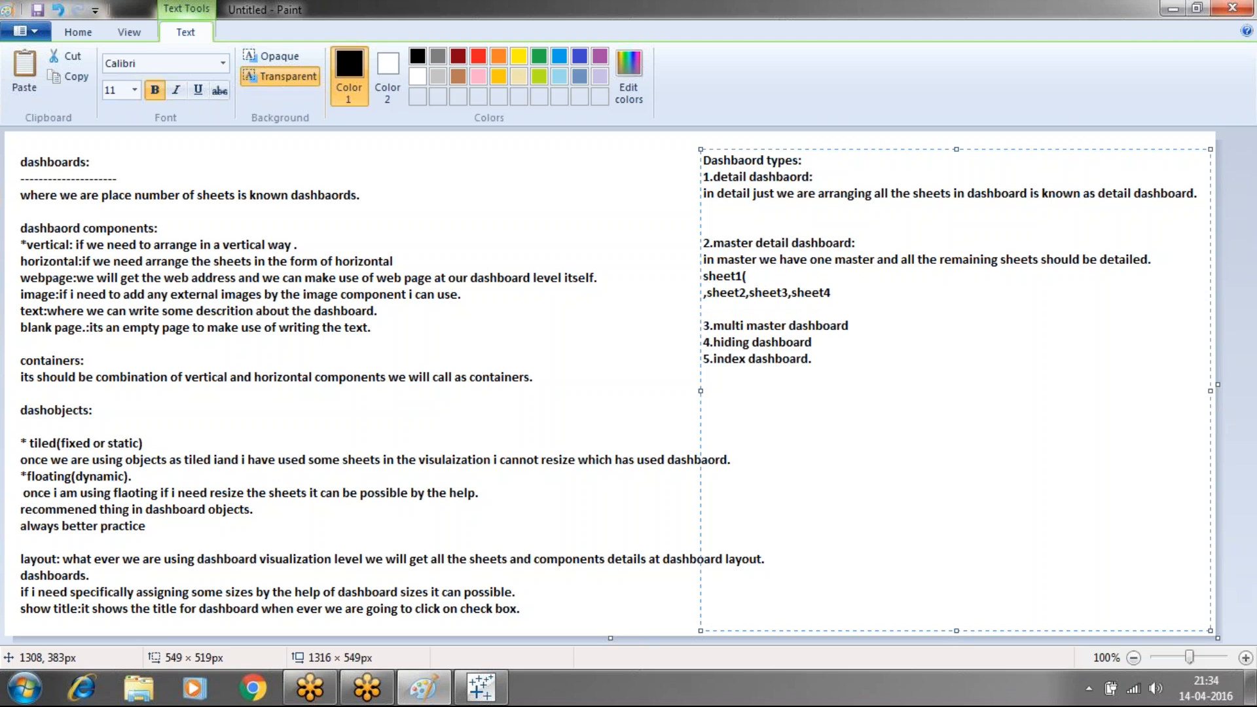
# Label sheet1 as '(master)' and sheets 2–4 as '(detail)' in the notes
pyautogui.write(')')
pyautogui.write('(')
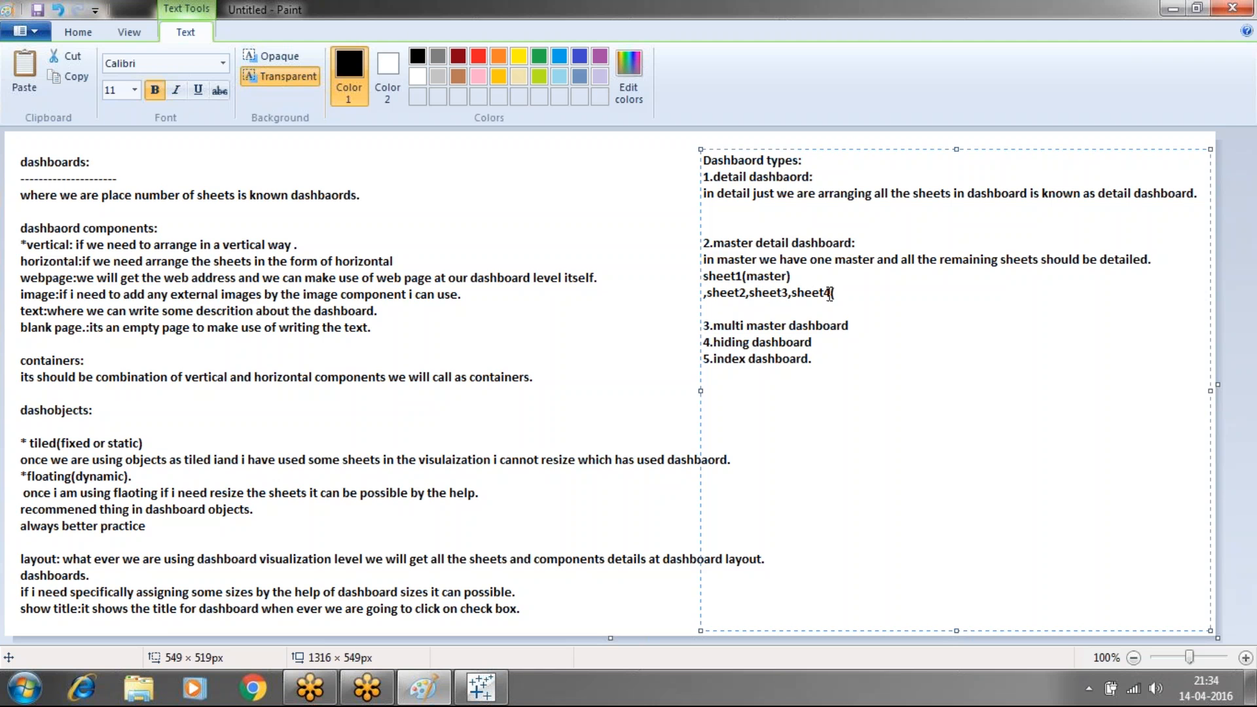
pyautogui.write('detail)')
pyautogui.press('Return')
# Write that actions give the master detailed dashboard, then add 'source should sheet1'
pyautogui.write('by the ')
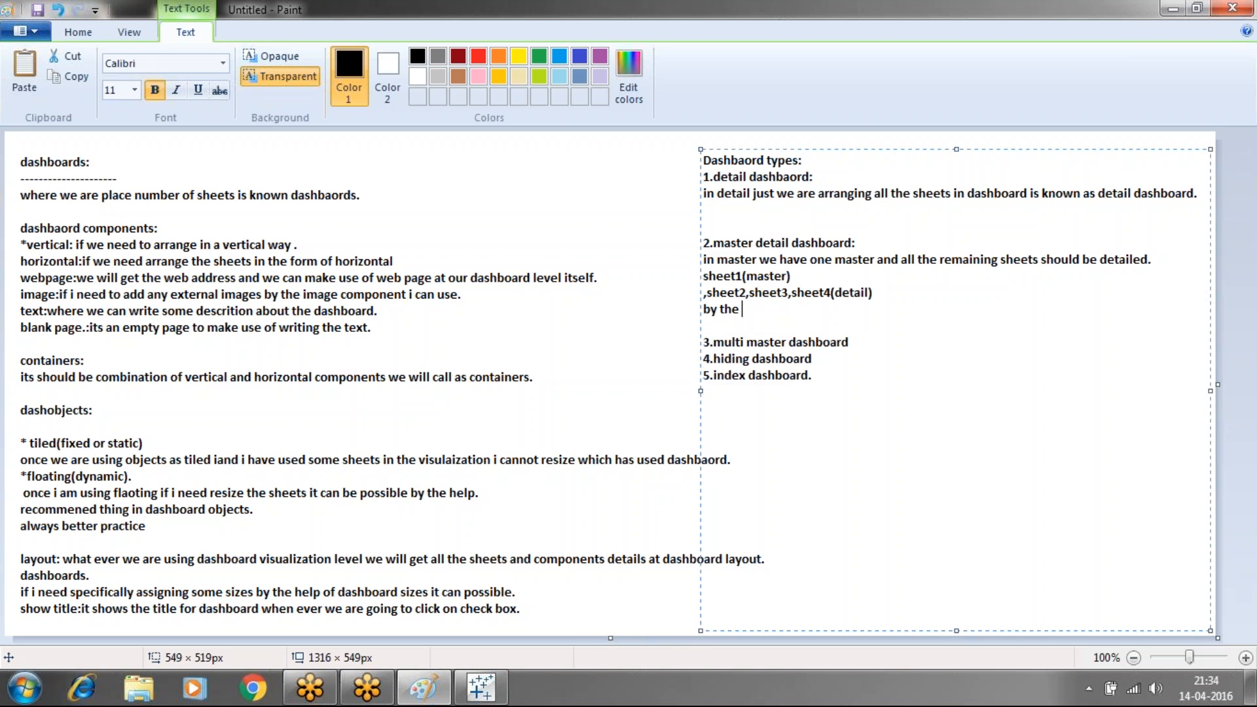
pyautogui.write('action')
pyautogui.press('BackSpace')
pyautogui.press('BackSpace')
pyautogui.press('BackSpace')
pyautogui.press('BackSpace')
pyautogui.press('BackSpace')
pyautogui.press('BackSpace')
pyautogui.write('help of actions we will ')
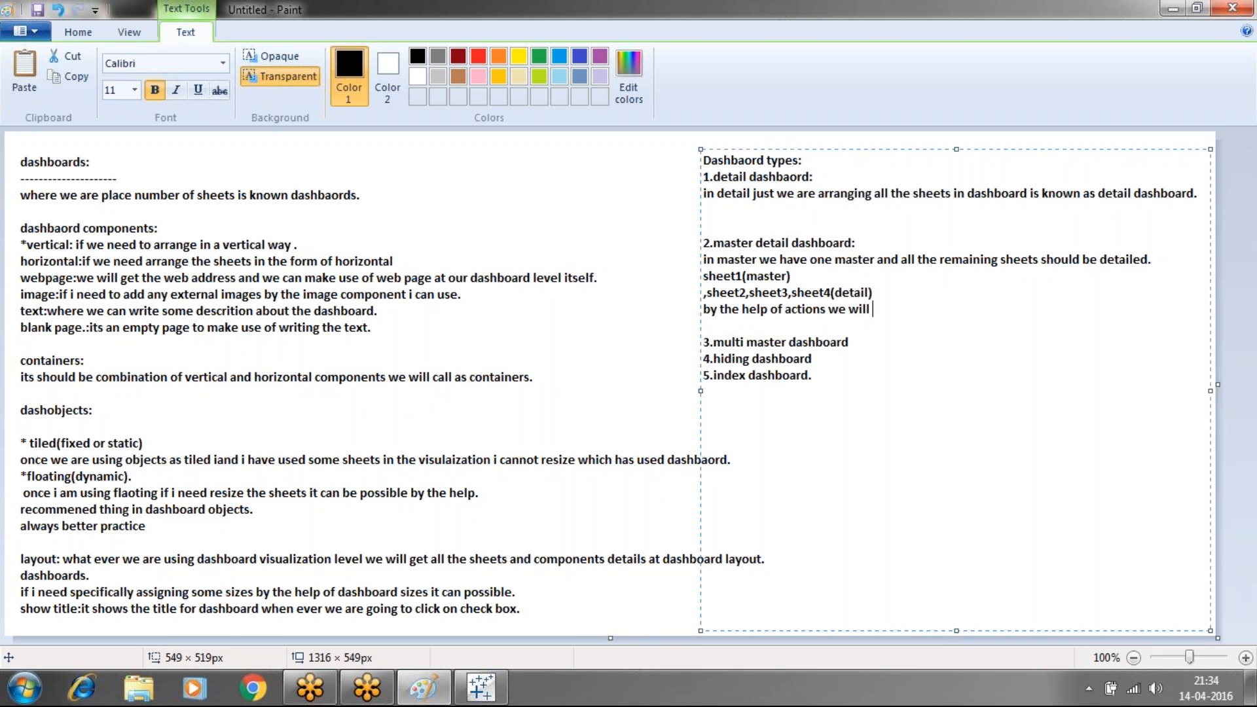
pyautogui.write('get the detailed')
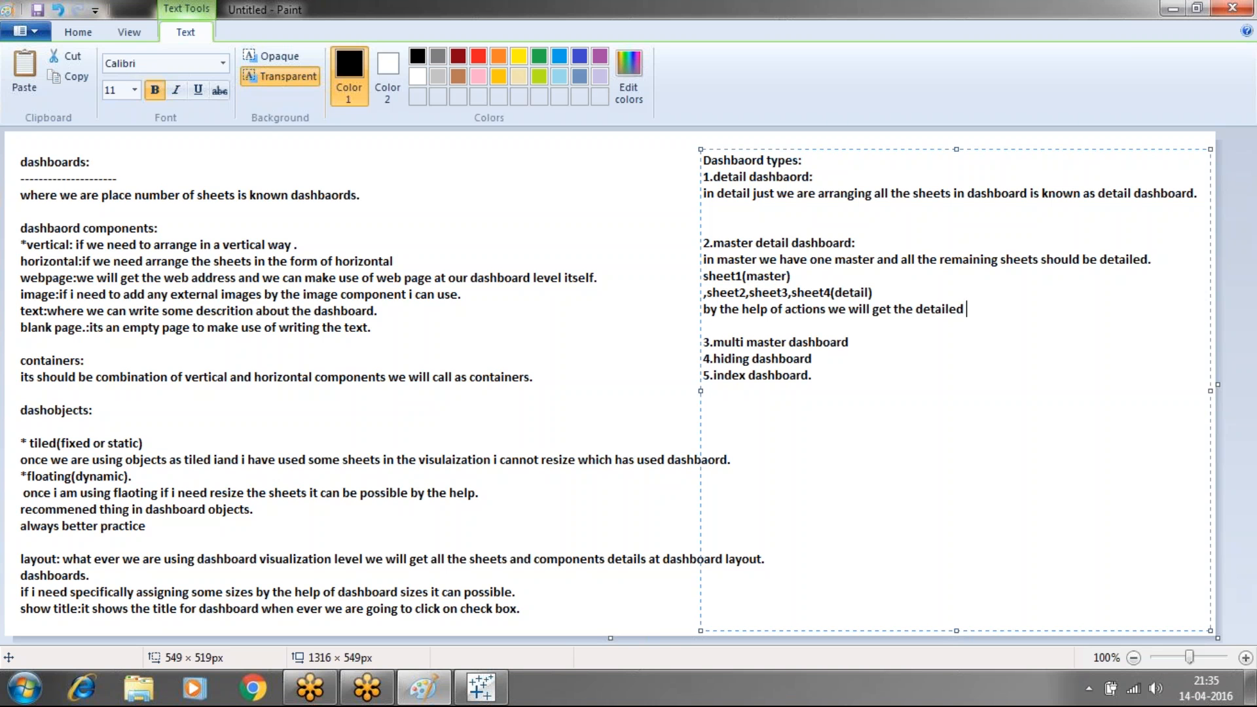
pyautogui.press('BackSpace')
pyautogui.press('BackSpace')
pyautogui.press('BackSpace')
pyautogui.press('BackSpace')
pyautogui.press('BackSpace')
pyautogui.press('BackSpace')
pyautogui.press('BackSpace')
pyautogui.press('BackSpace')
pyautogui.press('BackSpace')
pyautogui.press('BackSpace')
pyautogui.press('BackSpace')
pyautogui.press('BackSpace')
pyautogui.write('he master detailed dashb')
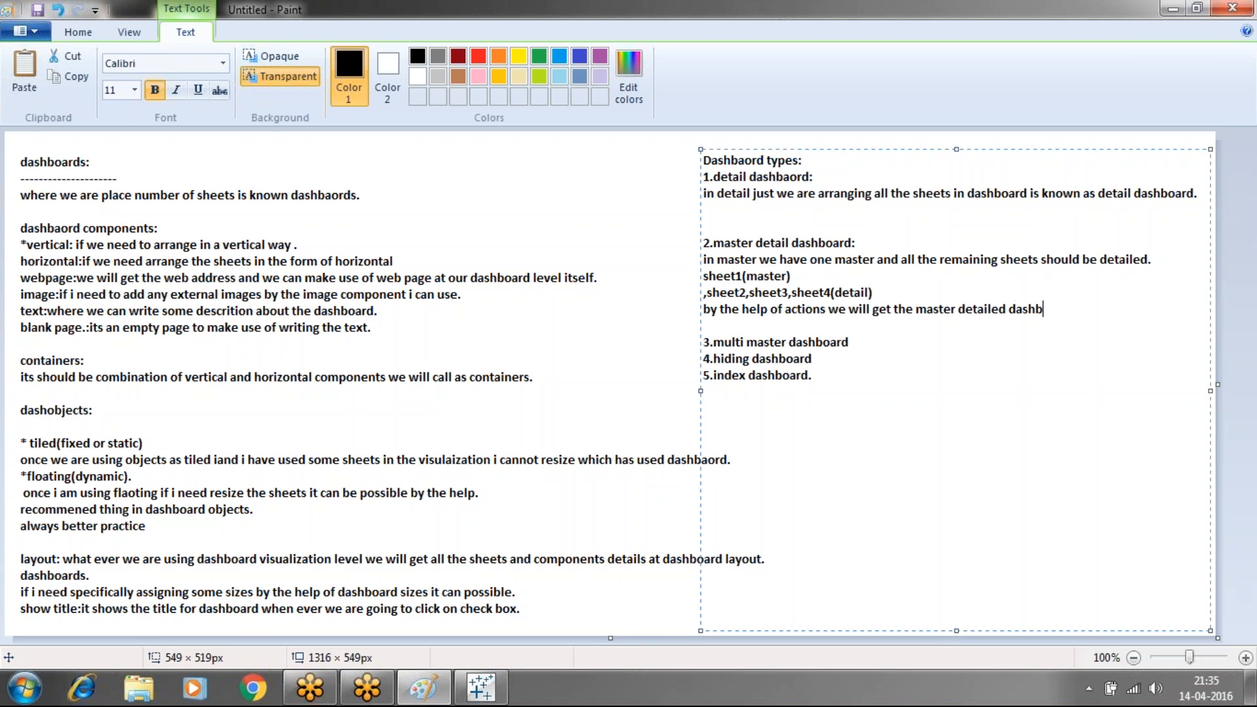
pyautogui.write('oard.')
pyautogui.press('Return')
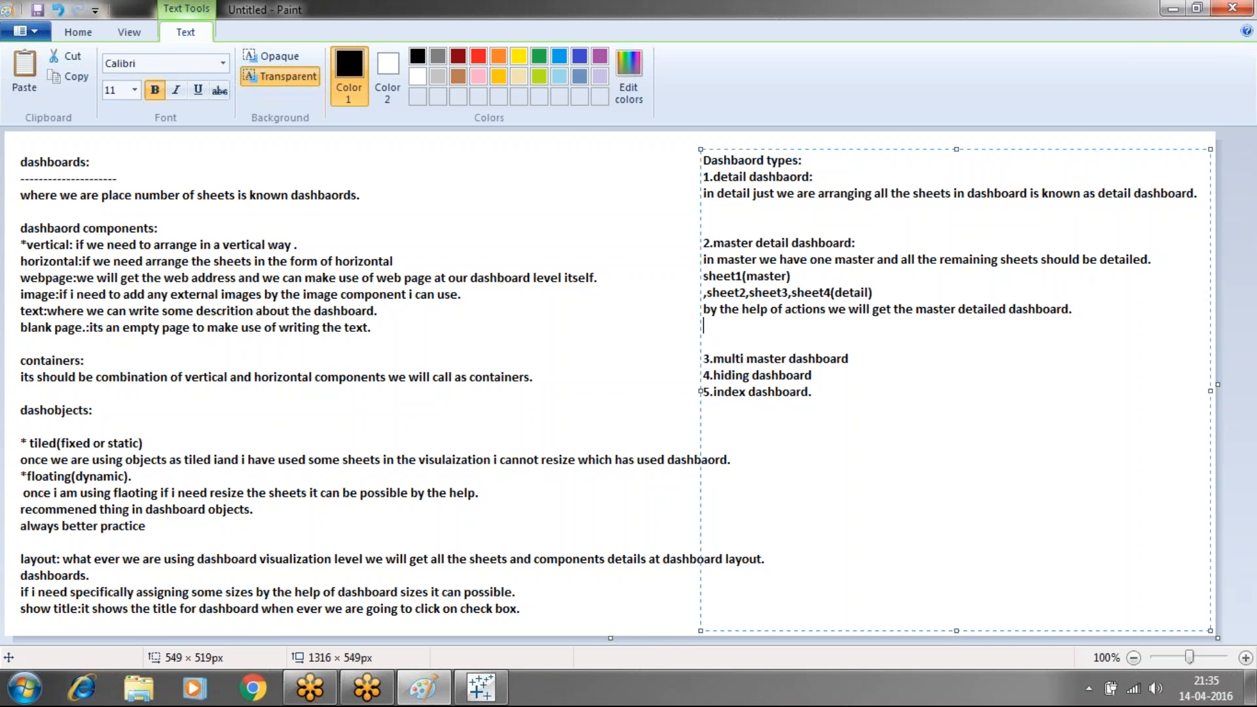
pyautogui.write('source should sheet')
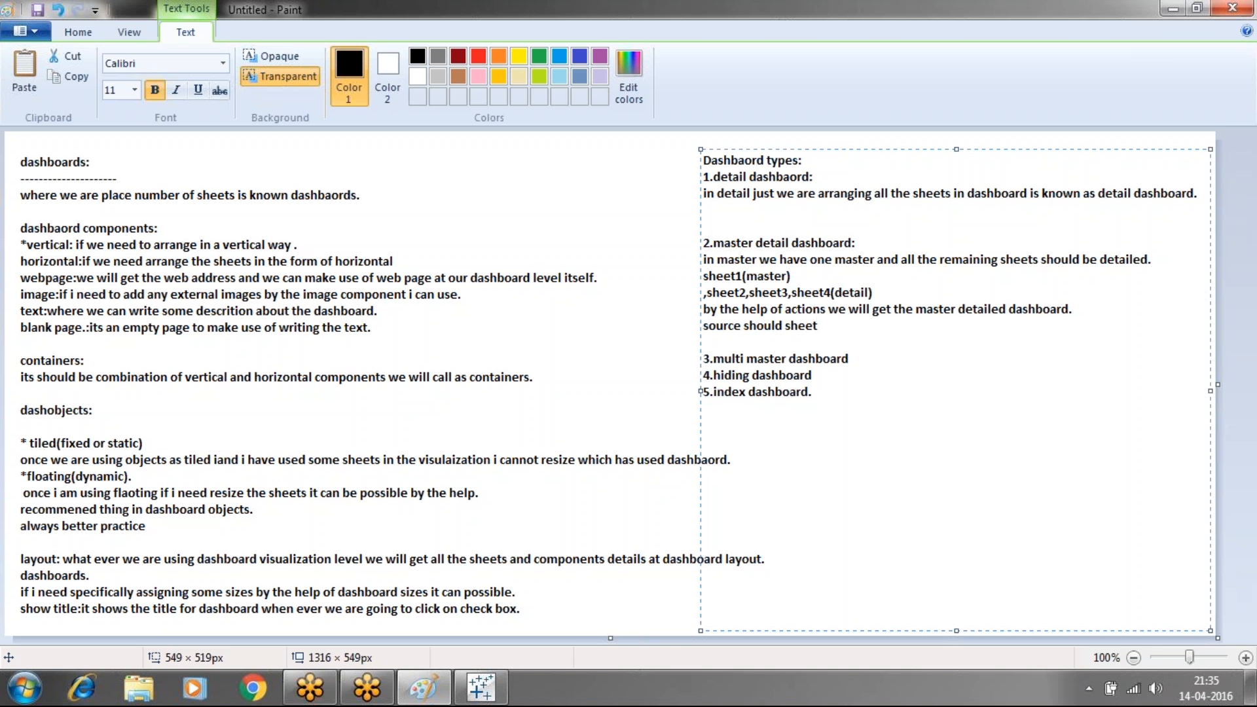
pyautogui.write('1')
pyautogui.press('Return')
# Type 'and target should be sheet2,3,4' on the new line
pyautogui.write('and target should be ')
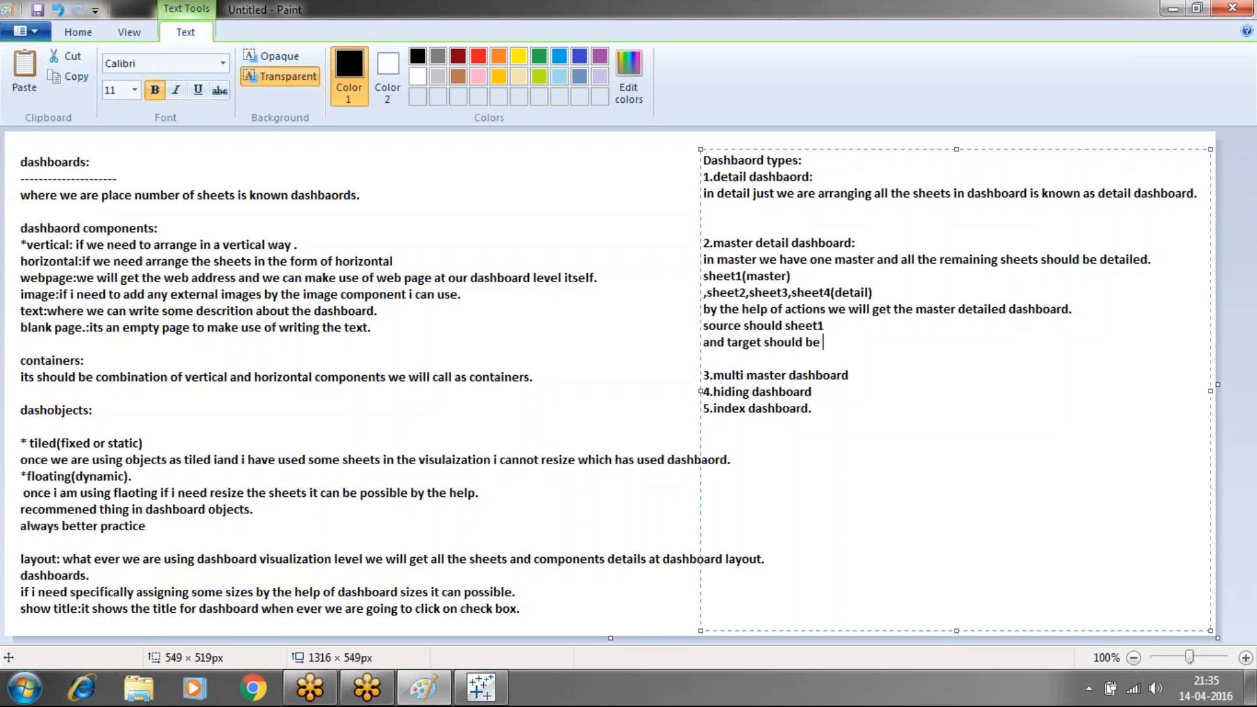
pyautogui.write('sheet2,3,4')
# Add a colon to '3.multi master dashboard' and write 'suppose we have 4 sheets in dashboards i am going to make'
pyautogui.click(858, 380)
pyautogui.write(':')
pyautogui.press('Return')
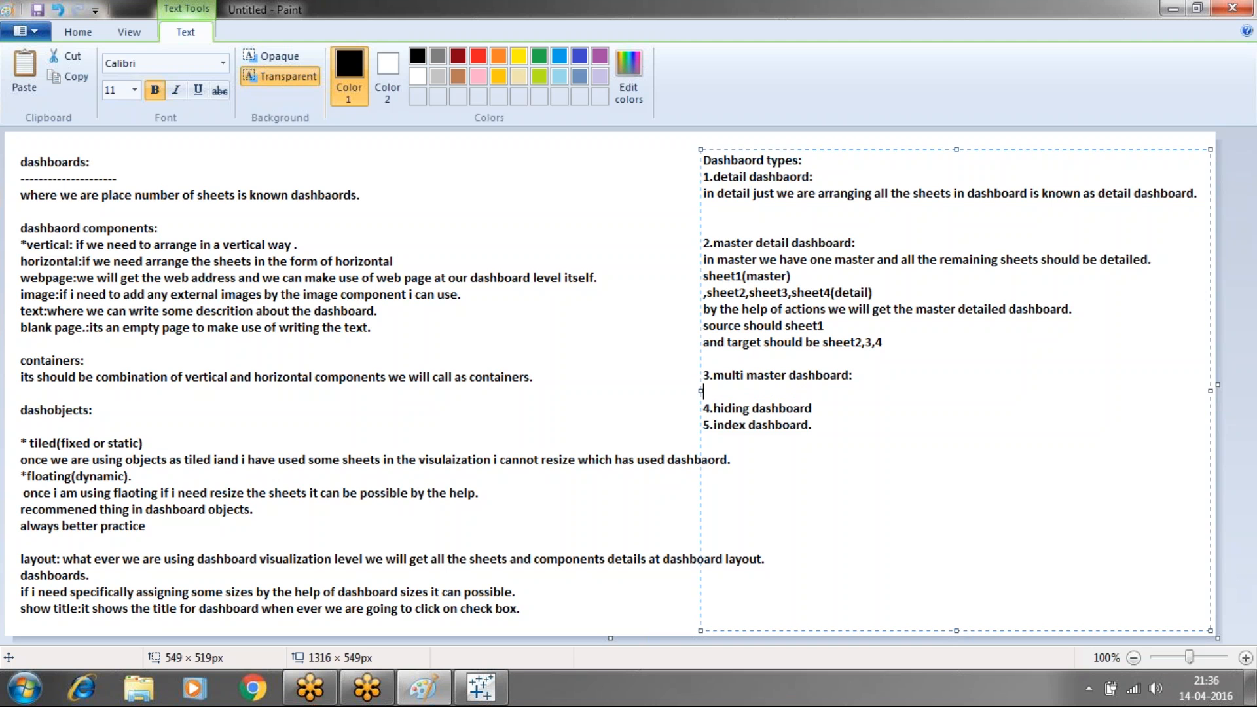
pyautogui.write('suppose we have 4 ')
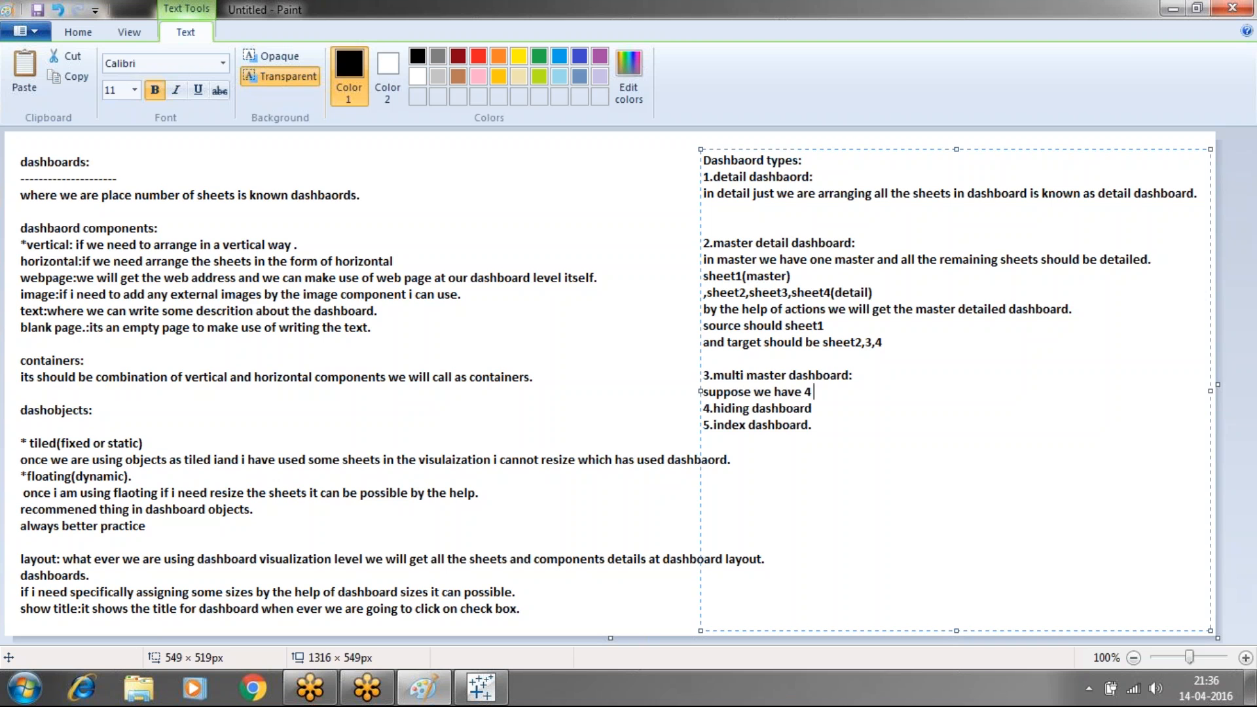
pyautogui.write('sheets in dashboa')
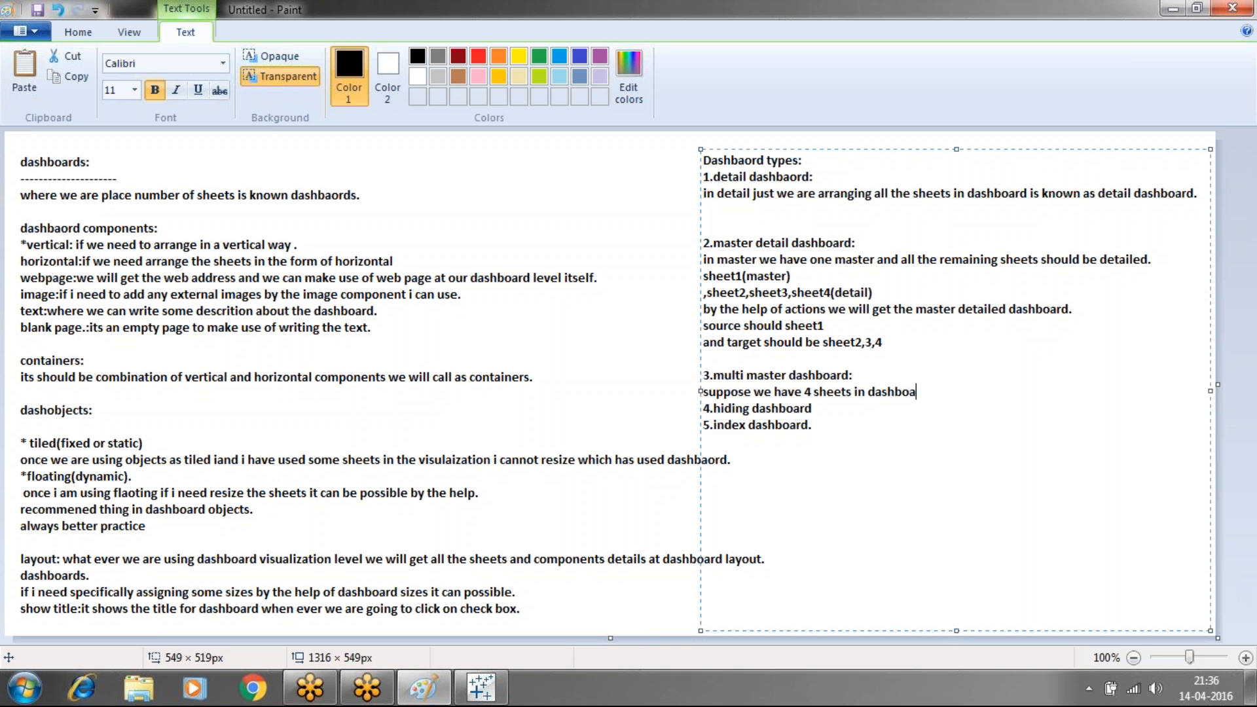
pyautogui.write('rds i am going to make')
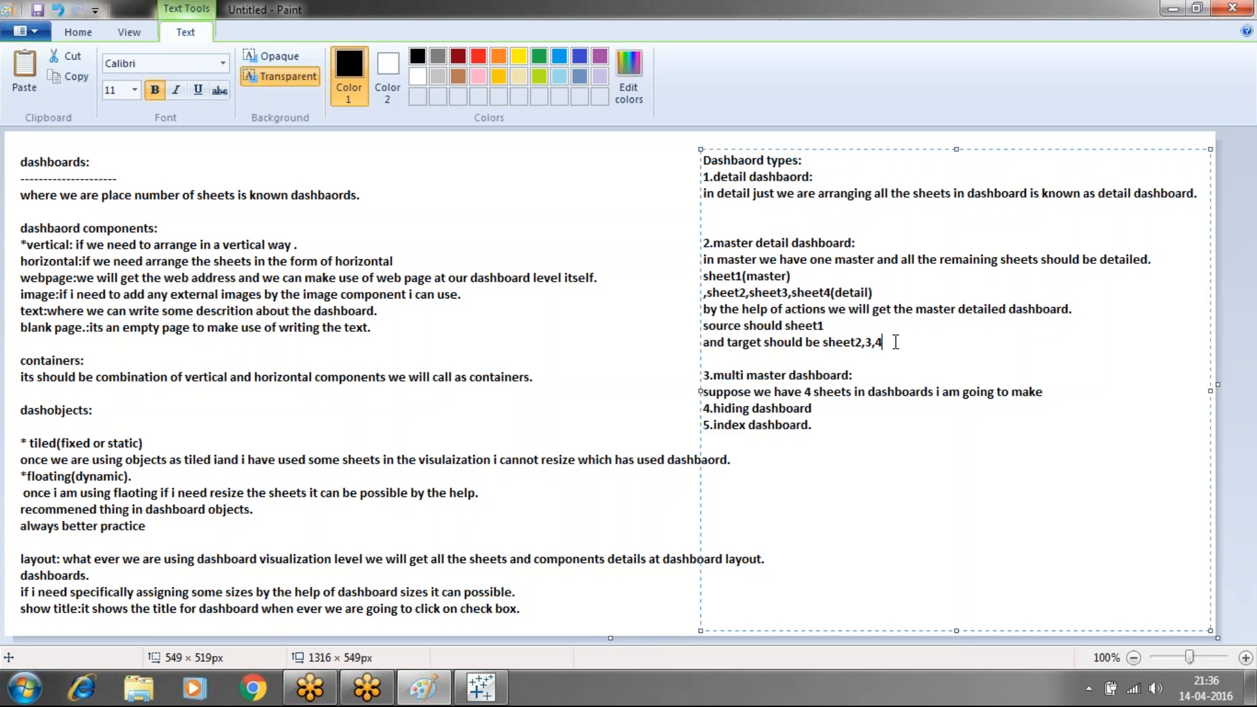
# Add the example line 'eg:country(sheet1)' below the target line
pyautogui.press('Return')
pyautogui.write('eg')
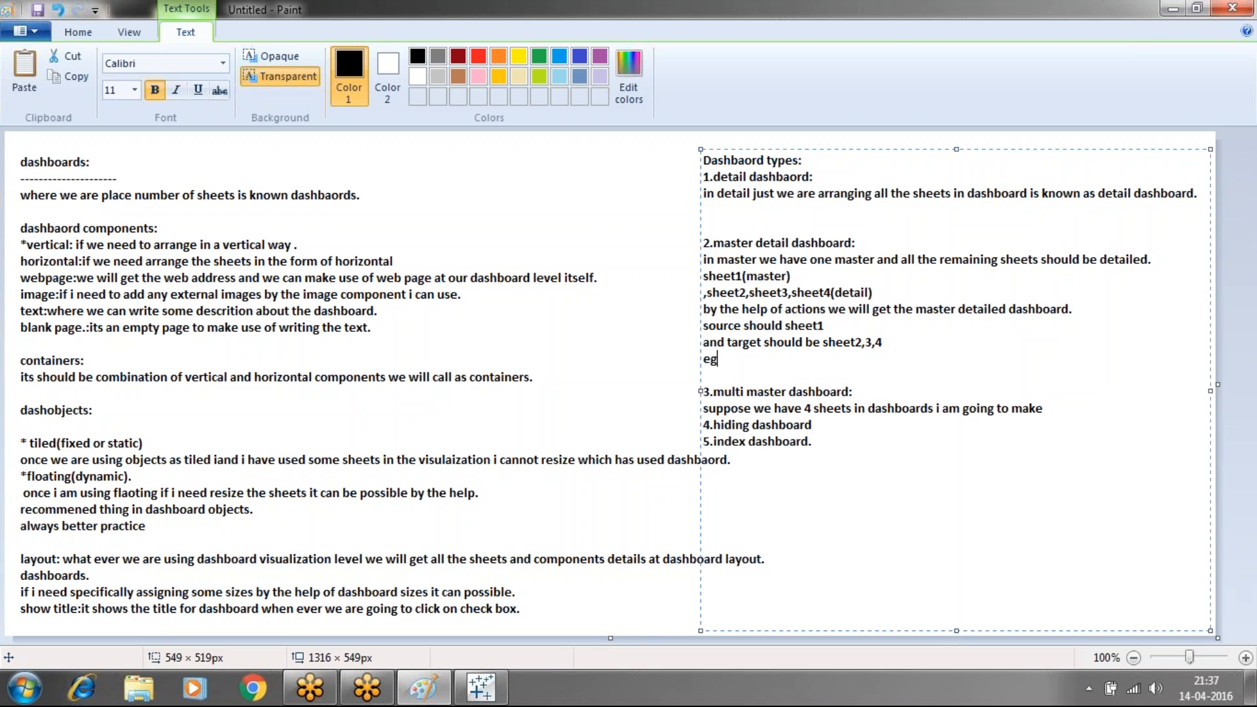
pyautogui.write(':country(sheet1)')
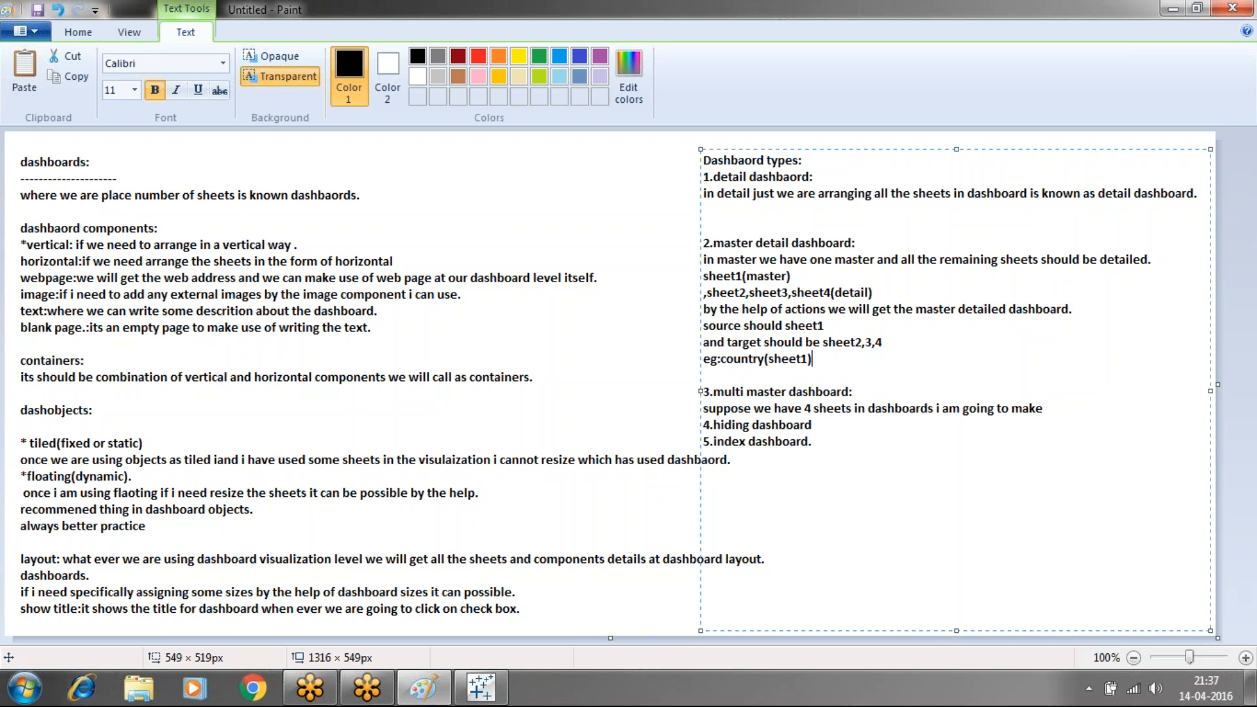
pyautogui.press('Return')
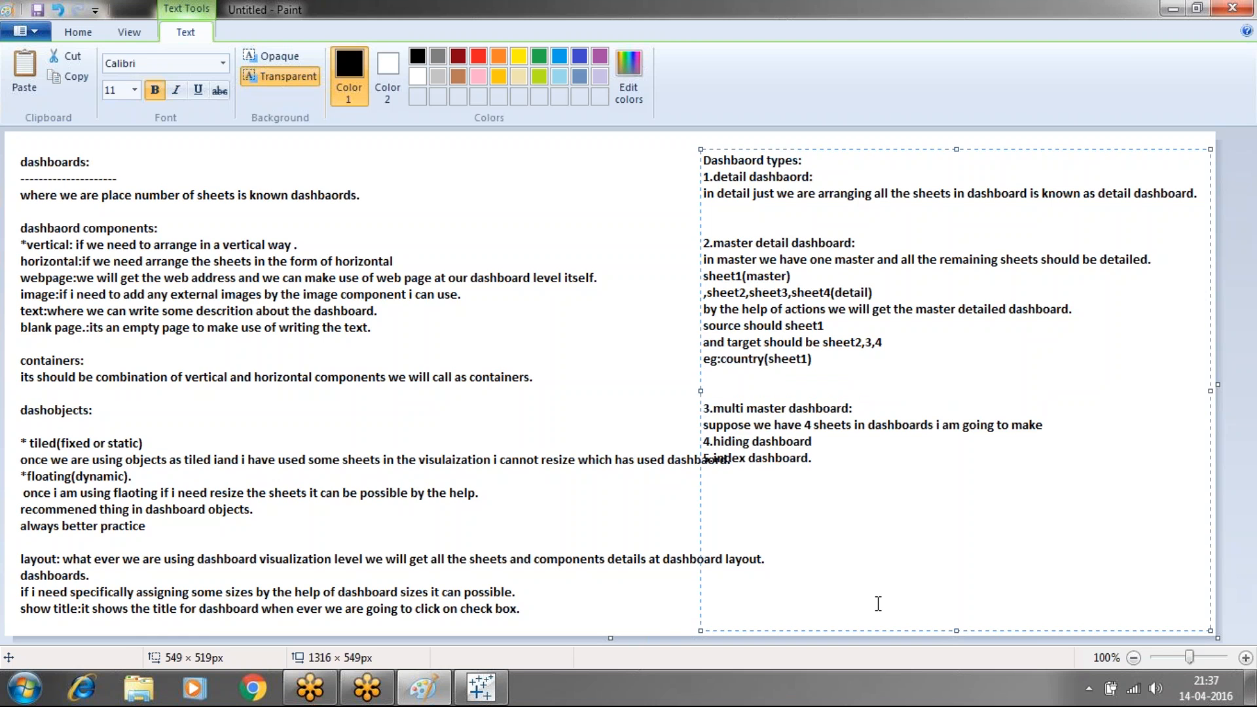
# In Tableau, plot State as a map on Sheet 1
pyautogui.click(481, 687)
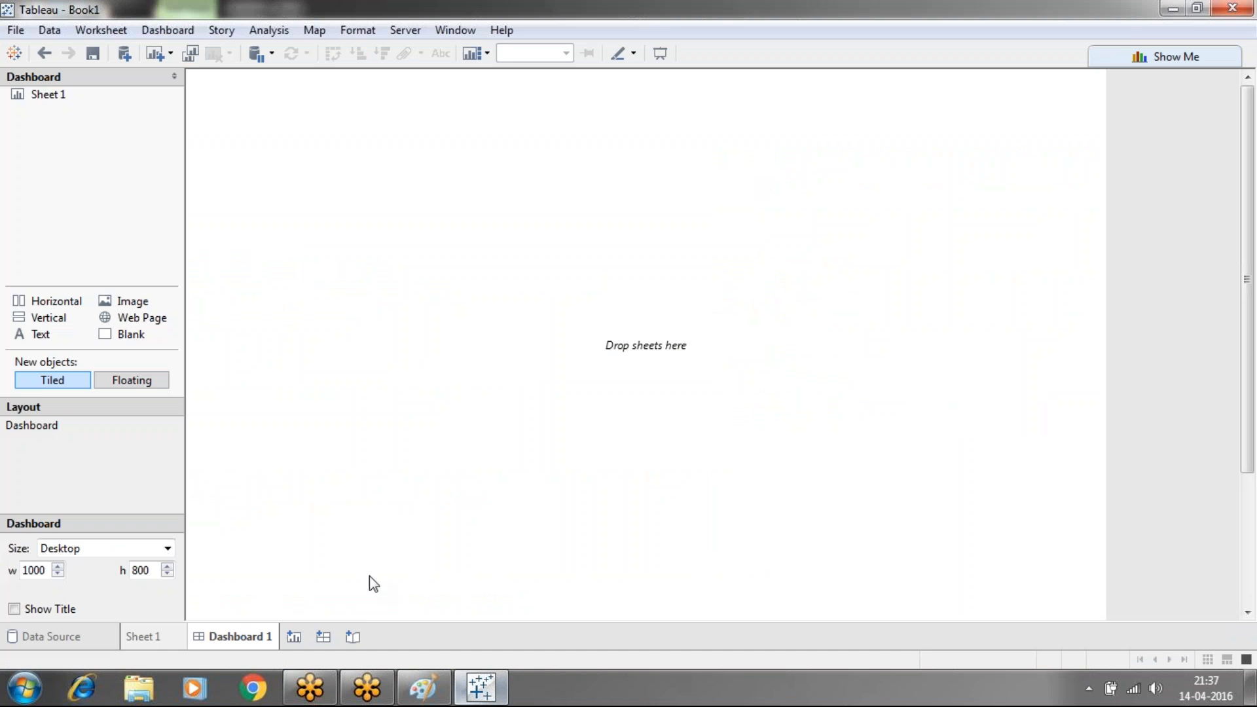
pyautogui.click(140, 636)
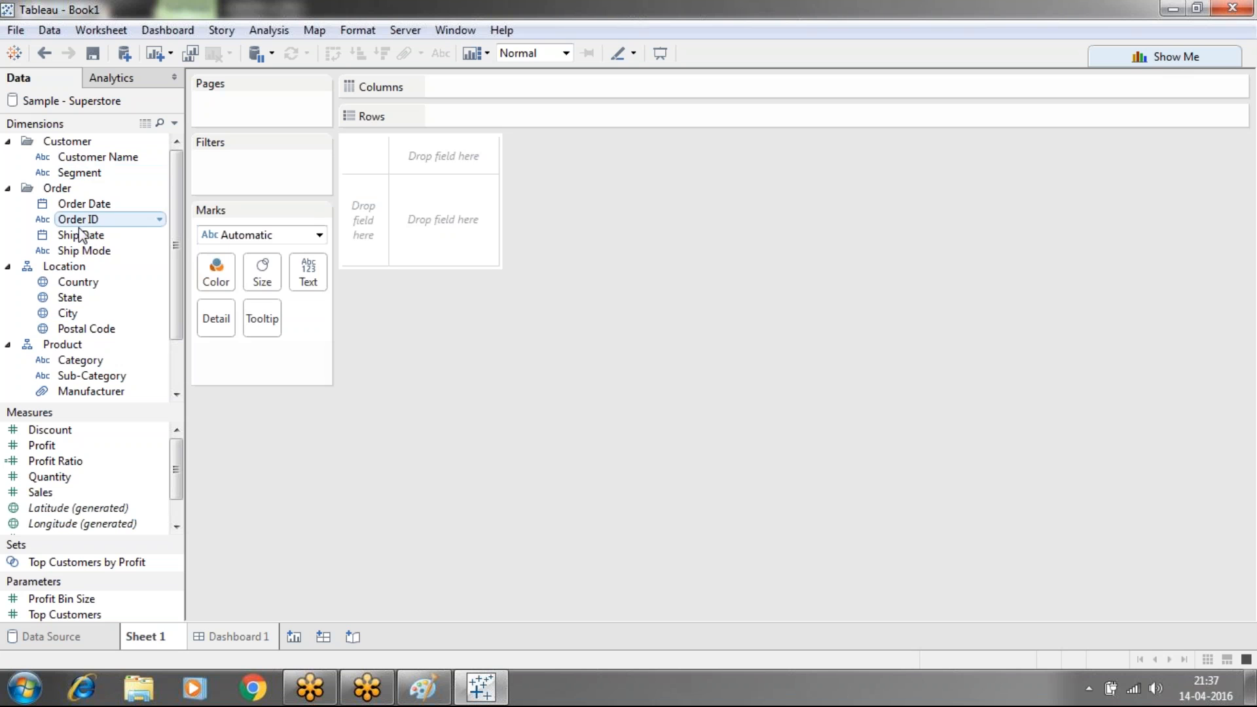
pyautogui.click(86, 297)
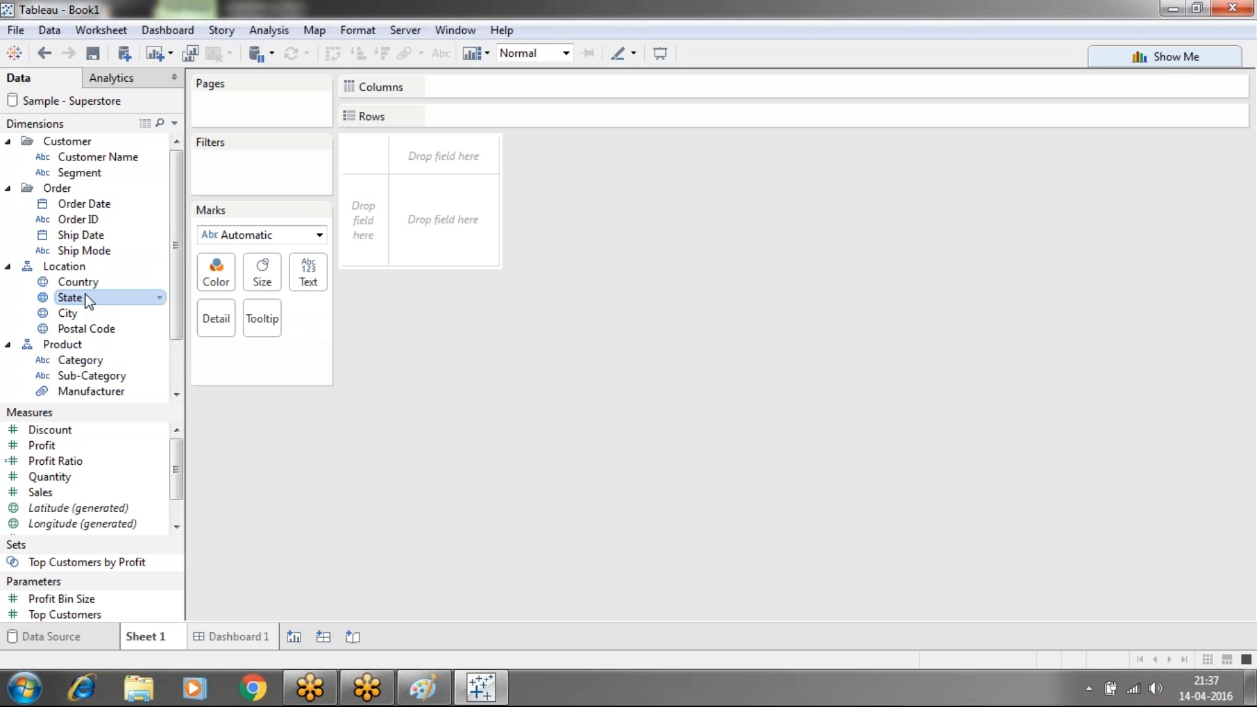
pyautogui.doubleClick(98, 298)
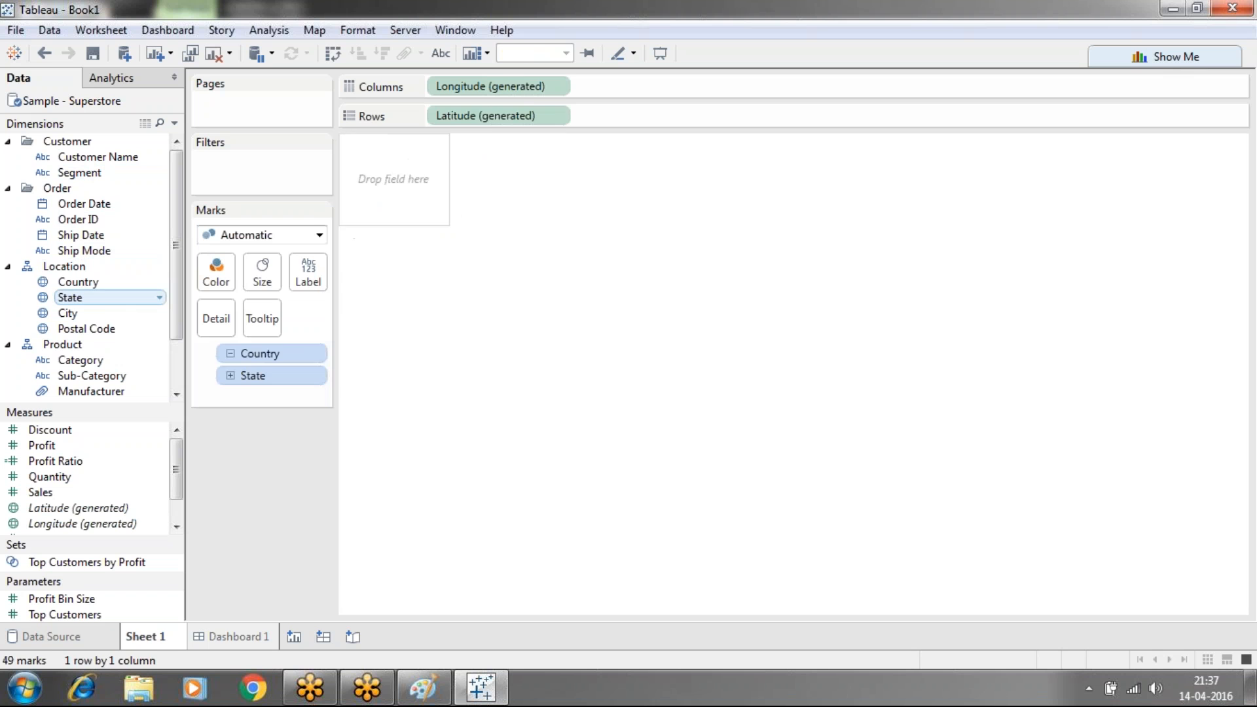
# Build Sales bar charts by Segment, Category and Sub-Category on Sheets 2, 3 and 4
pyautogui.click(295, 636)
pyautogui.moveTo(84, 180); pyautogui.dragTo(458, 86)
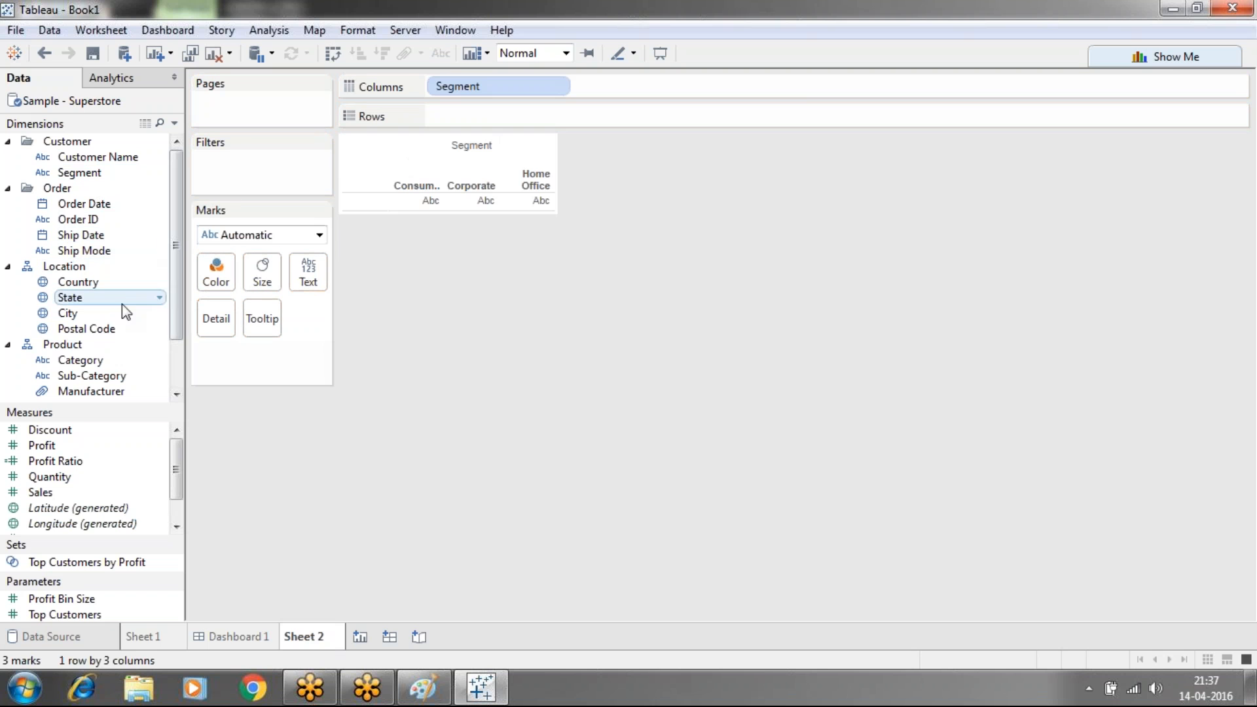
pyautogui.moveTo(63, 494); pyautogui.dragTo(435, 116)
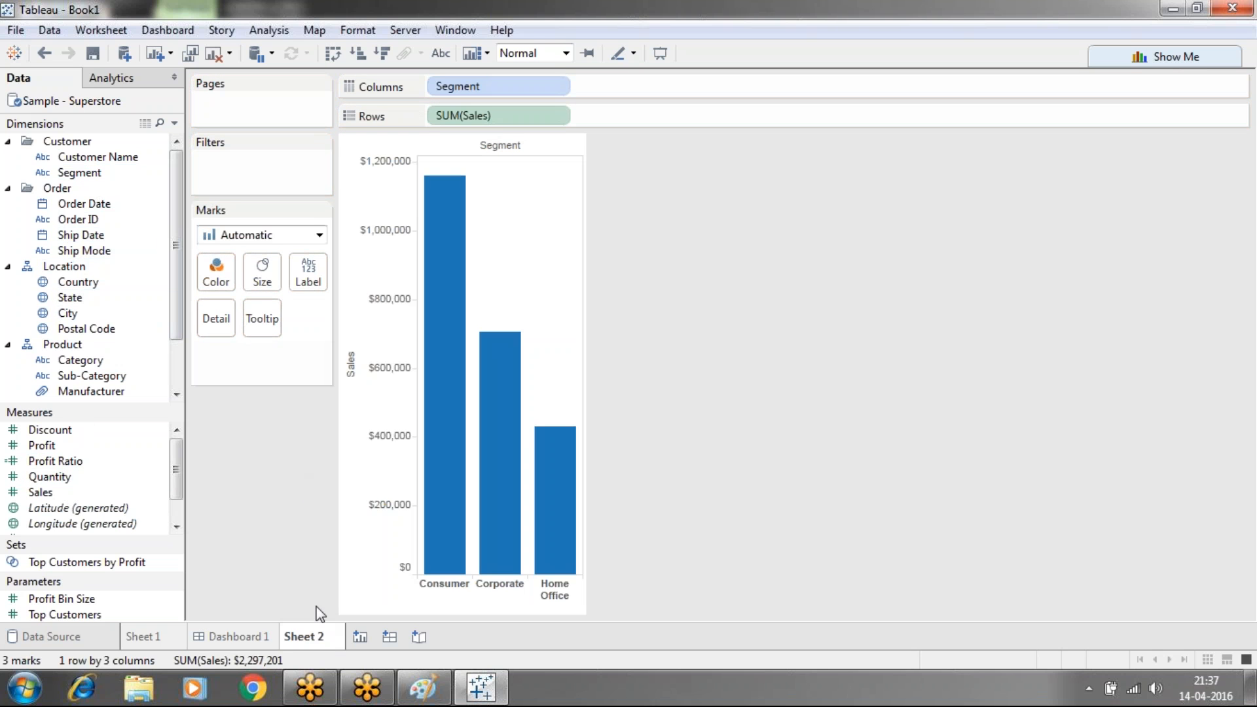
pyautogui.click(360, 636)
pyautogui.moveTo(80, 360); pyautogui.dragTo(478, 88)
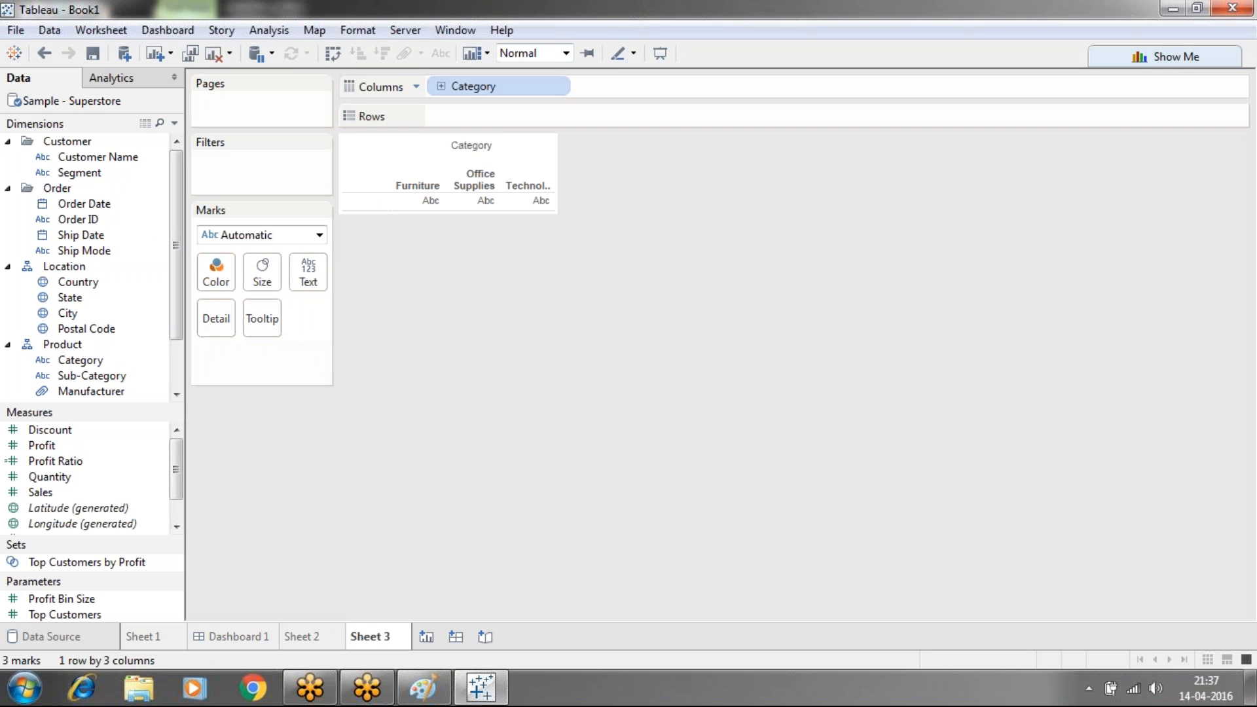
pyautogui.moveTo(46, 492); pyautogui.dragTo(457, 112)
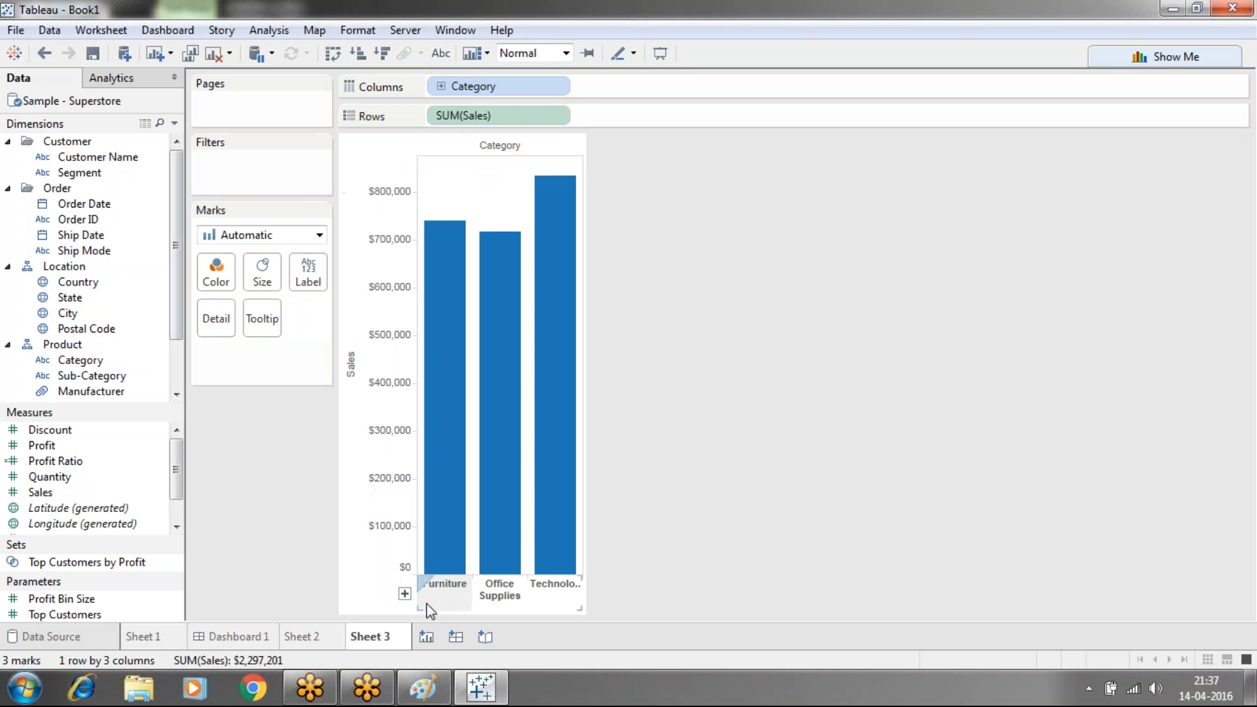
pyautogui.click(426, 636)
pyautogui.moveTo(99, 376); pyautogui.dragTo(429, 85)
pyautogui.moveTo(76, 493); pyautogui.dragTo(473, 108)
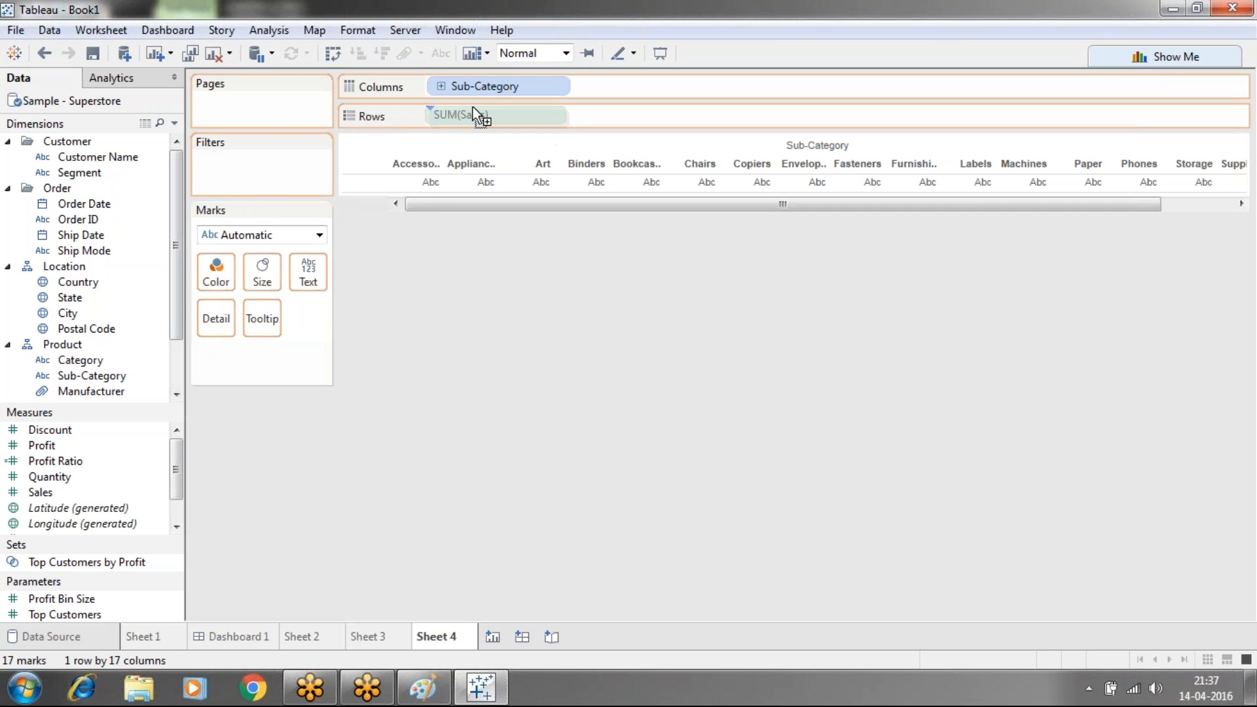
# Review the four sheets, selecting Oregon on the map, and create a new dashboard
pyautogui.click(157, 637)
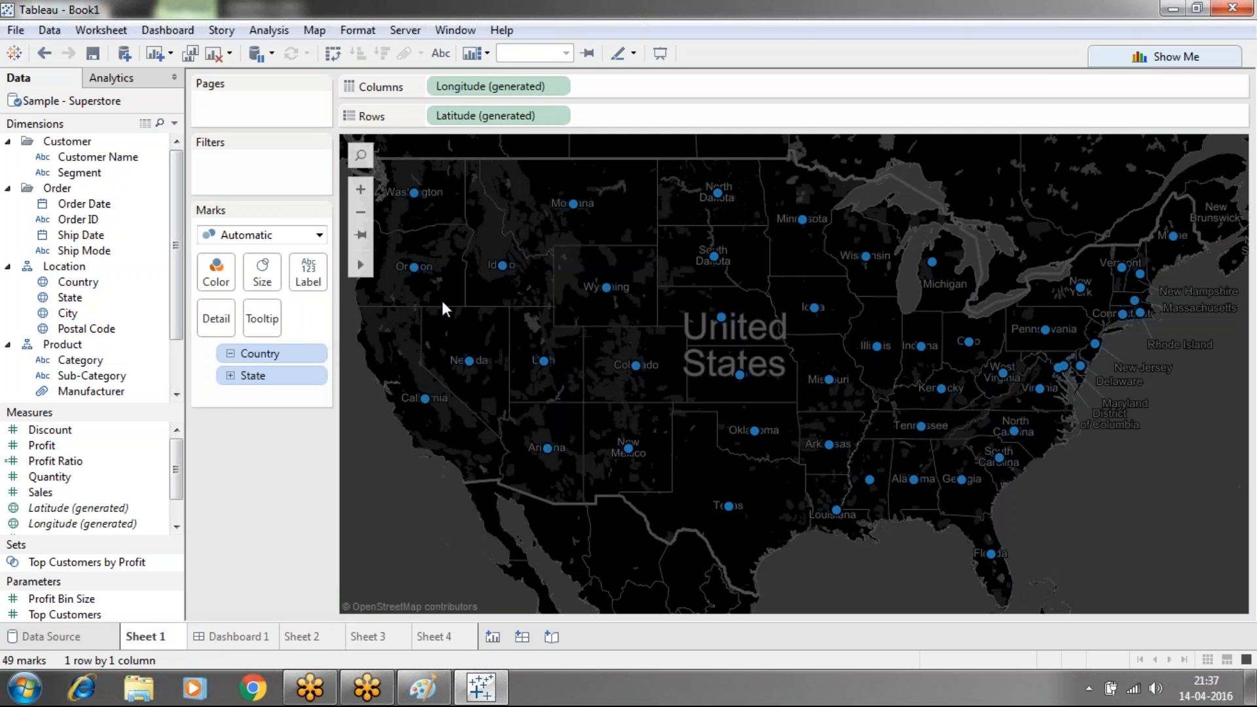
pyautogui.click(413, 268)
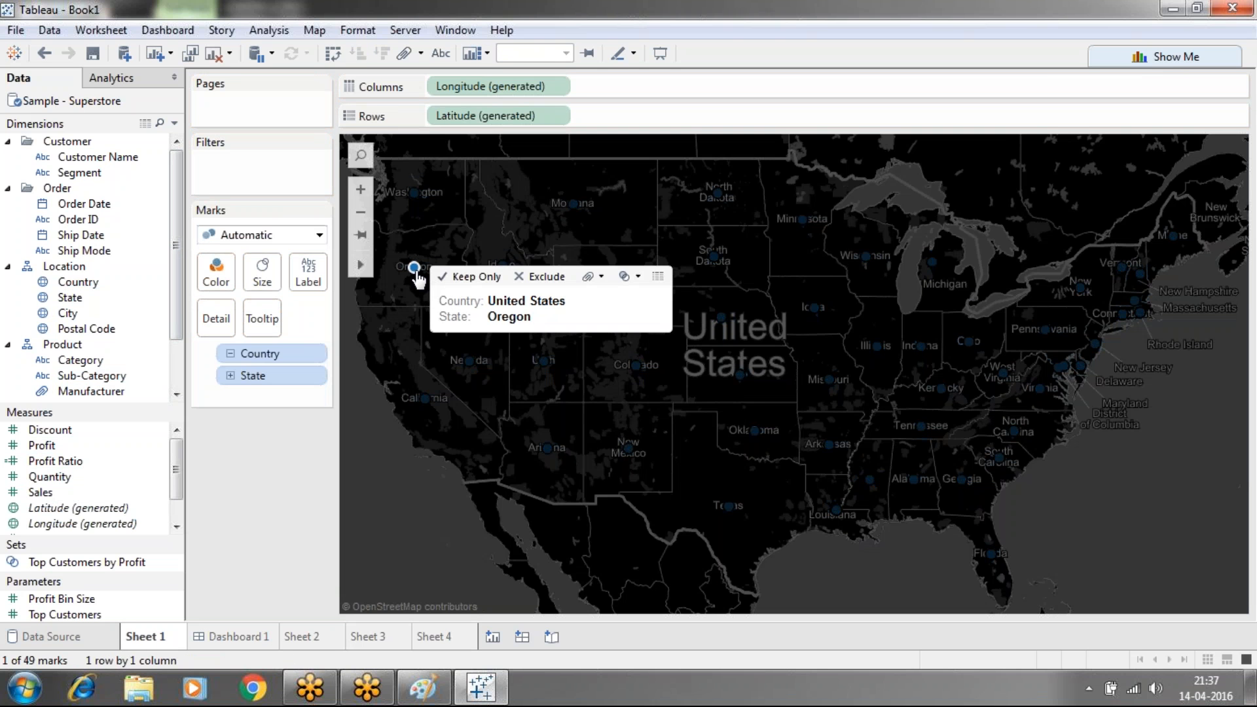
pyautogui.click(309, 640)
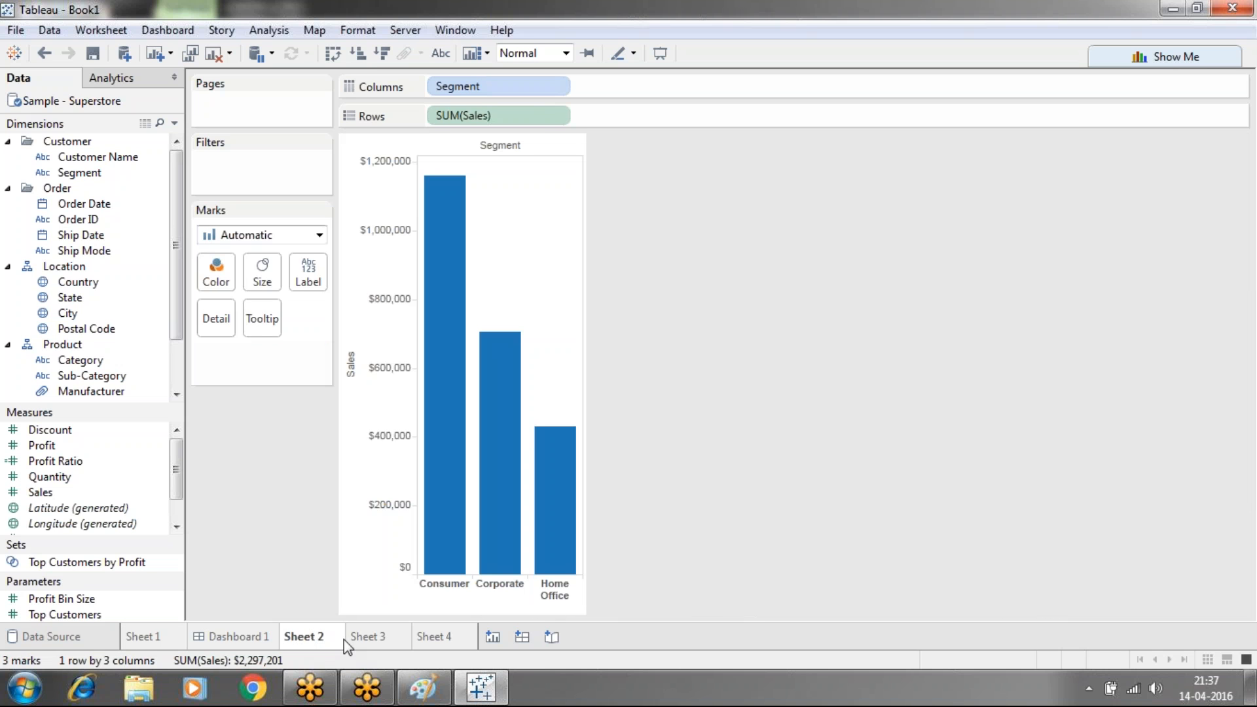
pyautogui.click(364, 641)
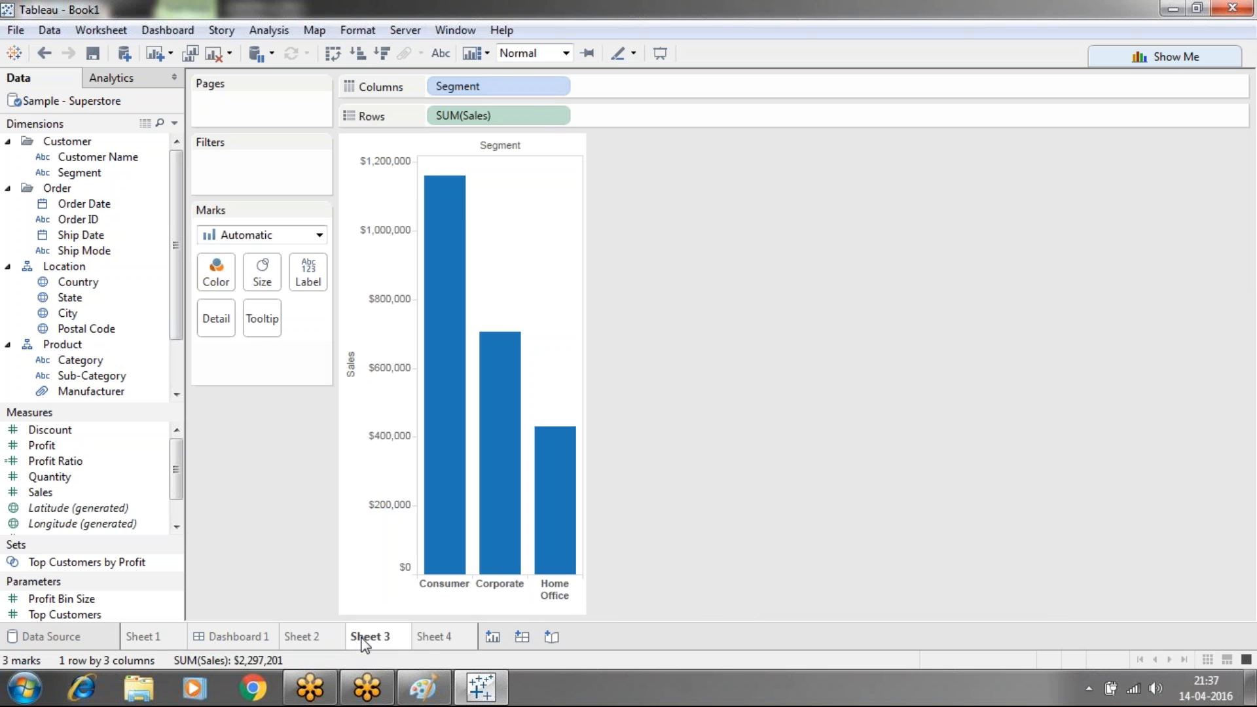
pyautogui.click(421, 636)
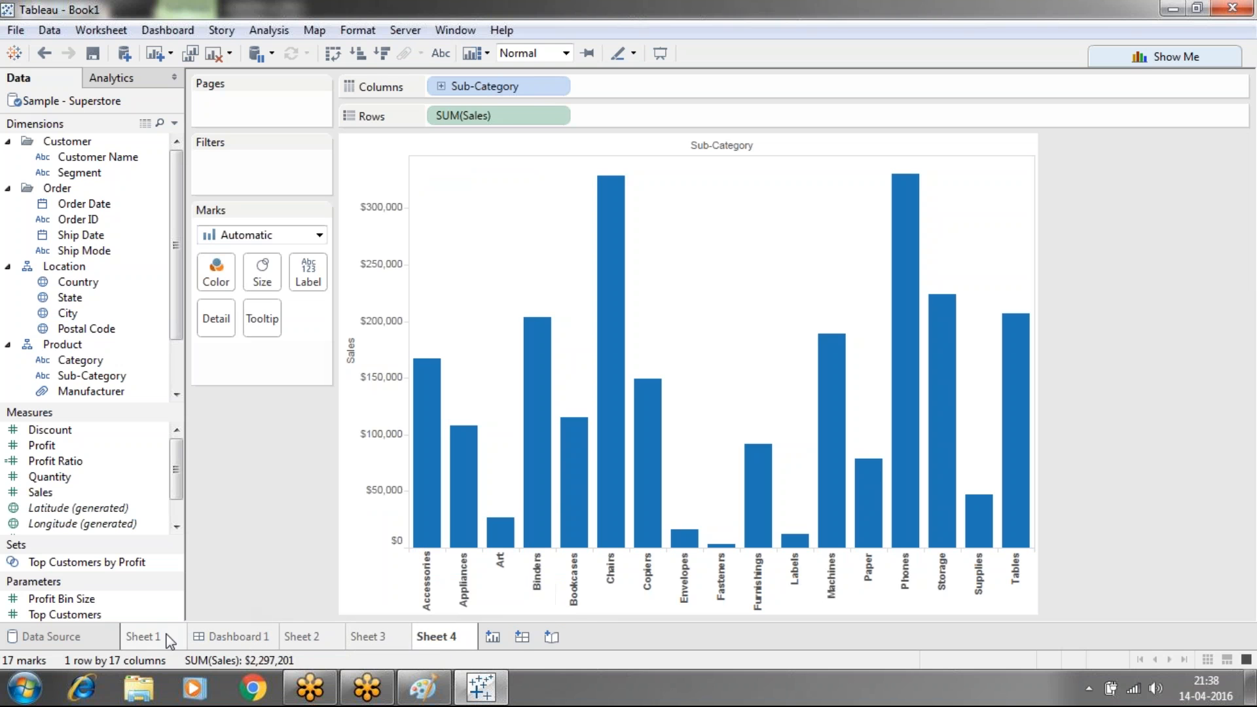
pyautogui.click(521, 636)
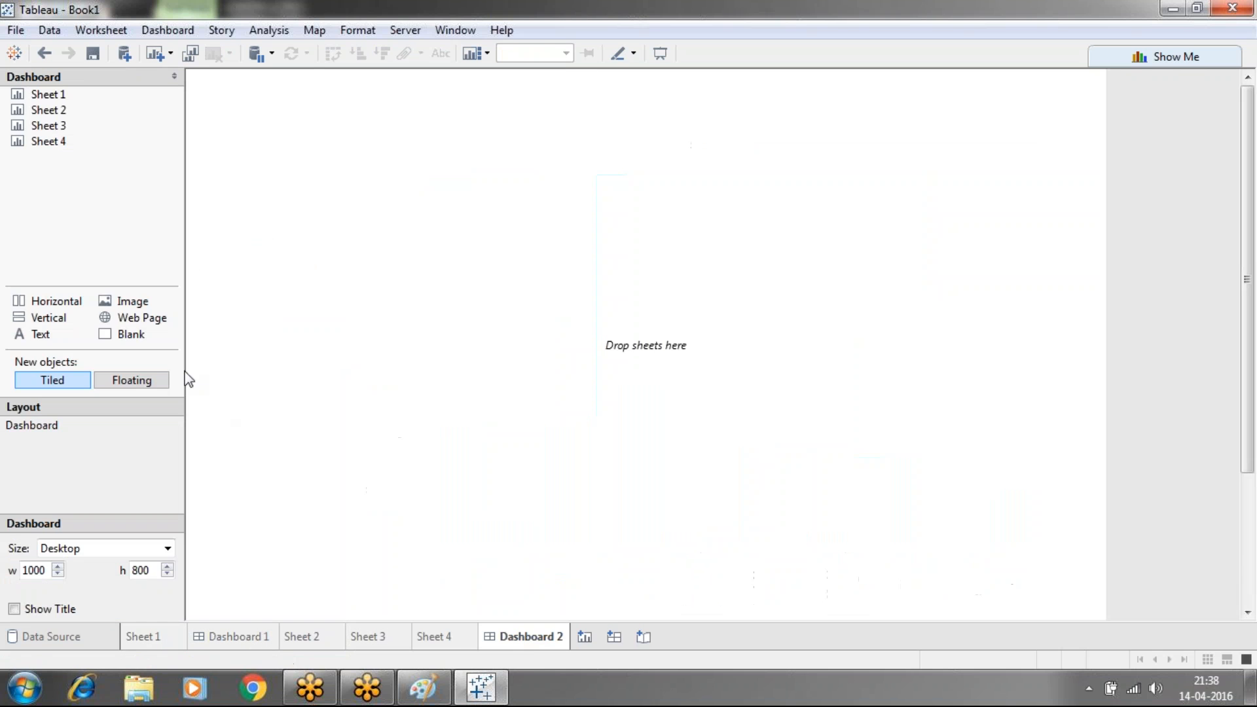
# Set new objects to Floating and place Sheets 1–2 on top, Sheets 3–4 below
pyautogui.click(133, 386)
pyautogui.moveTo(46, 94); pyautogui.dragTo(278, 137)
pyautogui.moveTo(43, 109); pyautogui.dragTo(699, 135)
pyautogui.moveTo(85, 144)
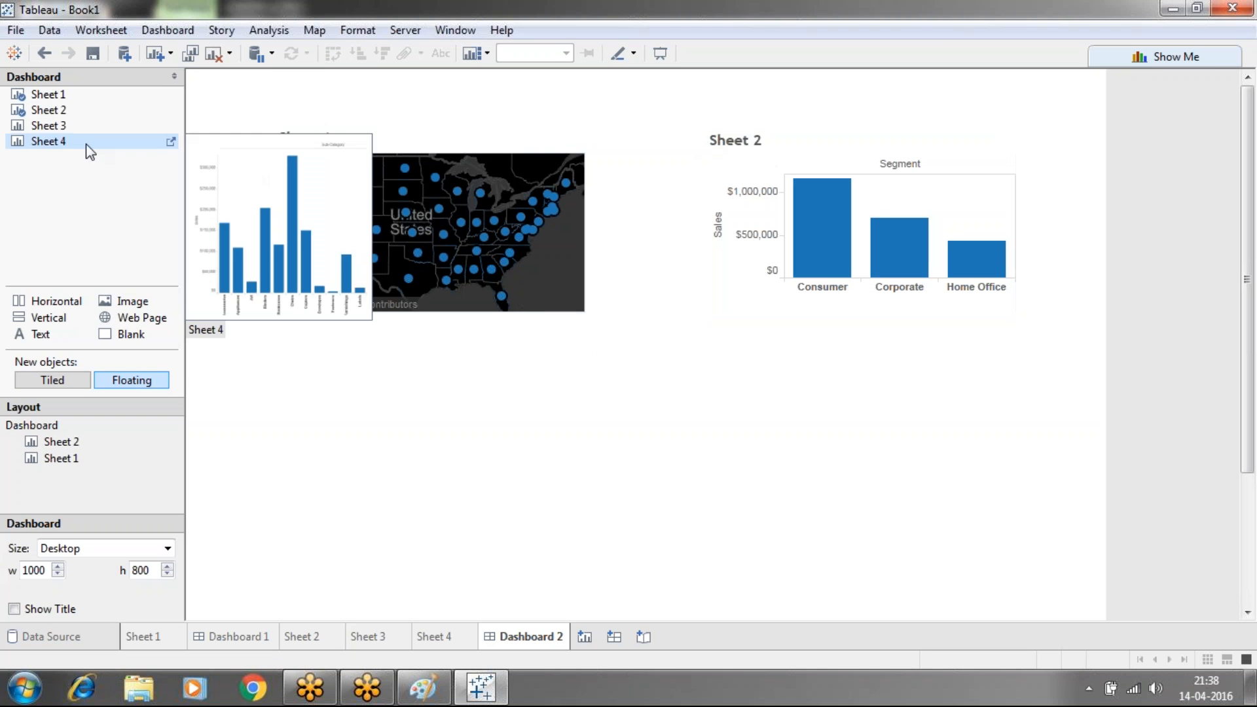
pyautogui.moveTo(46, 125); pyautogui.dragTo(258, 415)
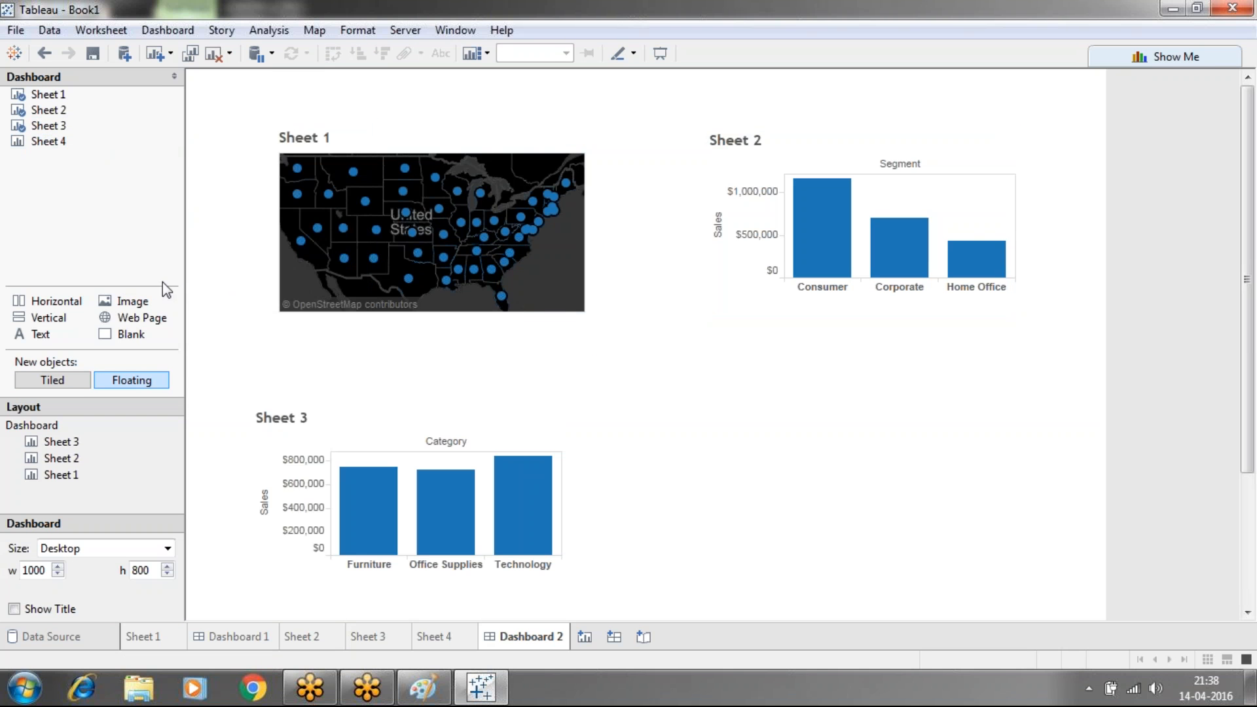
pyautogui.moveTo(53, 118)
pyautogui.moveTo(48, 141); pyautogui.dragTo(702, 407)
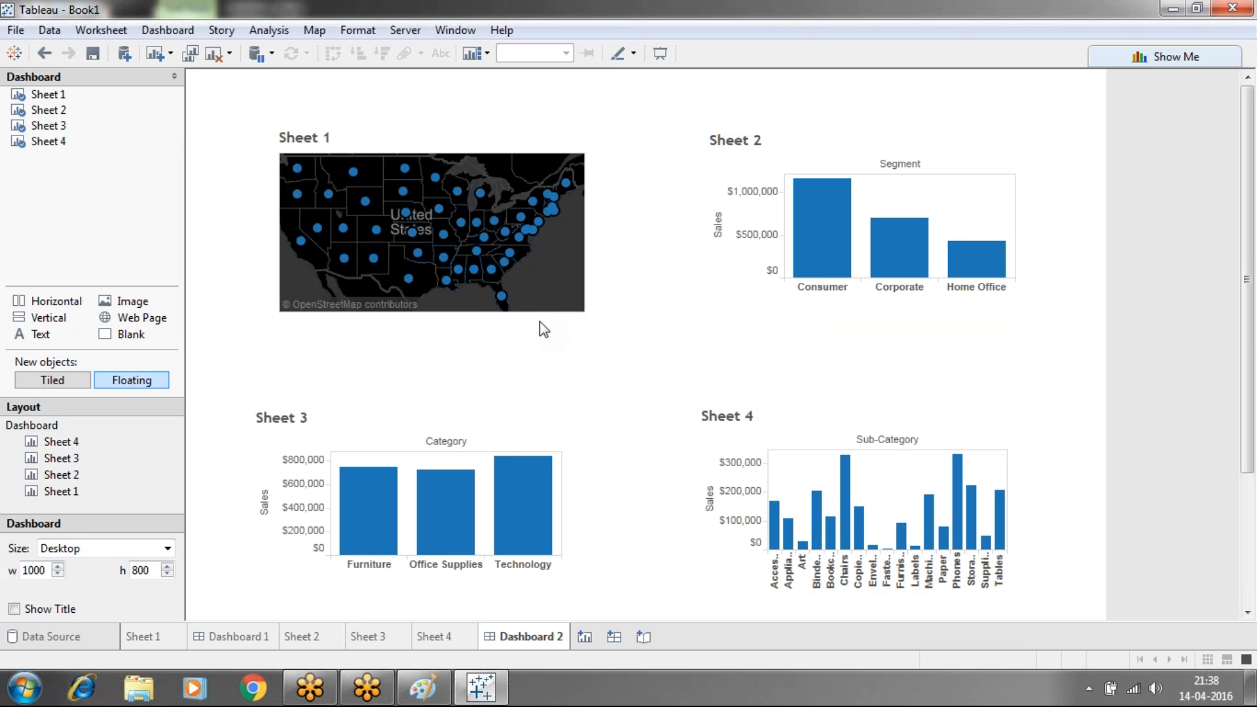
# Select Arkansas on the dashboard map, clear it, then select the Sheet 1 view
pyautogui.click(444, 259)
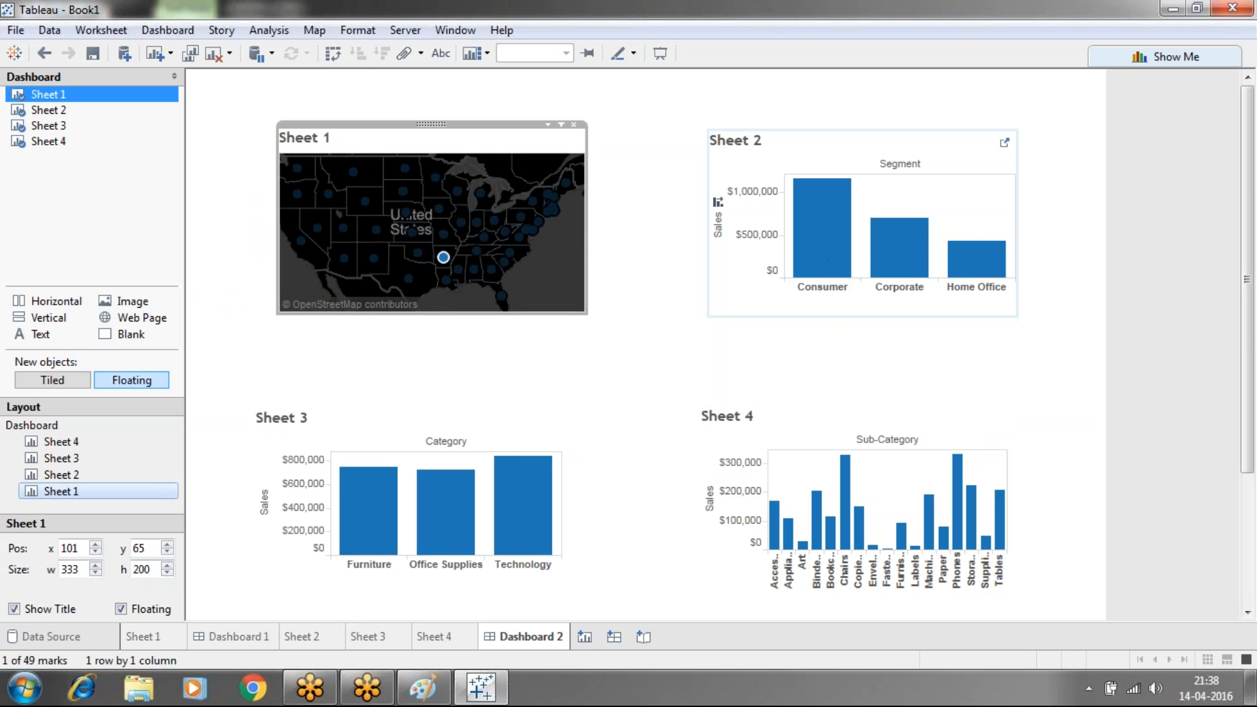
pyautogui.moveTo(494, 501)
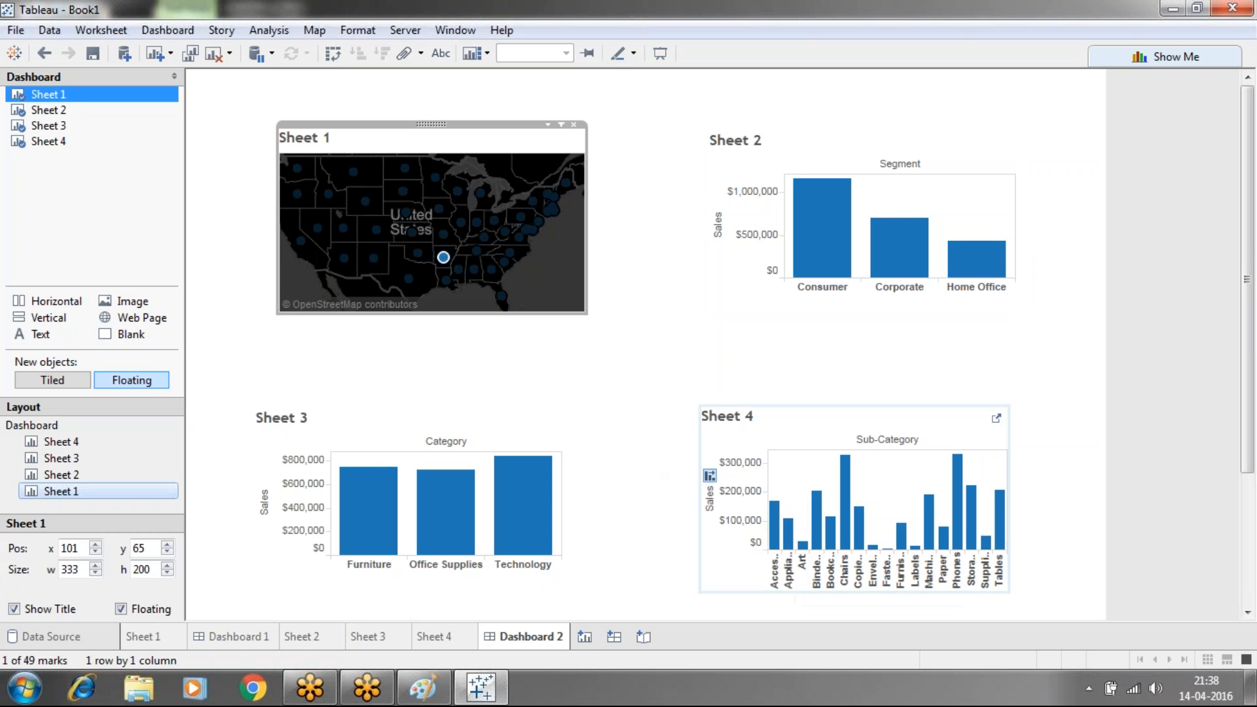
pyautogui.click(676, 342)
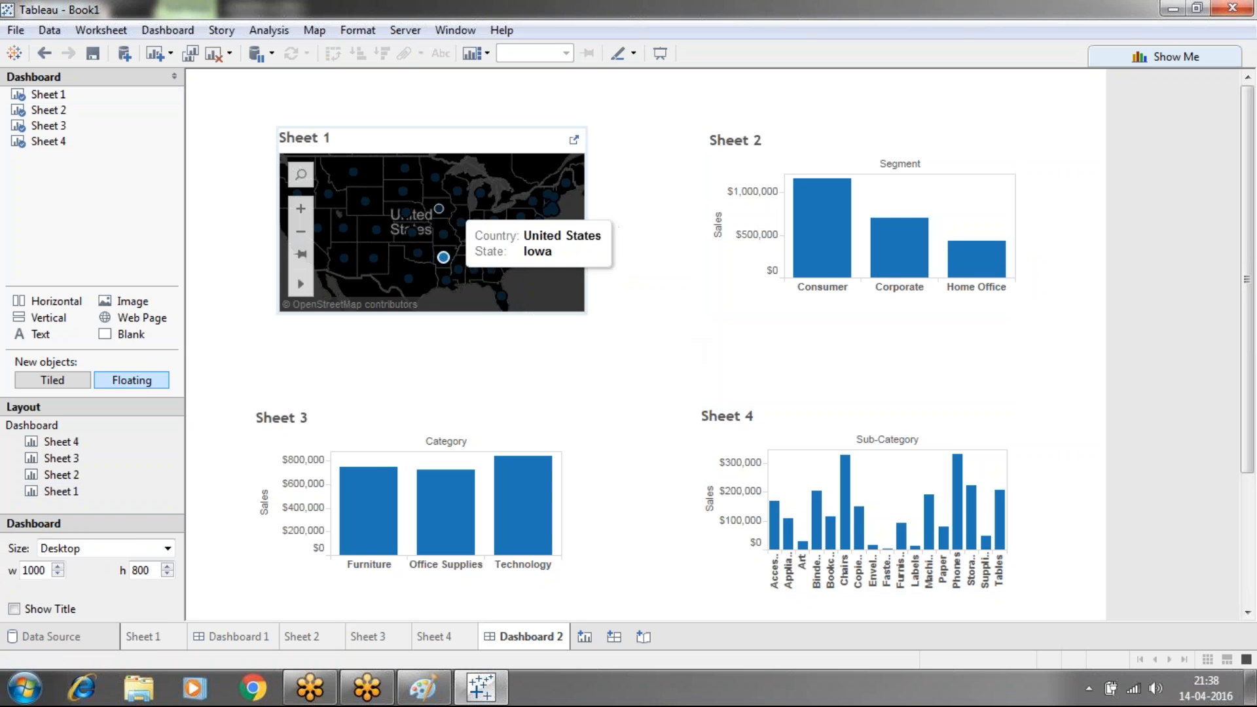
pyautogui.click(520, 141)
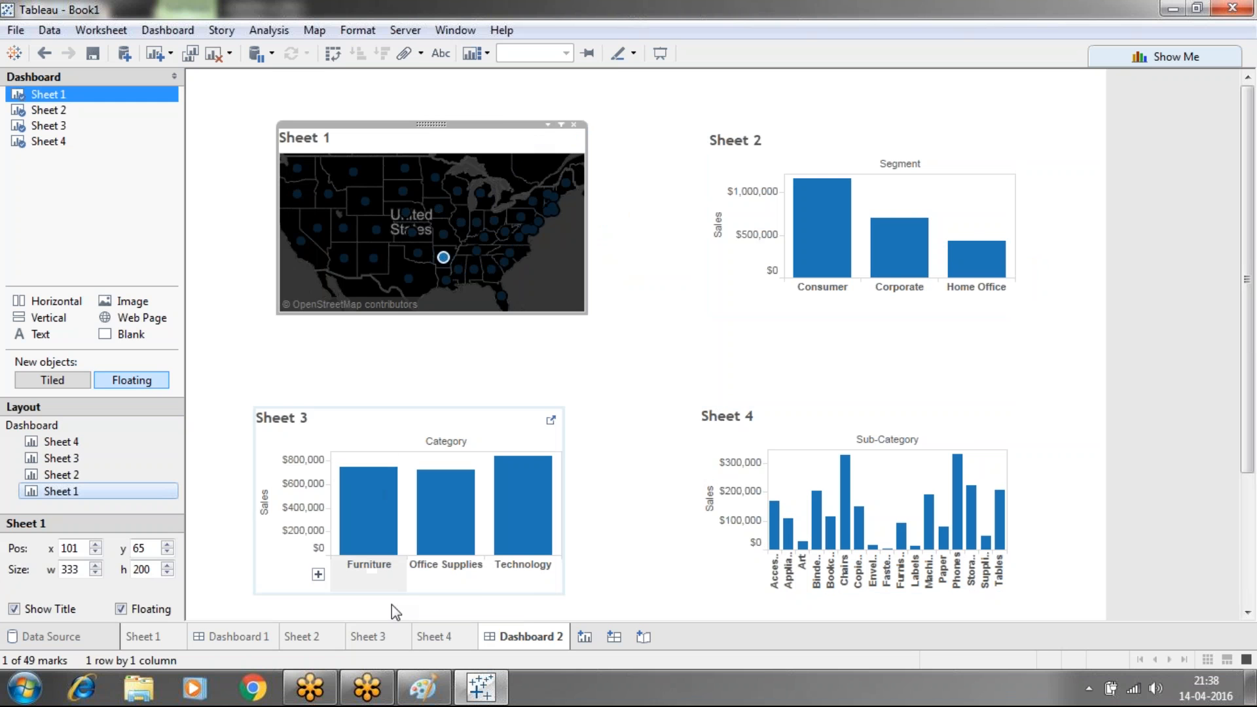
# In Paint, tidy the blank lines under '3.multi master dashboard:' and append '2sheets as a master'
pyautogui.click(419, 684)
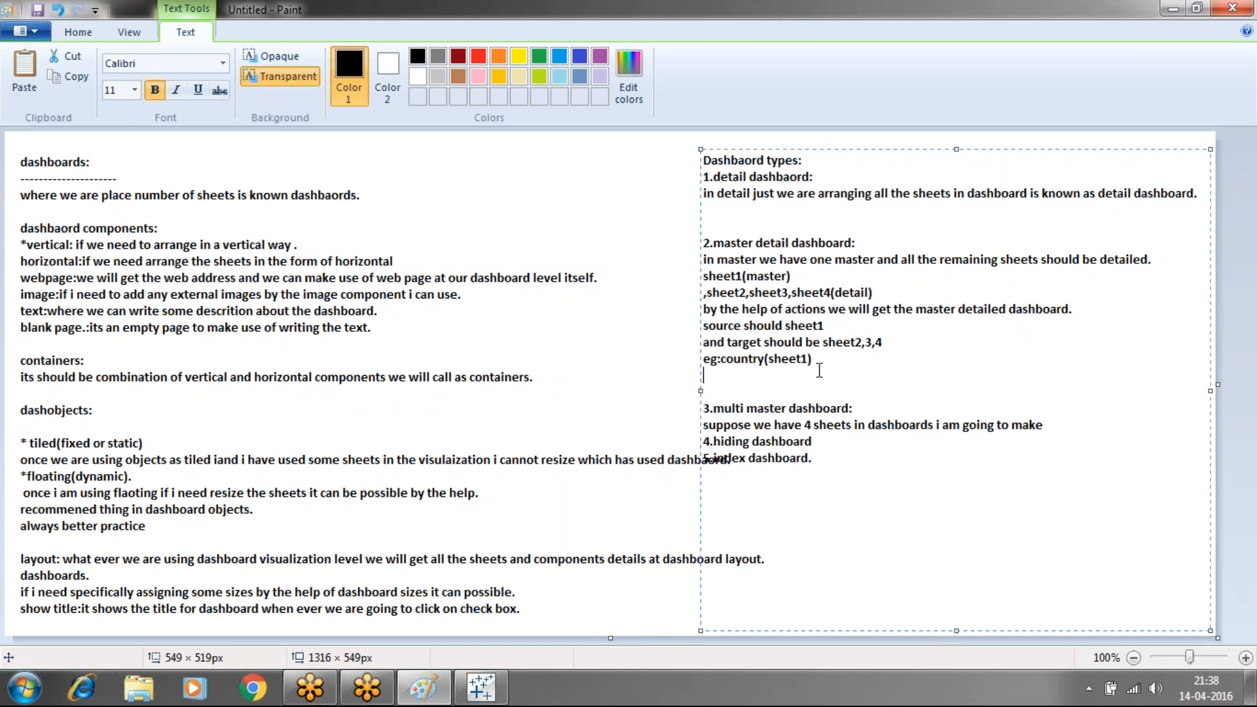
pyautogui.click(864, 405)
pyautogui.press('Return')
pyautogui.press('Return')
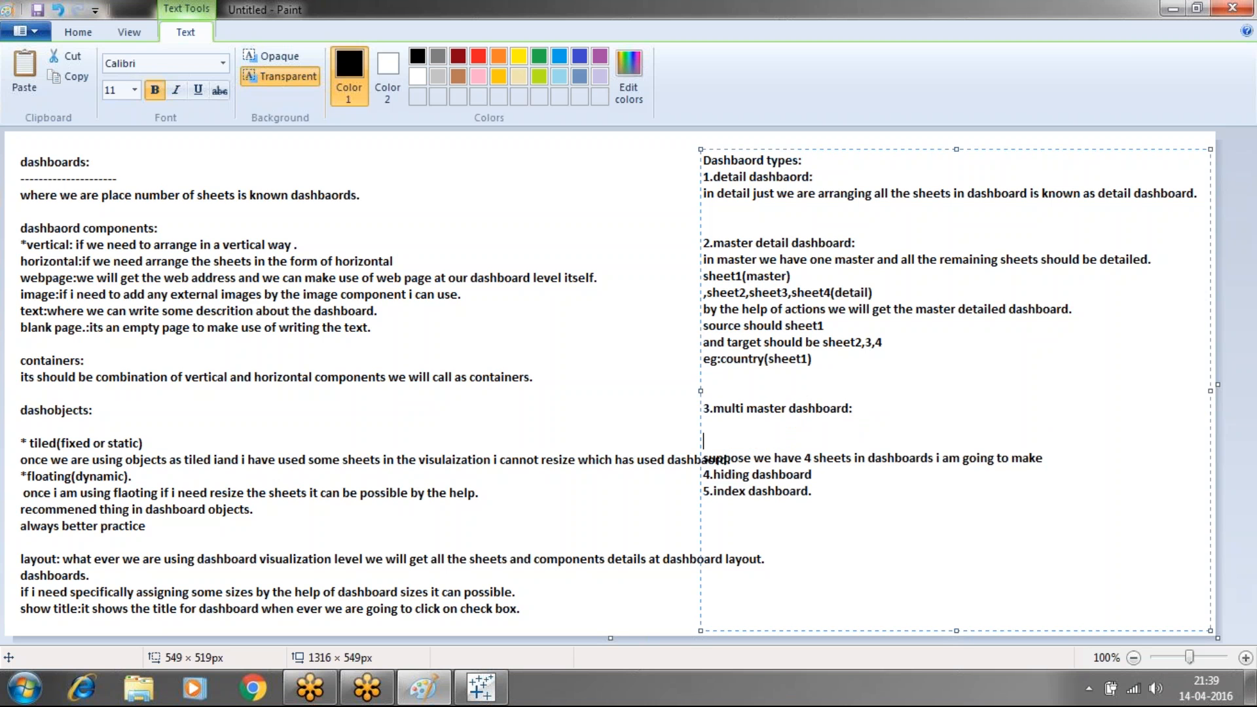
pyautogui.press('BackSpace')
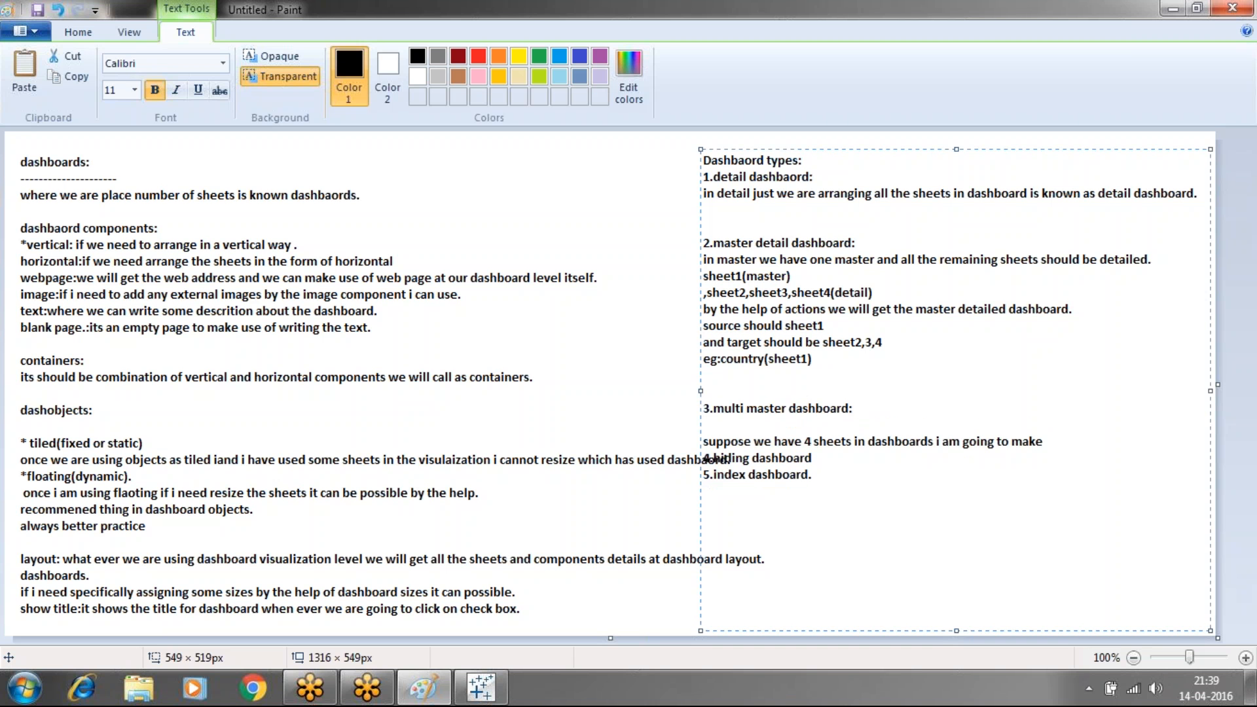
pyautogui.press('BackSpace')
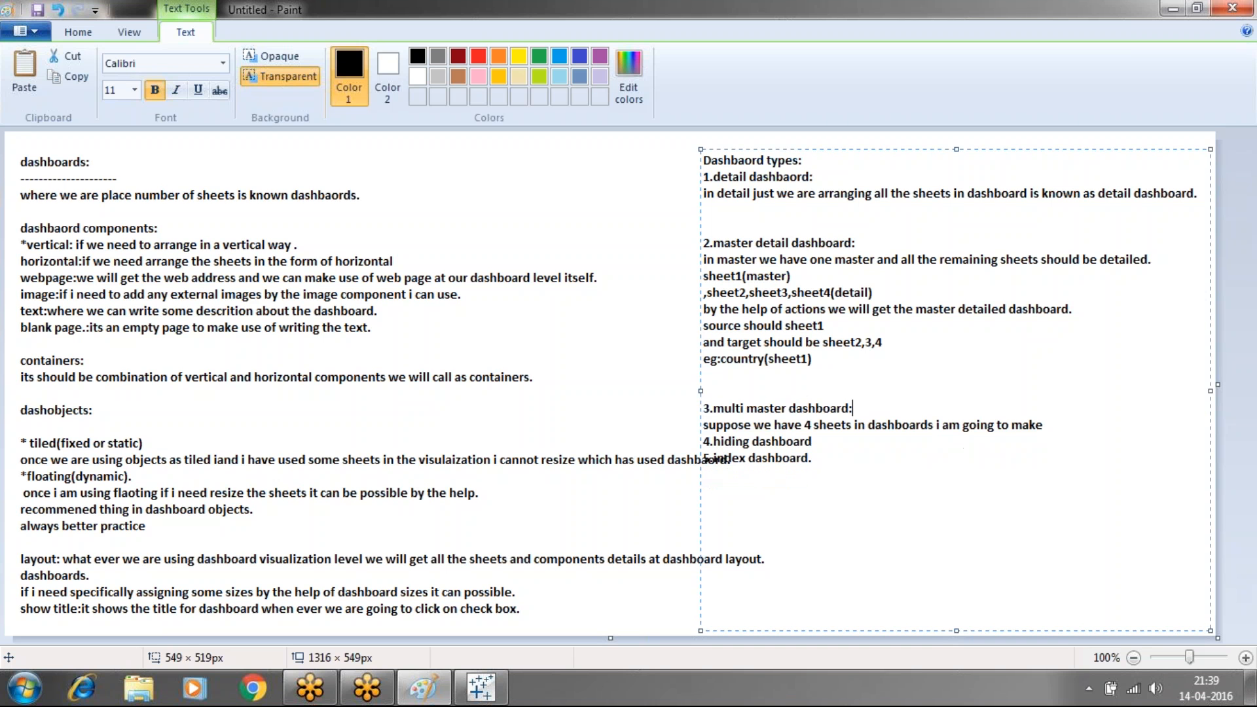
pyautogui.click(1063, 427)
pyautogui.write('2sheets as a master')
# Lay out 'sheet1 sheet2' on one line and 'sheet3 sheet4' beneath it
pyautogui.press('Return')
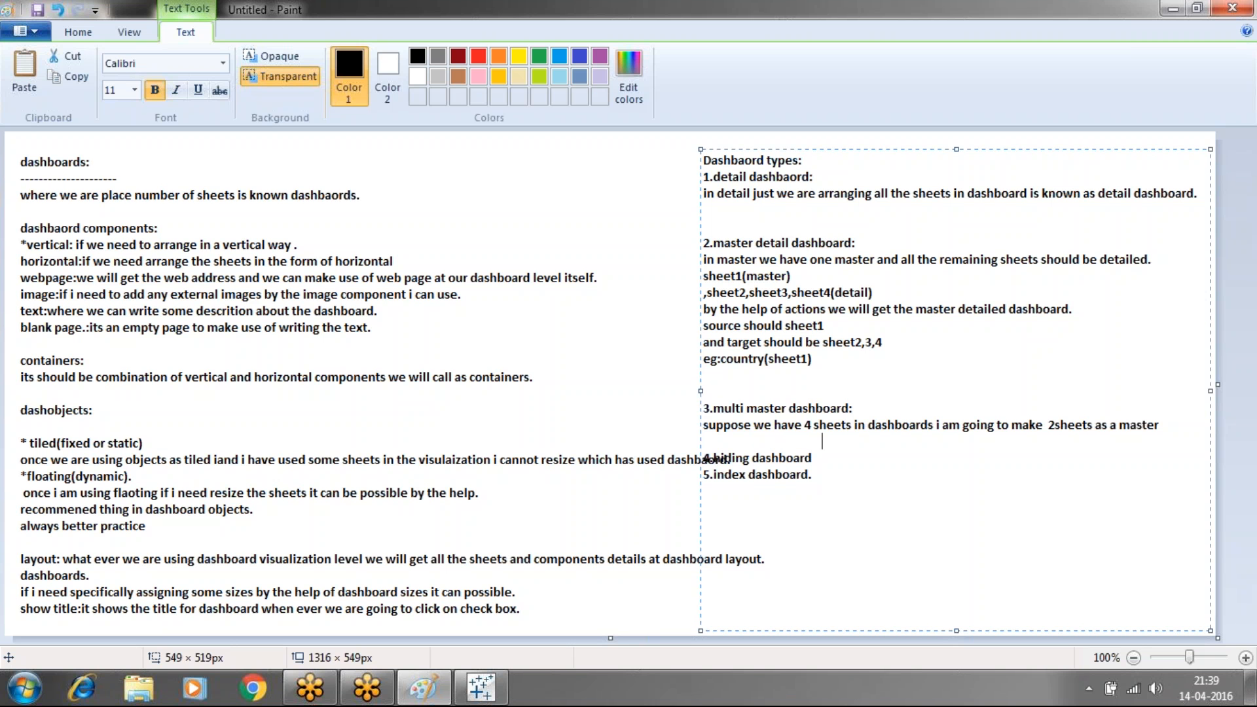
pyautogui.write('sheet1                          sheet2')
pyautogui.press('Return')
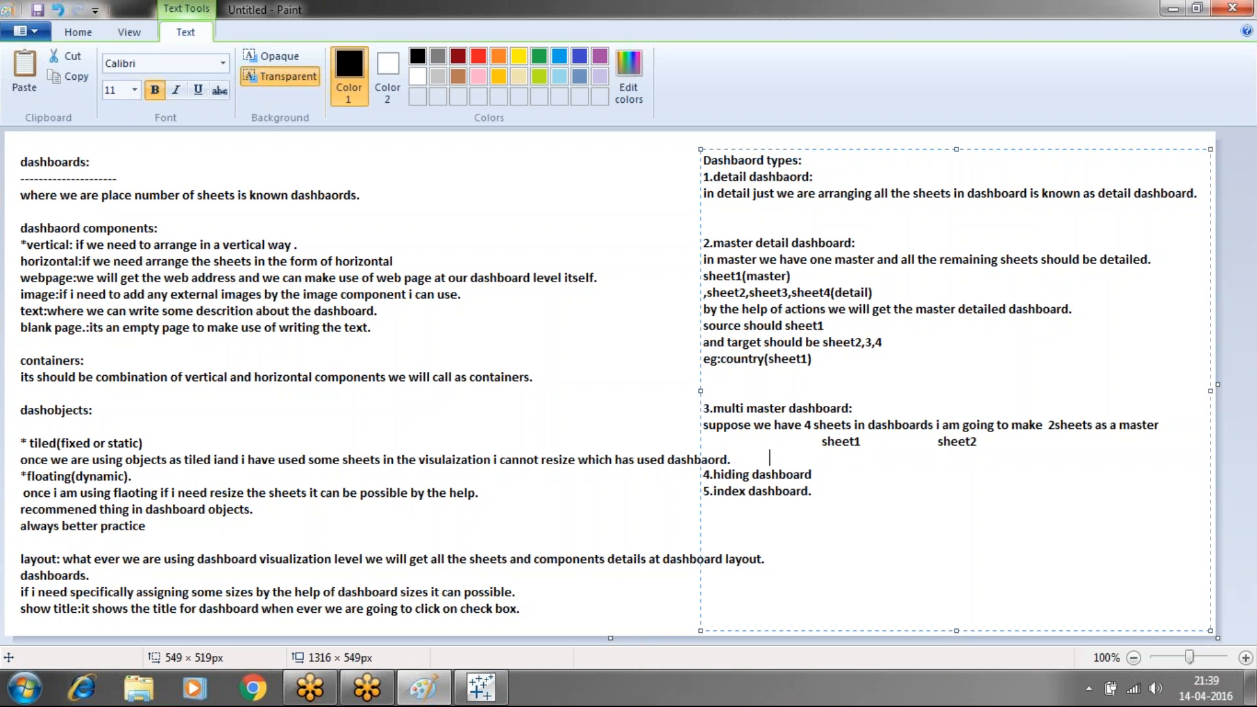
pyautogui.write('sheet3                                  sheet4')
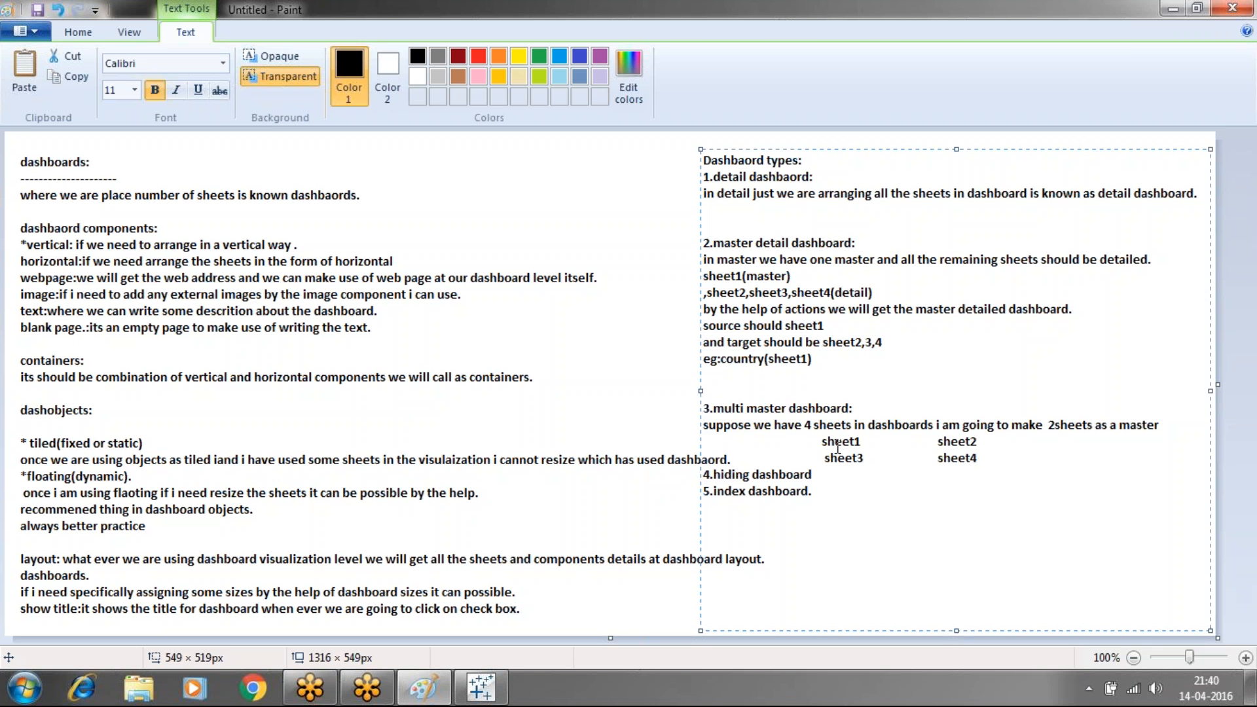
# Highlight the sheet names and hiding dashboard line while explaining, ending after the index dashboard line
pyautogui.moveTo(813, 440); pyautogui.dragTo(974, 464)
pyautogui.click(991, 463)
pyautogui.moveTo(979, 463); pyautogui.dragTo(850, 468)
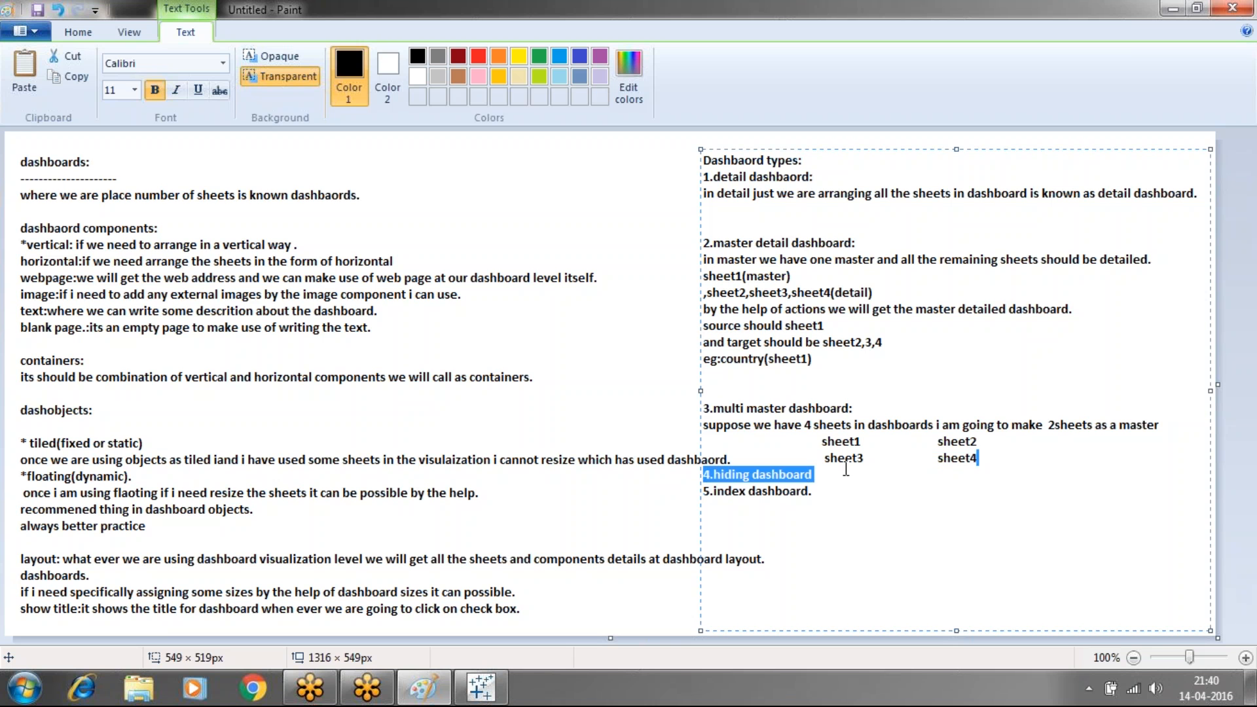
pyautogui.click(1011, 461)
pyautogui.moveTo(986, 444); pyautogui.dragTo(819, 460)
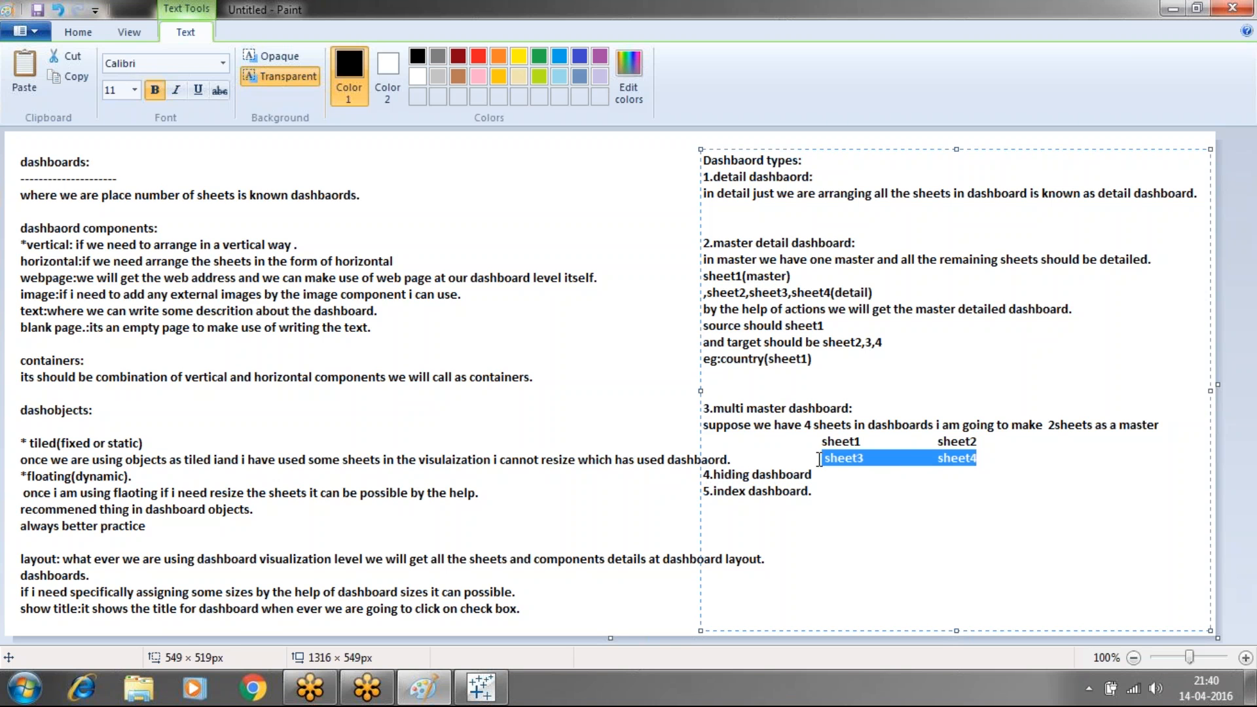
pyautogui.click(1014, 484)
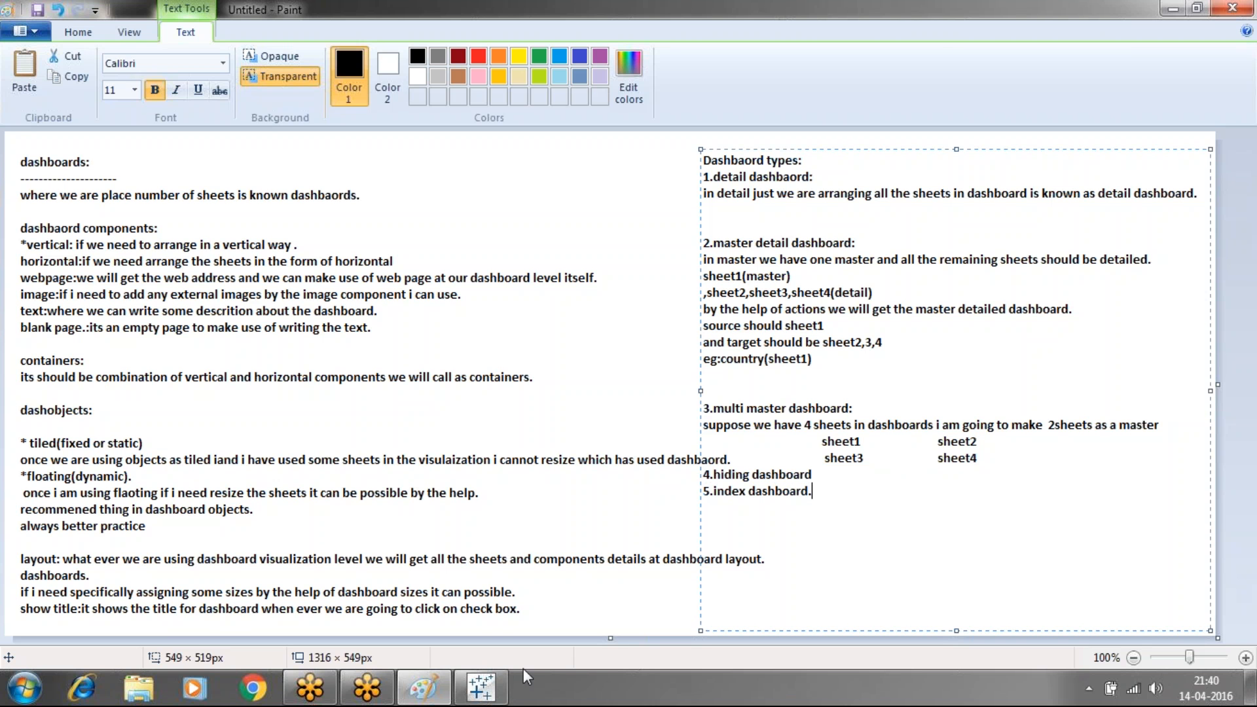
pyautogui.click(483, 686)
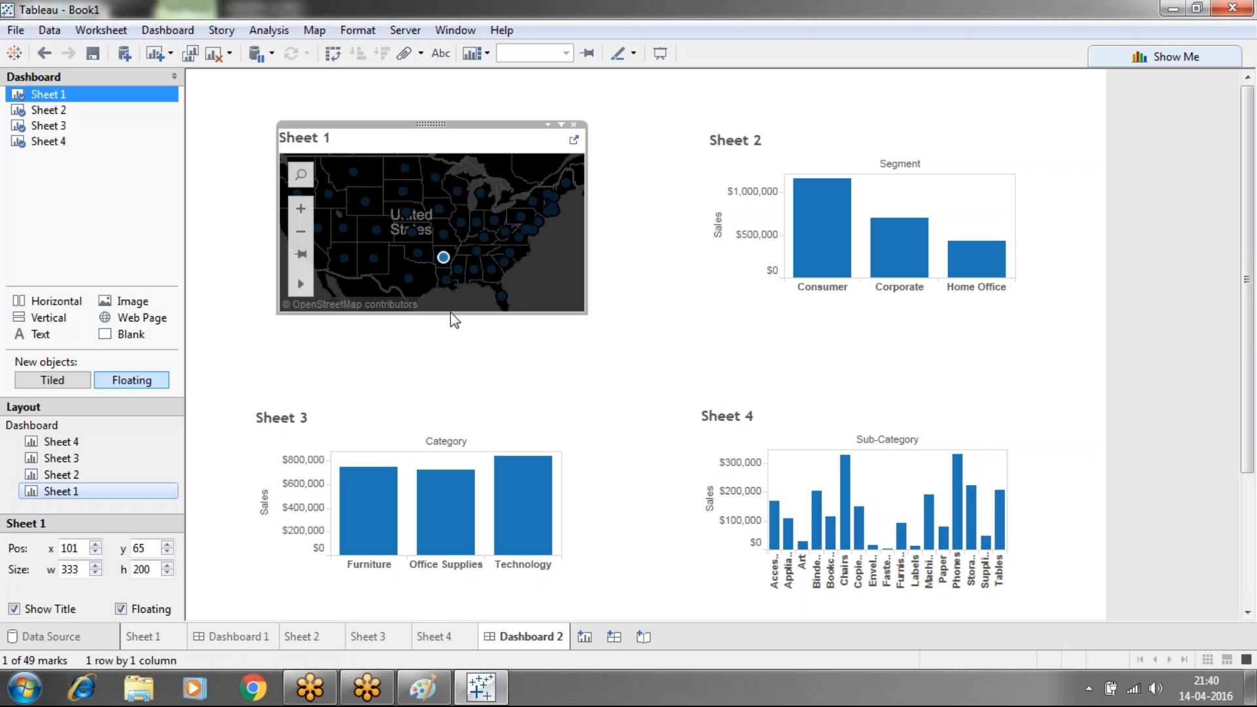
pyautogui.click(445, 280)
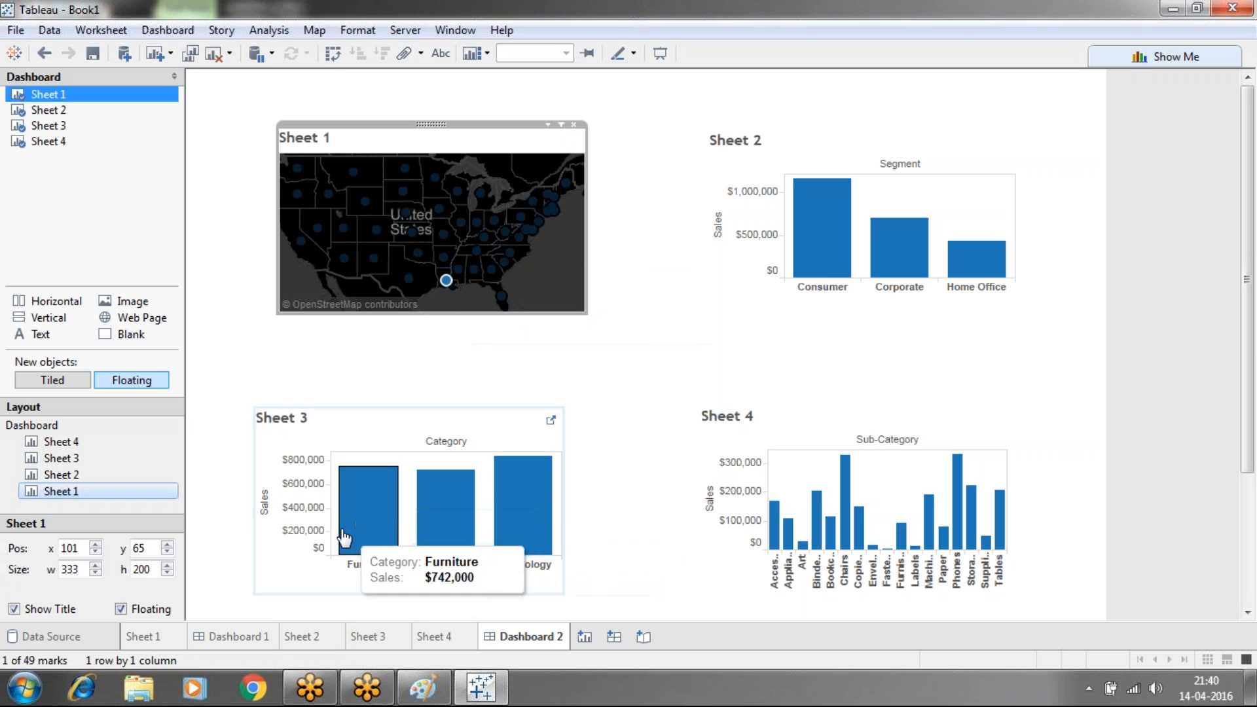
pyautogui.click(818, 234)
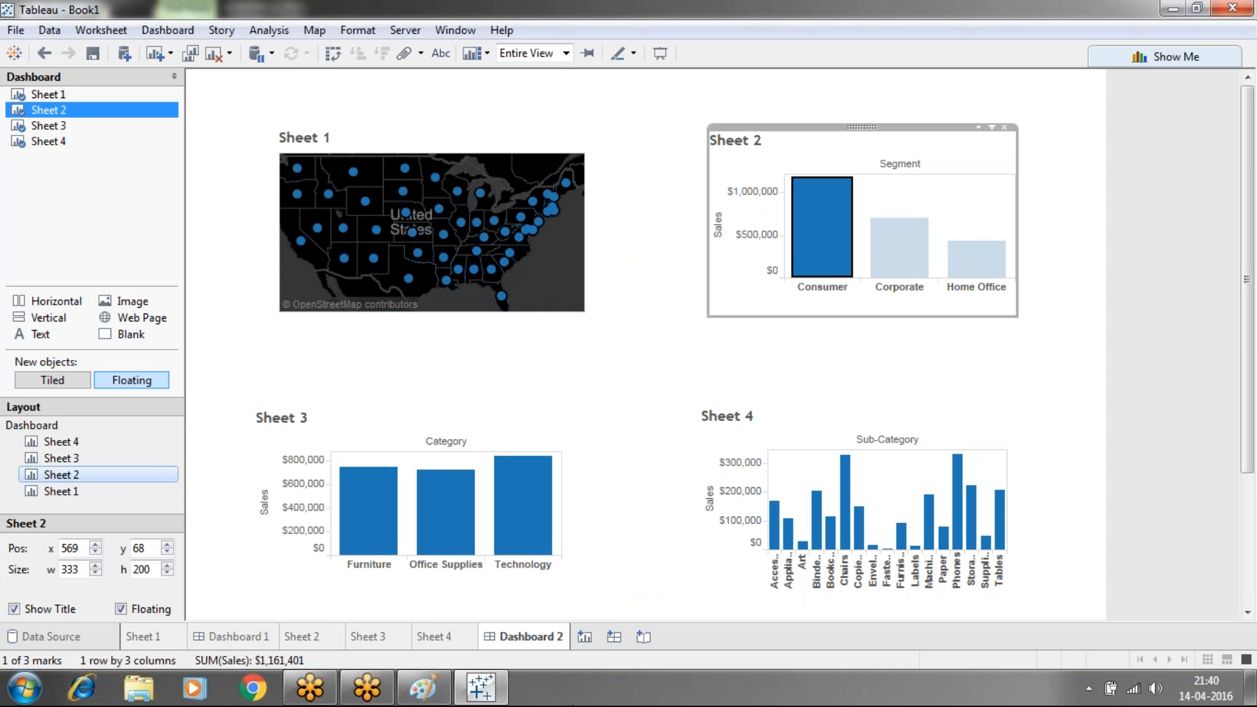
pyautogui.click(422, 687)
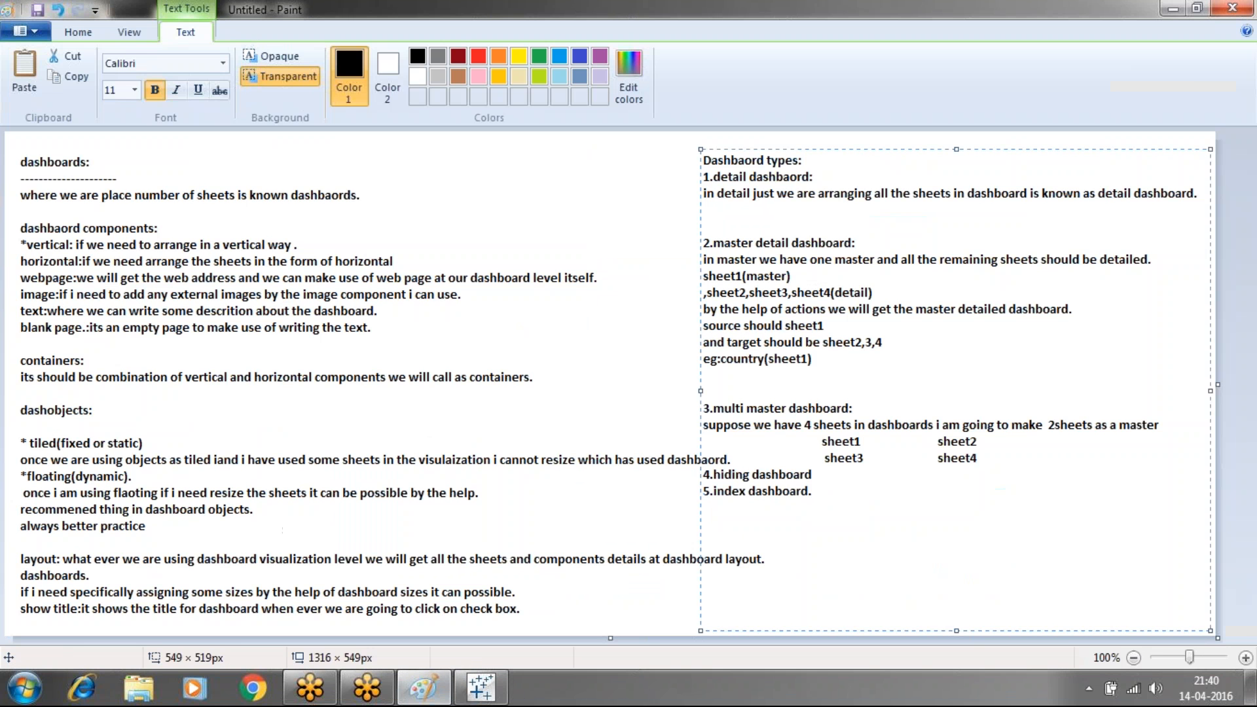
# Add a colon to the hiding dashboard item and write 'if we have the dashboard visulaization area sheets'
pyautogui.click(826, 460)
pyautogui.click(821, 475)
pyautogui.write(':')
pyautogui.press('Return')
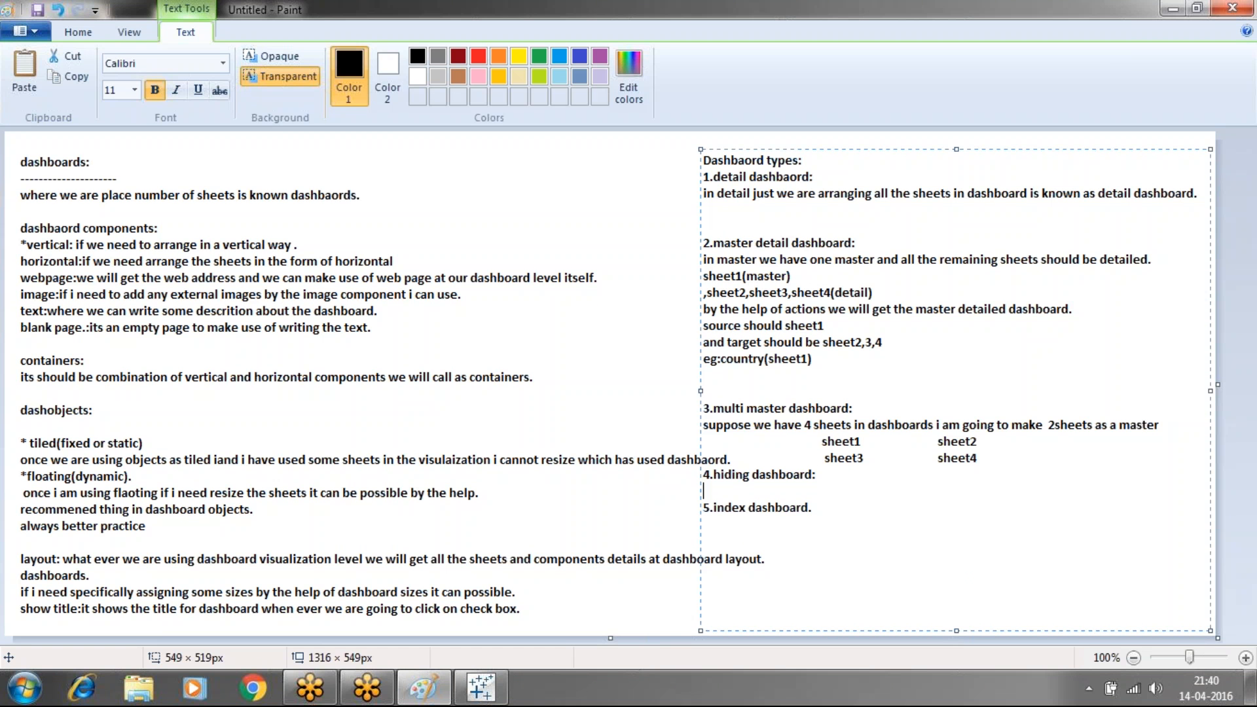
pyautogui.press('Return')
pyautogui.press('BackSpace')
pyautogui.write('if w')
pyautogui.press('BackSpace')
pyautogui.write('w have the dashb')
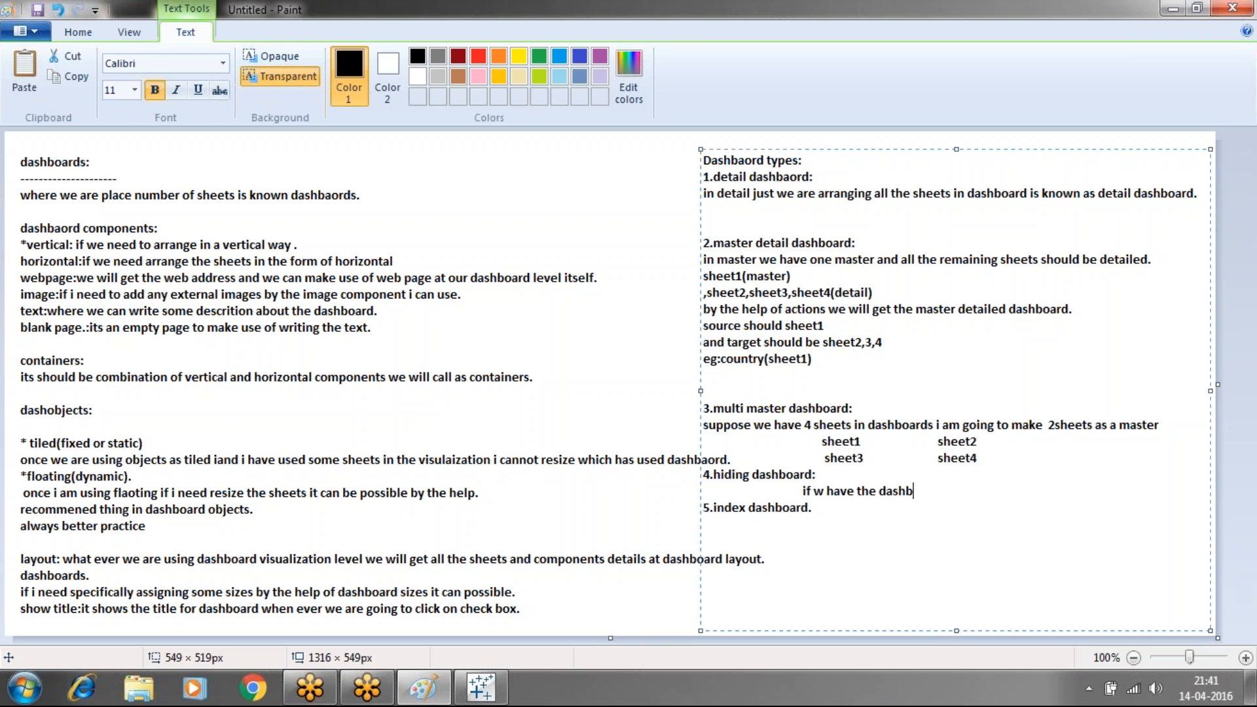
pyautogui.write('oard visulaizati')
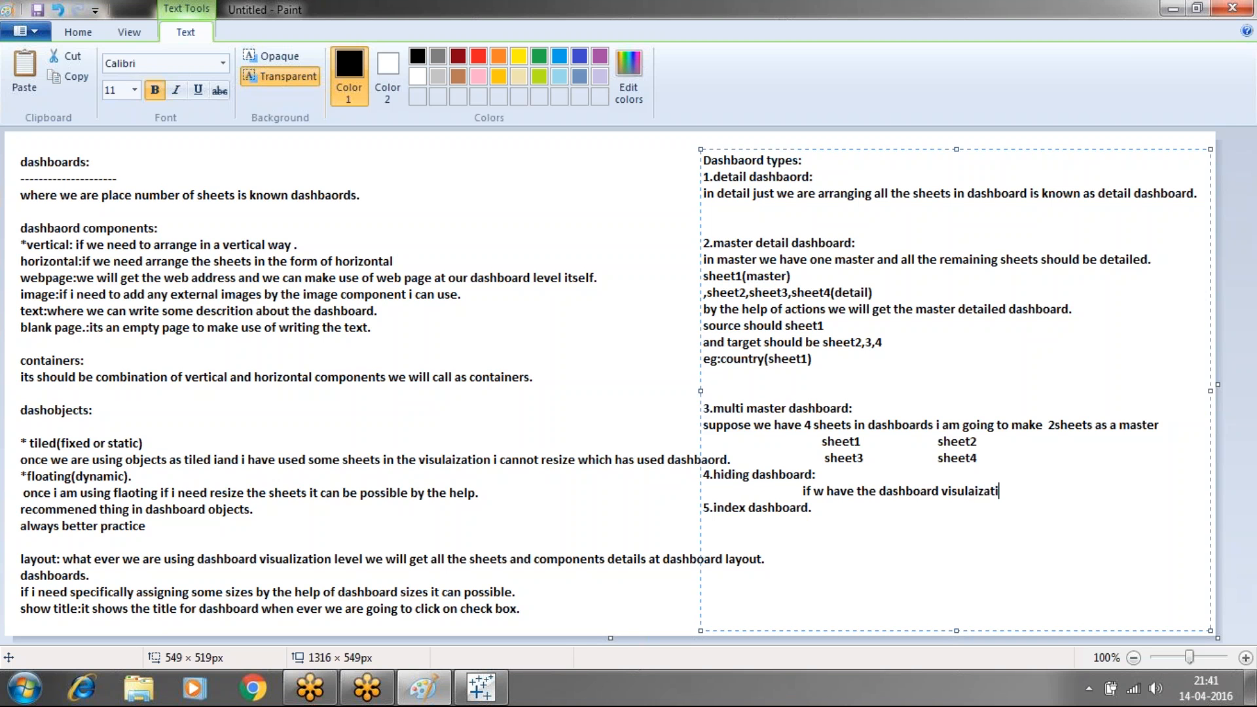
pyautogui.write('on area')
pyautogui.write('sheets')
pyautogui.click(825, 492)
pyautogui.write('e')
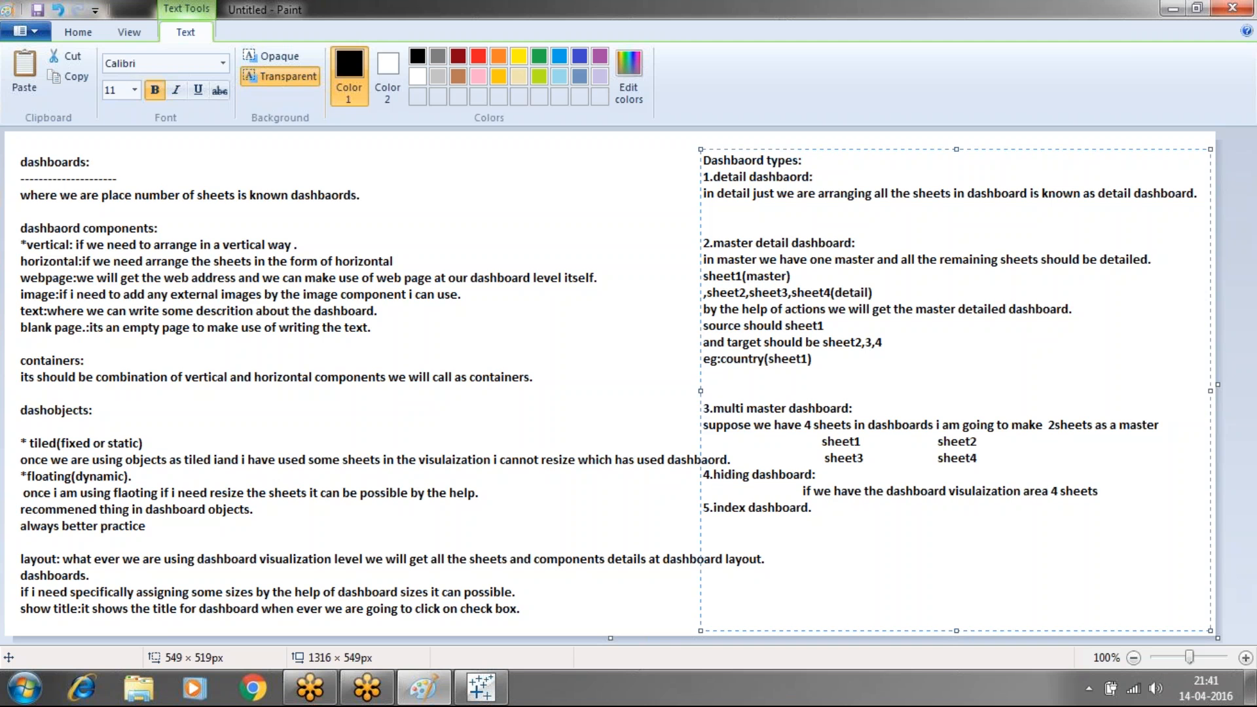
pyautogui.click(1106, 492)
pyautogui.press('Return')
# Note that clicking sheet1 should hide sheet3 and sheet4, then return to Tableau
pyautogui.write('if i am going ')
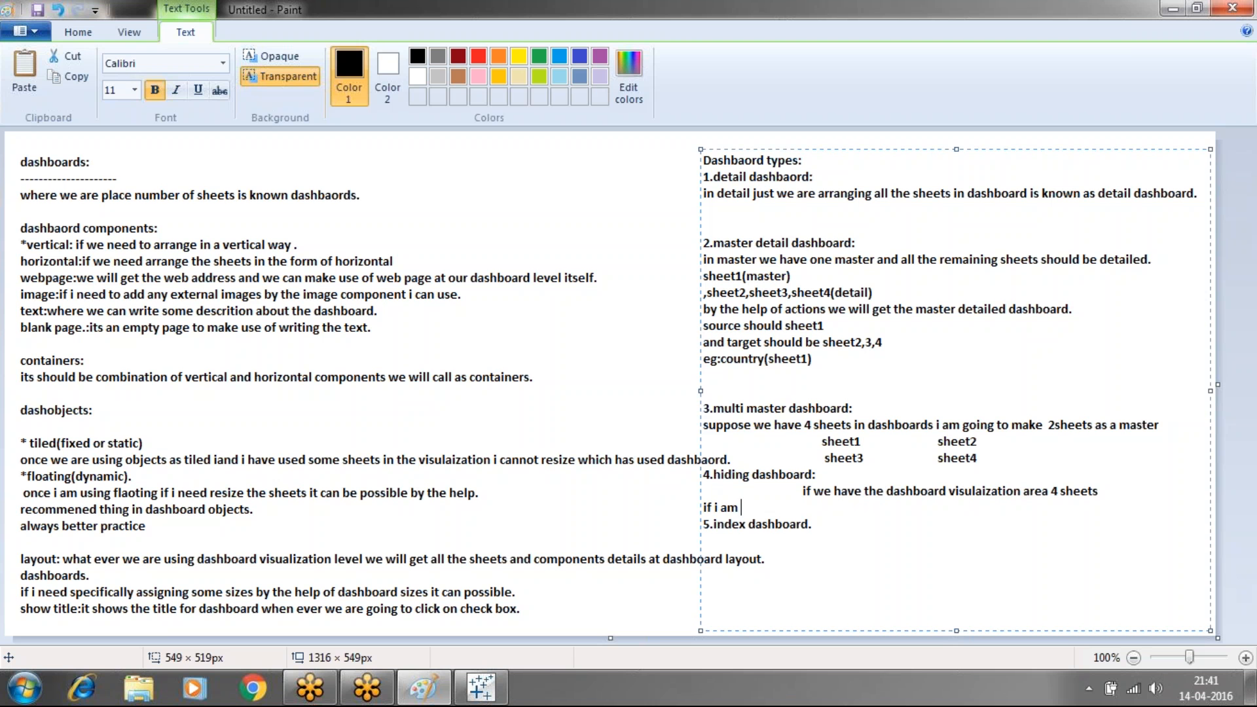
pyautogui.write('click sheet2')
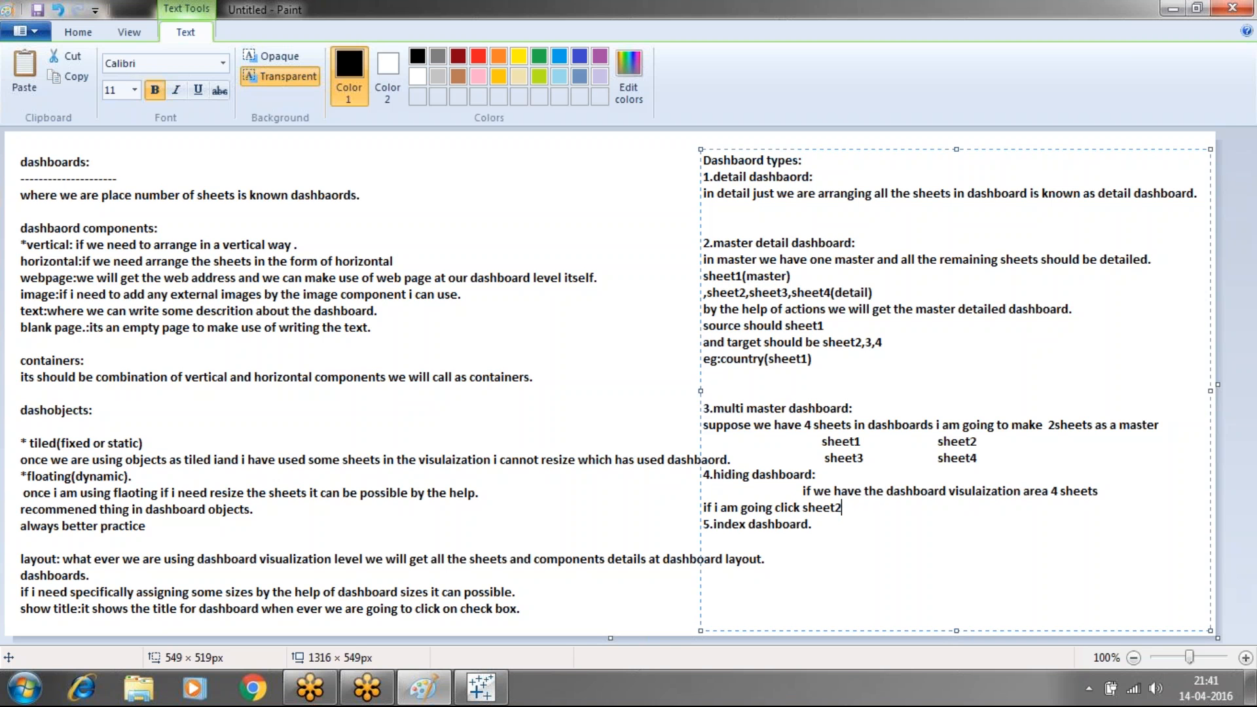
pyautogui.press('BackSpace')
pyautogui.write('1 i need the see the cha')
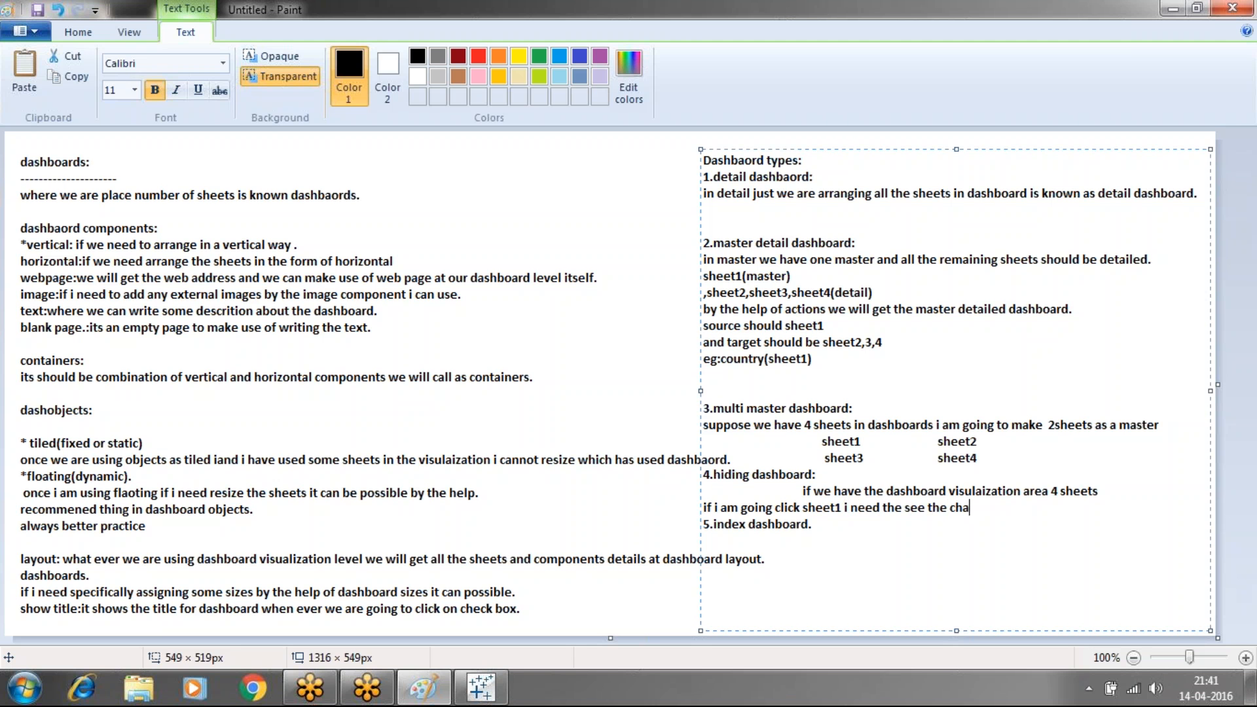
pyautogui.write('nges in sheet and we need ')
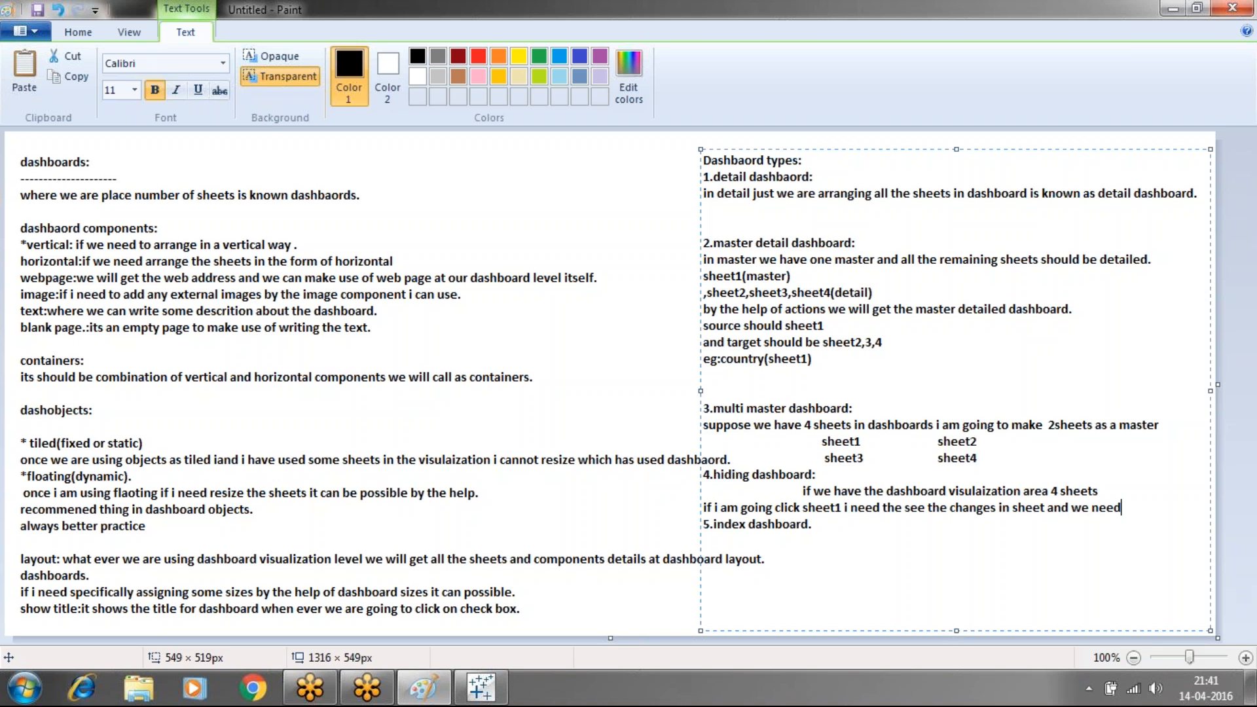
pyautogui.write('sheet3')
pyautogui.write('to hide the')
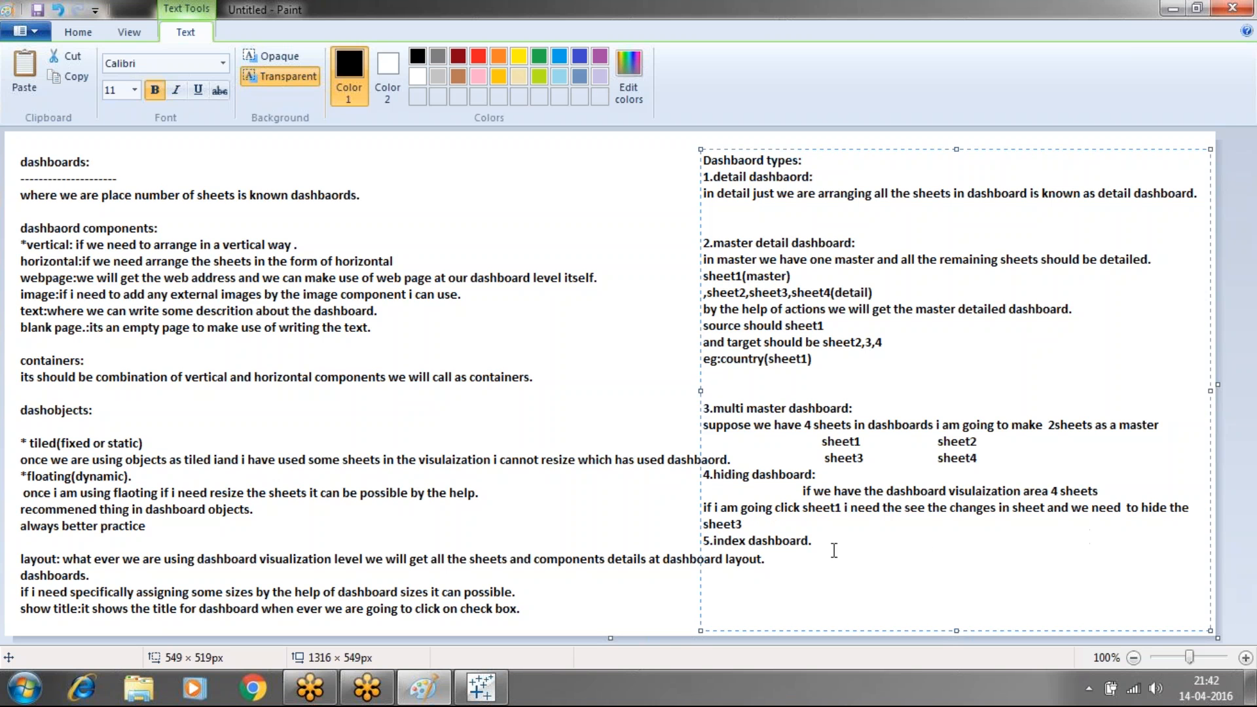
pyautogui.click(778, 523)
pyautogui.write('and sheet4.')
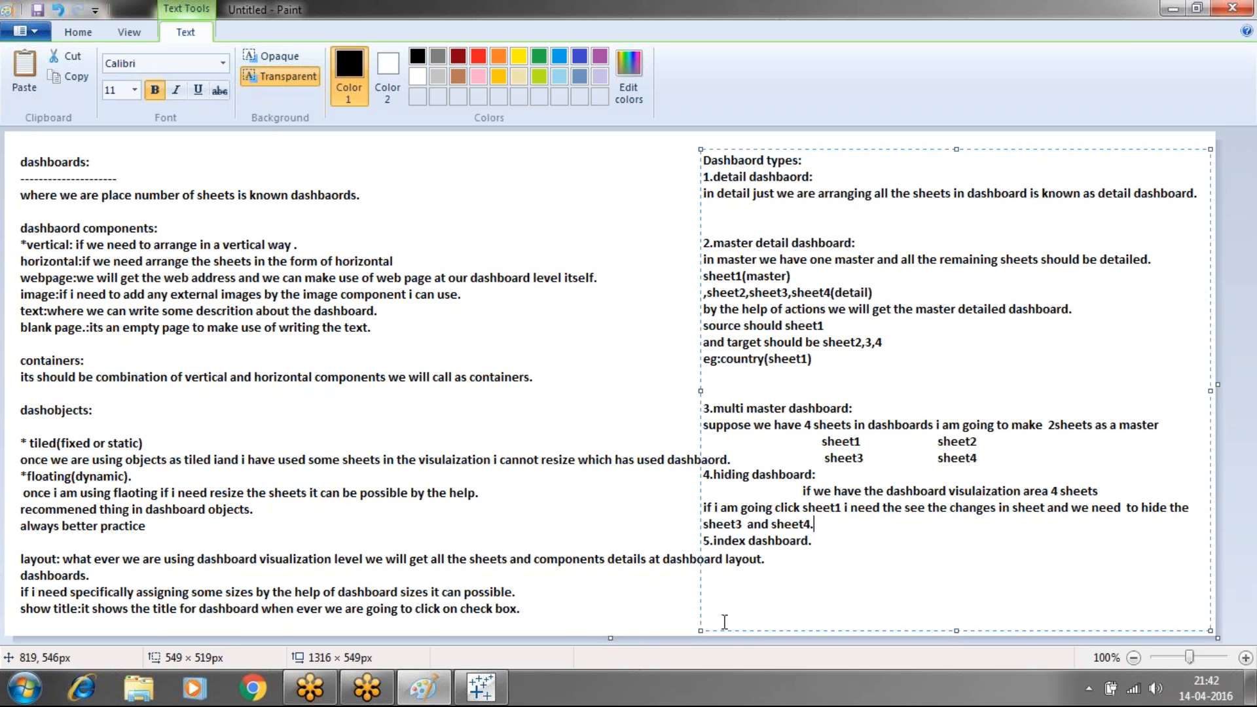
pyautogui.click(639, 593)
pyautogui.click(487, 692)
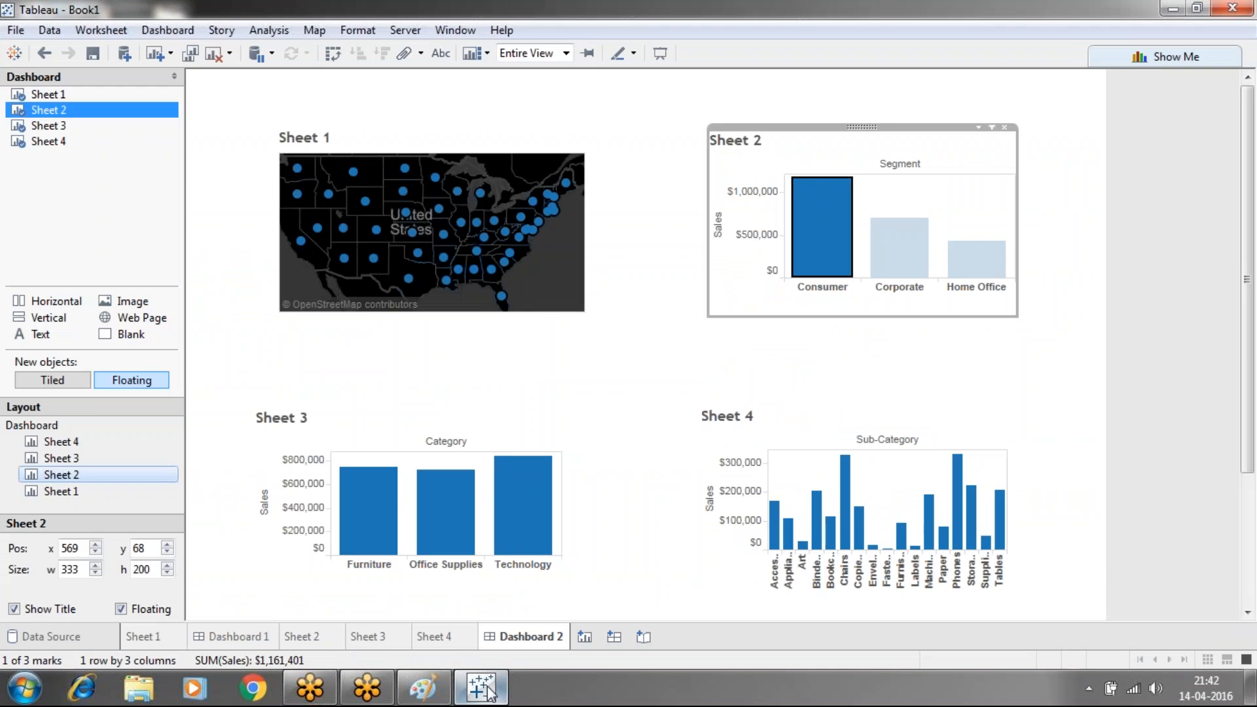
# Select Mississippi on the Sheet 1 map, clear and reselect it, then go back to Paint
pyautogui.click(458, 269)
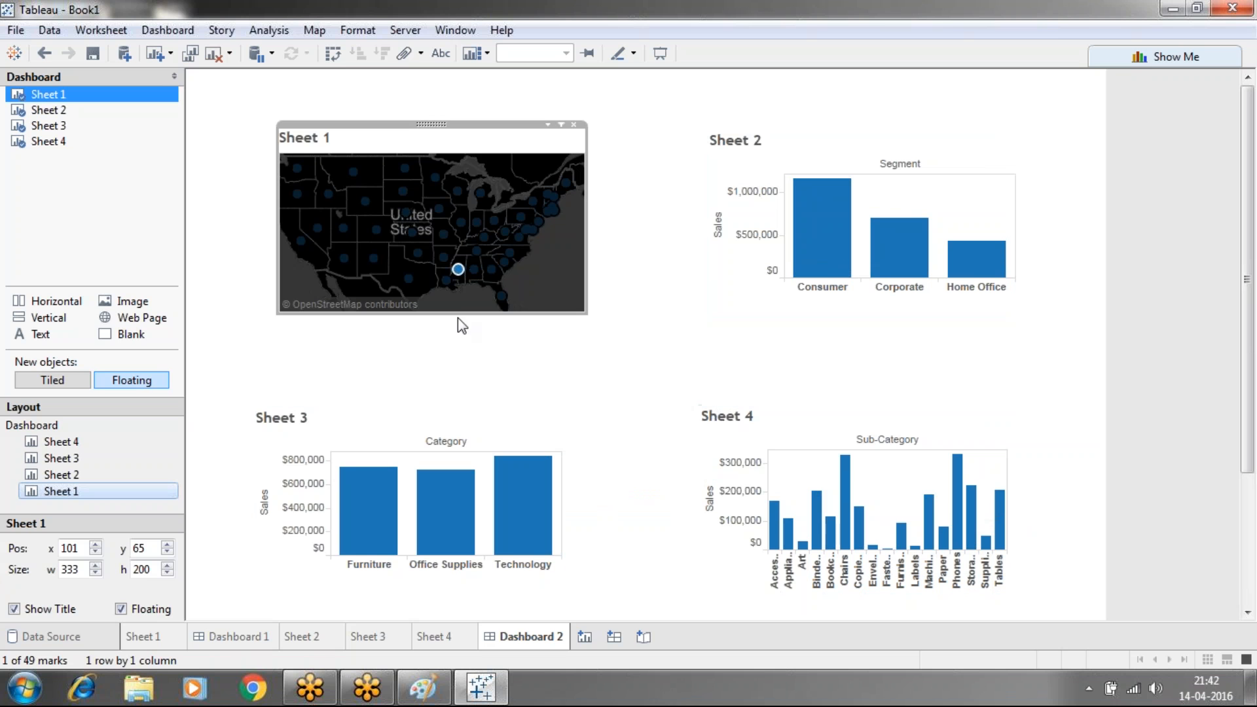
pyautogui.click(457, 274)
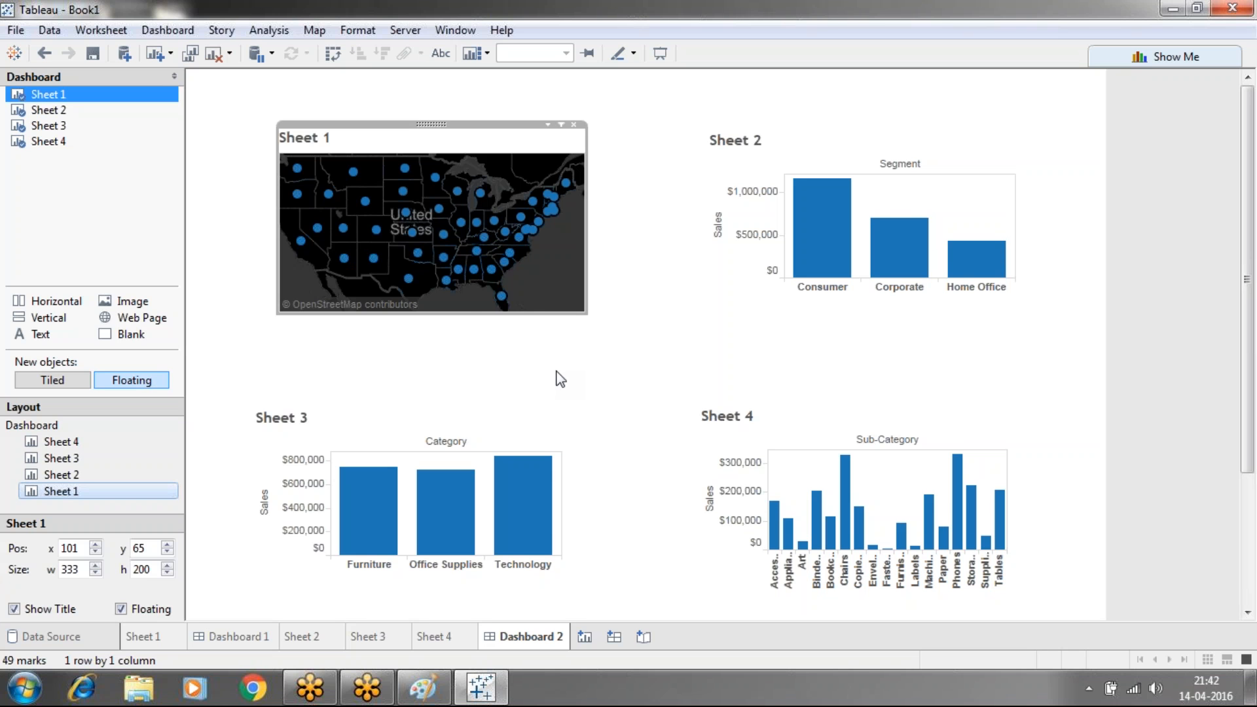
pyautogui.click(458, 269)
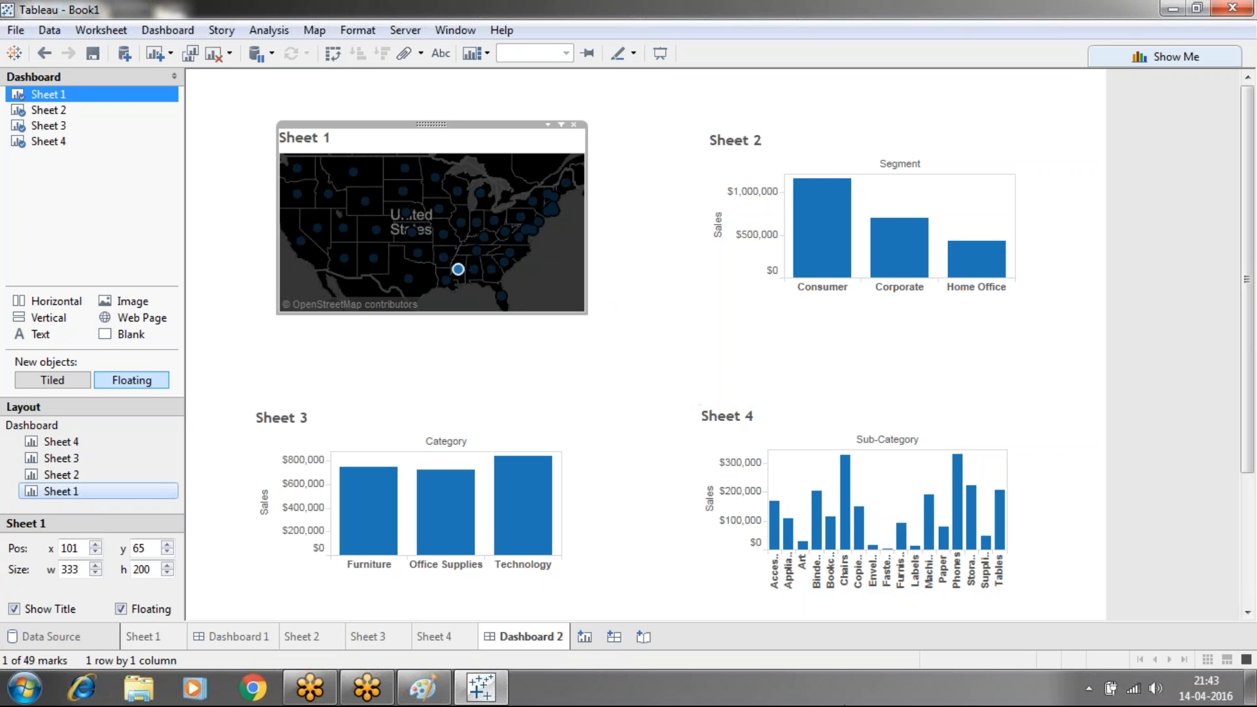
pyautogui.click(424, 687)
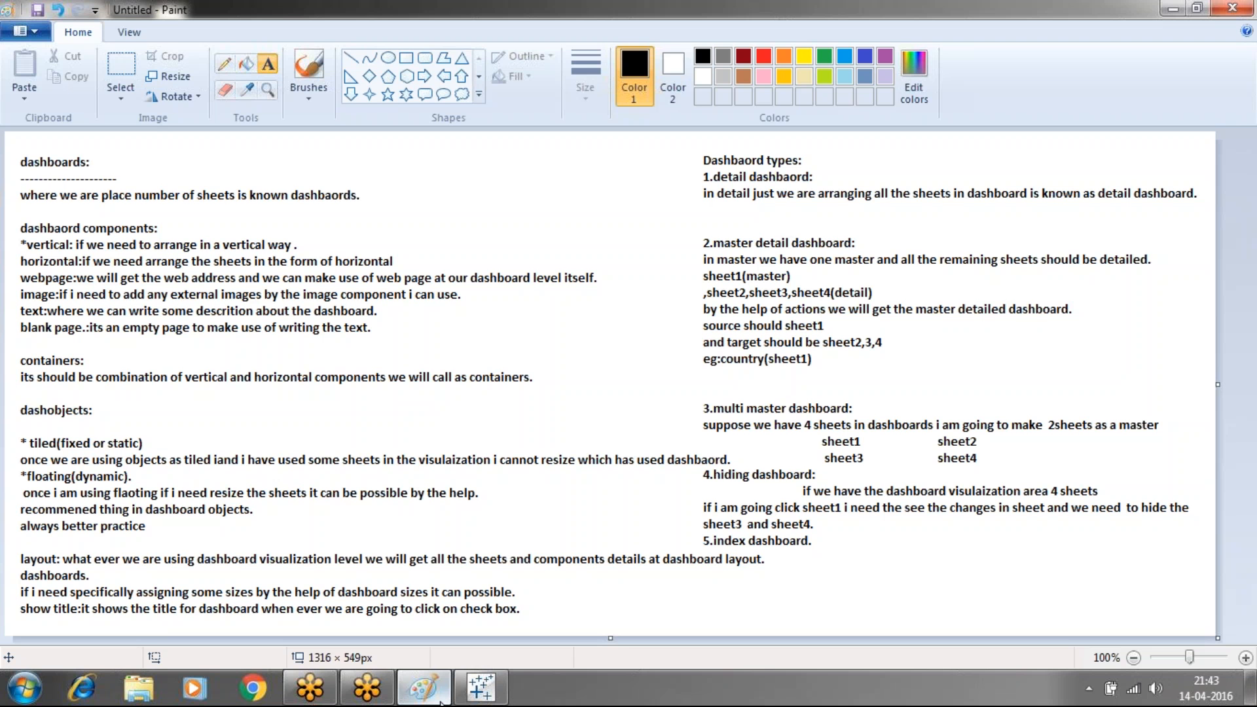
# Add a text note about placing all sheets on a single dashboard and applying actions
pyautogui.click(829, 538)
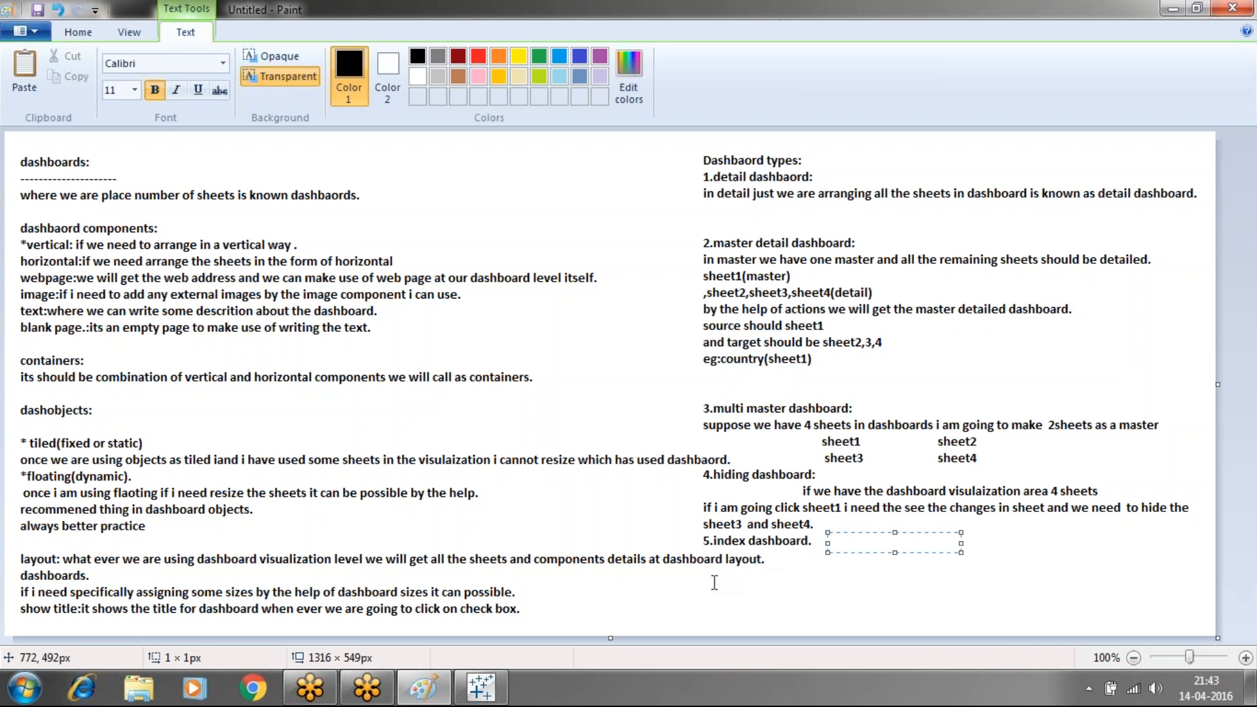
pyautogui.moveTo(712, 580); pyautogui.dragTo(1167, 636)
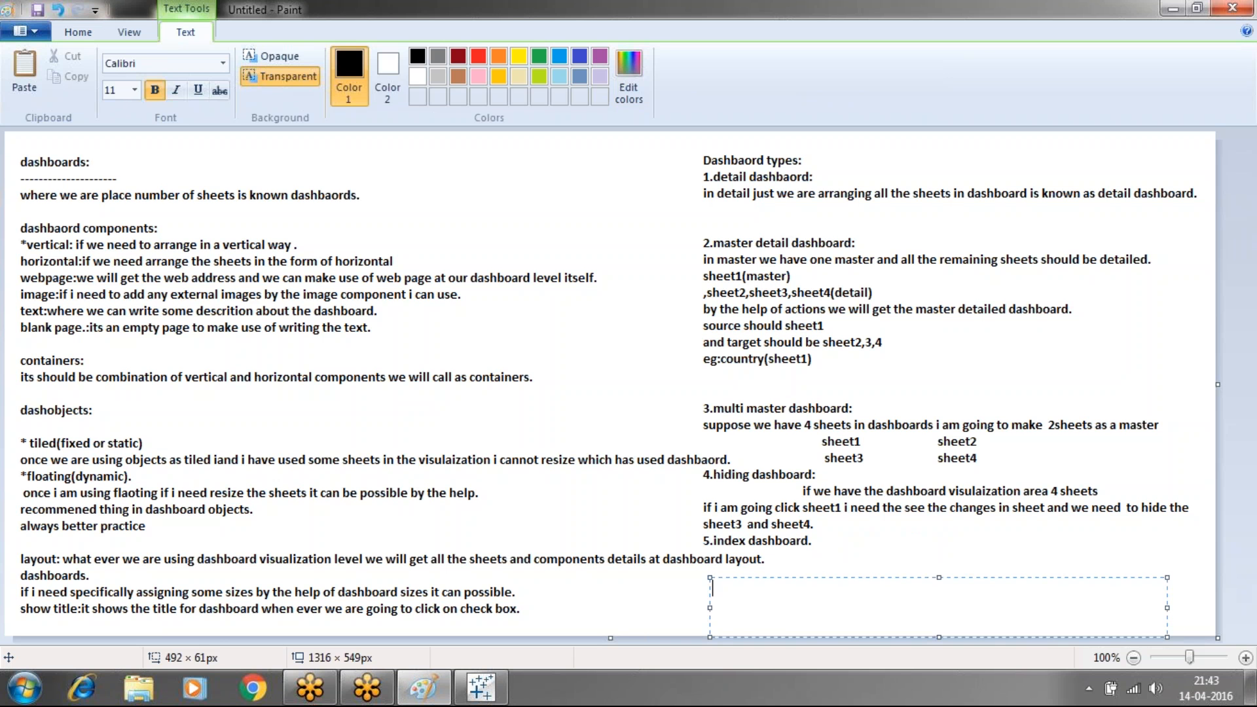
pyautogui.write('i am going to place all the sheets at a single dashbaoard and i will applu')
pyautogui.press('BackSpace')
pyautogui.write('y')
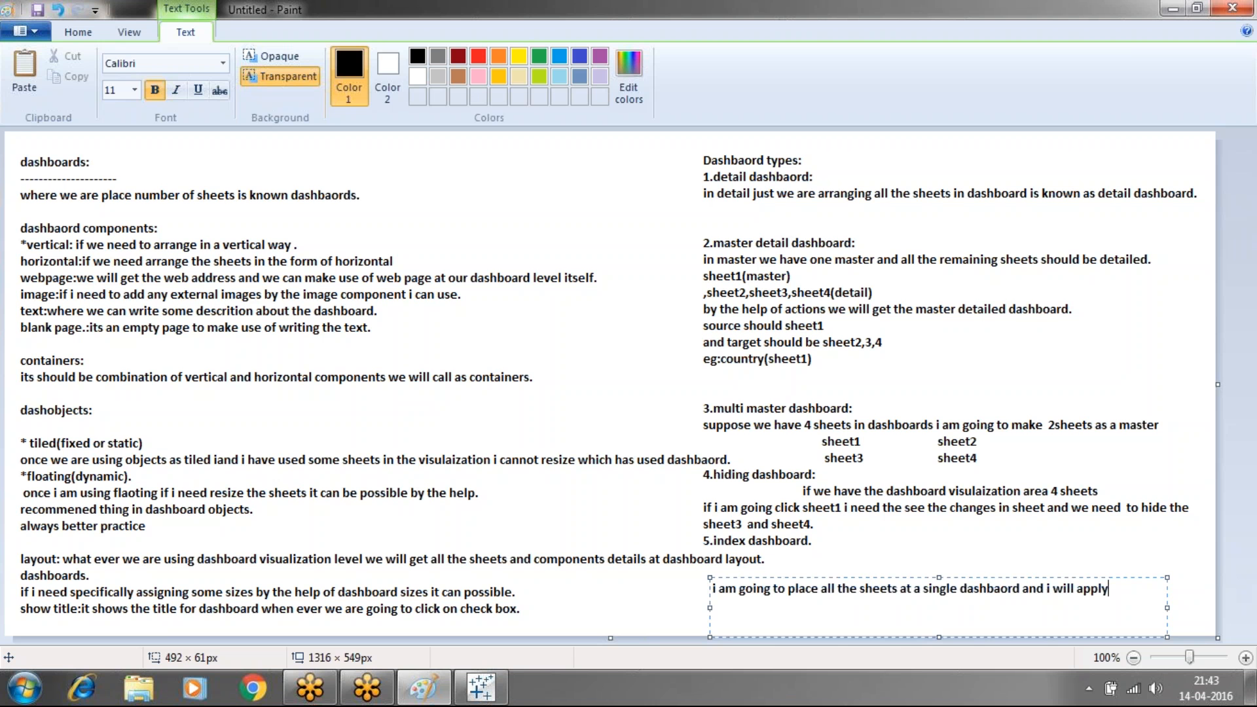
pyautogui.write(' some actions by cli')
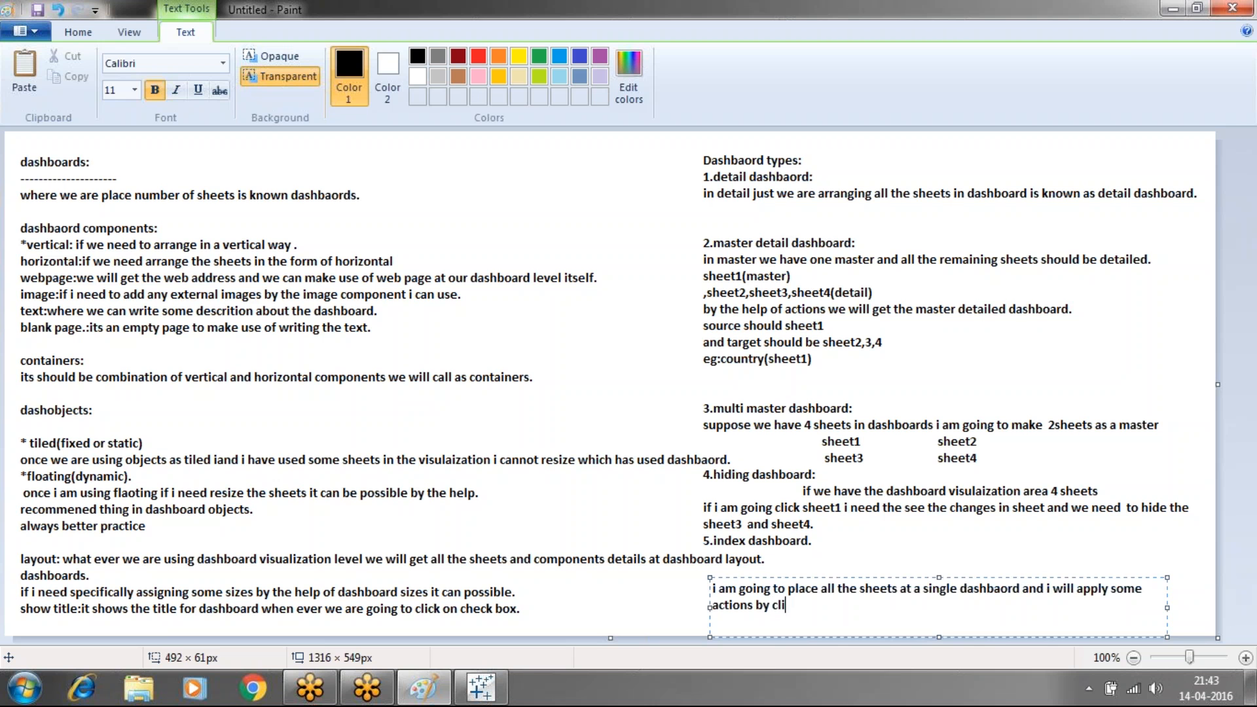
pyautogui.write('cking on one sheet i ne')
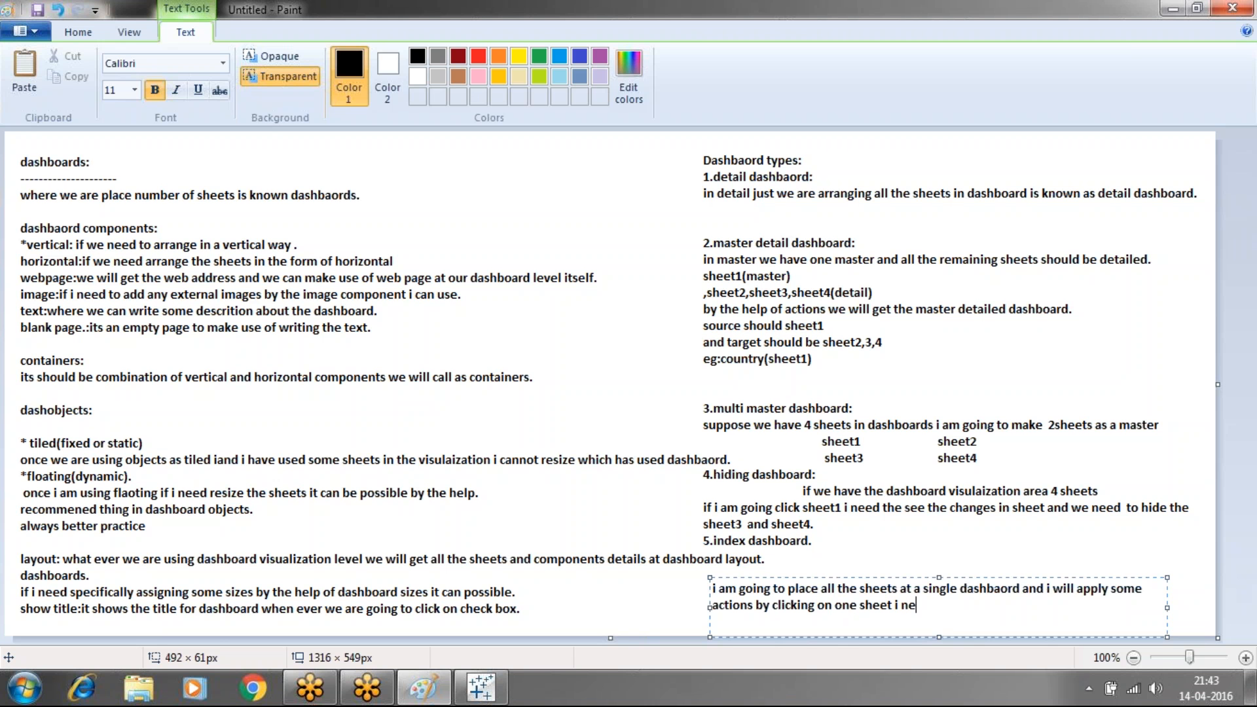
pyautogui.write('ed to to related s')
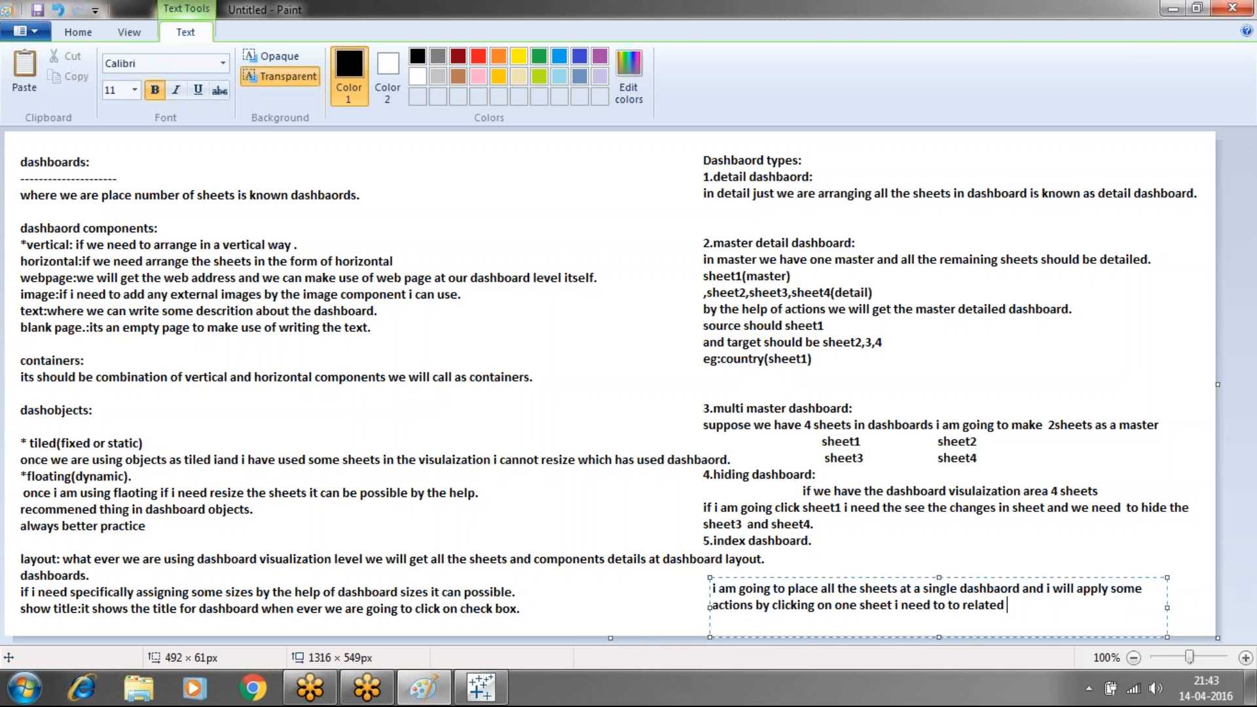
pyautogui.press('BackSpace')
pyautogui.write('dashbaor')
pyautogui.write('d.')
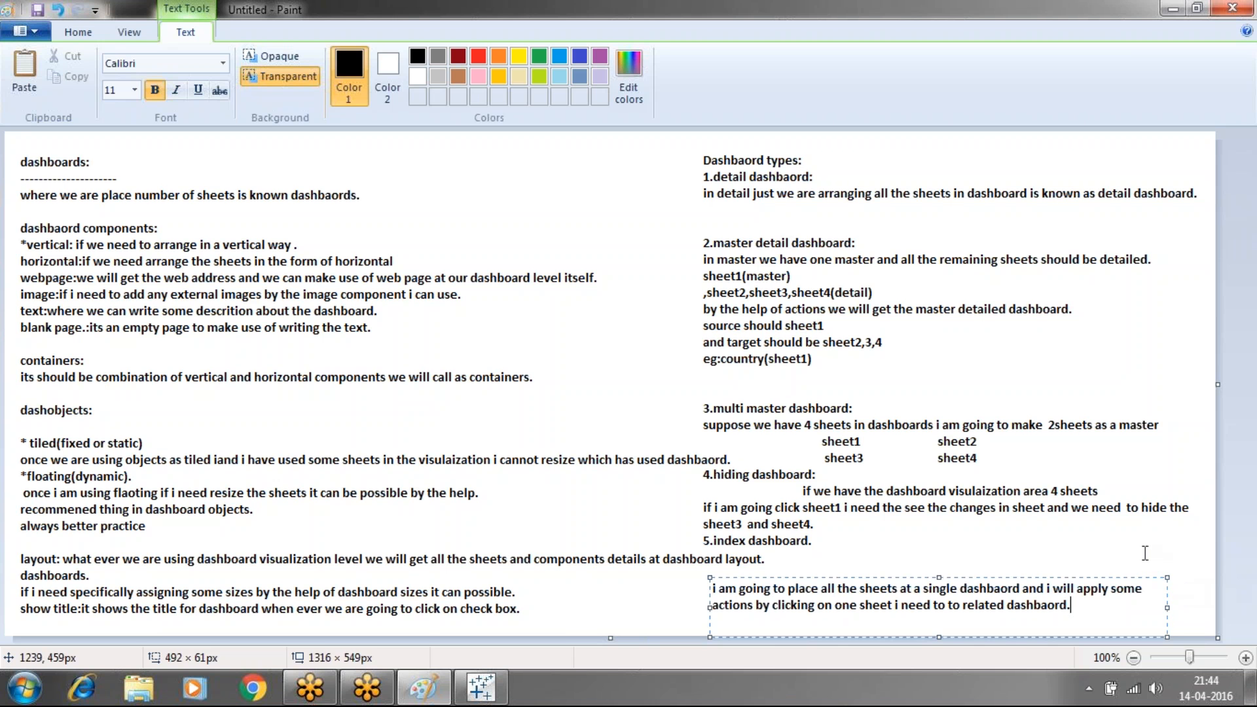
pyautogui.click(1144, 553)
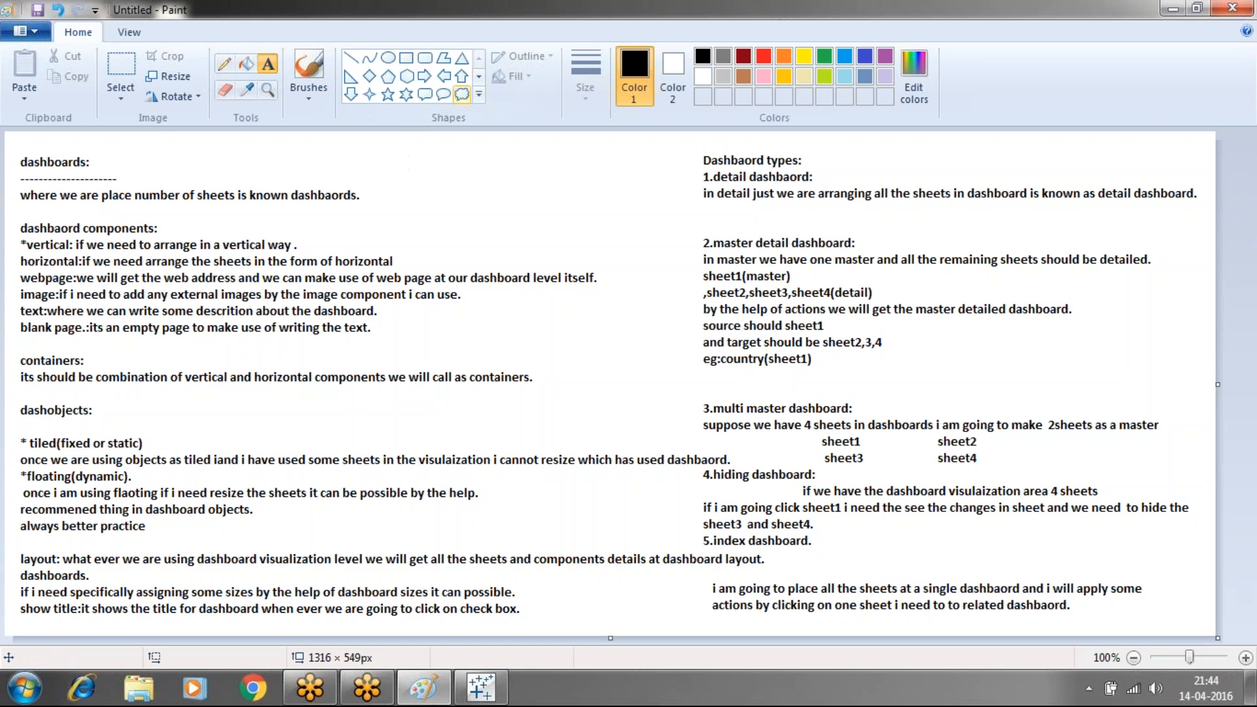
# Discard two empty text boxes and bring Tableau's Dashboard 2 back to the front
pyautogui.click(21, 158)
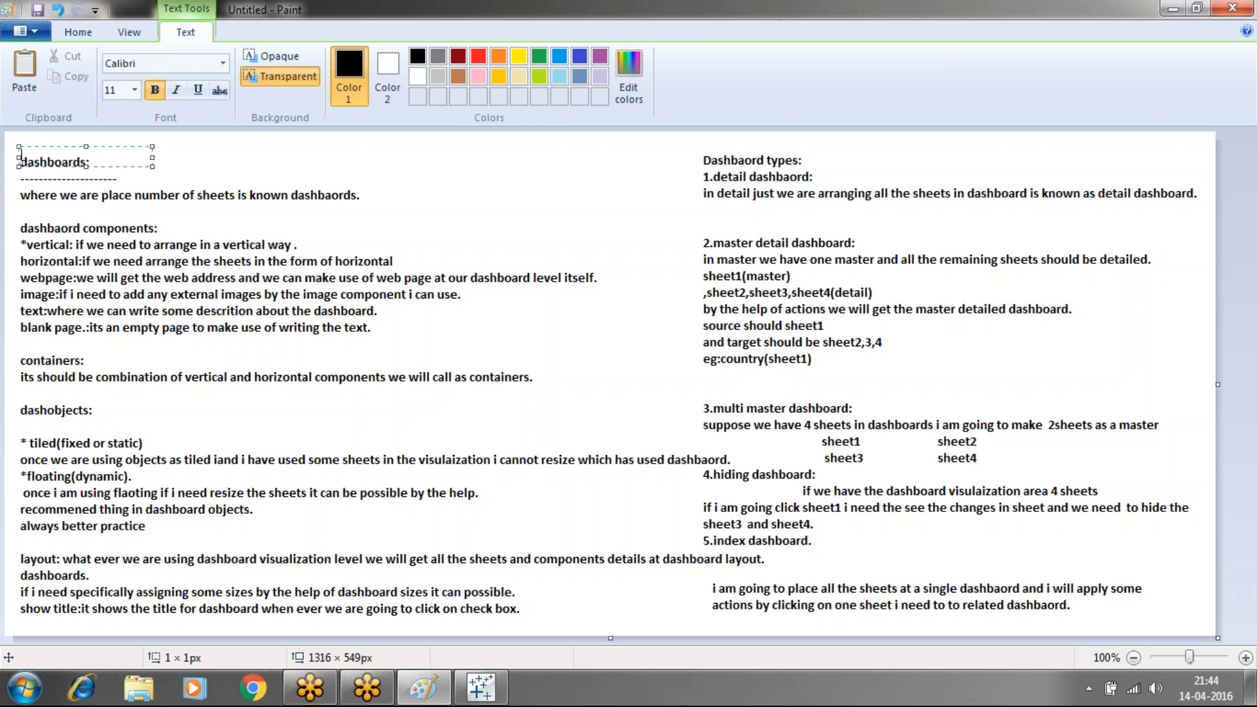
pyautogui.click(22, 197)
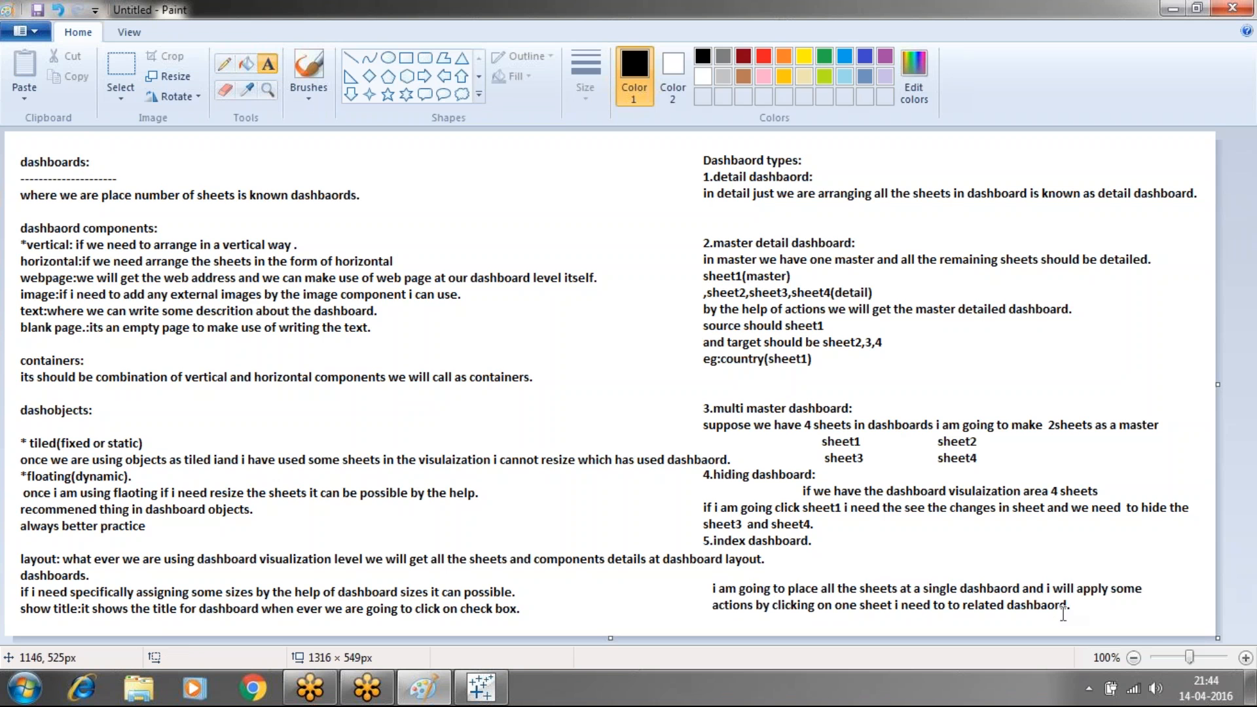
pyautogui.click(1096, 609)
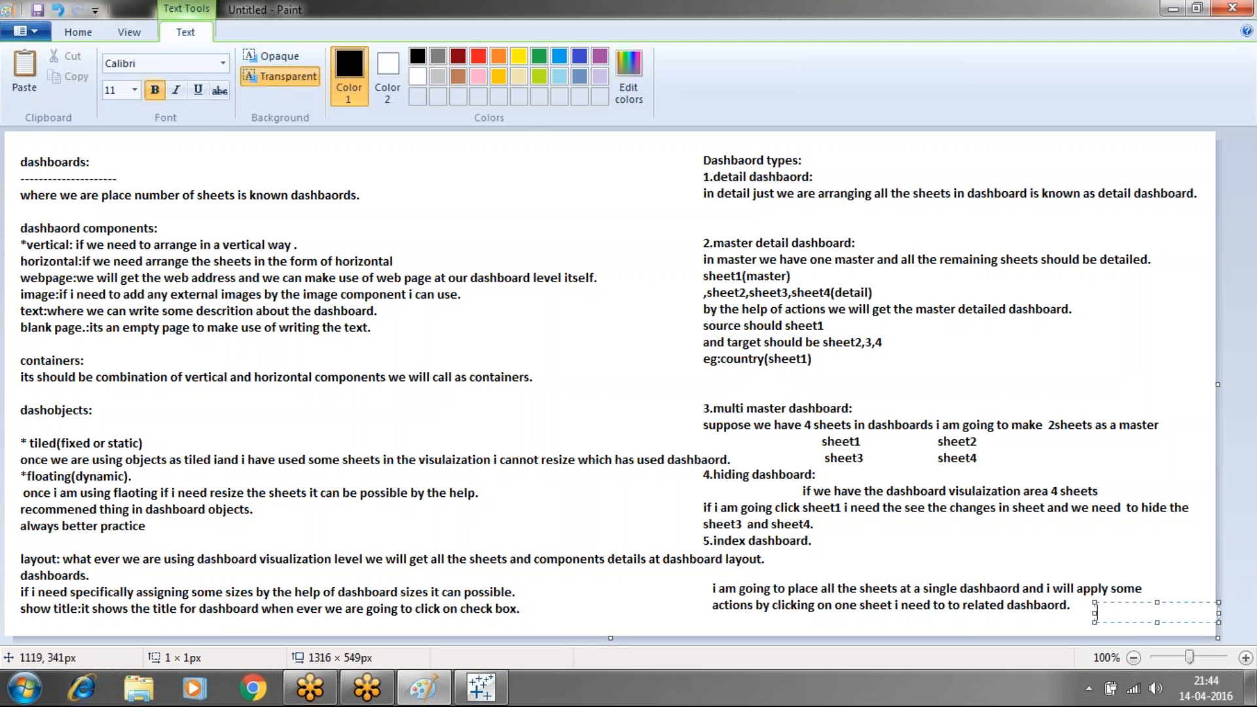
pyautogui.click(1015, 402)
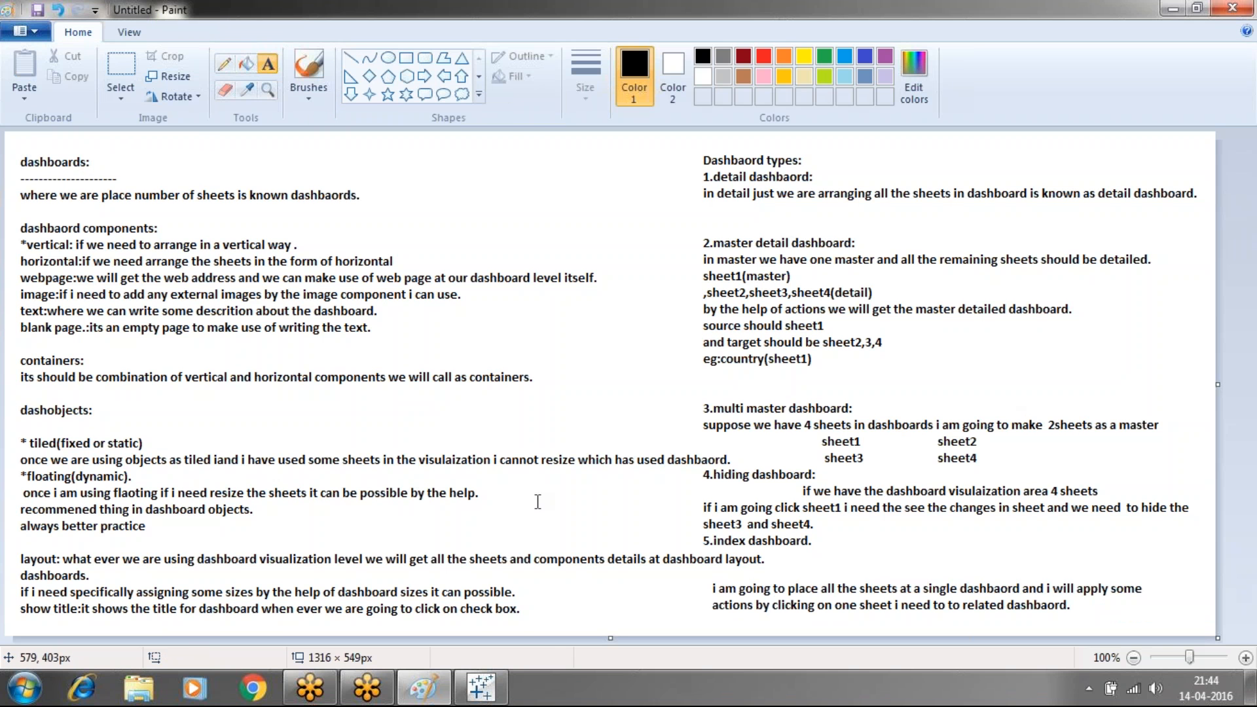
pyautogui.click(489, 695)
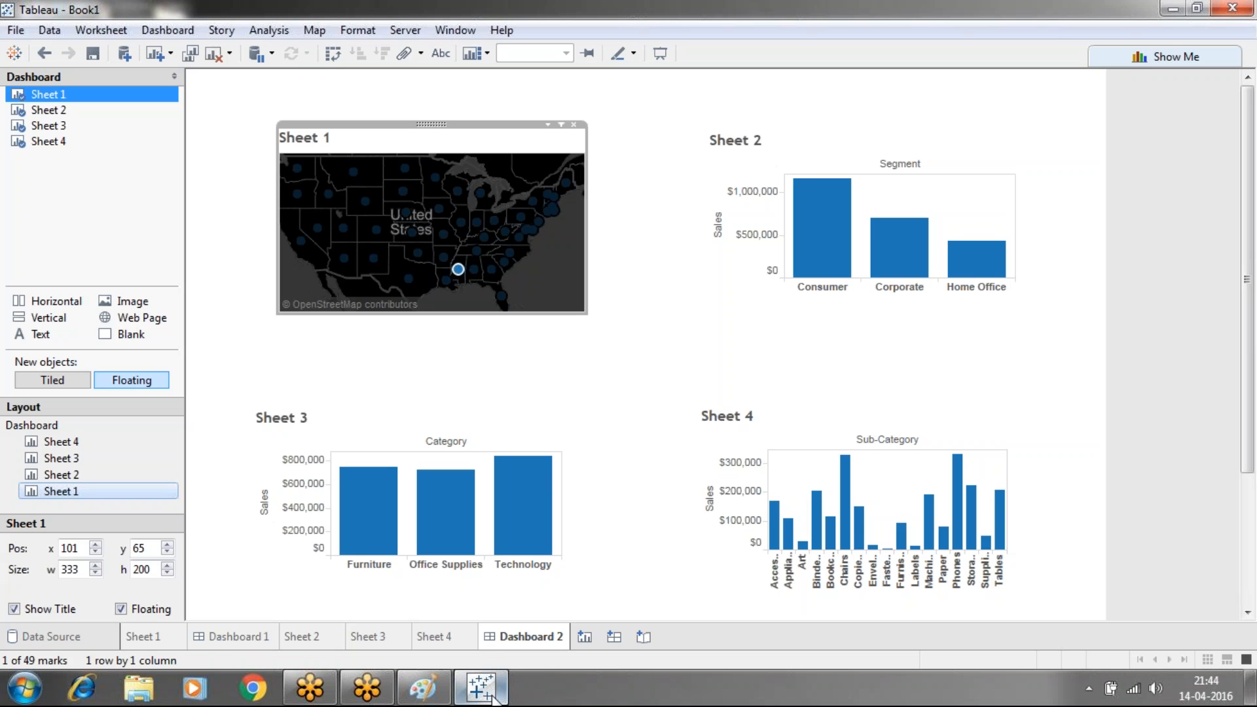
# Delete the Dashboard 2 and Dashboard 1 sheets
pyautogui.rightClick(510, 643)
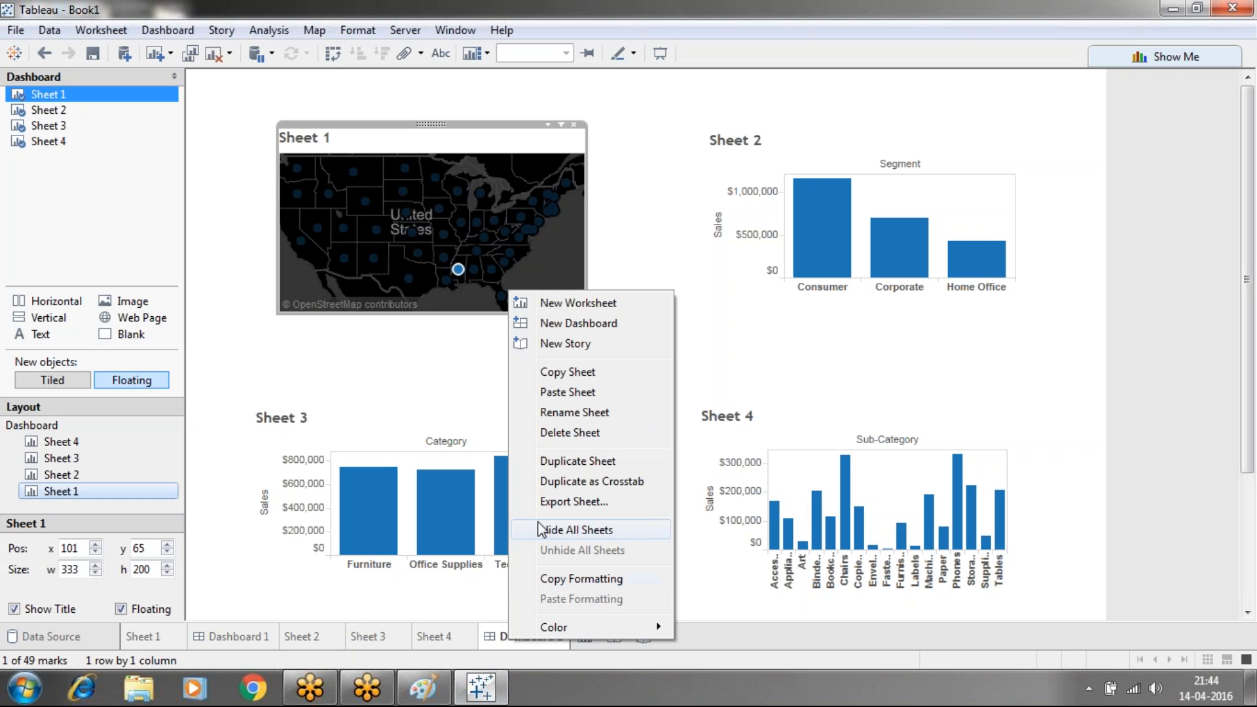
pyautogui.click(550, 432)
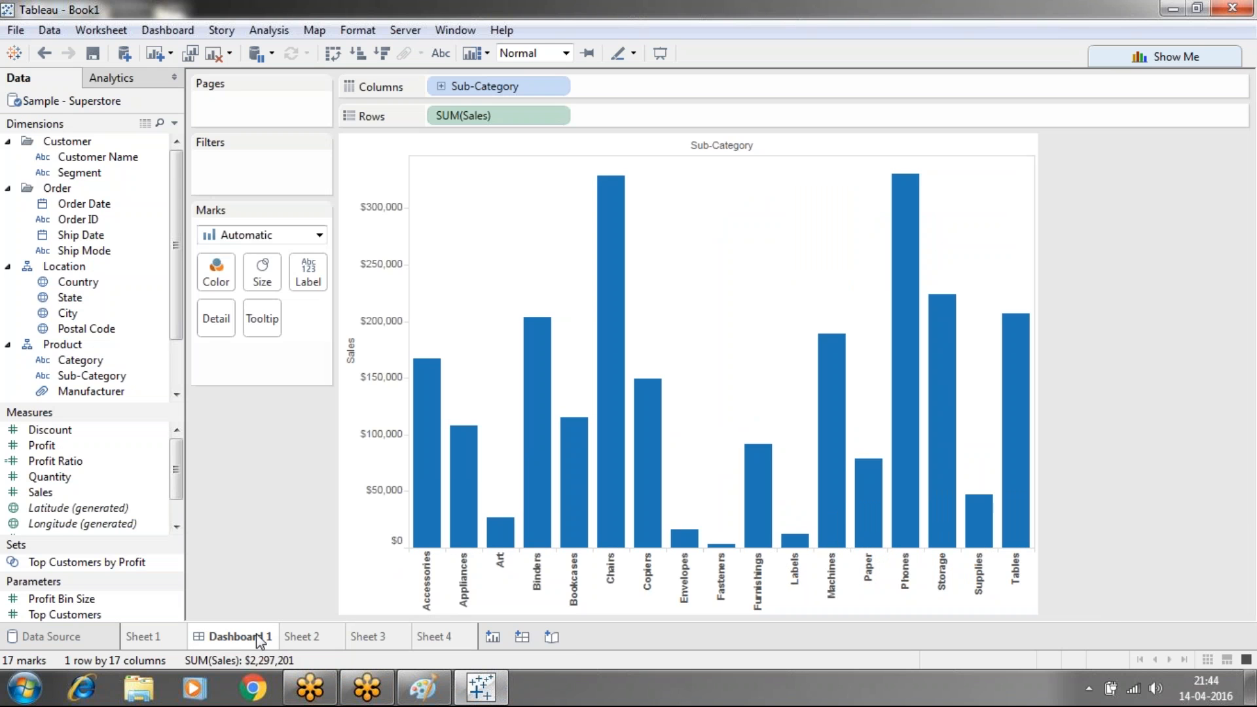
pyautogui.click(258, 639)
pyautogui.rightClick(258, 640)
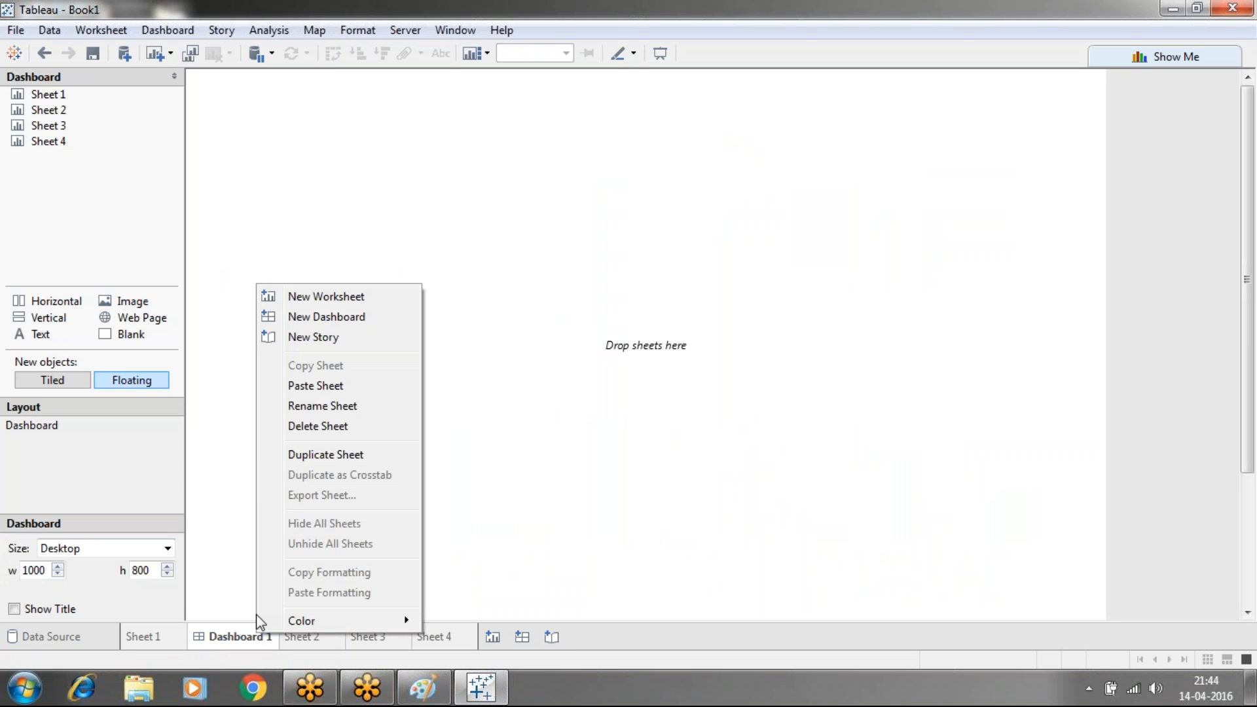
pyautogui.click(285, 429)
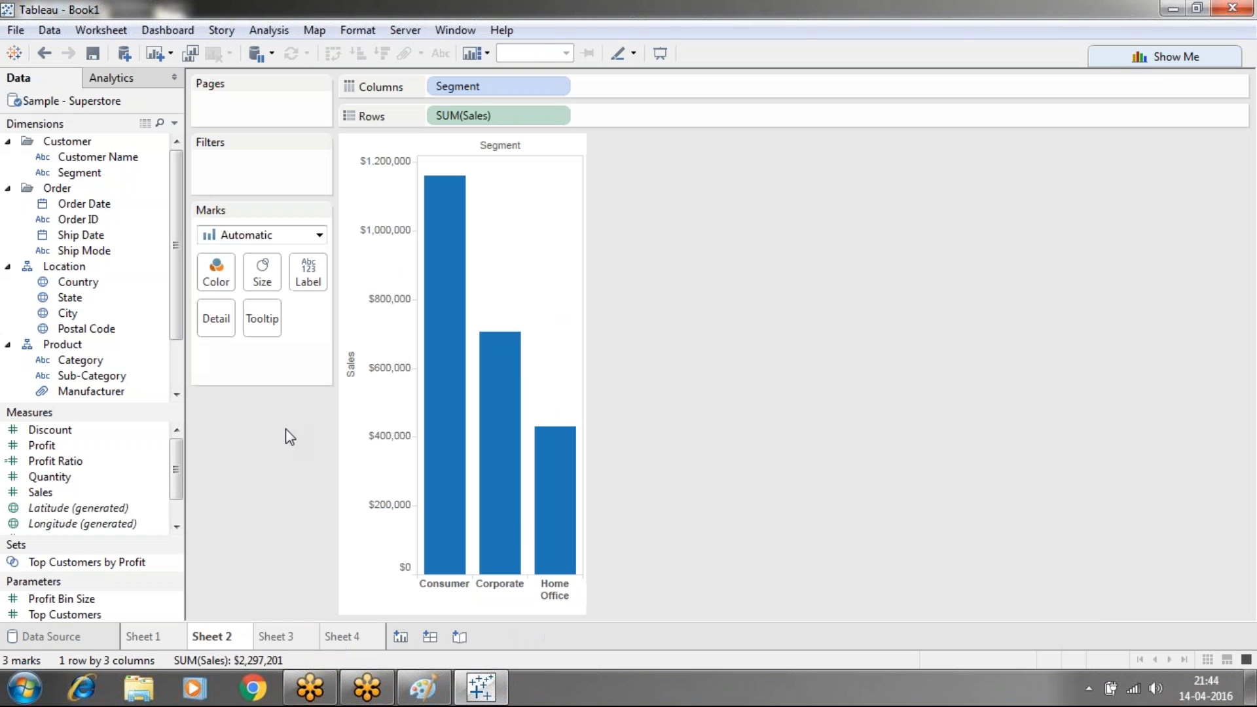
# Review Sheets 1–4, then create a new empty Dashboard 1
pyautogui.click(294, 642)
pyautogui.click(342, 637)
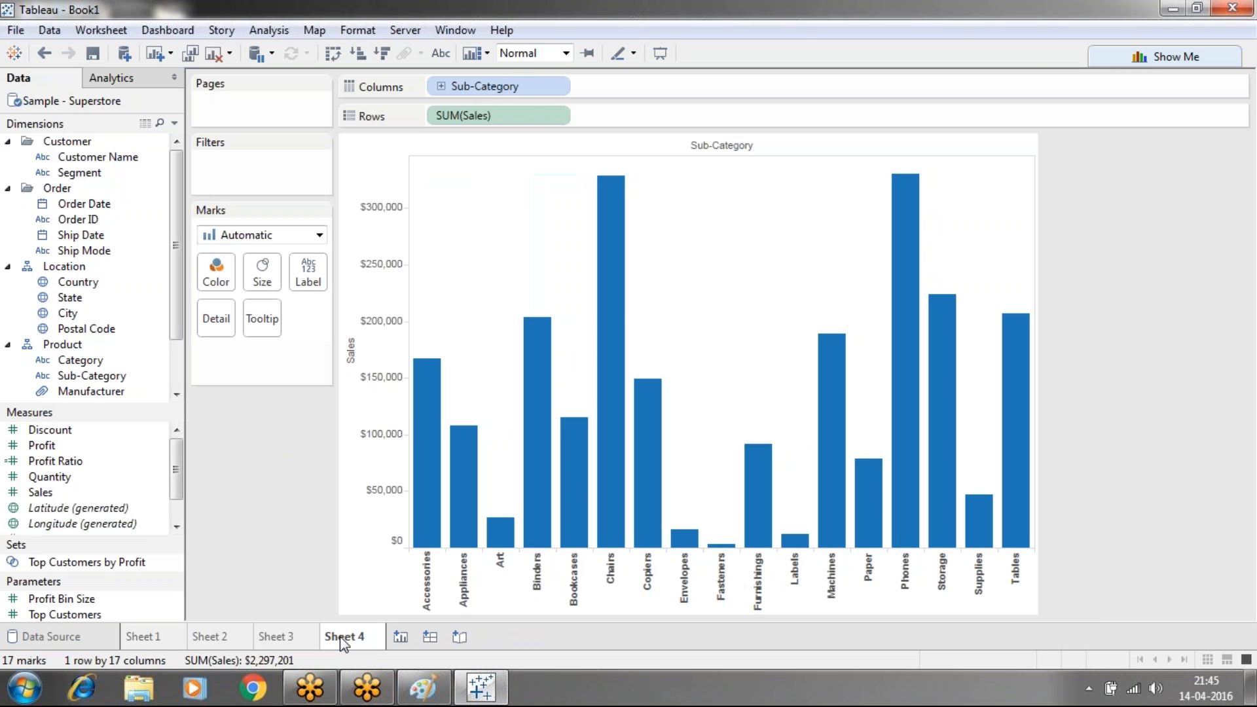
pyautogui.click(174, 636)
pyautogui.click(233, 635)
pyautogui.click(265, 638)
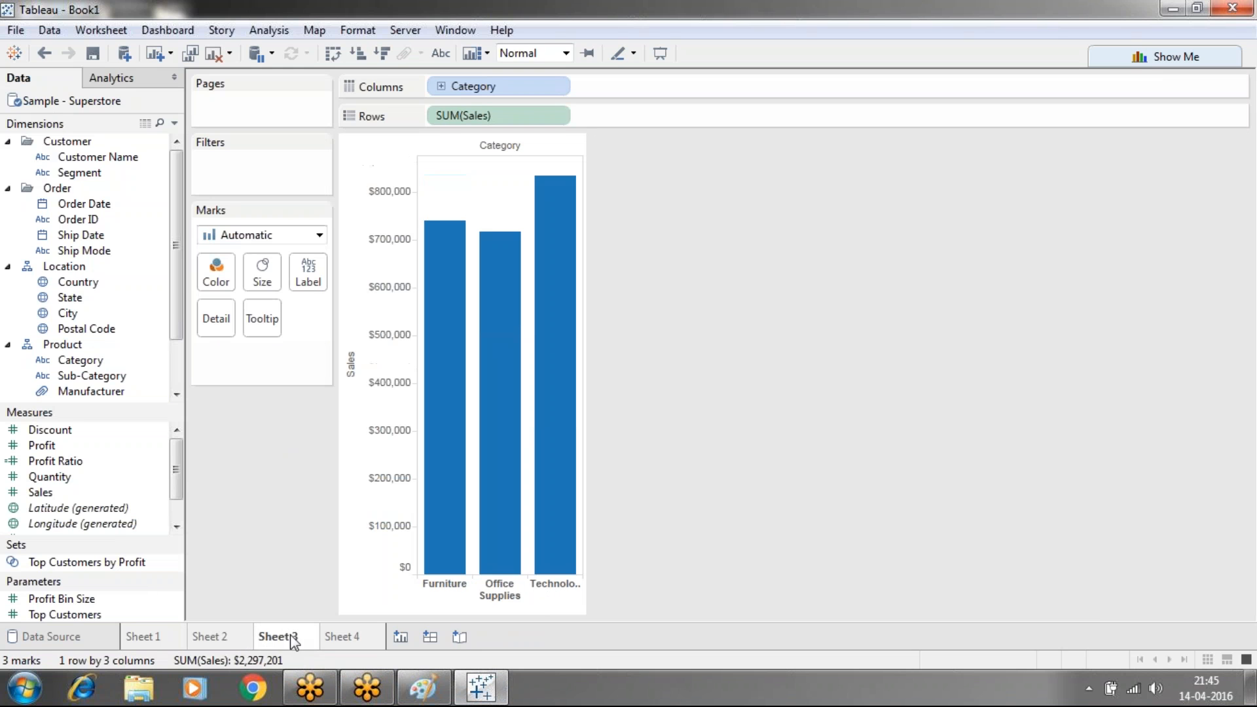
pyautogui.click(430, 637)
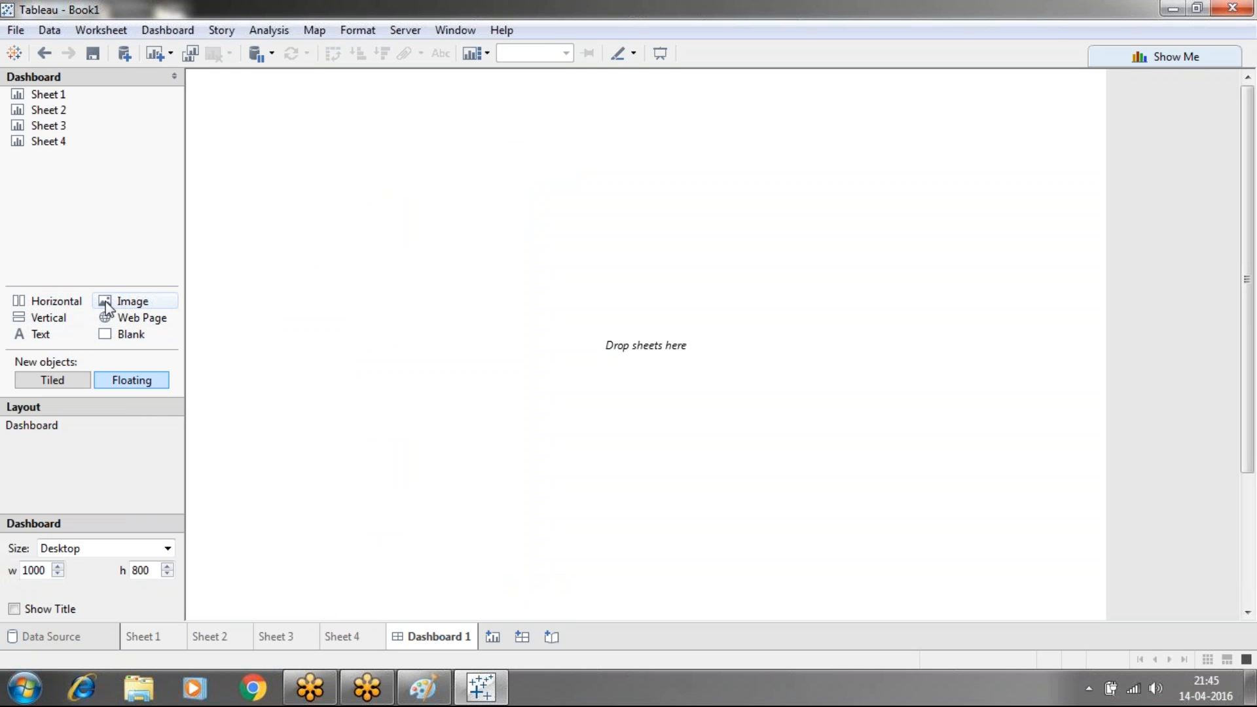
# Insert the Desert.jpg picture as an image object on the dashboard
pyautogui.moveTo(111, 308); pyautogui.dragTo(259, 141)
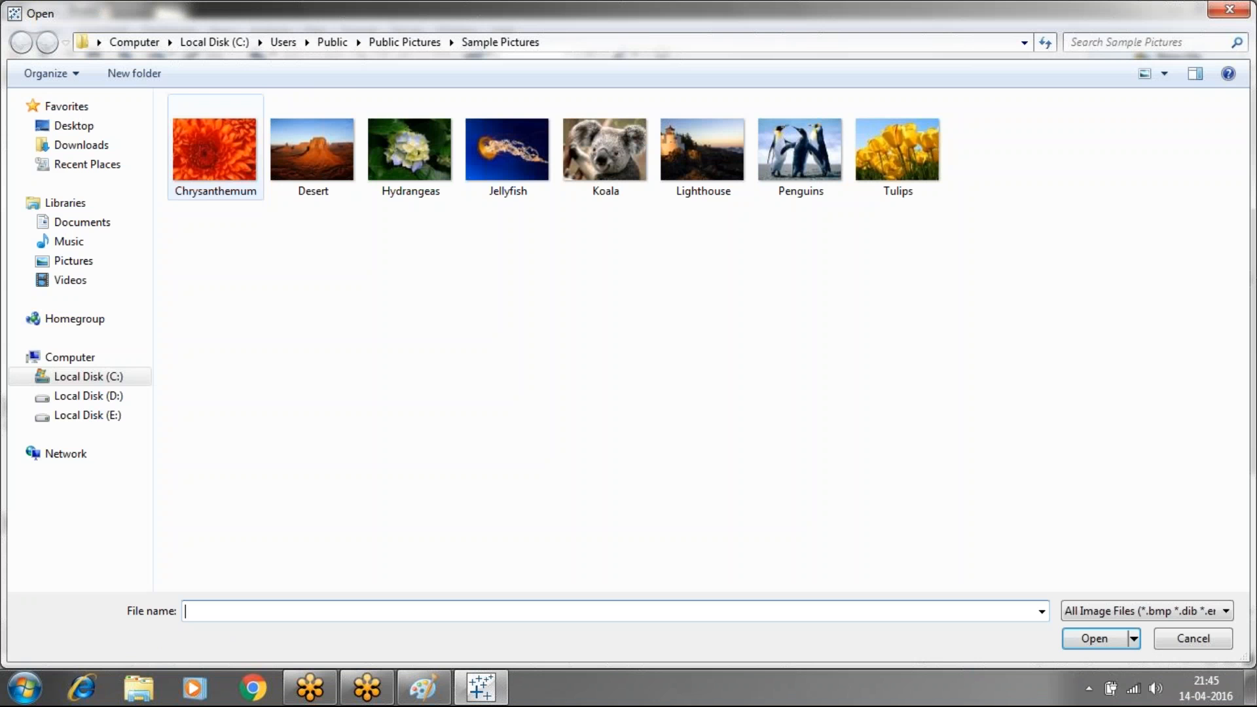
pyautogui.click(303, 158)
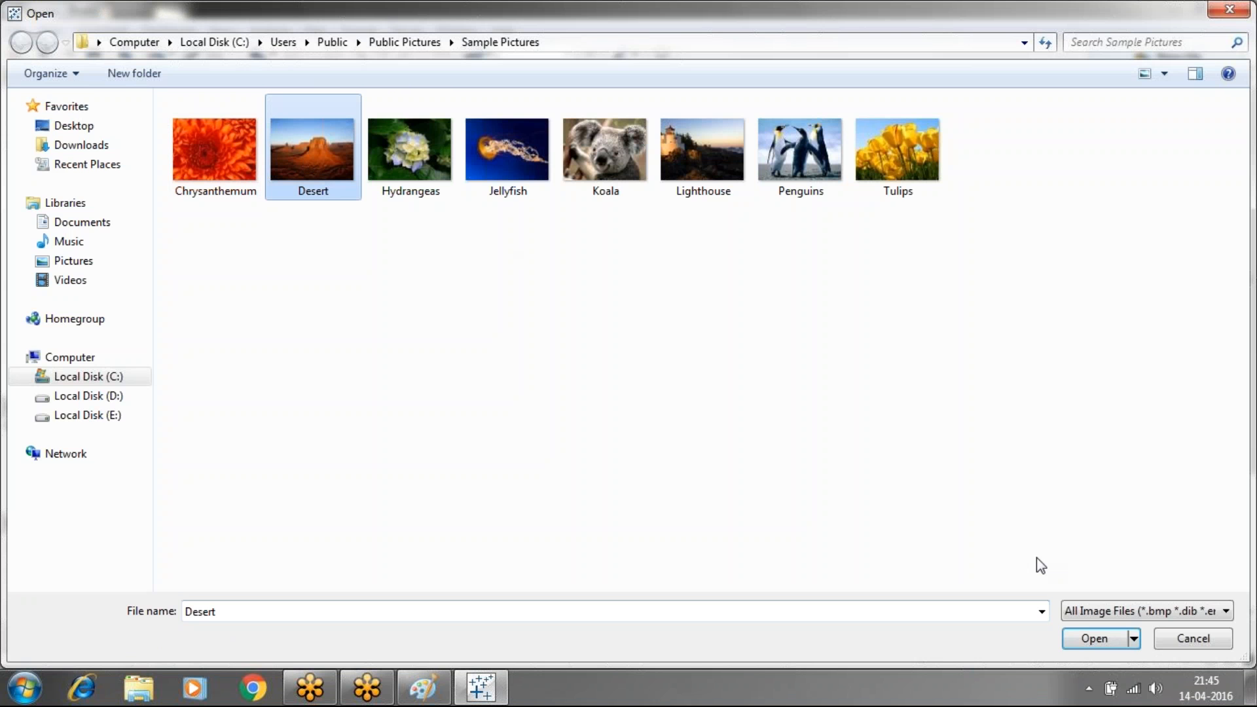
pyautogui.click(1091, 647)
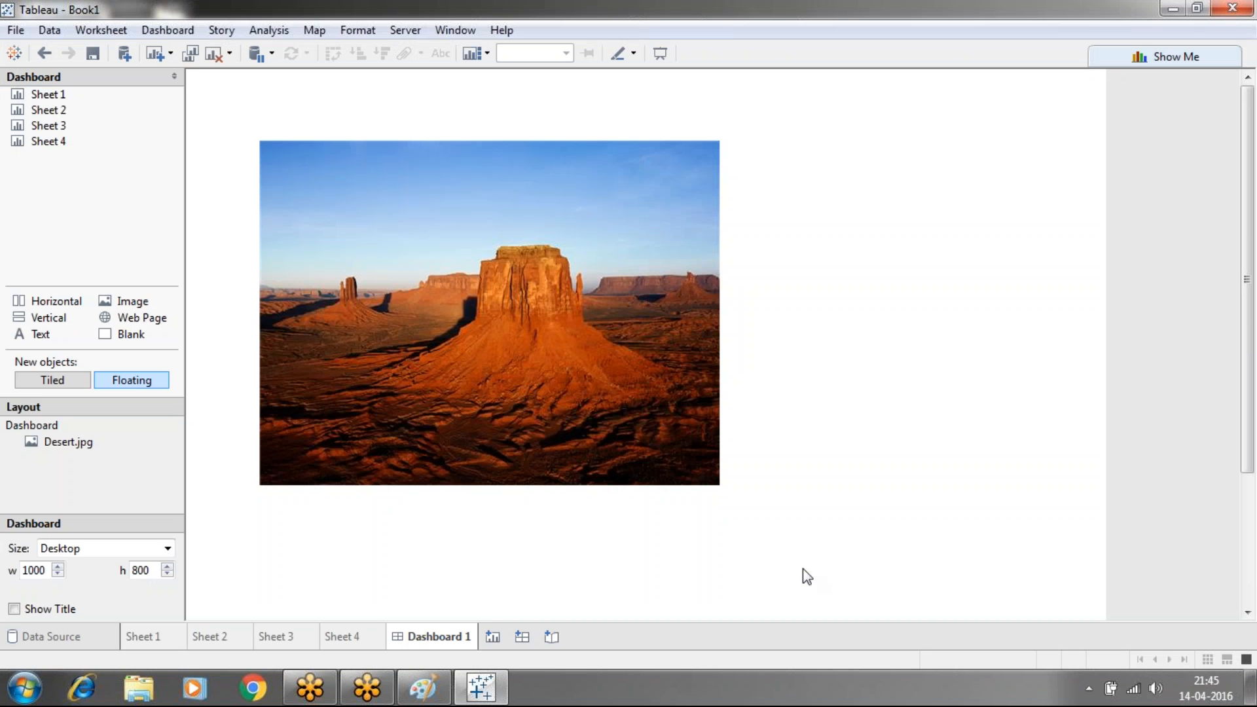
# Shrink the desert picture to about 124 by 92 and move it to the top-left corner
pyautogui.click(402, 336)
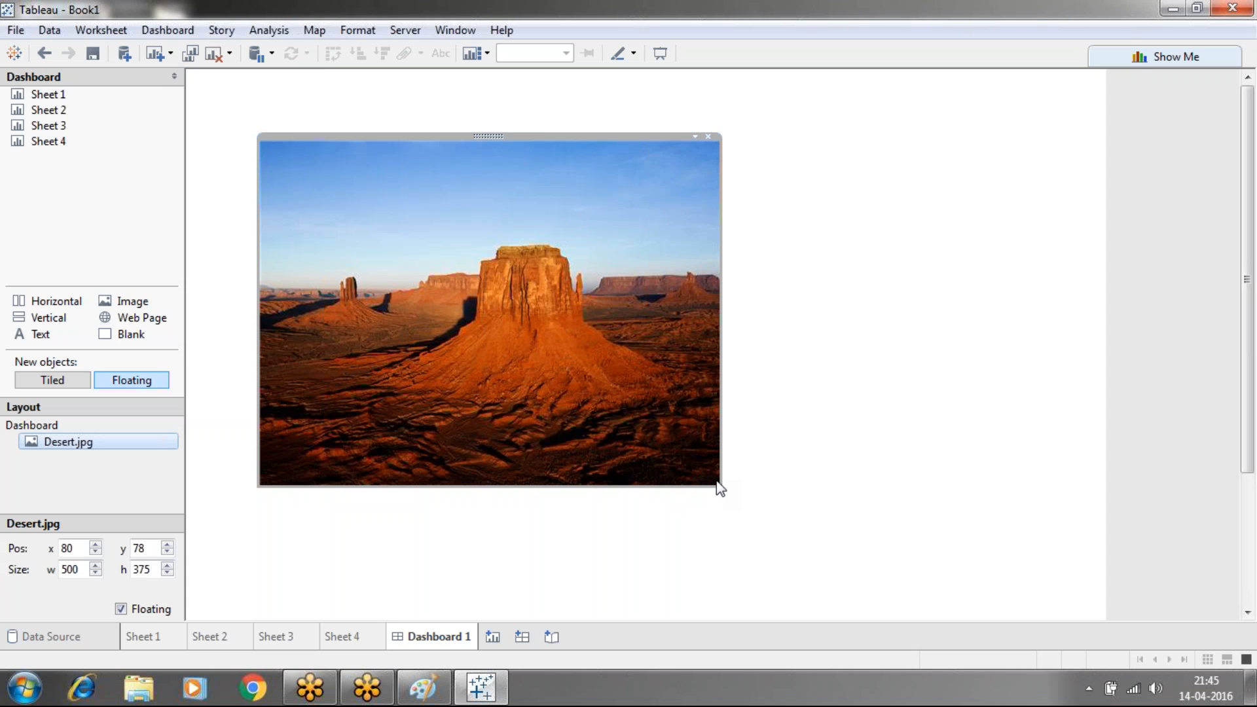
pyautogui.moveTo(720, 488); pyautogui.dragTo(451, 226)
pyautogui.moveTo(451, 177); pyautogui.dragTo(376, 172)
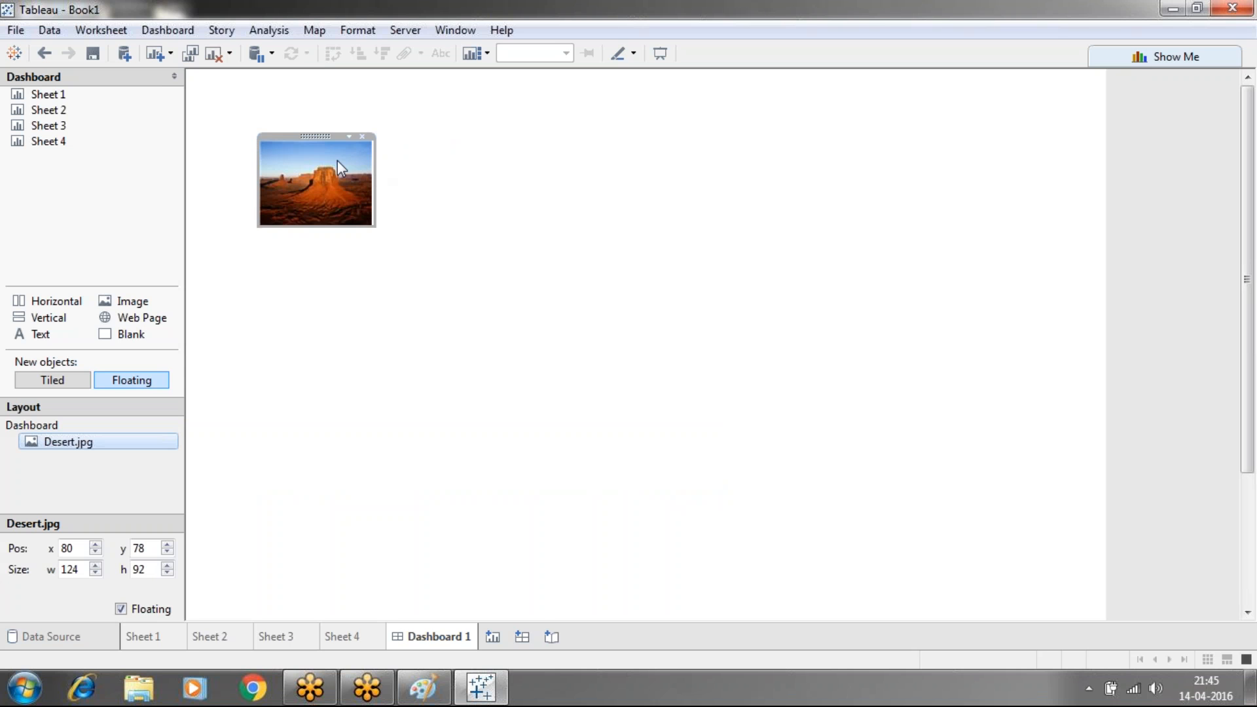
pyautogui.moveTo(320, 137); pyautogui.dragTo(262, 96)
pyautogui.click(262, 83)
pyautogui.click(246, 120)
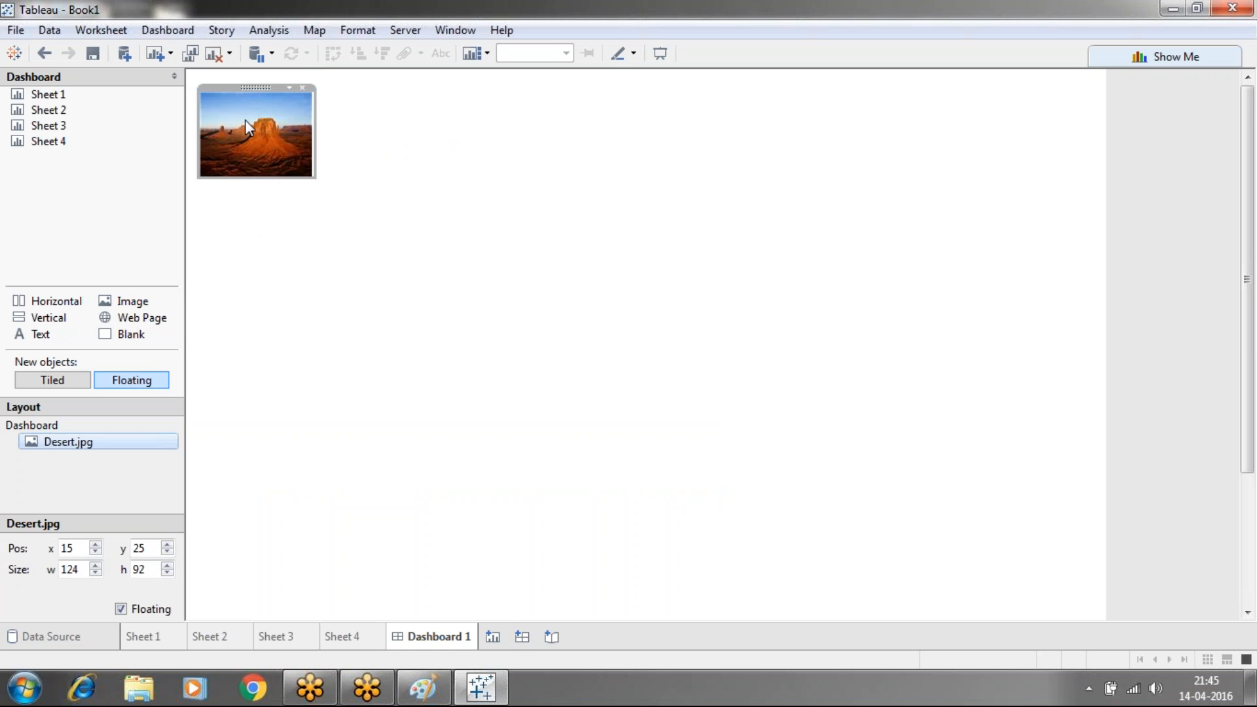
pyautogui.rightClick(245, 120)
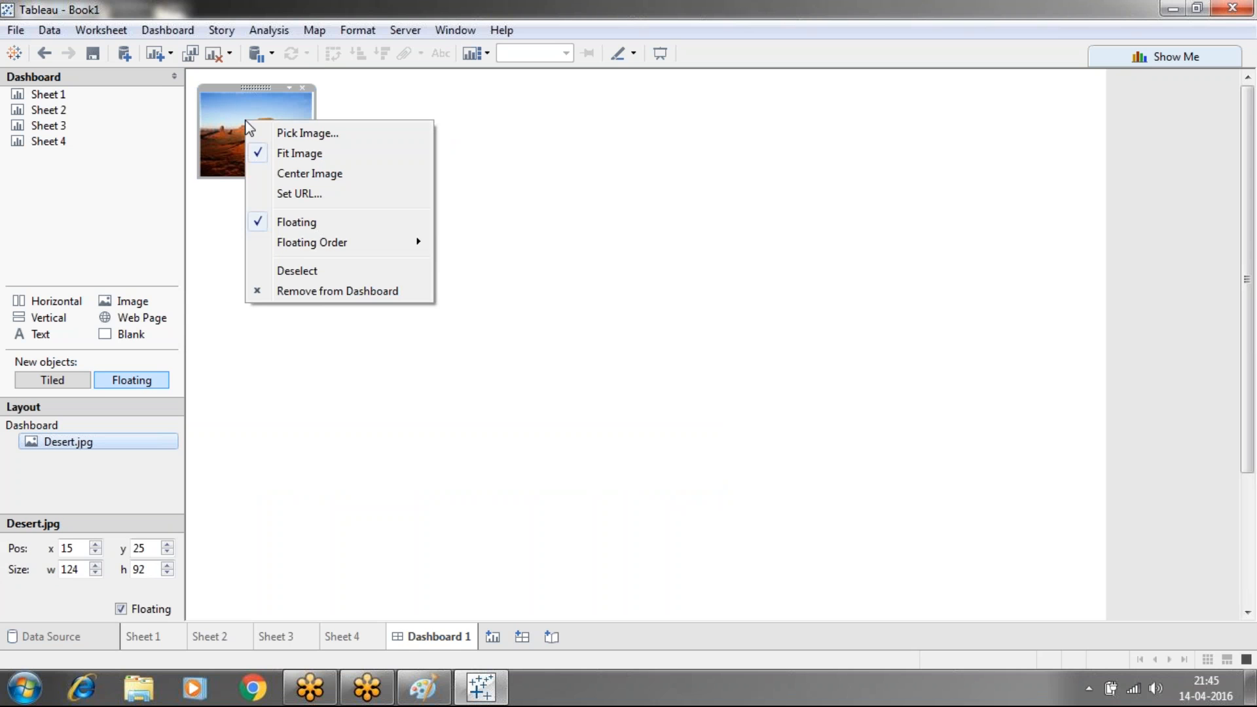
pyautogui.click(301, 198)
pyautogui.write('www.google.com')
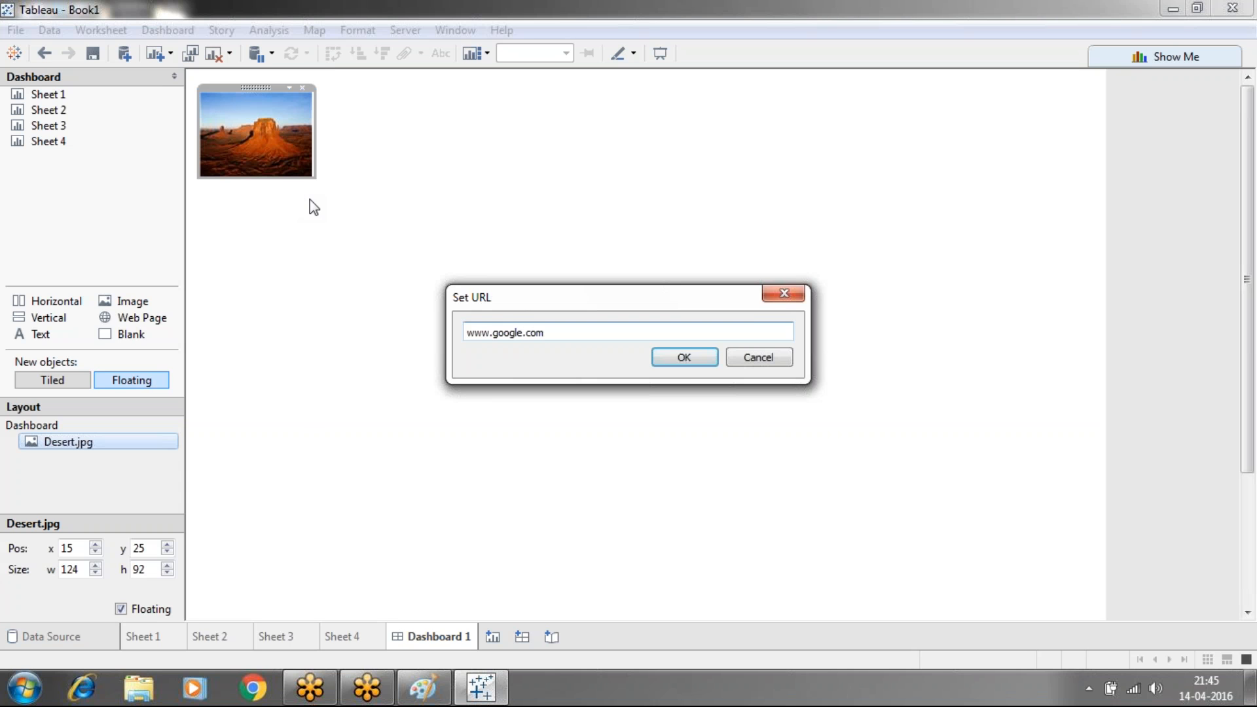
pyautogui.click(669, 362)
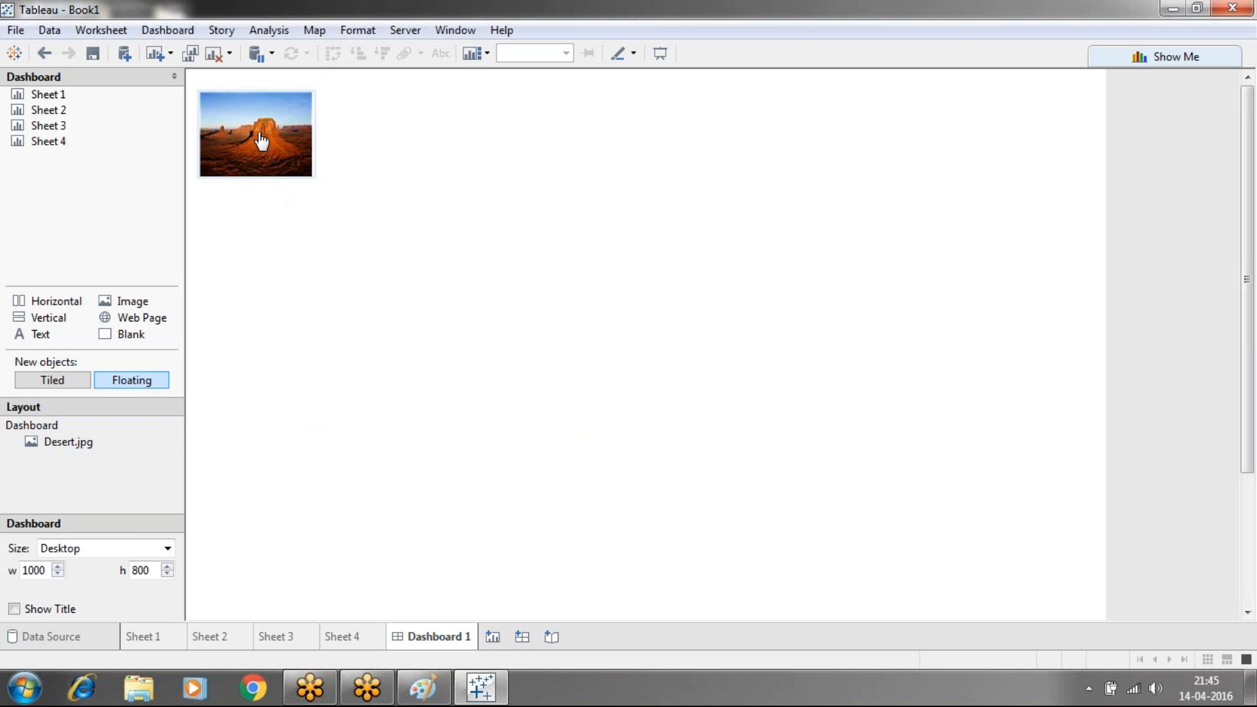
pyautogui.moveTo(261, 140)
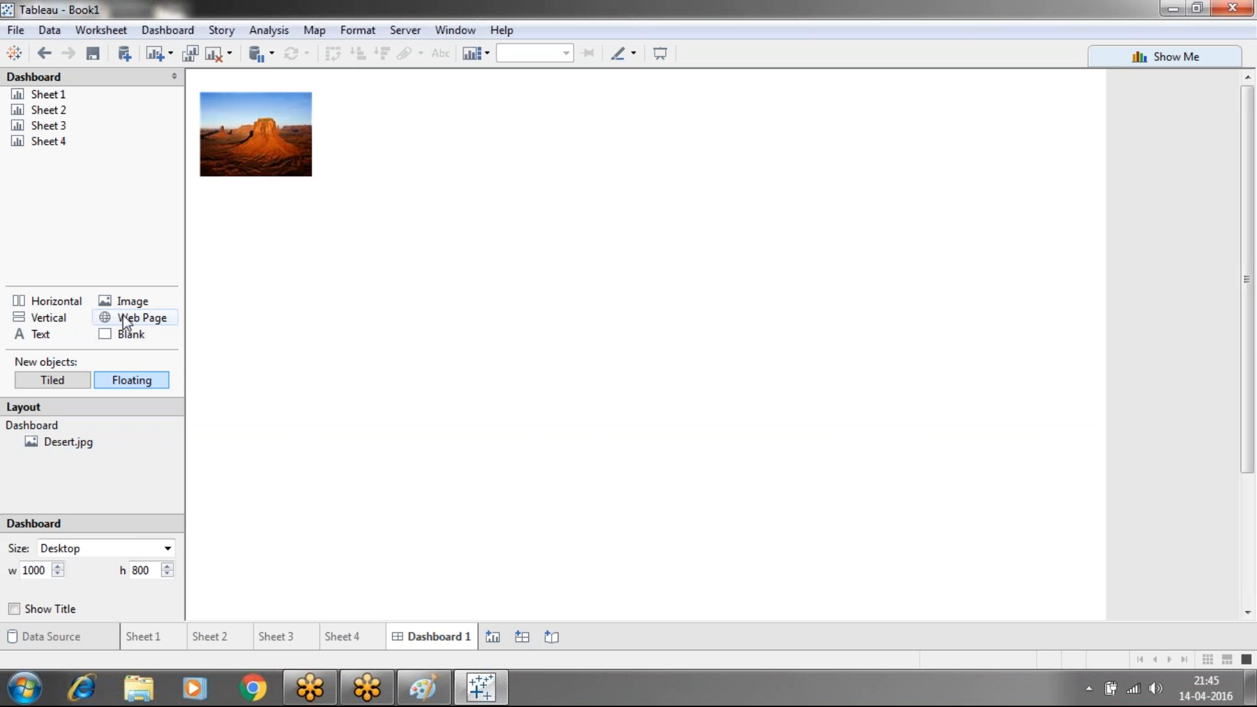
pyautogui.moveTo(123, 319); pyautogui.dragTo(450, 423)
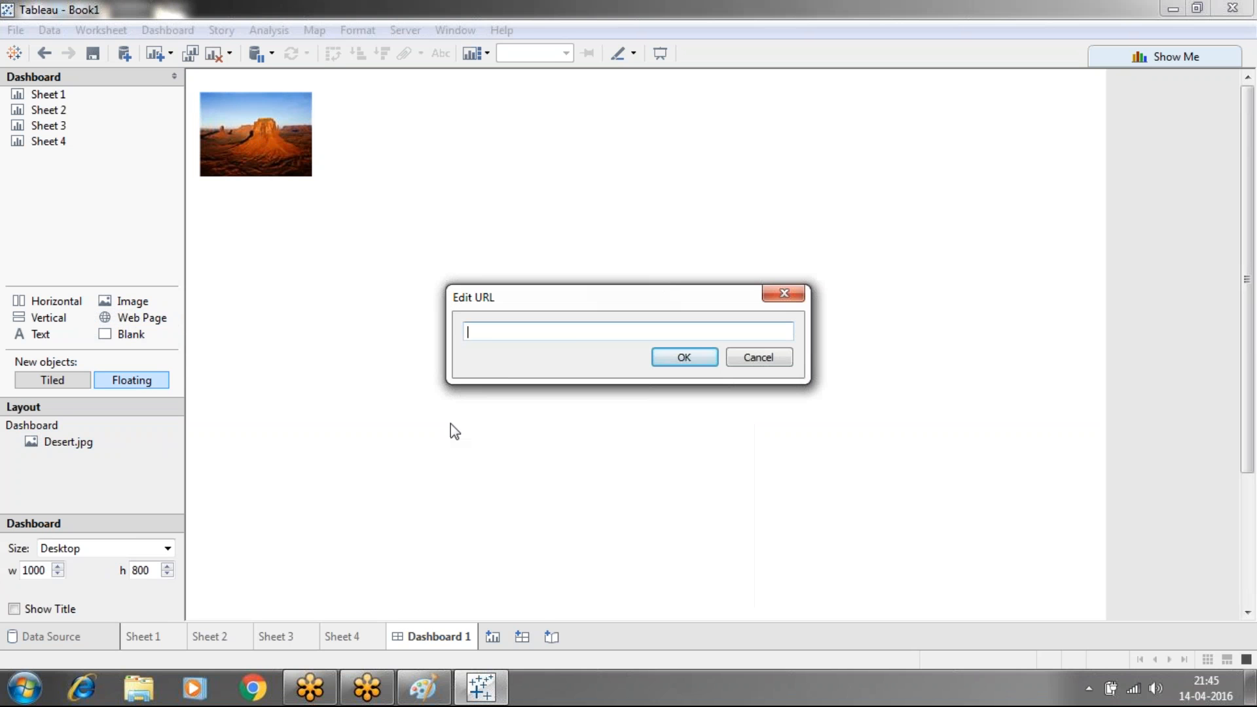
pyautogui.write('www.google.com')
pyautogui.click(693, 362)
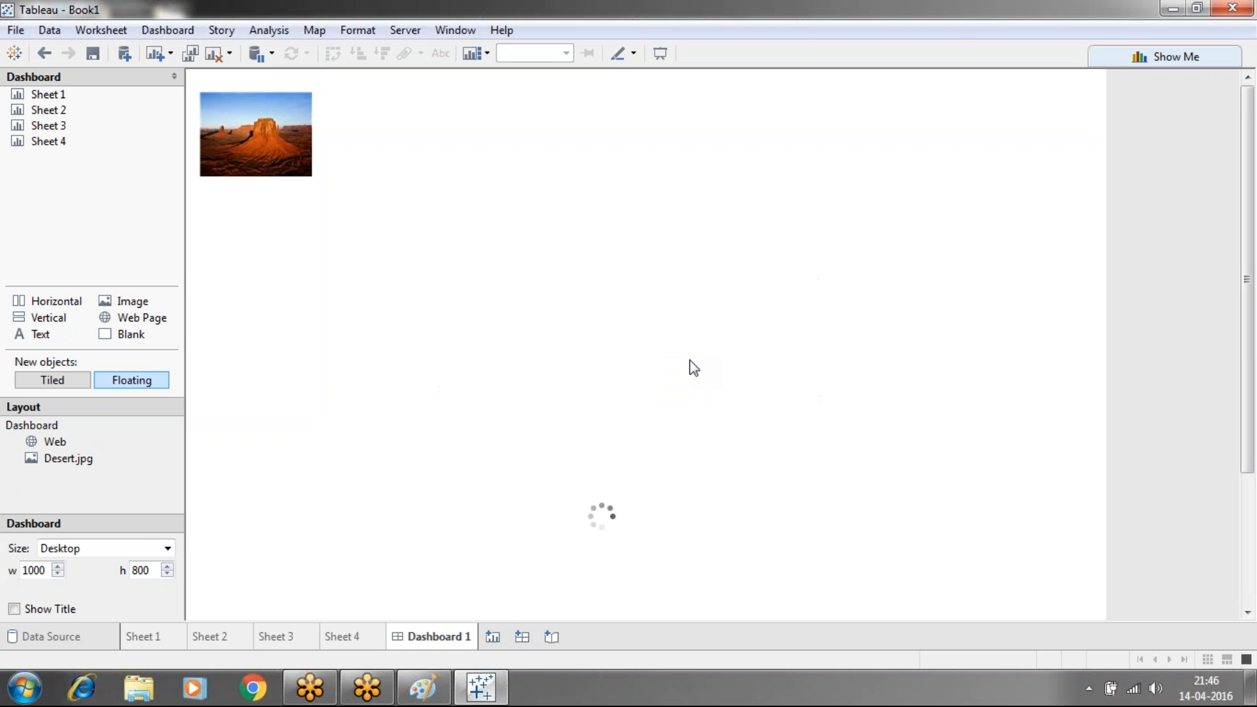
pyautogui.click(658, 446)
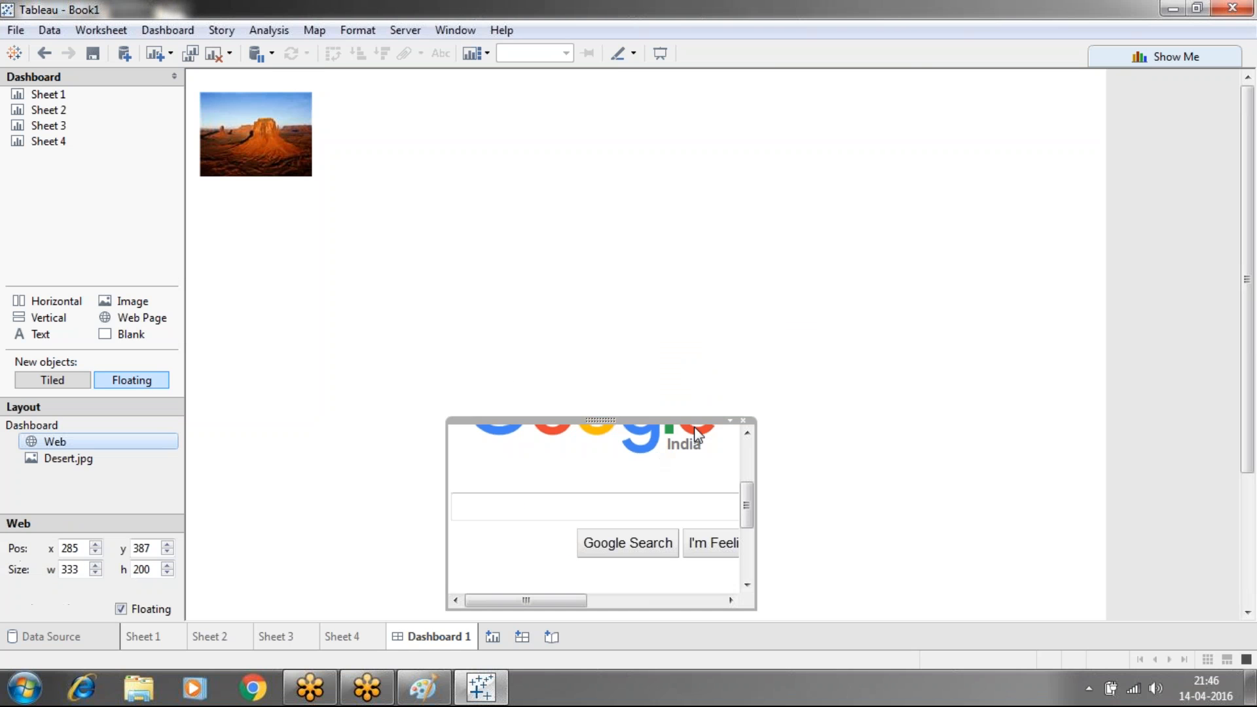
pyautogui.click(729, 420)
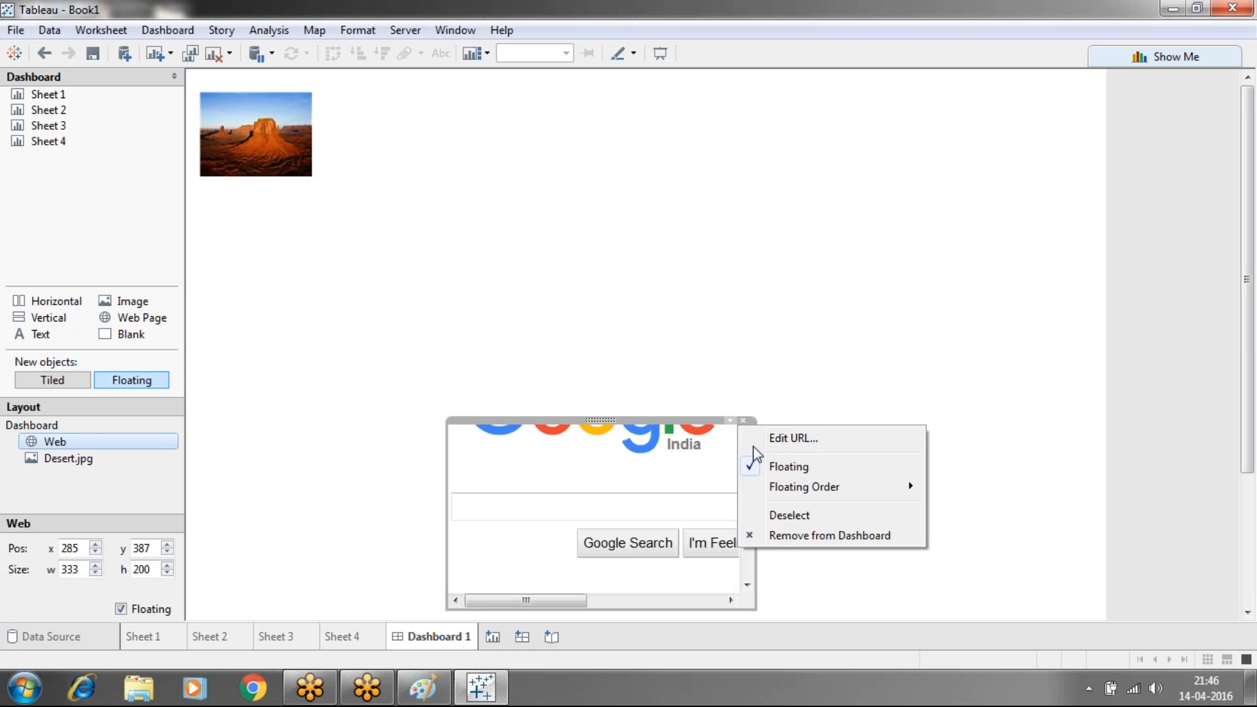
pyautogui.click(681, 461)
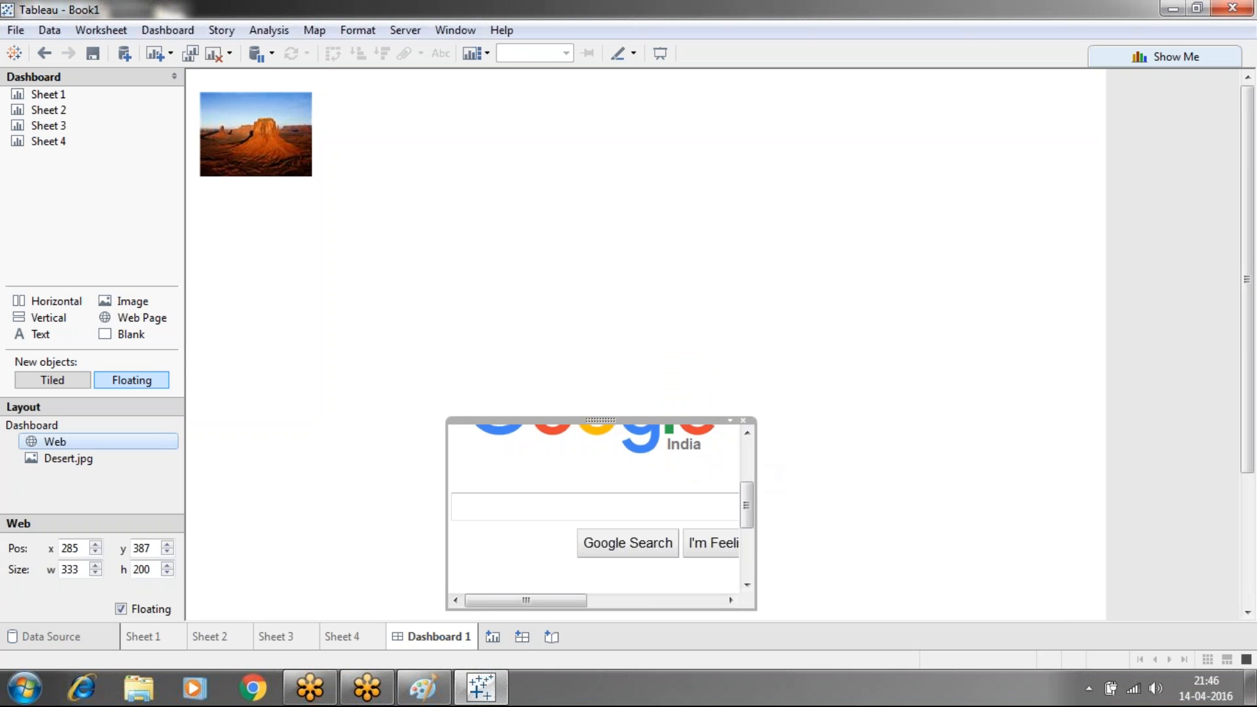
# Stretch the Google web page to about 942×579, then drop a Text object at the top
pyautogui.moveTo(754, 465); pyautogui.dragTo(1084, 491)
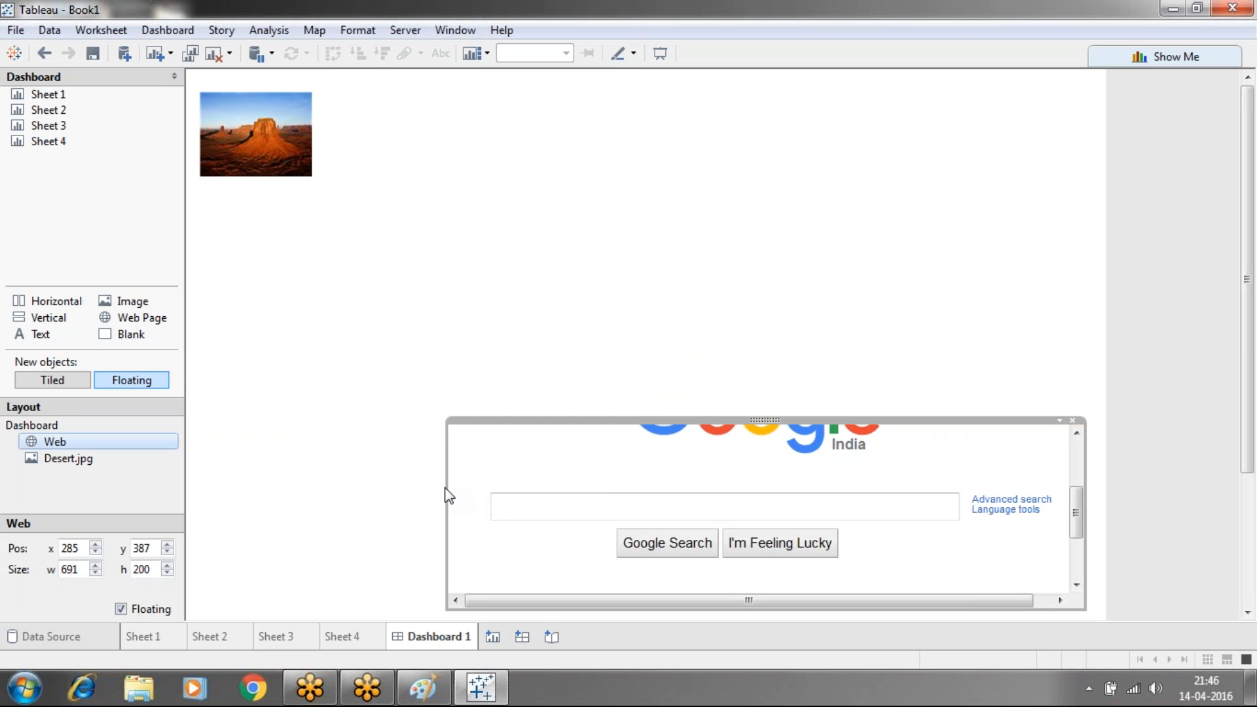
pyautogui.moveTo(447, 487); pyautogui.dragTo(217, 457)
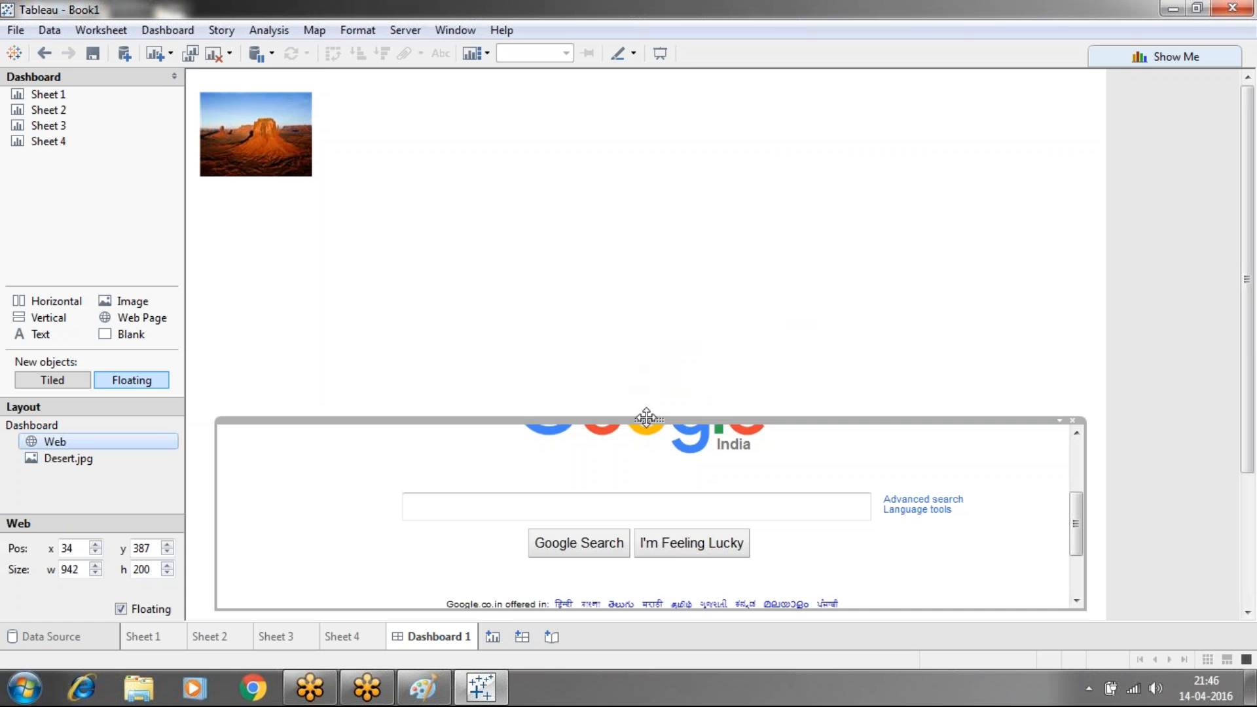
pyautogui.moveTo(648, 418); pyautogui.dragTo(655, 250)
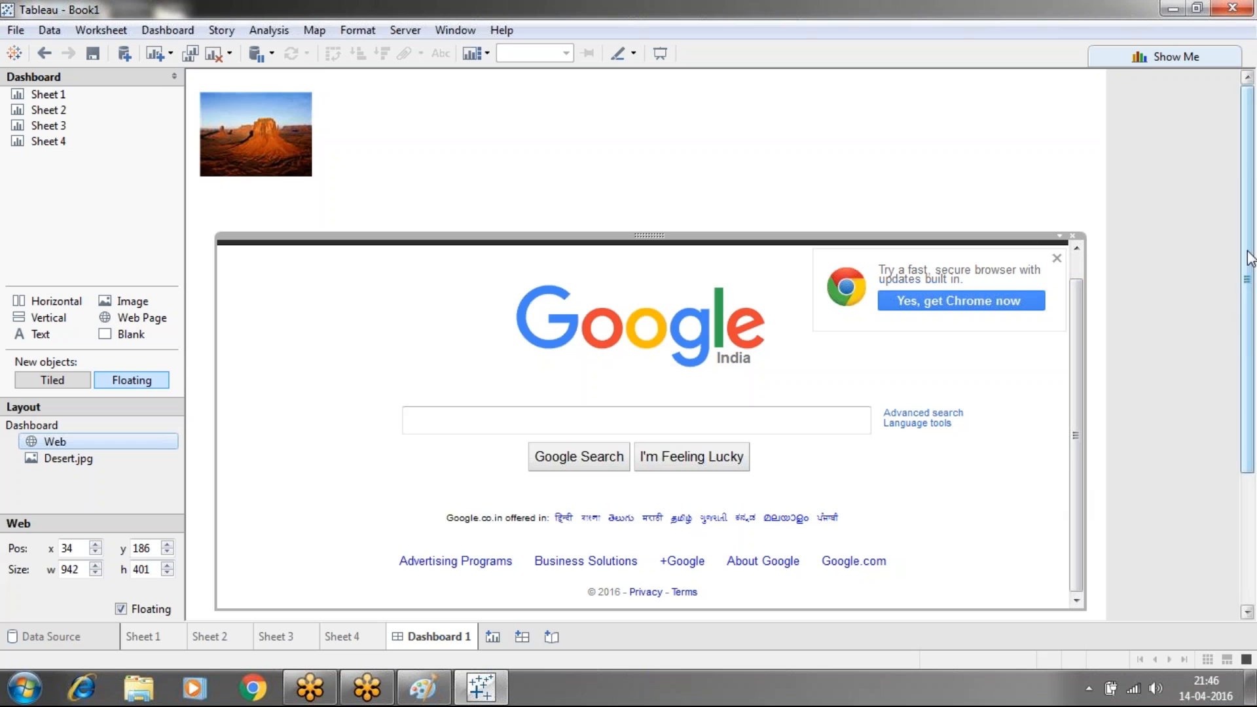
pyautogui.scroll(-3, 1254, 291)
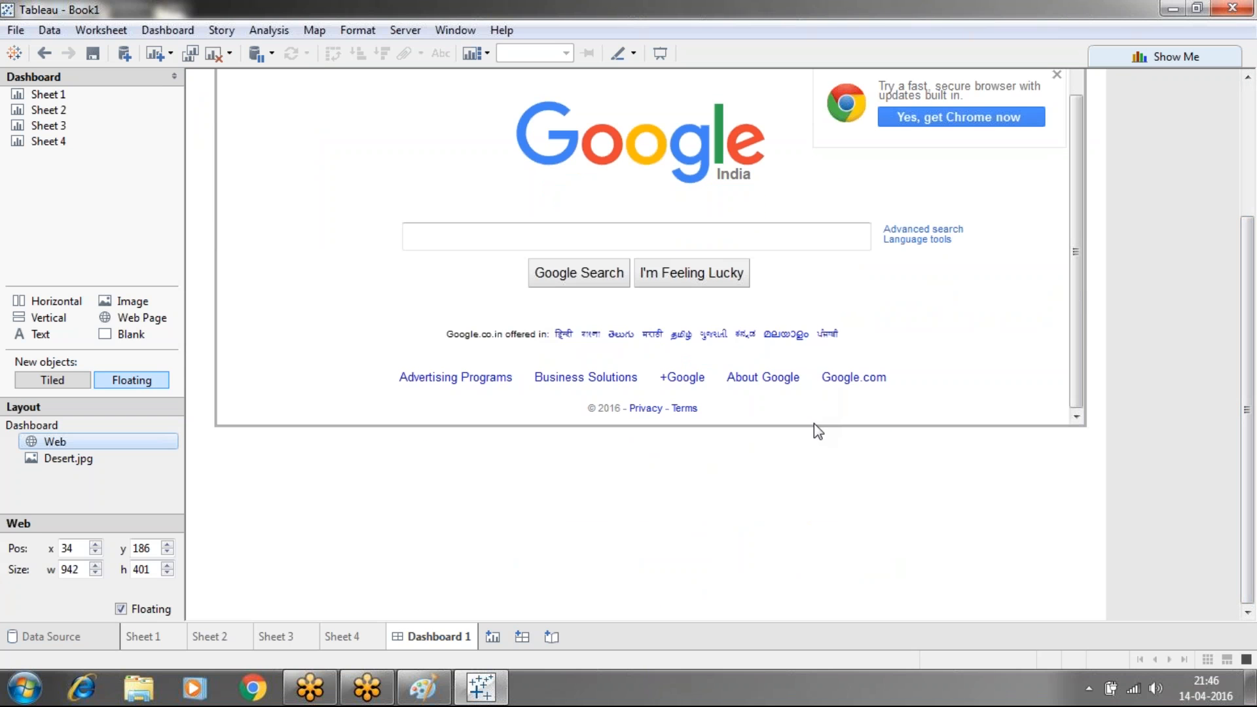
pyautogui.moveTo(814, 426); pyautogui.dragTo(841, 589)
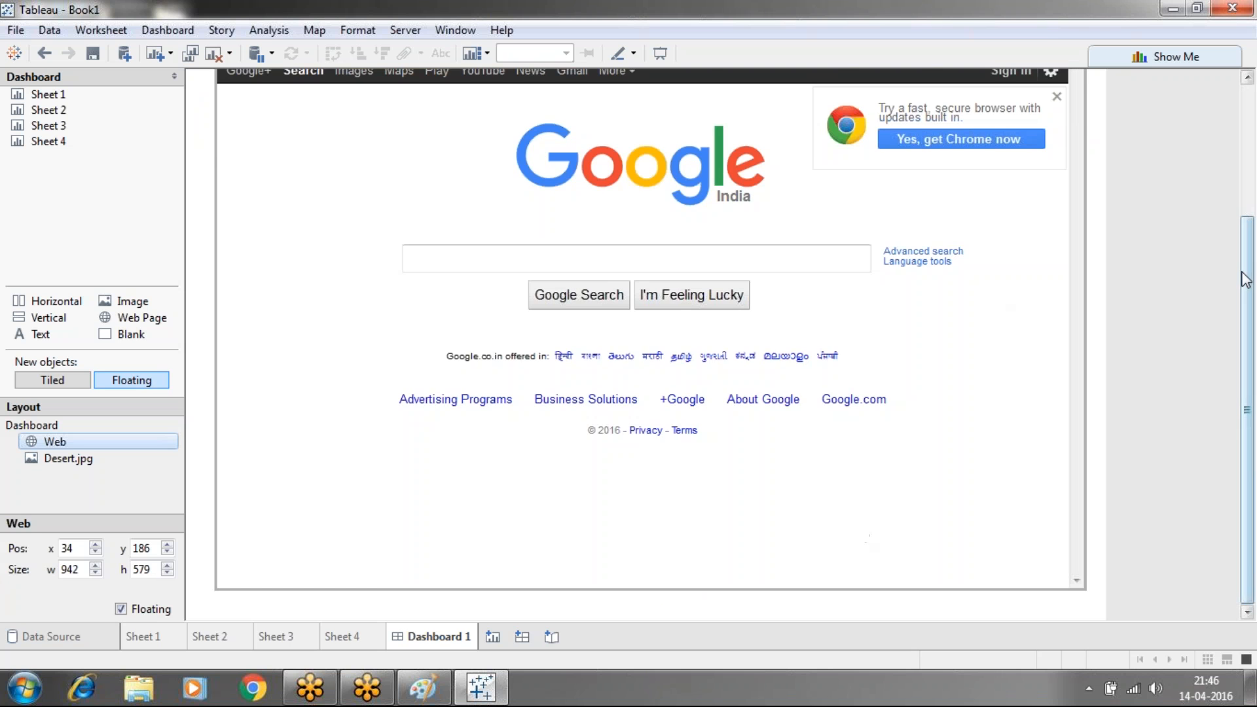
pyautogui.moveTo(1248, 278); pyautogui.dragTo(1237, 155)
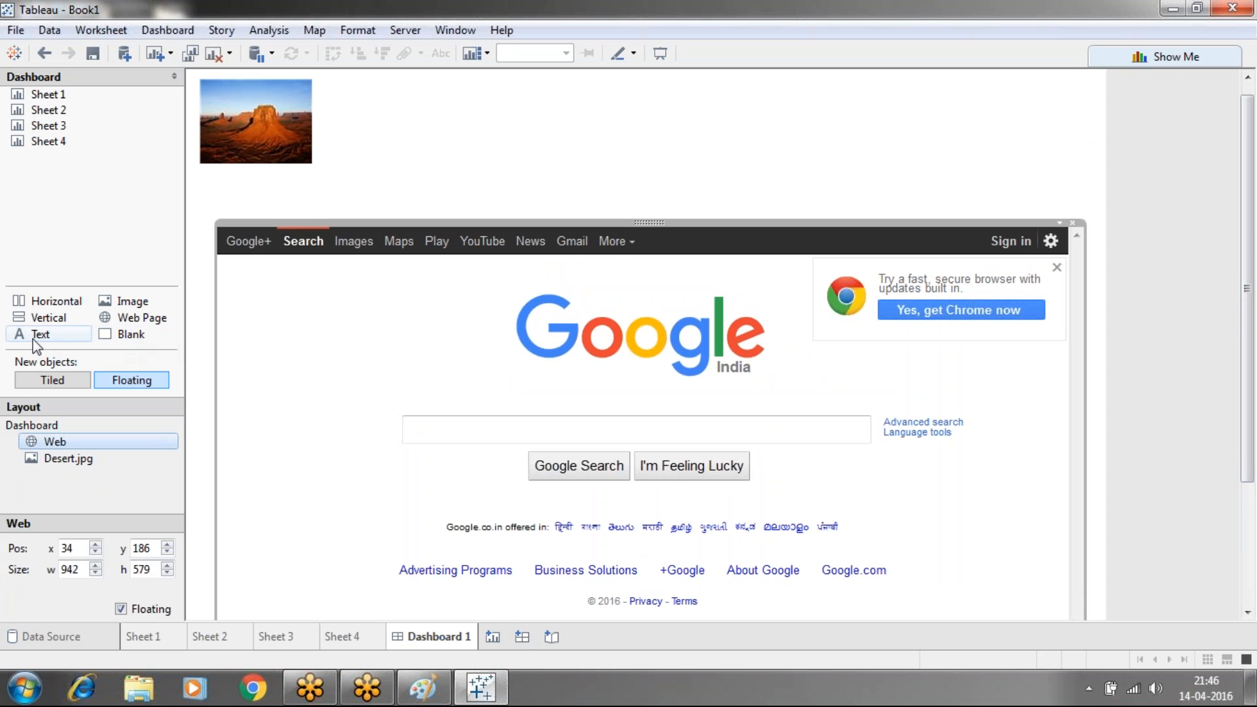
pyautogui.moveTo(35, 340); pyautogui.dragTo(560, 112)
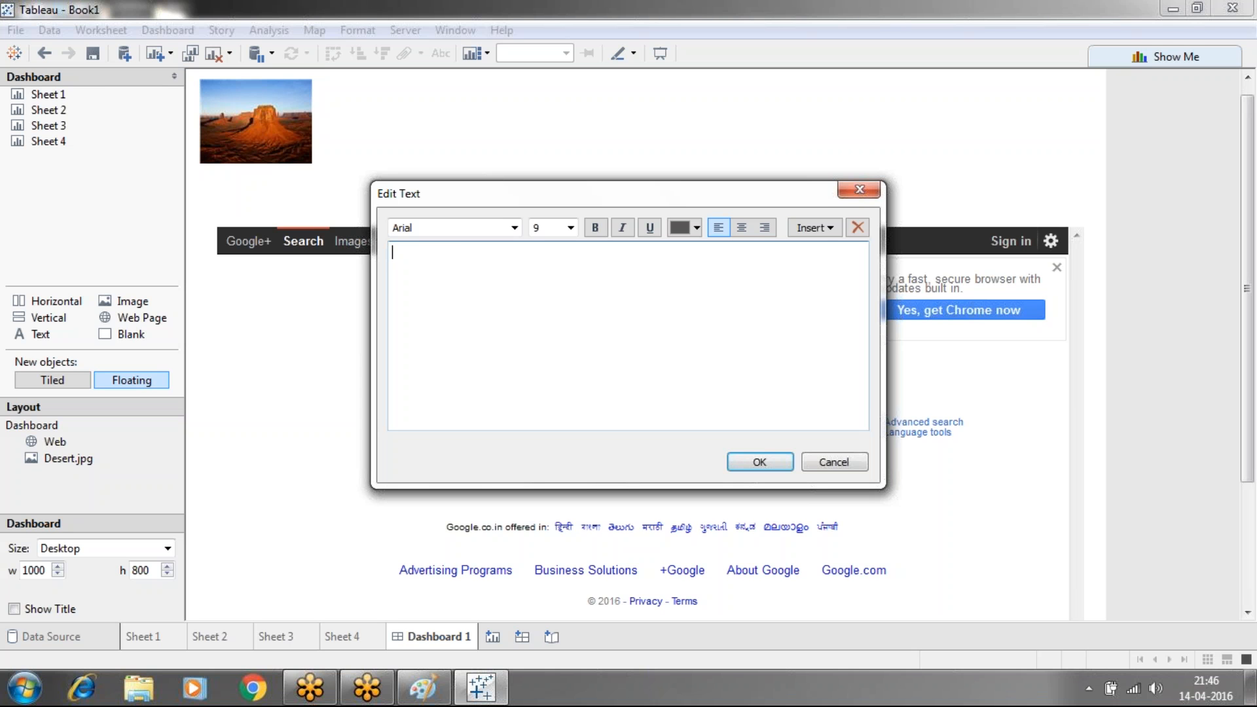
# Enter the note text 'these dashbaord related to sales in east or west region'
pyautogui.write('these dashbaord related to ')
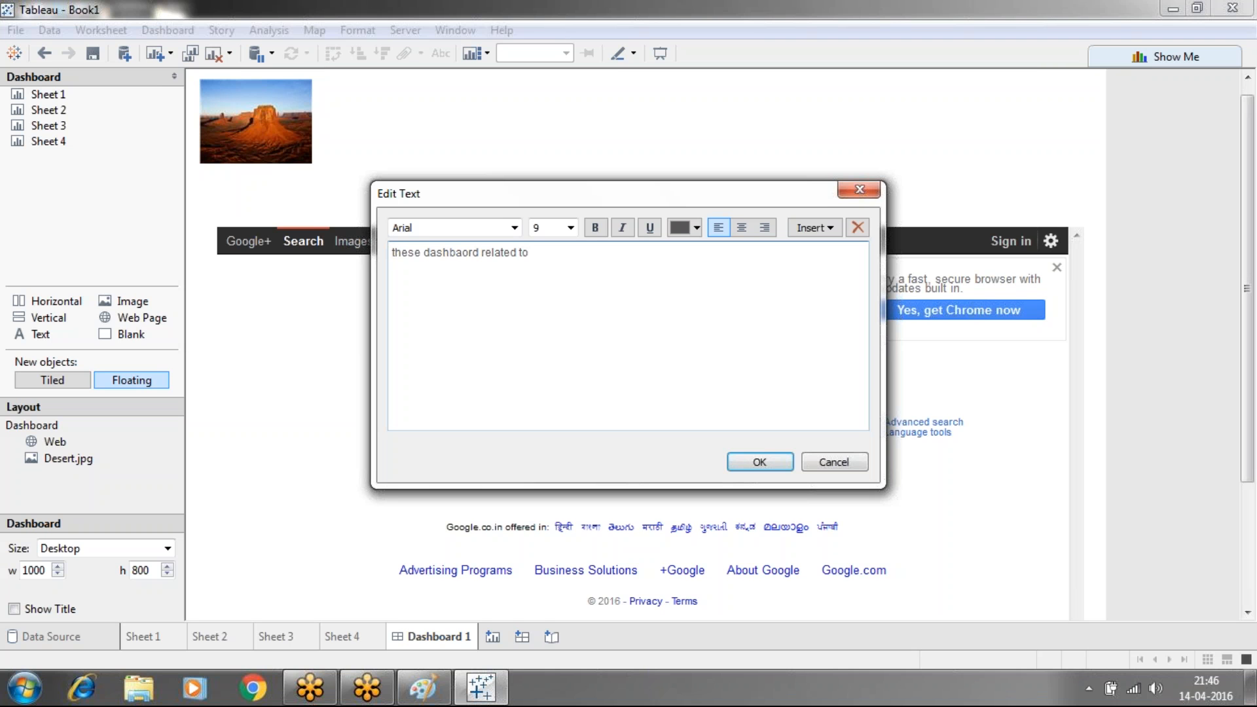
pyautogui.write('sales in east or west region.')
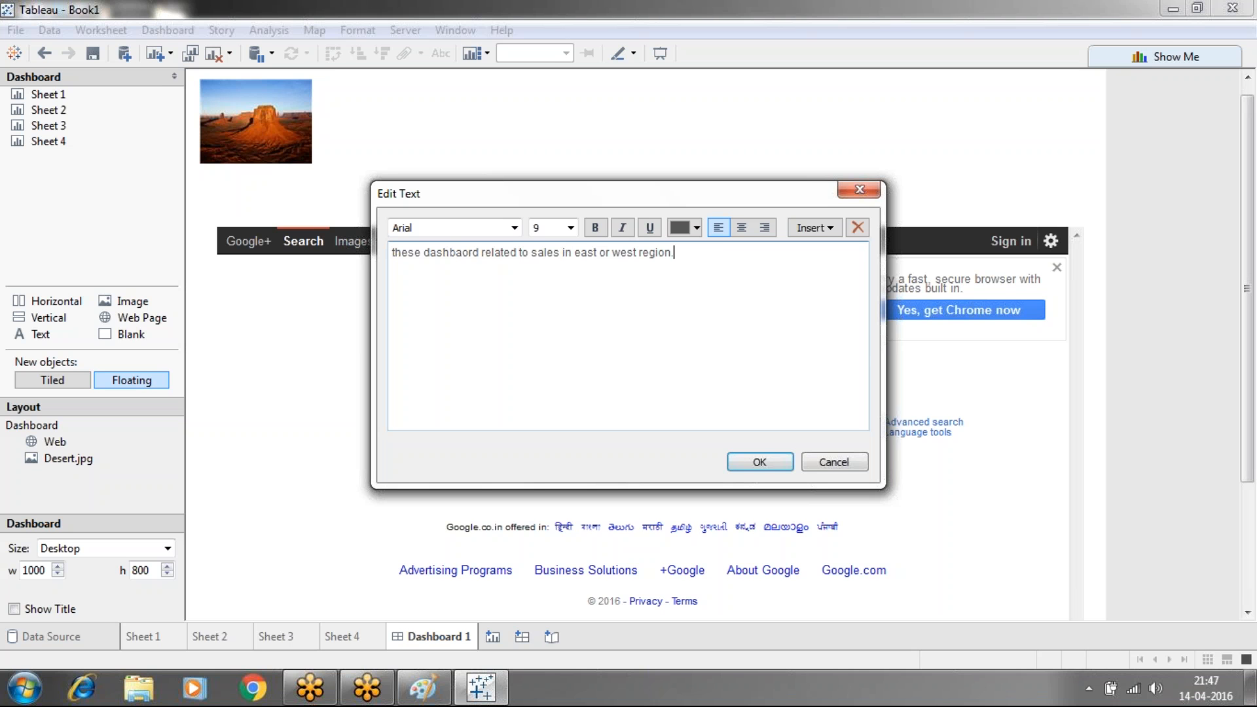
pyautogui.click(758, 462)
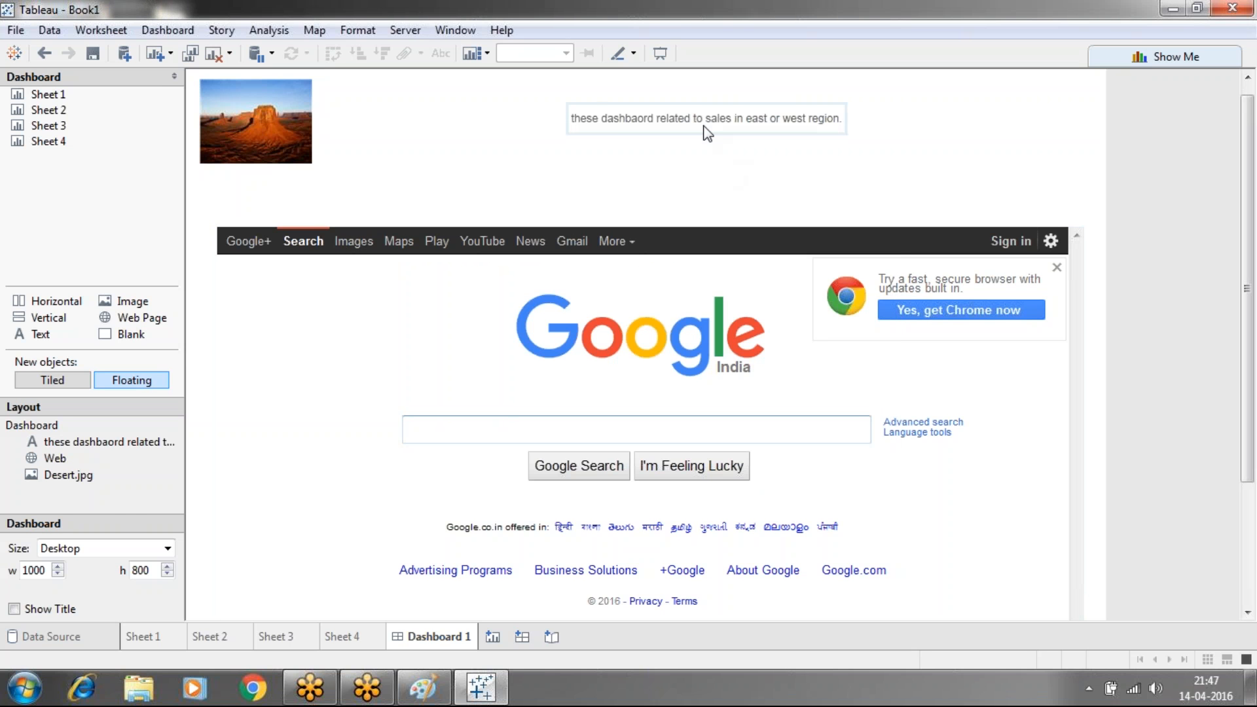
# Give the sales text note an orange background shading
pyautogui.click(599, 128)
pyautogui.rightClick(598, 123)
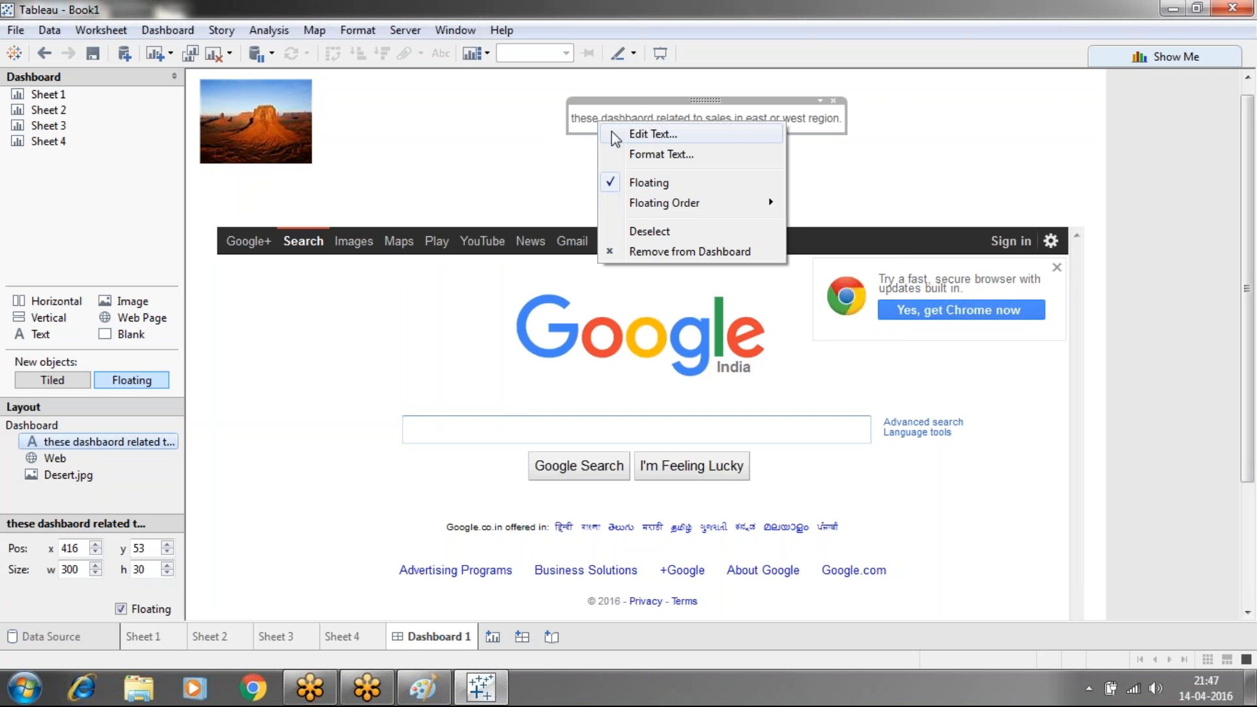
pyautogui.click(627, 155)
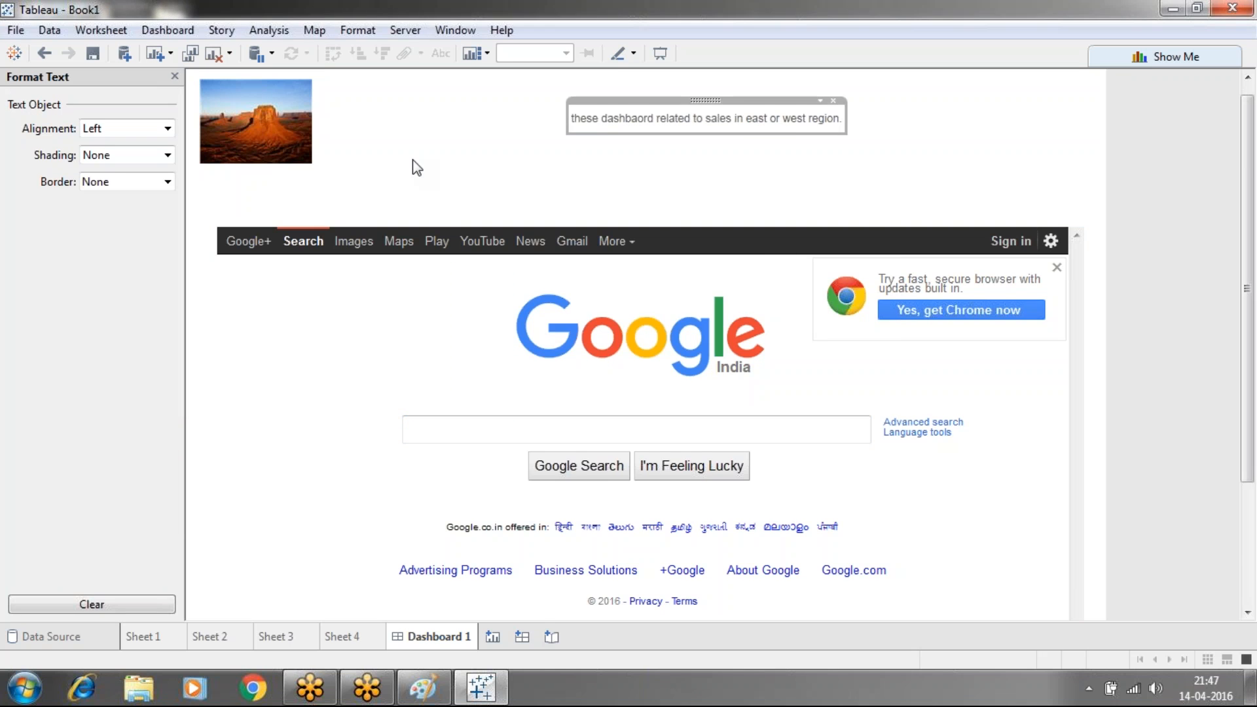
pyautogui.click(167, 156)
pyautogui.click(129, 201)
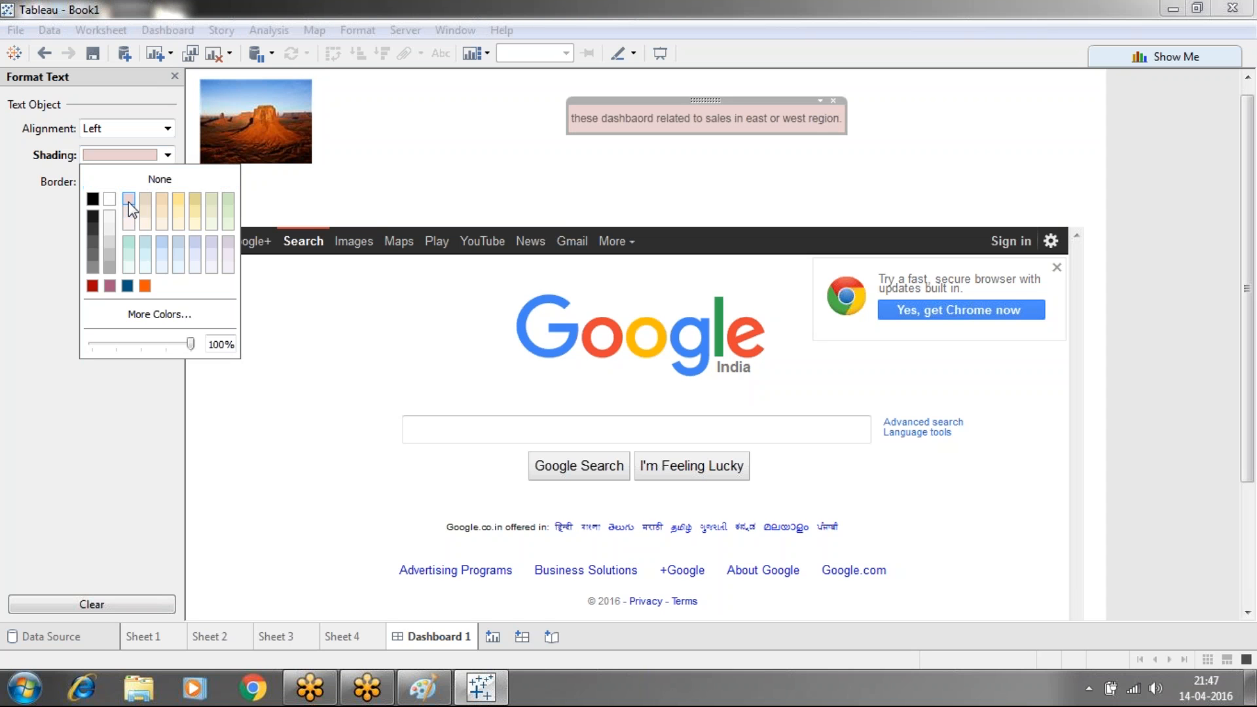
pyautogui.click(144, 286)
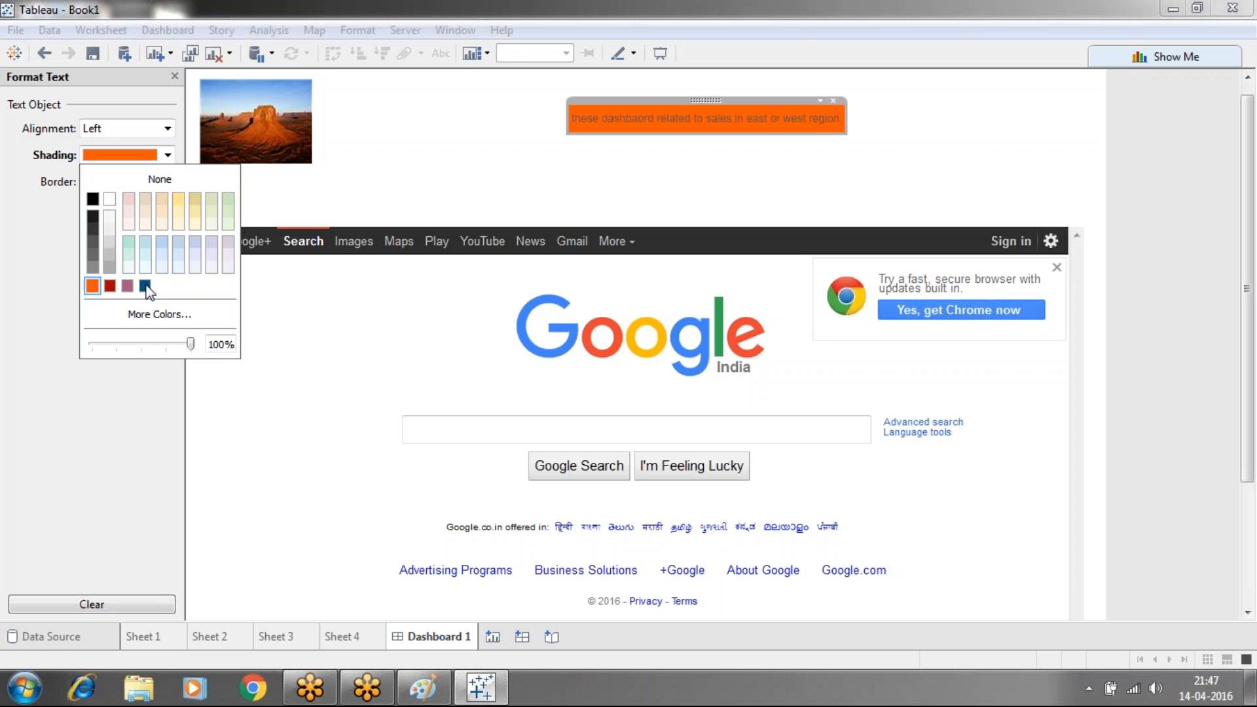
pyautogui.click(265, 422)
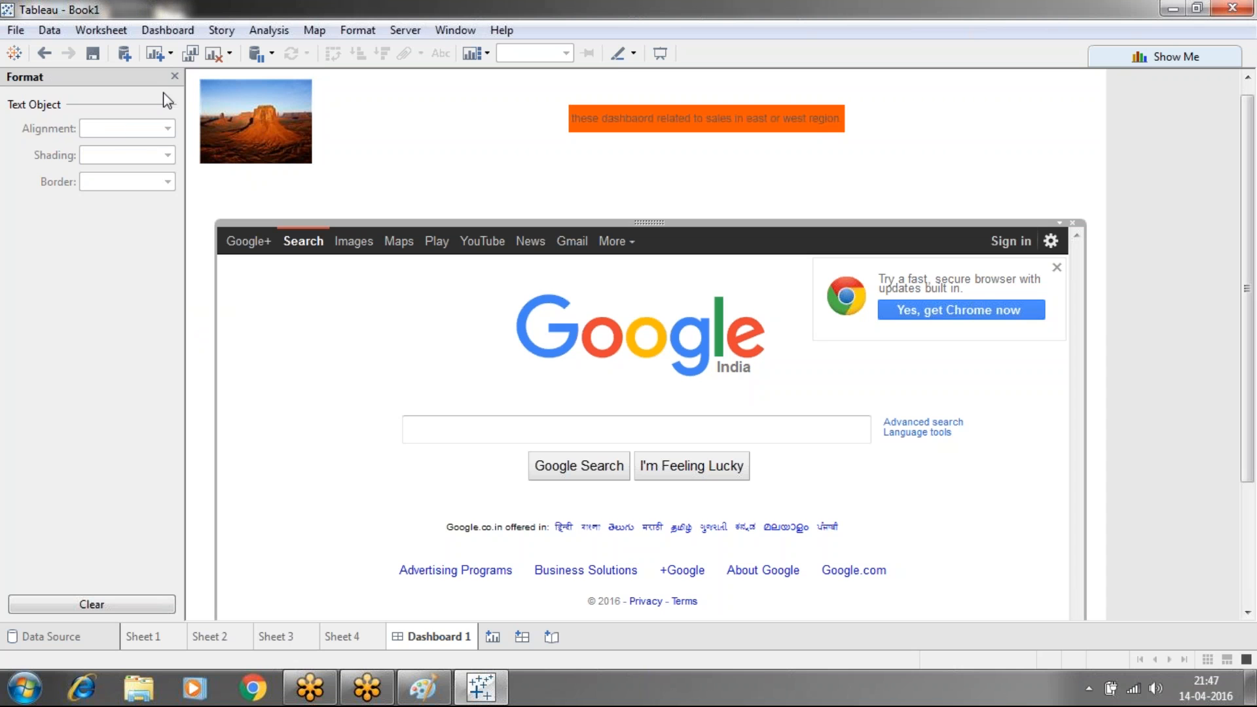
# Close the Format pane and verify the desert picture's link opens Google
pyautogui.click(174, 77)
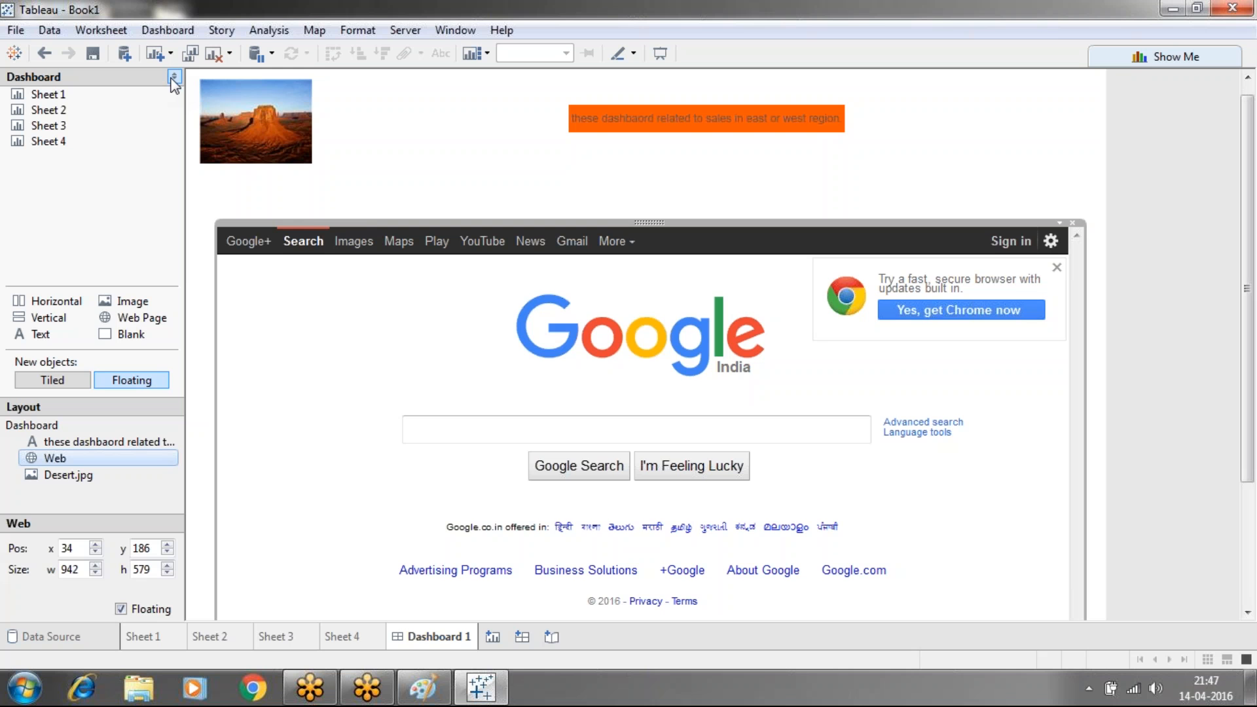
pyautogui.click(265, 106)
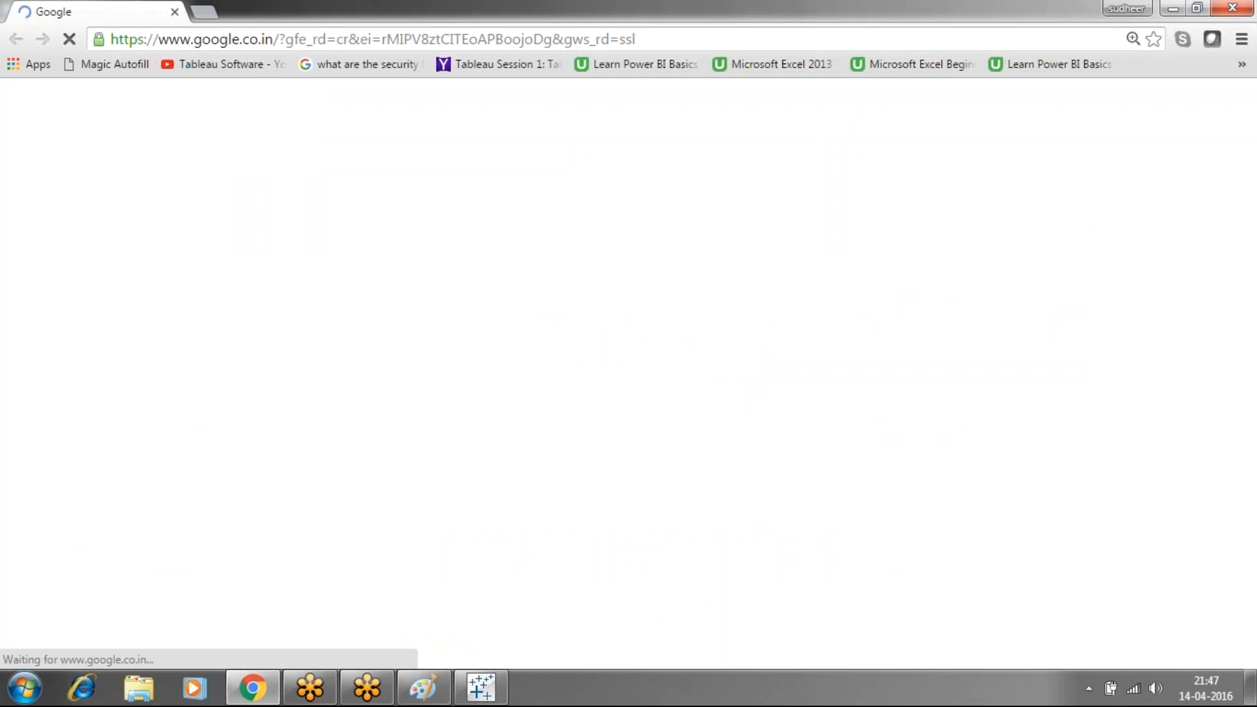
pyautogui.click(1232, 8)
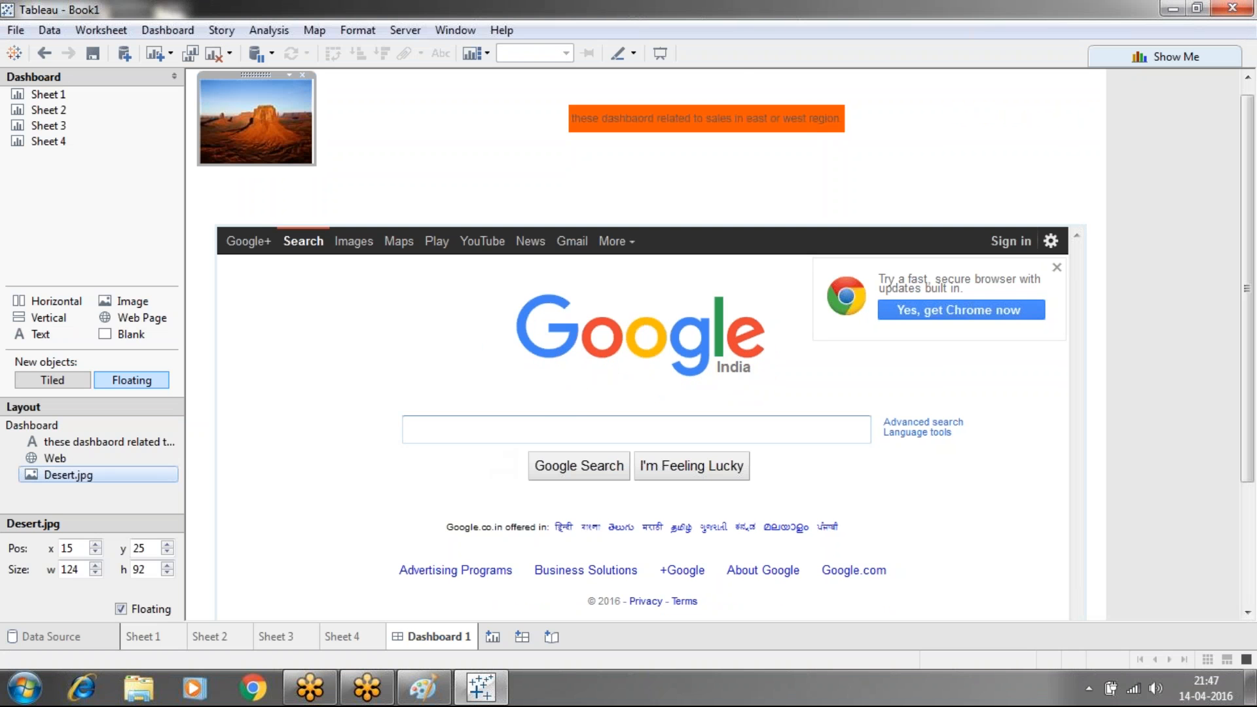
# Load the Gmail sign-in page in the web object via a gmail.com search, keeping new objects Floating
pyautogui.click(528, 430)
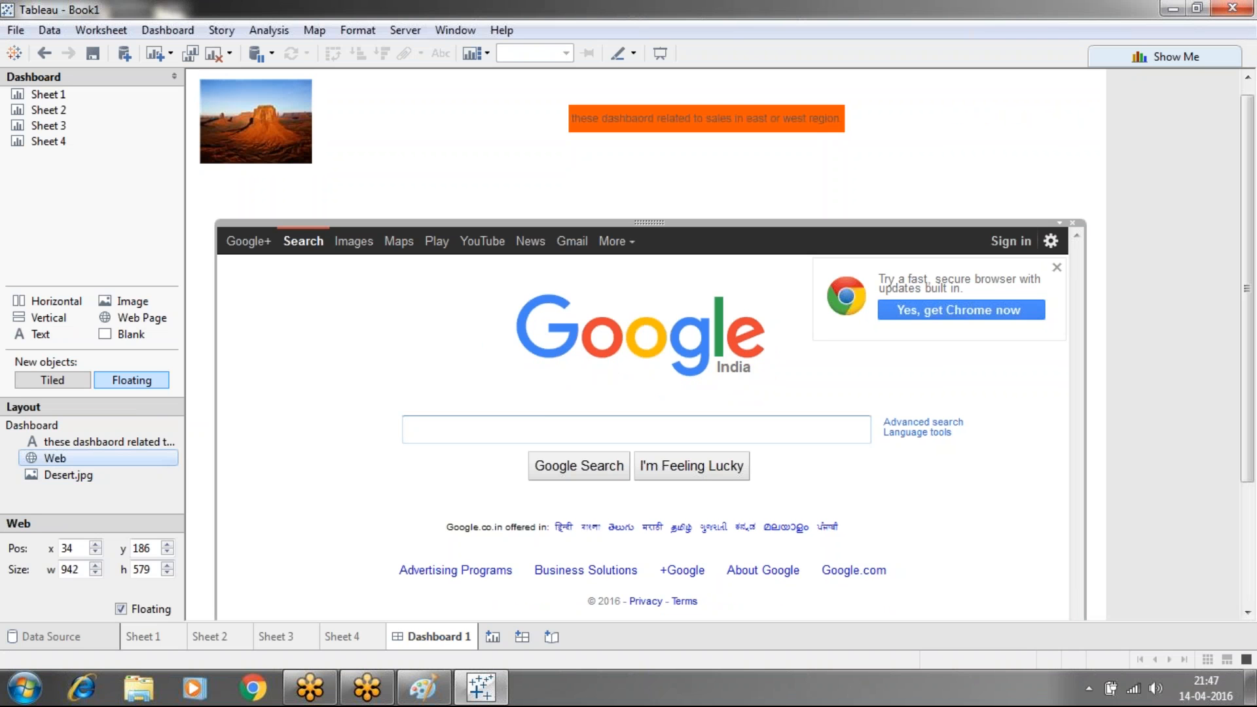
pyautogui.write('gmail.com')
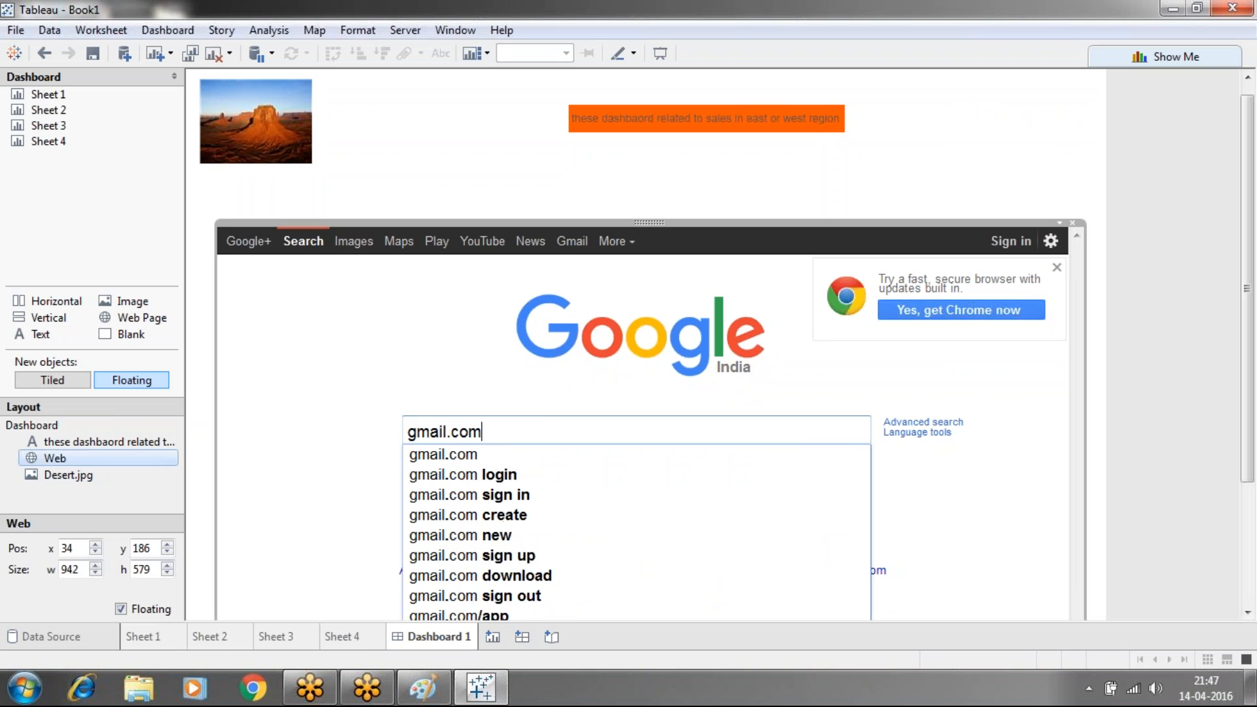
pyautogui.press('Return')
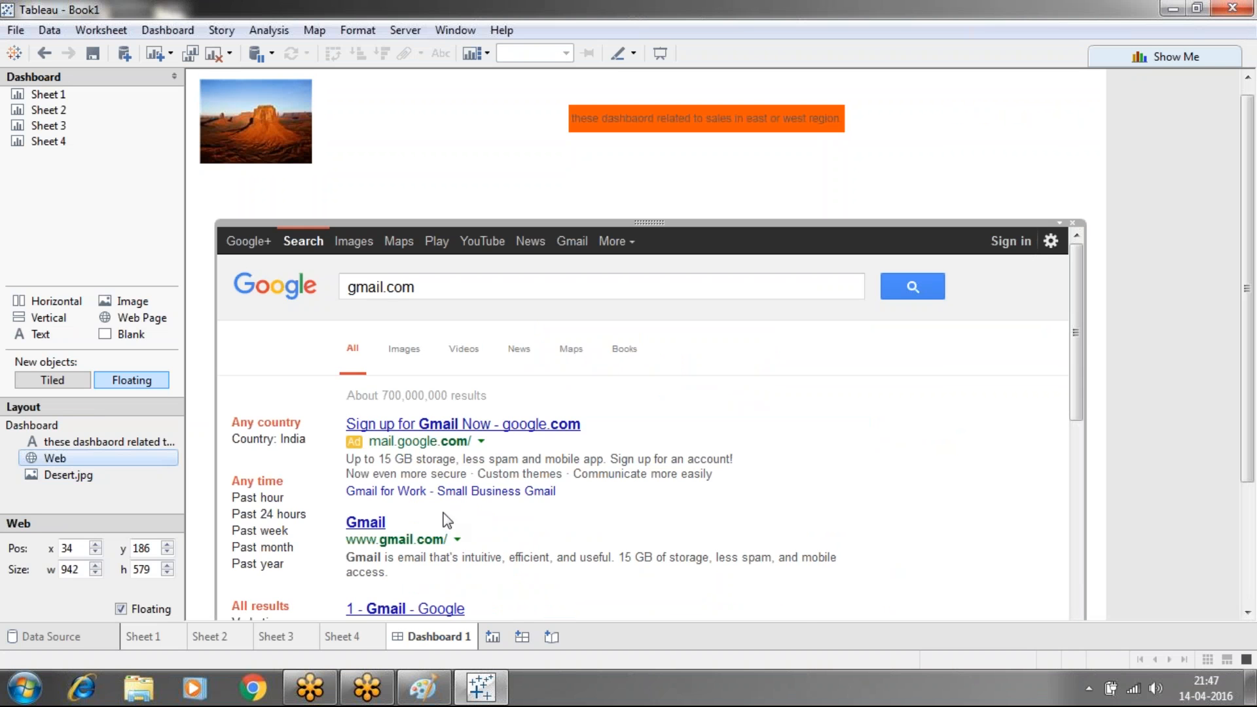
pyautogui.click(375, 525)
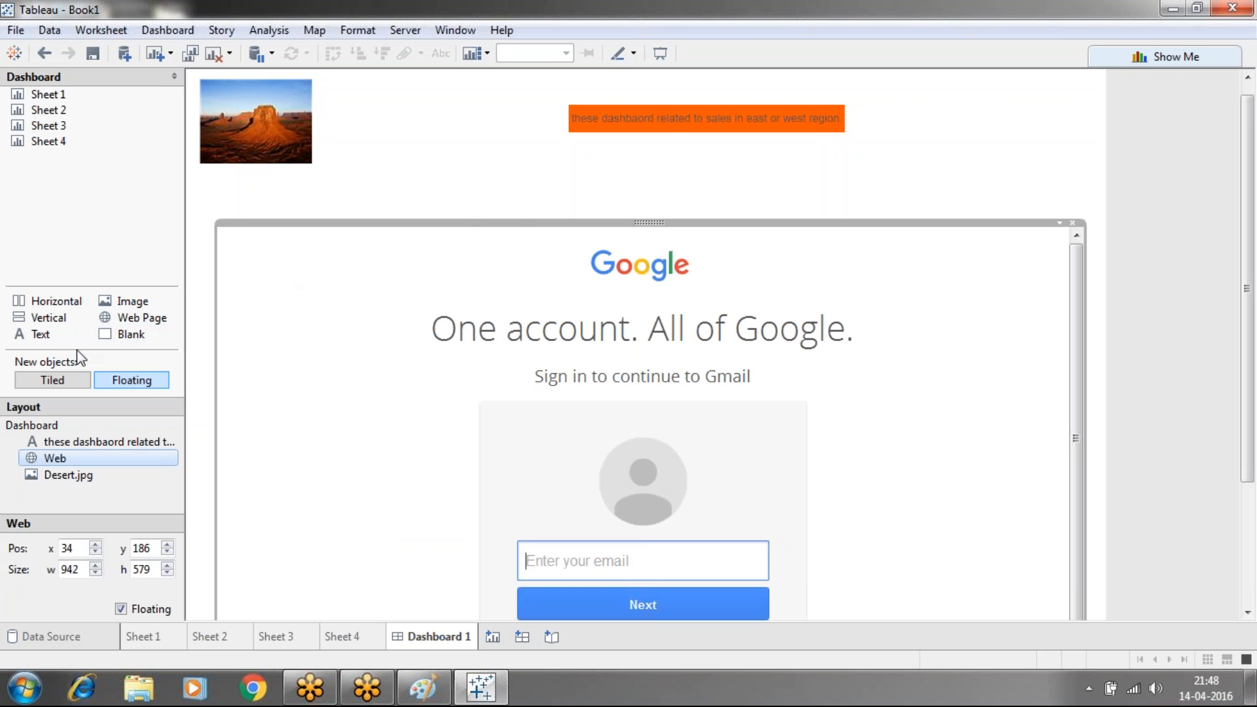
pyautogui.click(68, 379)
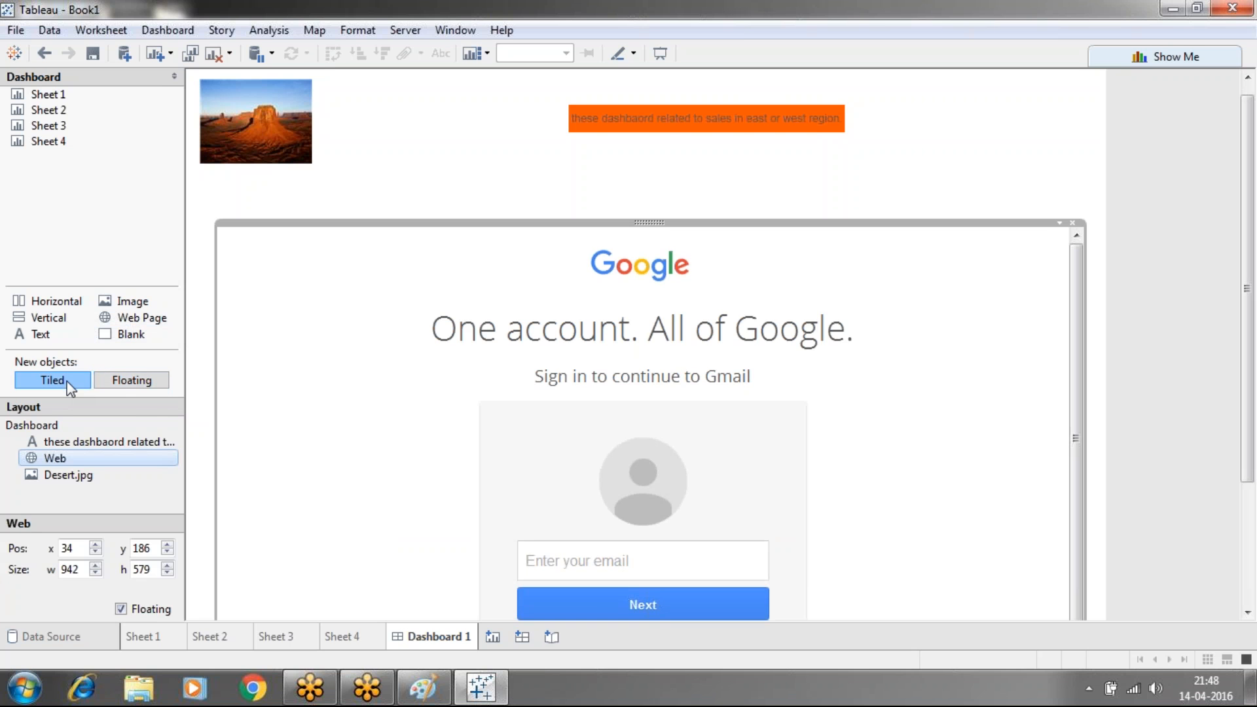
pyautogui.click(142, 389)
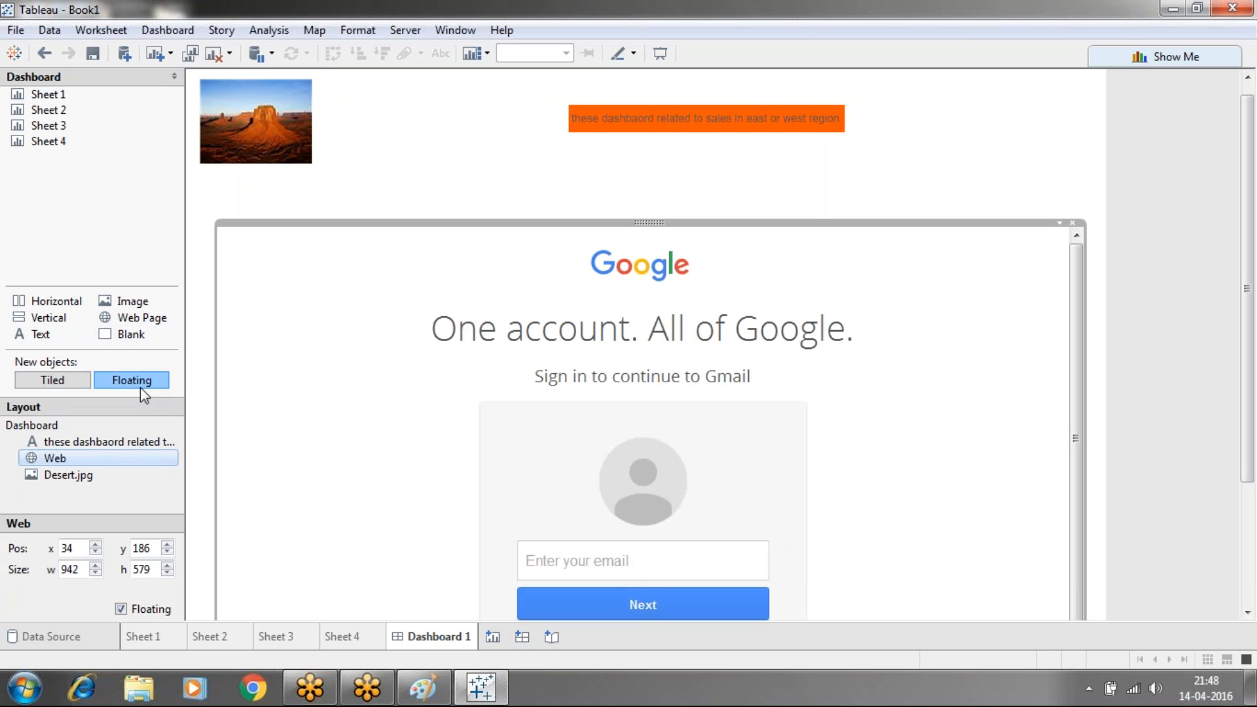
# Place the Sheet 1 state map on the dashboard and turn on the Dashboard 1 title
pyautogui.click(63, 444)
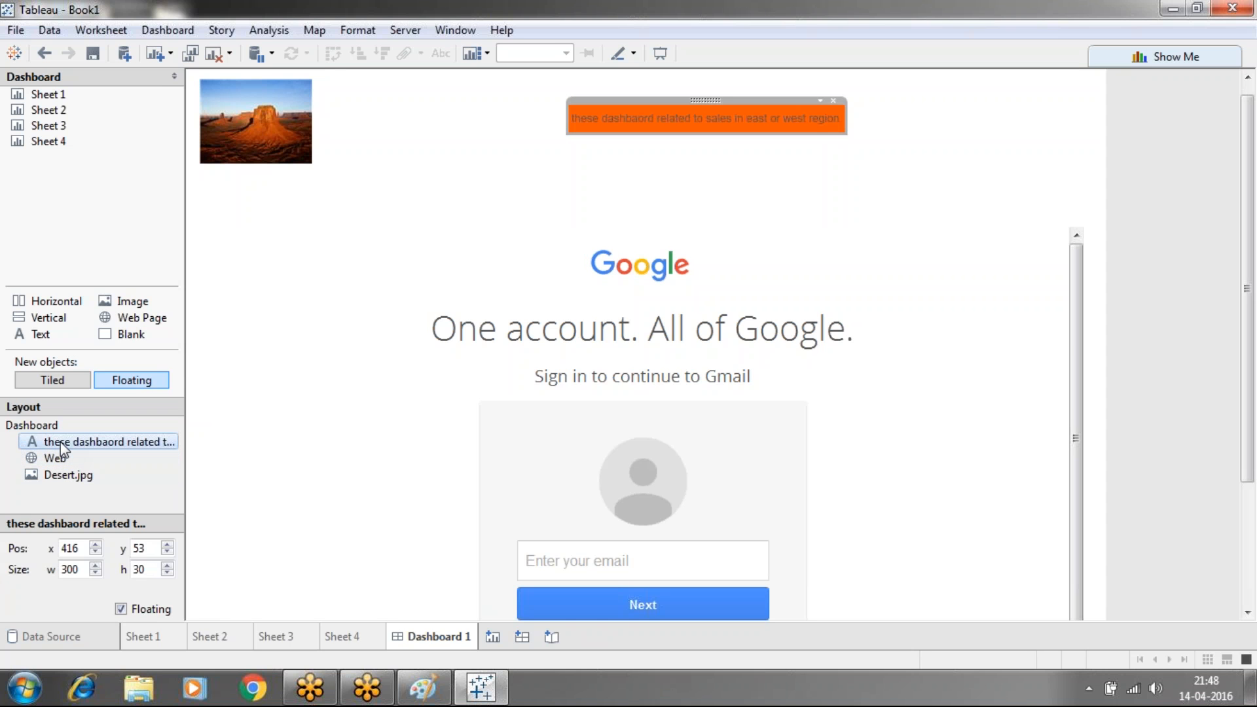
pyautogui.click(271, 353)
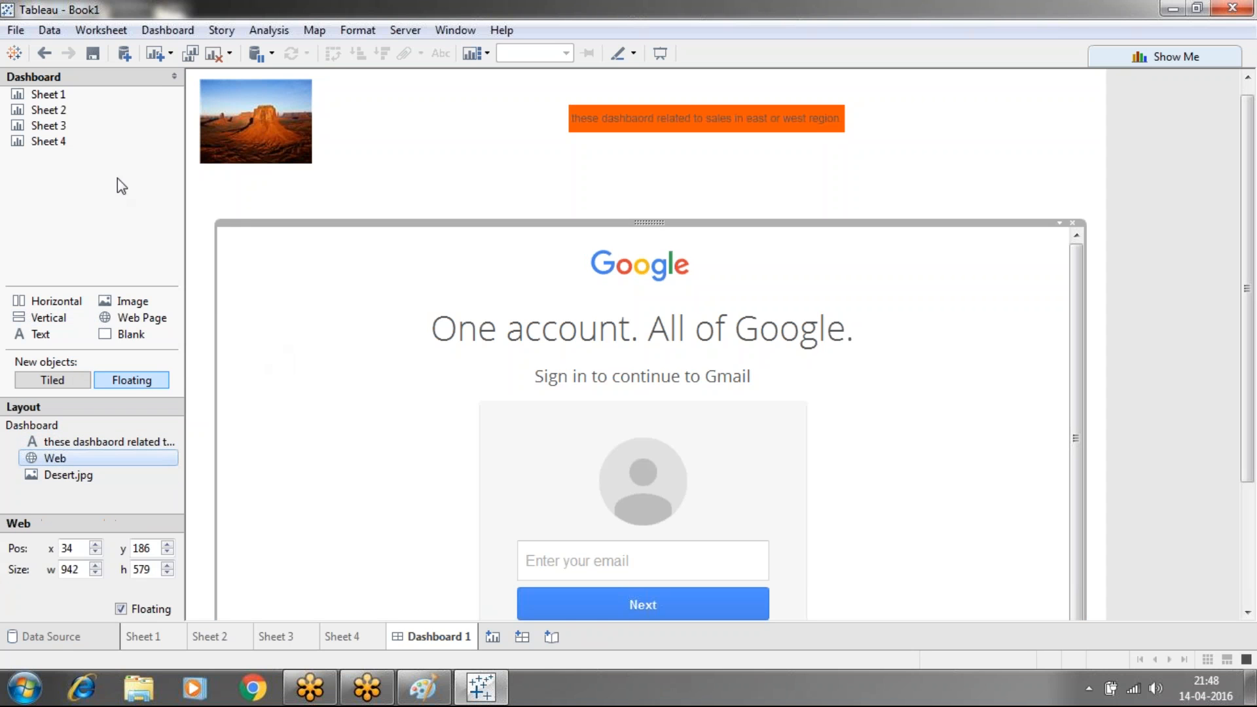
pyautogui.moveTo(64, 94); pyautogui.dragTo(379, 136)
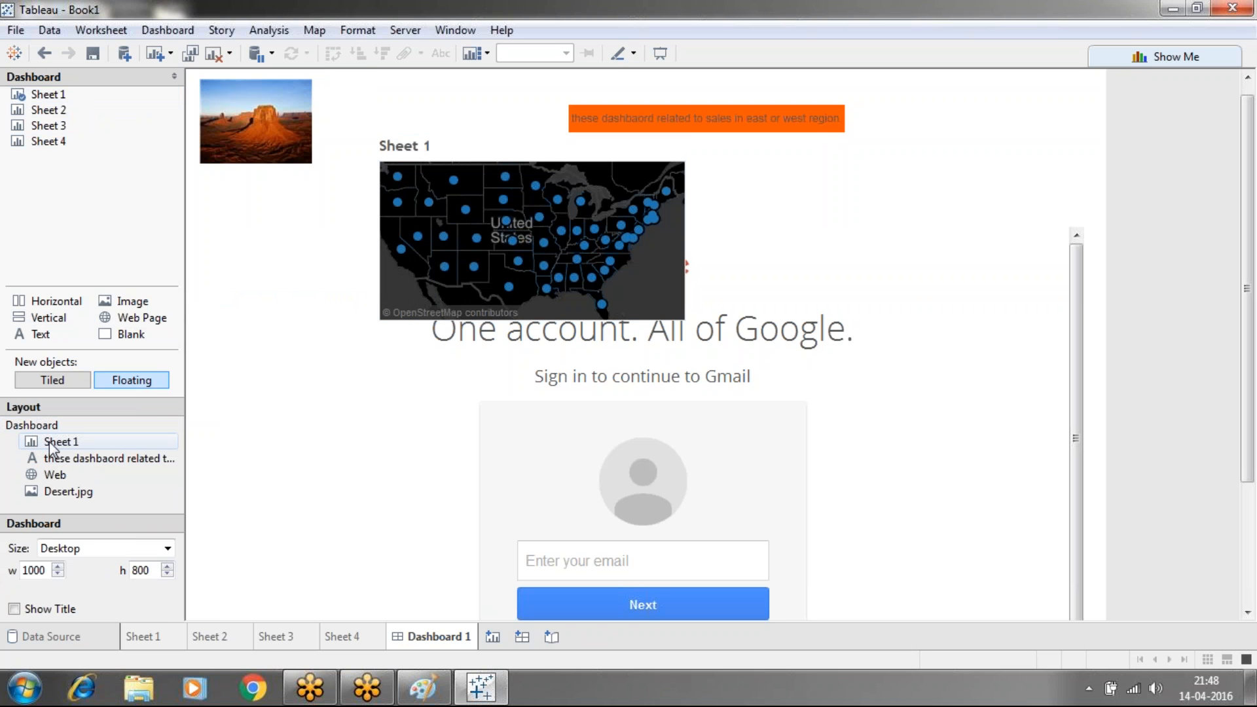
pyautogui.moveTo(44, 116)
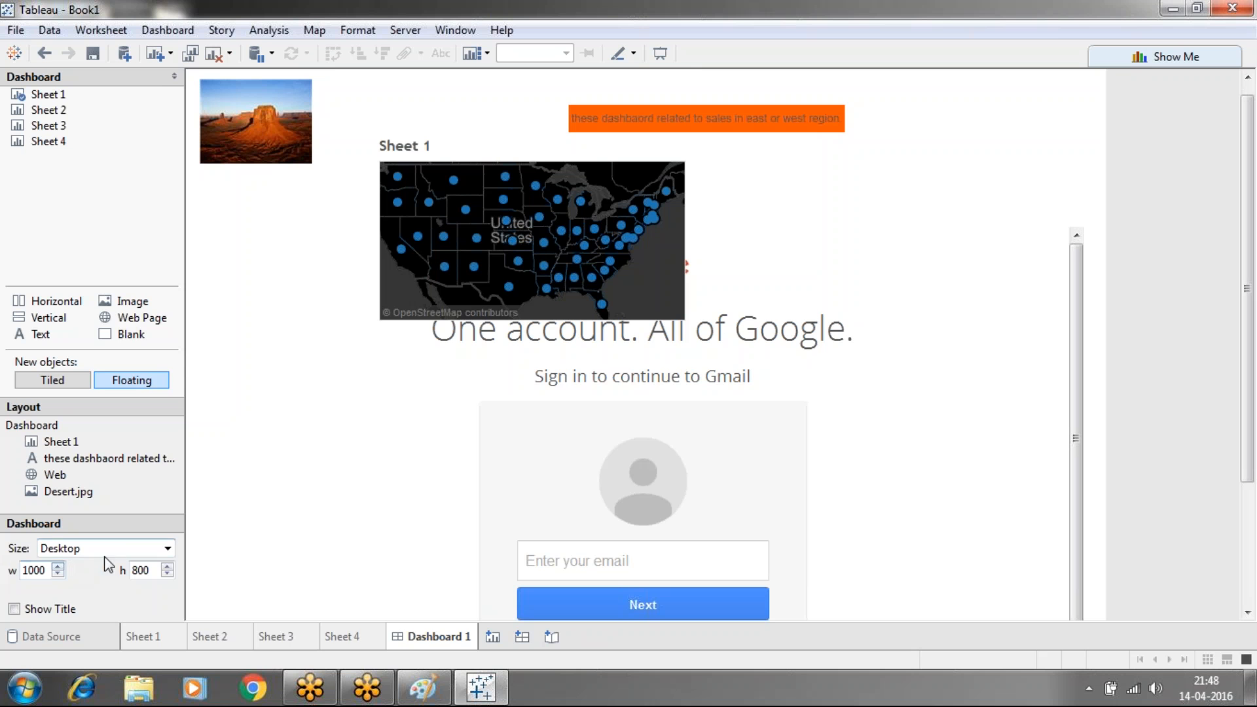
pyautogui.click(14, 609)
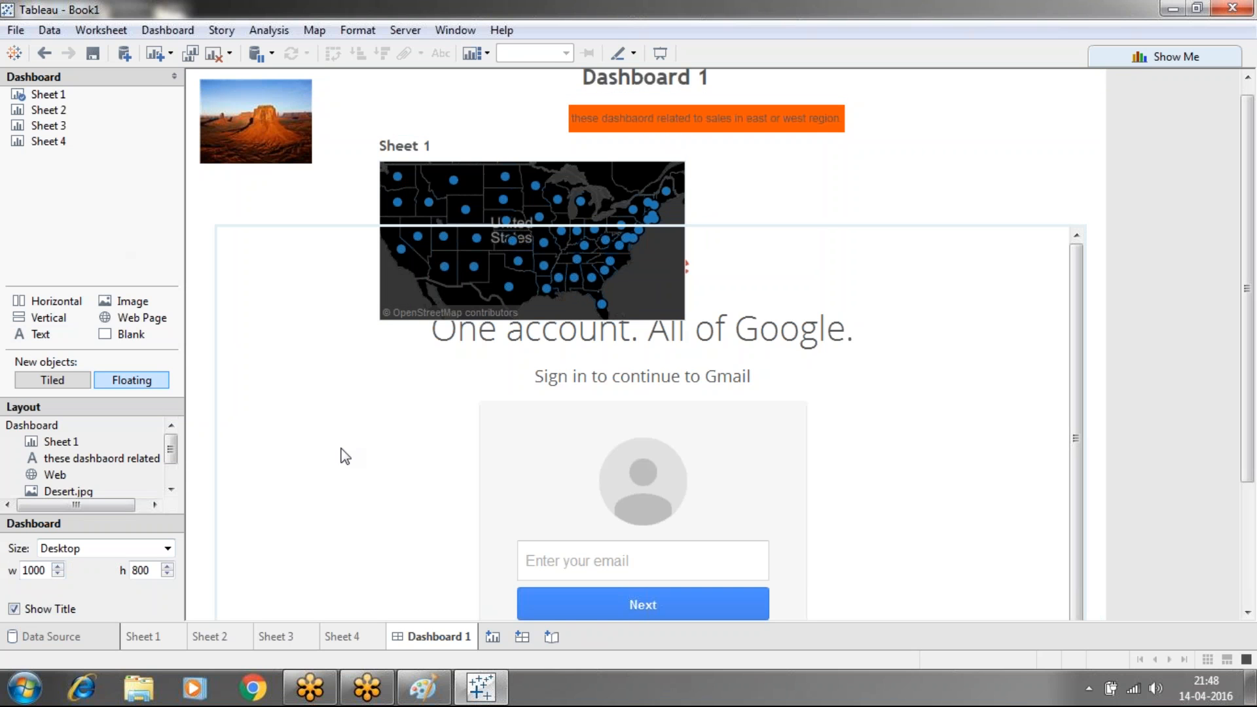
pyautogui.rightClick(462, 640)
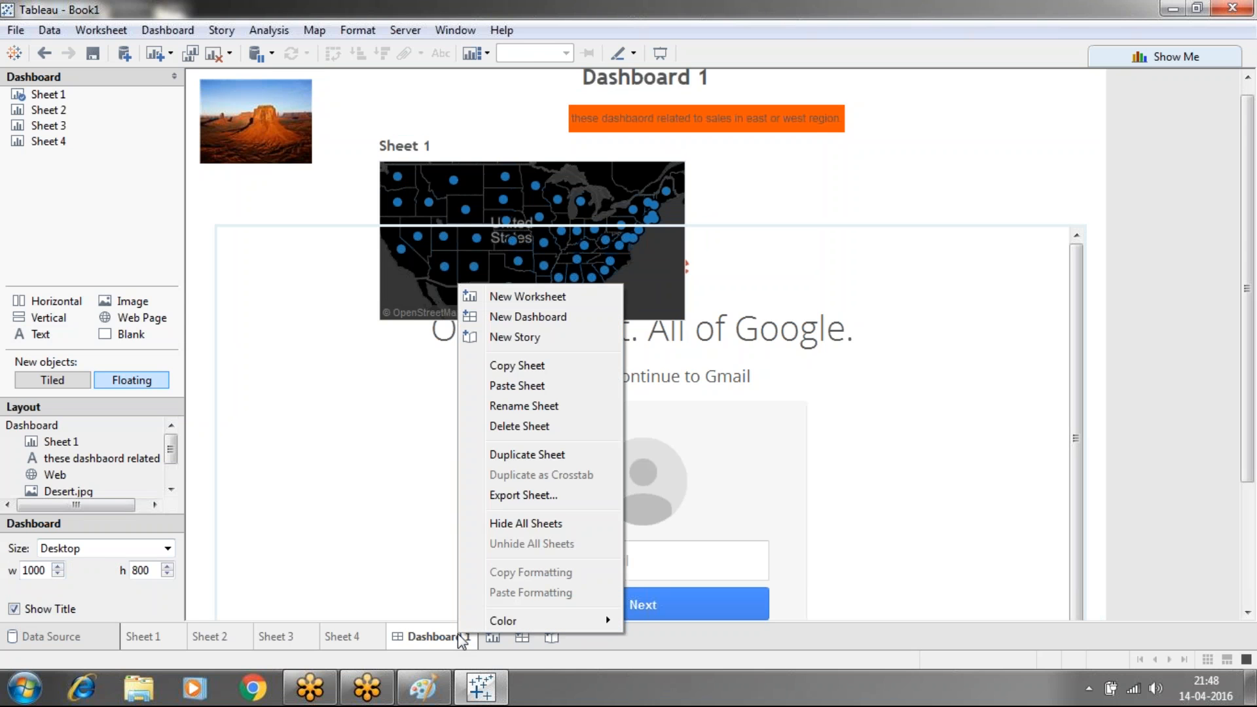
# Replace the old dashboard with a new empty Dashboard 1 and drag in a Web Page object
pyautogui.click(508, 429)
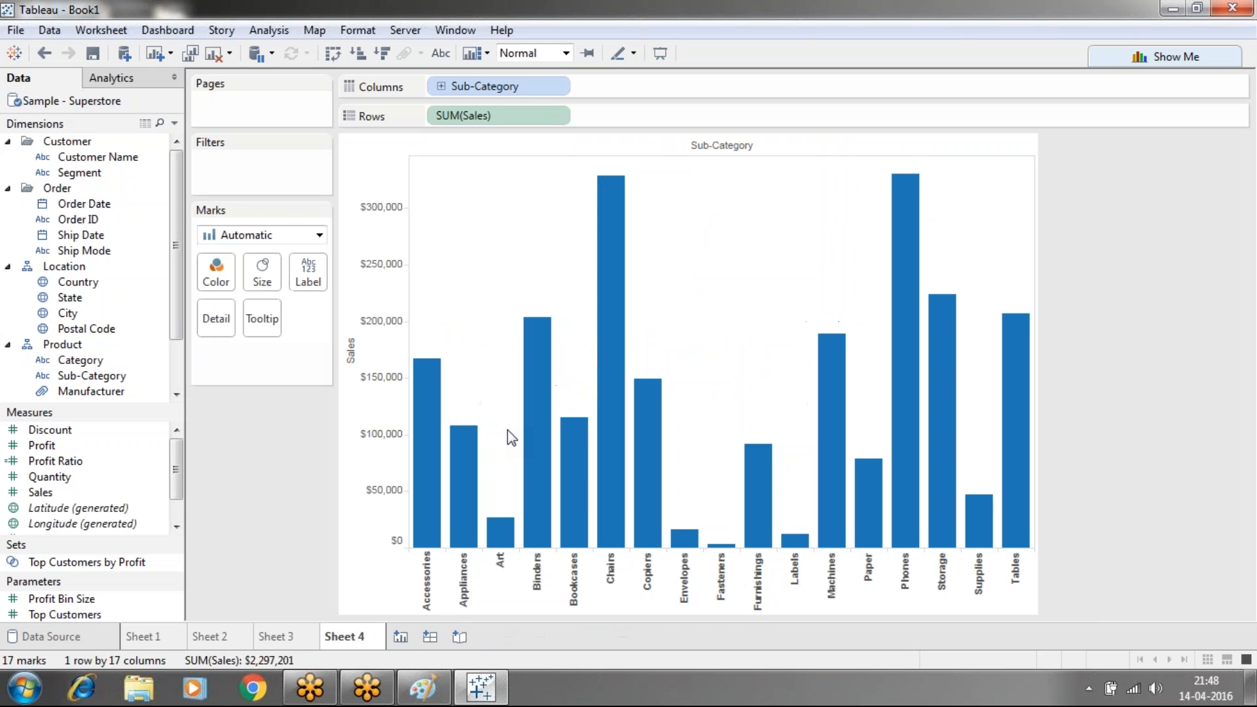
pyautogui.click(427, 635)
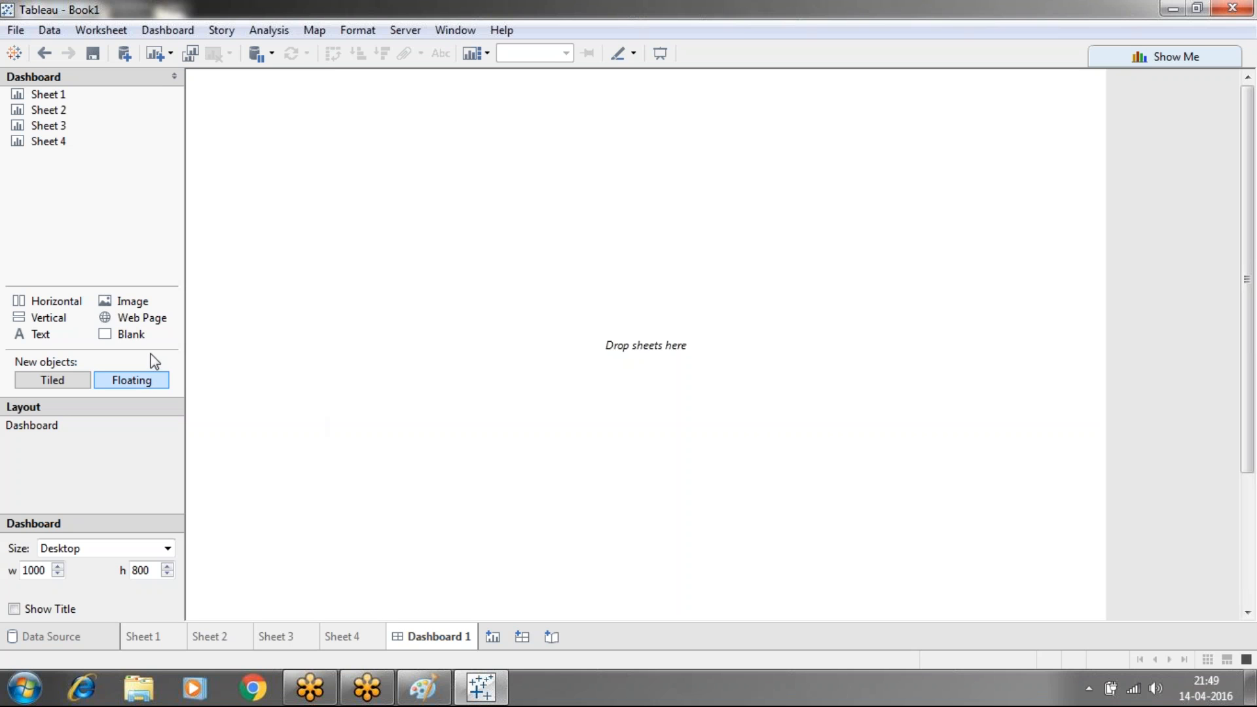
pyautogui.moveTo(134, 319); pyautogui.dragTo(419, 406)
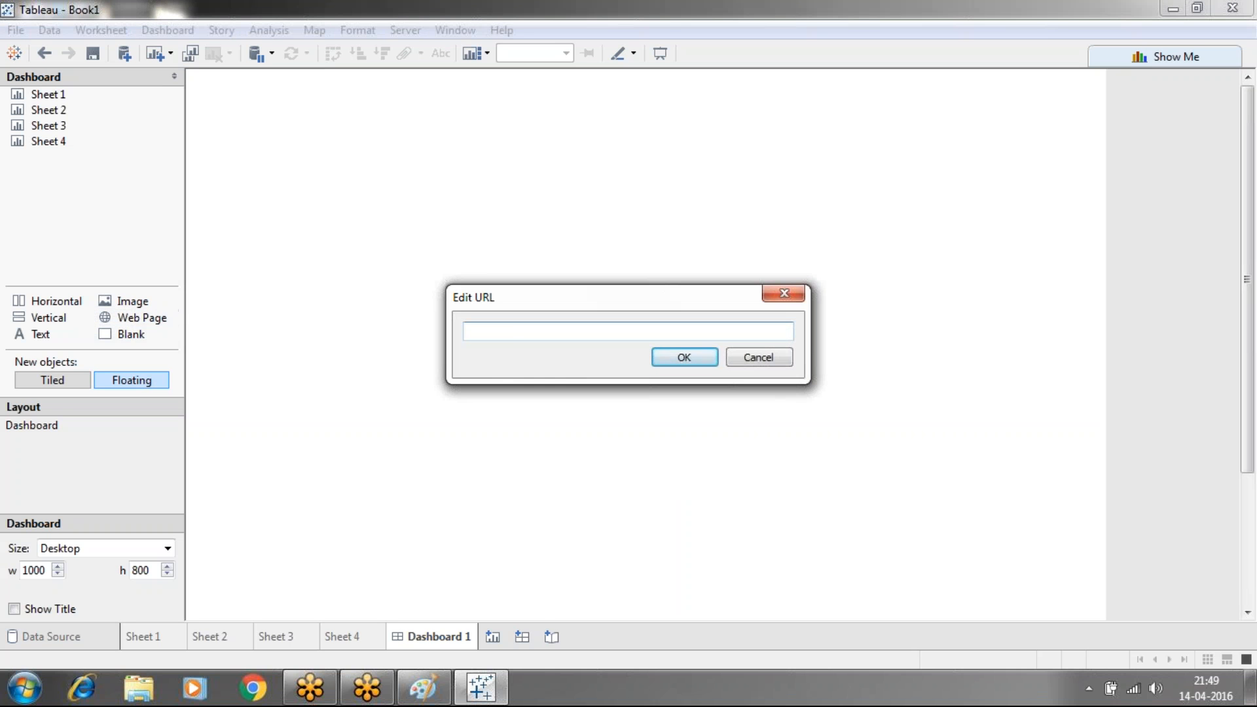
pyautogui.write('www.google.com')
pyautogui.press('Return')
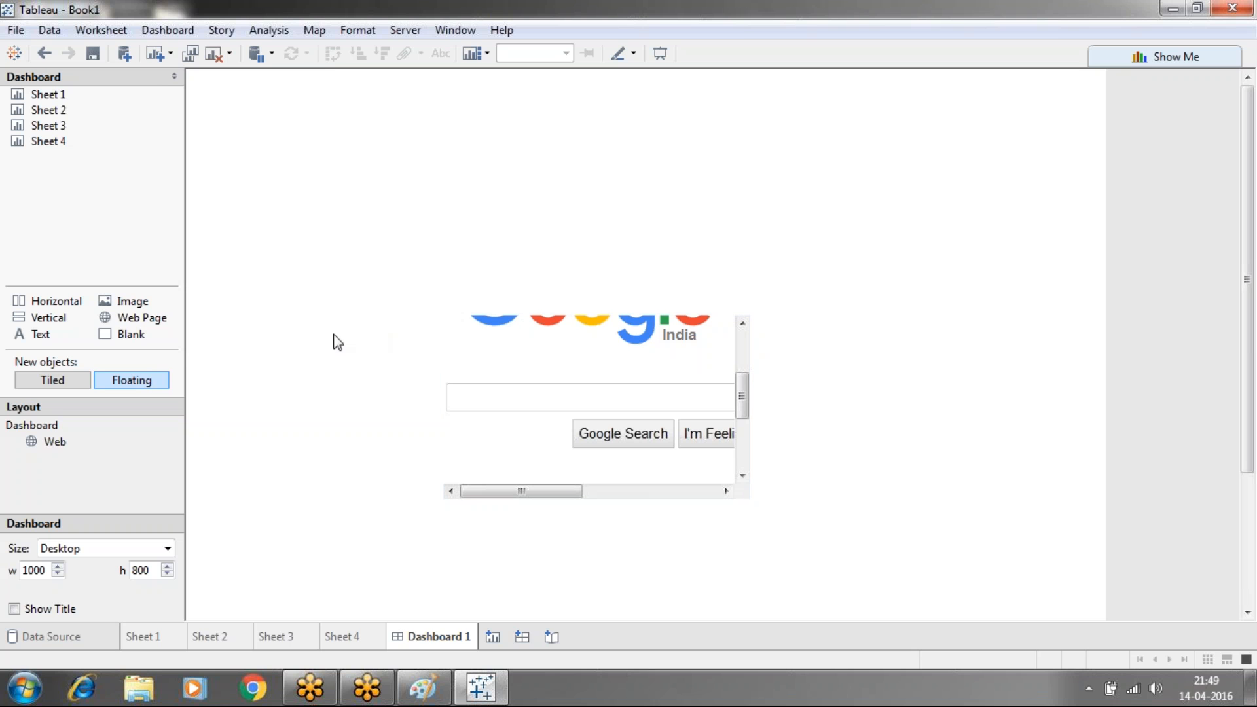
pyautogui.moveTo(144, 319); pyautogui.dragTo(408, 153)
pyautogui.write('ww')
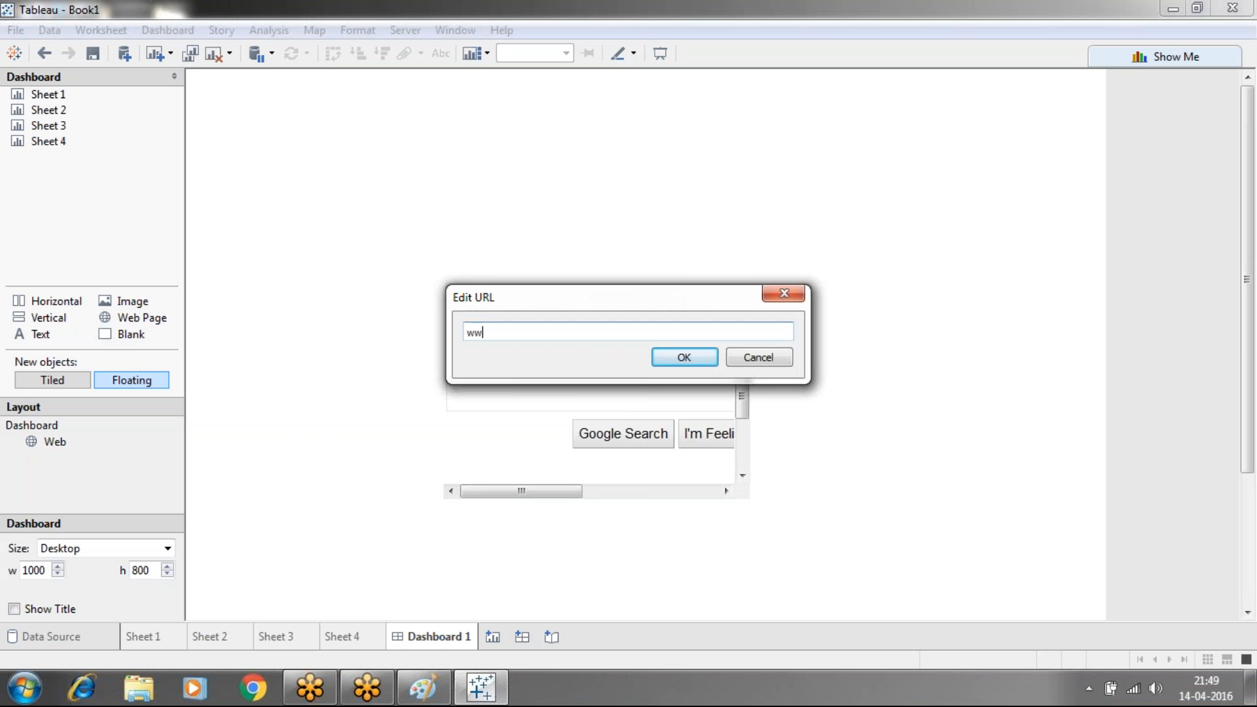
pyautogui.write('w.gmail.com')
pyautogui.click(674, 359)
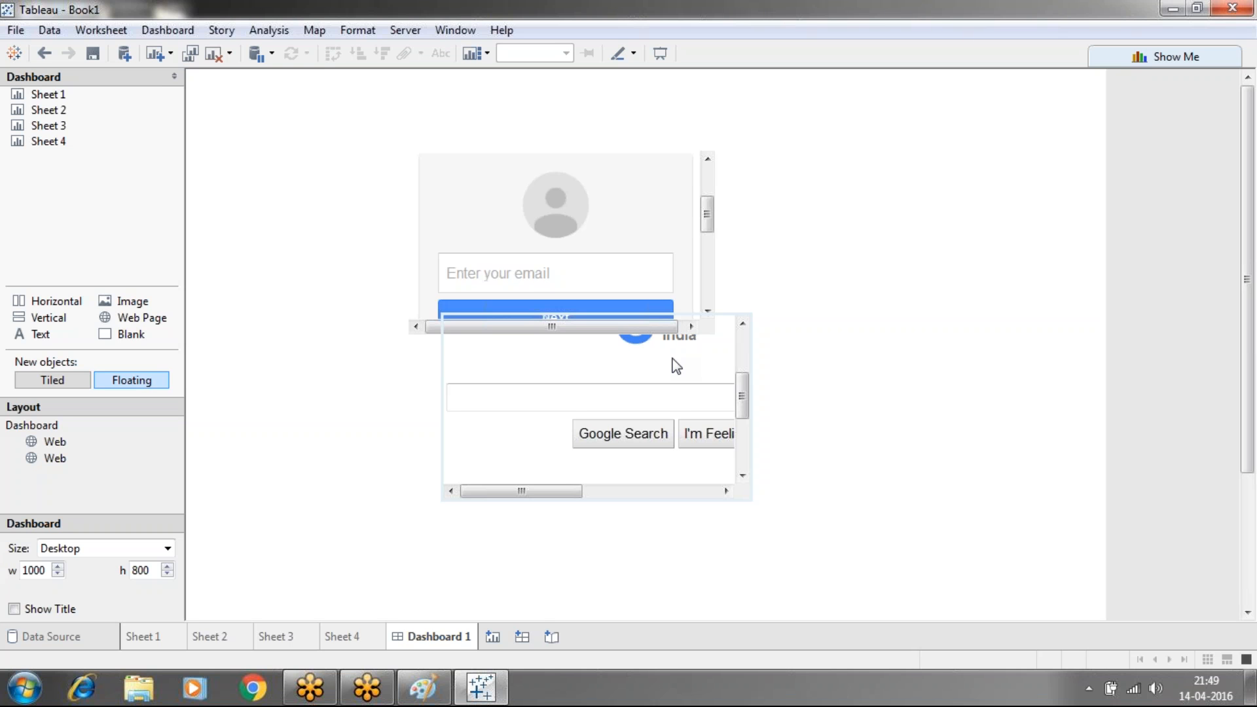
# Drag the Gmail web object's left, right, top and bottom edges out to about 920×557
pyautogui.click(676, 245)
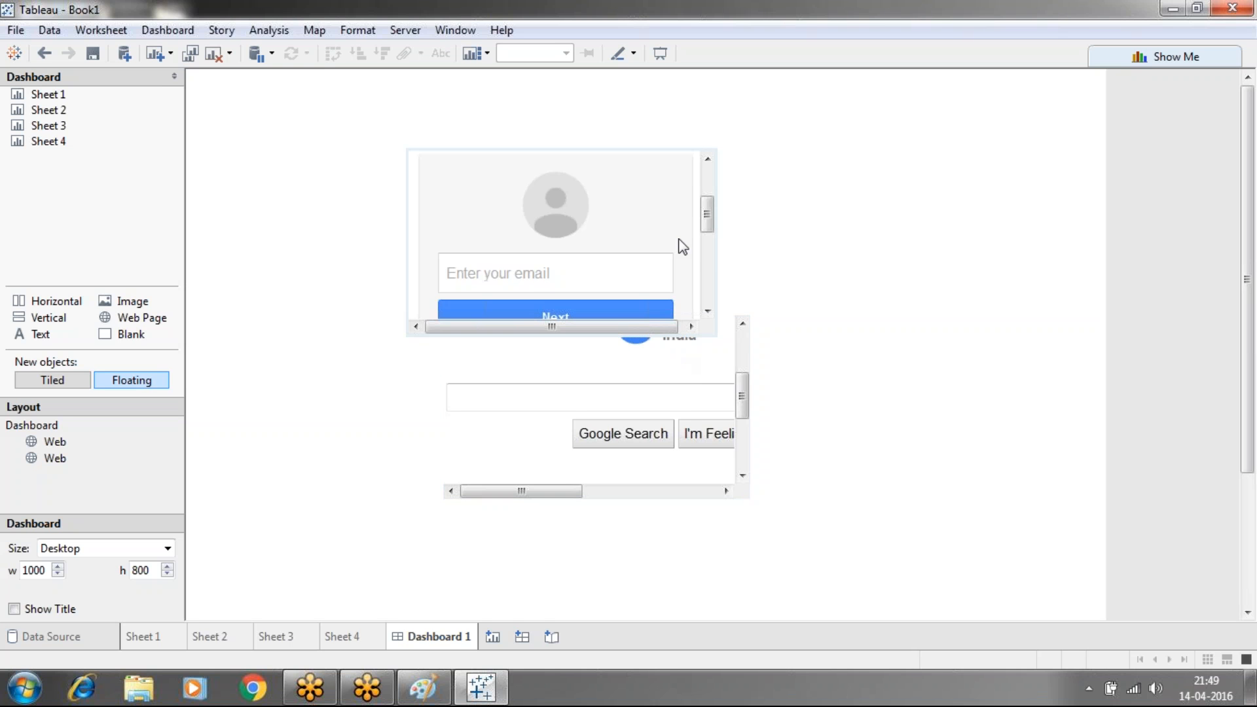
pyautogui.click(713, 263)
pyautogui.scroll(-3, 713, 264)
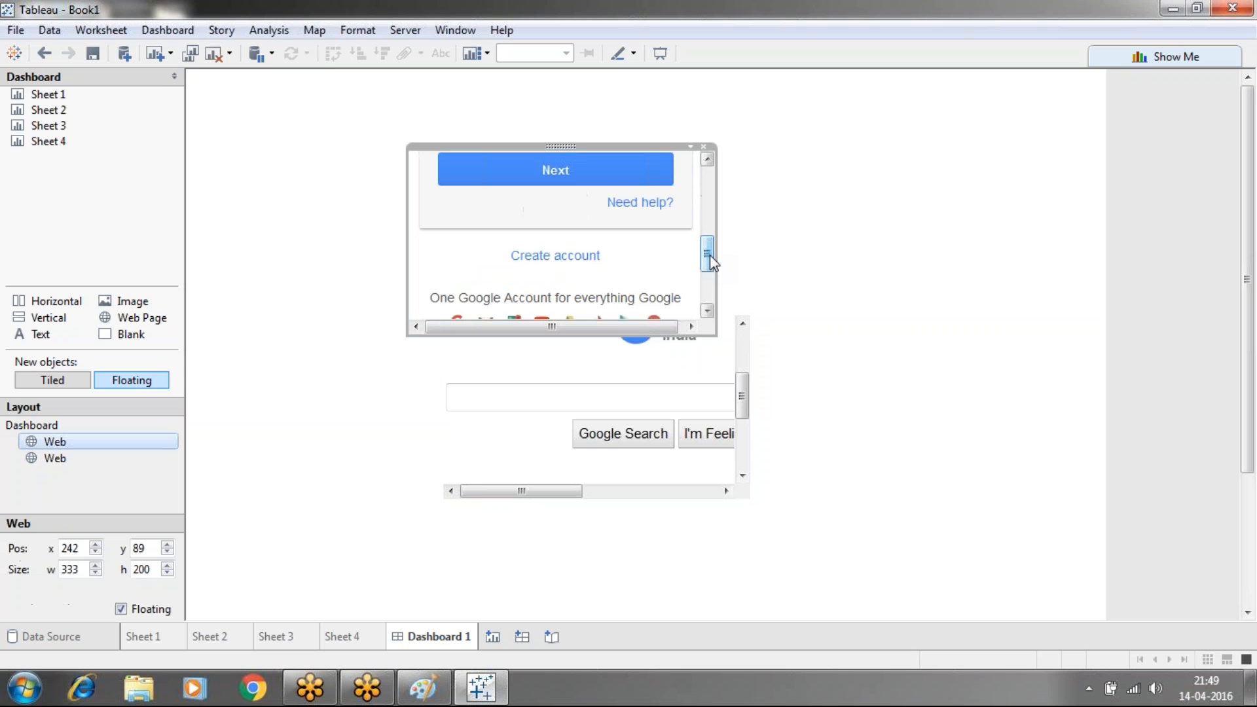
pyautogui.click(716, 219)
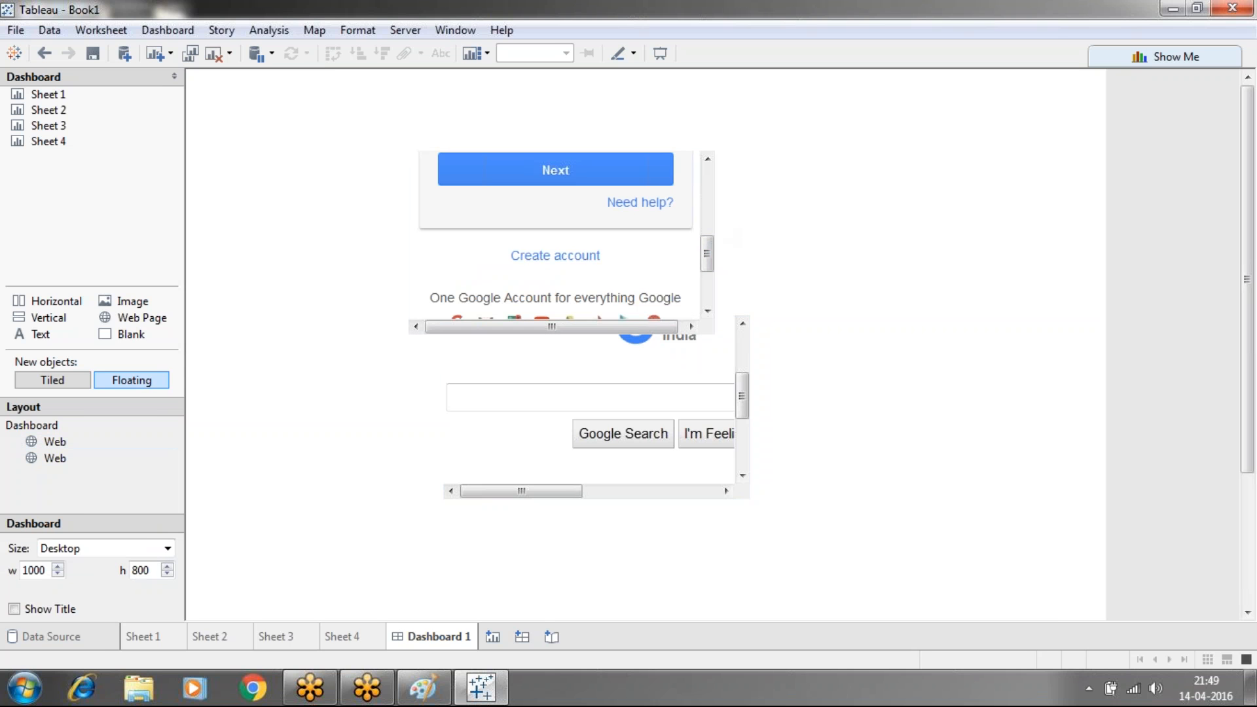
pyautogui.click(712, 217)
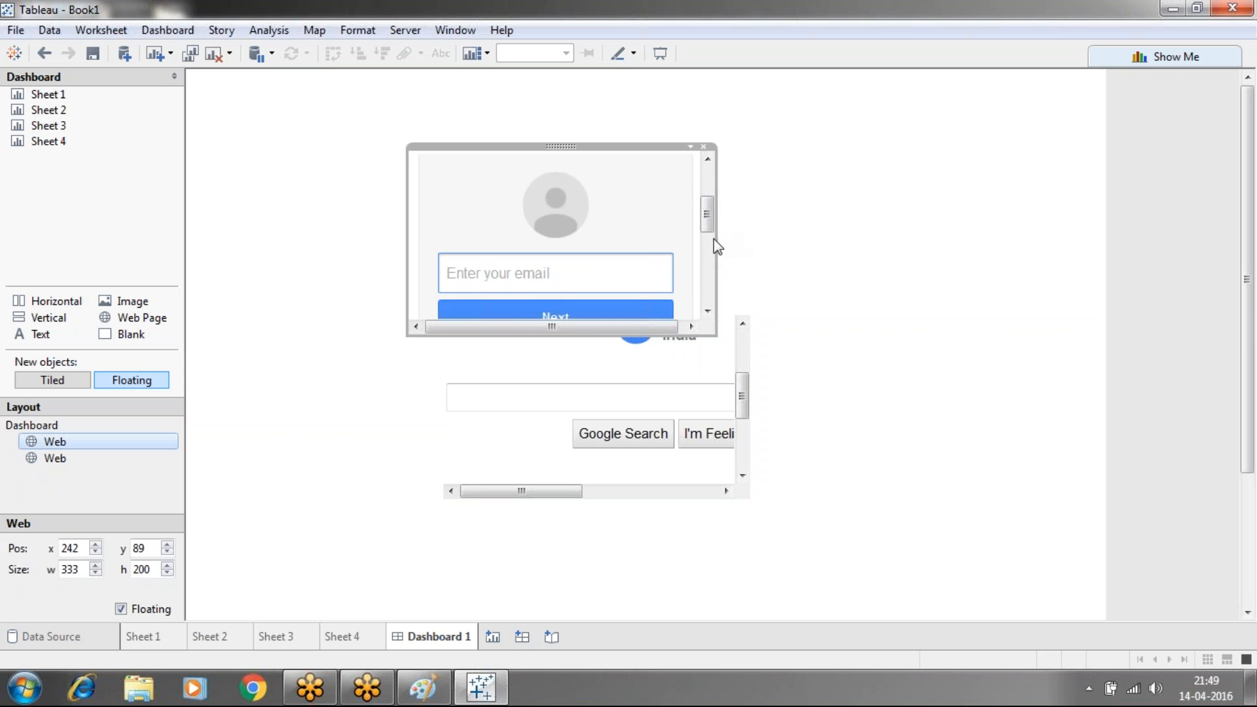
pyautogui.moveTo(717, 246); pyautogui.dragTo(1065, 281)
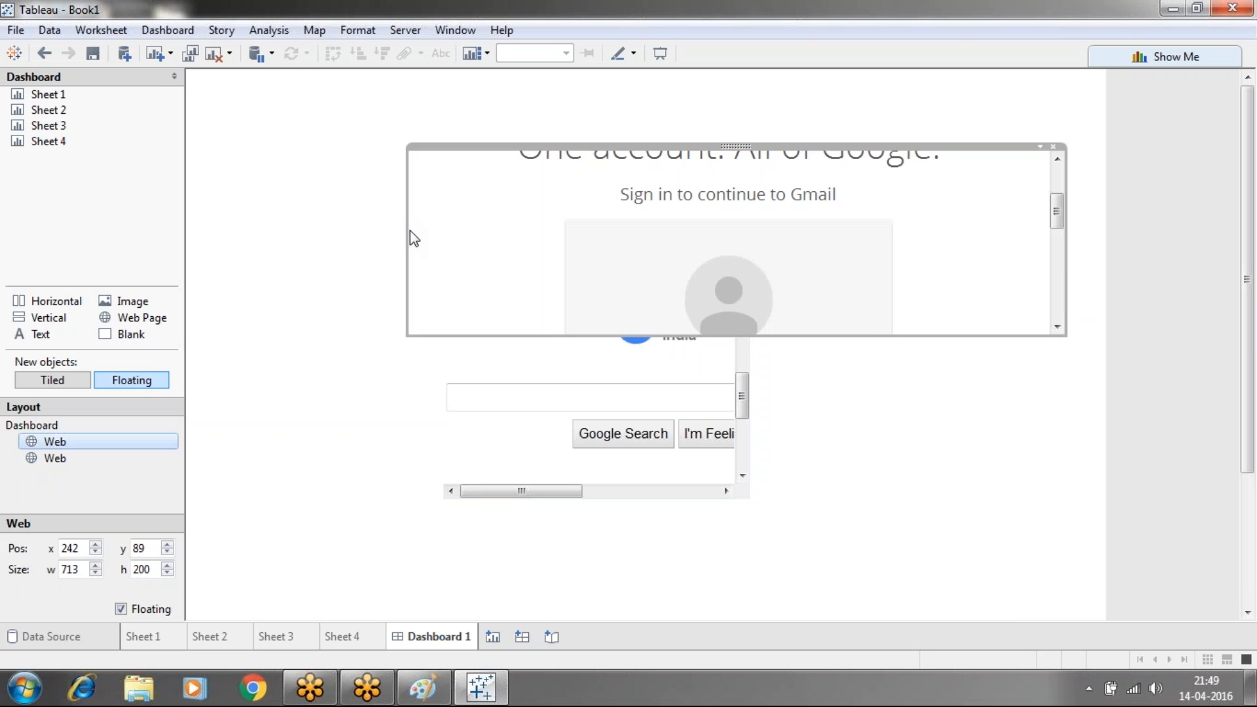
pyautogui.moveTo(410, 239); pyautogui.dragTo(218, 227)
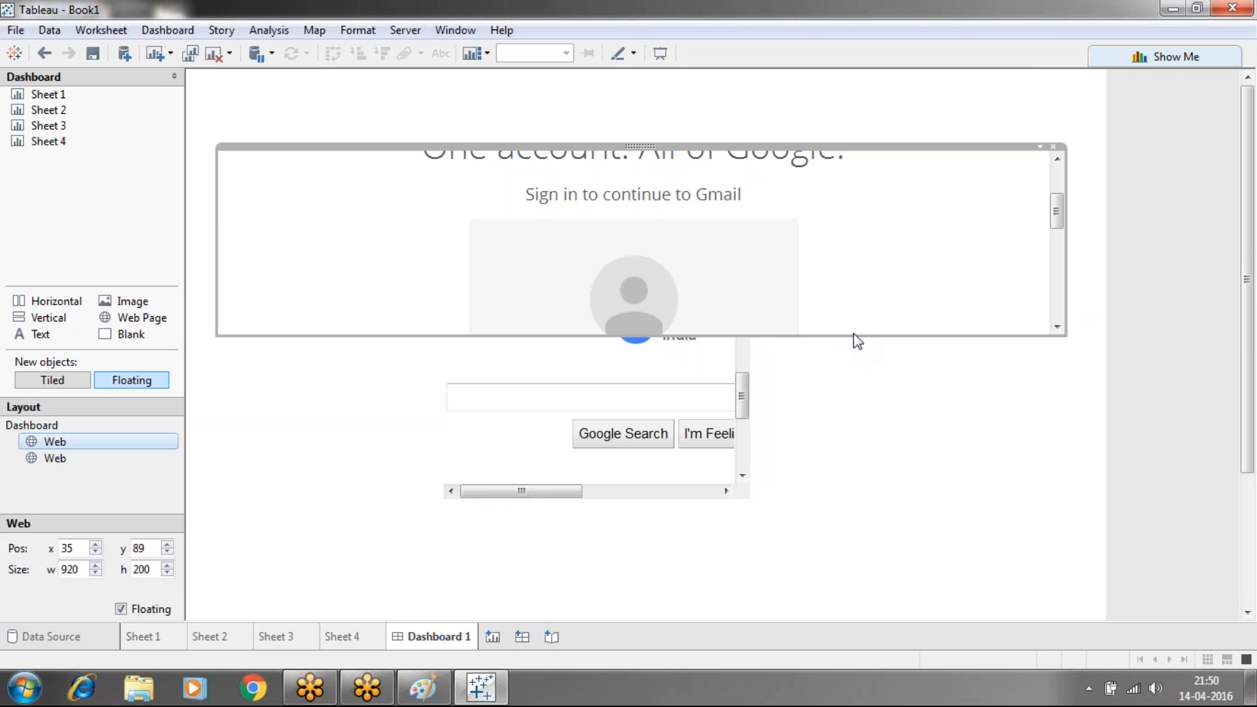
pyautogui.moveTo(854, 336); pyautogui.dragTo(906, 579)
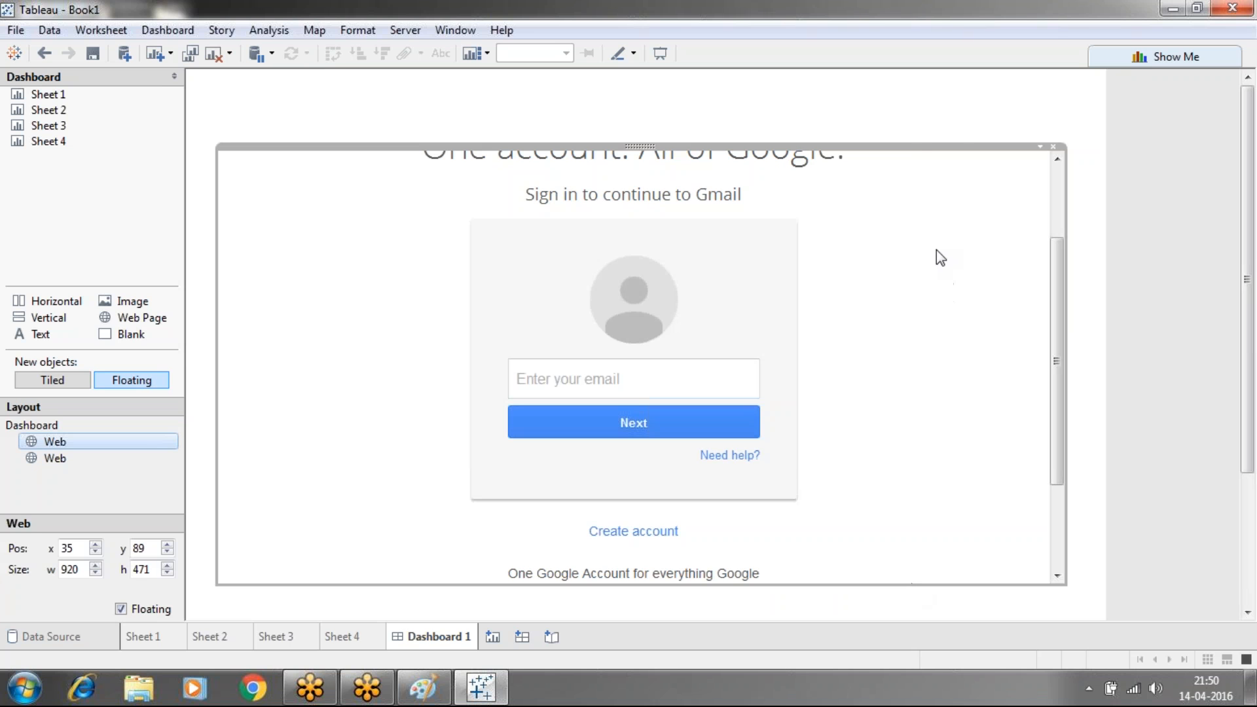
pyautogui.moveTo(916, 146); pyautogui.dragTo(888, 71)
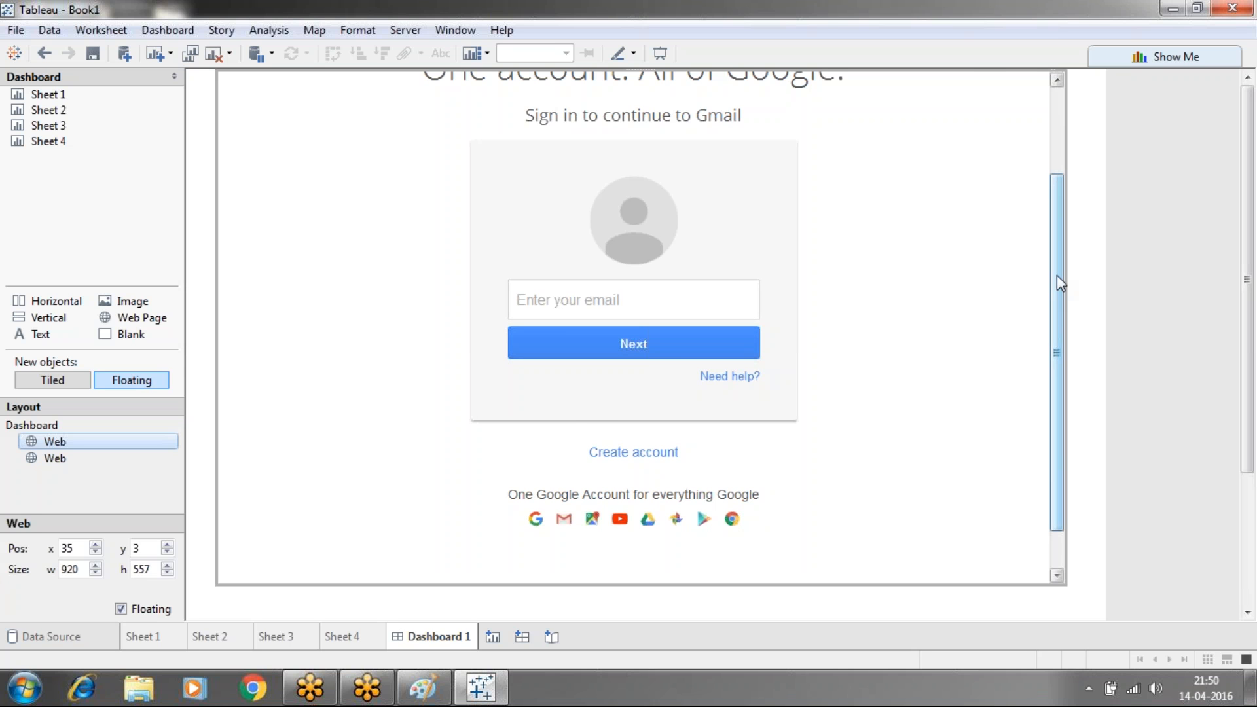
pyautogui.moveTo(1057, 275); pyautogui.dragTo(1054, 185)
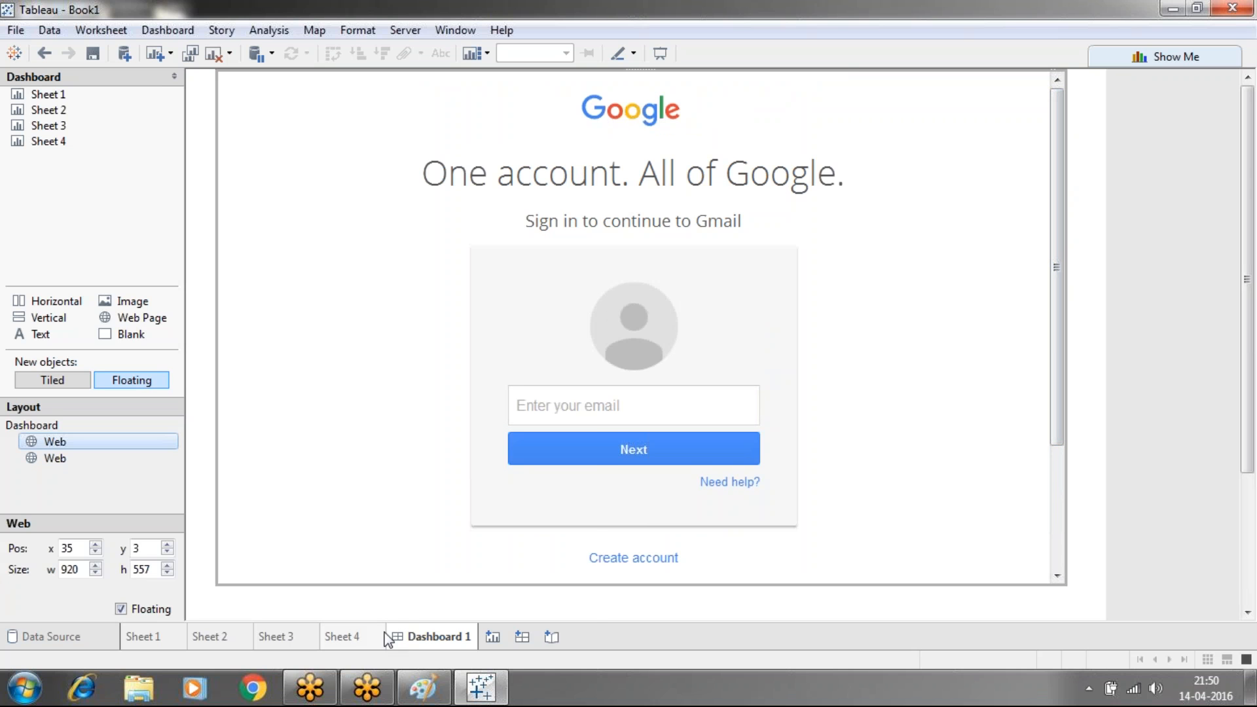
# Delete the web-page Dashboard 1 and create a new empty dashboard
pyautogui.rightClick(429, 633)
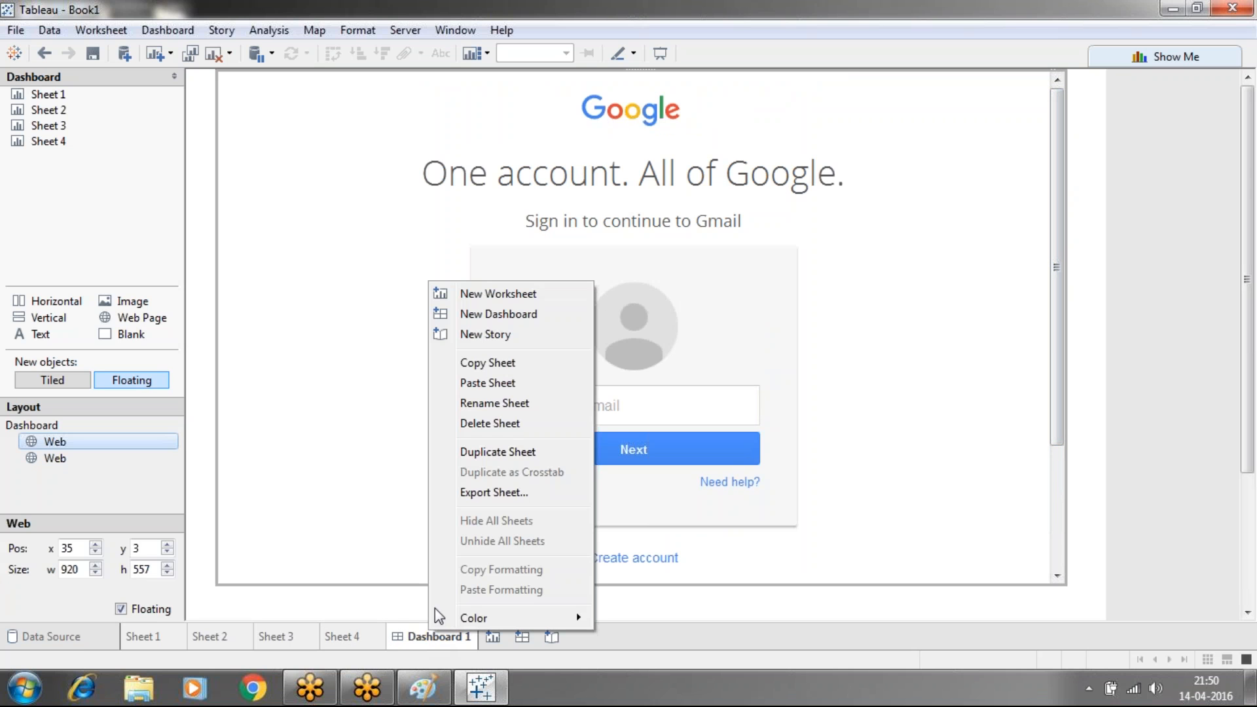
pyautogui.click(466, 422)
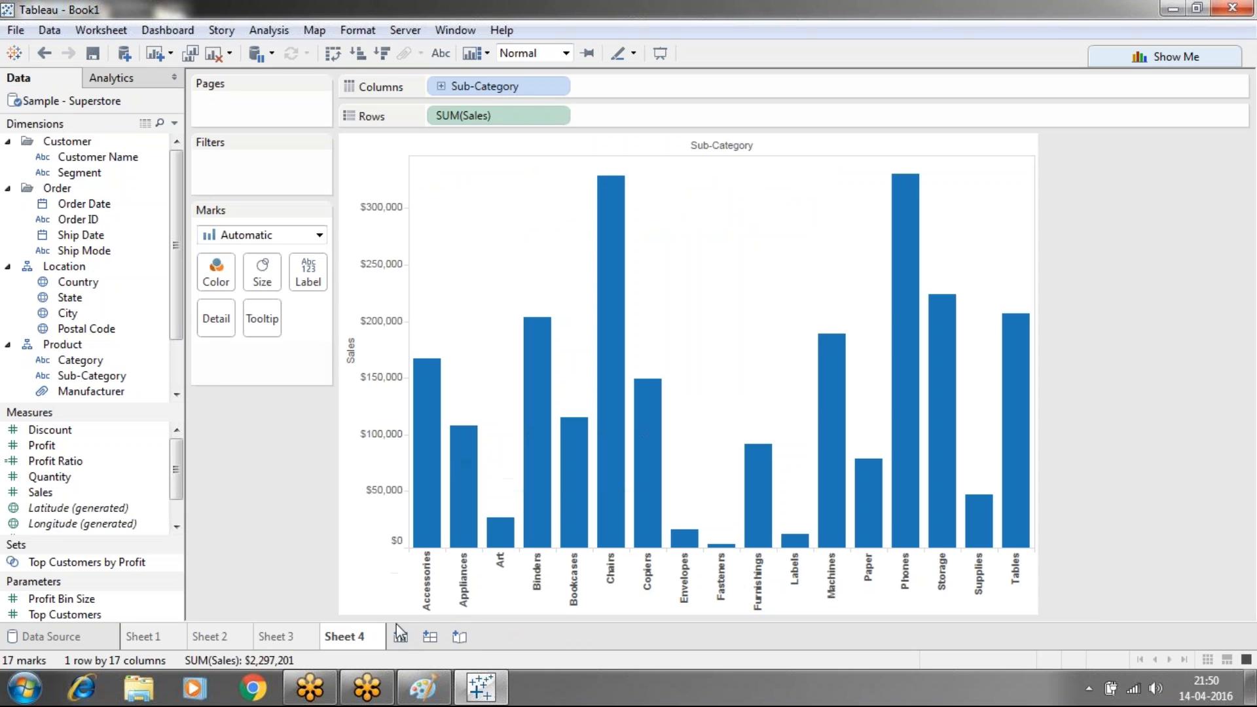
pyautogui.click(429, 638)
# Place Sheets 1–4 in a 2×2 grid: state map, then the segment, category and sub-category charts
pyautogui.moveTo(47, 110)
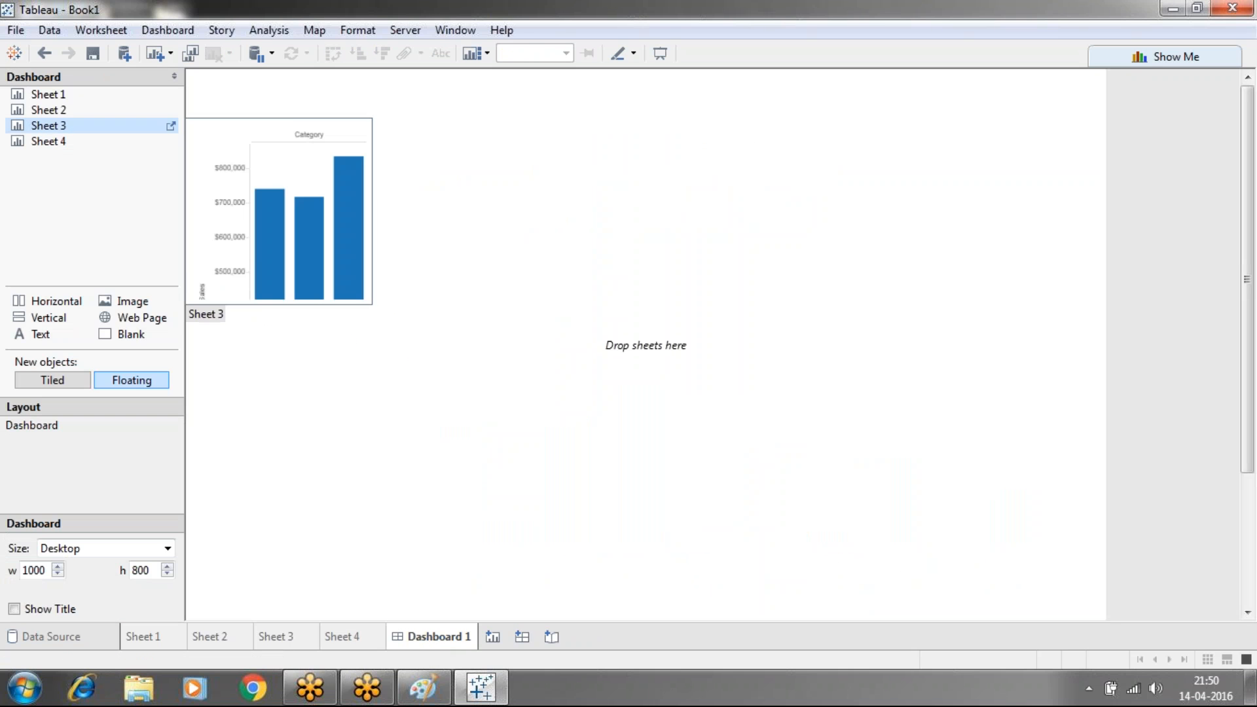
pyautogui.moveTo(41, 92); pyautogui.dragTo(249, 114)
pyautogui.moveTo(76, 109); pyautogui.dragTo(739, 125)
pyautogui.moveTo(49, 125); pyautogui.dragTo(265, 433)
pyautogui.moveTo(30, 147); pyautogui.dragTo(727, 400)
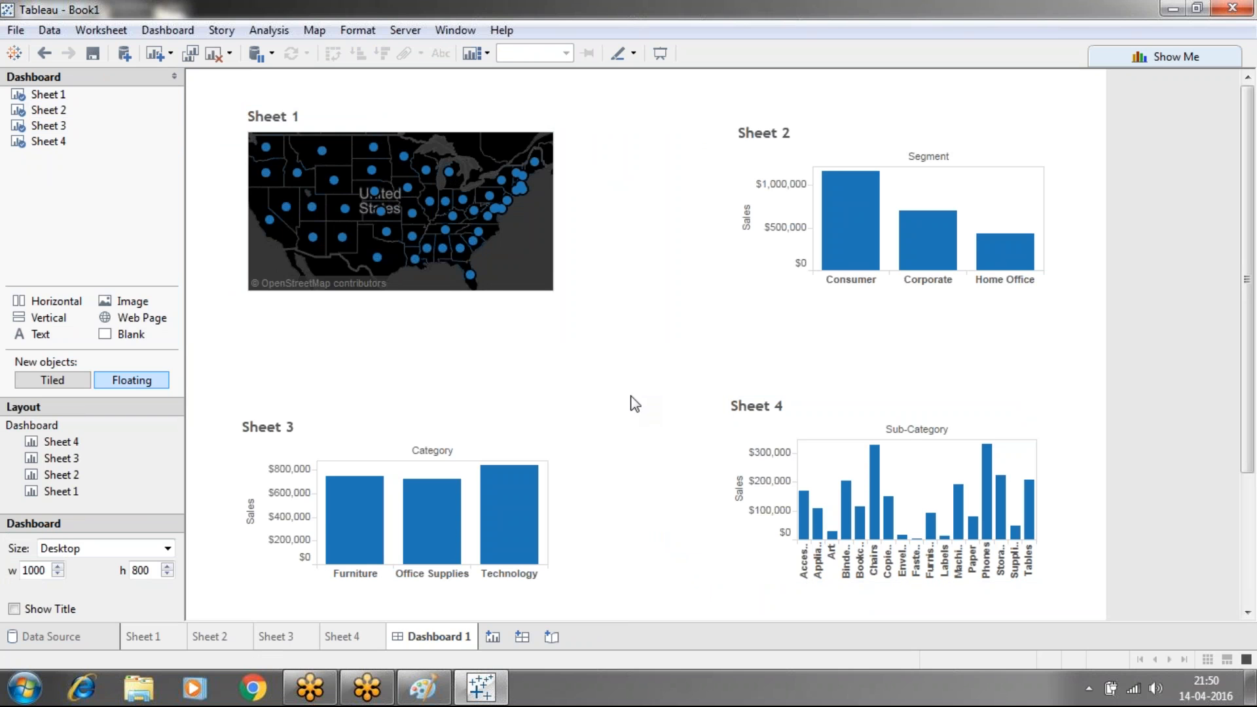
# Resize the Sheet 4 sub-category chart to width 350 and height 300
pyautogui.click(49, 447)
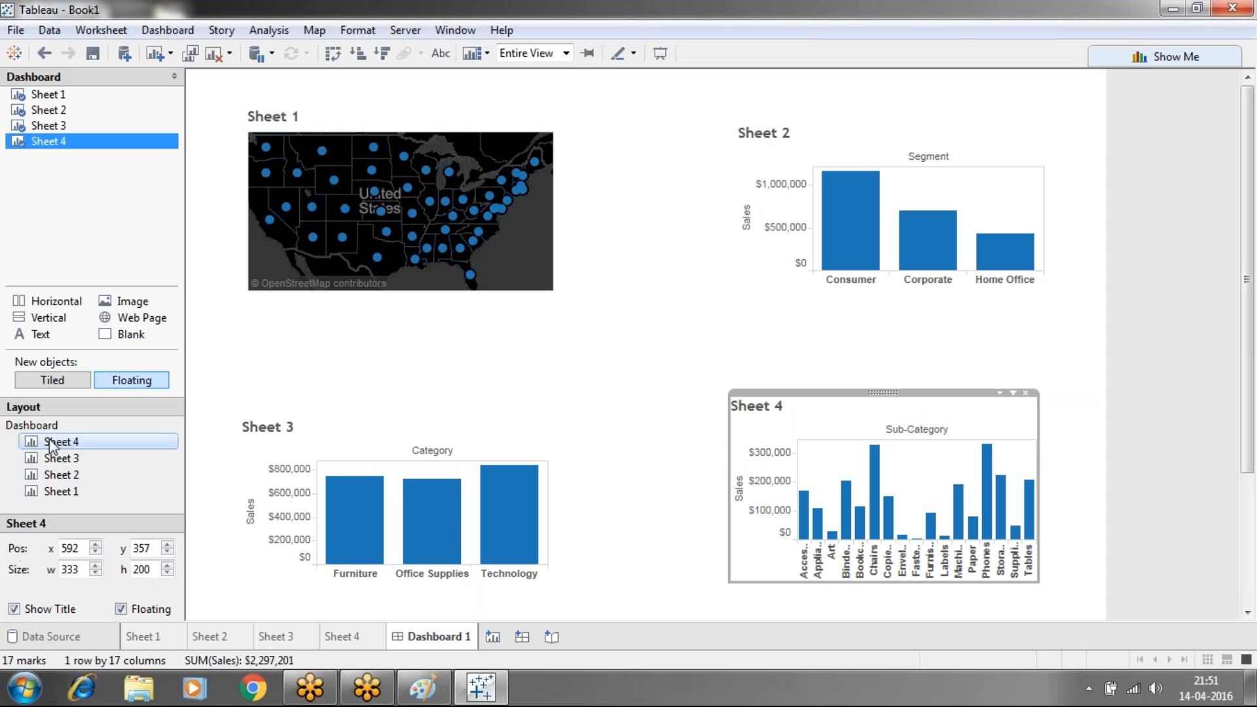
pyautogui.click(83, 569)
pyautogui.press('BackSpace')
pyautogui.press('BackSpace')
pyautogui.write('50')
pyautogui.press('Return')
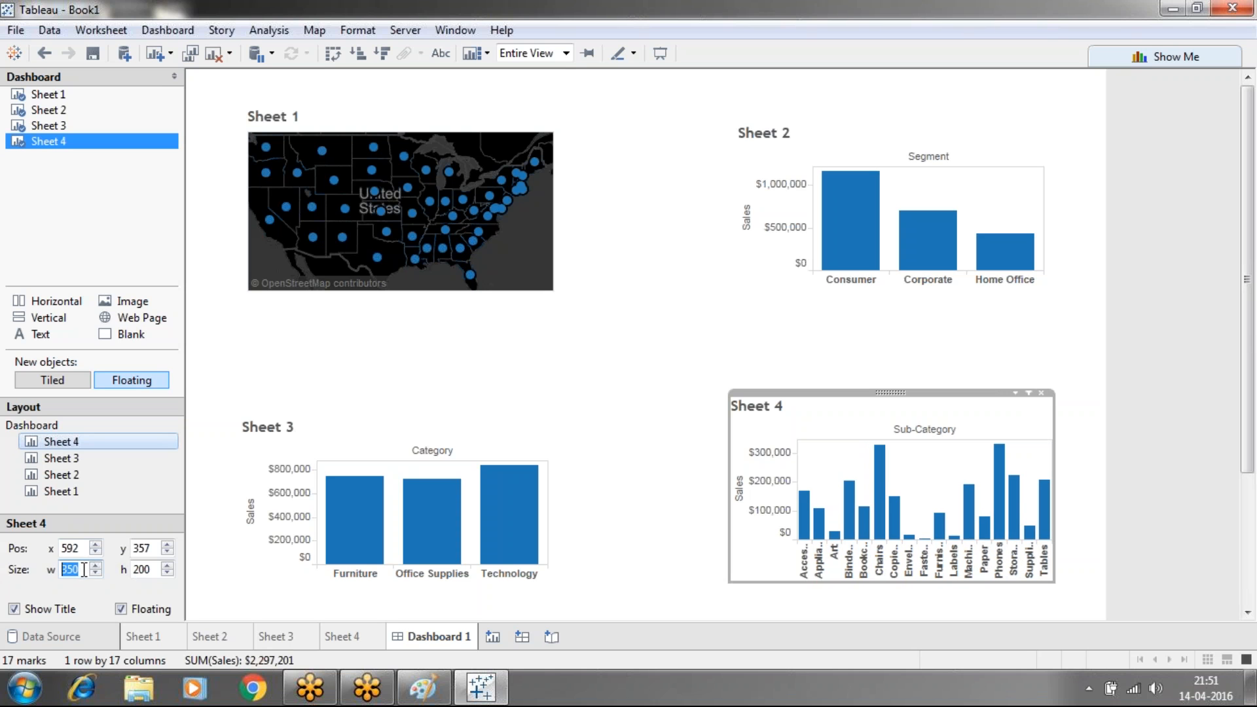
pyautogui.click(153, 569)
pyautogui.press('BackSpace')
pyautogui.write('300')
pyautogui.press('Return')
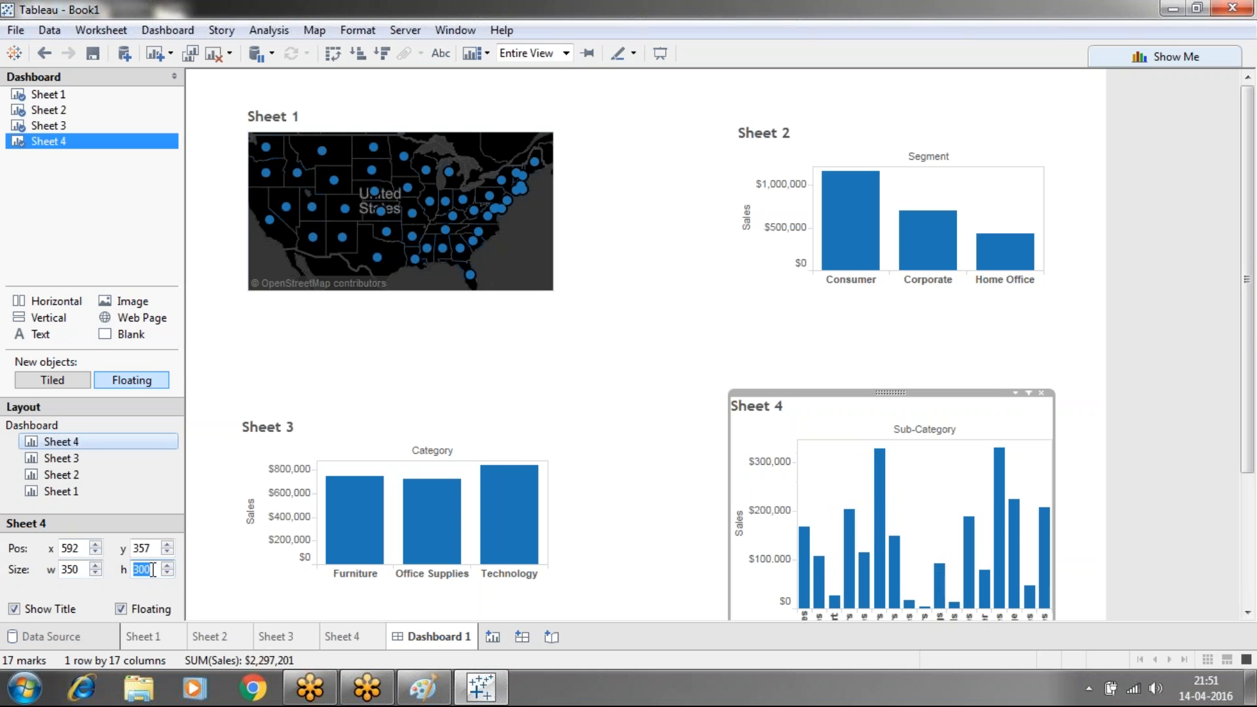
pyautogui.click(583, 513)
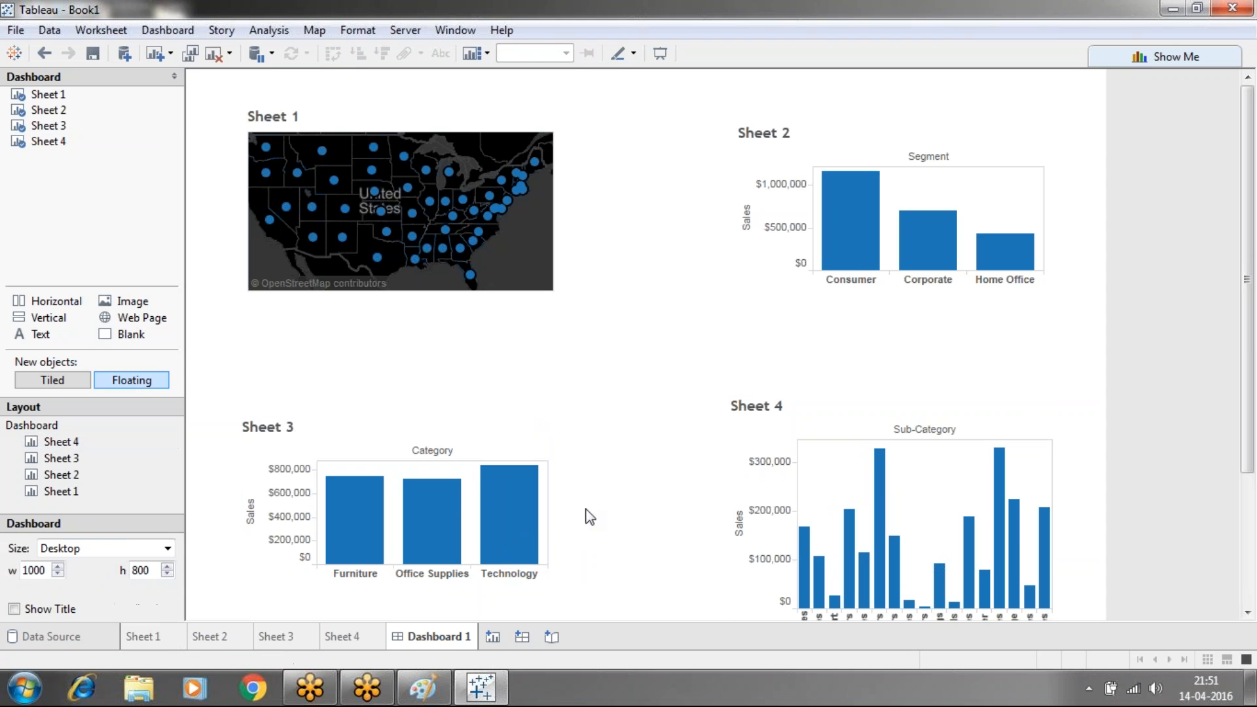
# Resize the Sheet 3 category chart to width 350 and height 300
pyautogui.click(70, 459)
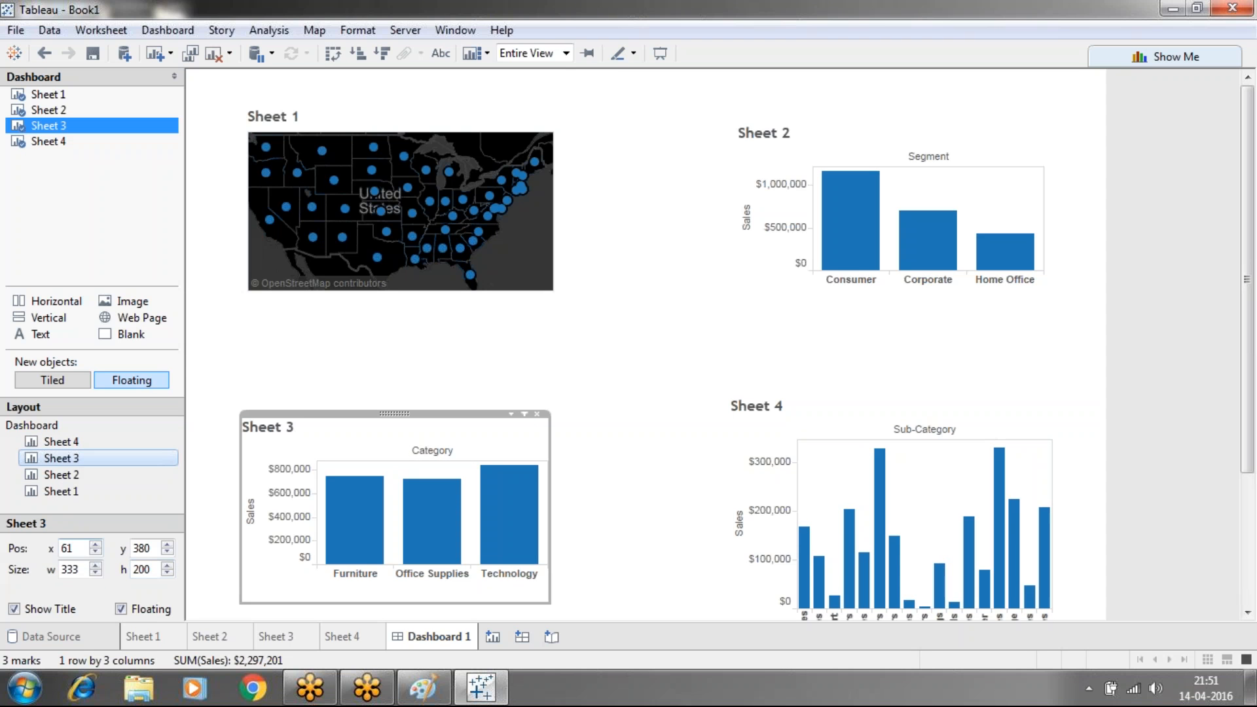
pyautogui.click(79, 570)
pyautogui.doubleClick(80, 570)
pyautogui.press('Return')
pyautogui.click(153, 570)
pyautogui.press('BackSpace')
pyautogui.press('BackSpace')
pyautogui.write('300')
pyautogui.press('Return')
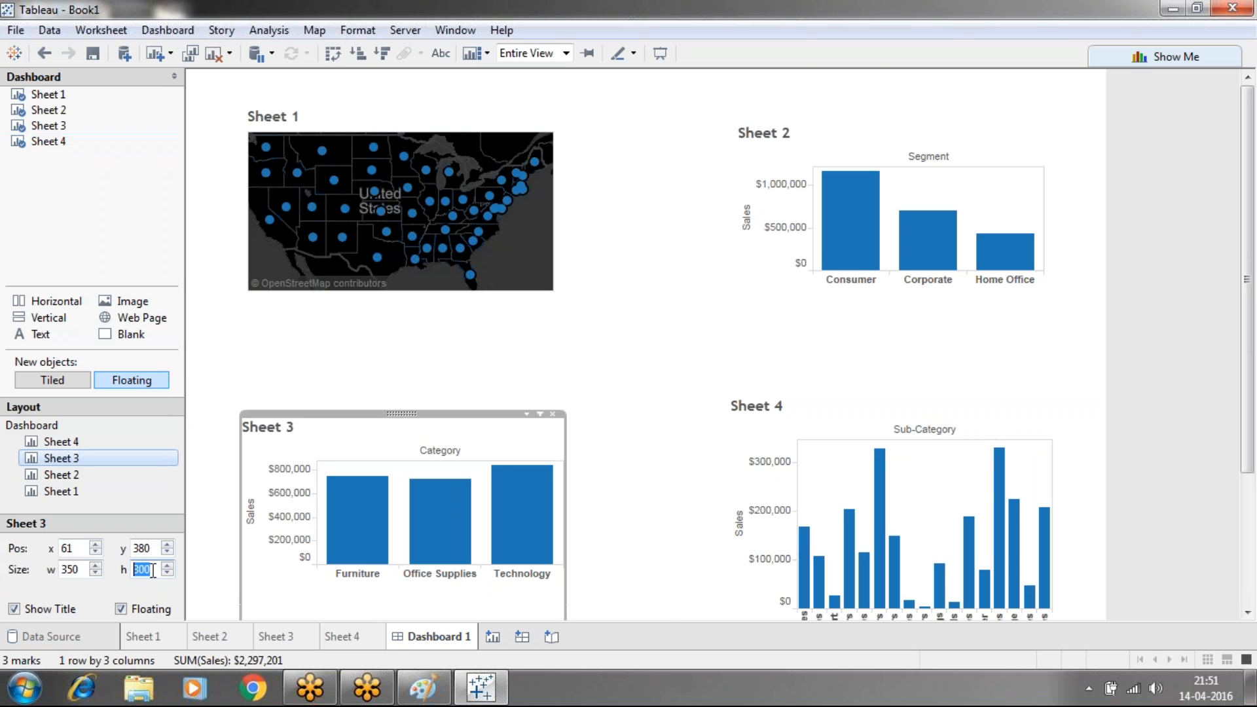
pyautogui.click(591, 547)
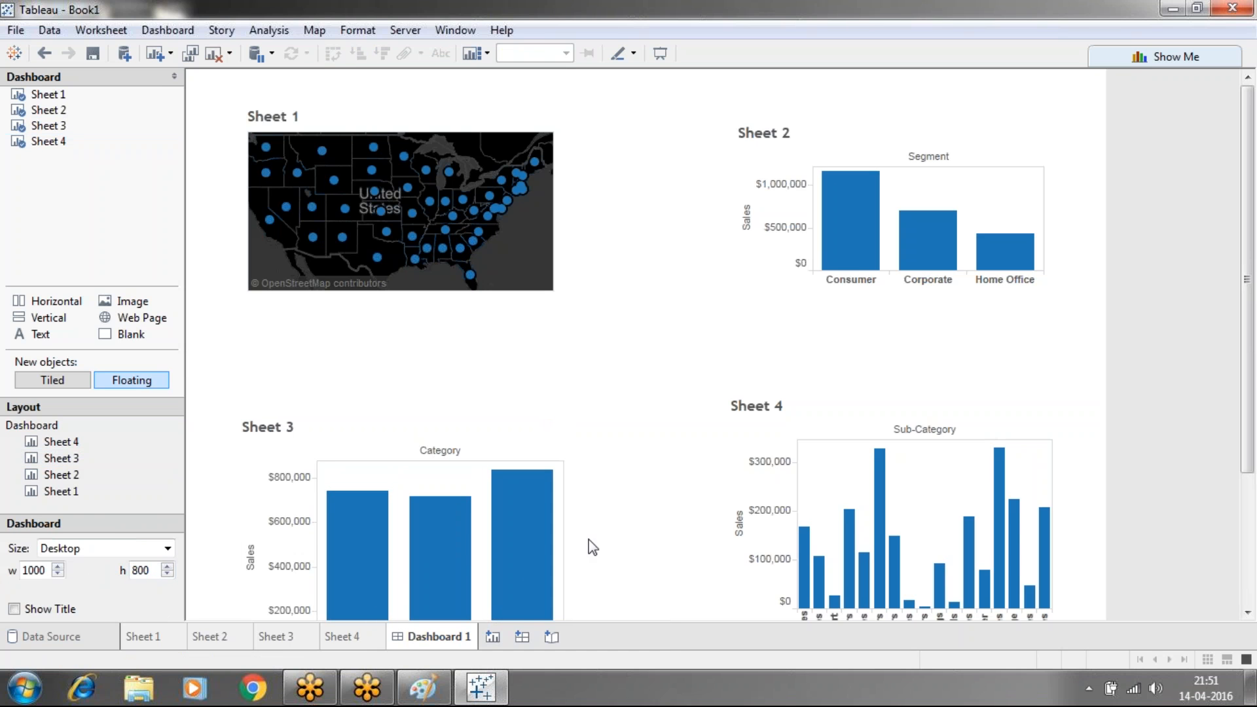
# Extend the Sheet 2 segment chart upward and leftward to make it taller and wider
pyautogui.moveTo(1251, 335)
pyautogui.mouseDown()
pyautogui.moveTo(1247, 496)
pyautogui.moveTo(1244, 335)
pyautogui.mouseUp()
pyautogui.click(921, 132)
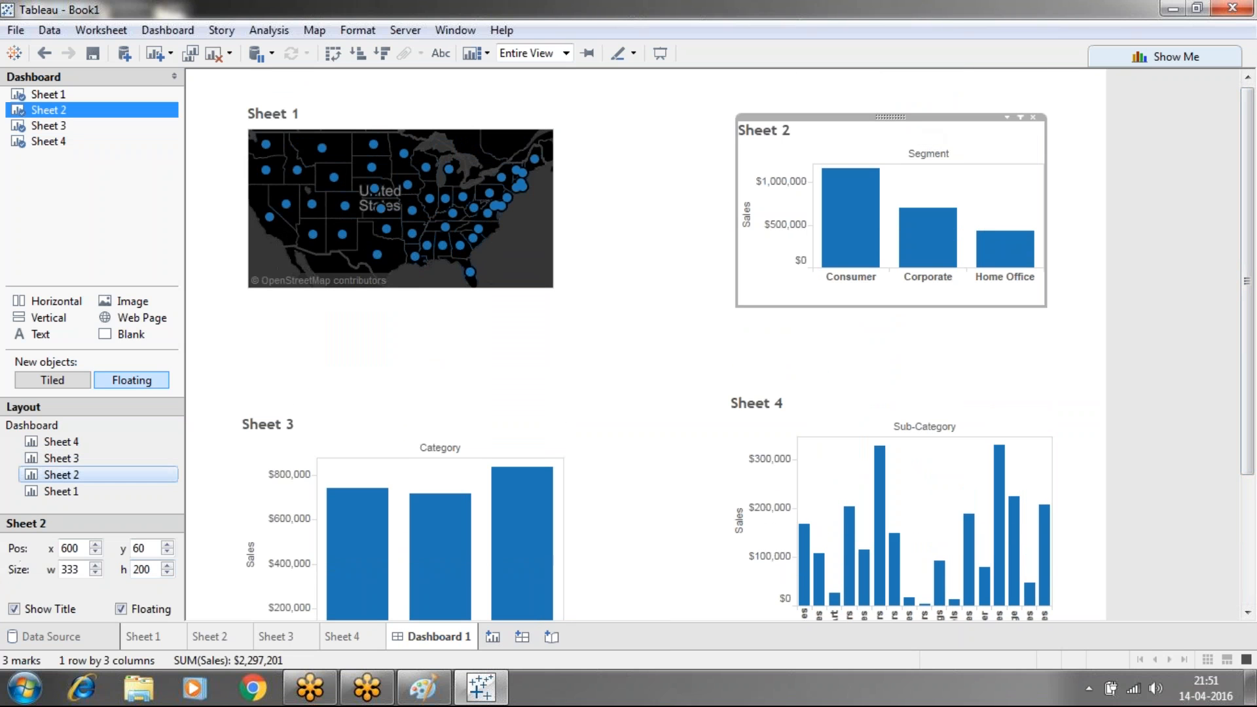
pyautogui.moveTo(917, 118); pyautogui.dragTo(910, 84)
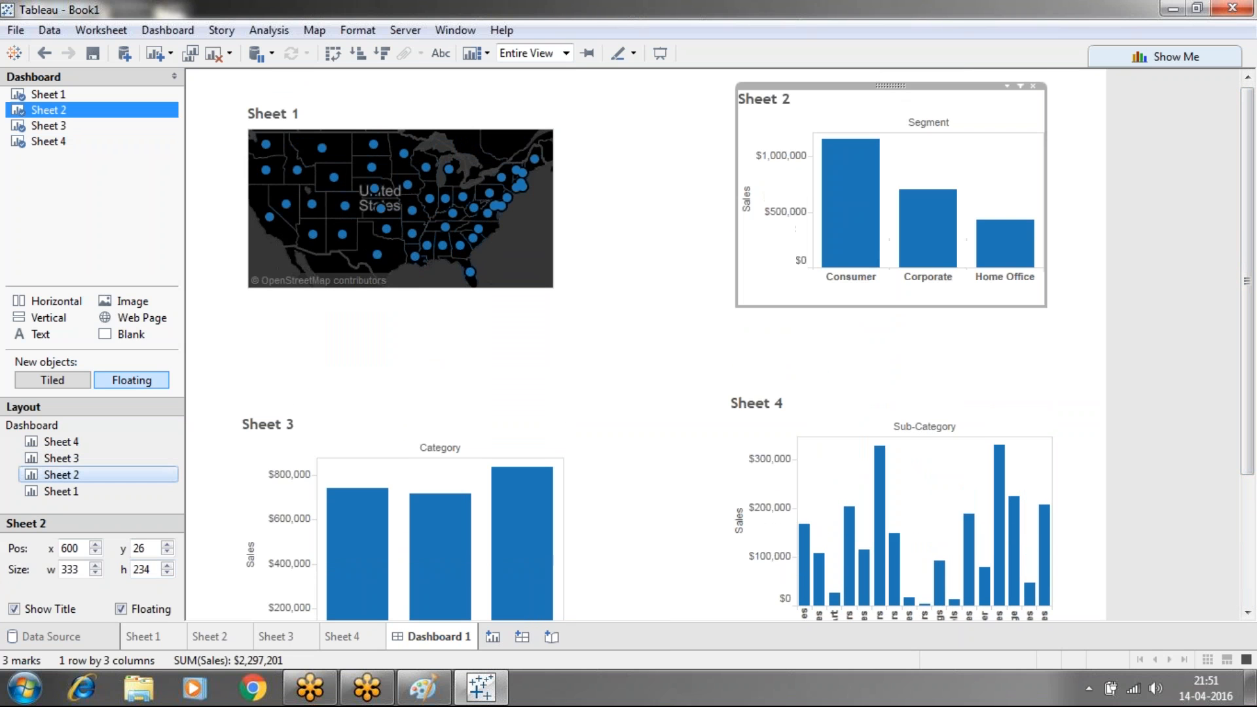
pyautogui.moveTo(734, 156); pyautogui.dragTo(670, 166)
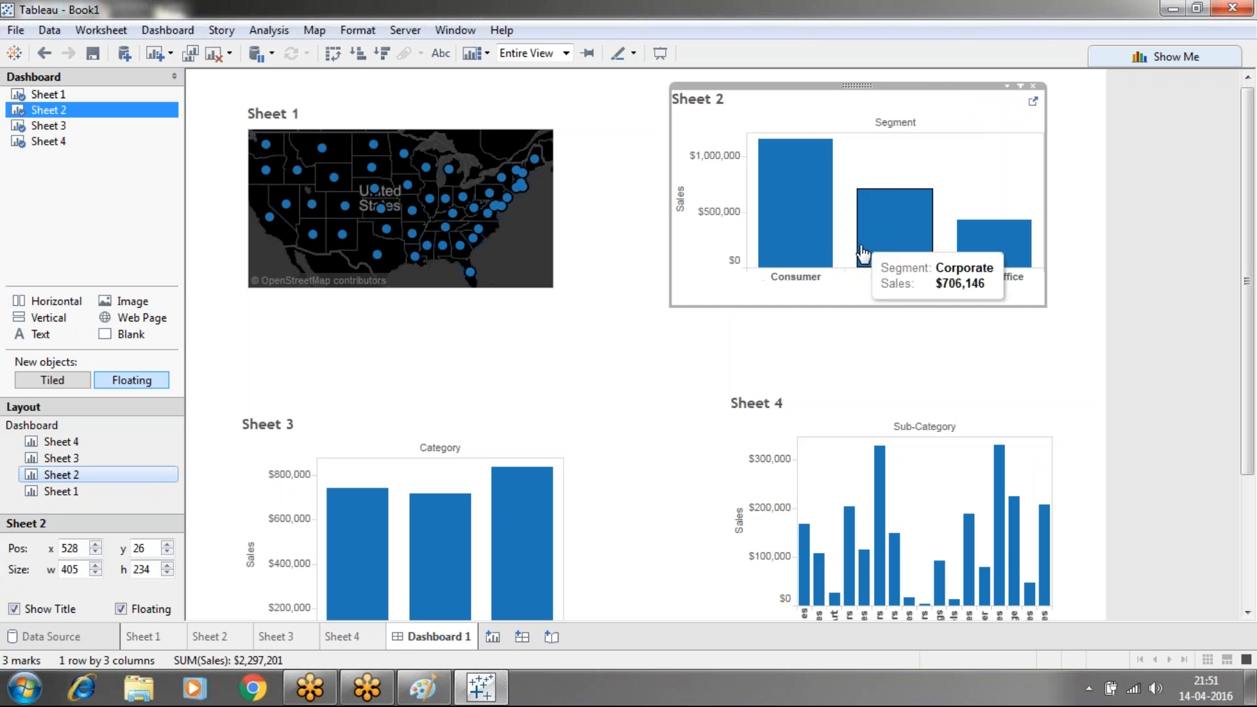
# Widen the Sheet 1 map to the right and make it taller, undoing an accidental map zoom
pyautogui.click(487, 212)
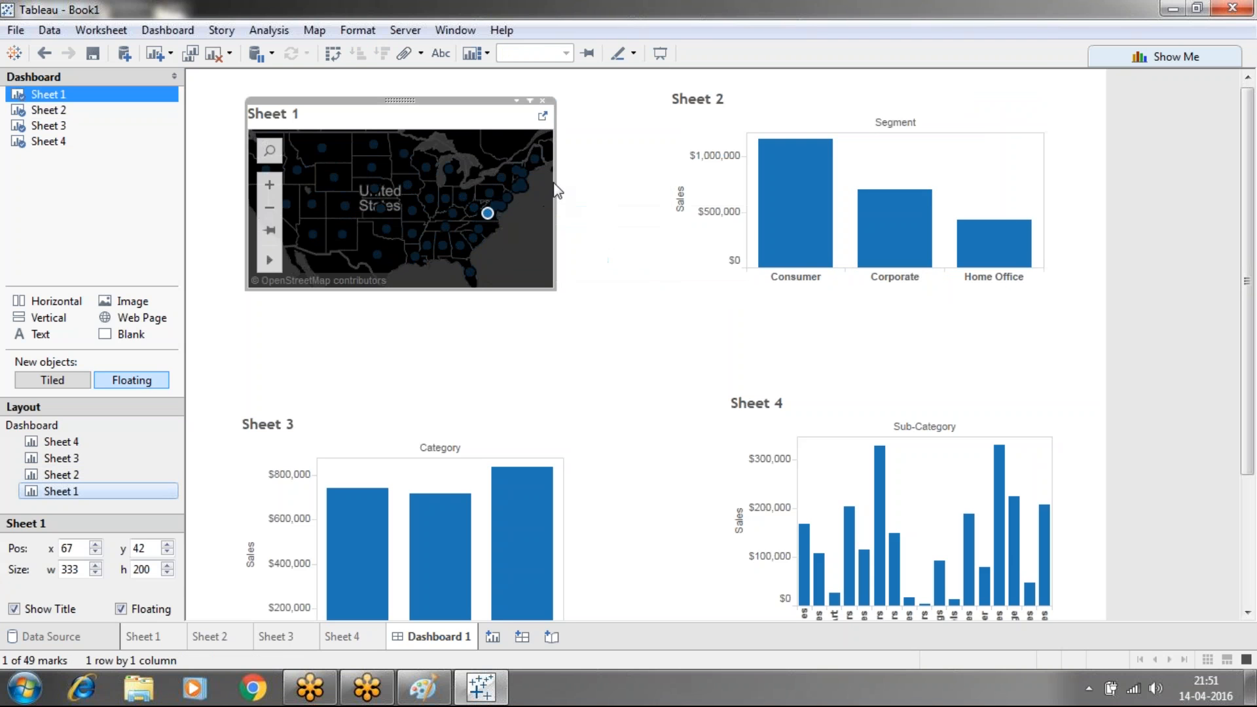
pyautogui.moveTo(556, 184); pyautogui.dragTo(629, 200)
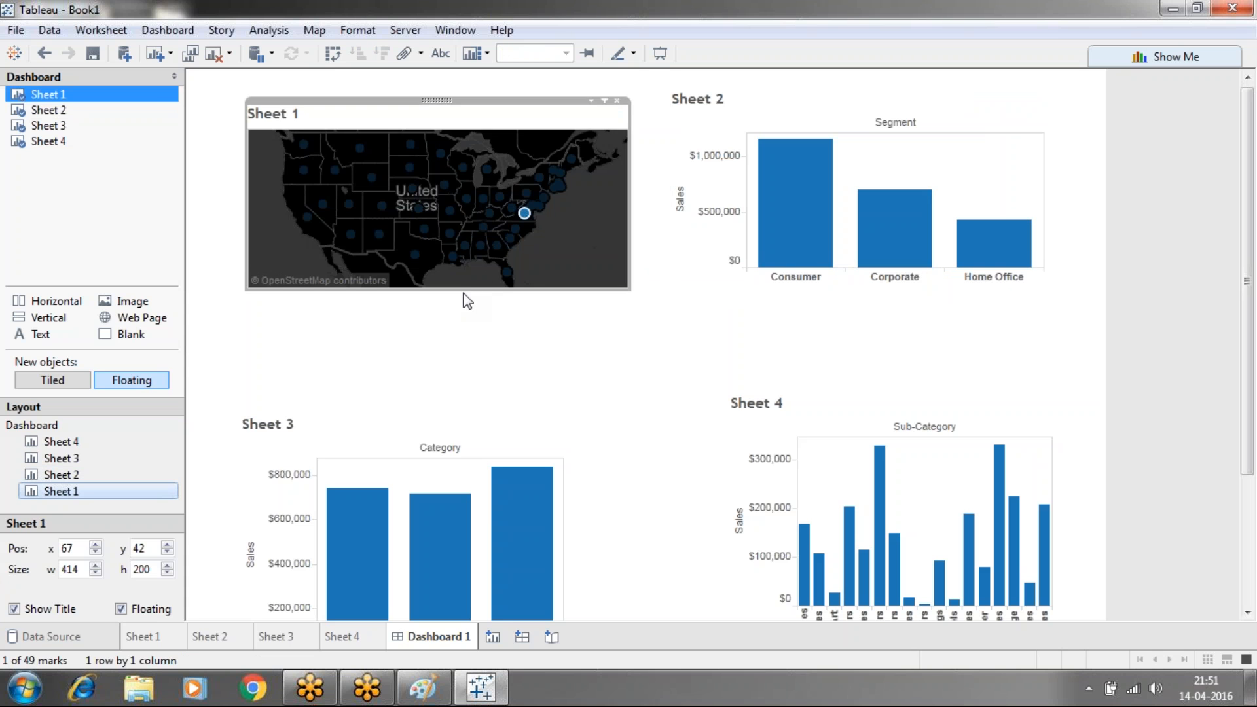
pyautogui.moveTo(463, 293); pyautogui.dragTo(477, 359)
pyautogui.click(665, 355)
pyautogui.click(612, 329)
pyautogui.scroll(1, 611, 328)
pyautogui.hotkey('ctrl', 'z')
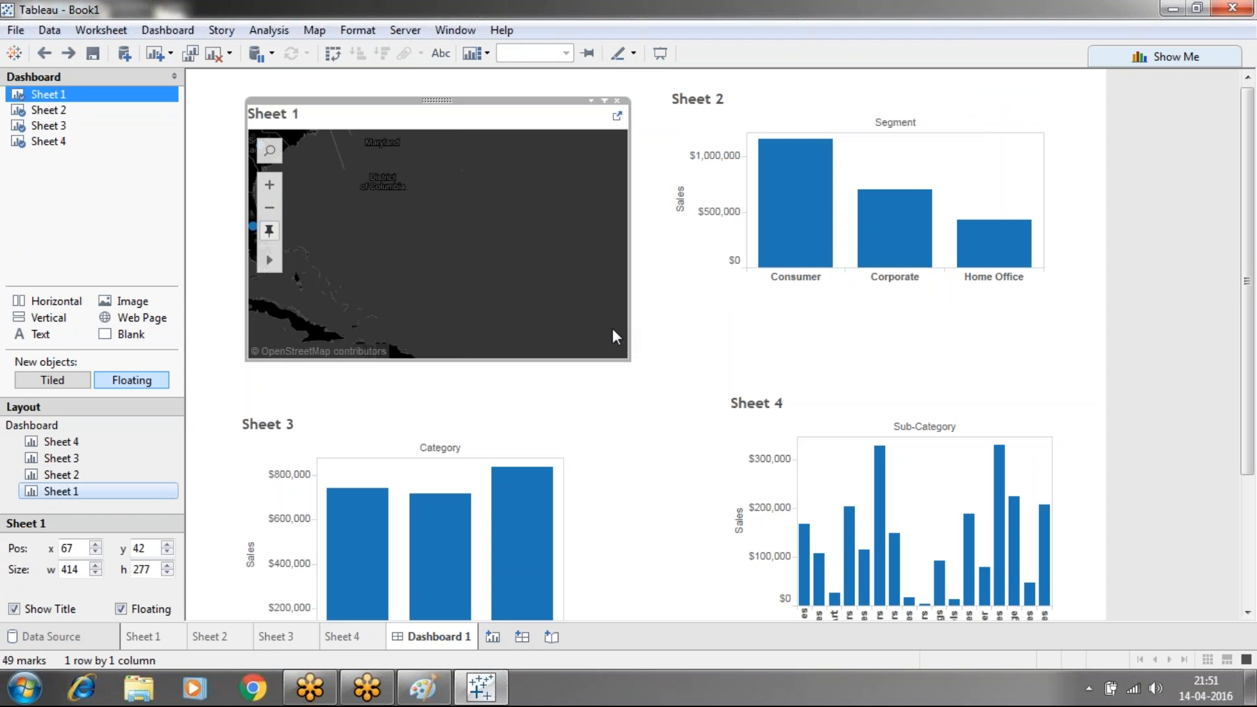
pyautogui.click(745, 340)
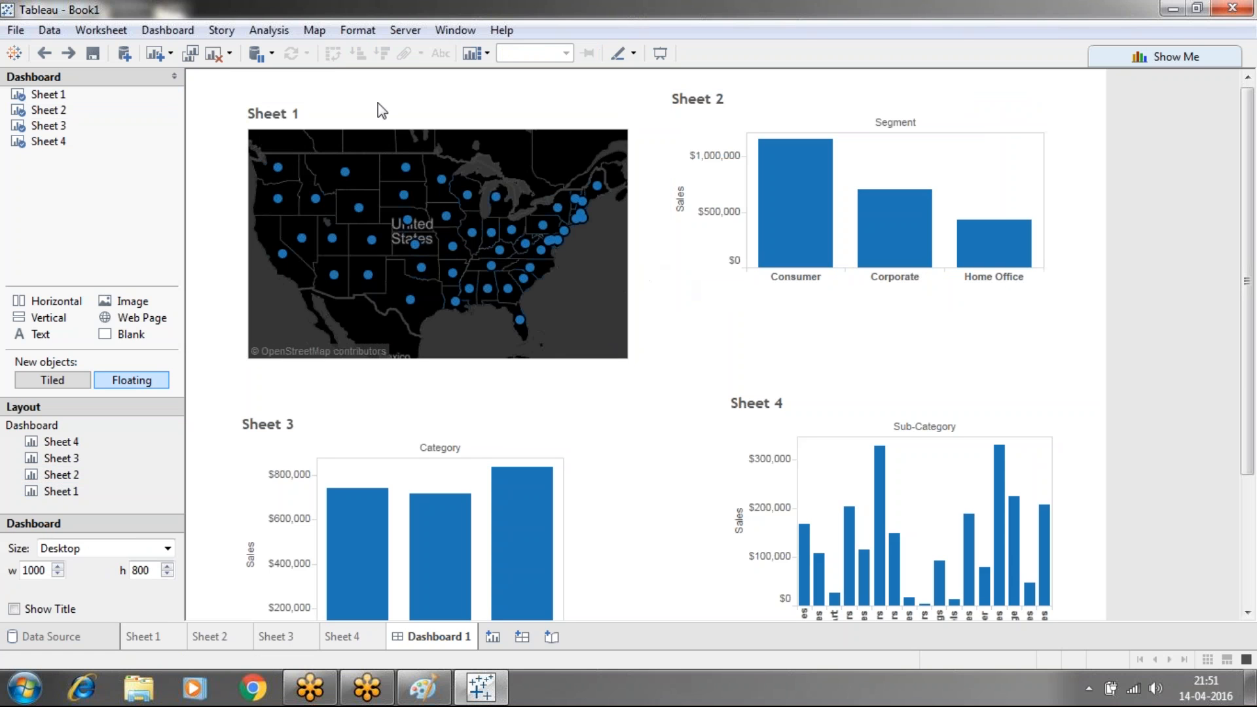
# Show a title on the Sheet 1 map worksheet reading 'statewise sales'
pyautogui.click(157, 638)
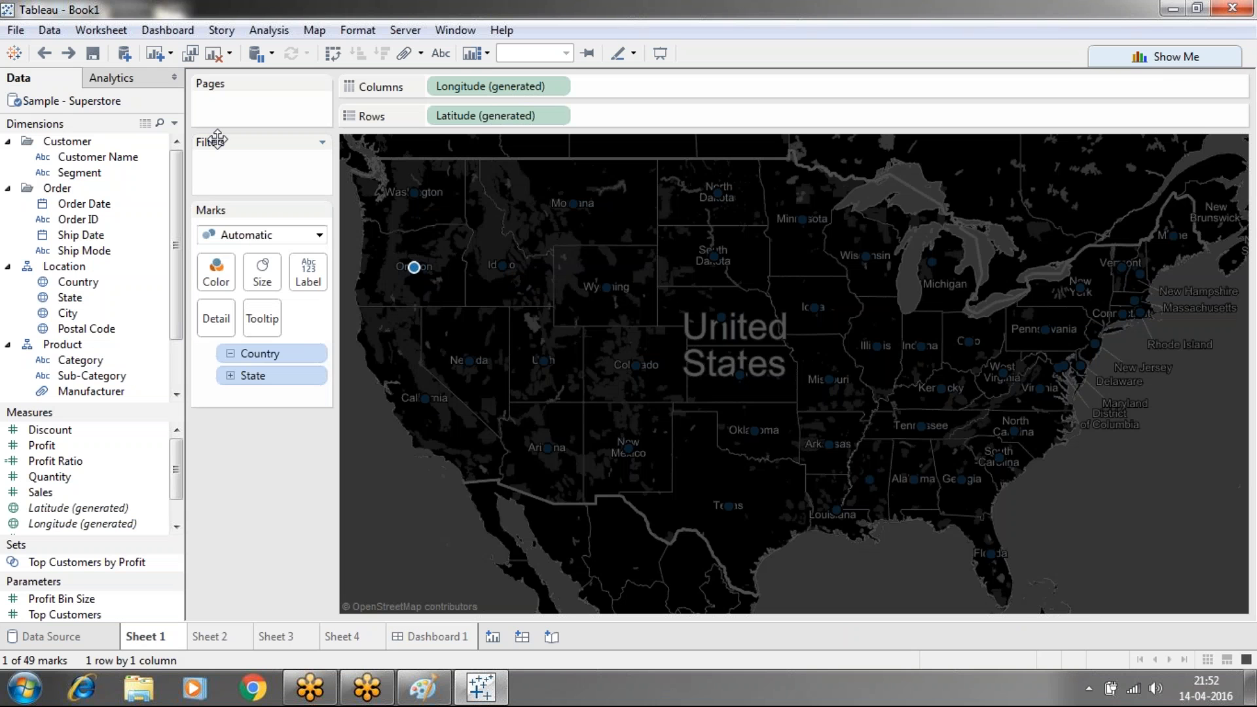
pyautogui.click(115, 33)
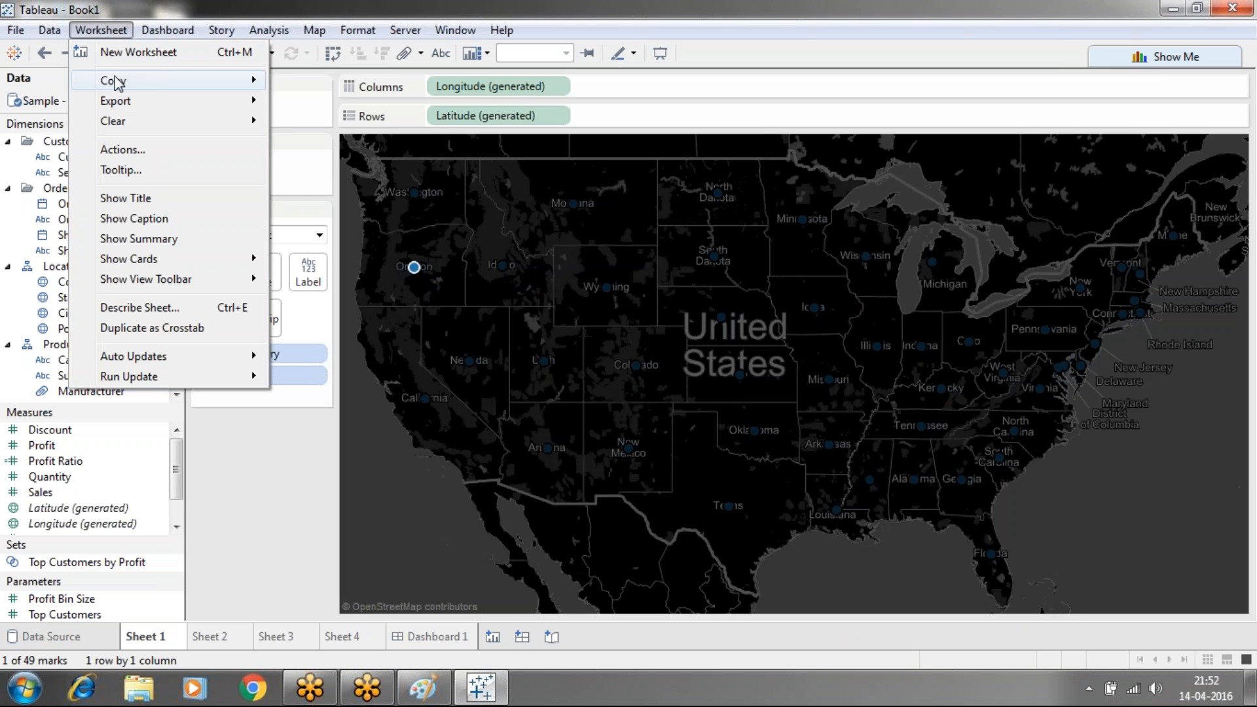
pyautogui.click(135, 198)
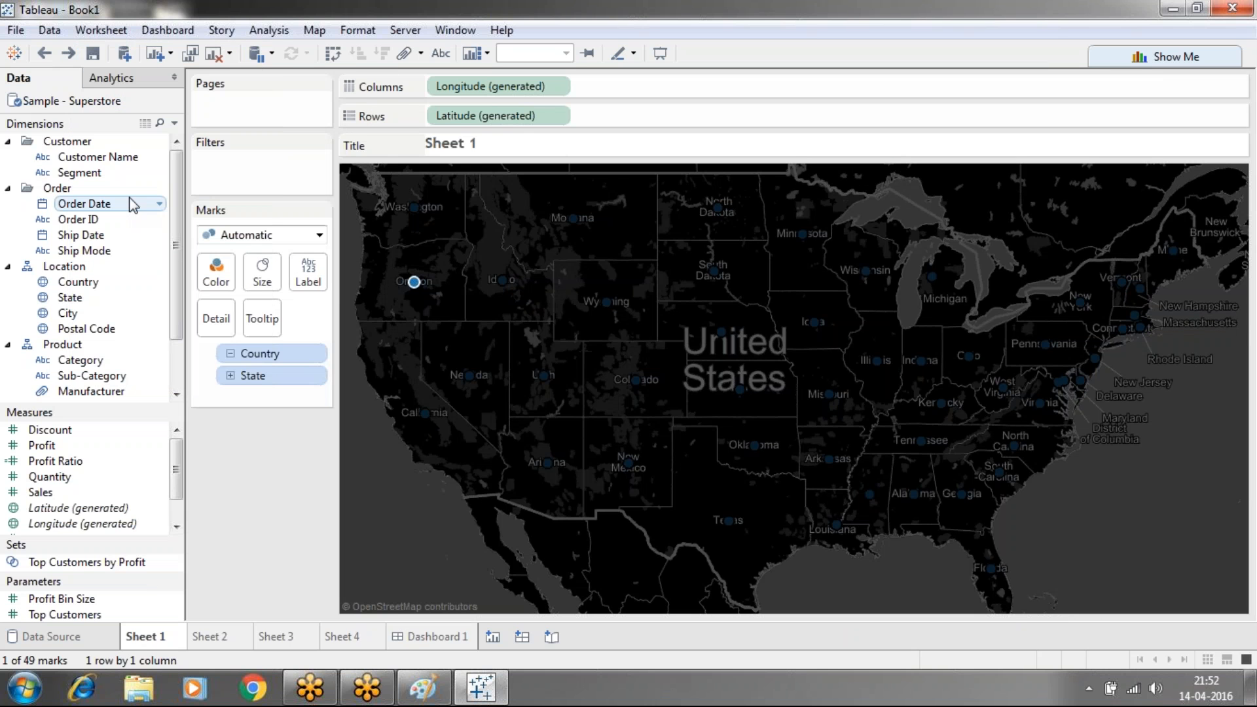
pyautogui.doubleClick(543, 150)
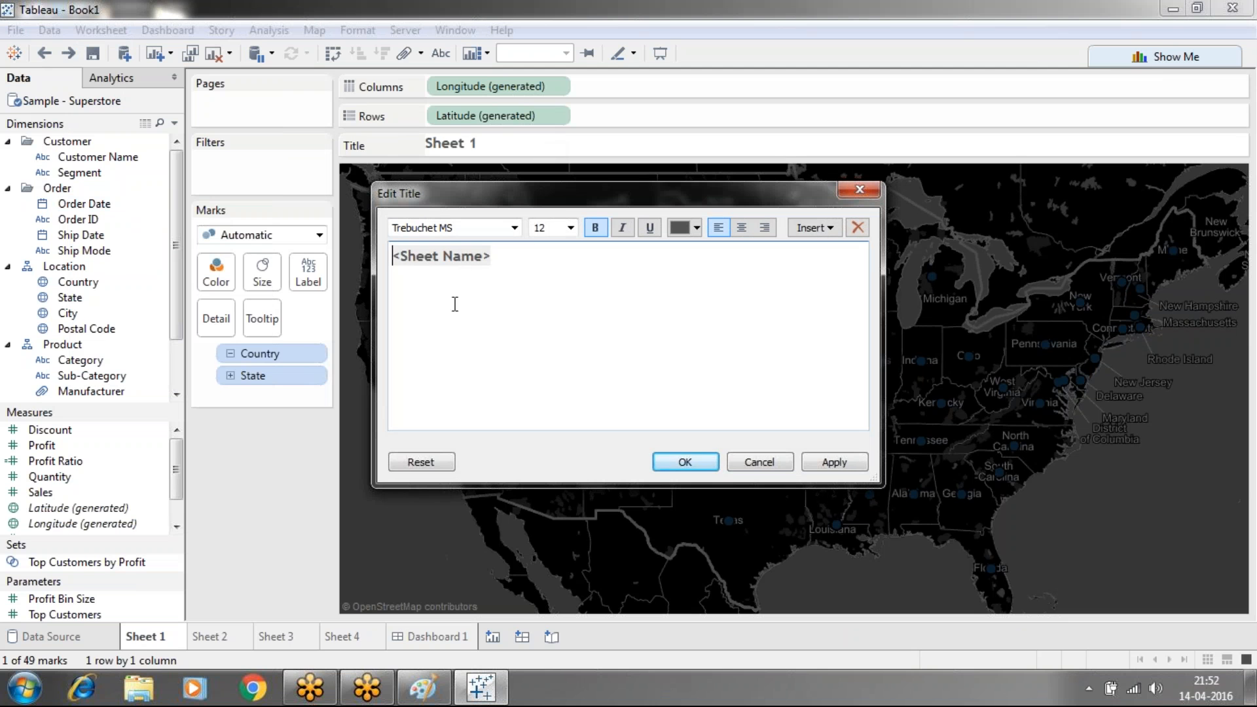
pyautogui.moveTo(490, 256); pyautogui.dragTo(389, 262)
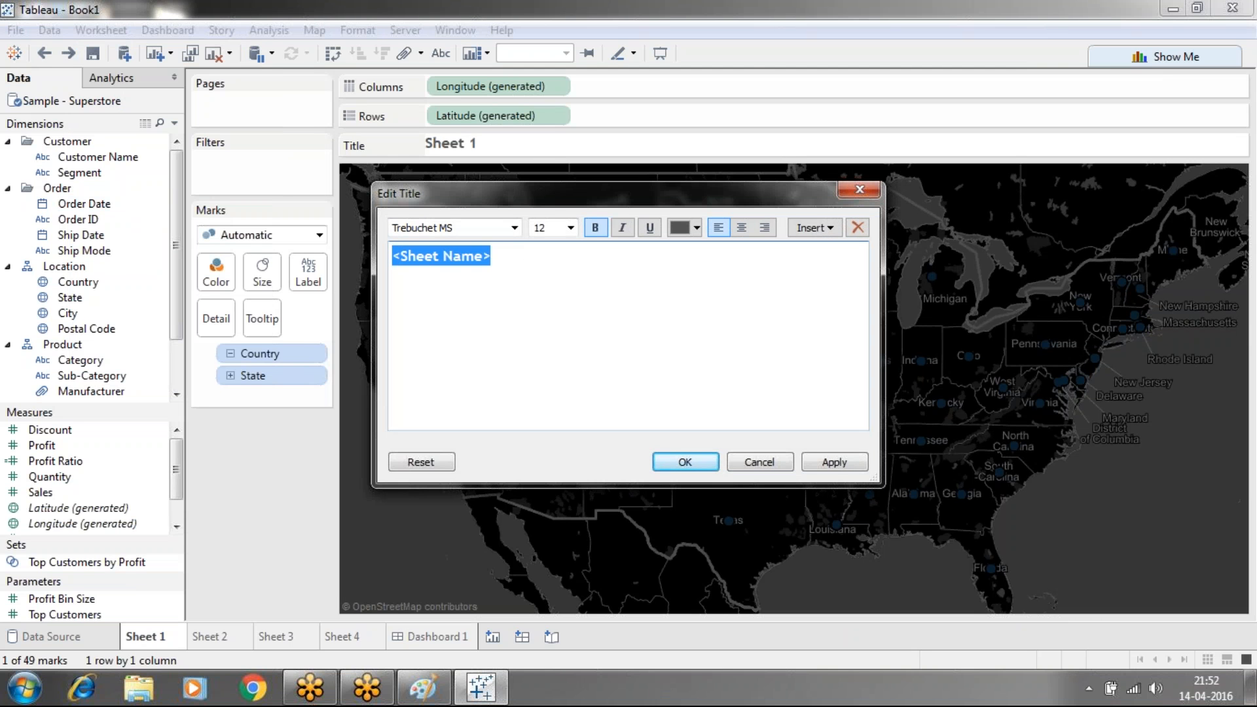
pyautogui.write('statewi')
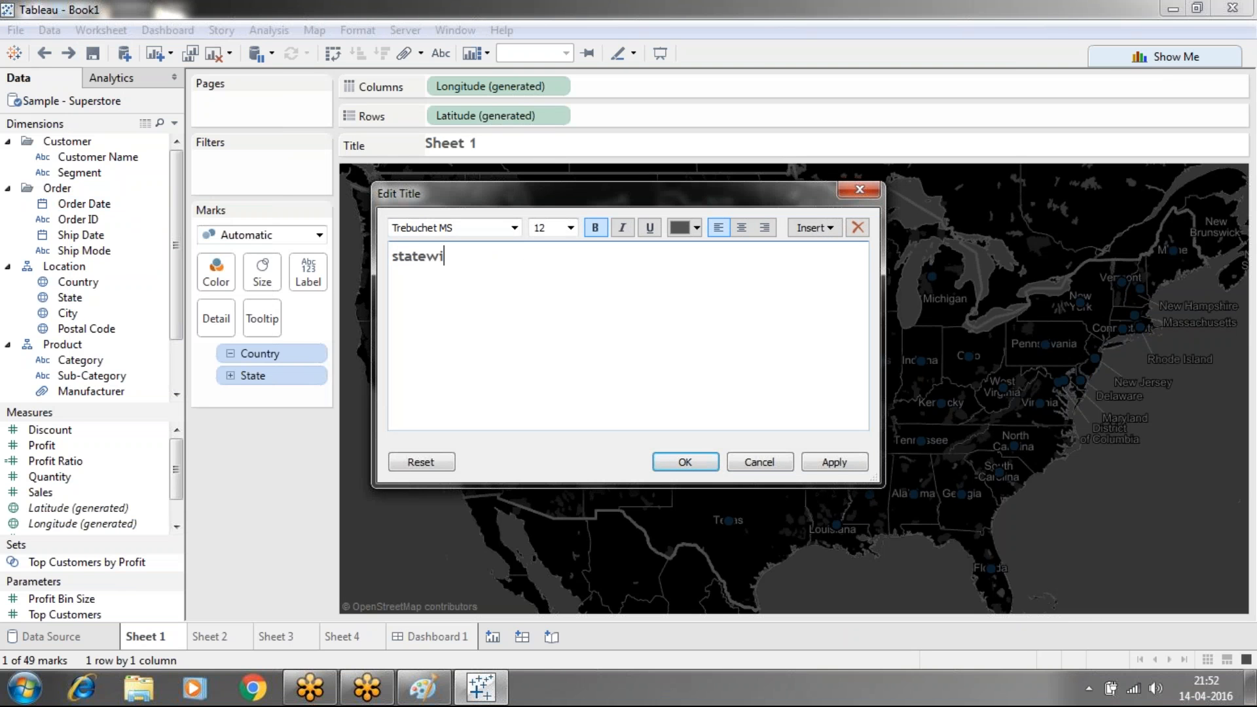
pyautogui.write('se sales')
pyautogui.click(701, 462)
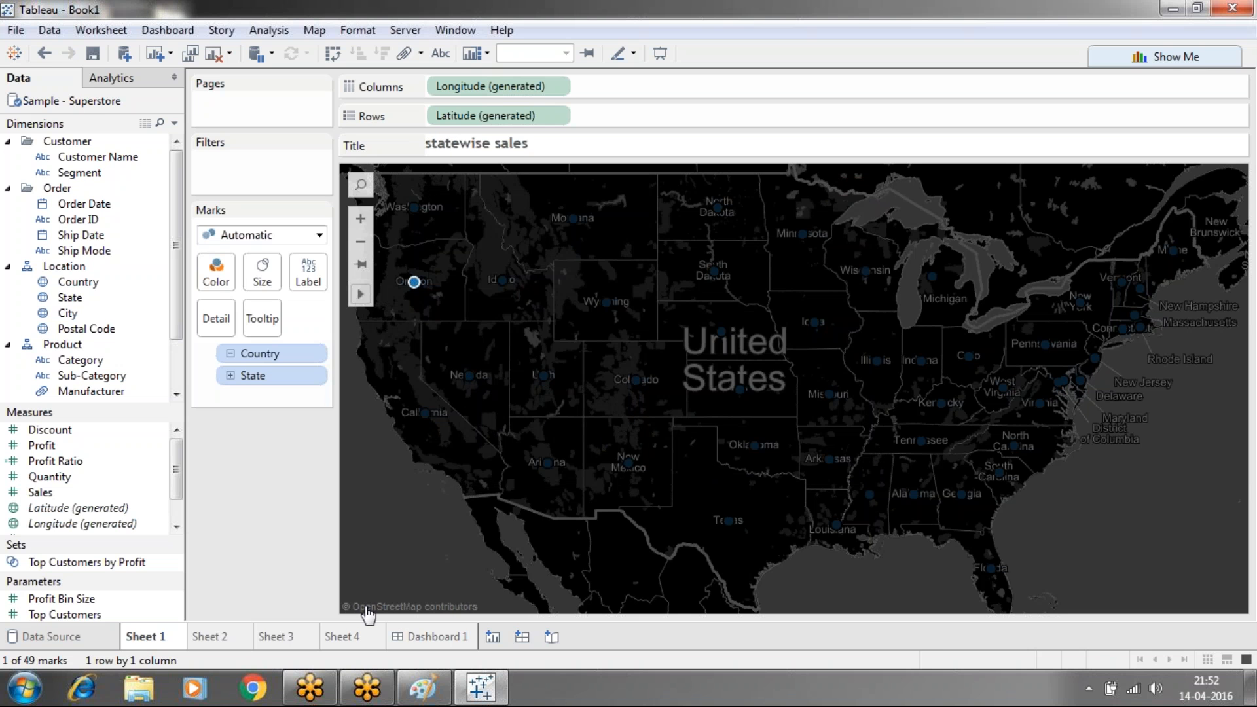
# Rename the Sheet 1 tab to 'statewise sales'
pyautogui.rightClick(157, 640)
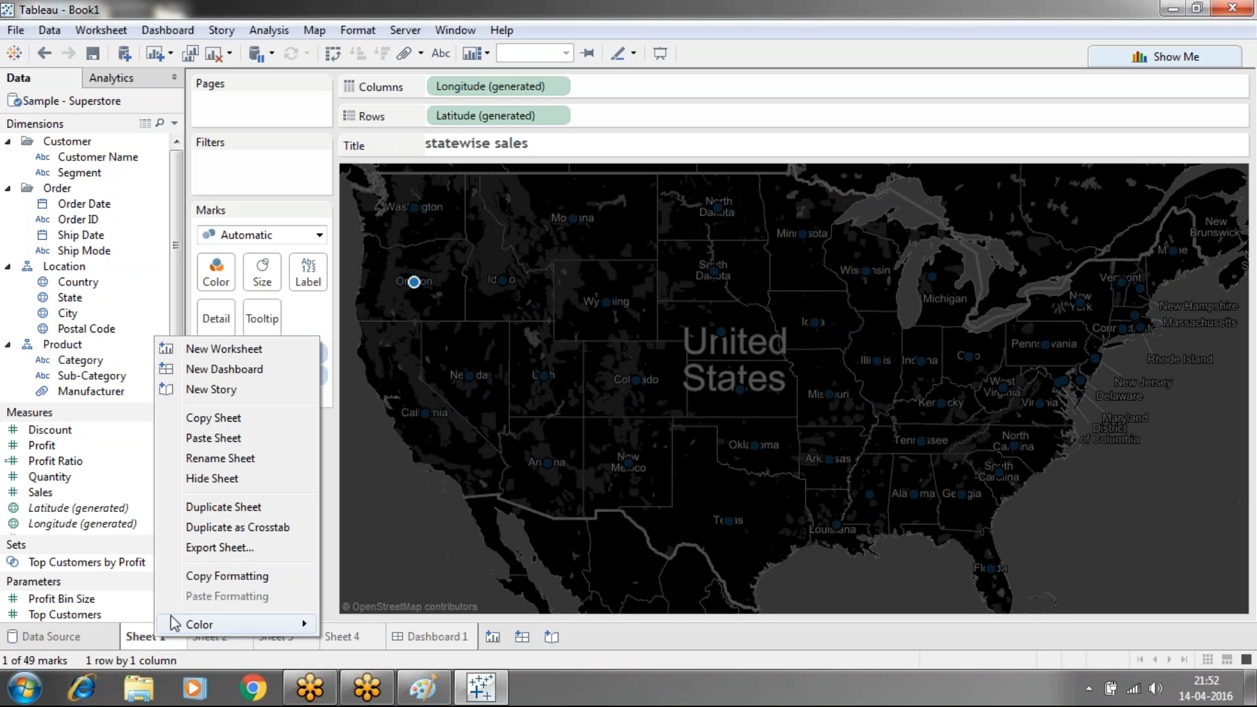
pyautogui.click(204, 458)
pyautogui.write('statewise sales')
pyautogui.click(243, 553)
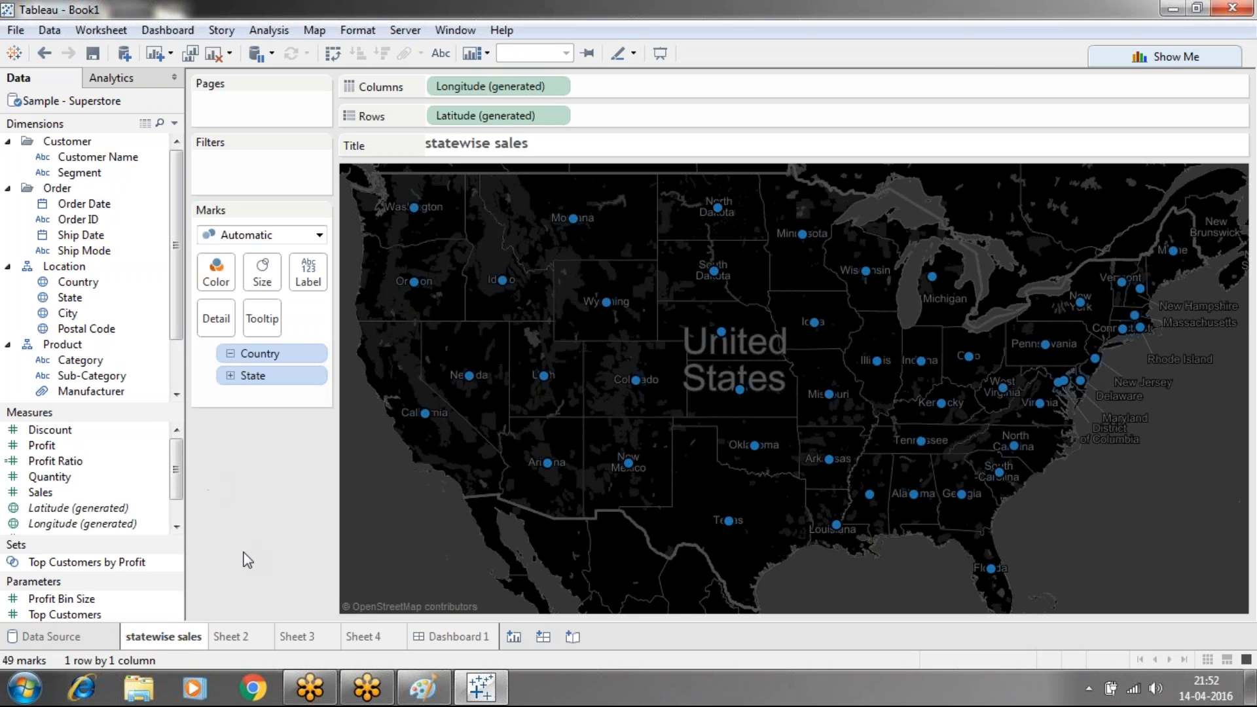
# Switch to the Sheet 2 segment sales chart
pyautogui.rightClick(226, 637)
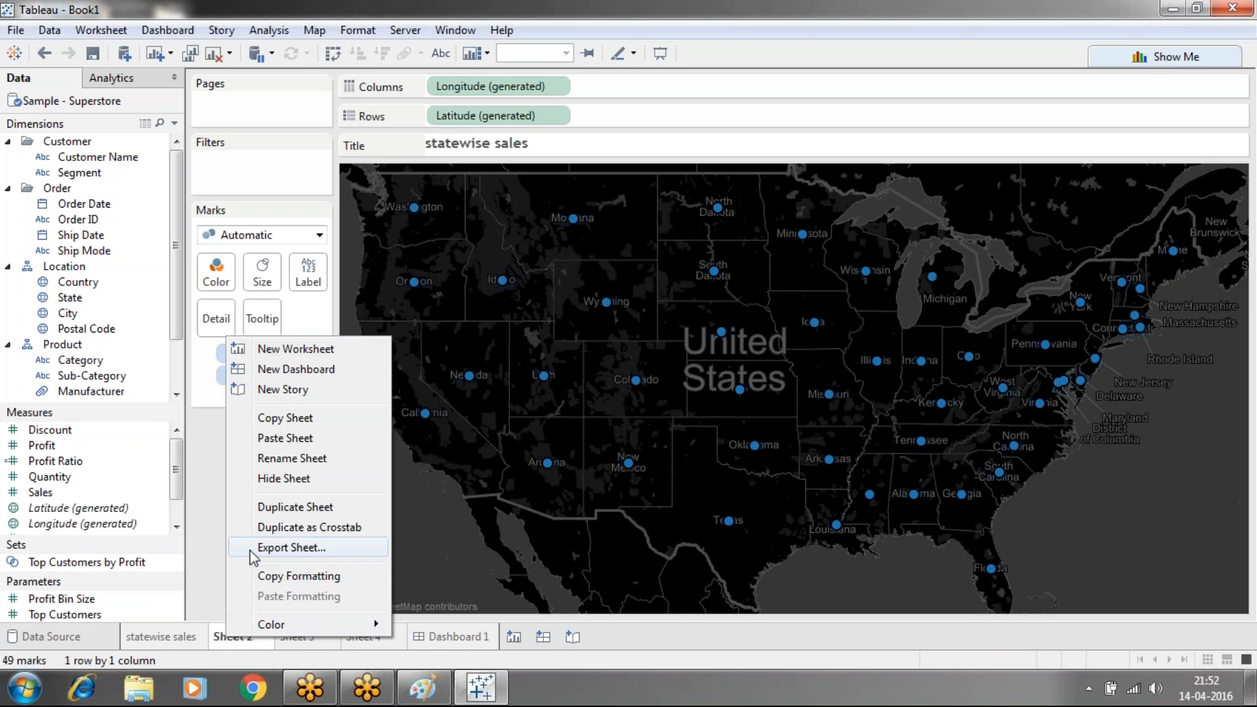
pyautogui.click(204, 539)
pyautogui.click(244, 635)
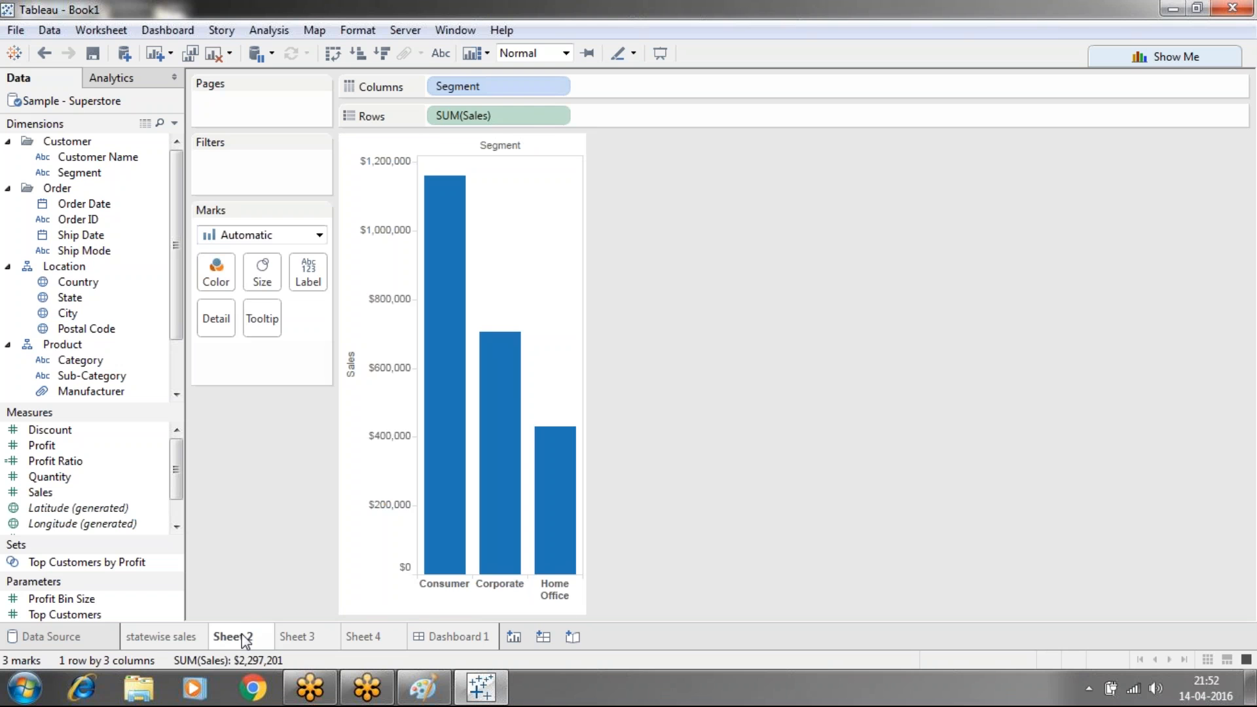
# Rename Sheet 2 to 'segemnt sales' and show that name as its chart title
pyautogui.rightClick(238, 618)
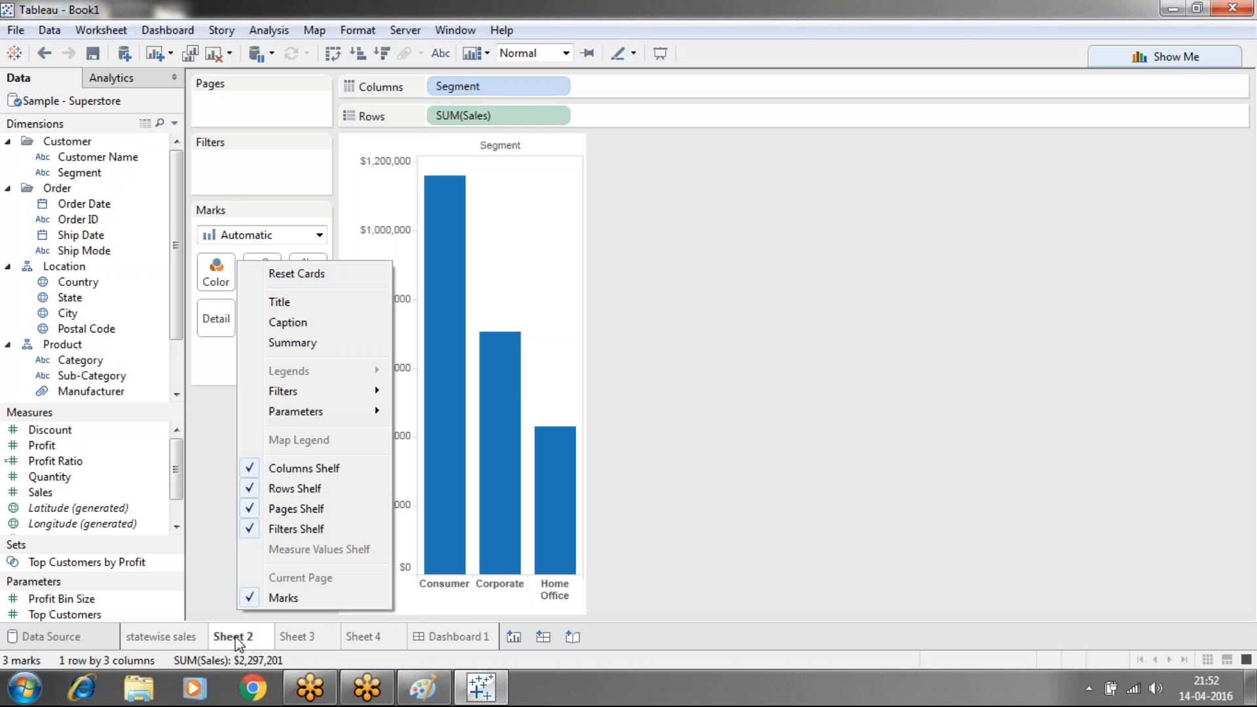
pyautogui.rightClick(235, 636)
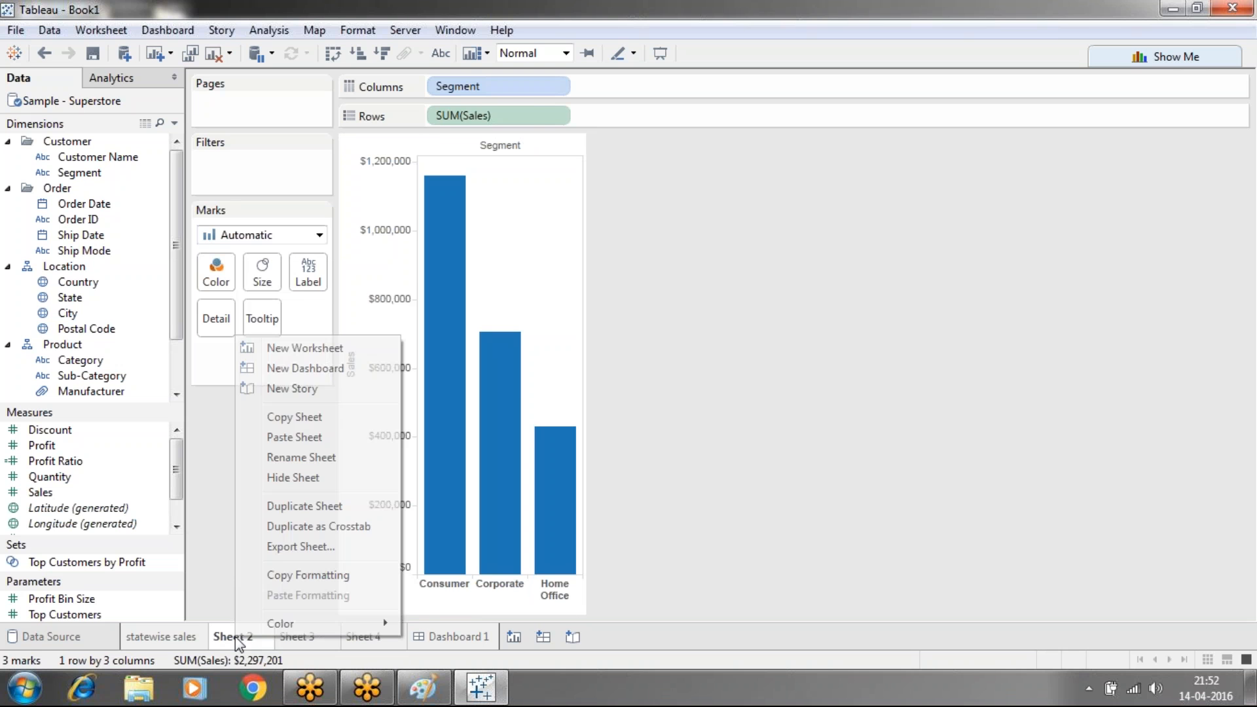
pyautogui.click(286, 457)
pyautogui.write('sege')
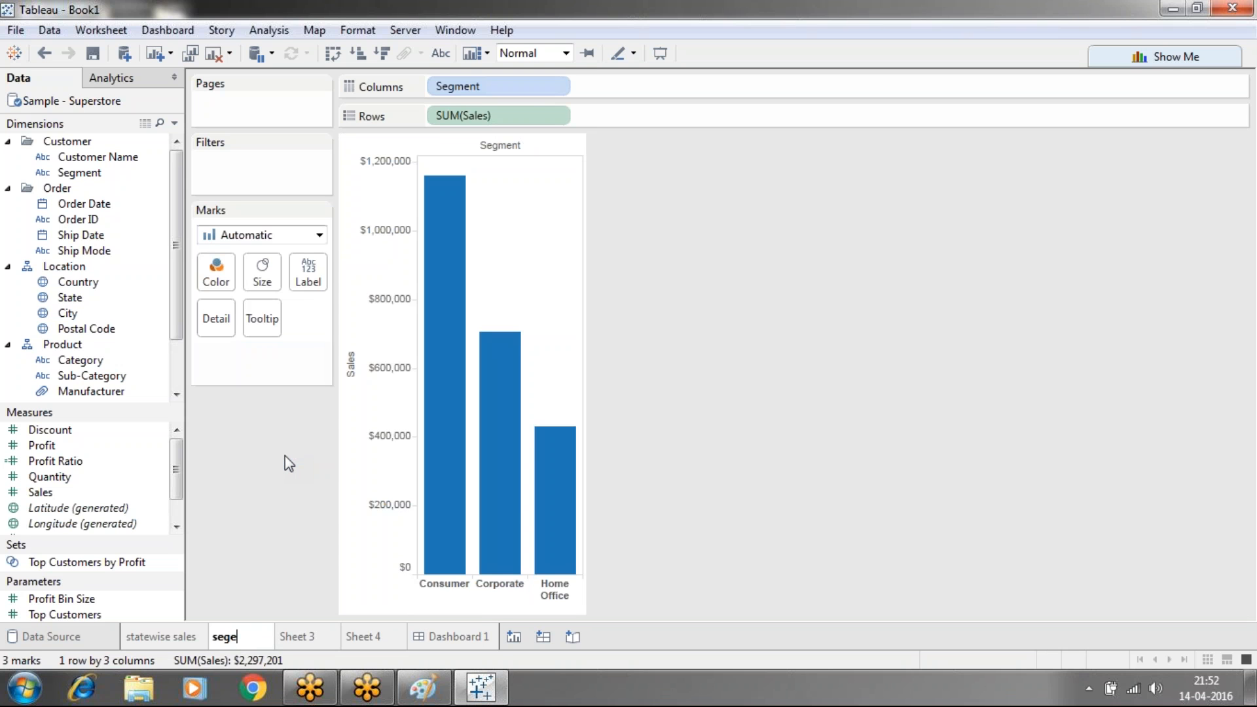
pyautogui.write('mnt sales')
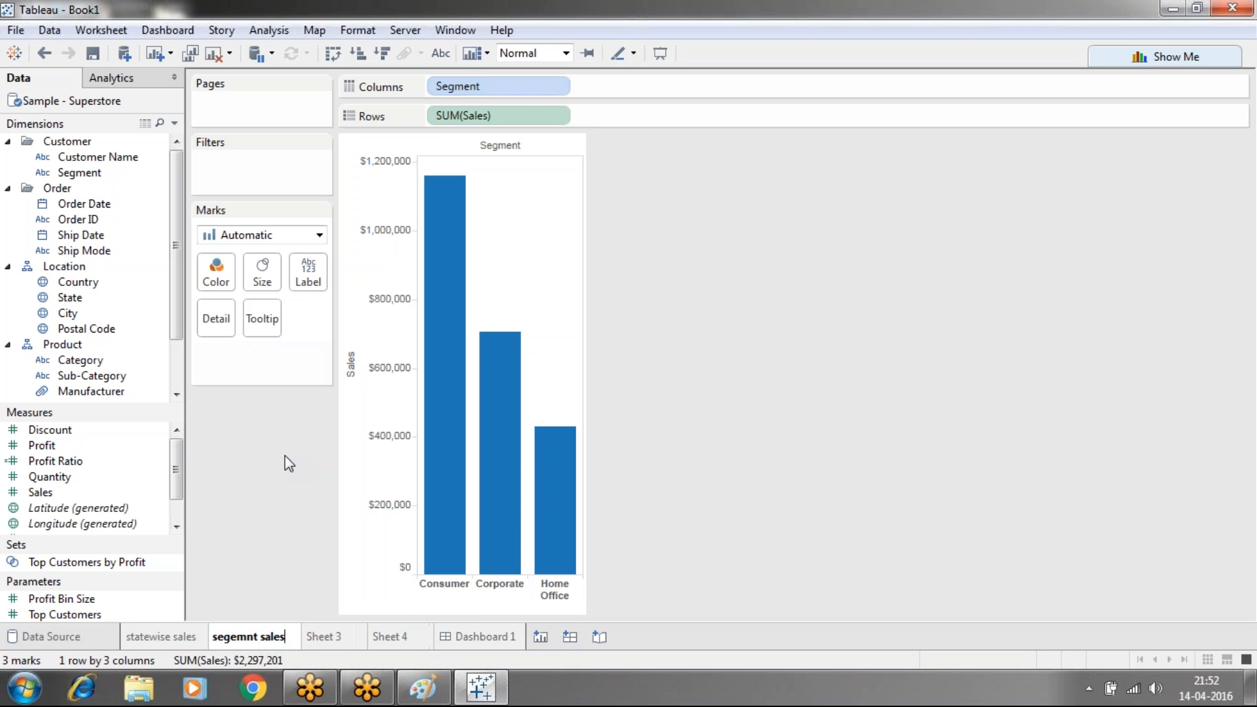
pyautogui.press('Return')
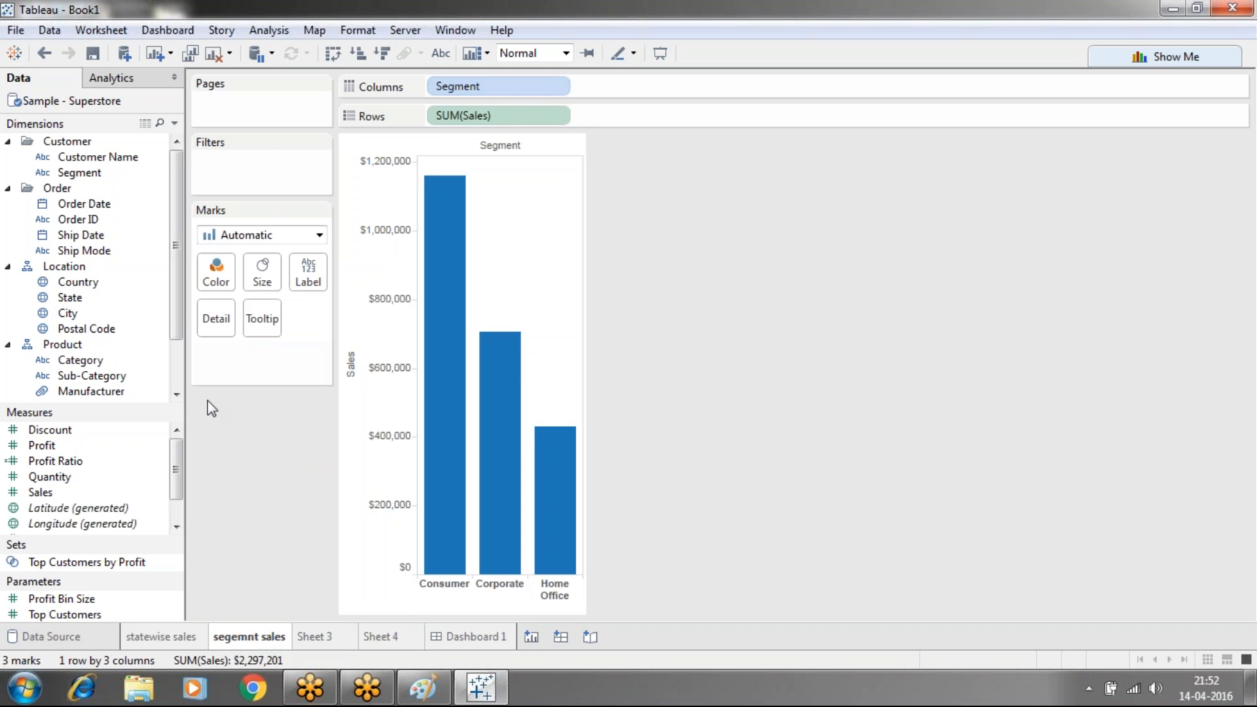
pyautogui.click(117, 32)
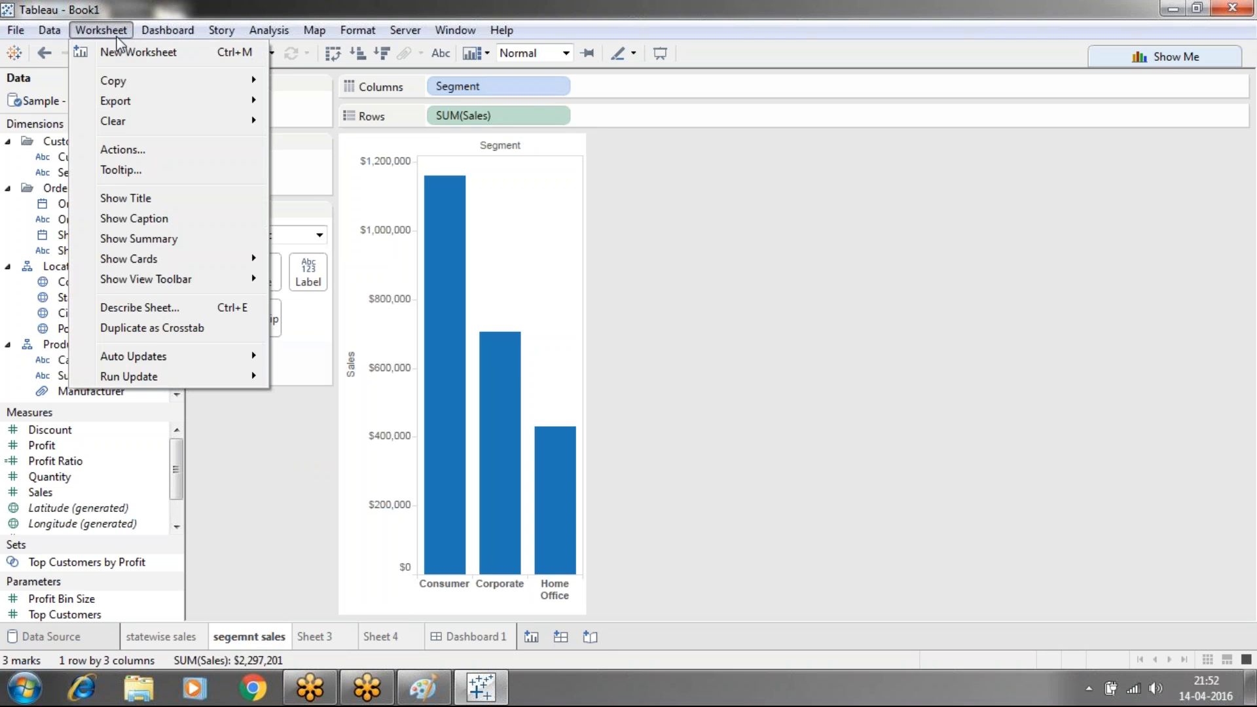
pyautogui.click(121, 198)
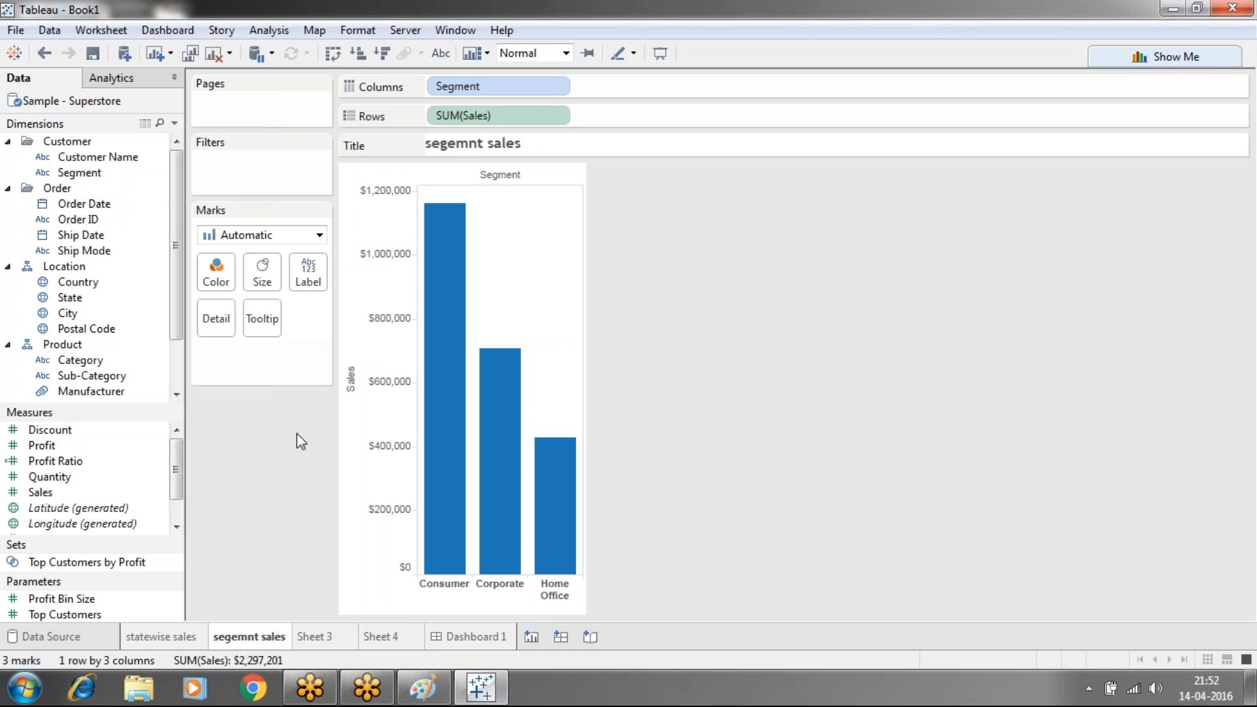
# Rename Sheet 3 to 'category wise sales' and display that name as its chart title
pyautogui.click(327, 637)
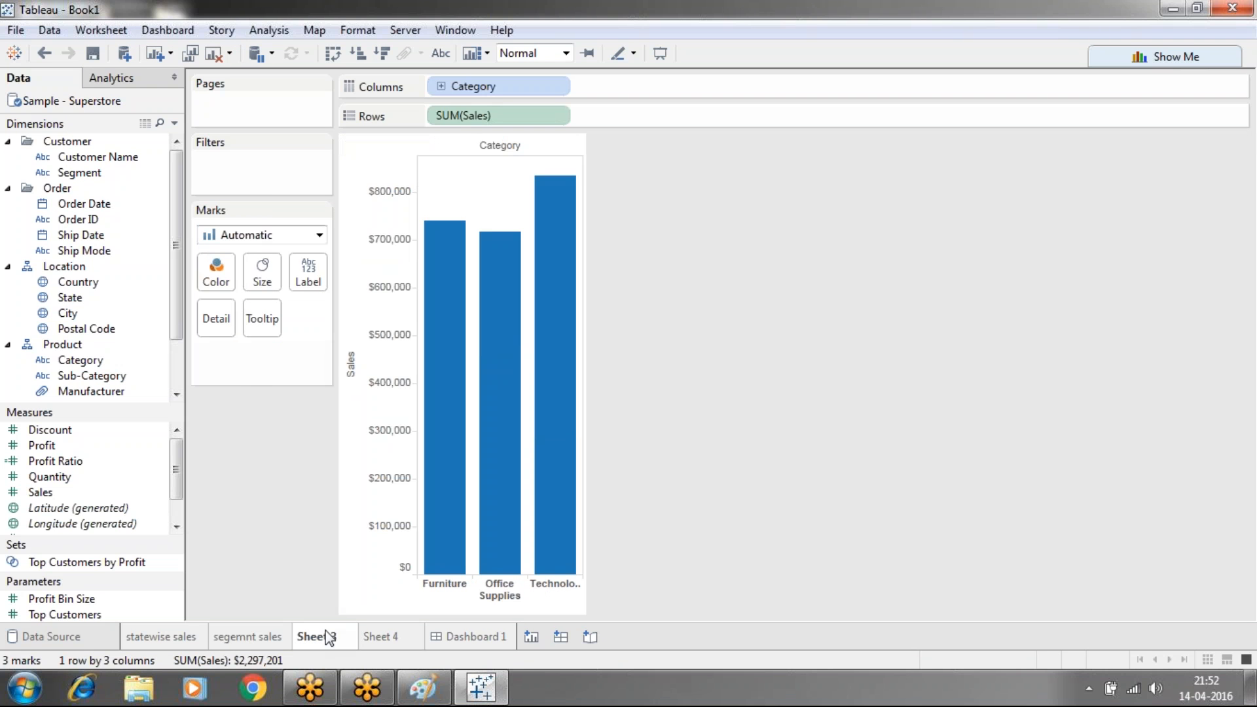
pyautogui.rightClick(327, 637)
pyautogui.click(364, 452)
pyautogui.write('category wise')
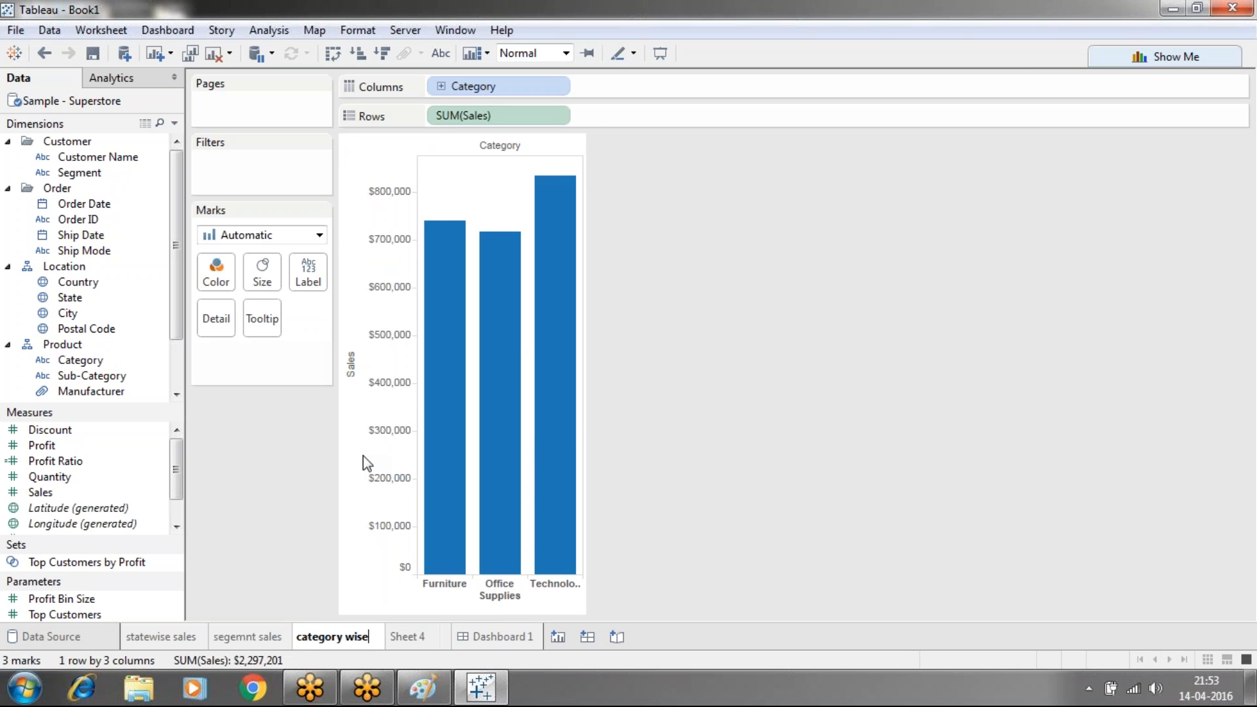
pyautogui.write(' sales')
pyautogui.press('Return')
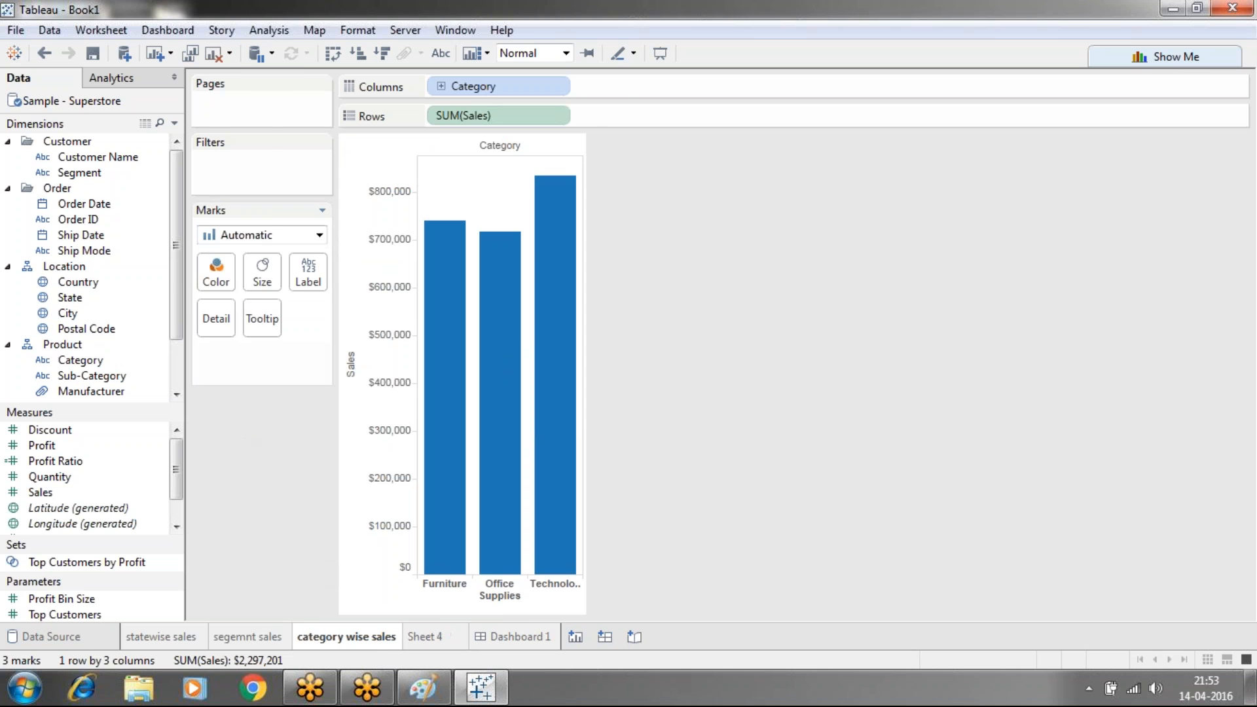
pyautogui.click(102, 31)
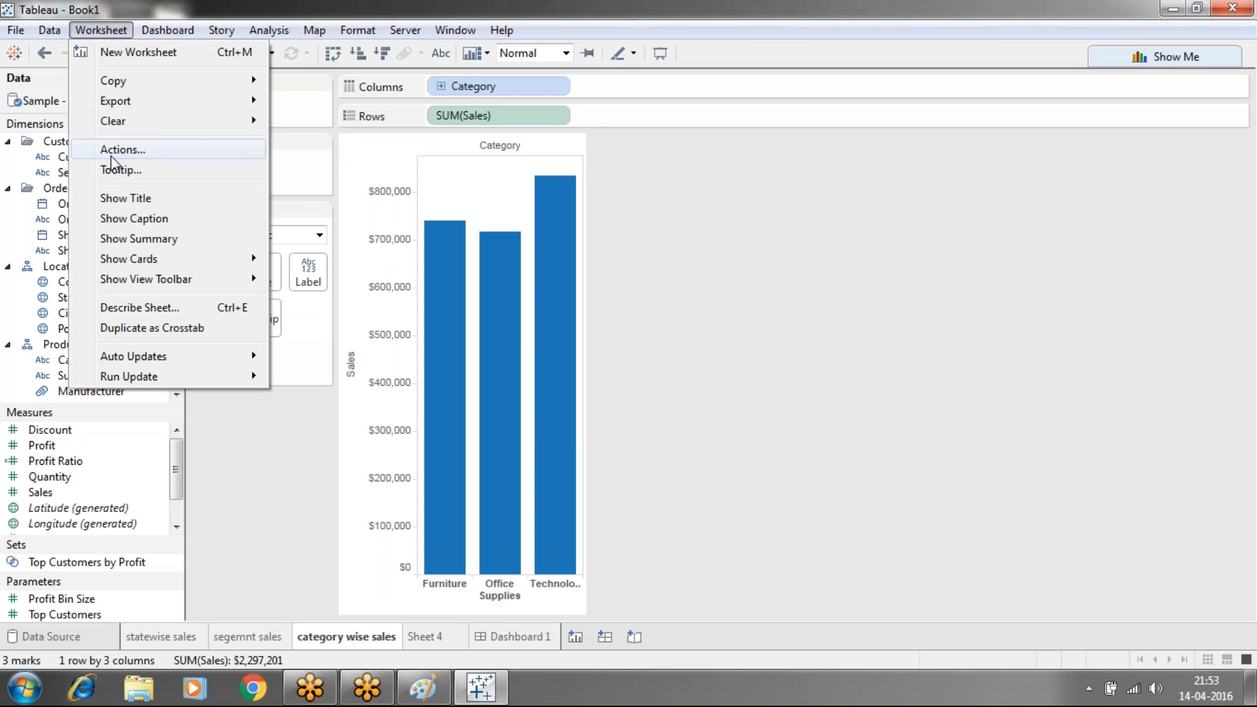
pyautogui.click(129, 198)
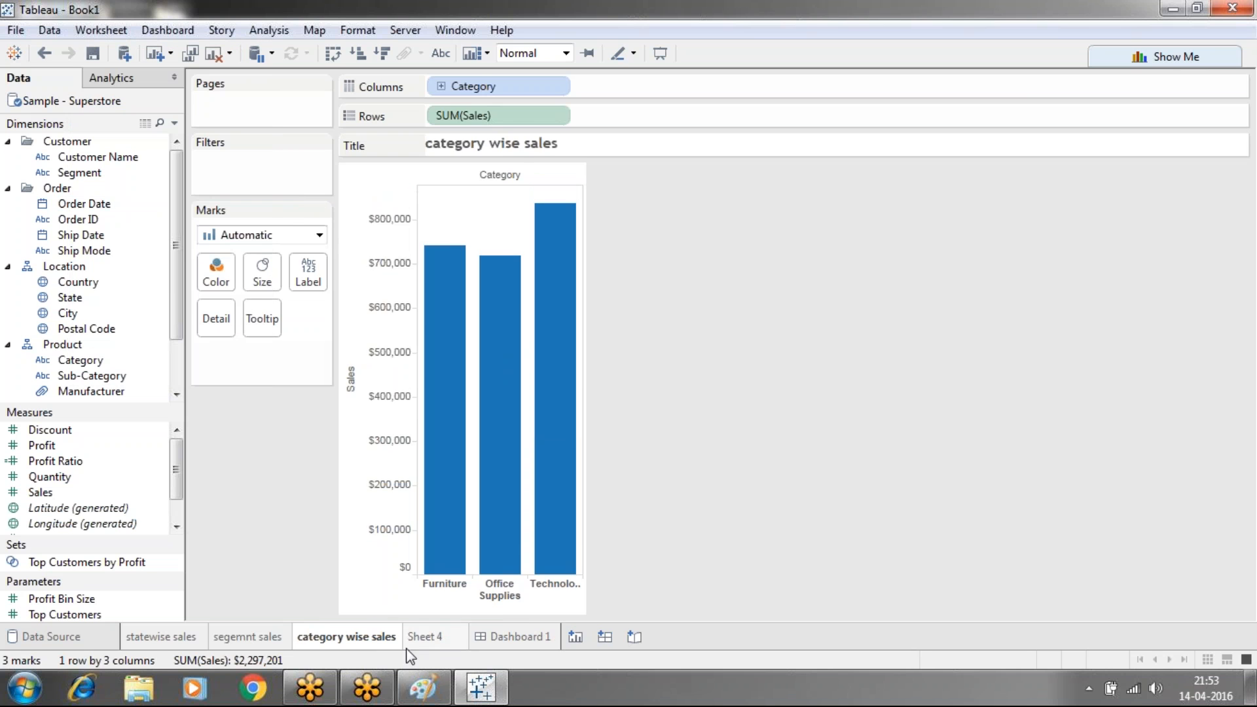
pyautogui.click(430, 644)
# Rename Sheet 4 to 'subcategorywise sales' and display that name as its chart title
pyautogui.rightClick(431, 632)
pyautogui.click(468, 466)
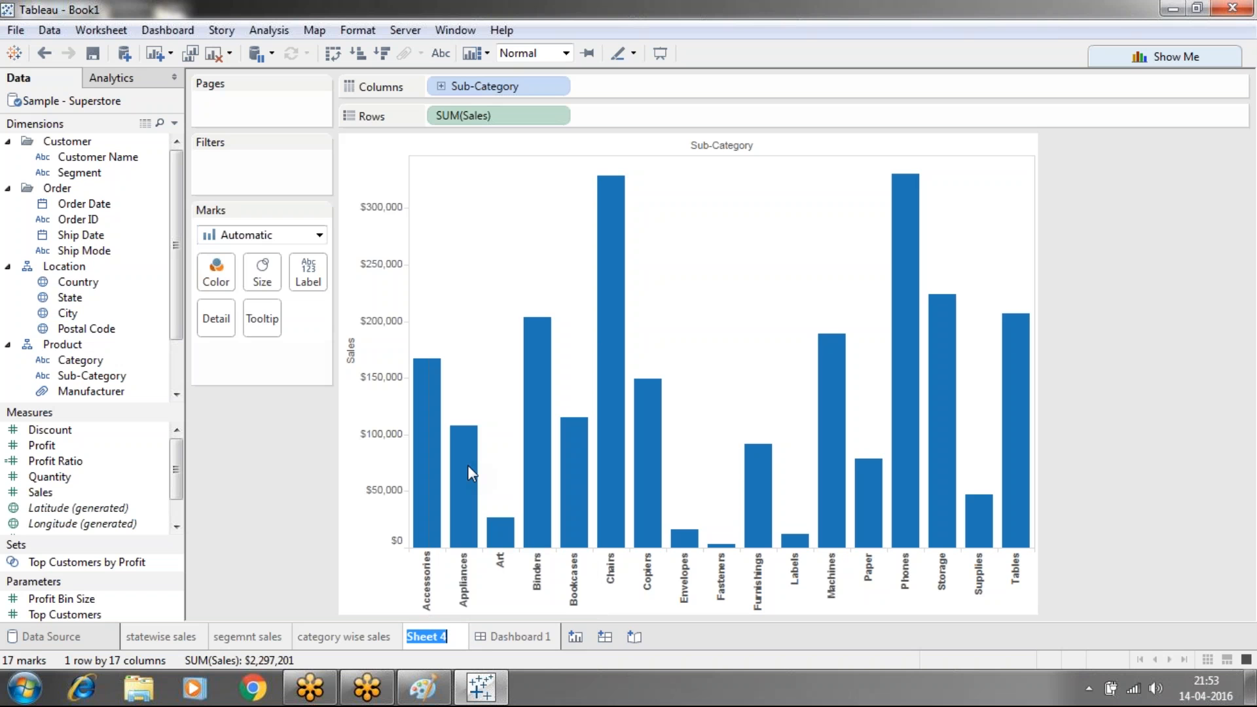
pyautogui.write('subcategor')
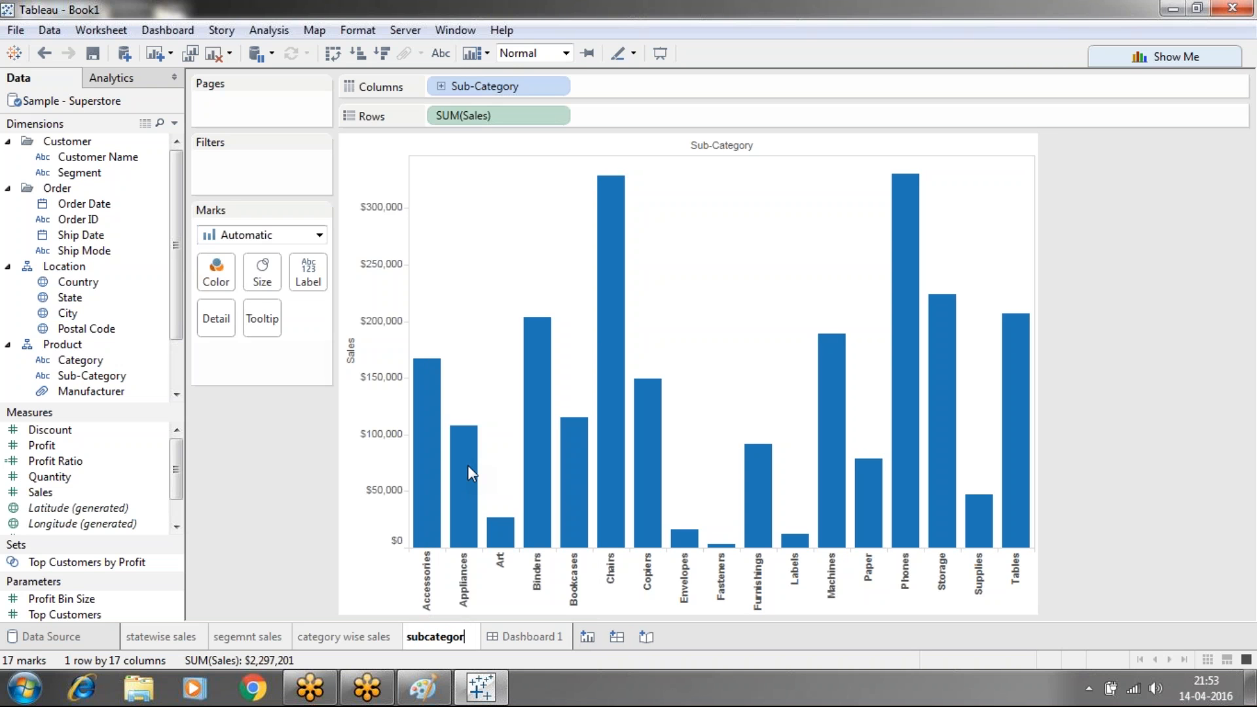
pyautogui.write('ywise sa')
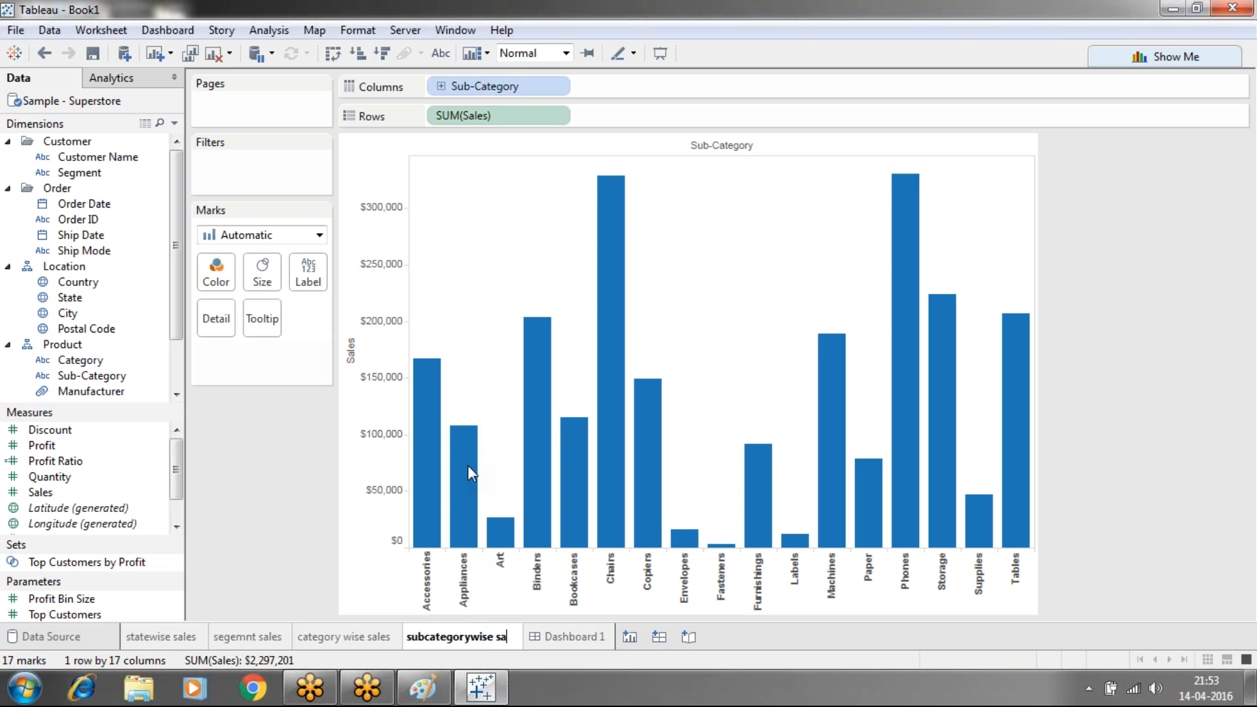
pyautogui.write('les')
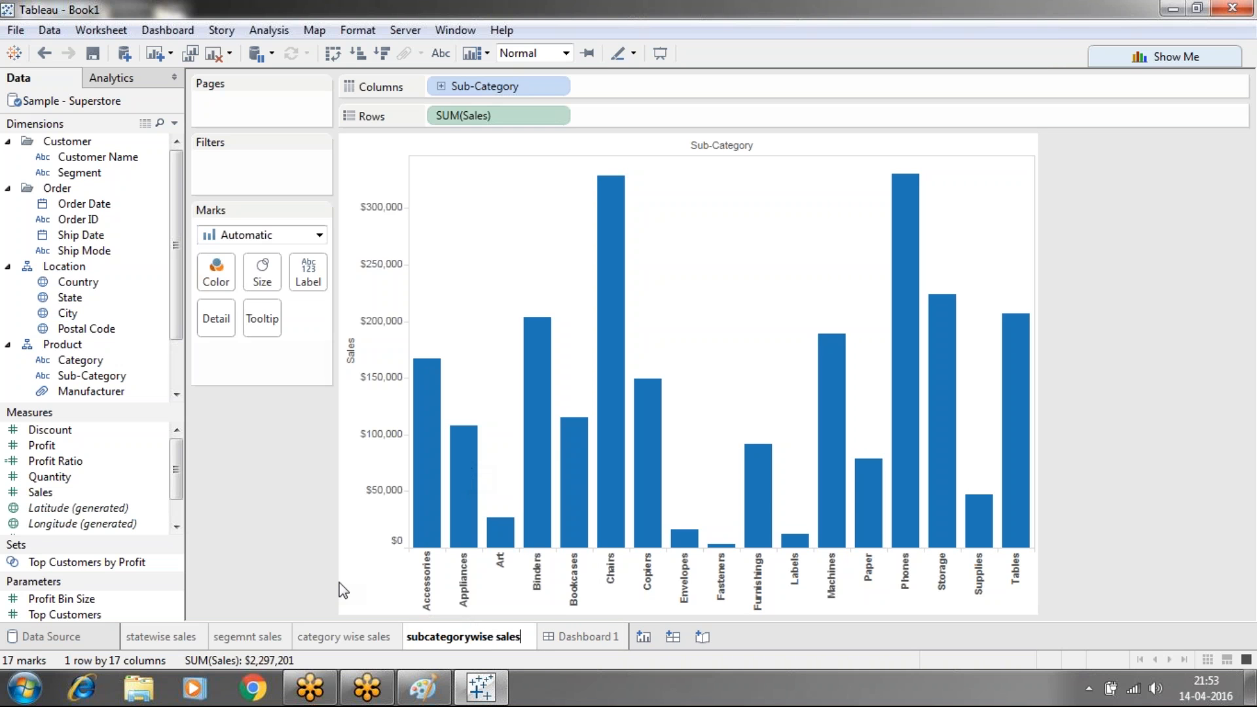
pyautogui.press('Return')
pyautogui.click(107, 31)
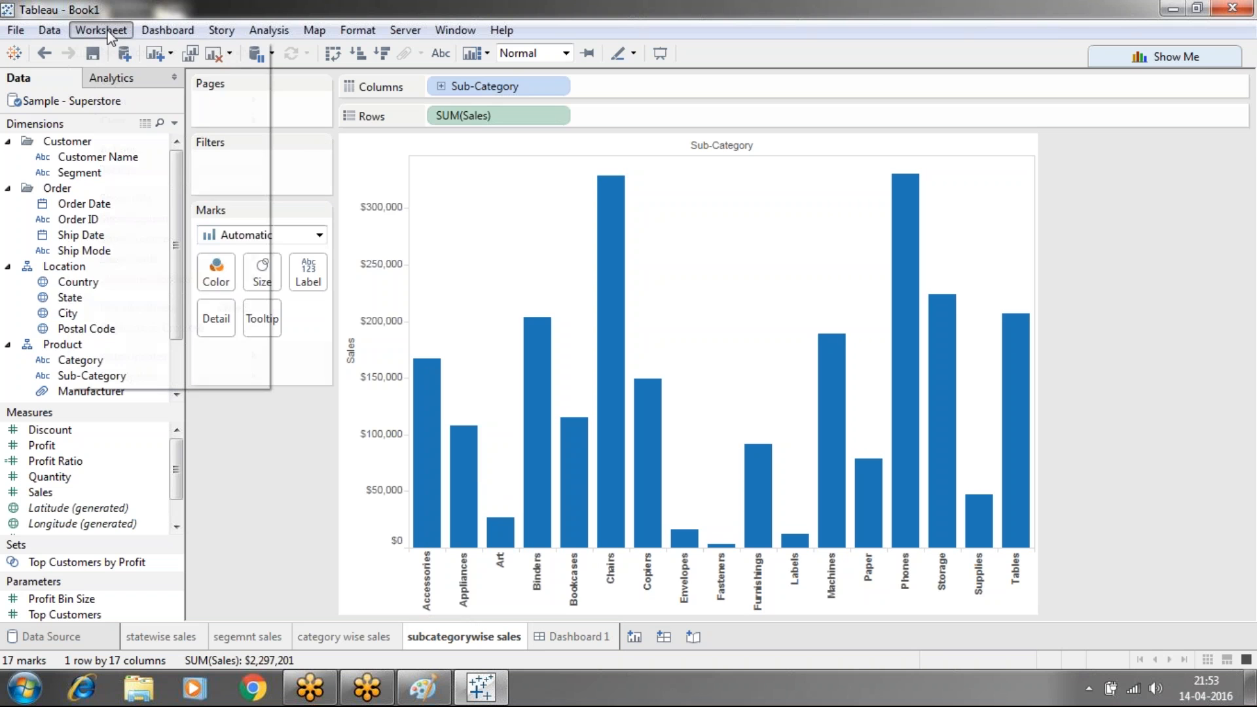
pyautogui.click(128, 197)
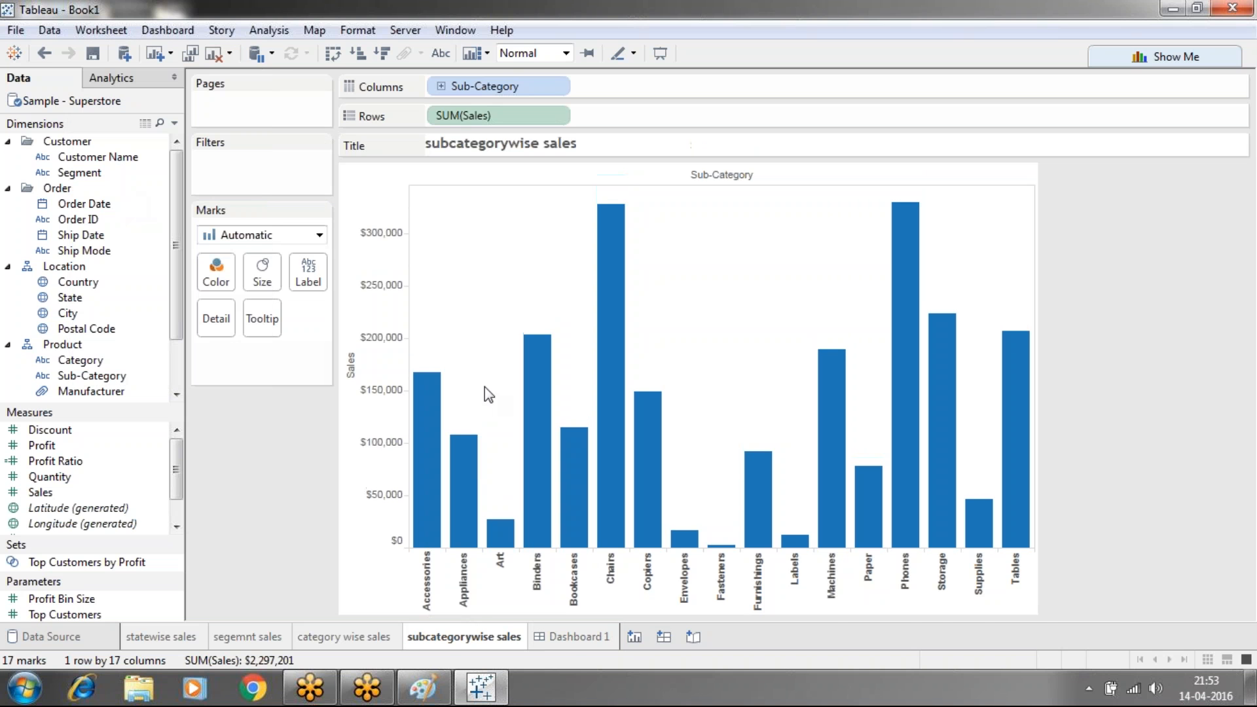
pyautogui.click(573, 637)
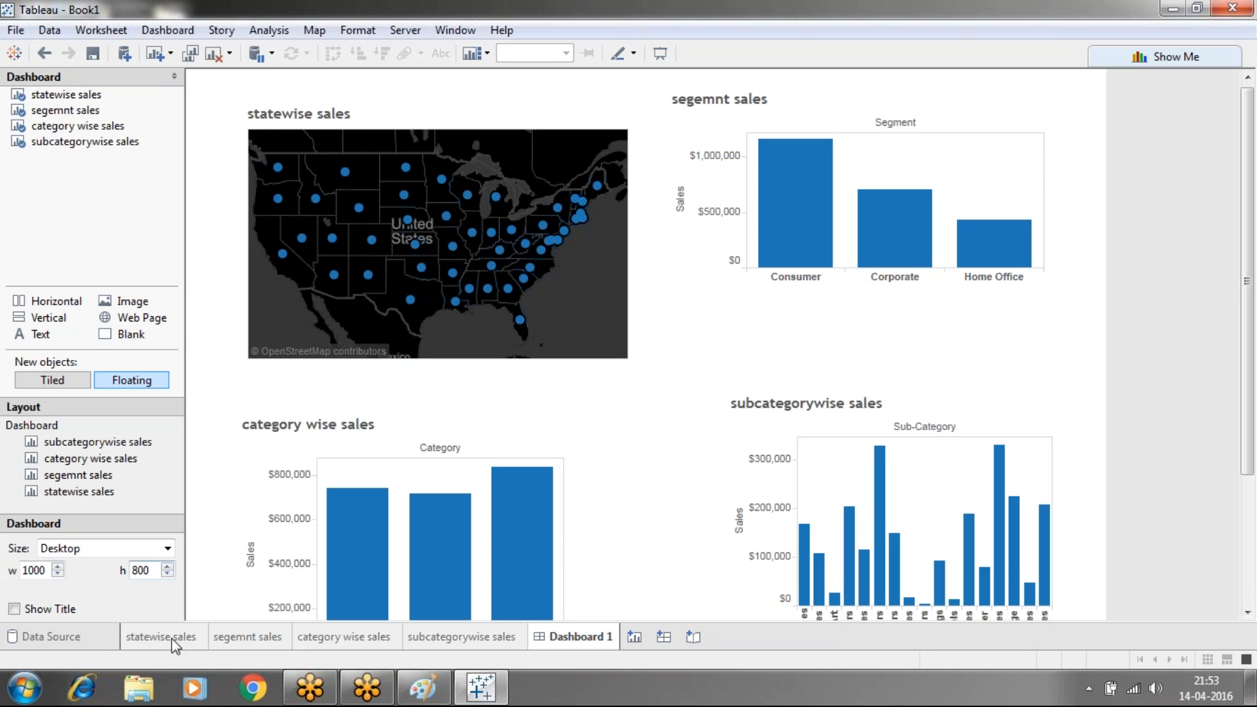
# Set the title shading of the statewise sales map on Dashboard 1 to pink
pyautogui.moveTo(230, 654)
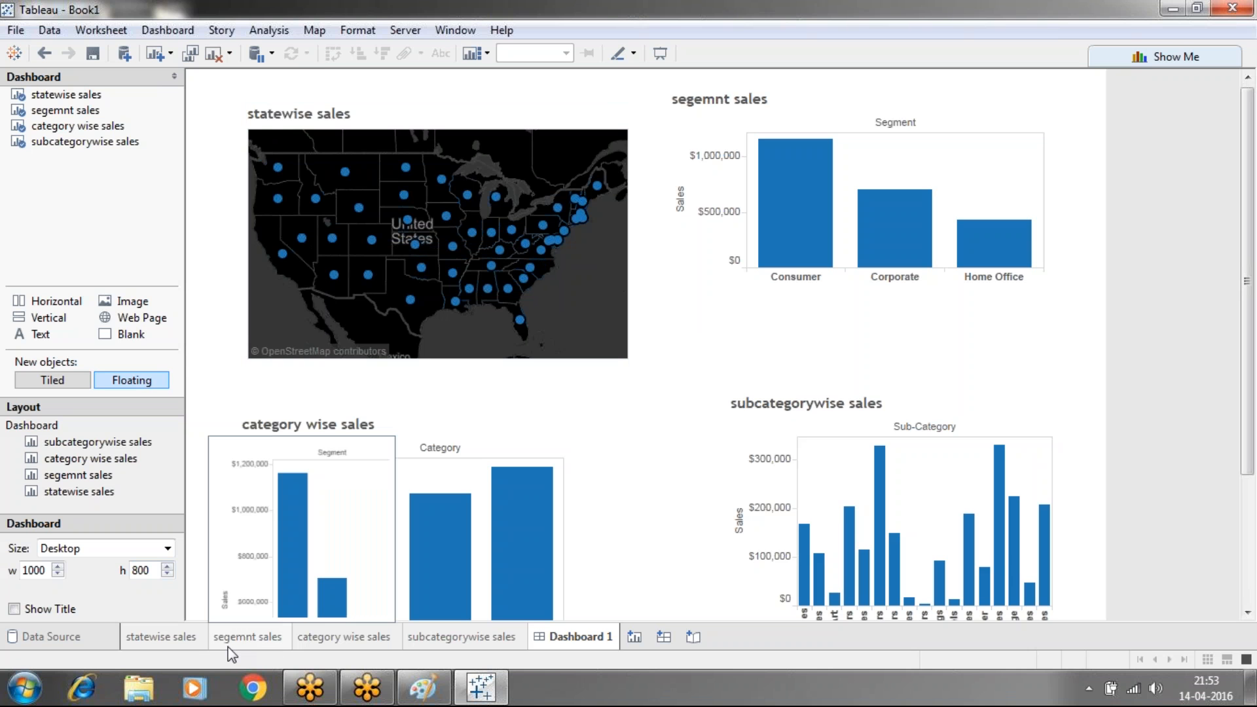
pyautogui.click(299, 112)
pyautogui.rightClick(299, 111)
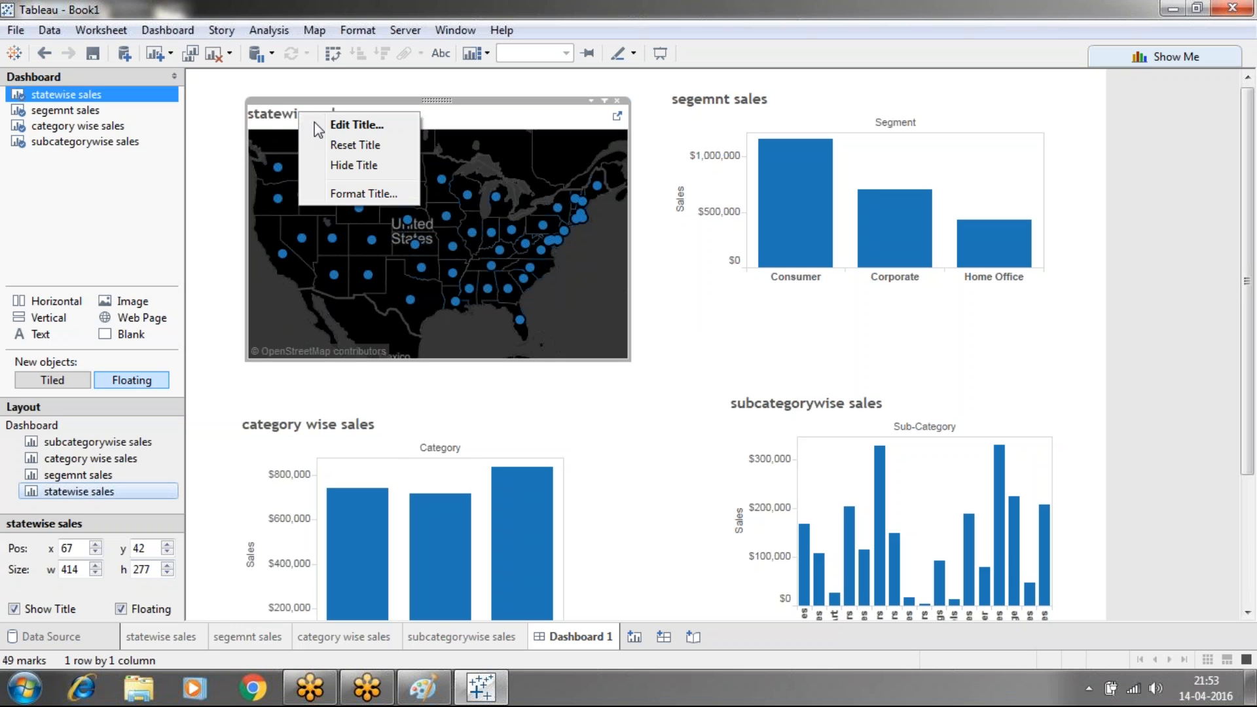
pyautogui.click(358, 193)
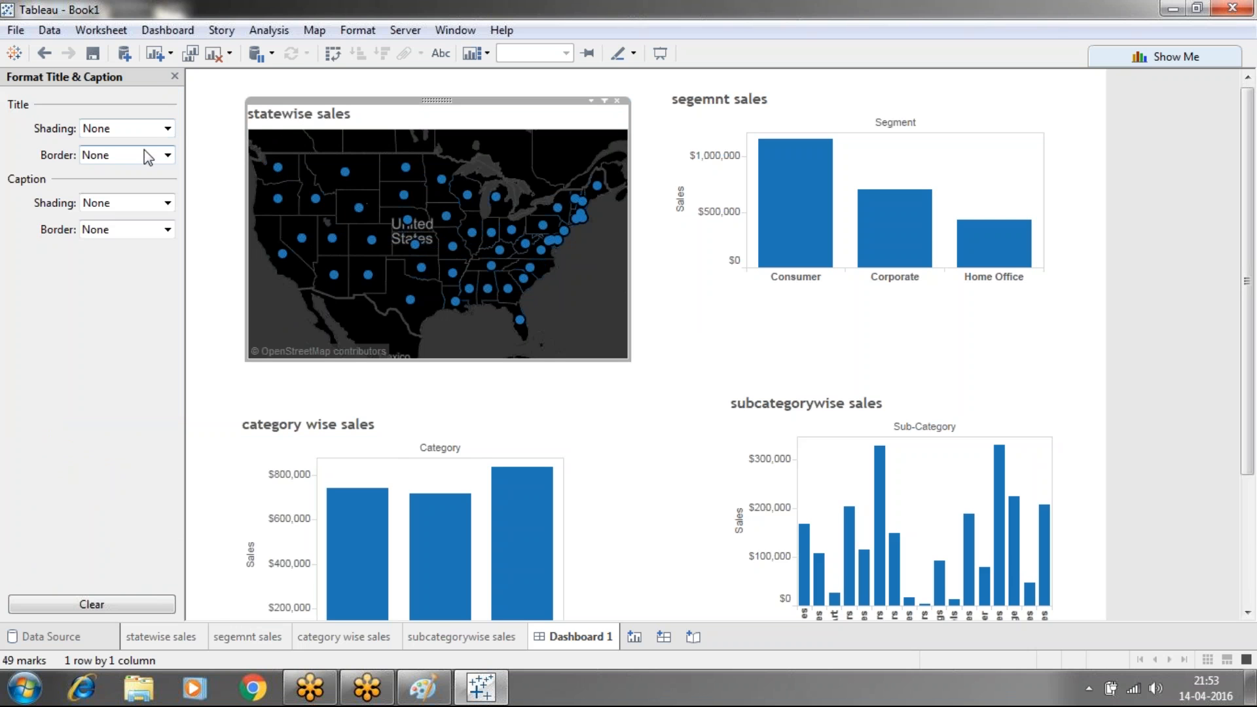
pyautogui.click(159, 129)
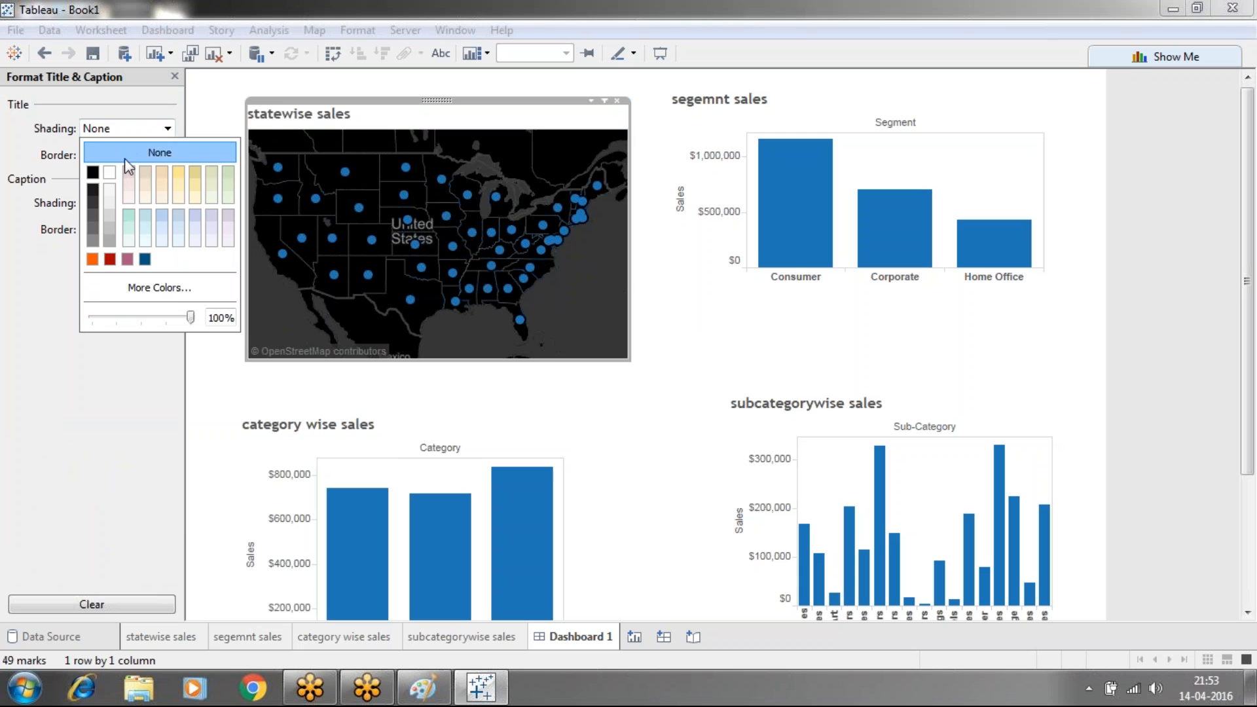
pyautogui.click(128, 259)
pyautogui.click(130, 453)
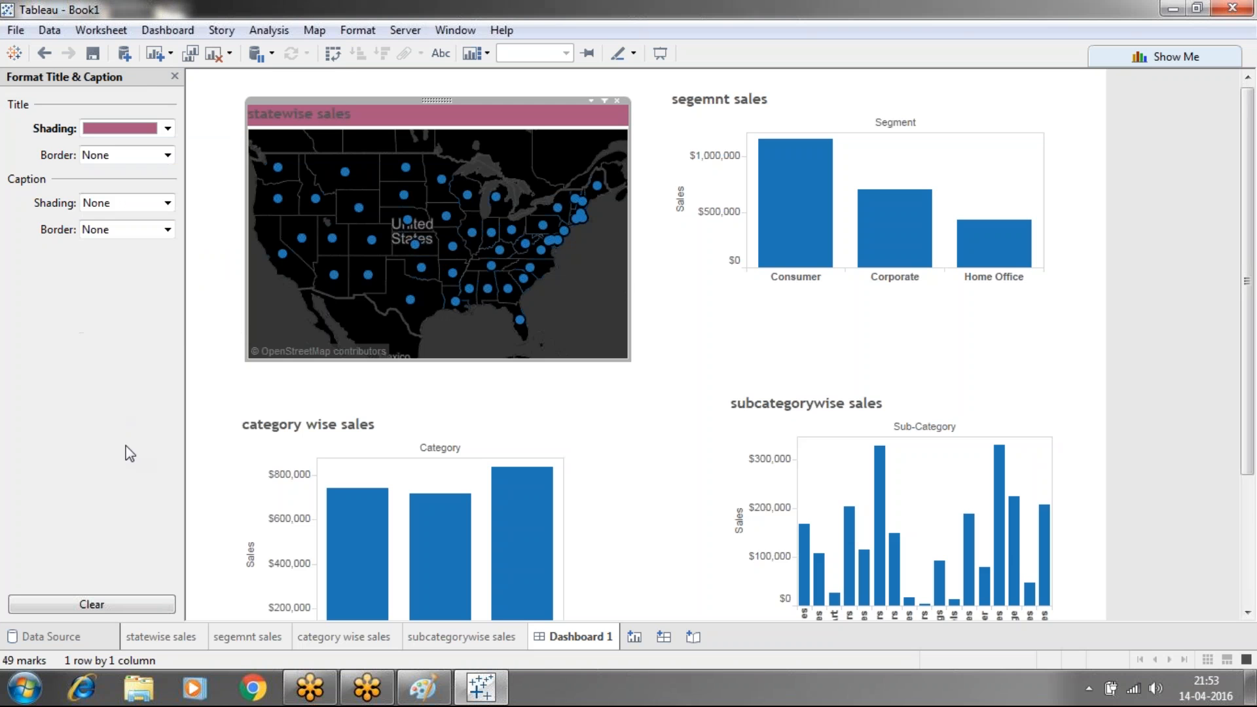
pyautogui.click(190, 325)
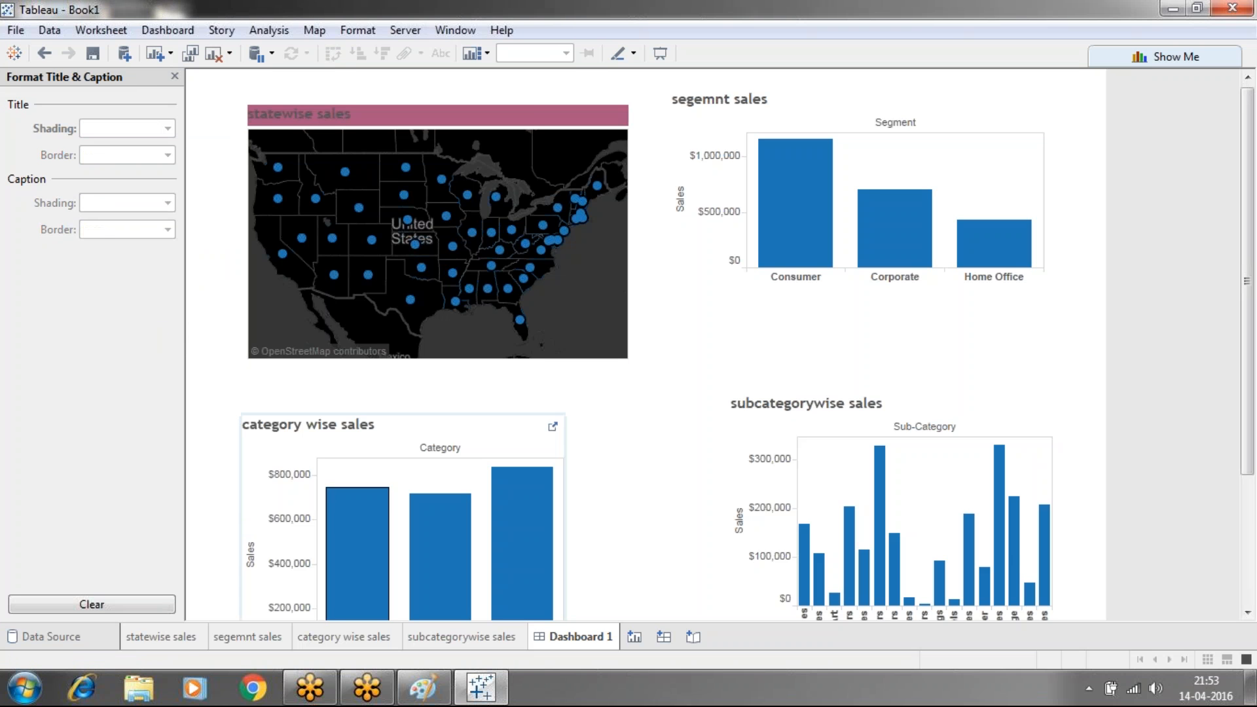
pyautogui.click(185, 638)
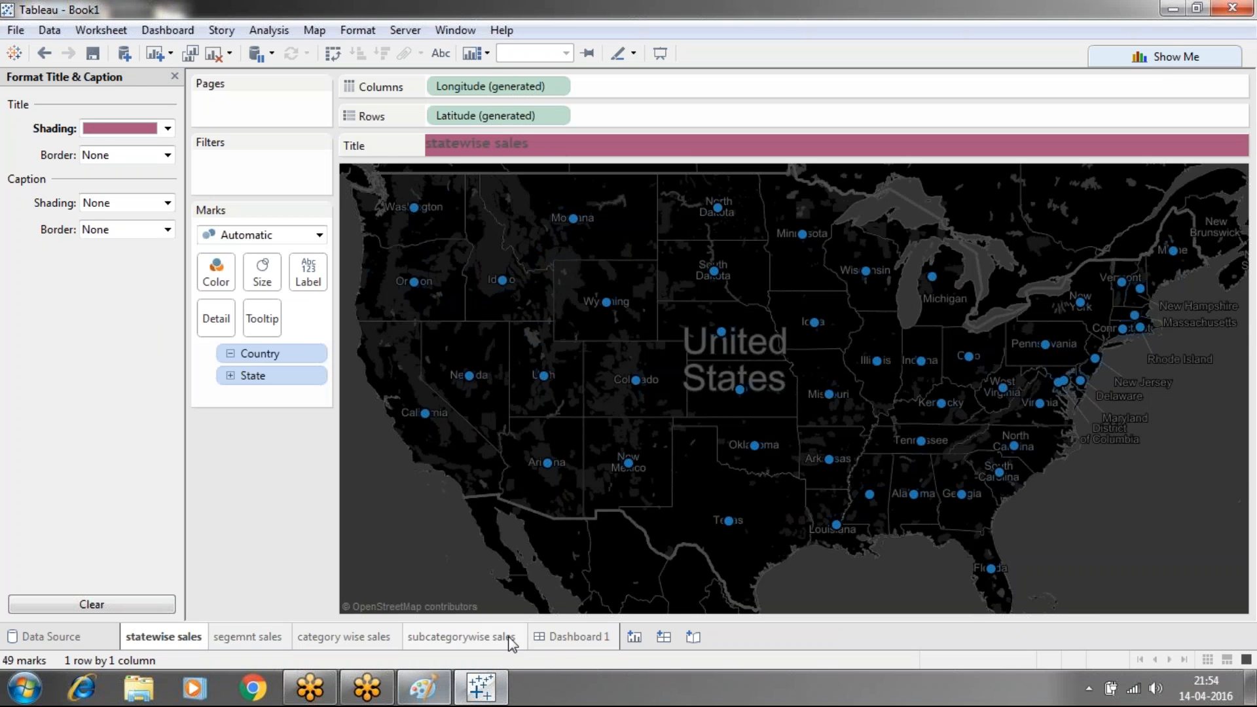
# Set the category wise sales chart's Sales axis shading to orange on Dashboard 1
pyautogui.click(570, 639)
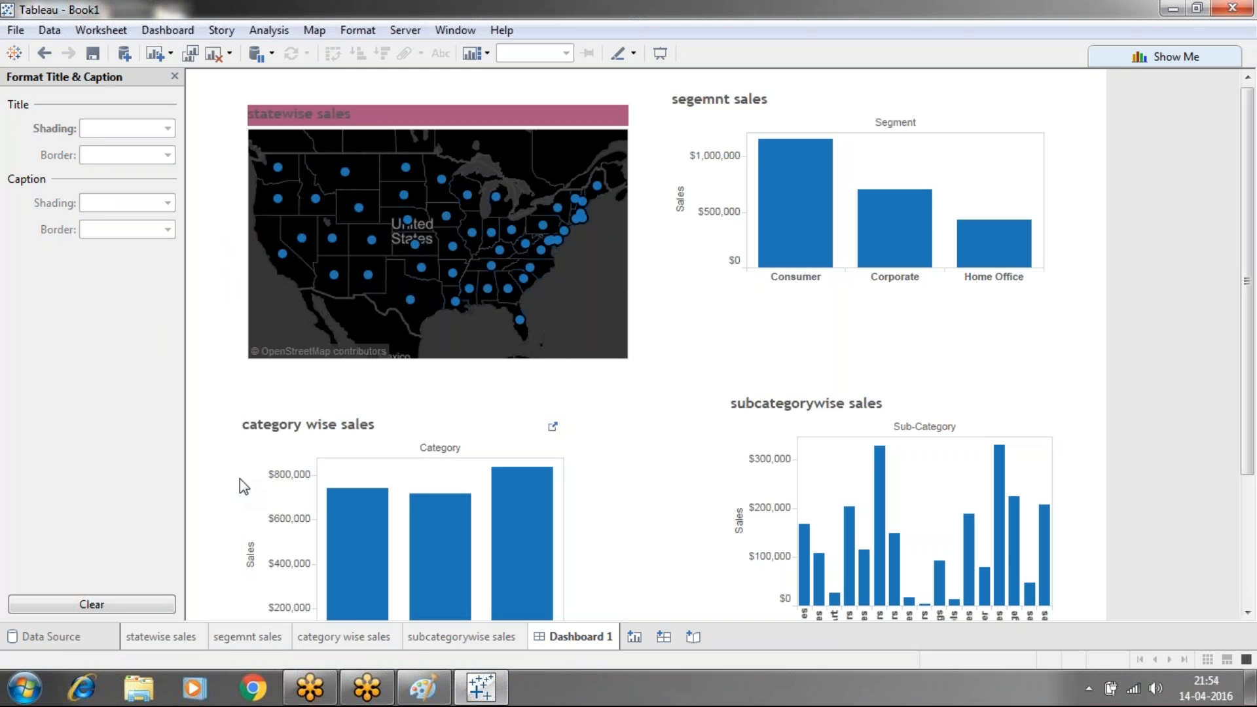
pyautogui.rightClick(263, 477)
pyautogui.click(312, 595)
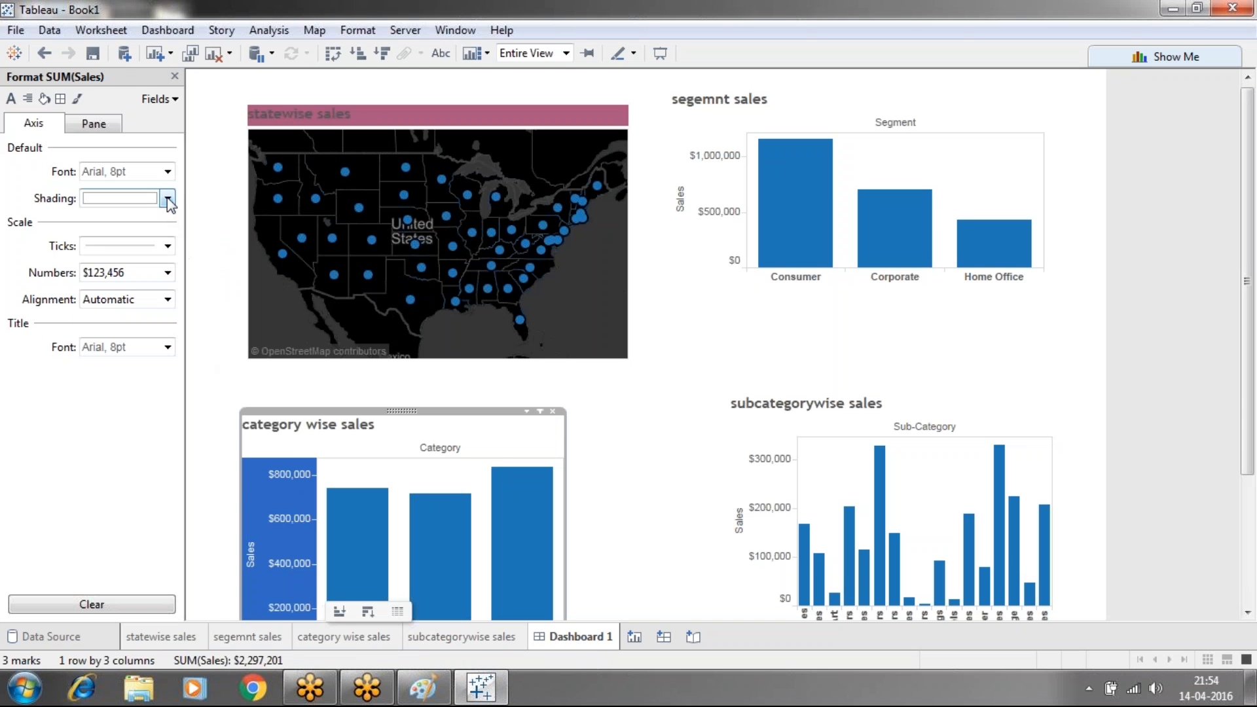
pyautogui.click(168, 199)
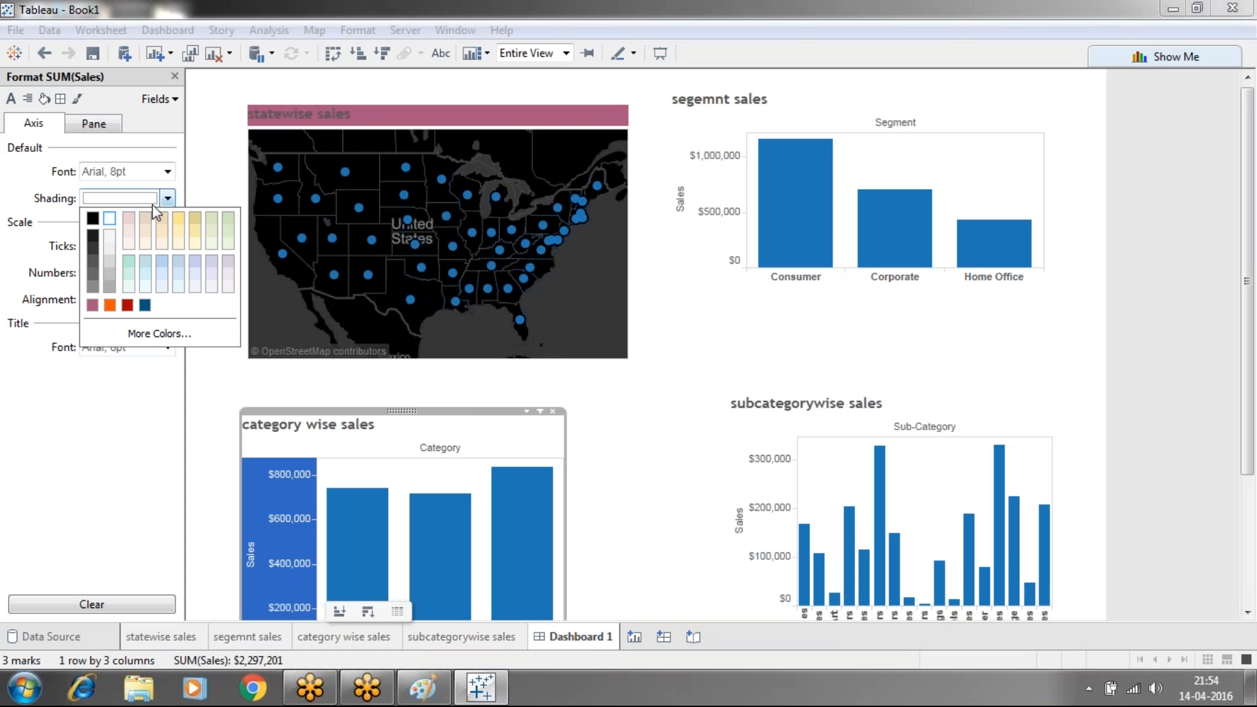
pyautogui.click(116, 306)
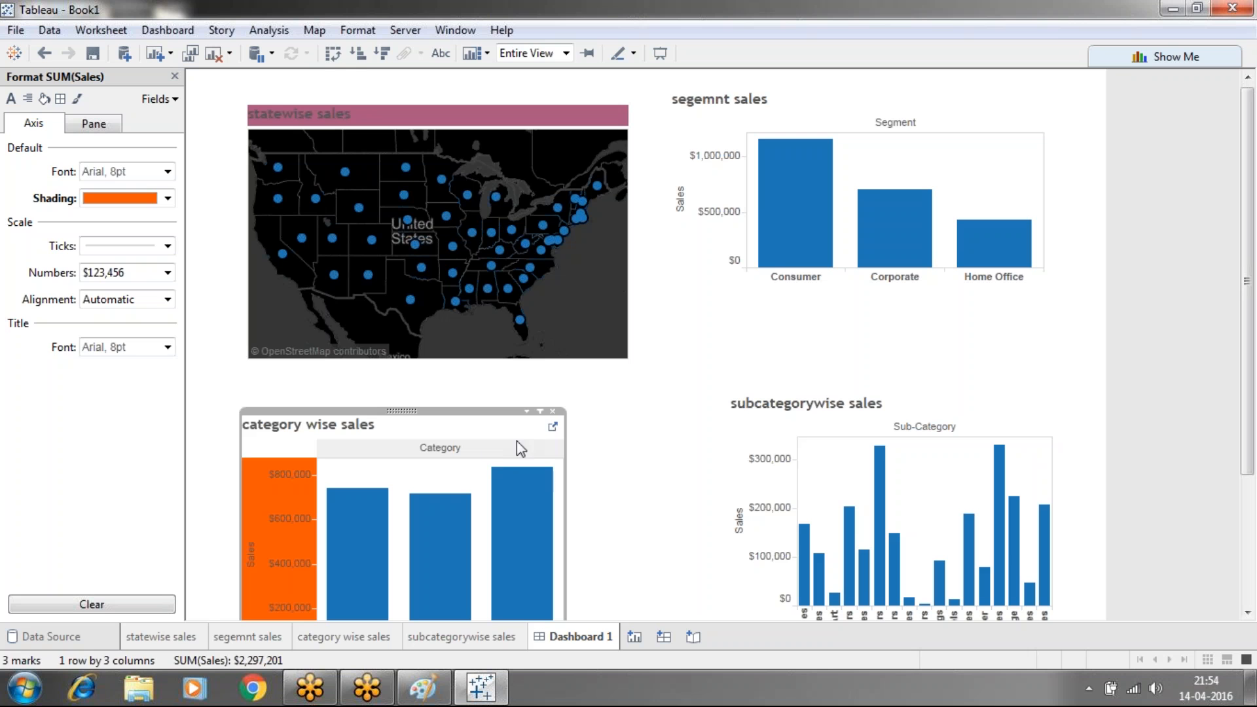
pyautogui.click(688, 472)
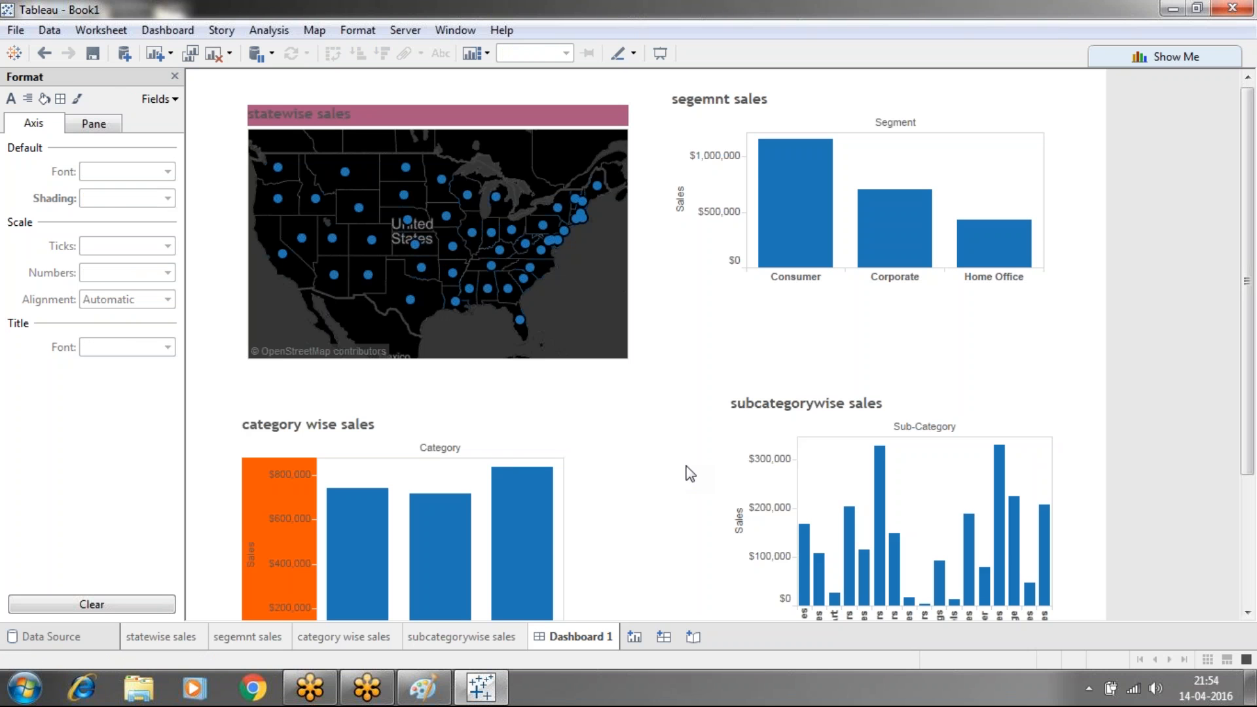
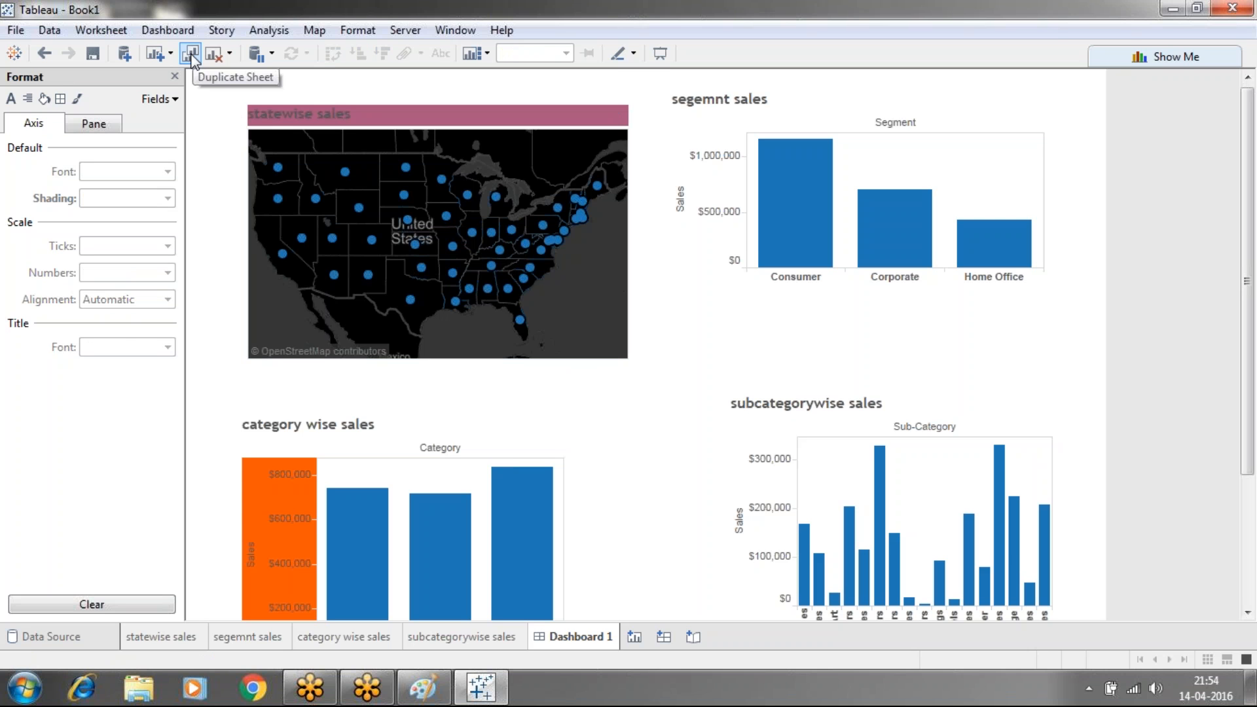
# Duplicate the dashboard as Dashboard 2 and select Ohio and Illinois on its map
pyautogui.click(190, 53)
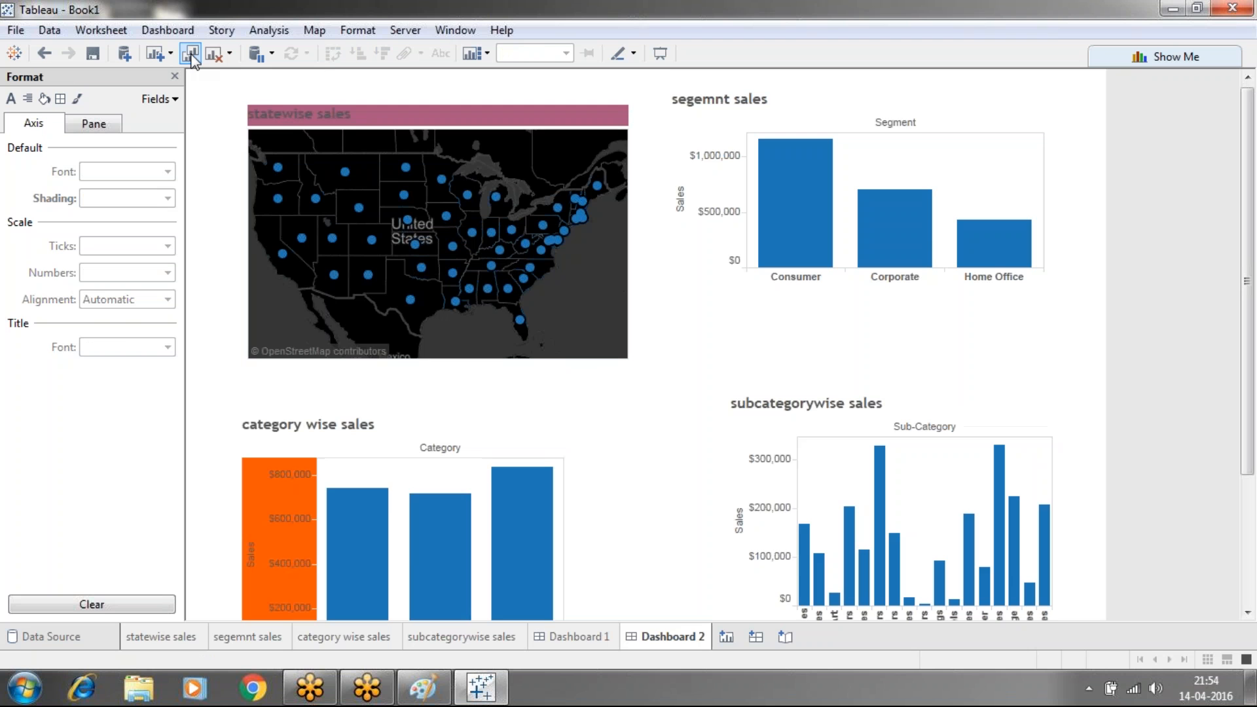
pyautogui.moveTo(686, 645)
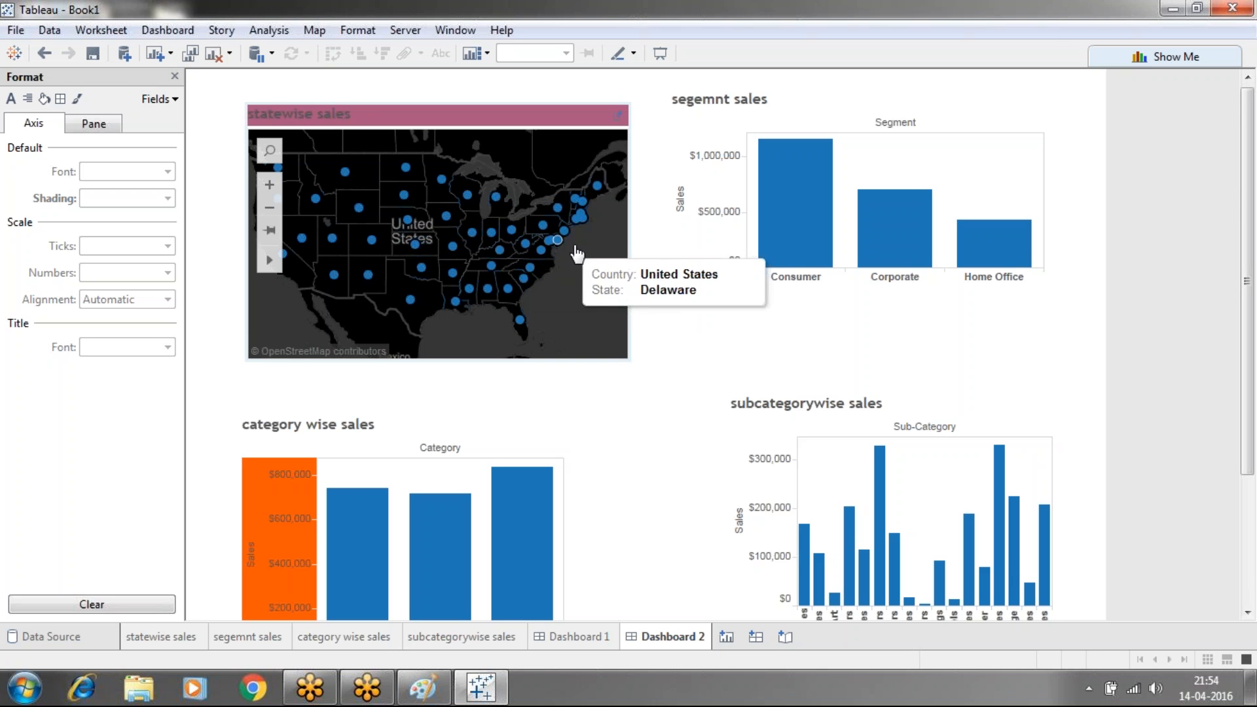
pyautogui.click(511, 230)
pyautogui.click(470, 236)
# Select the Consumer, Technology, Office Supplies, Furniture, Accessories and Chairs bars in turn, then deselect
pyautogui.click(794, 222)
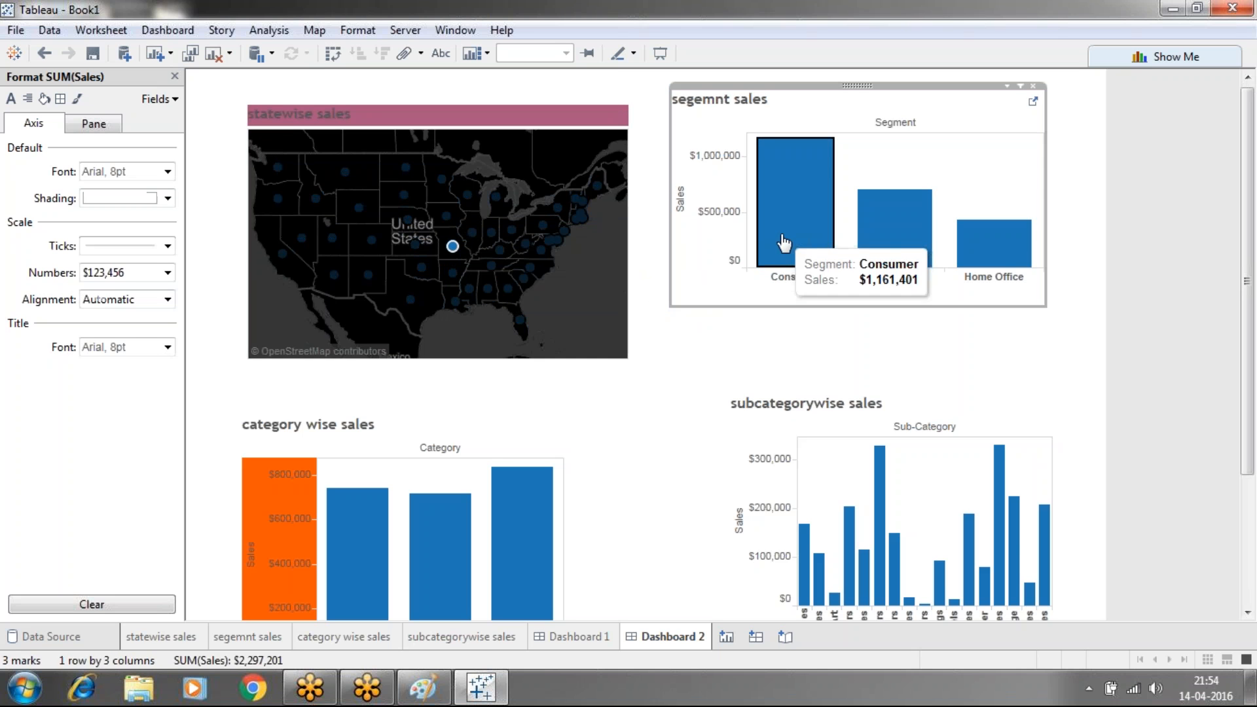
pyautogui.click(522, 517)
pyautogui.click(438, 524)
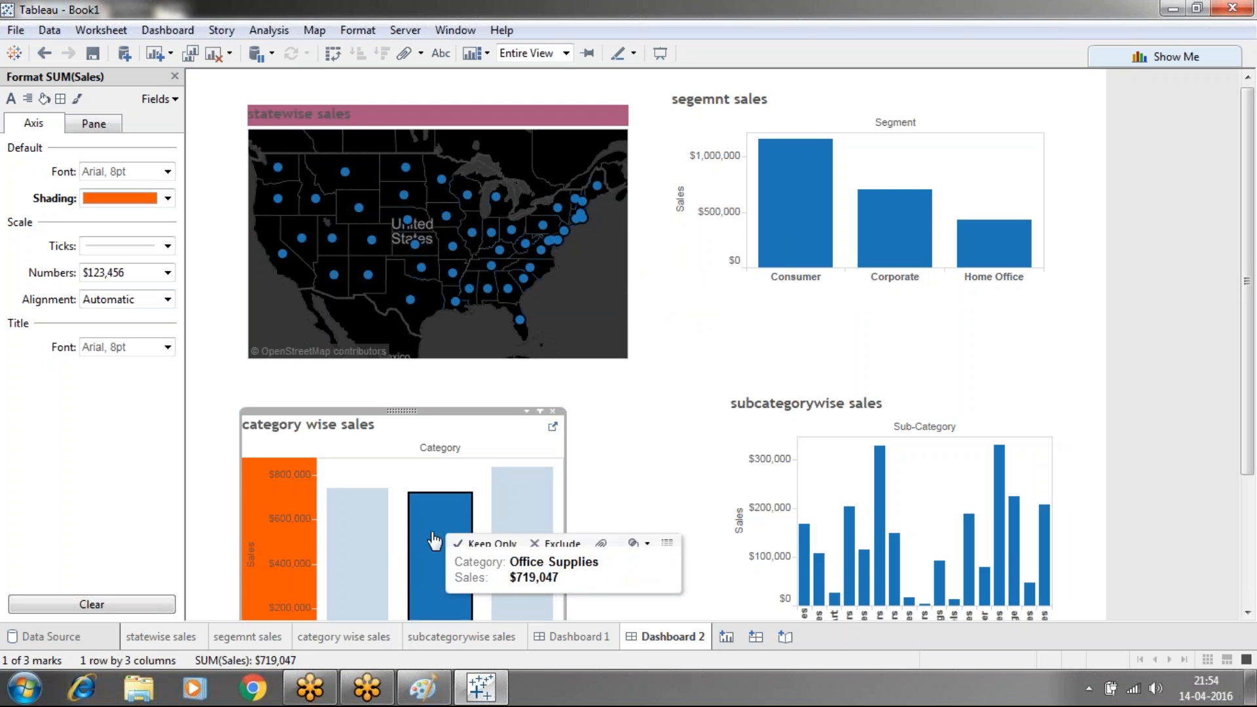
pyautogui.click(351, 531)
pyautogui.click(804, 563)
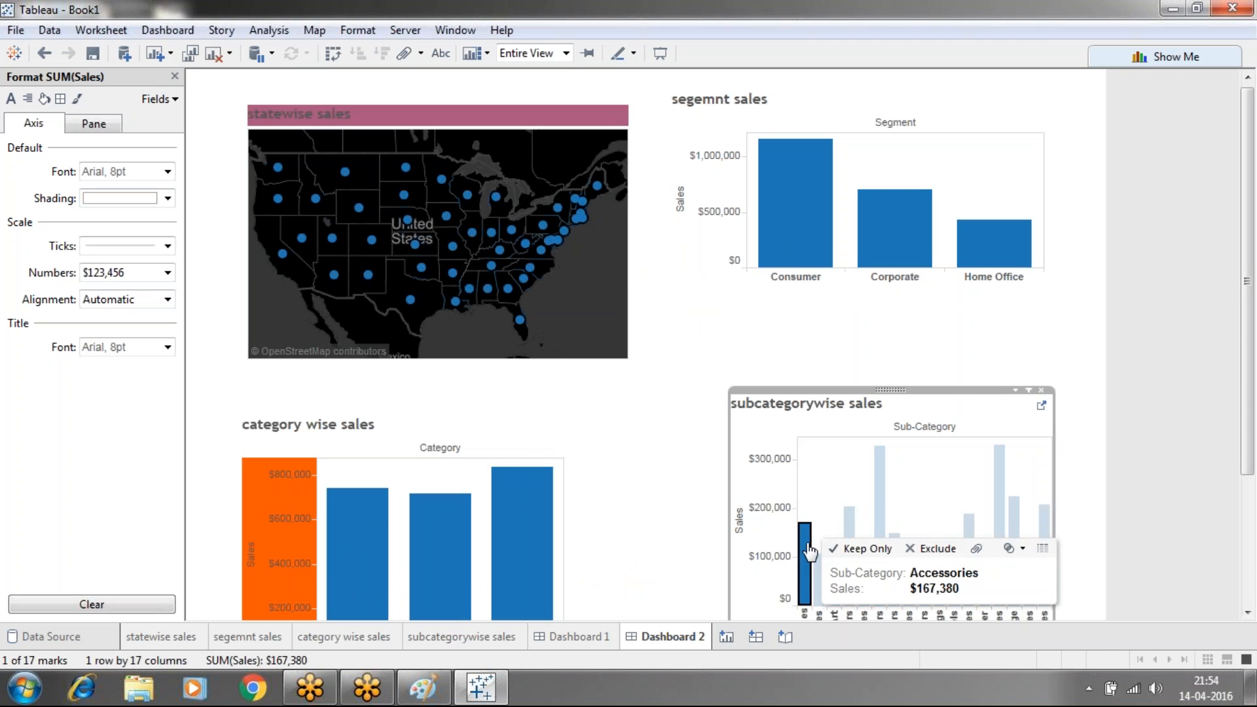
pyautogui.click(892, 499)
pyautogui.click(879, 484)
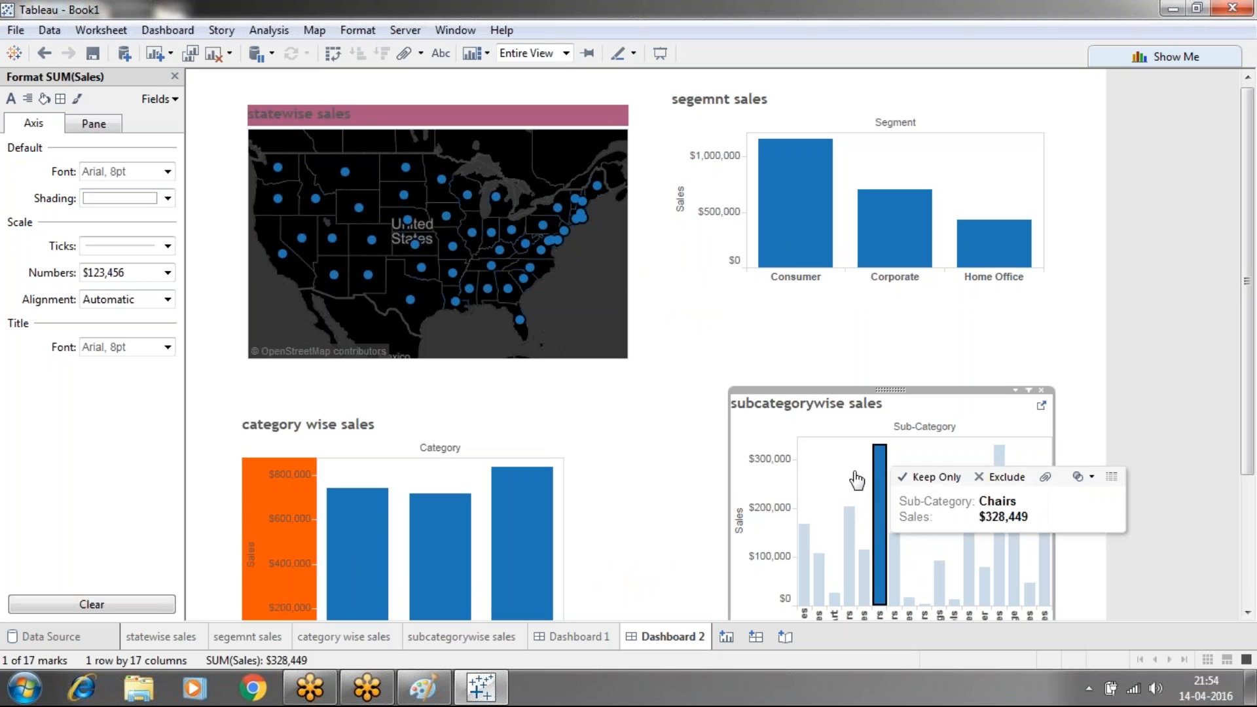
pyautogui.click(671, 428)
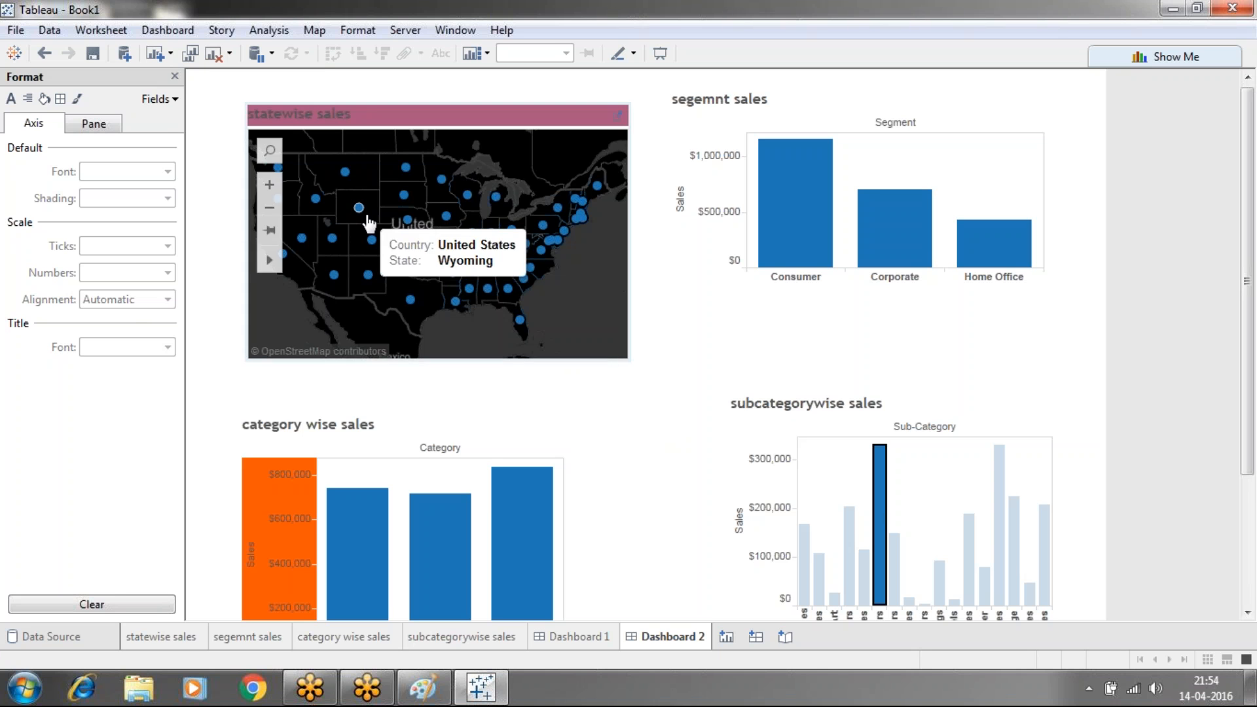
# Add a filter action sourced from statewise sales, running on Select for single selections only
pyautogui.click(173, 77)
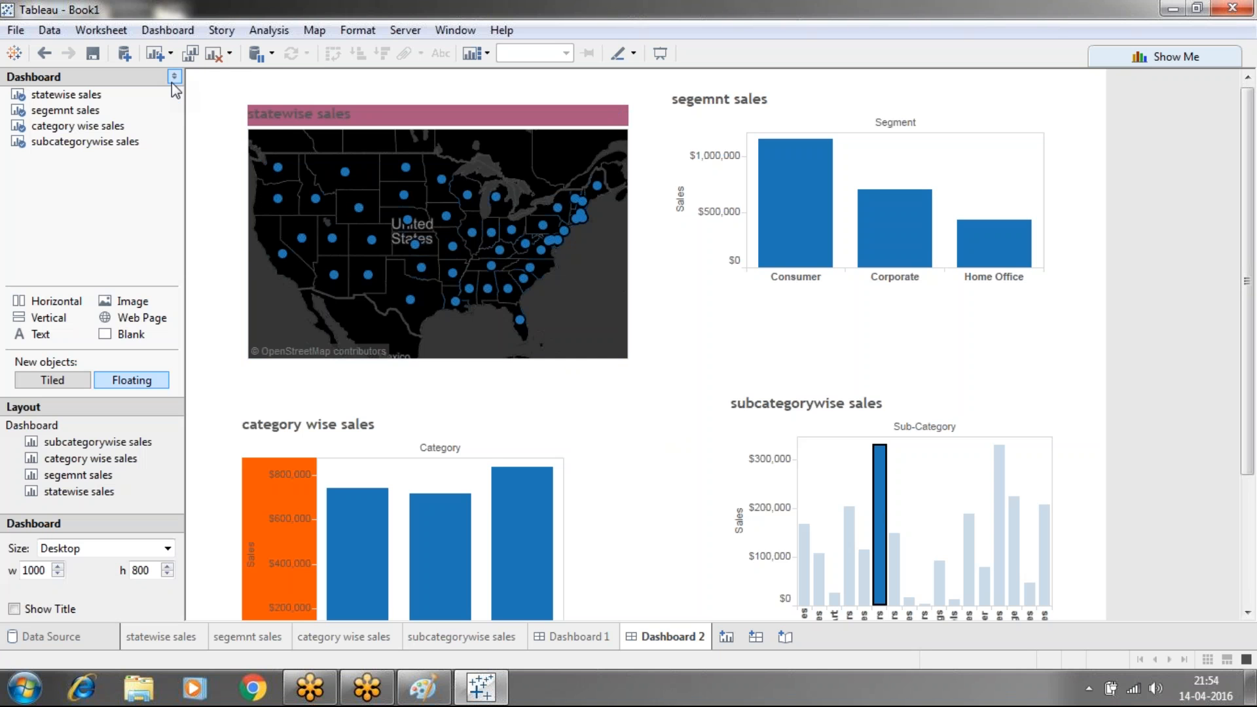
pyautogui.click(167, 31)
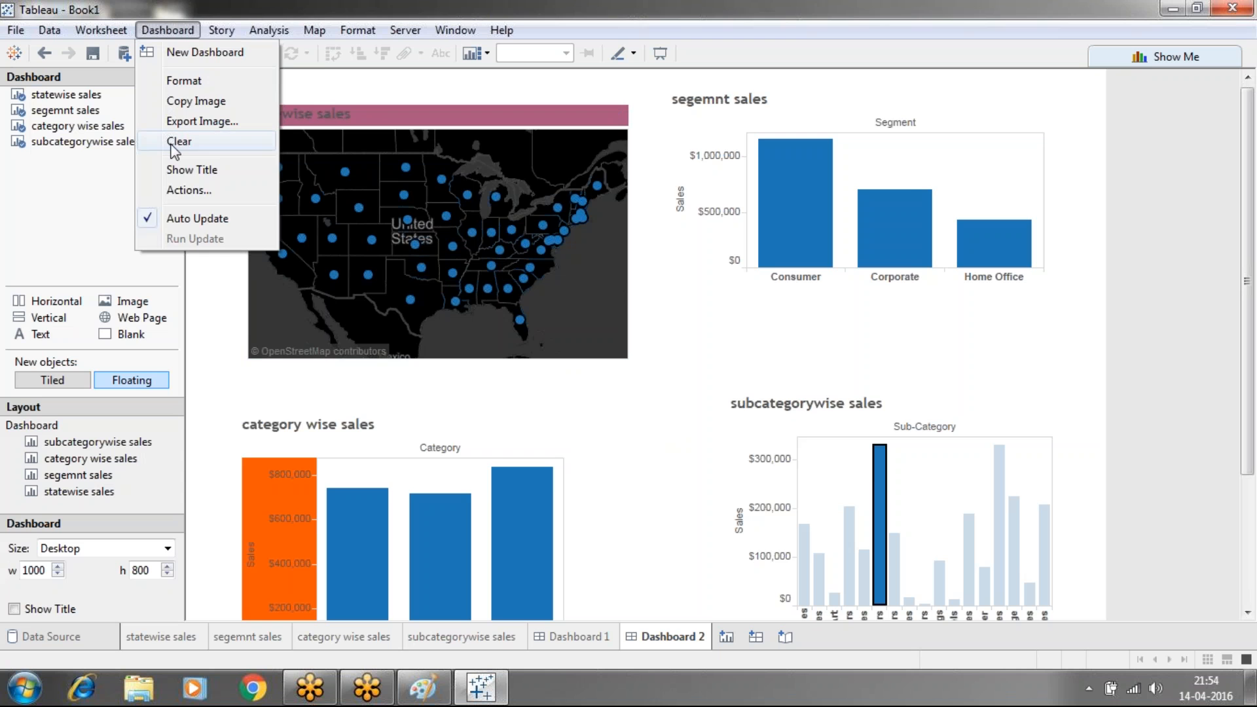
pyautogui.click(180, 189)
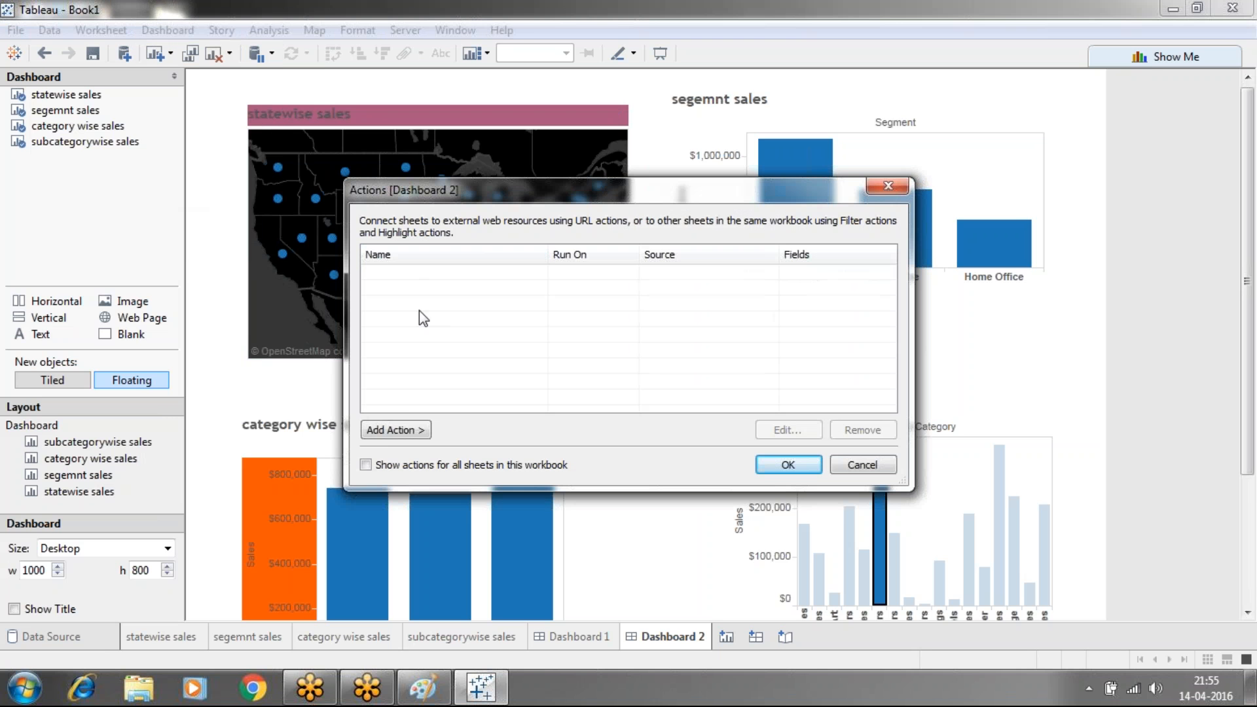
pyautogui.click(401, 431)
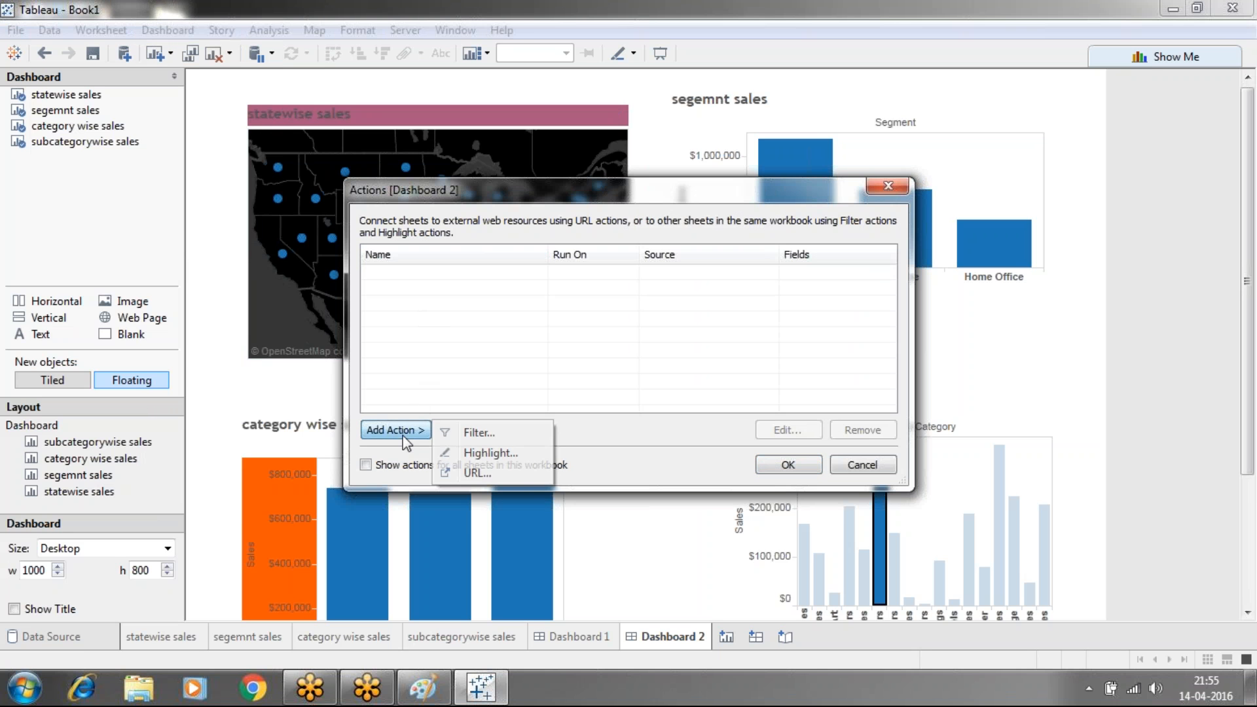
pyautogui.click(477, 434)
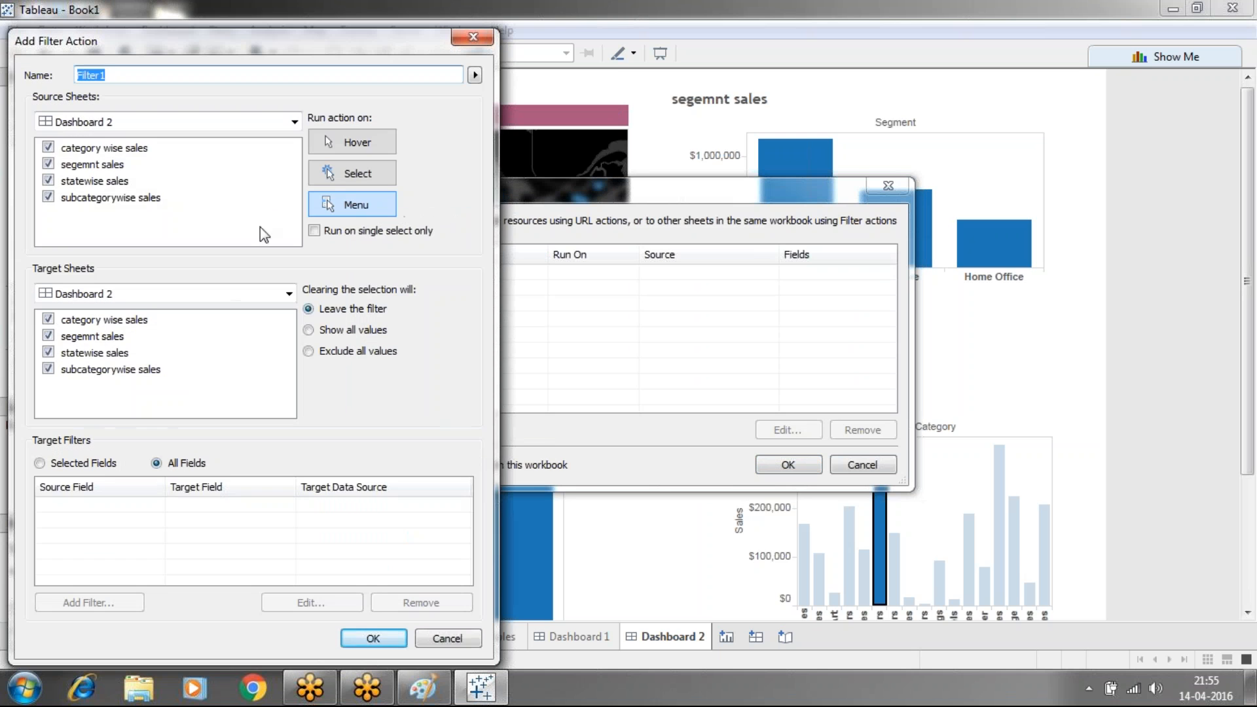
pyautogui.click(283, 127)
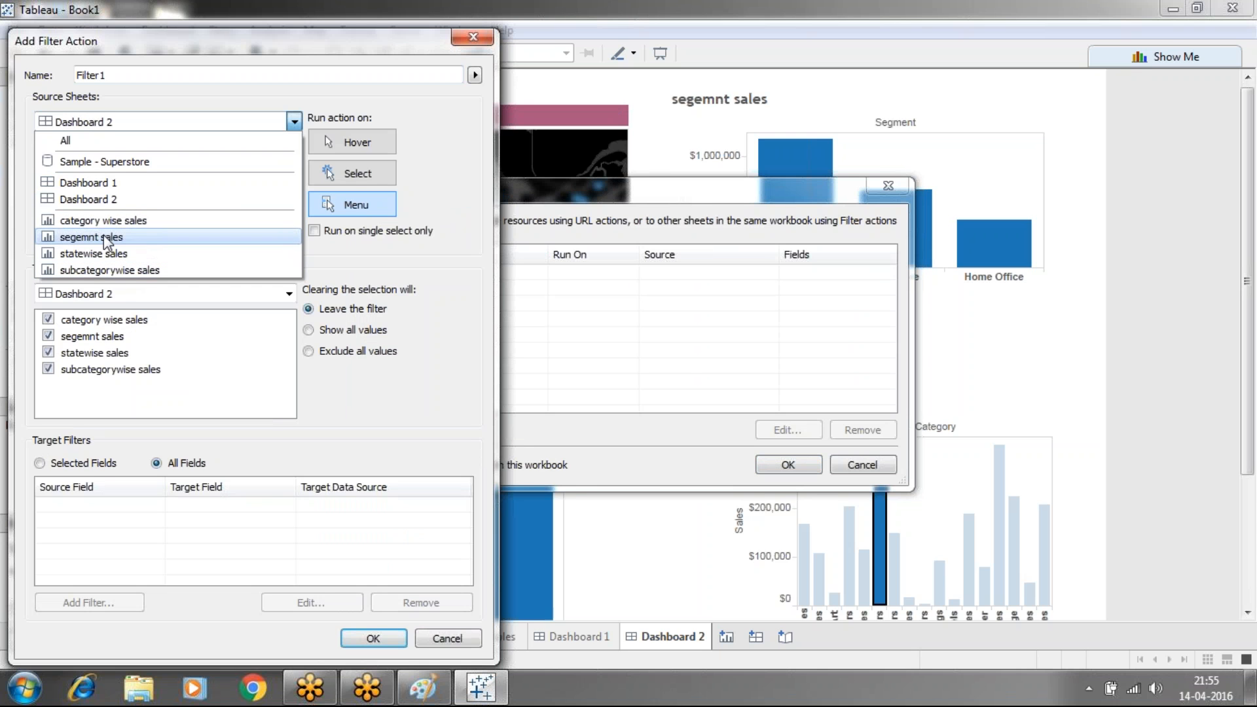
pyautogui.click(95, 252)
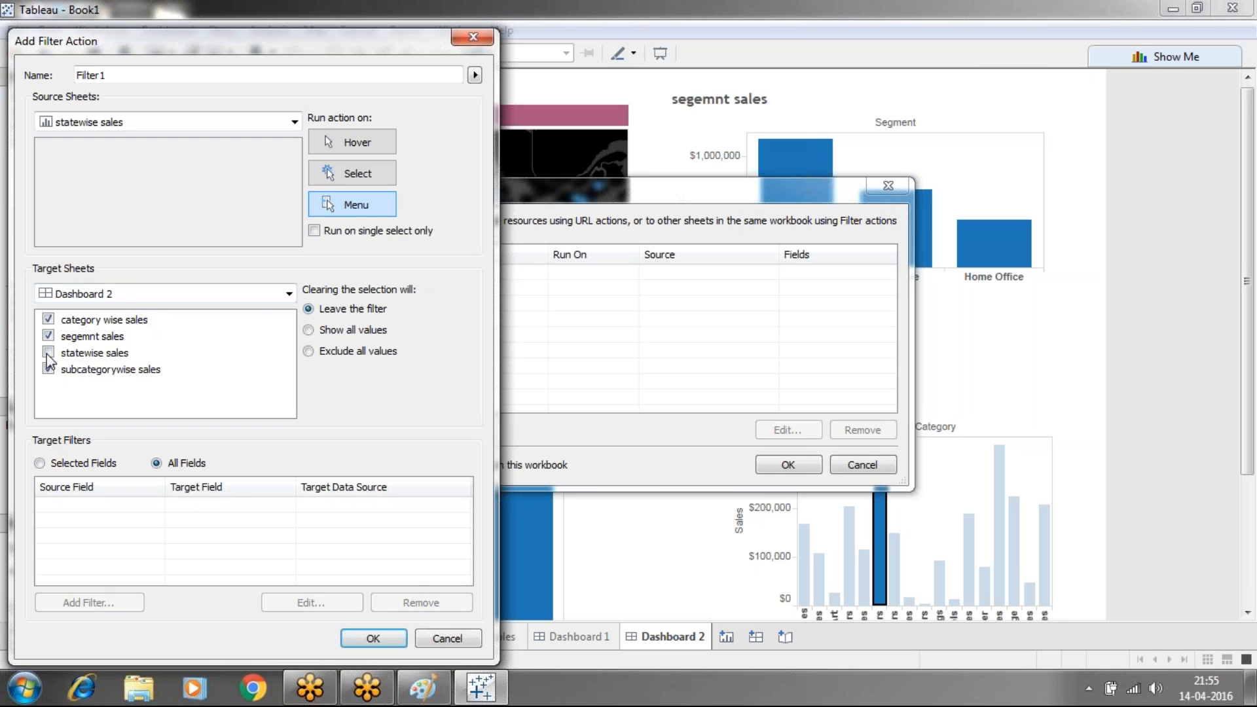
pyautogui.click(360, 170)
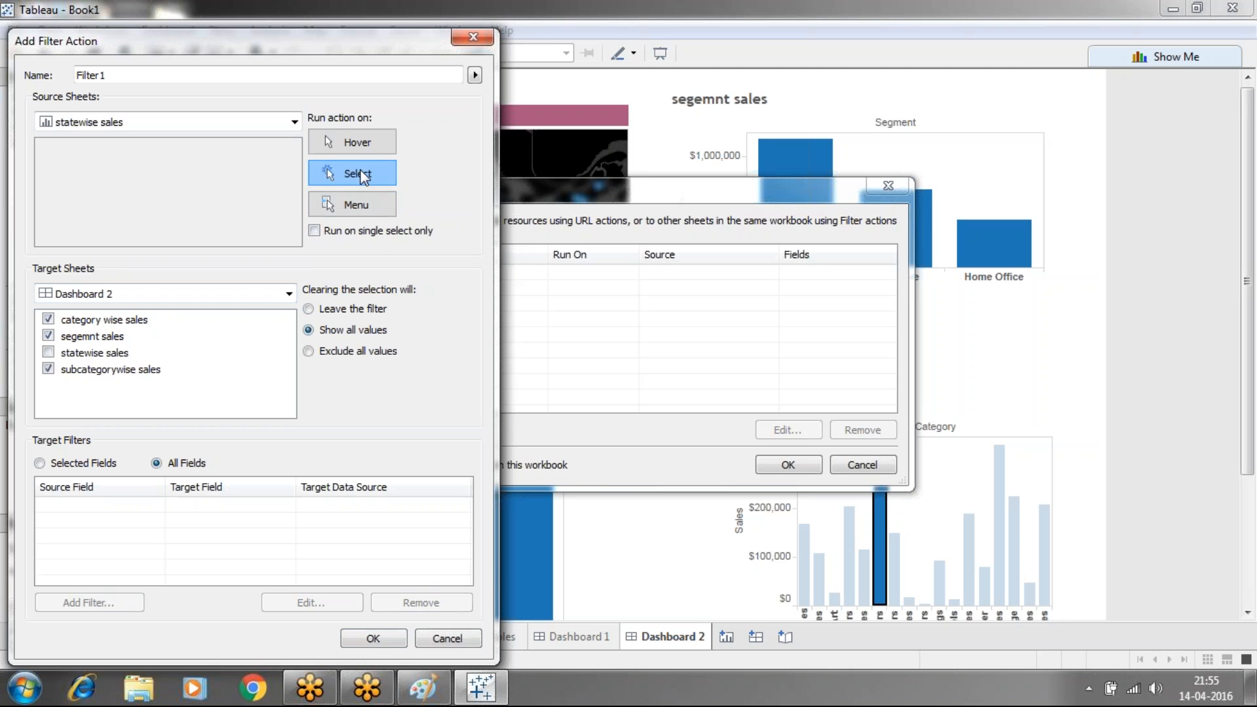
pyautogui.click(314, 230)
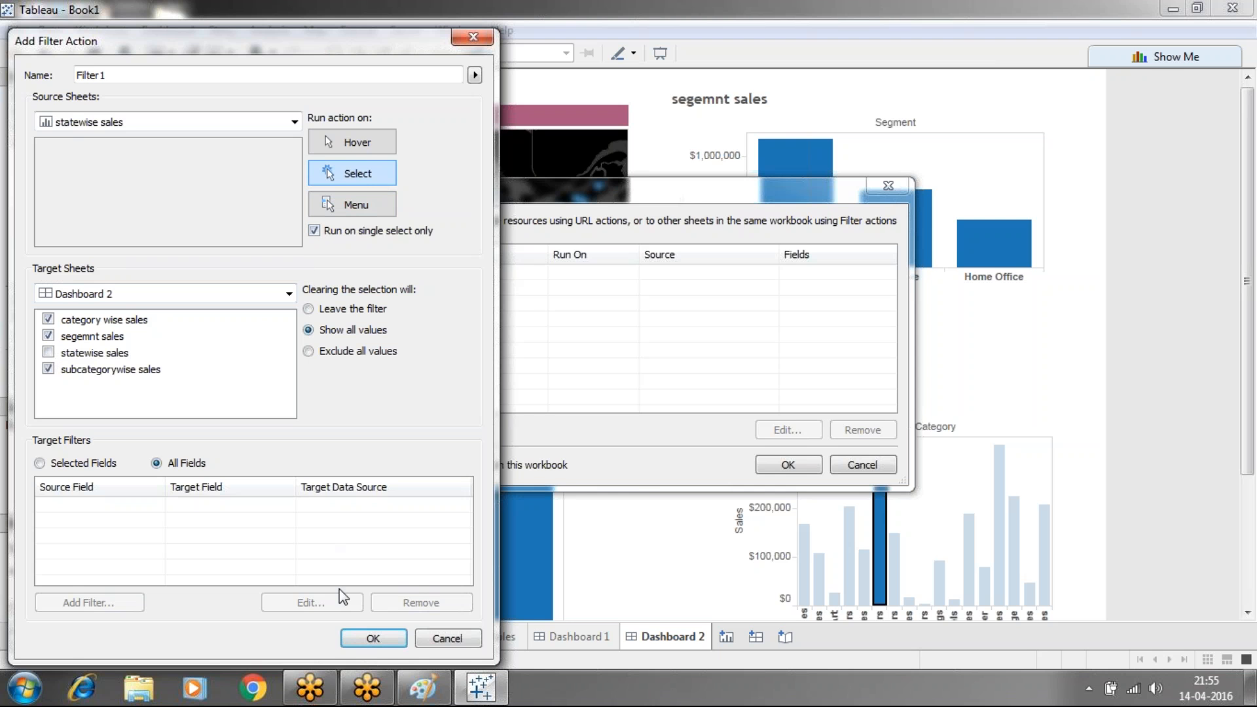
pyautogui.click(367, 634)
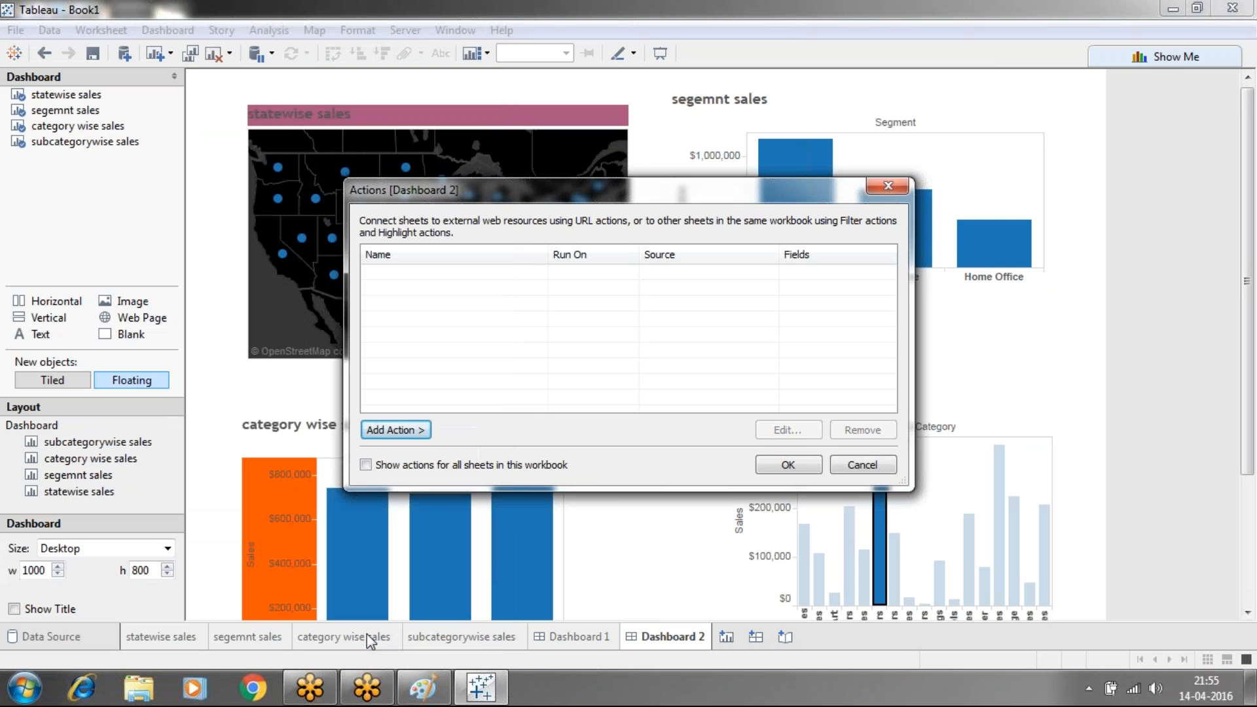
pyautogui.click(781, 464)
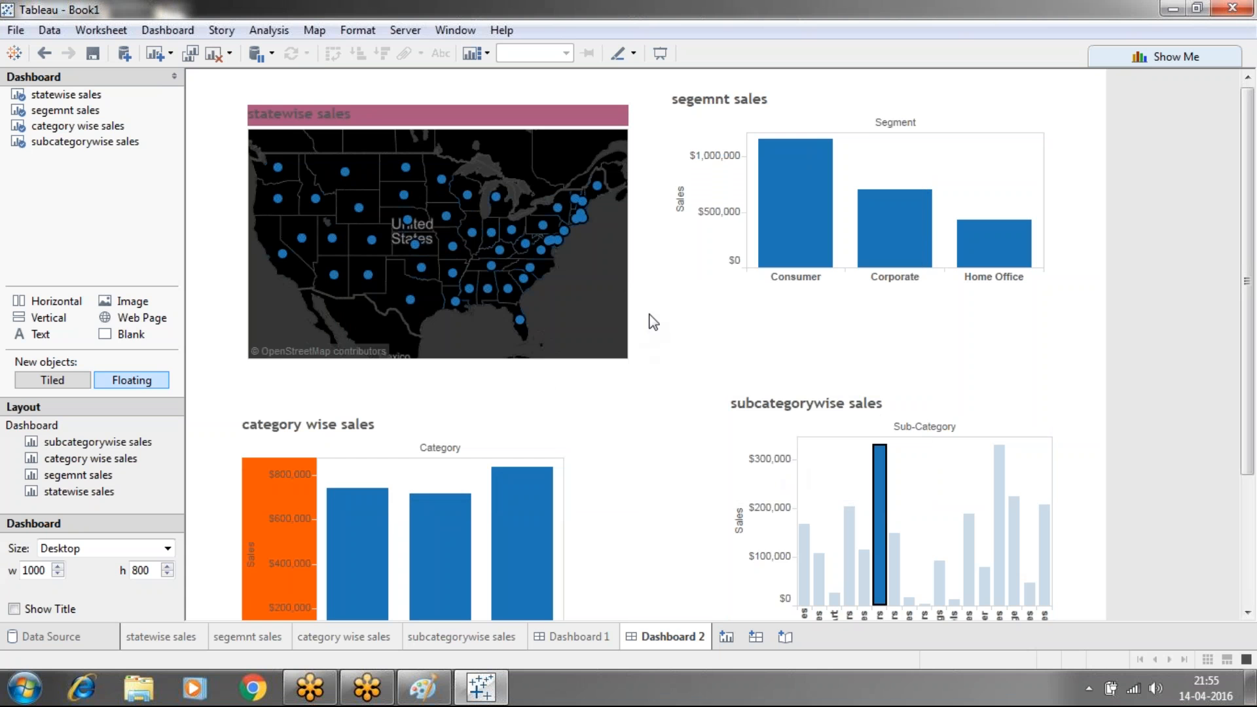
# Test the map filter by selecting South Carolina, Georgia and Mississippi
pyautogui.click(523, 282)
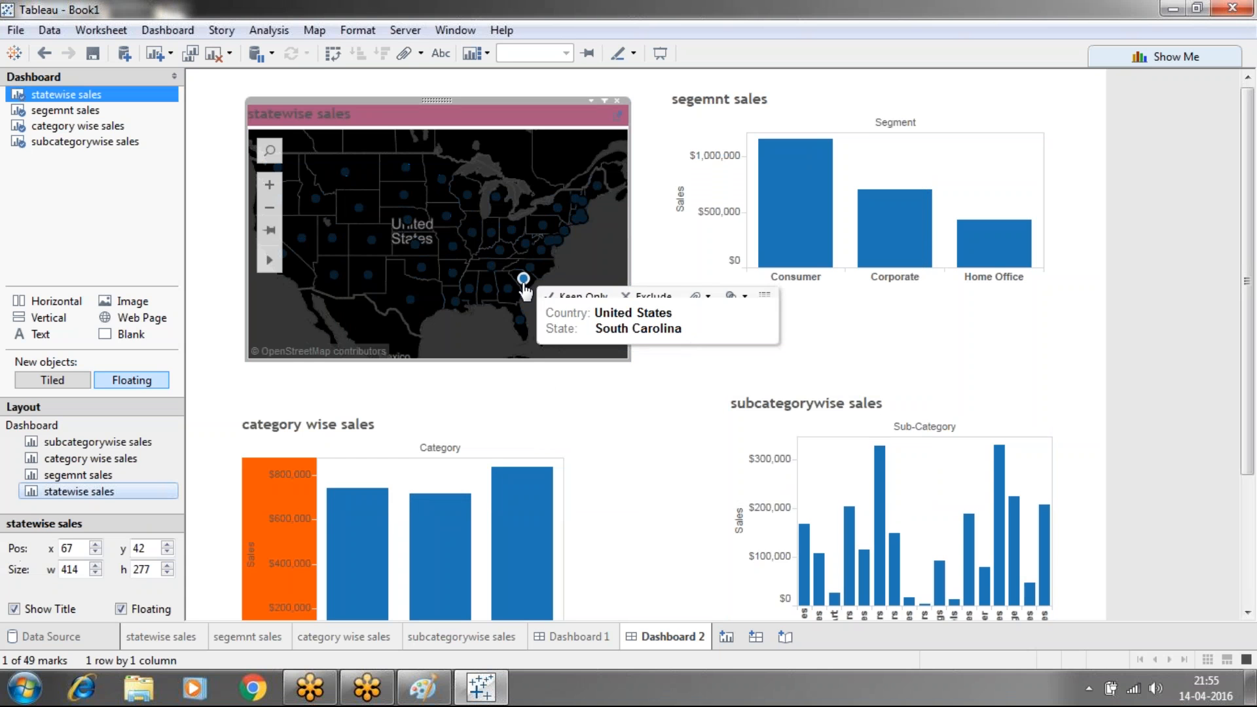
pyautogui.click(523, 282)
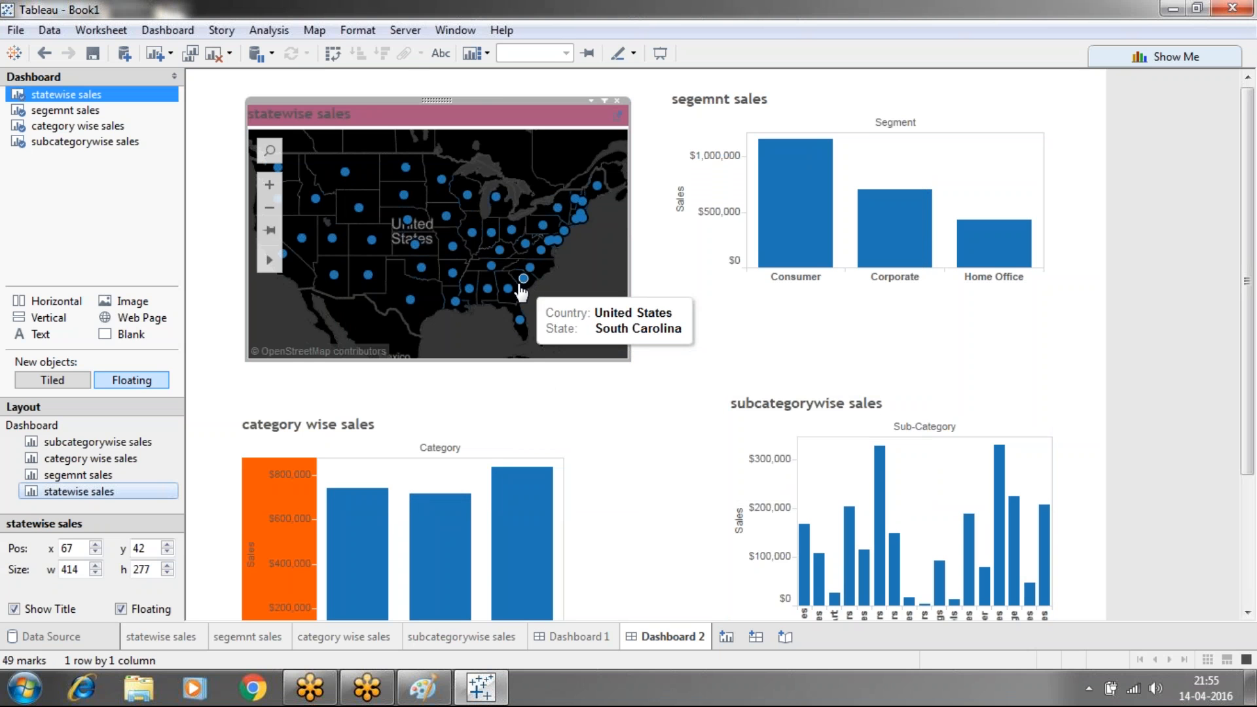
pyautogui.click(507, 289)
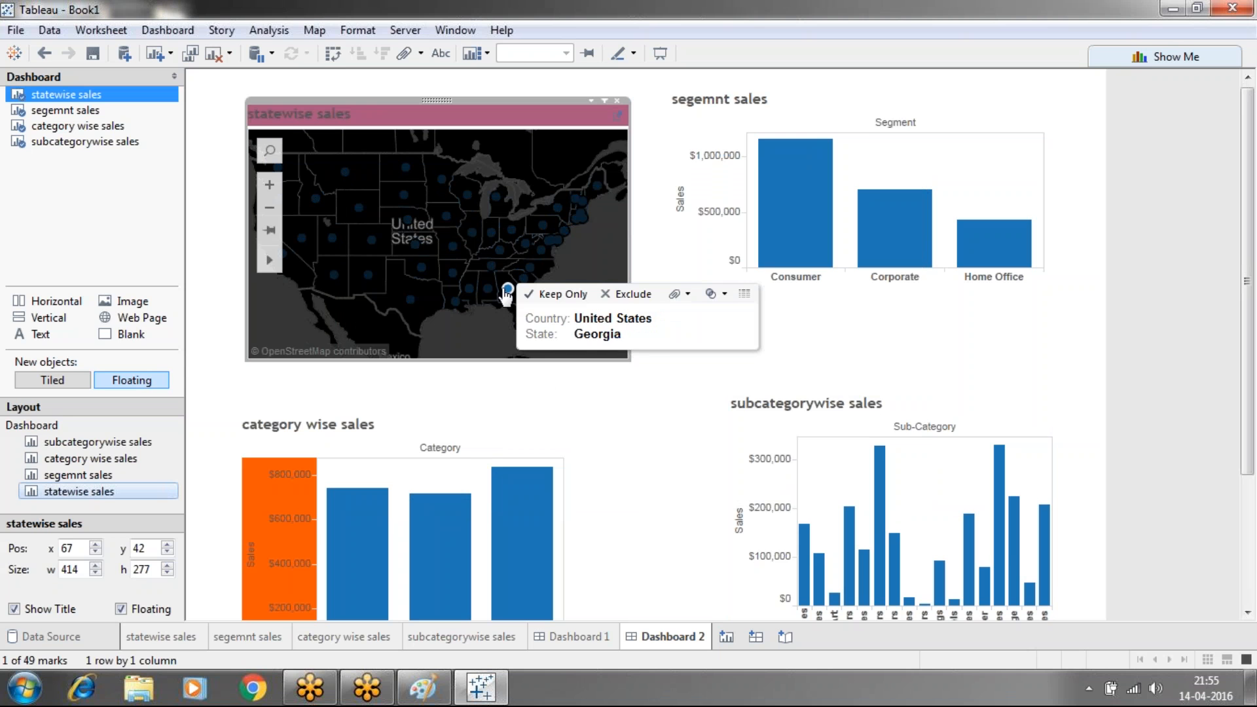
pyautogui.click(470, 291)
# Reopen the dashboard's Actions list and begin adding another action
pyautogui.click(168, 30)
pyautogui.click(188, 190)
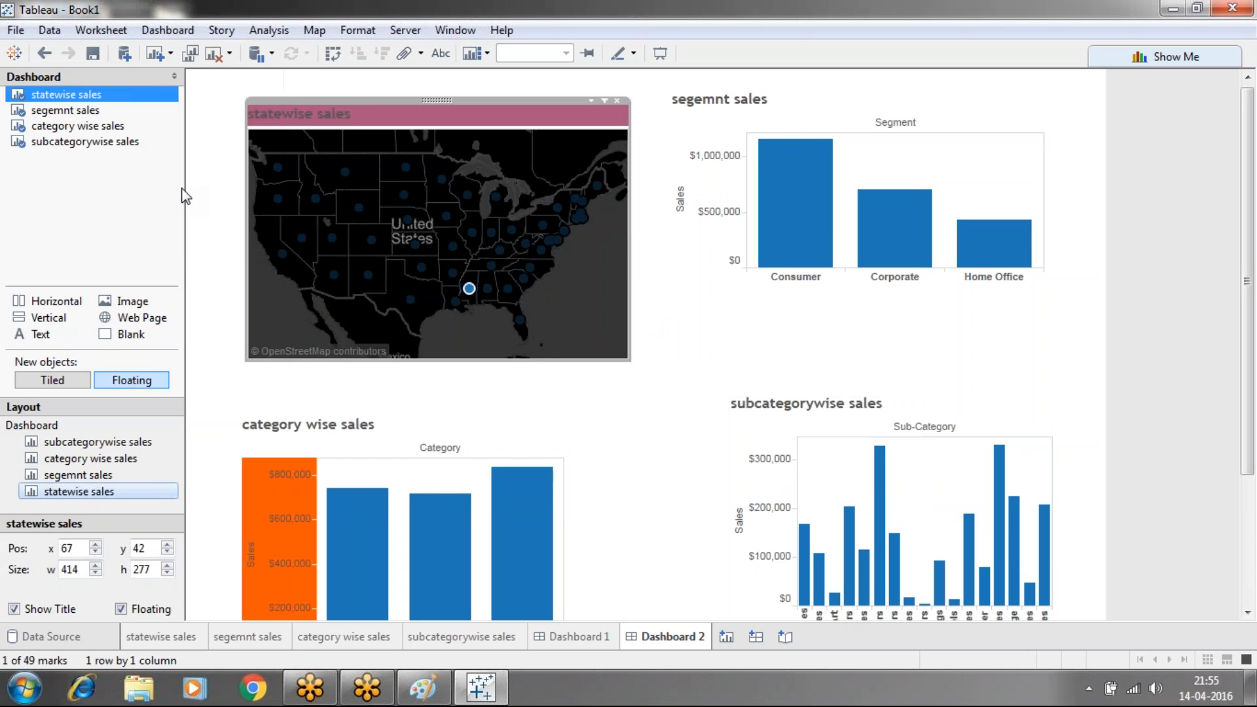
pyautogui.click(379, 430)
# Create Filter2 from statewise sales, running on Select for single selections and showing all values
pyautogui.click(456, 434)
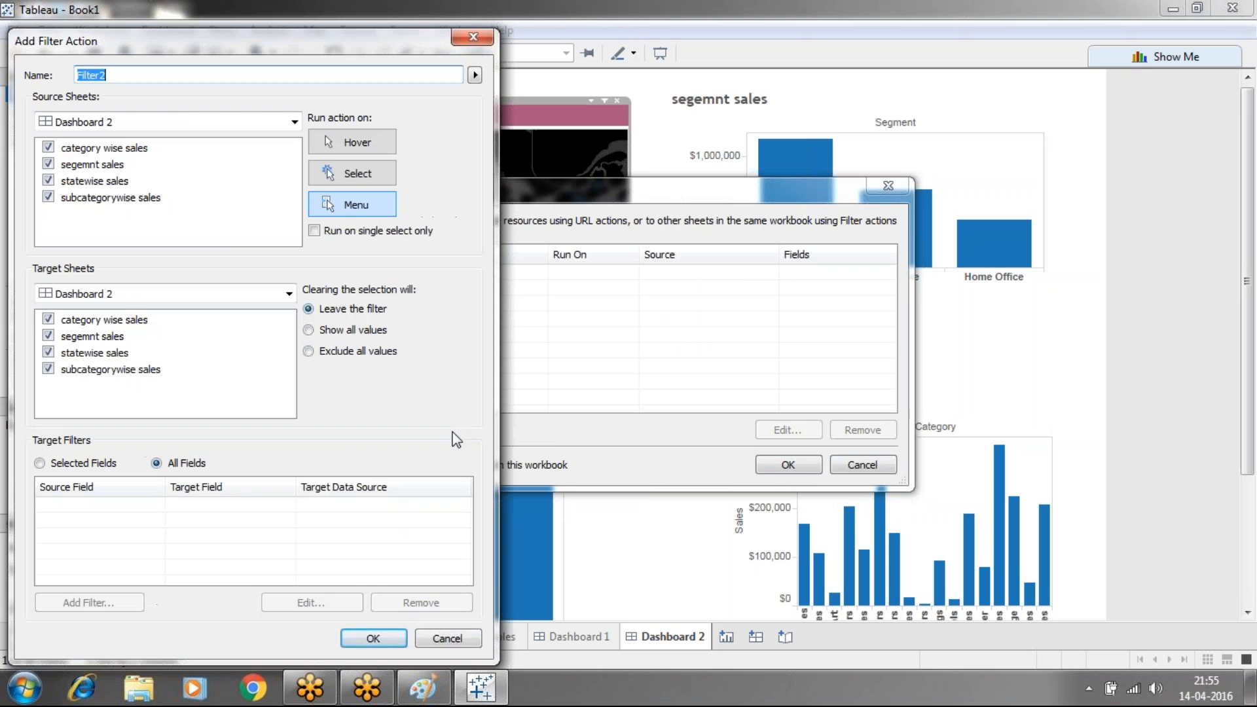
pyautogui.click(339, 178)
pyautogui.click(309, 330)
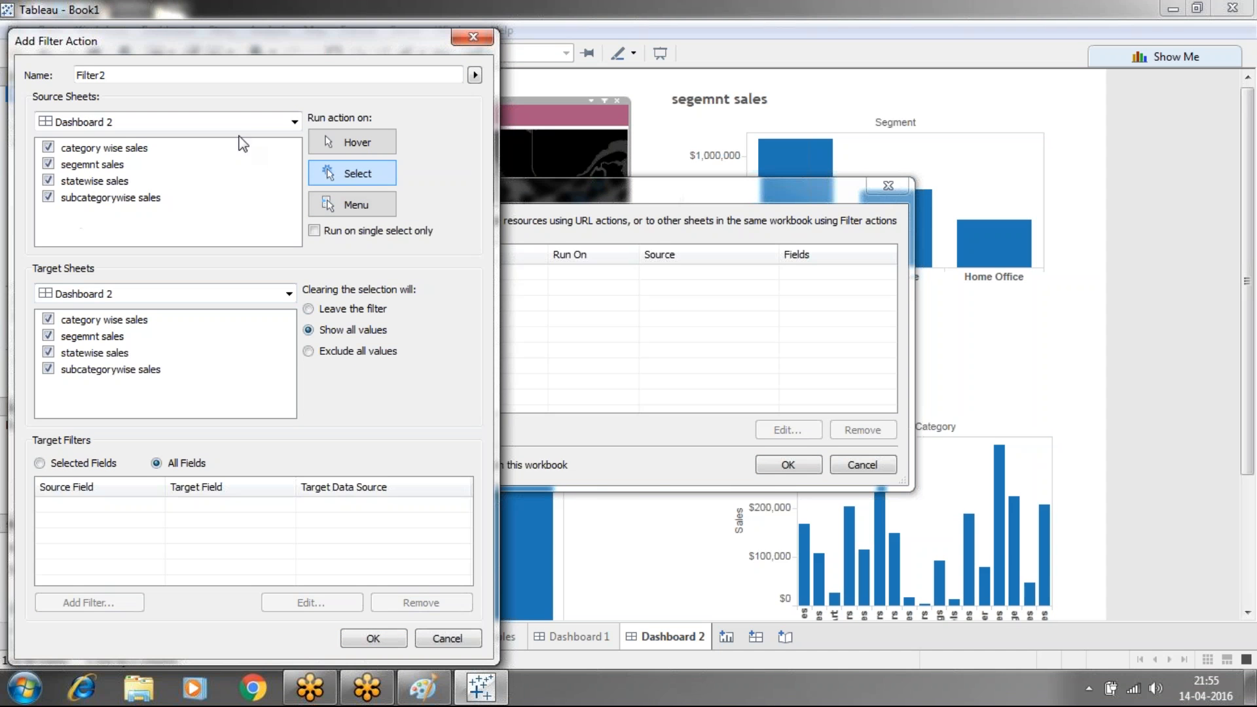
pyautogui.click(243, 123)
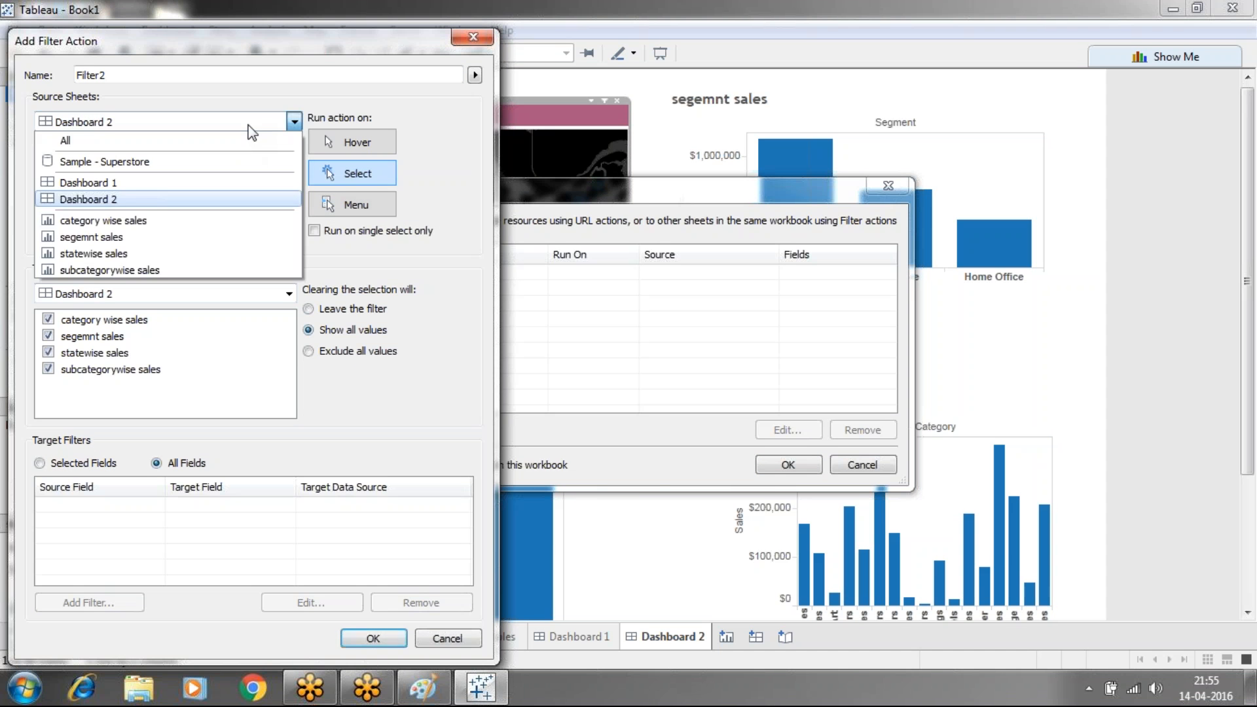
pyautogui.click(132, 252)
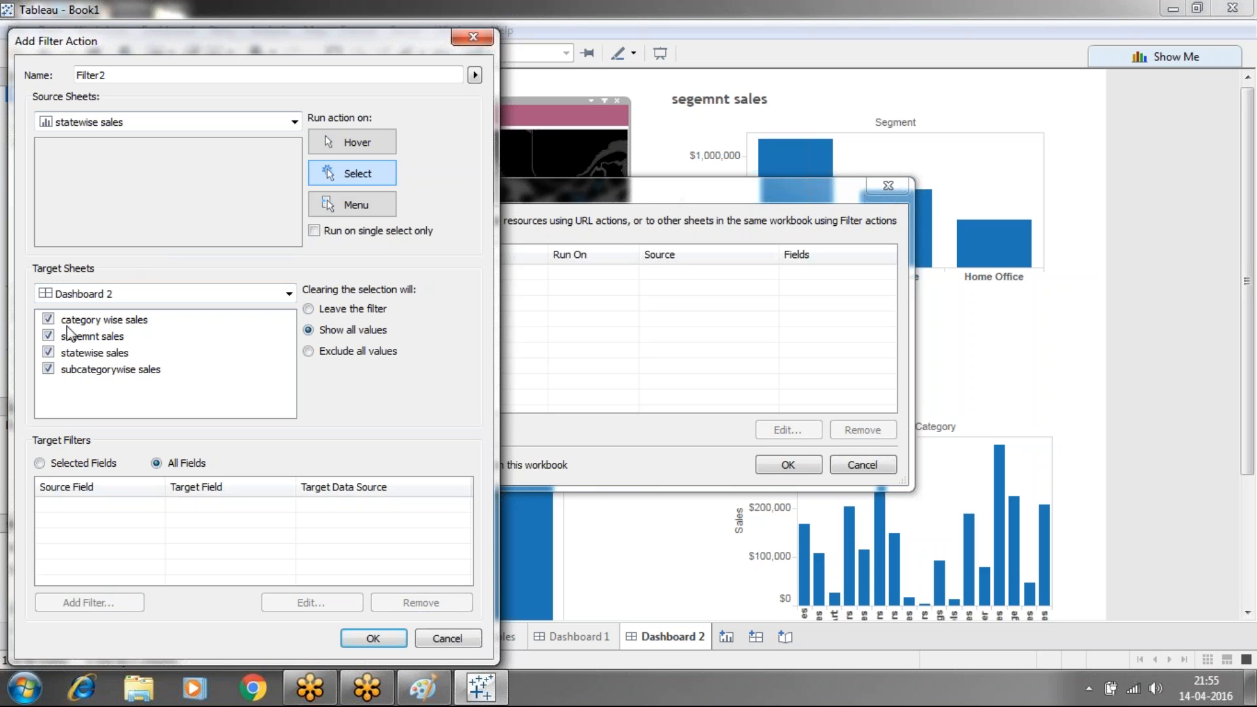
pyautogui.click(315, 230)
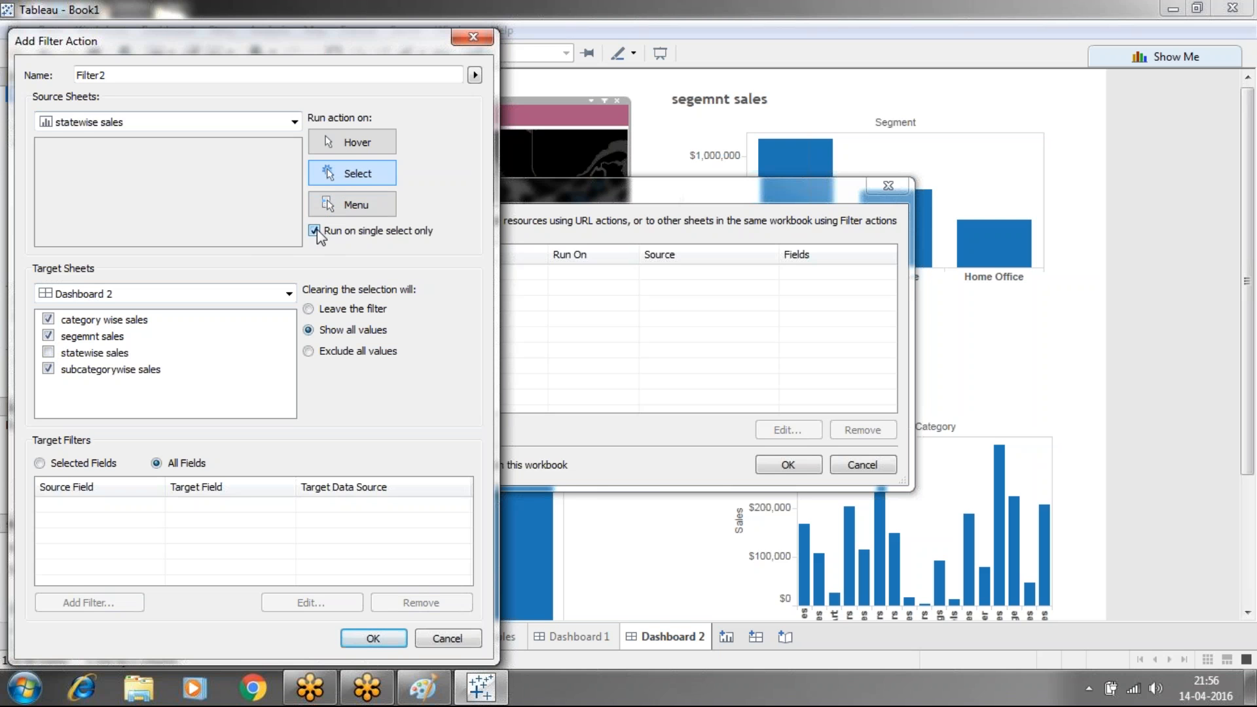
pyautogui.click(371, 635)
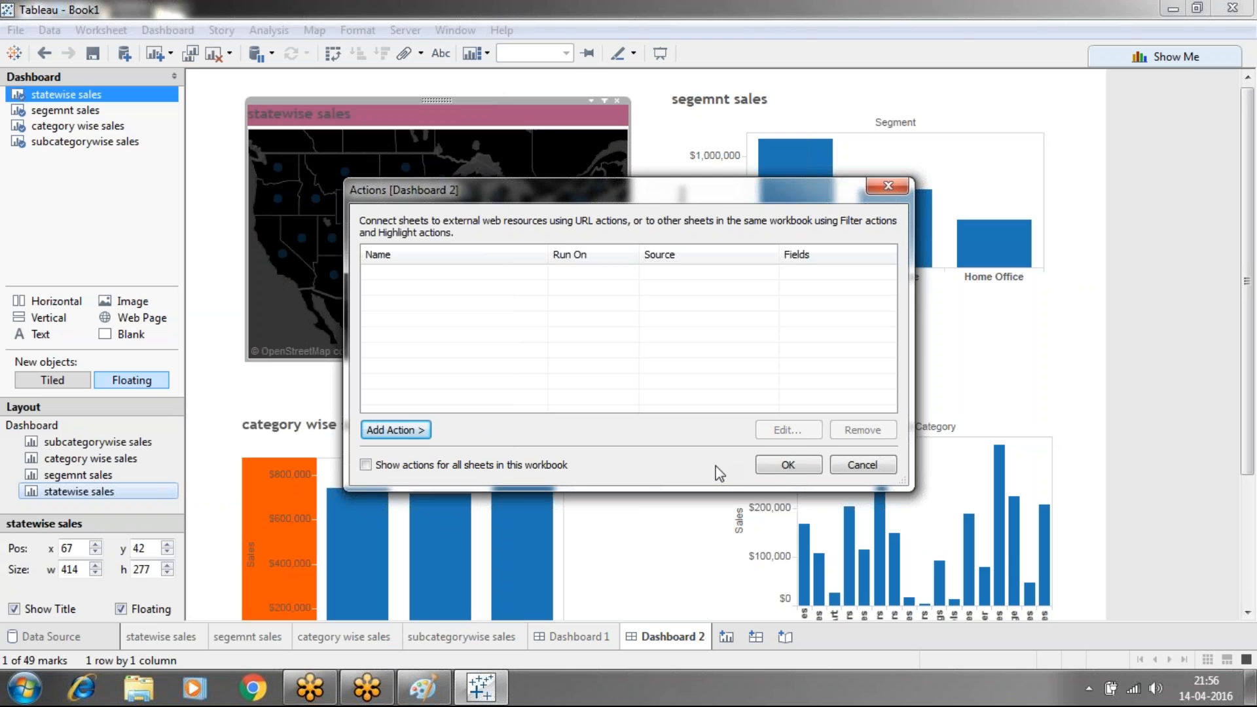
pyautogui.click(779, 461)
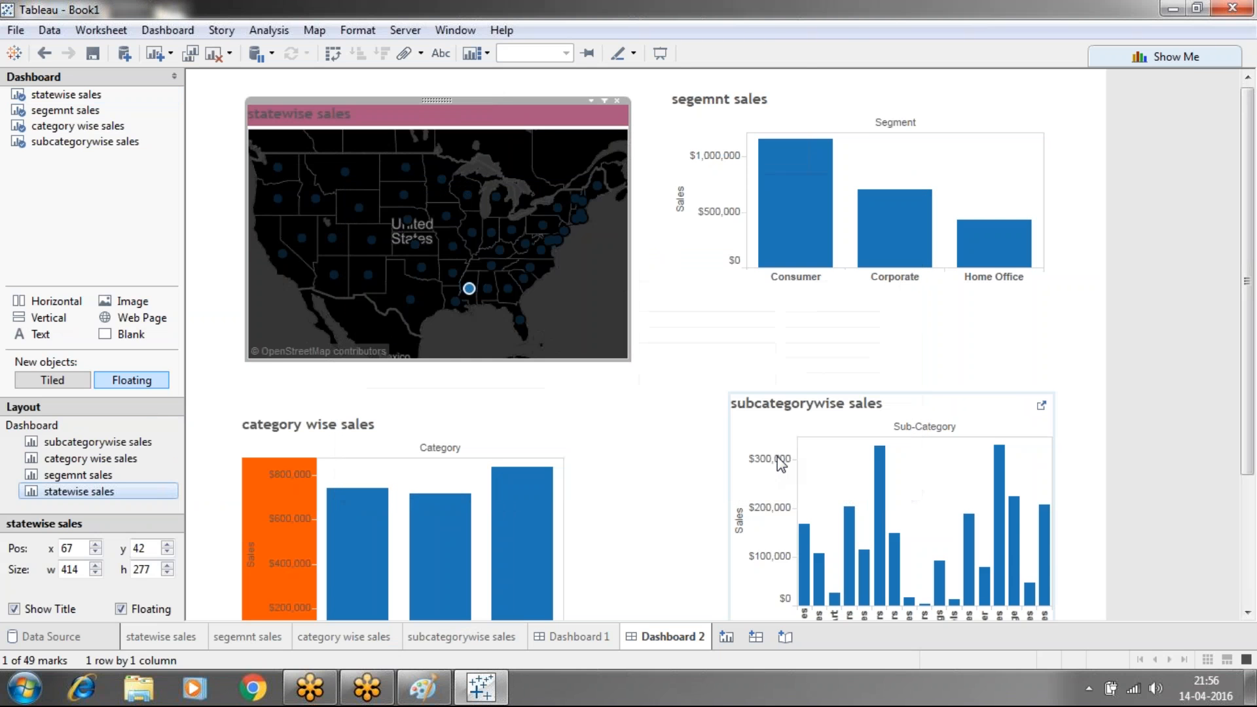
# Delete both the Filter2 and Filter1 actions from the workbook, then clear the dashboard selection
pyautogui.click(172, 30)
pyautogui.click(189, 191)
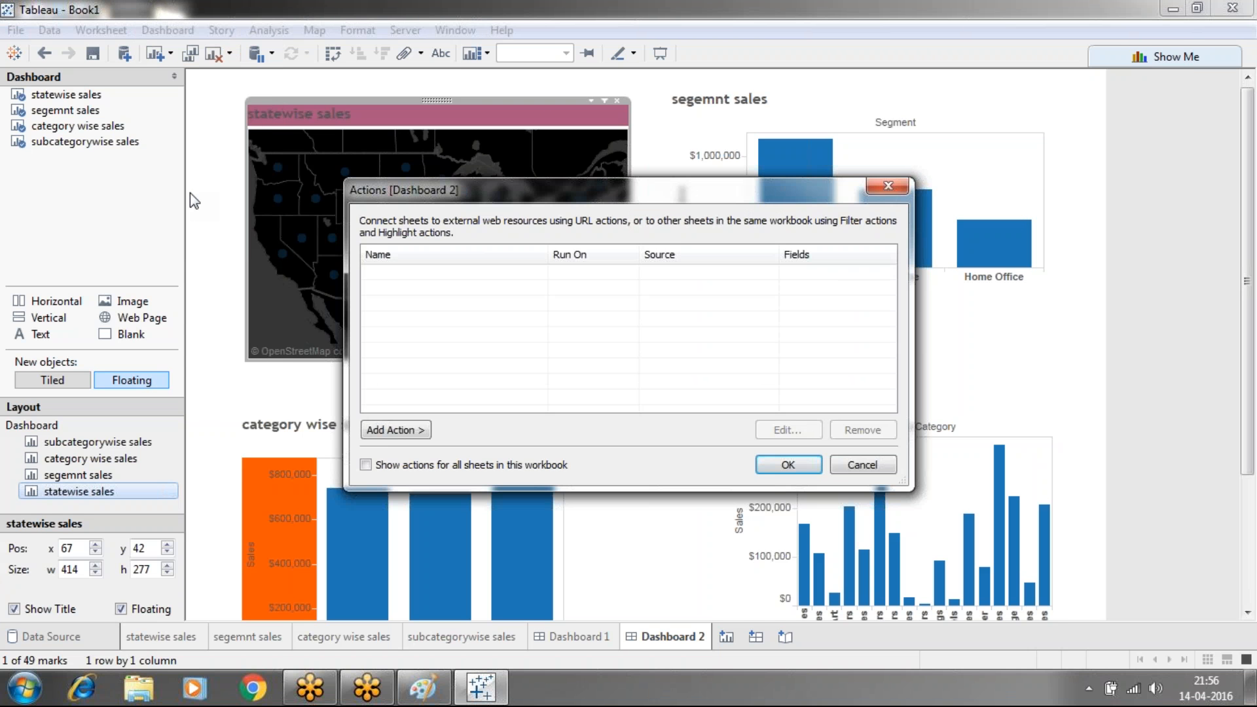
pyautogui.click(365, 465)
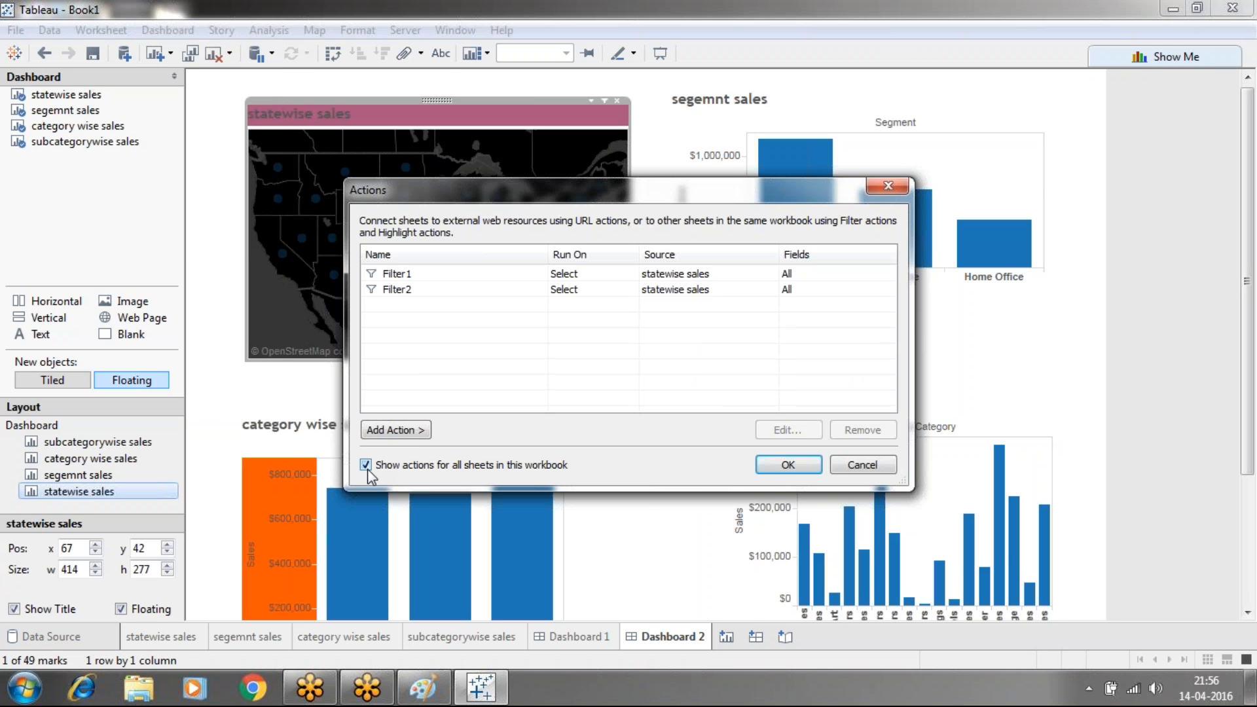
pyautogui.click(529, 292)
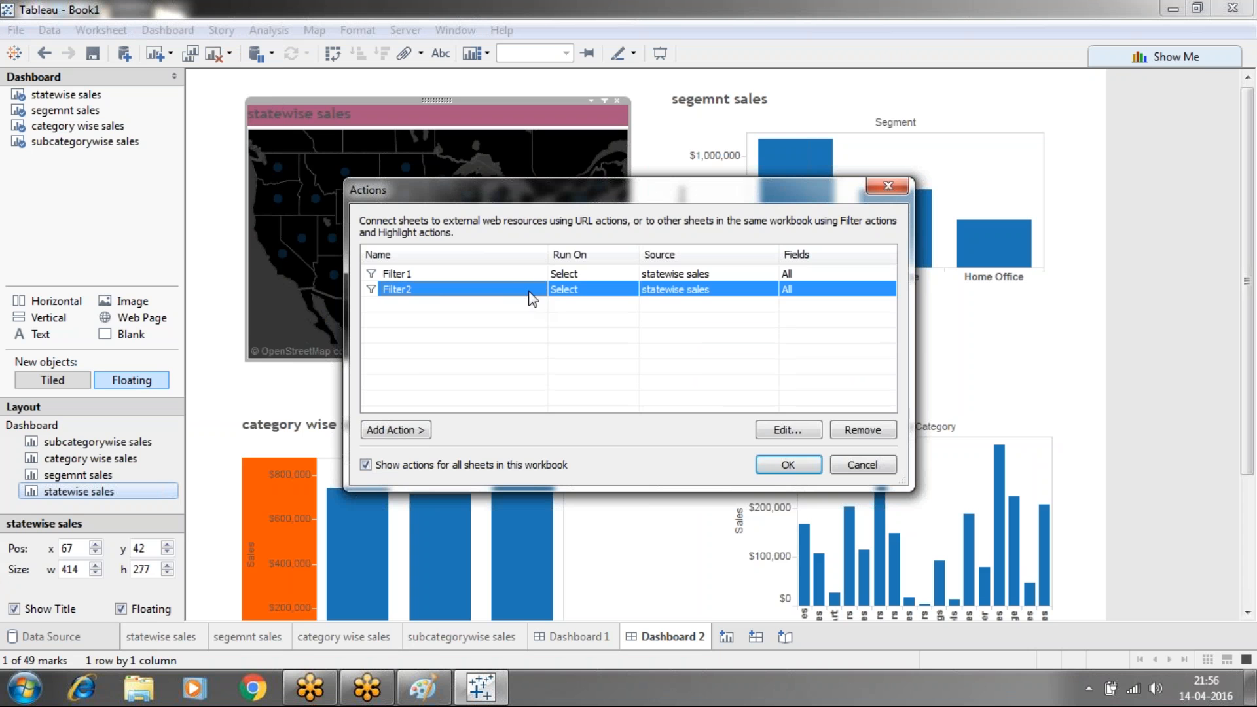
pyautogui.click(854, 431)
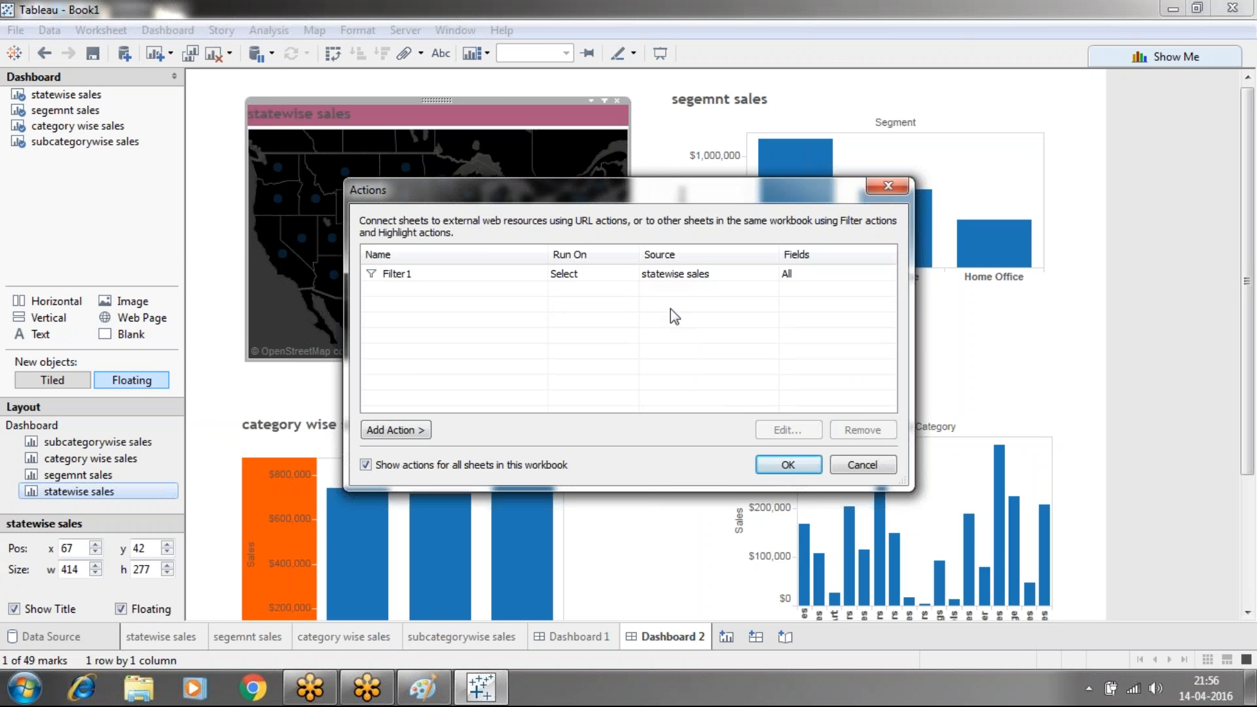
pyautogui.click(640, 279)
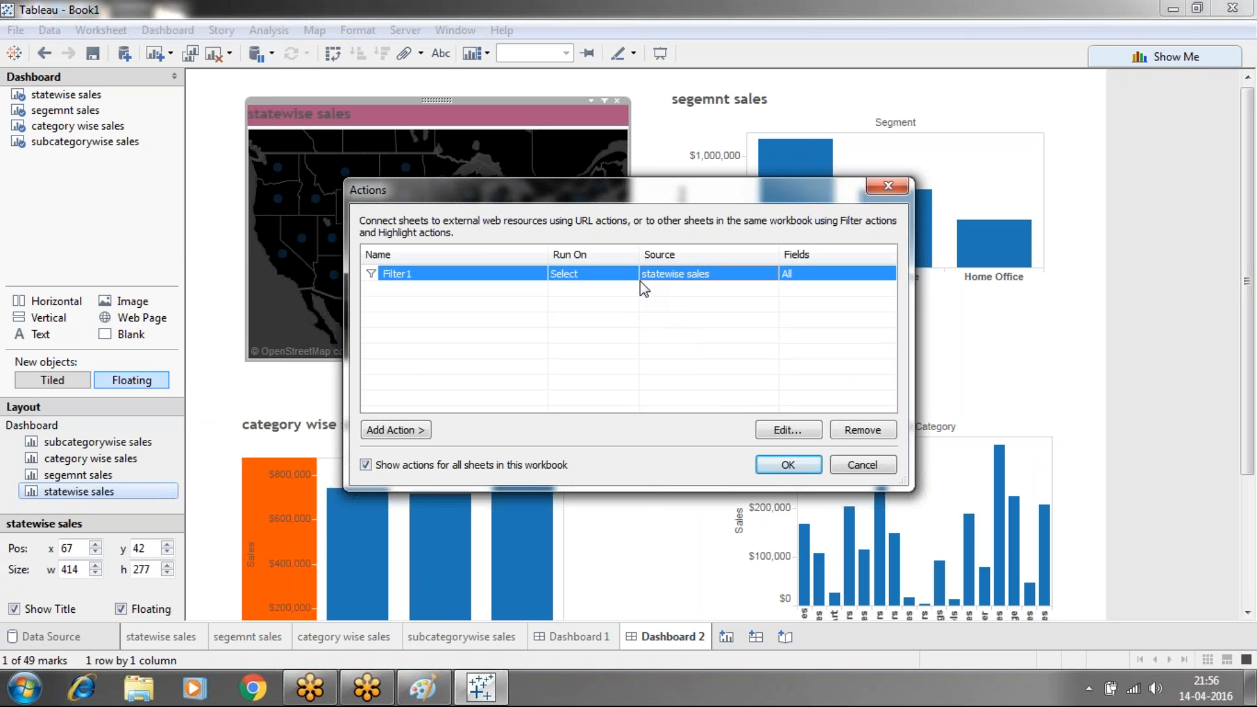
pyautogui.click(857, 434)
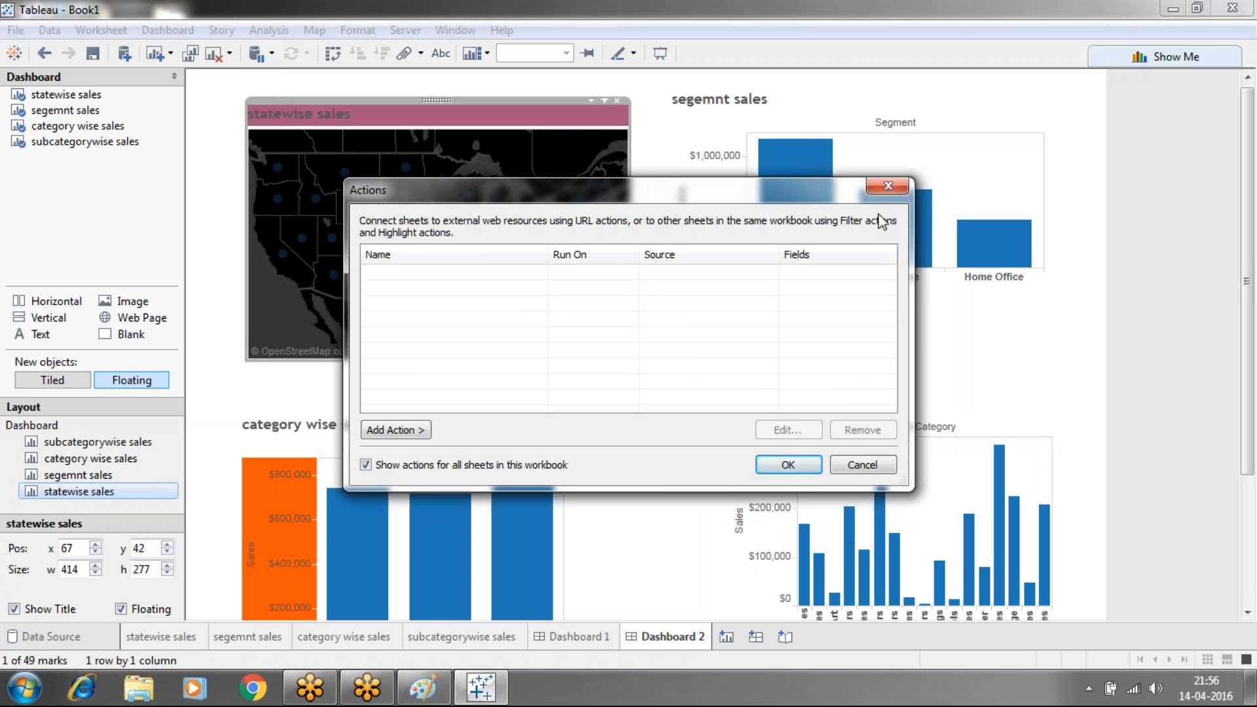
pyautogui.click(888, 186)
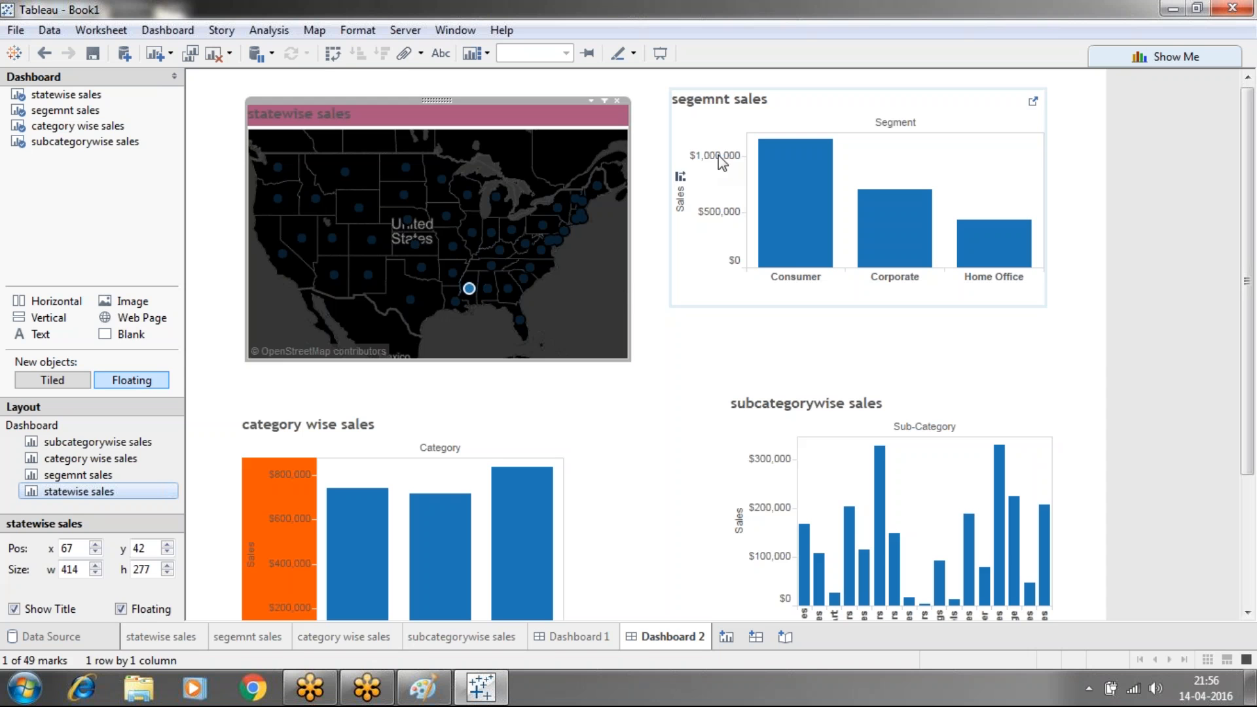
pyautogui.click(638, 154)
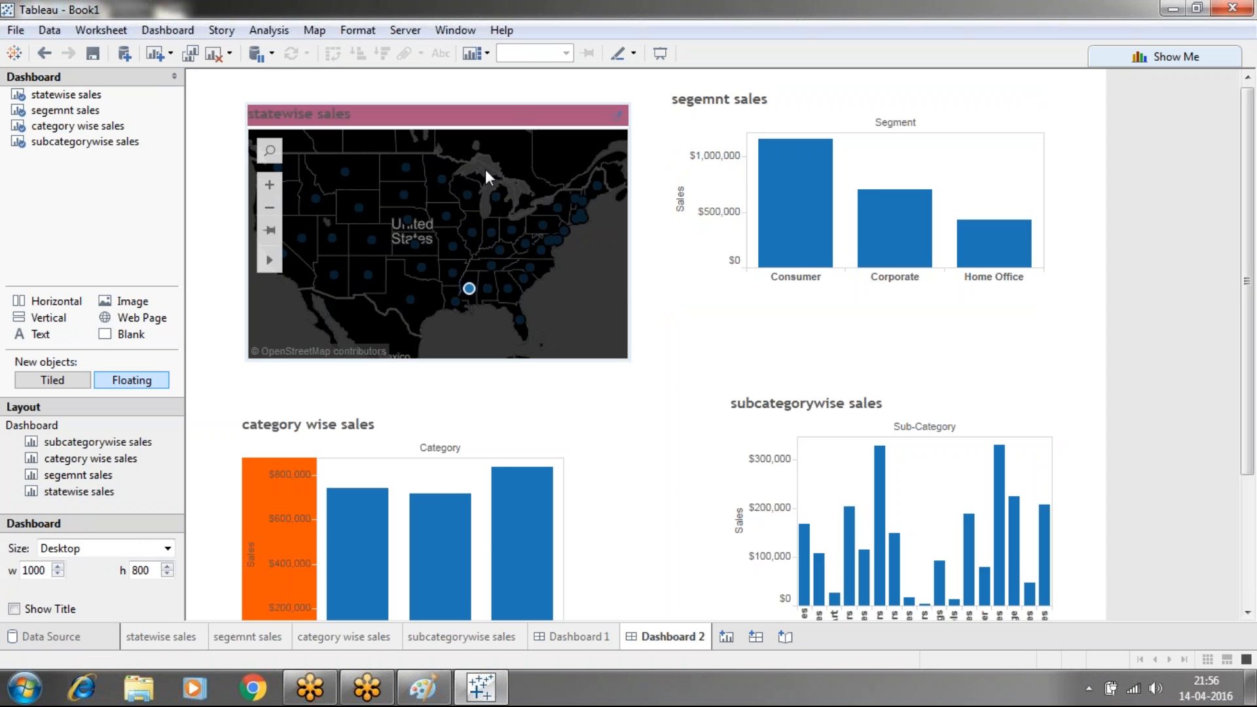
pyautogui.click(516, 170)
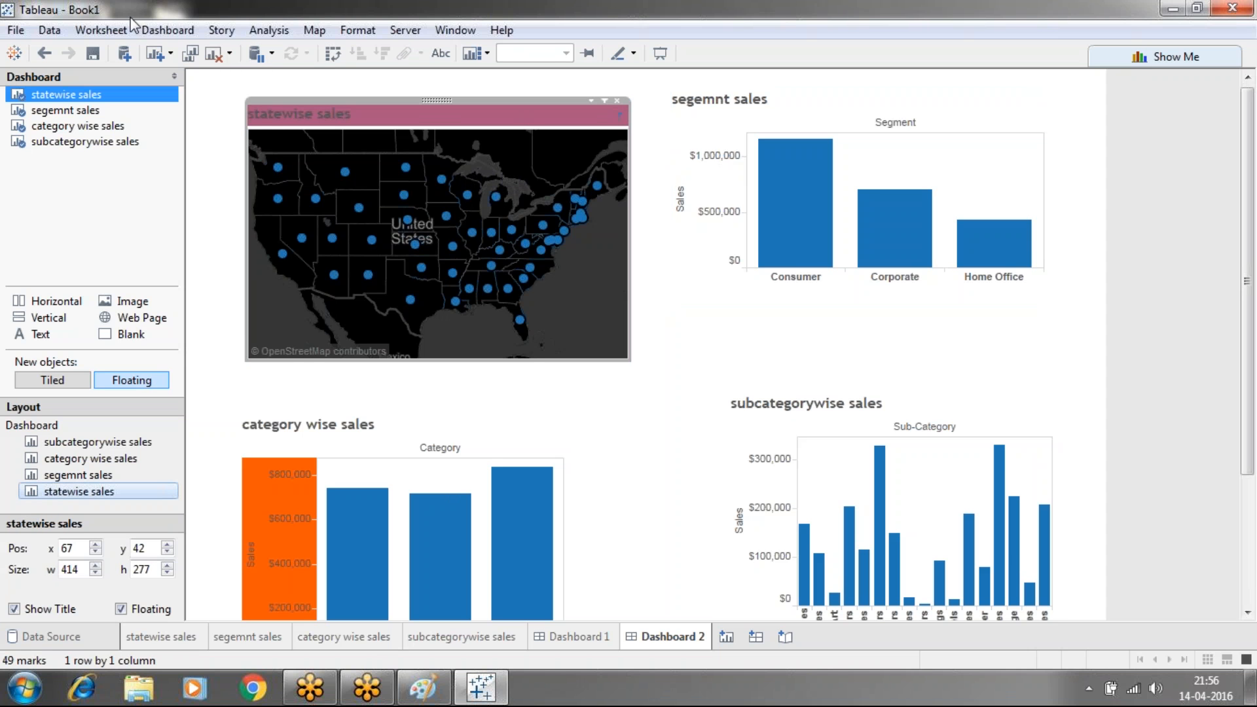
pyautogui.click(140, 36)
pyautogui.click(190, 194)
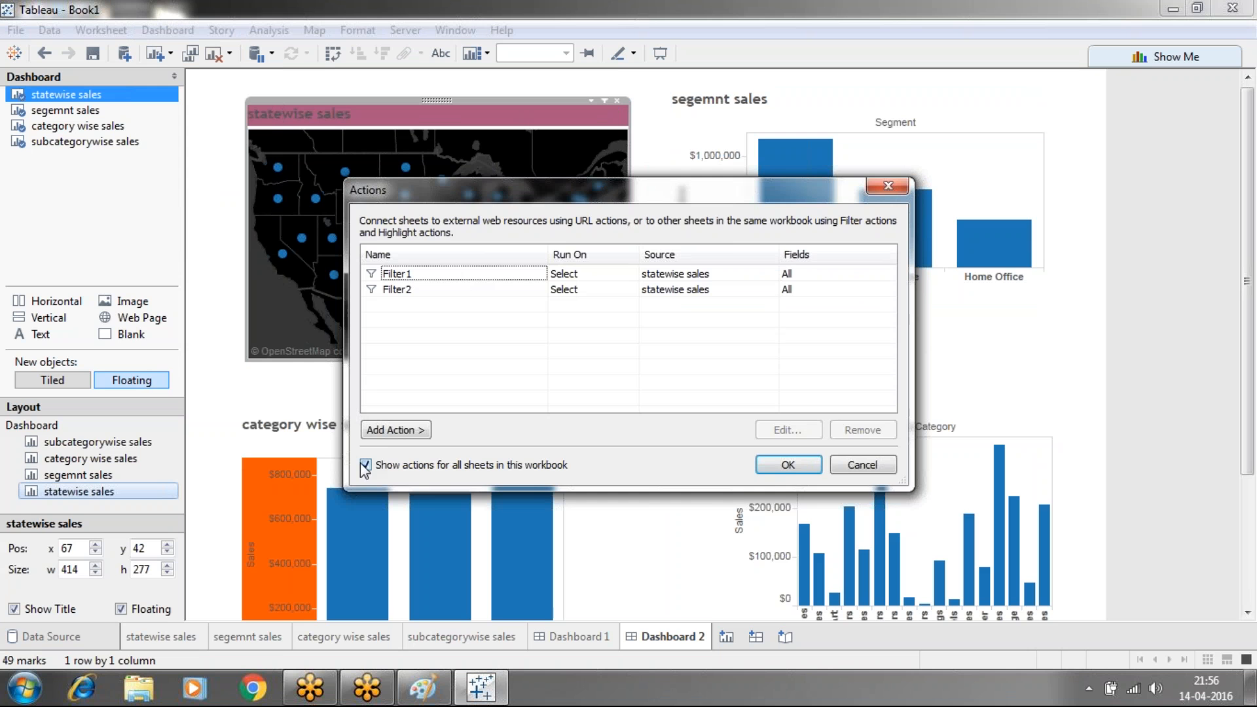
pyautogui.click(788, 464)
pyautogui.click(558, 241)
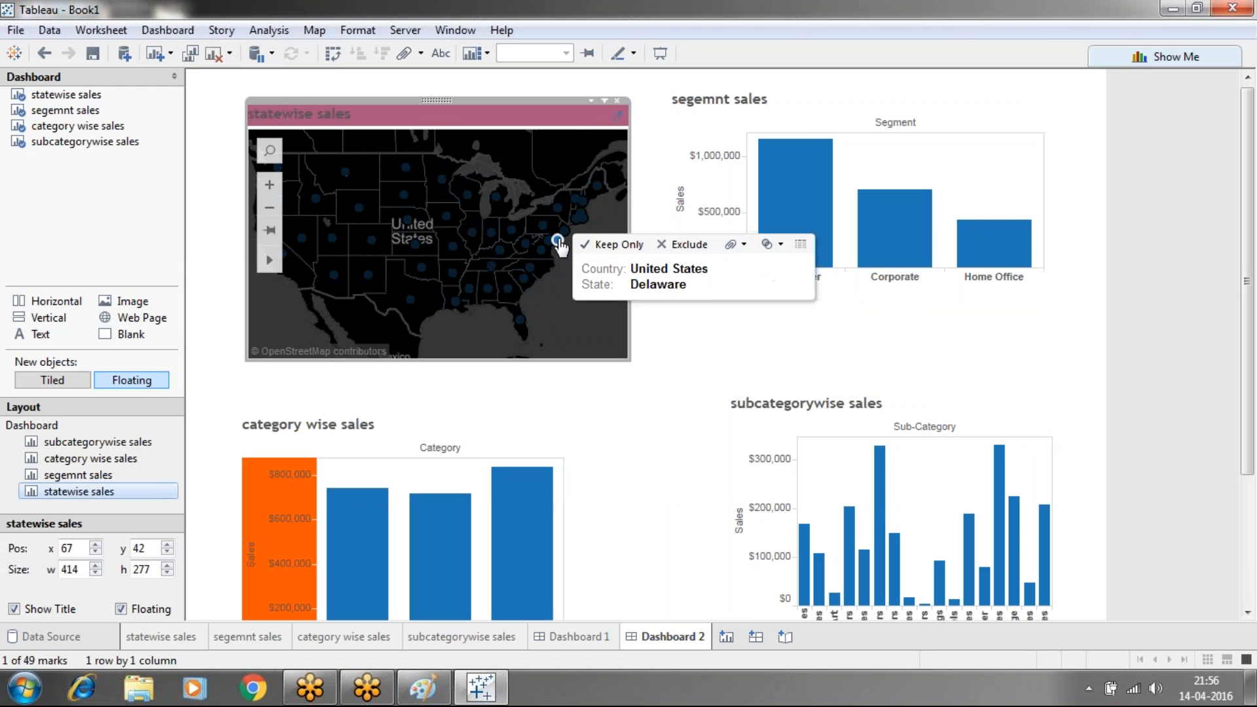
pyautogui.doubleClick(558, 242)
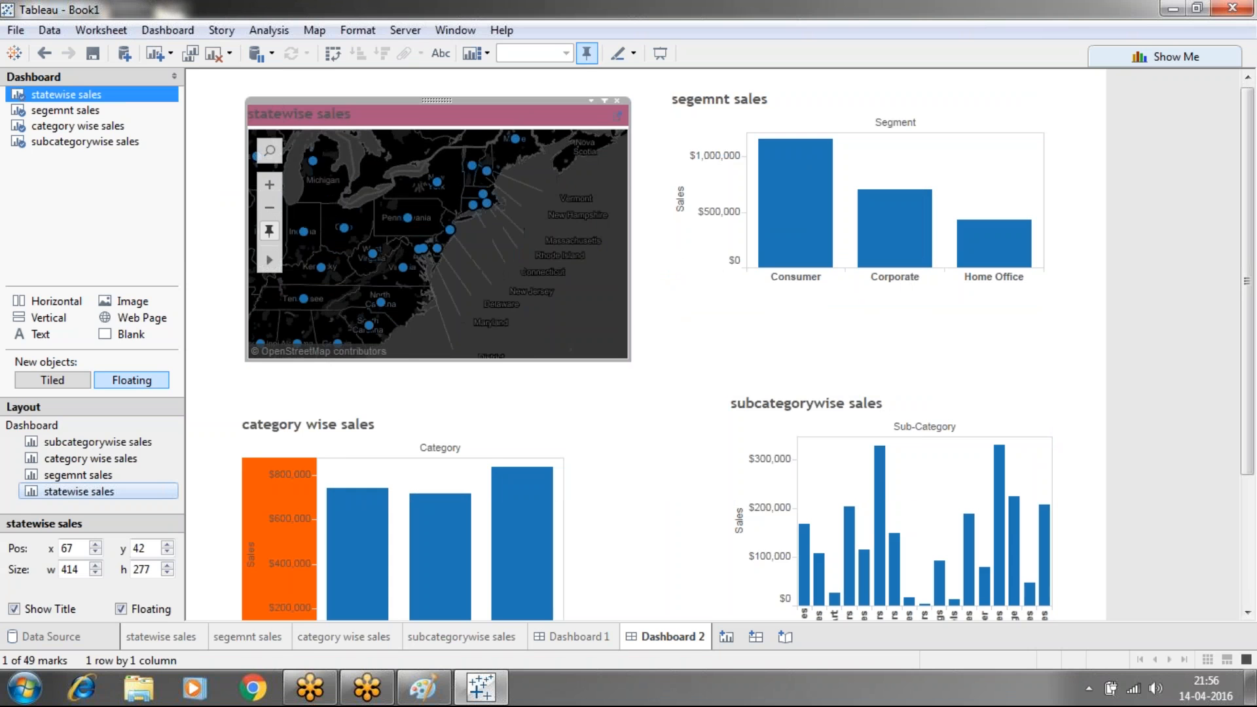
pyautogui.hotkey('ctrl', 'z')
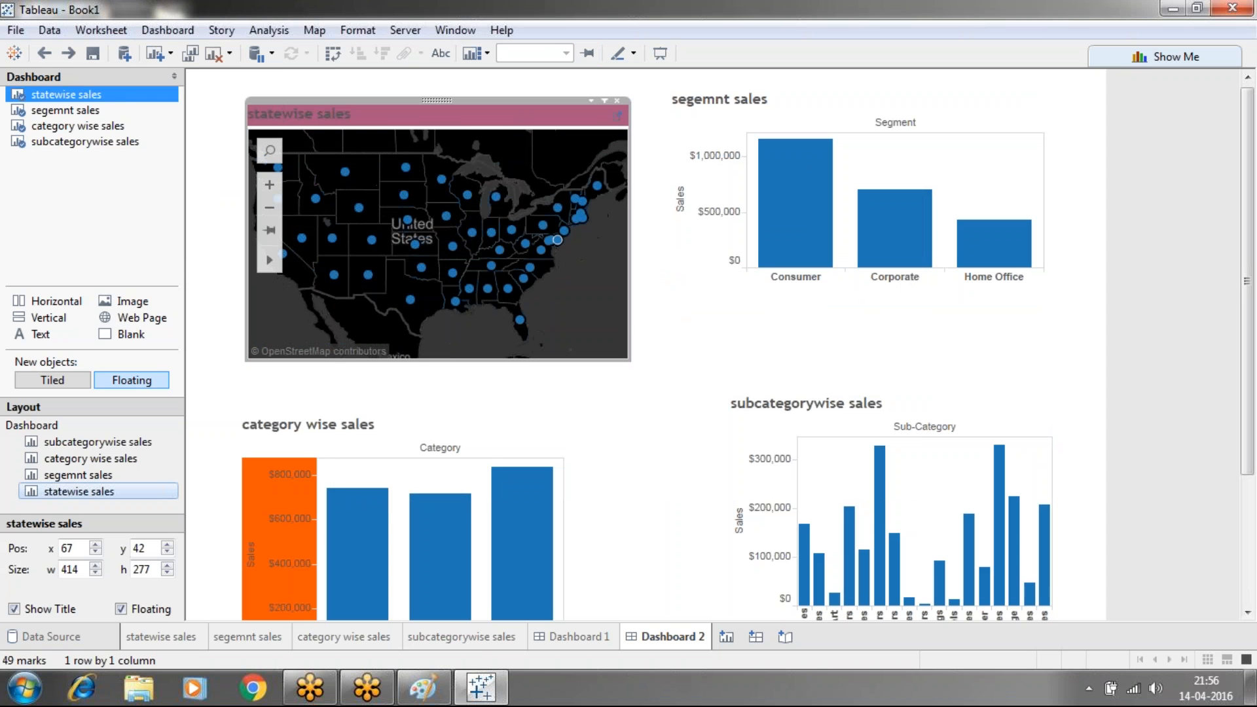
pyautogui.click(617, 504)
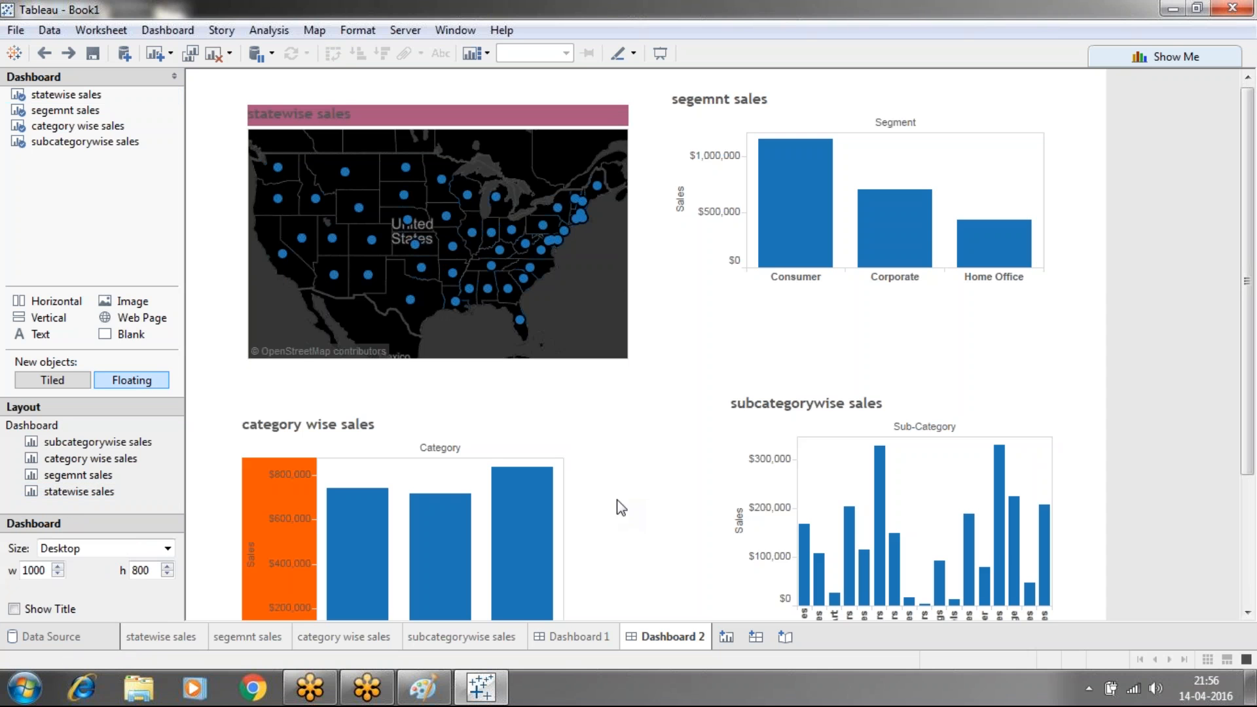
# Delete the Dashboard 1 sheet
pyautogui.click(564, 645)
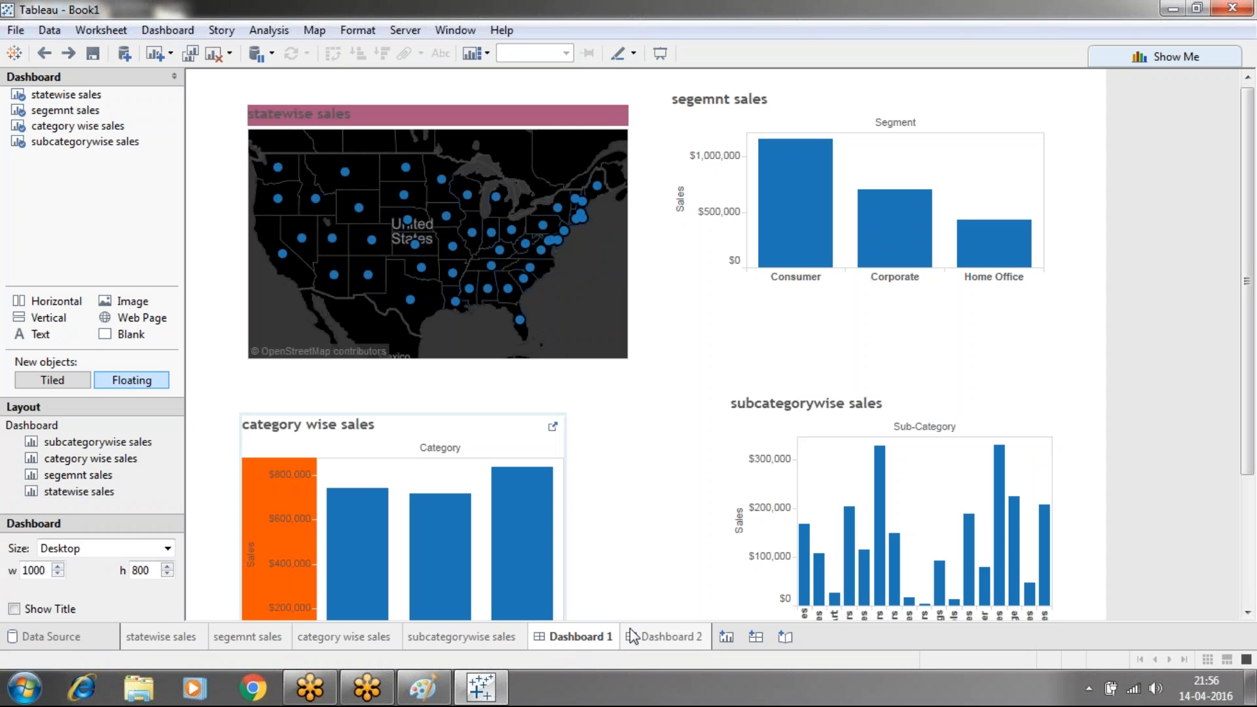
pyautogui.click(632, 636)
pyautogui.click(573, 638)
pyautogui.rightClick(575, 638)
pyautogui.click(629, 425)
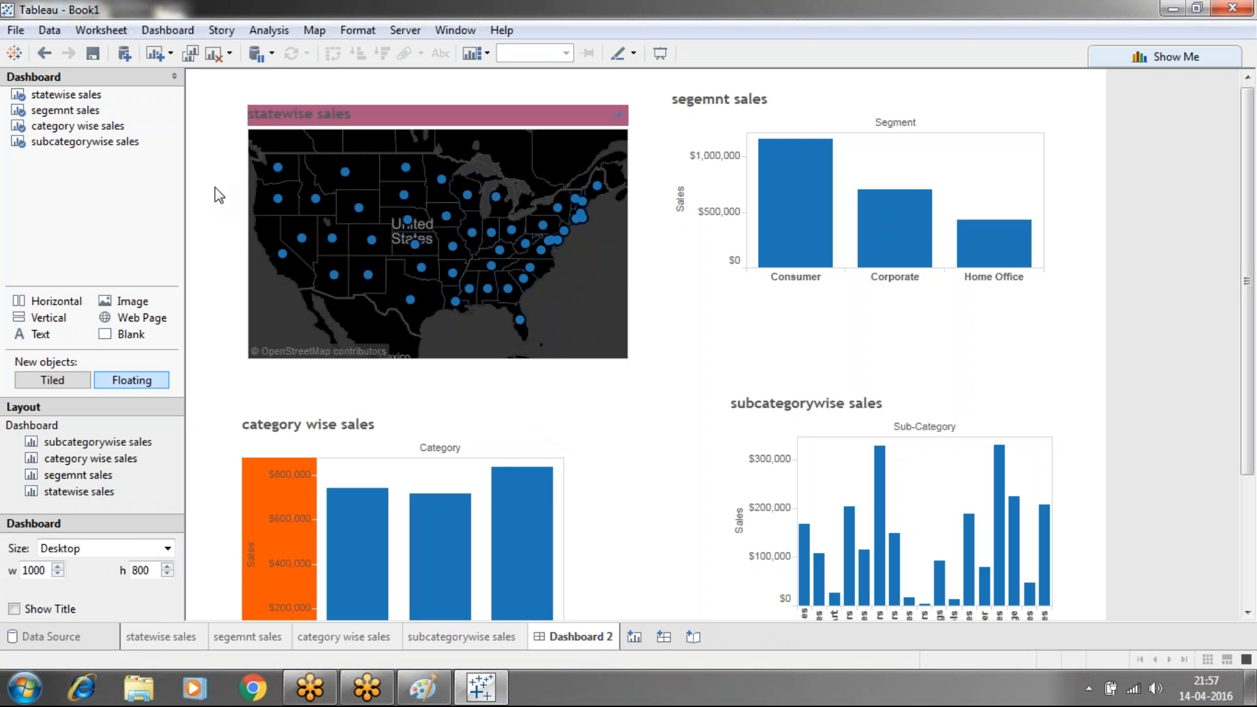
# Remove the Filter1 action and show only this dashboard's actions
pyautogui.click(194, 35)
pyautogui.click(193, 190)
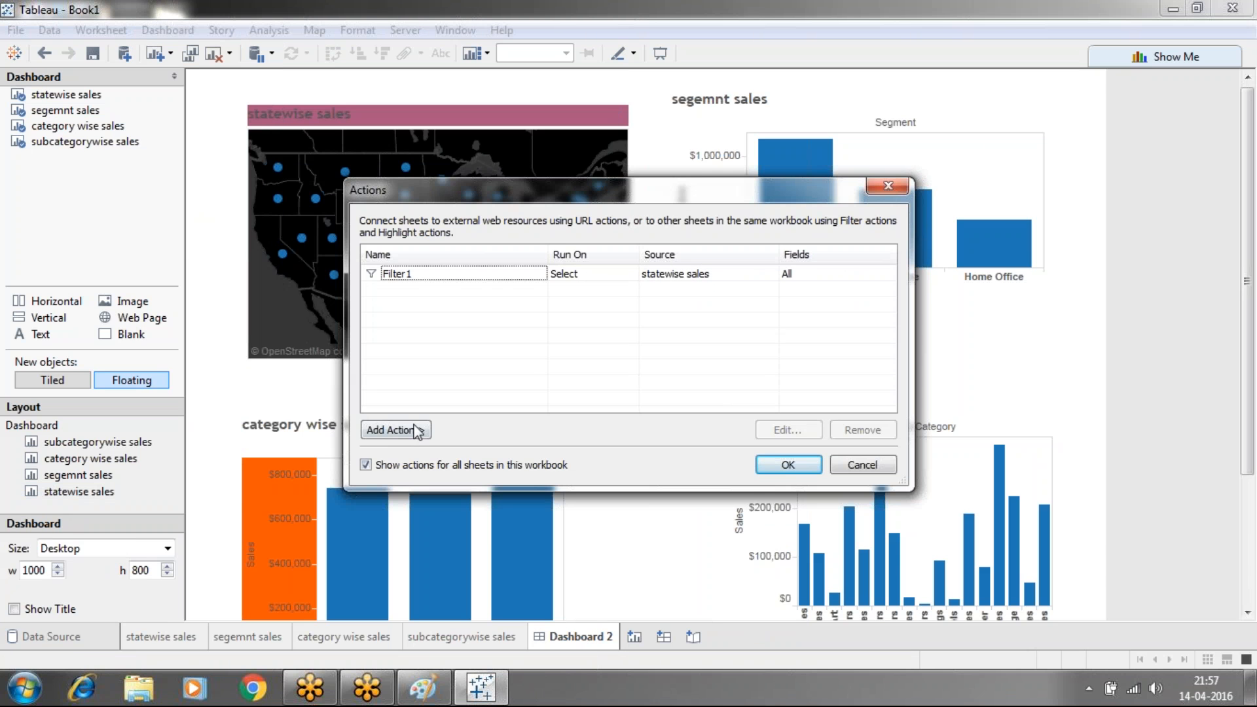
pyautogui.click(450, 277)
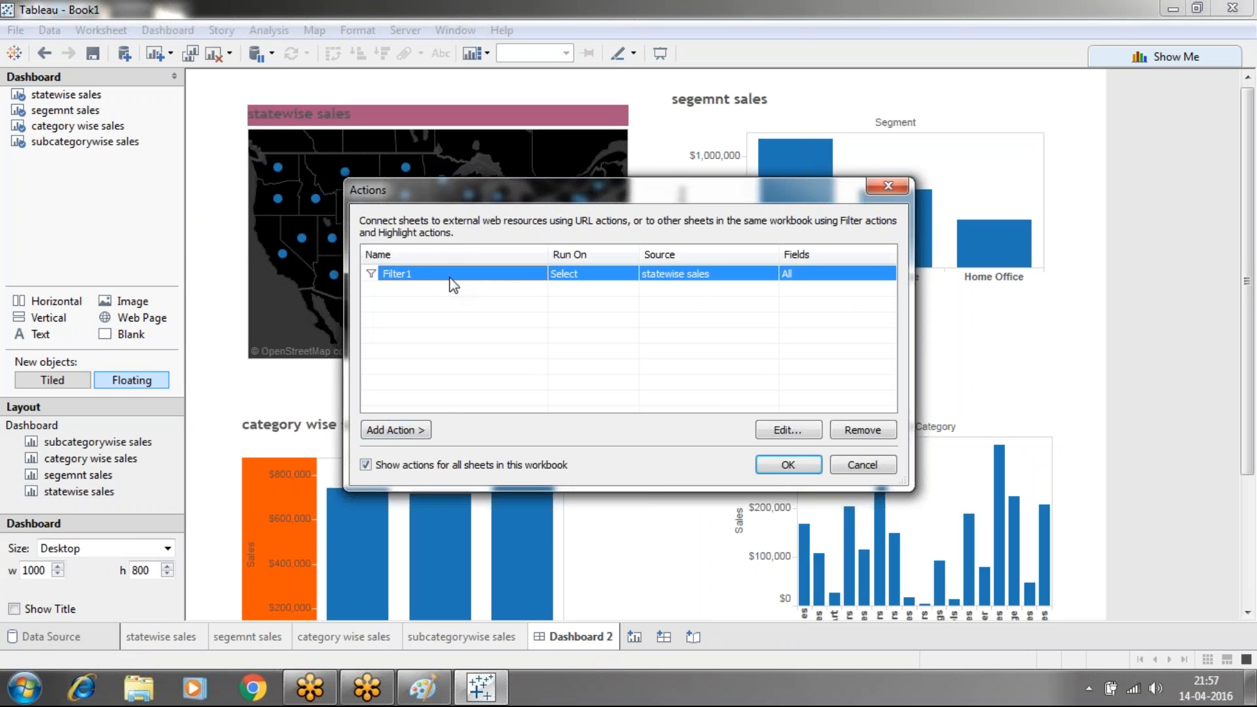
pyautogui.click(862, 430)
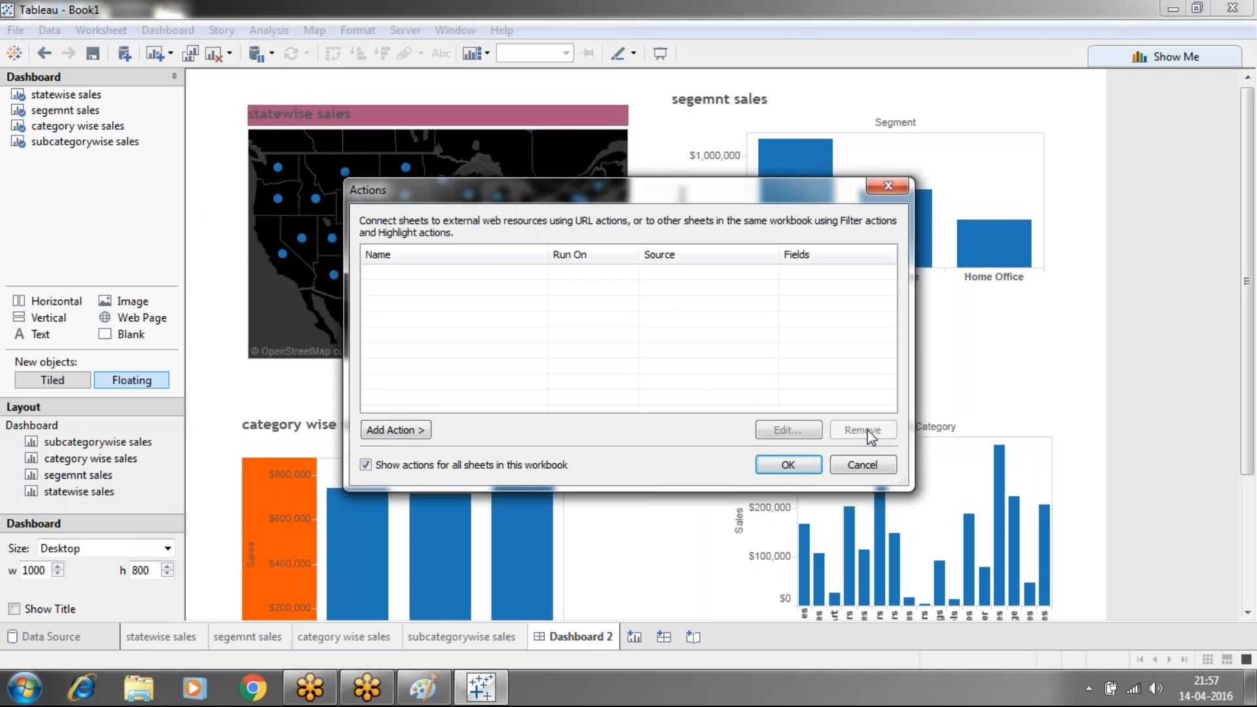
pyautogui.click(365, 465)
# Add a filter action named 'dashboard1' from statewise sales that runs on Select
pyautogui.click(416, 437)
pyautogui.click(447, 429)
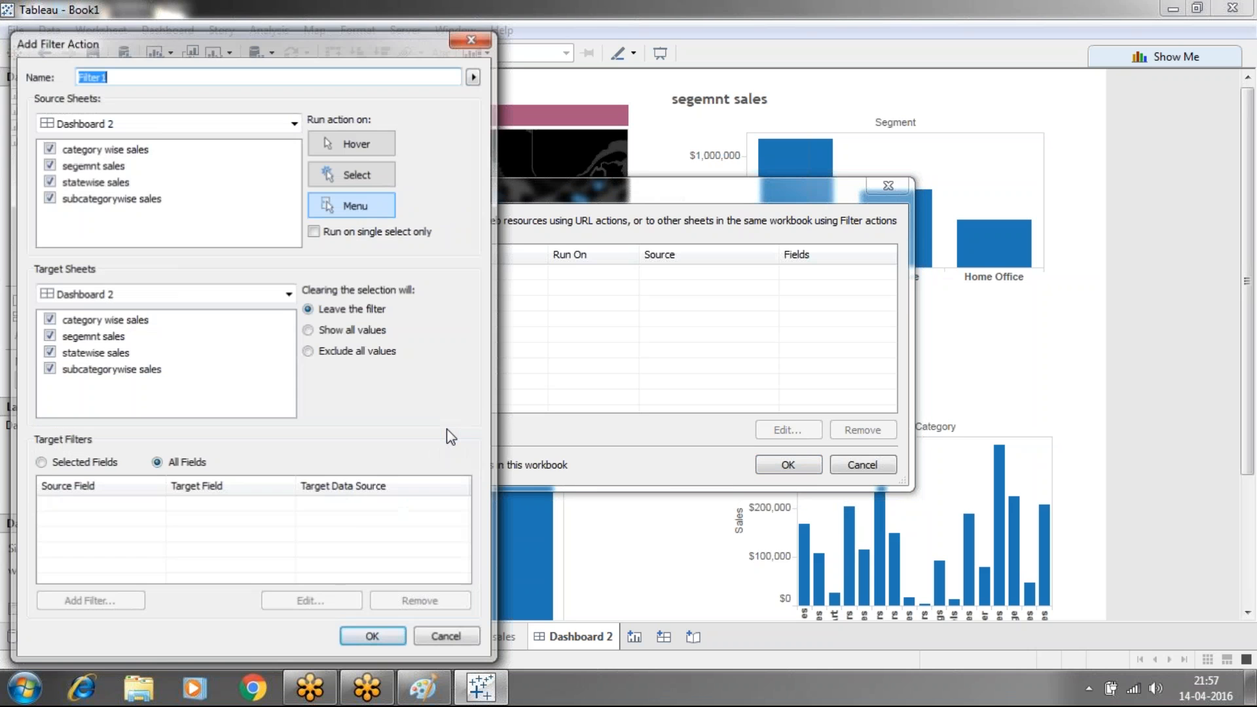
pyautogui.click(247, 126)
pyautogui.click(119, 237)
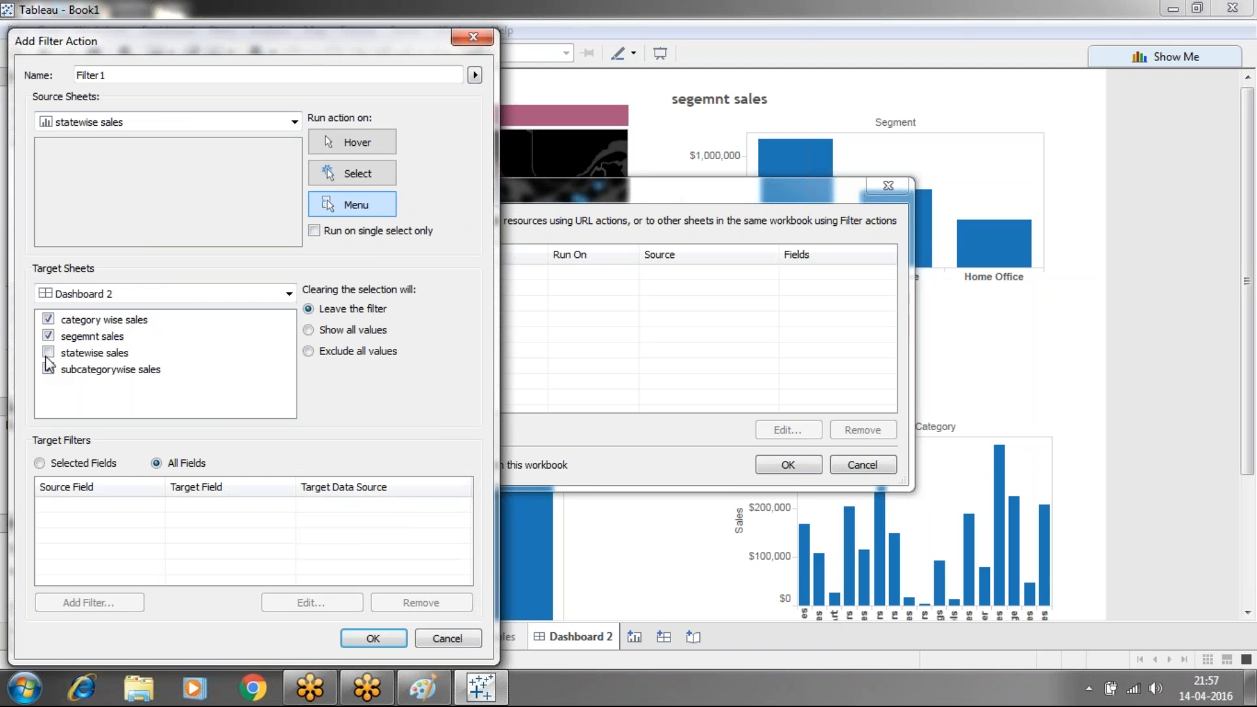
pyautogui.click(352, 178)
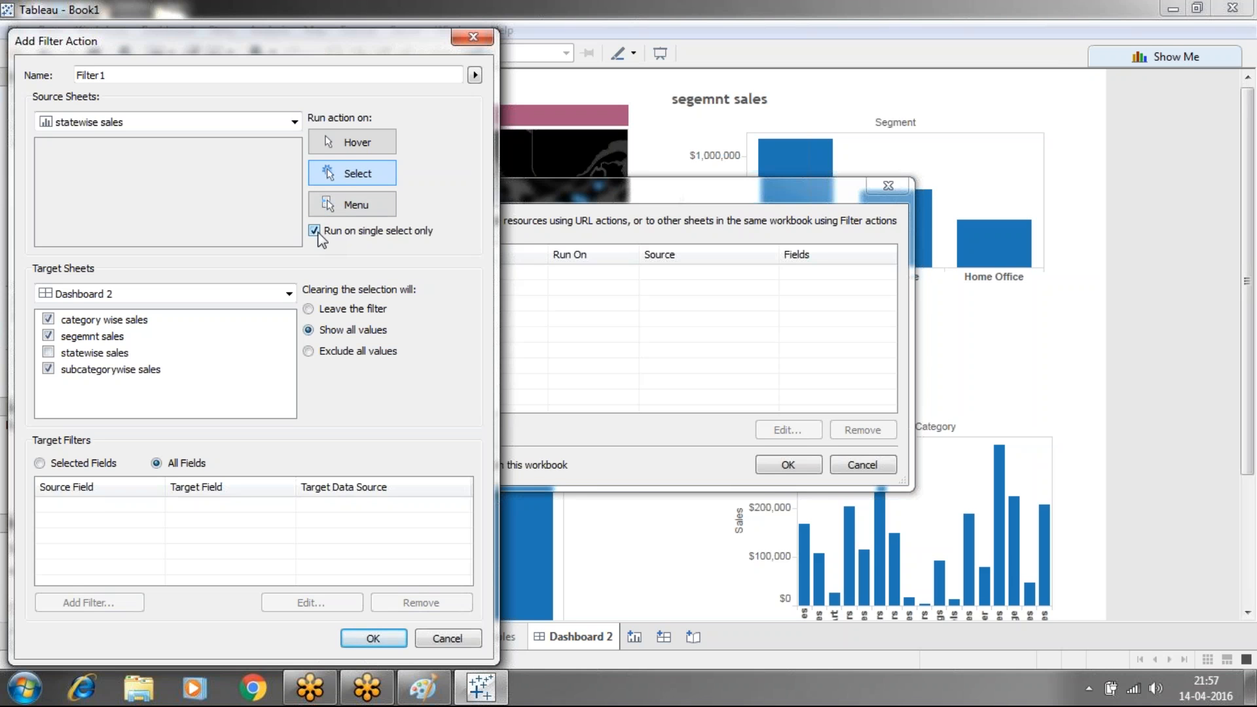
pyautogui.doubleClick(240, 73)
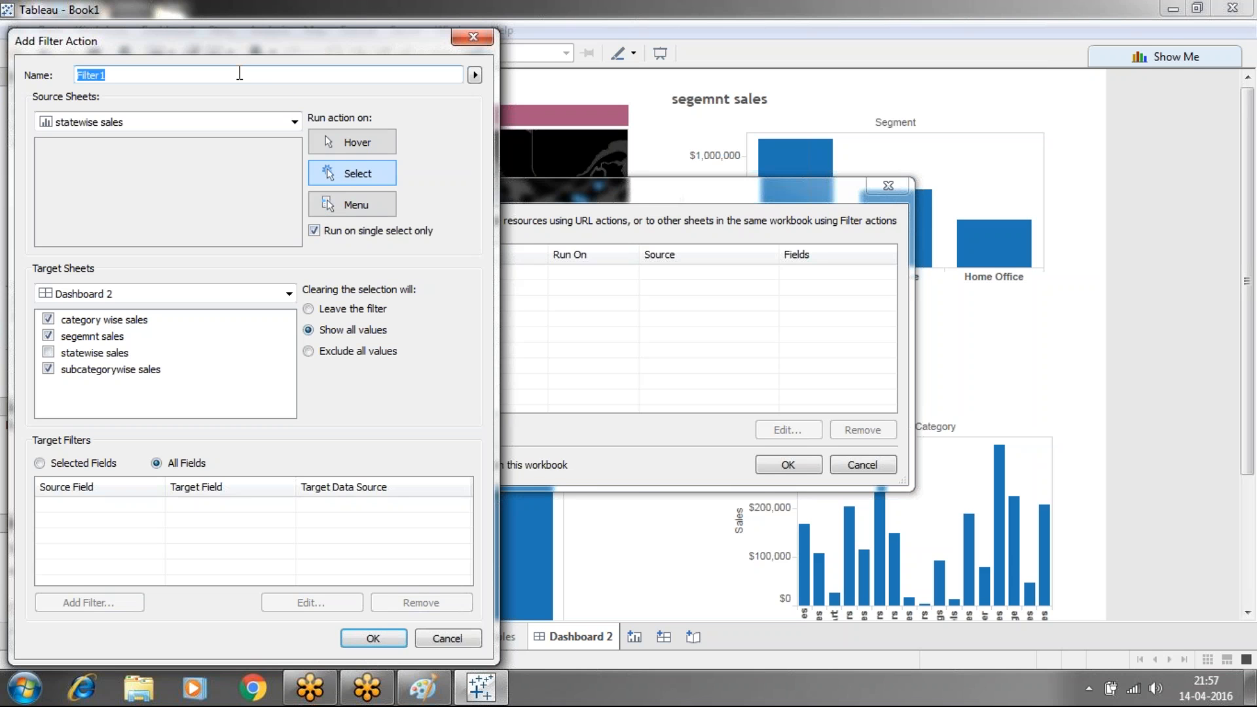
pyautogui.write('dashboard1')
pyautogui.click(373, 637)
pyautogui.click(366, 465)
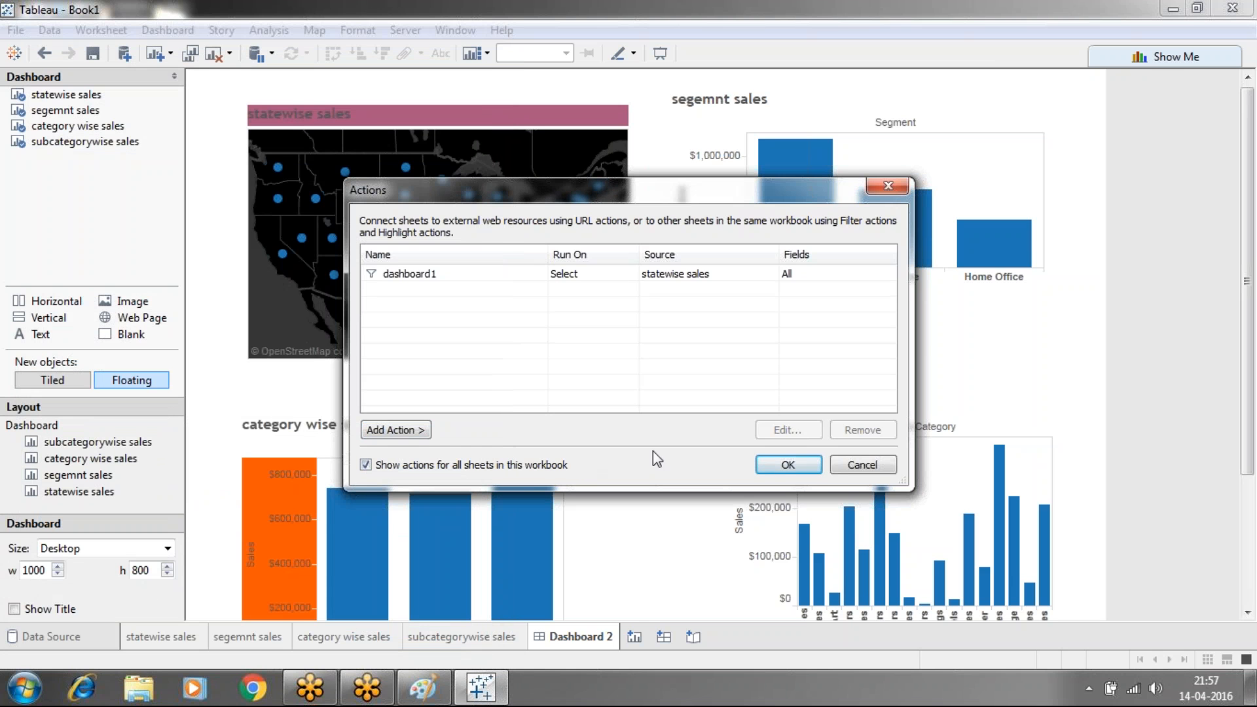
pyautogui.click(765, 460)
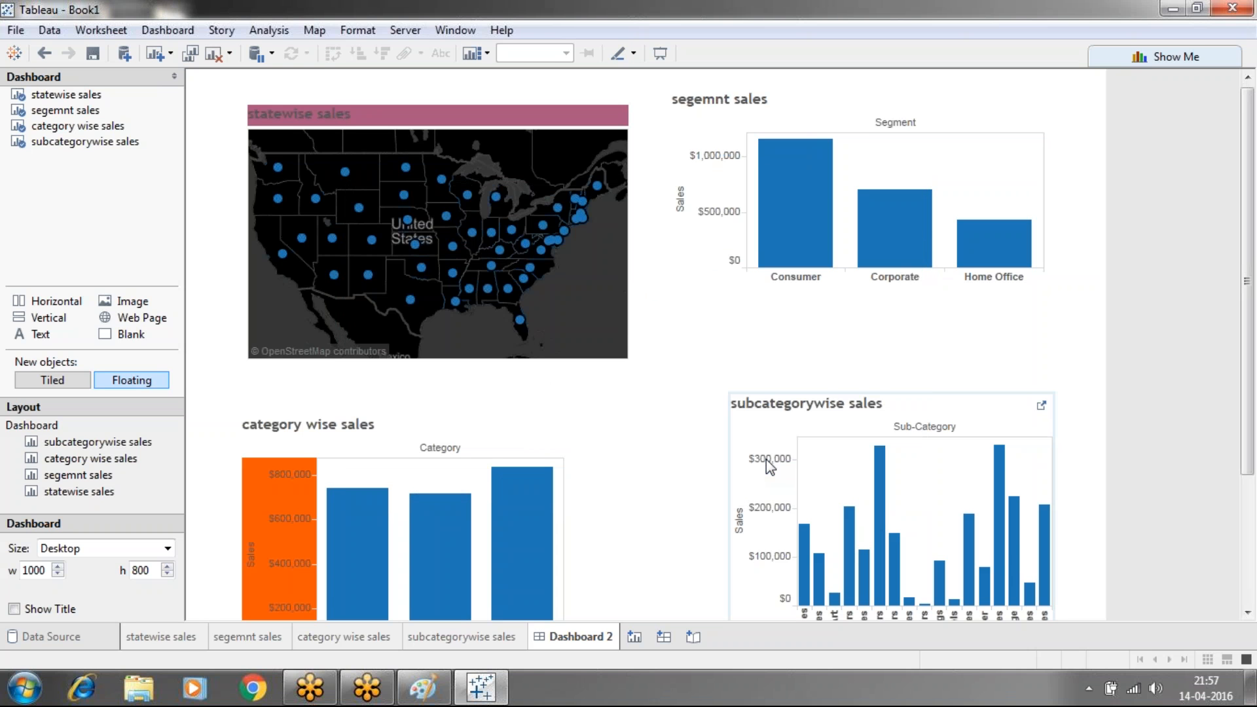
# Test the filter by selecting South Carolina, Alabama, then Kansas on the map
pyautogui.click(524, 280)
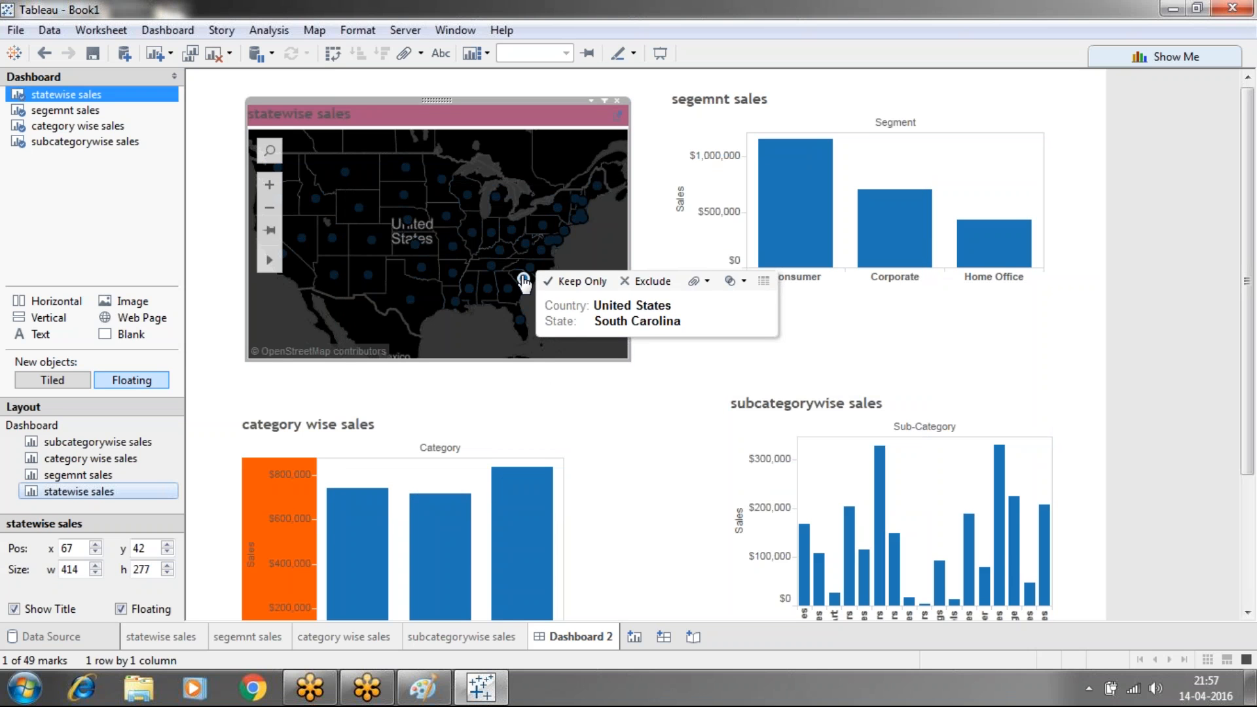
pyautogui.click(488, 289)
pyautogui.click(651, 481)
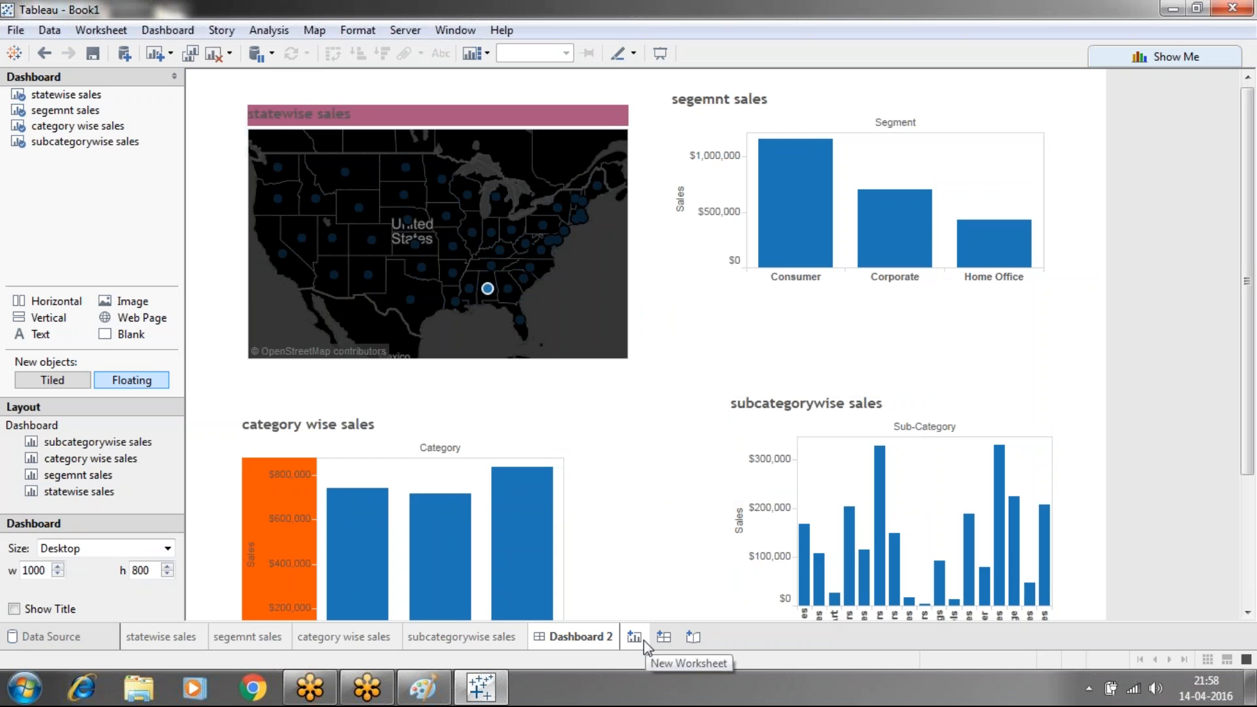
pyautogui.click(416, 246)
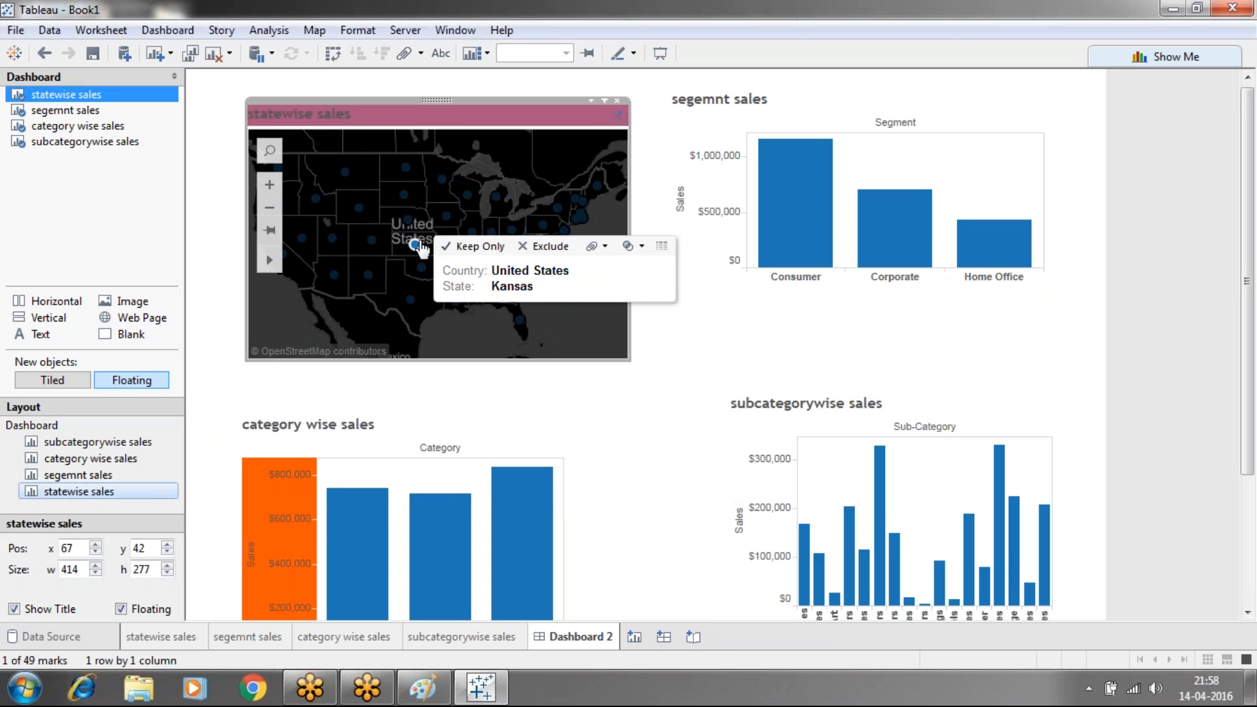
# Select Technology, Office Supplies, Consumer, Corporate, Chairs and Binders bars across the charts
pyautogui.click(492, 504)
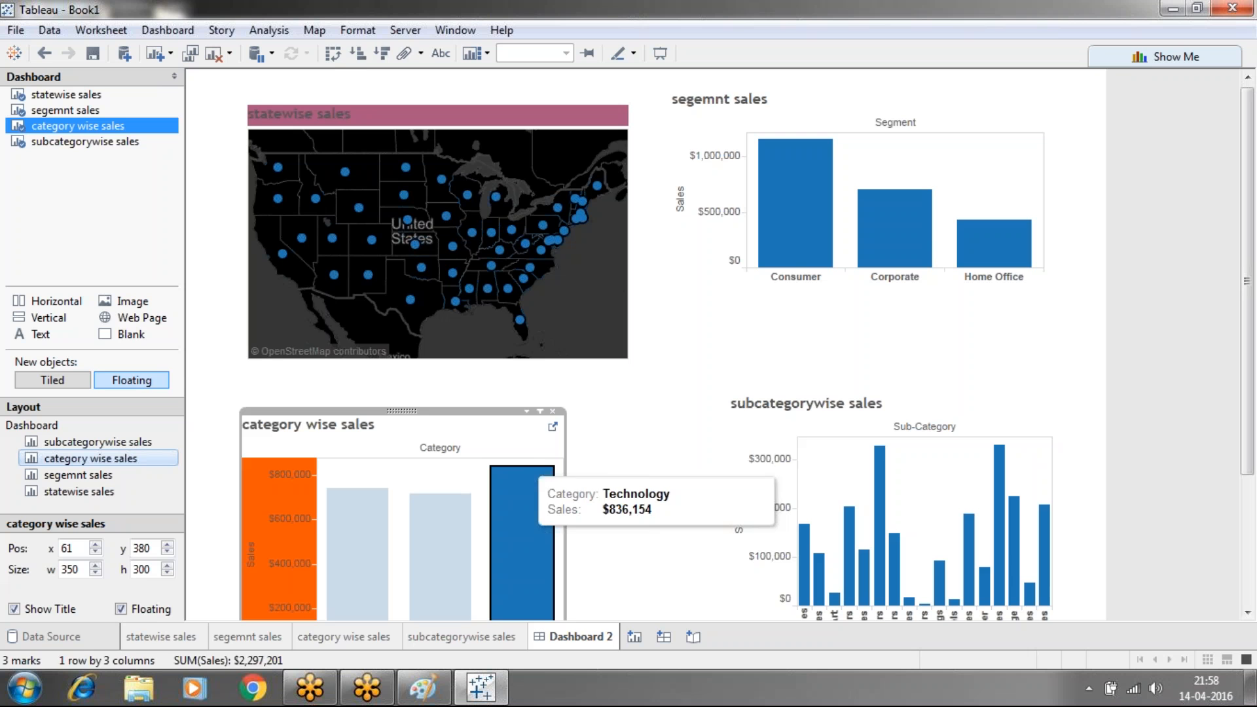
pyautogui.click(487, 507)
pyautogui.click(454, 519)
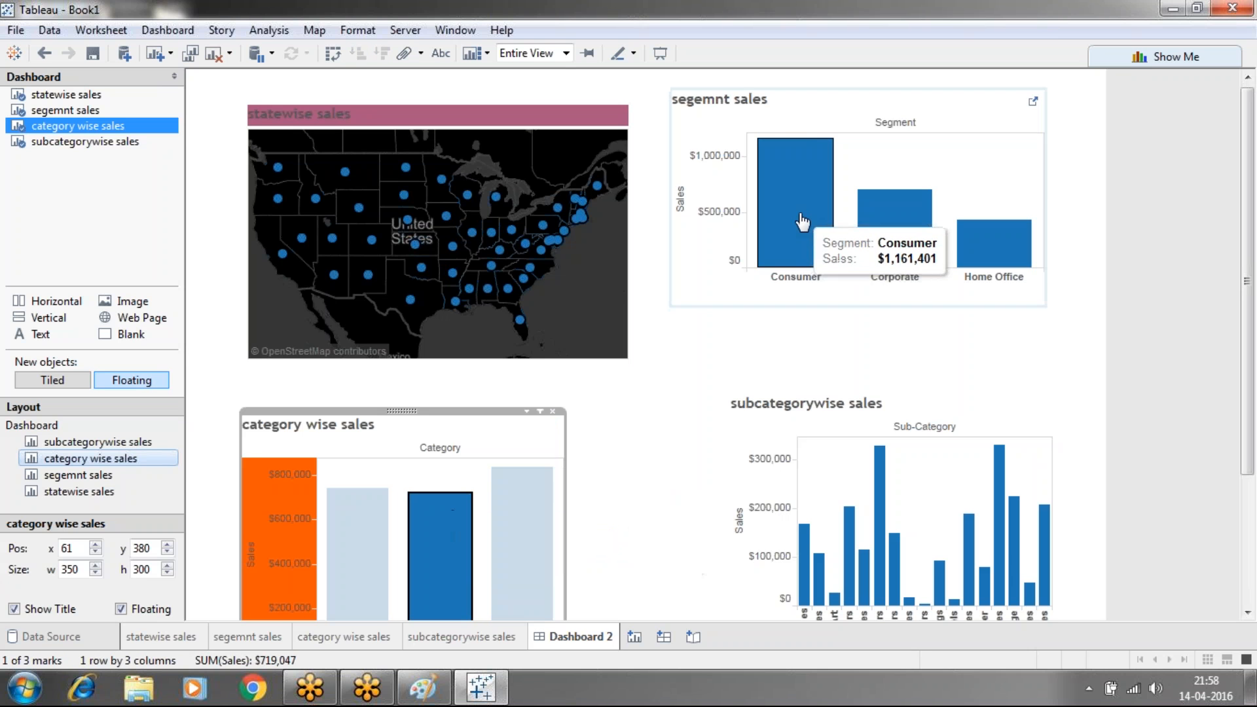
pyautogui.click(799, 217)
pyautogui.click(910, 203)
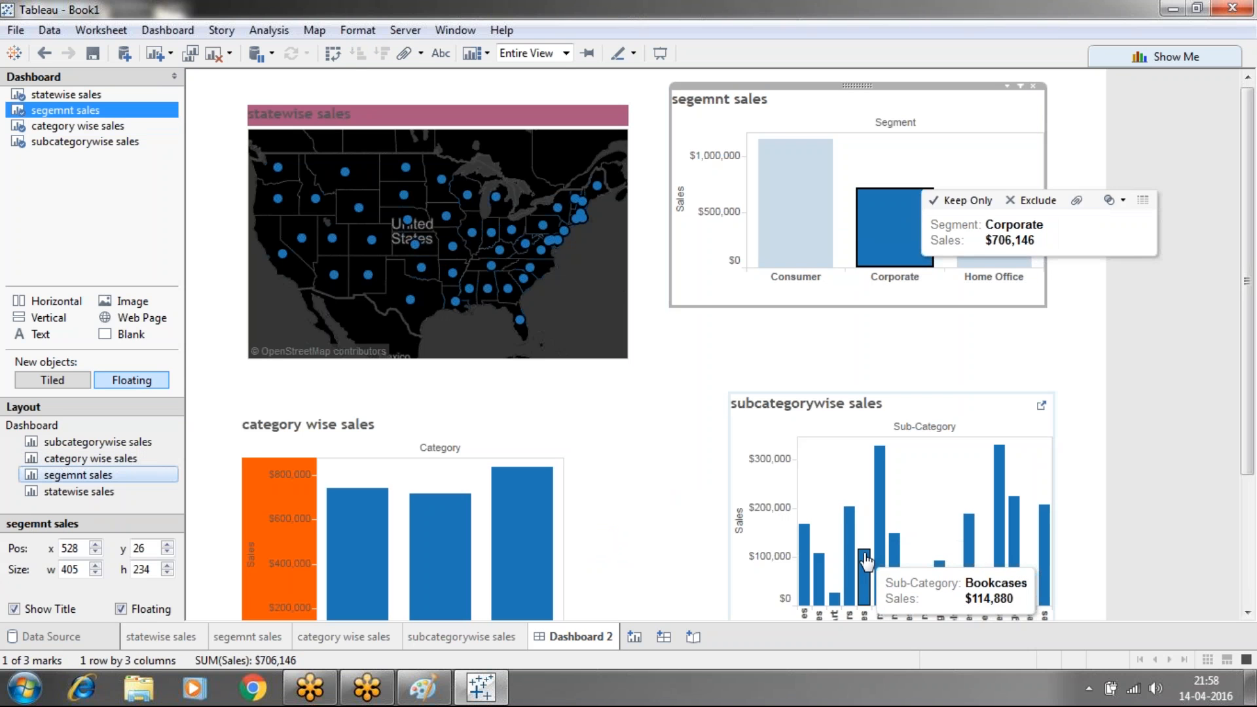
pyautogui.click(877, 519)
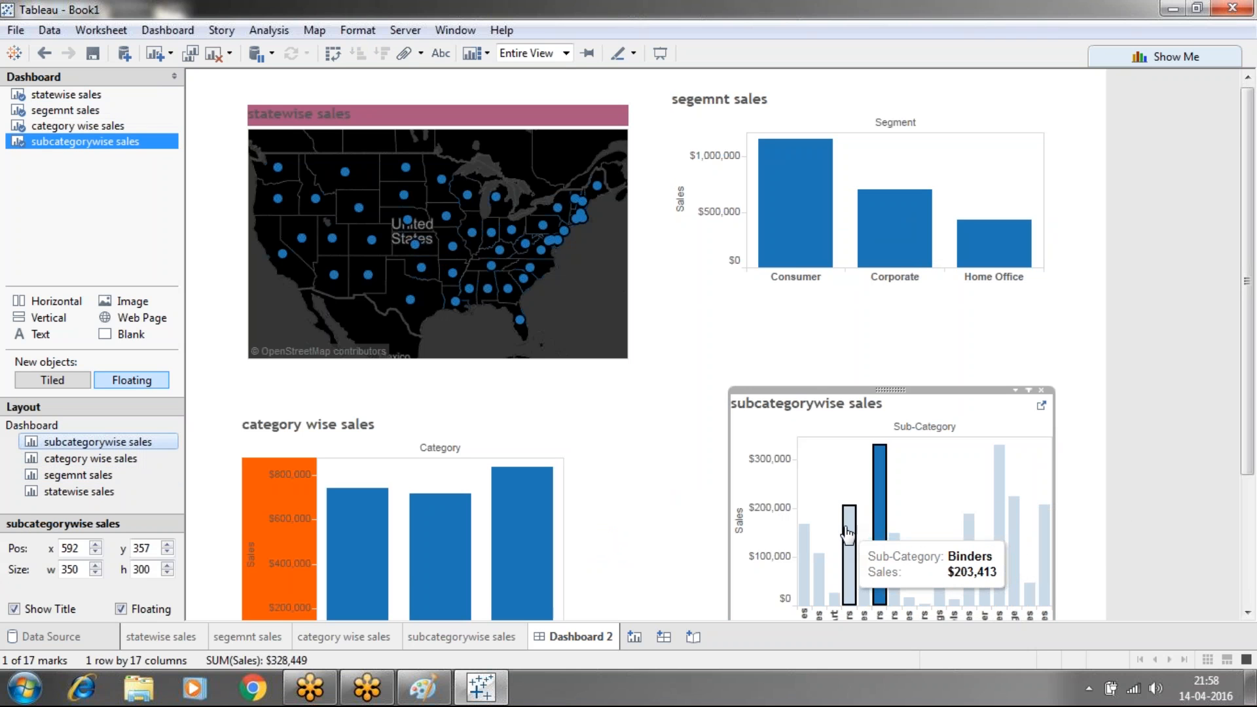
pyautogui.click(850, 534)
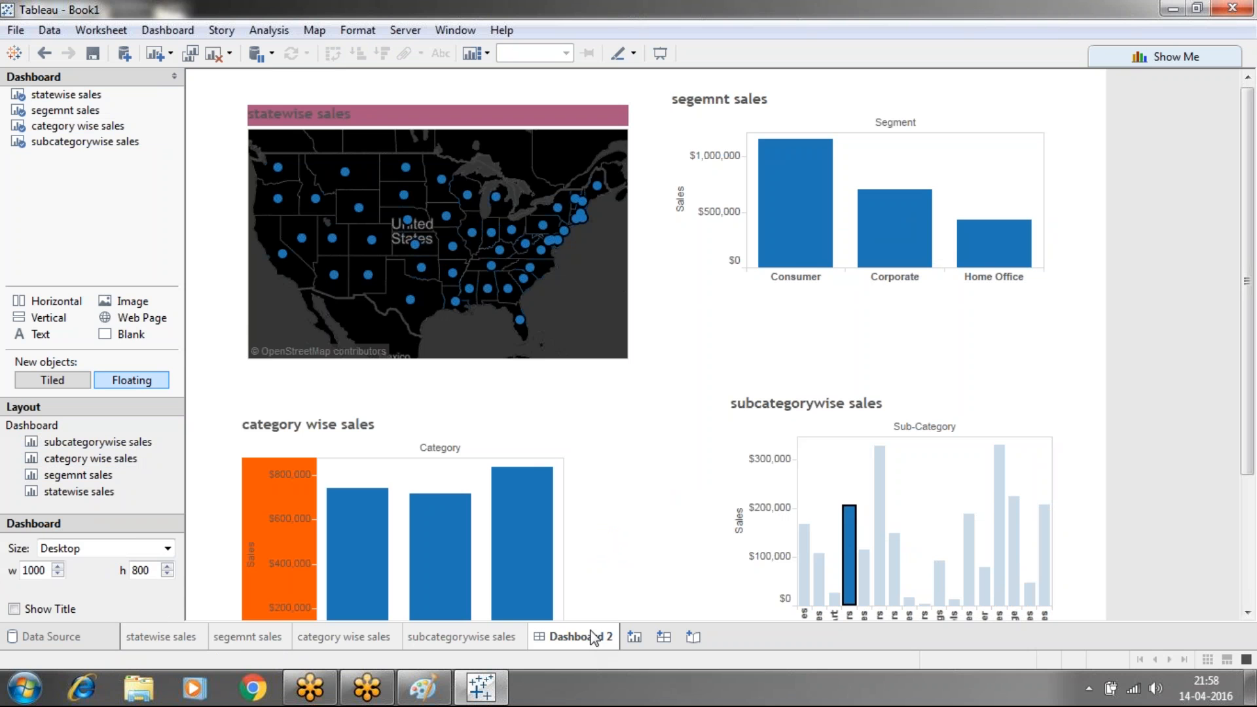
pyautogui.rightClick(558, 637)
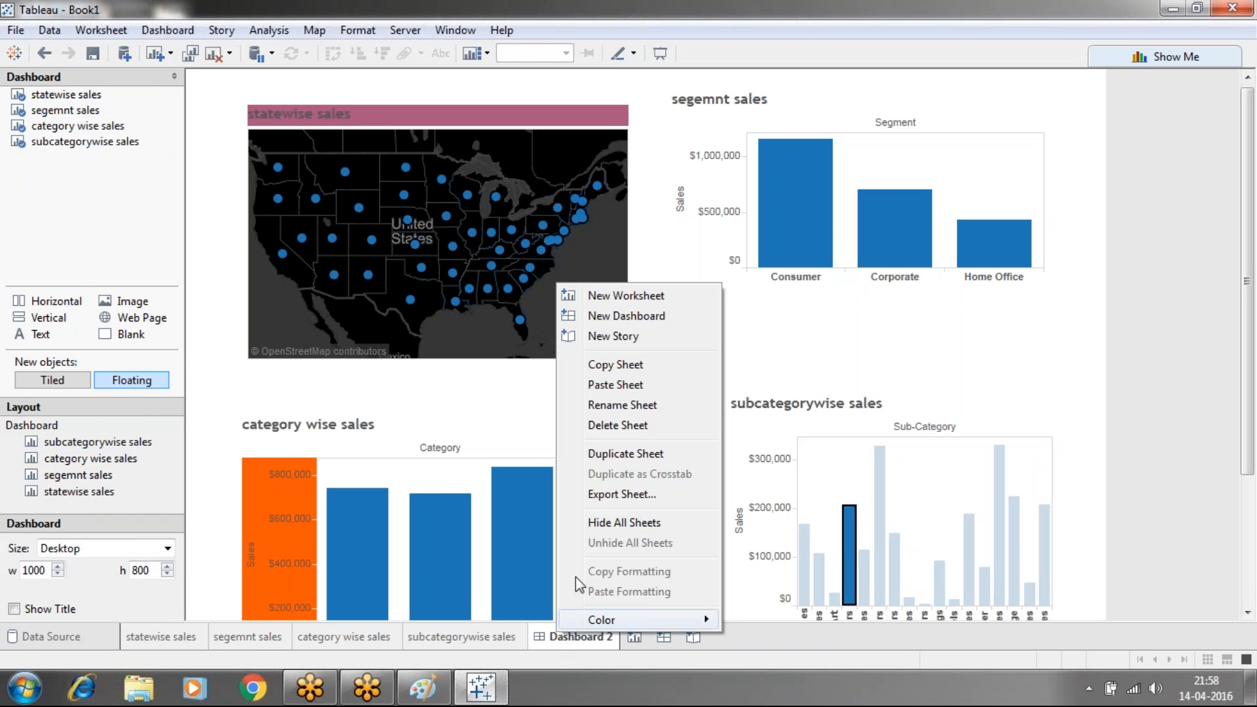
# Delete Dashboard 2 and review the four worksheets
pyautogui.click(619, 426)
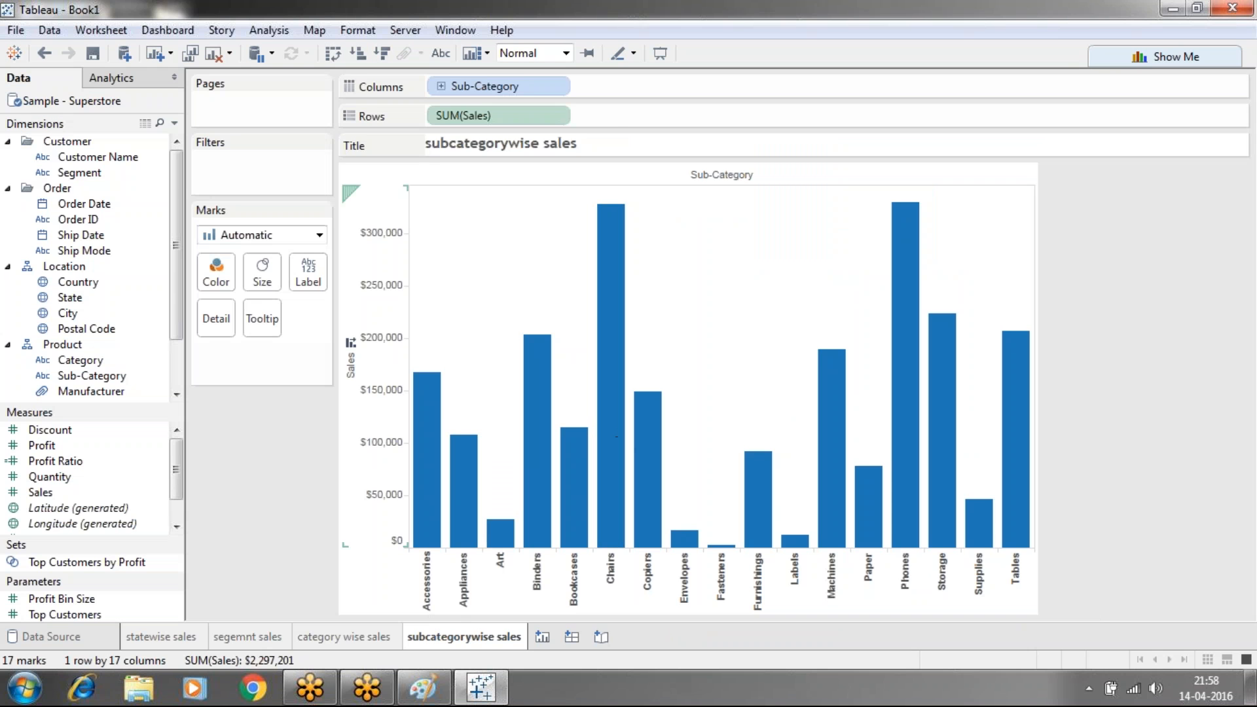
pyautogui.click(176, 641)
pyautogui.click(244, 639)
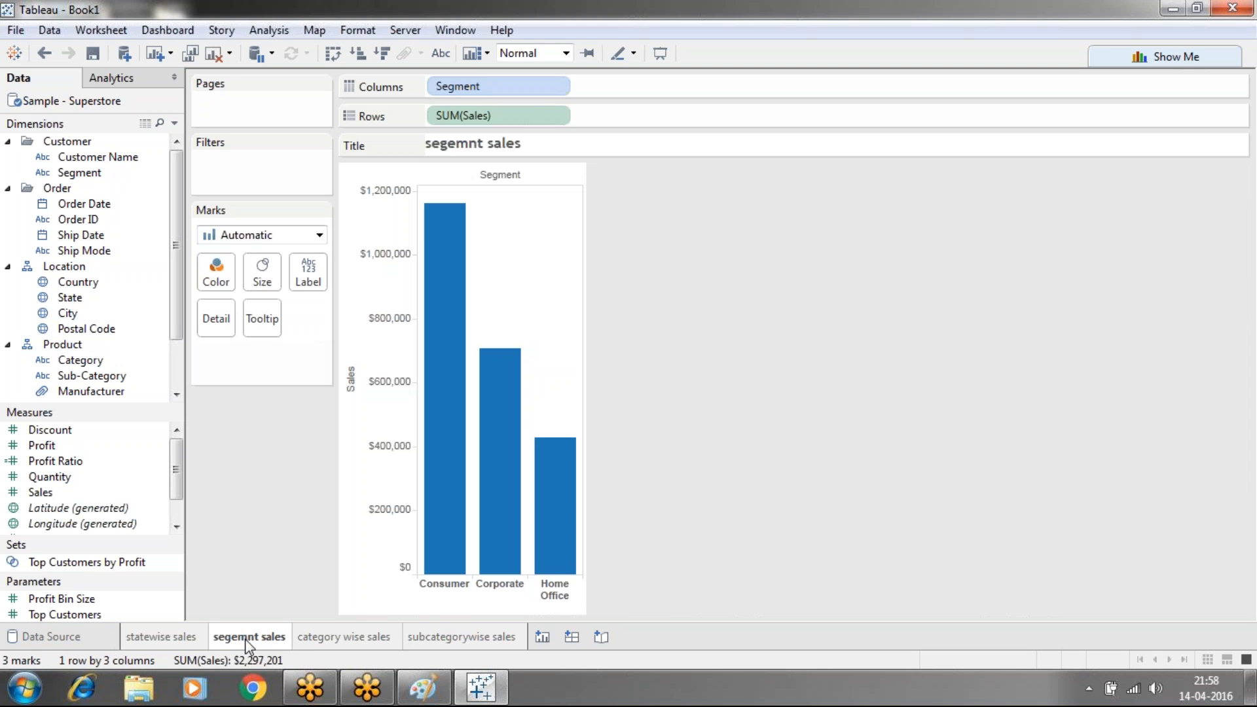
pyautogui.click(323, 641)
pyautogui.click(436, 643)
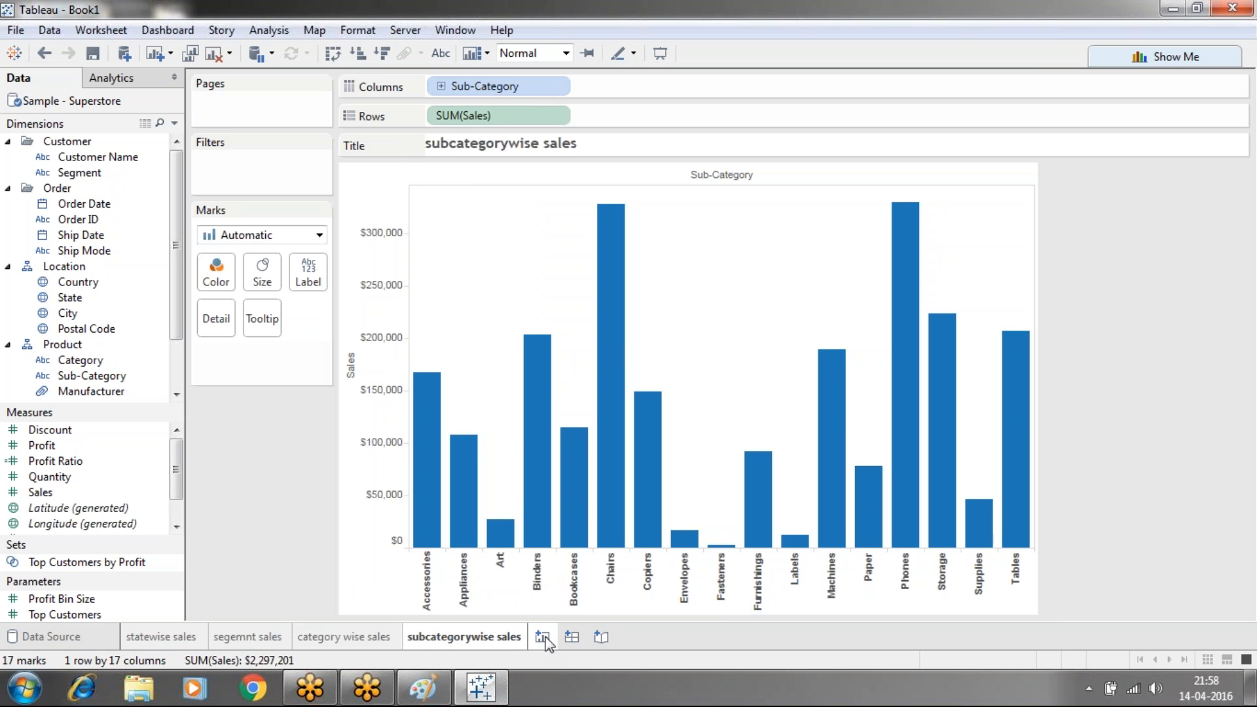
# Build a new dashboard with statewise, segment, category and subcategory sales charts floating in place
pyautogui.click(572, 638)
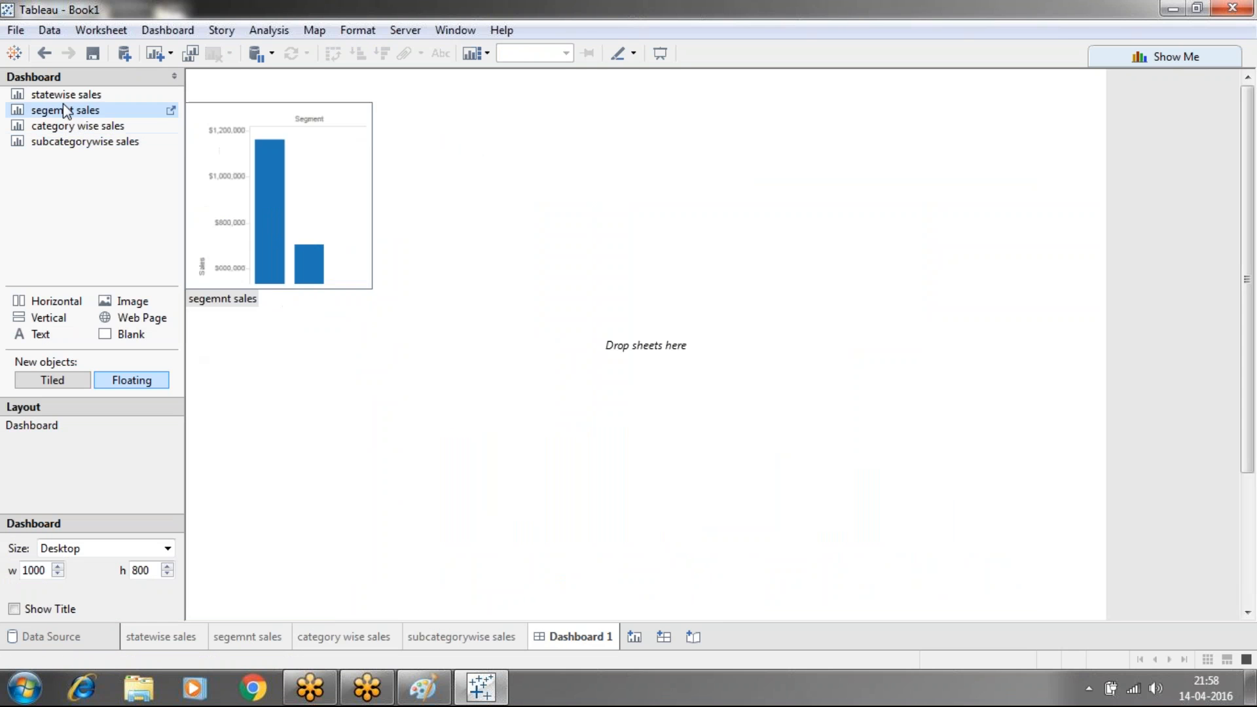
pyautogui.moveTo(64, 101); pyautogui.dragTo(315, 151)
pyautogui.moveTo(65, 109); pyautogui.dragTo(682, 140)
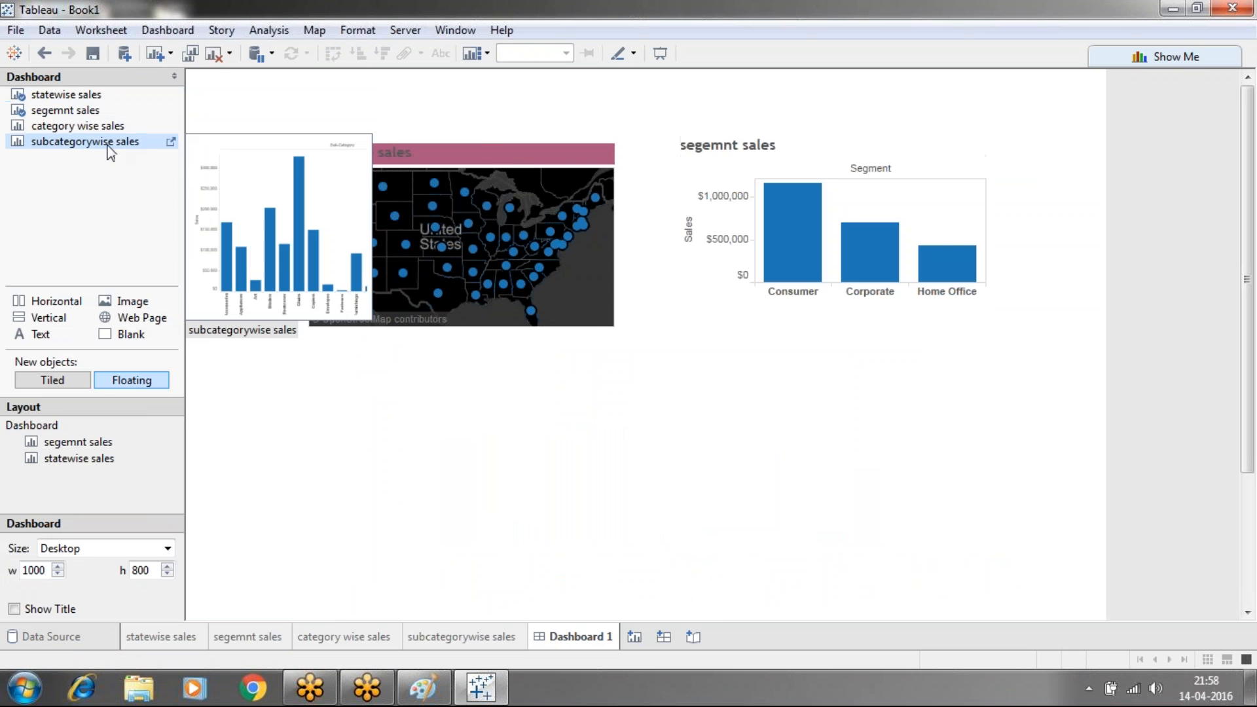
pyautogui.moveTo(88, 128); pyautogui.dragTo(384, 492)
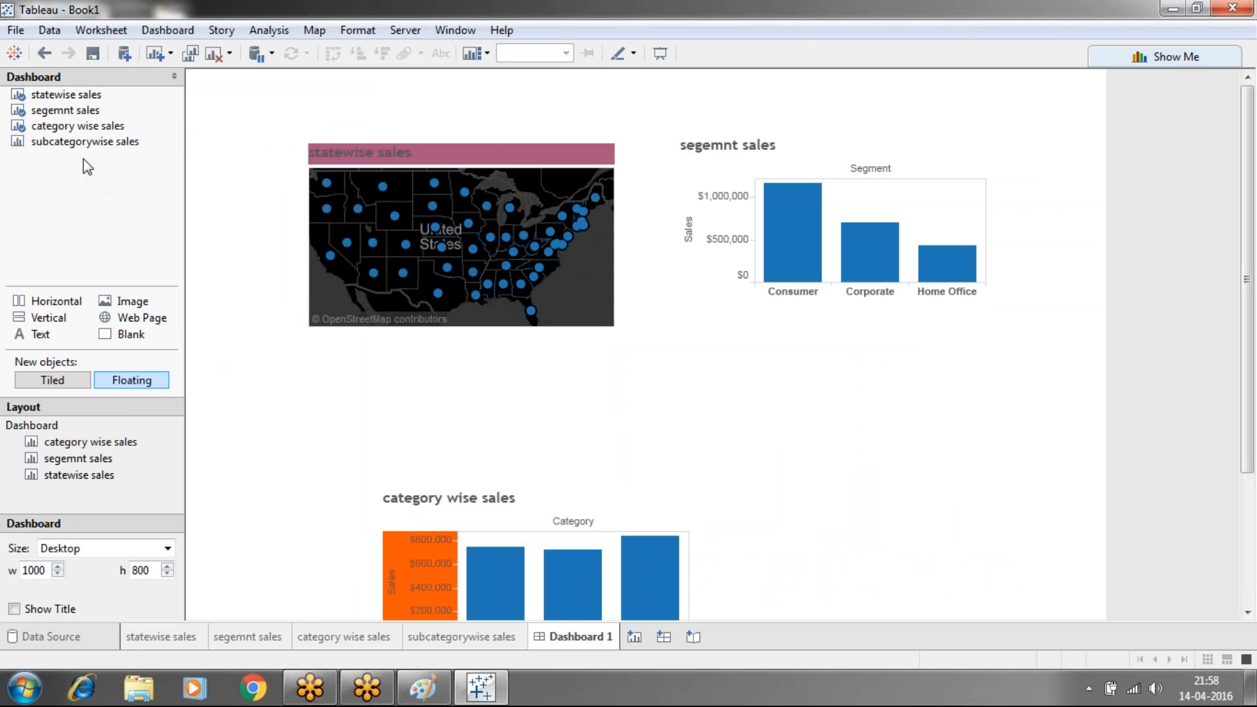
pyautogui.moveTo(83, 150); pyautogui.dragTo(736, 414)
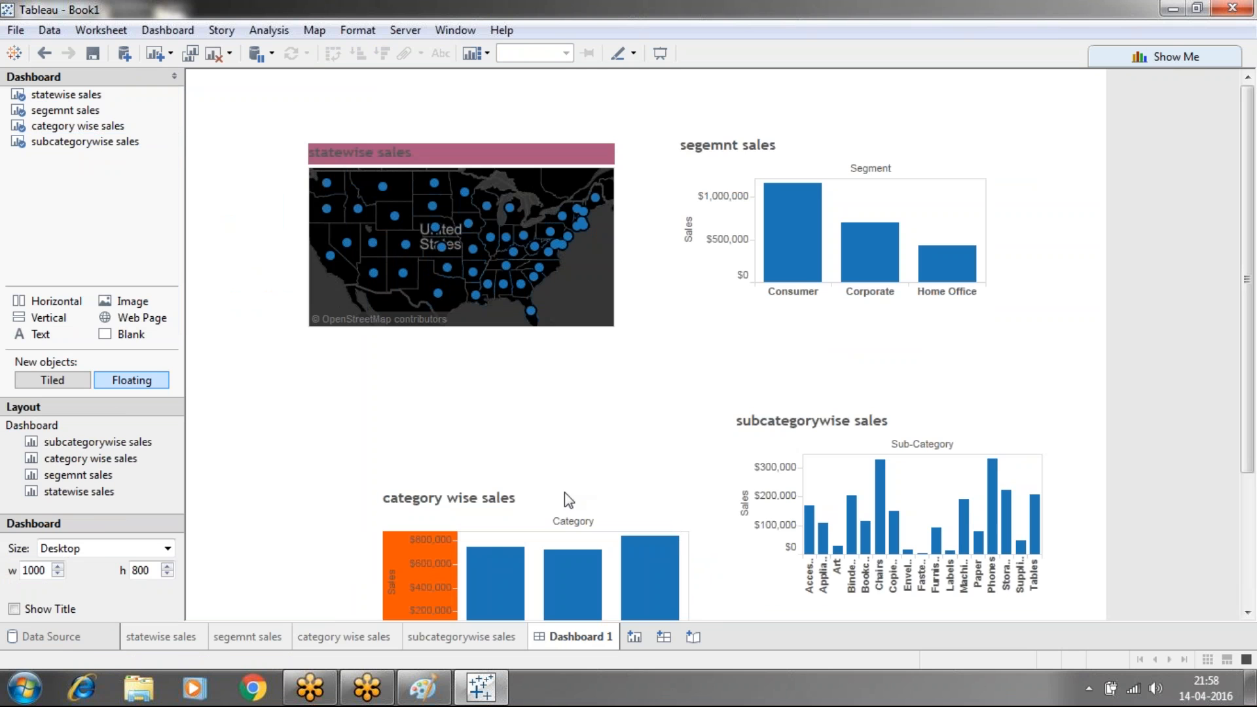
pyautogui.click(562, 497)
pyautogui.moveTo(537, 488); pyautogui.dragTo(399, 379)
pyautogui.click(166, 30)
# Start a new filter action, unticking every source sheet except statewise sales and adjusting targets
pyautogui.click(193, 190)
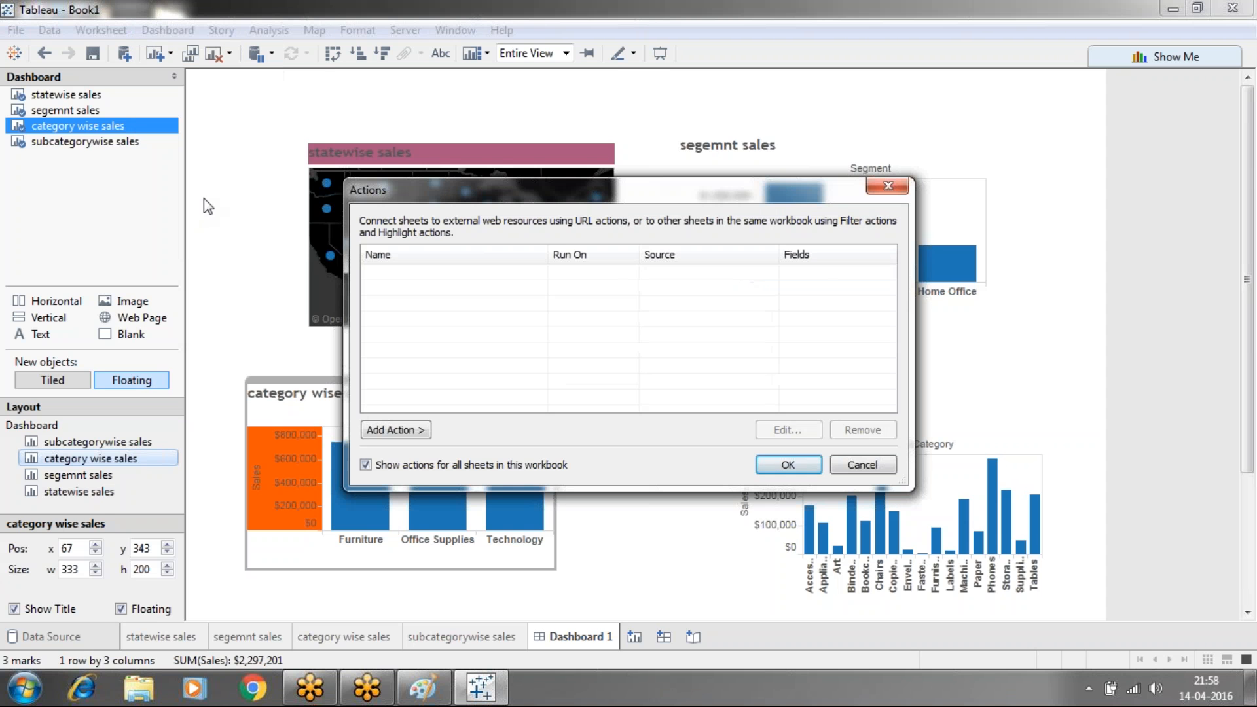
pyautogui.click(398, 434)
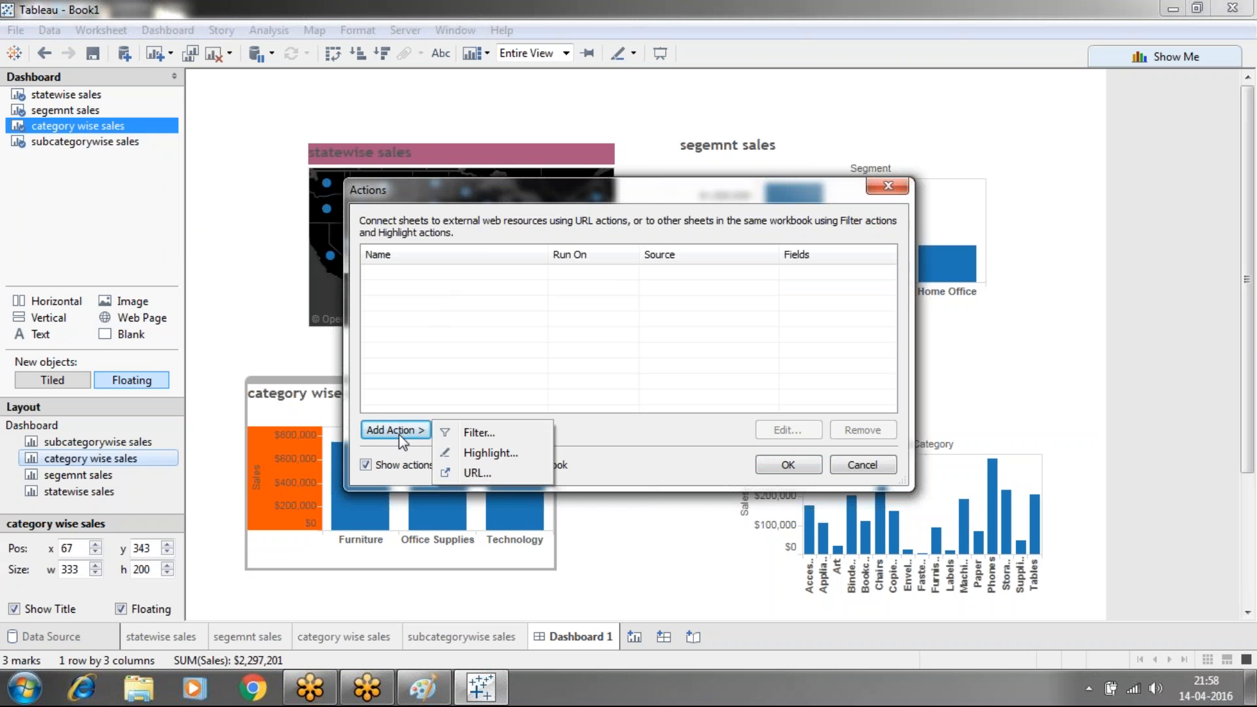
pyautogui.click(498, 437)
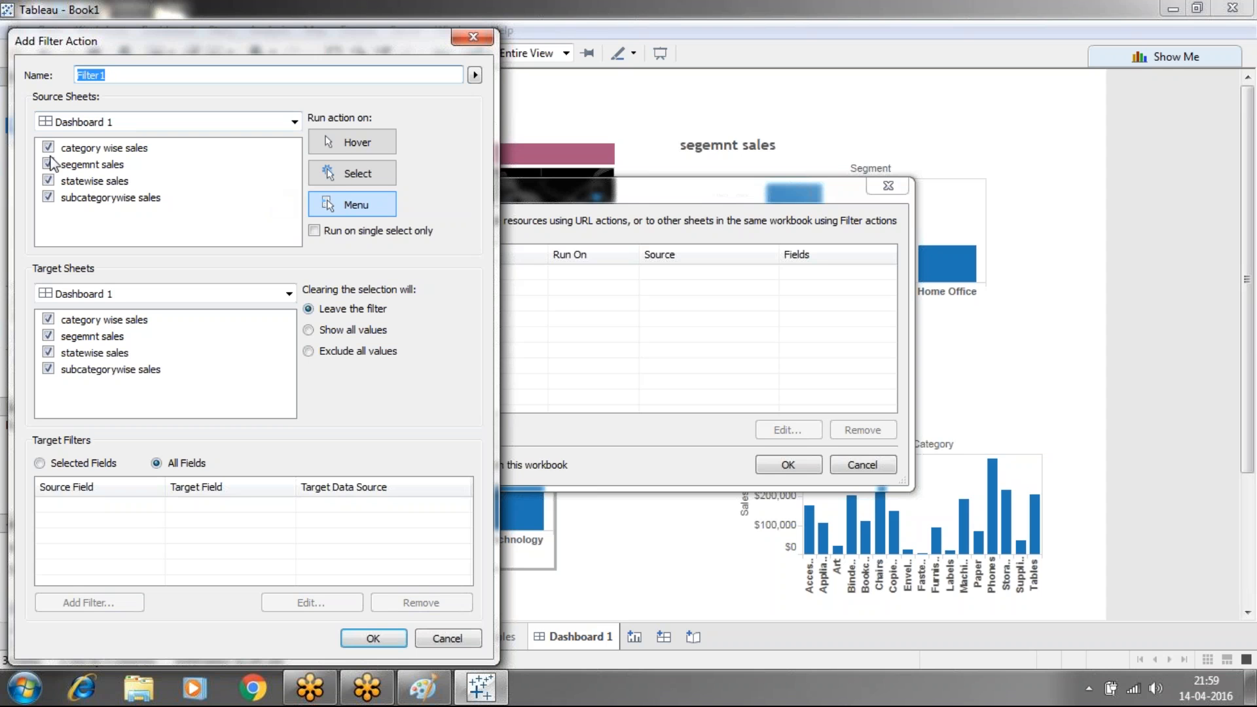
pyautogui.click(52, 182)
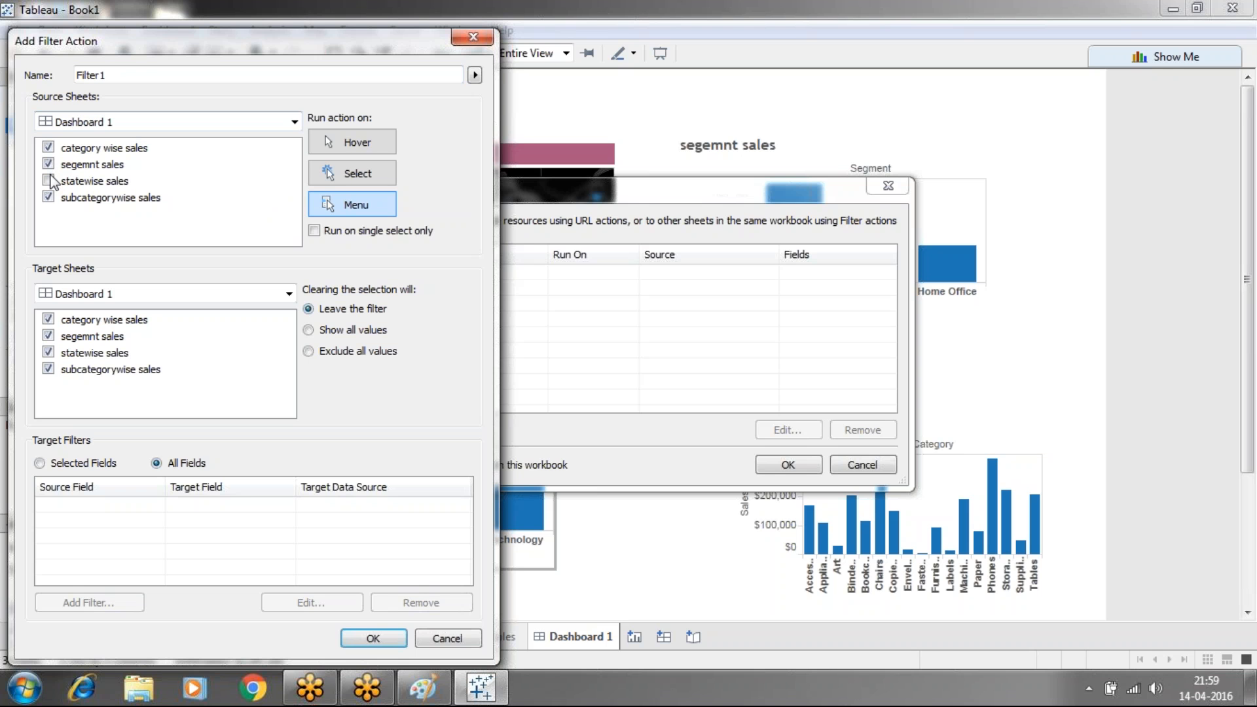
pyautogui.click(50, 175)
pyautogui.click(45, 159)
pyautogui.click(45, 151)
pyautogui.click(48, 197)
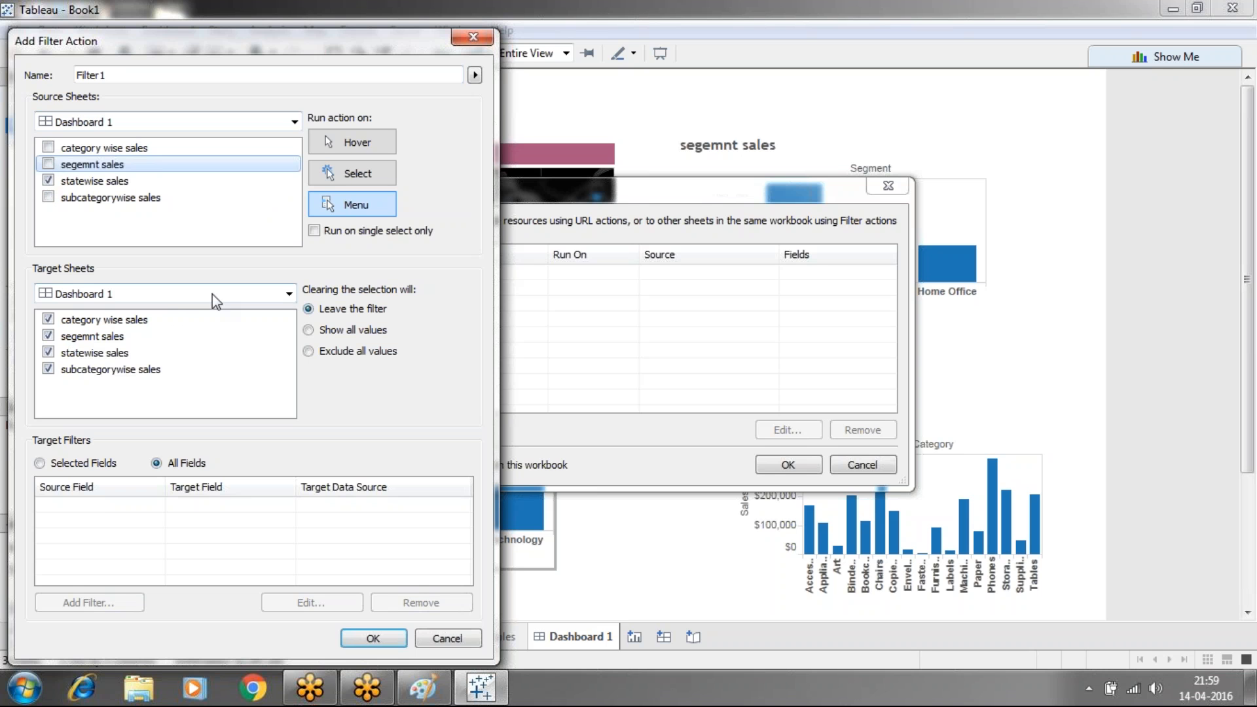
pyautogui.click(227, 337)
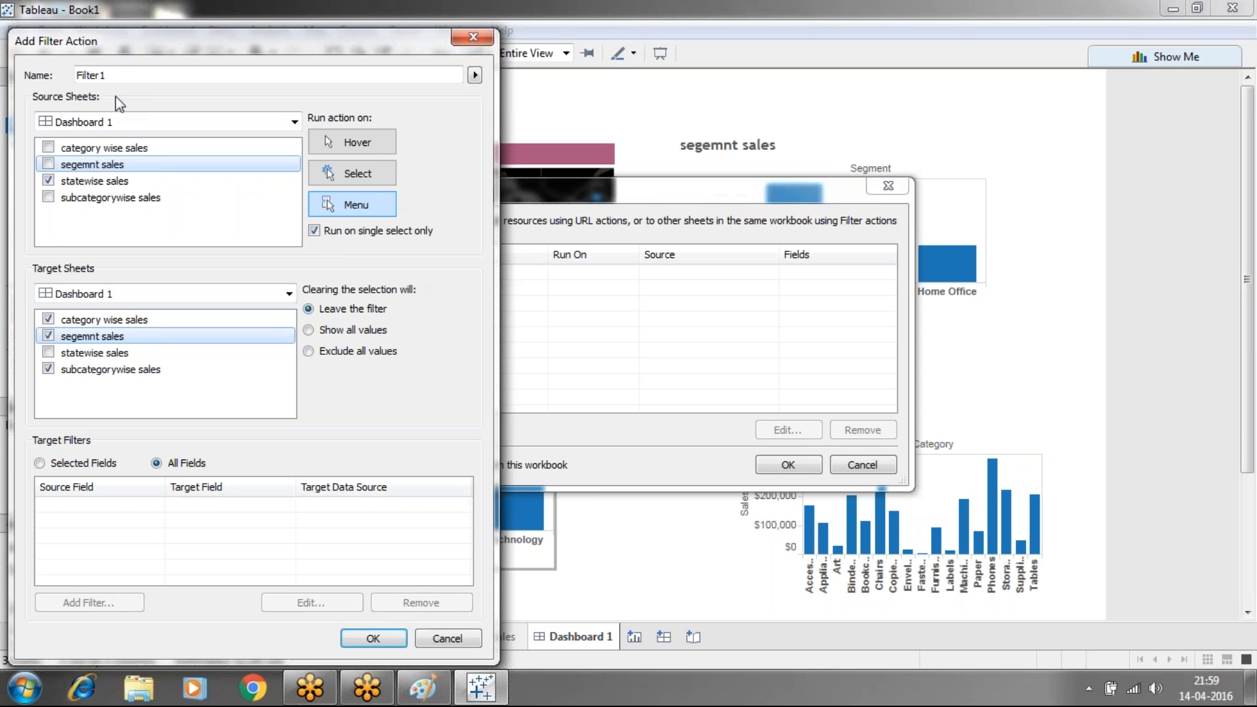
# Limit Filter1's source to statewise sales, run it on Select, and save it
pyautogui.click(176, 124)
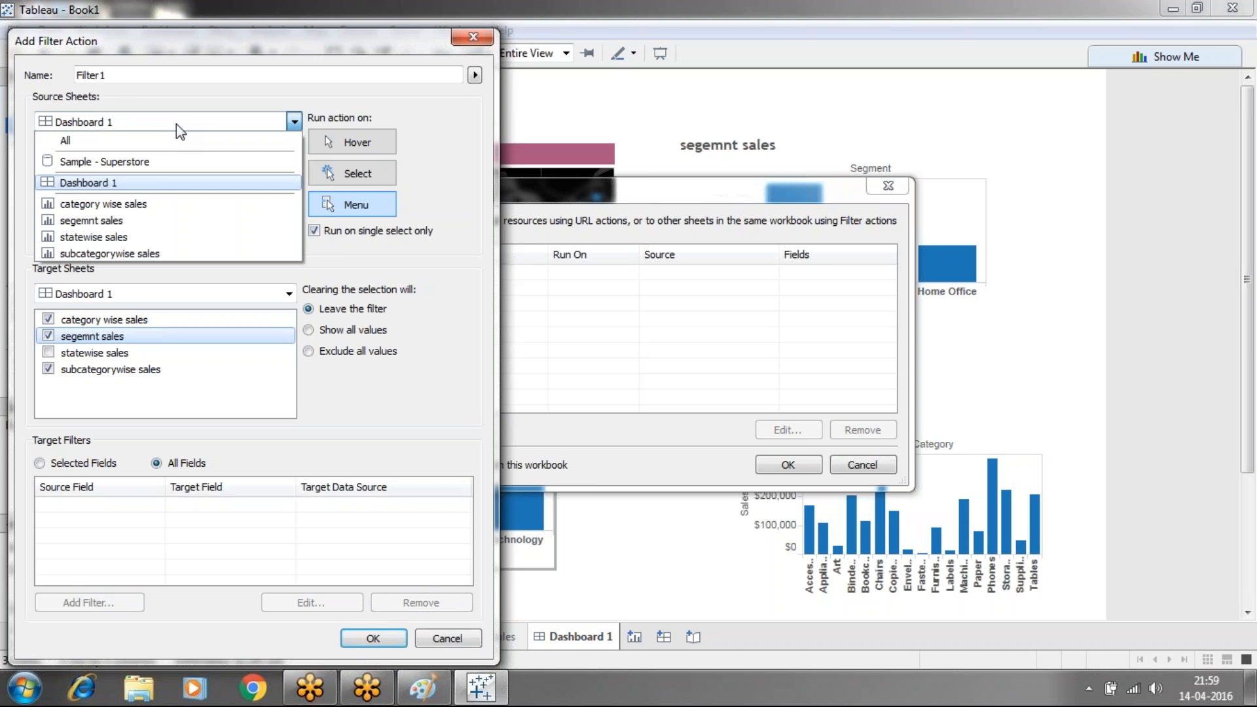
pyautogui.click(102, 239)
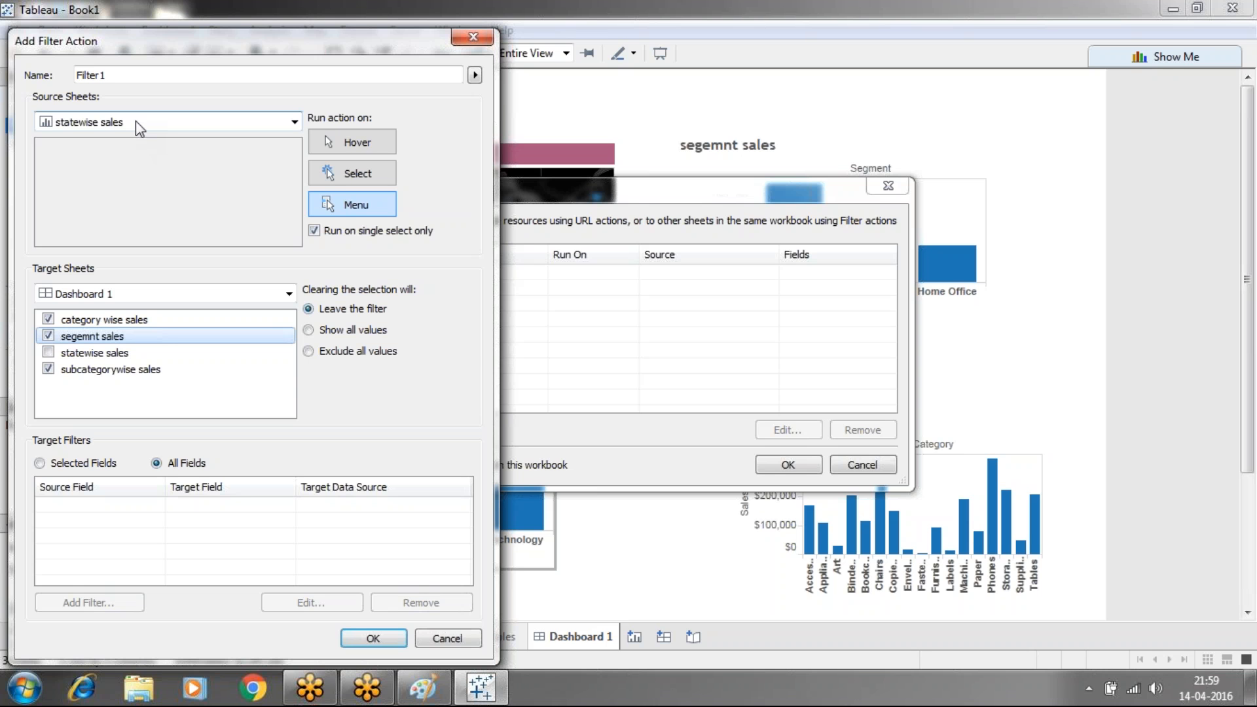
pyautogui.click(187, 123)
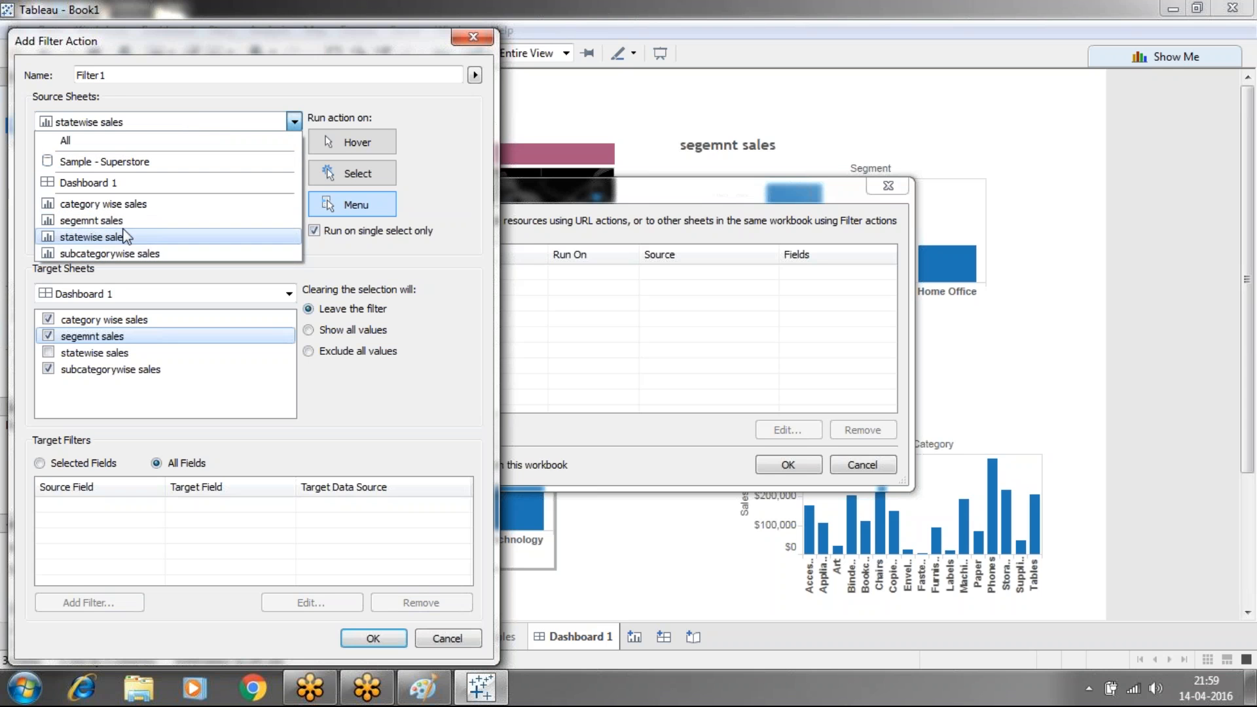
pyautogui.click(113, 182)
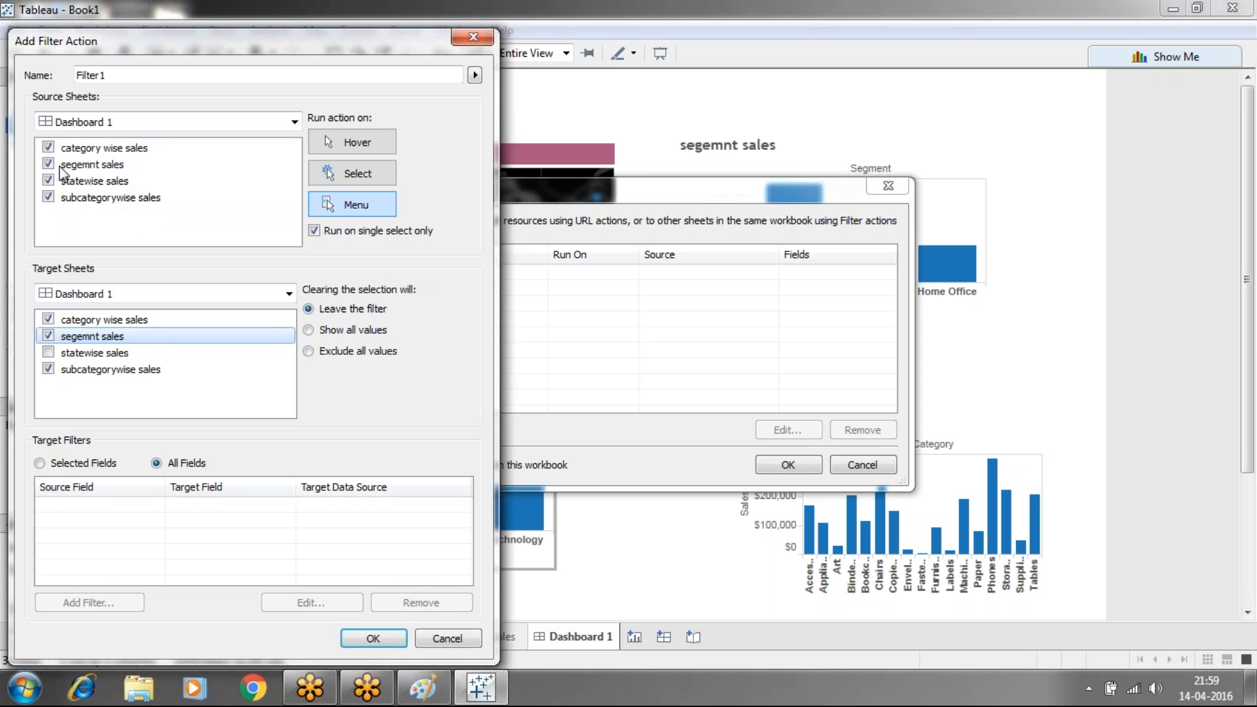
pyautogui.click(49, 148)
pyautogui.click(47, 197)
pyautogui.click(350, 173)
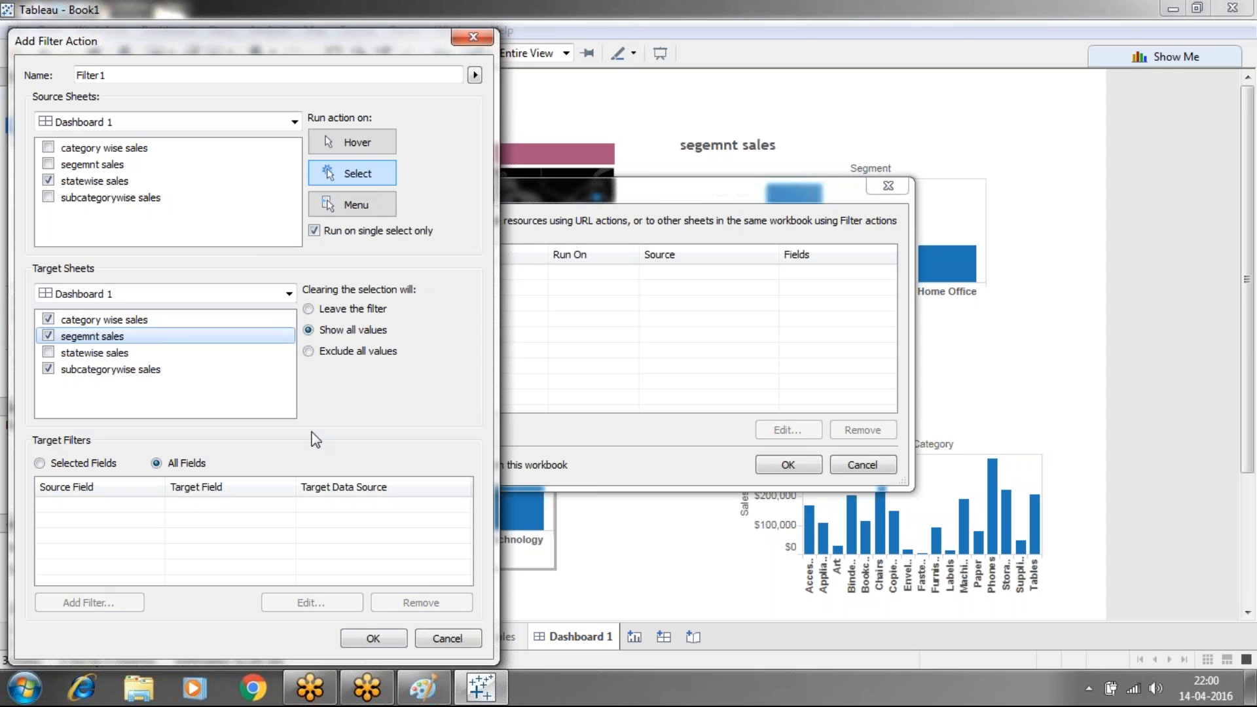
pyautogui.click(370, 642)
pyautogui.click(789, 465)
# Test the filter on Georgia, Tennessee, Missouri, Oklahoma, New Mexico, Colorado, Wyoming, Montana and Idaho
pyautogui.click(639, 402)
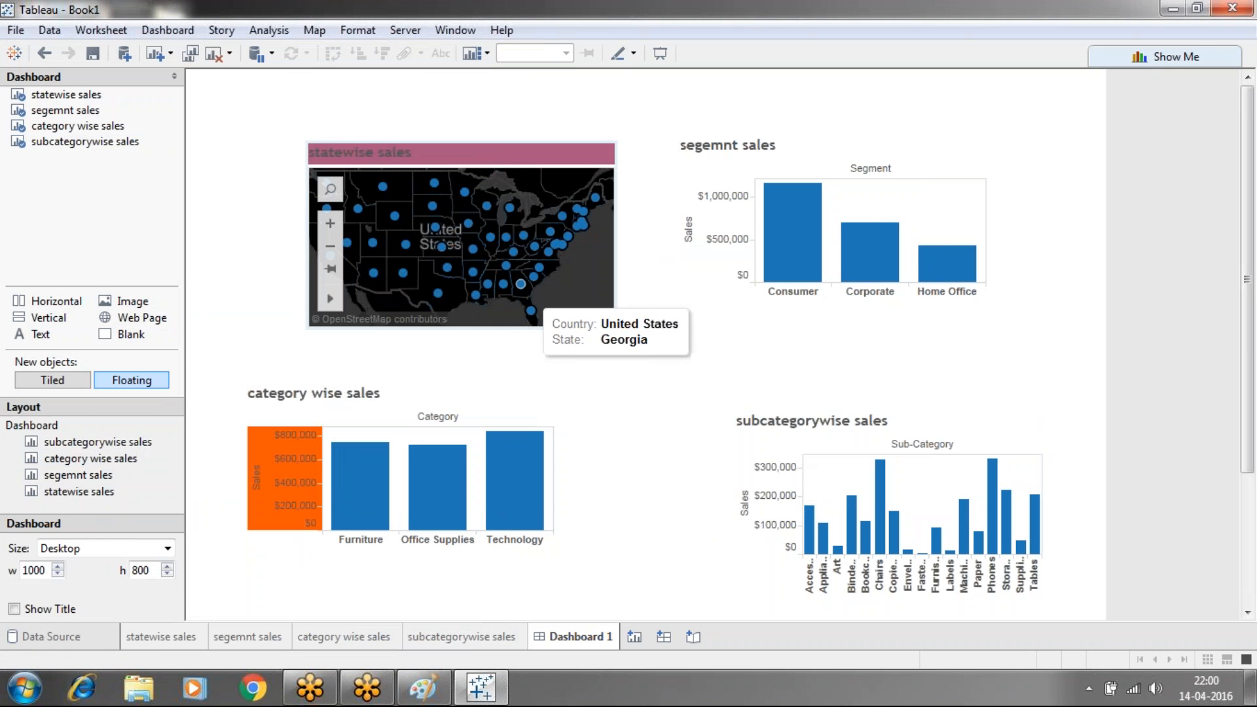
pyautogui.click(521, 285)
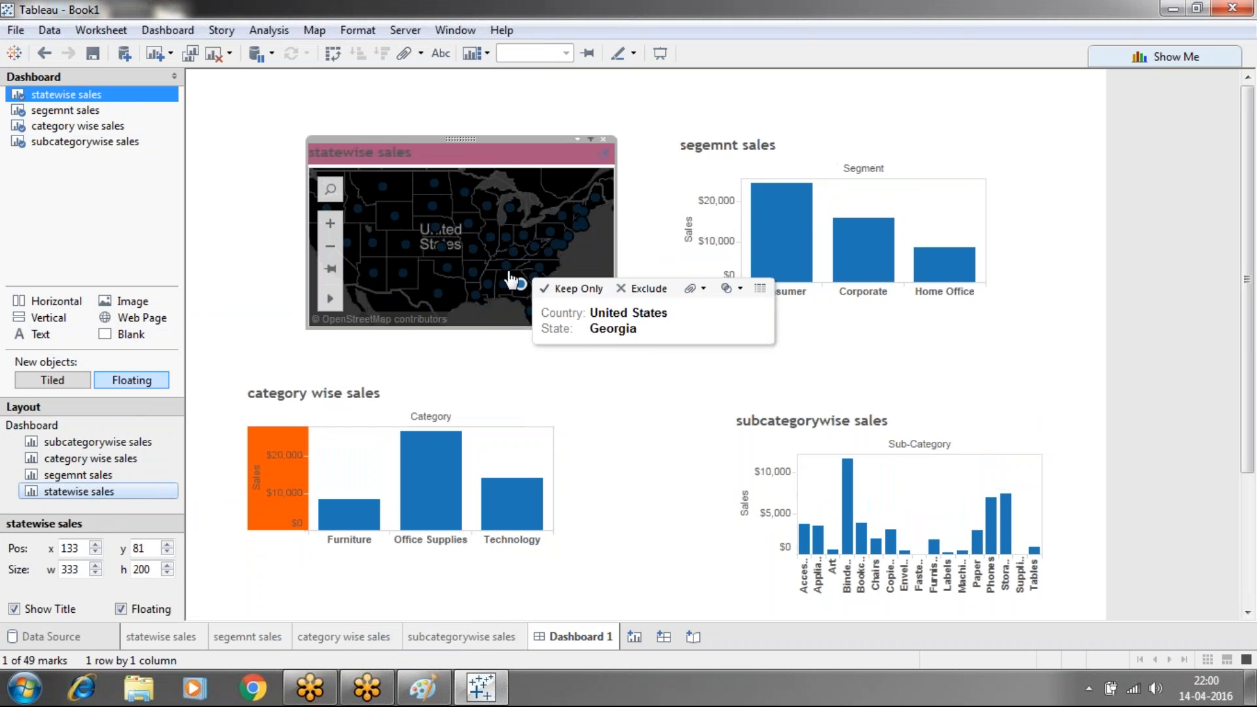
pyautogui.click(506, 266)
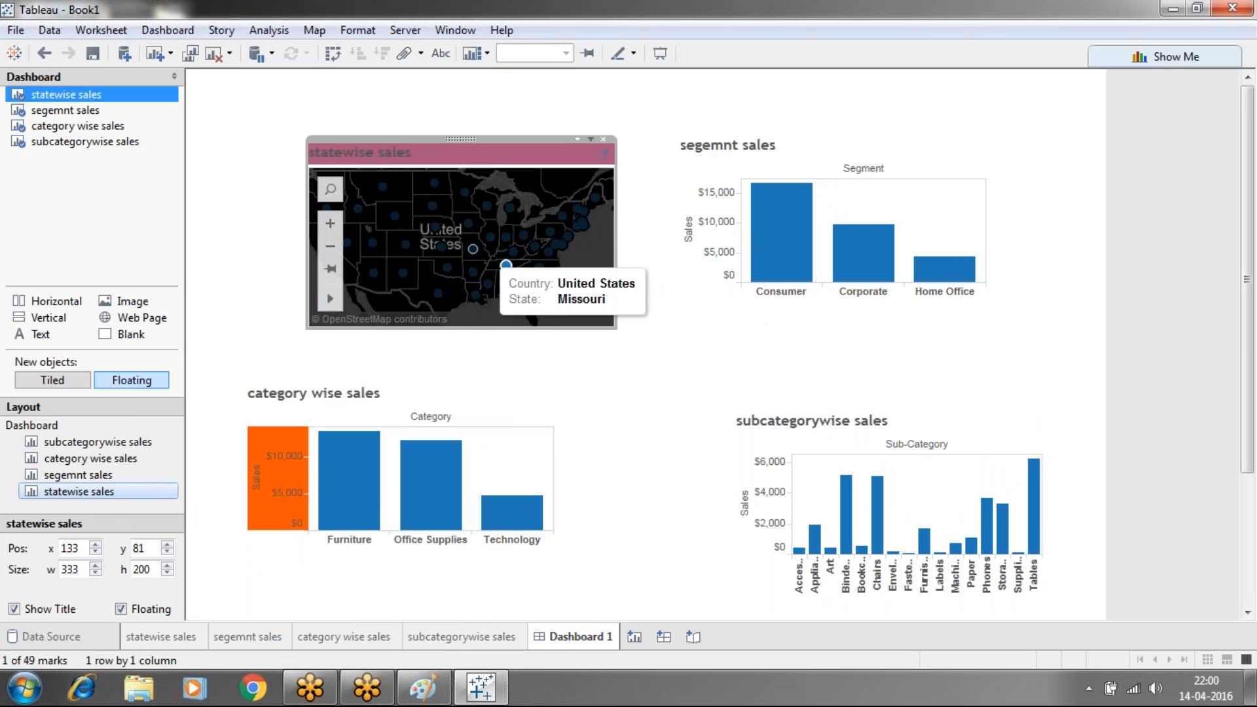
pyautogui.click(472, 249)
pyautogui.click(447, 268)
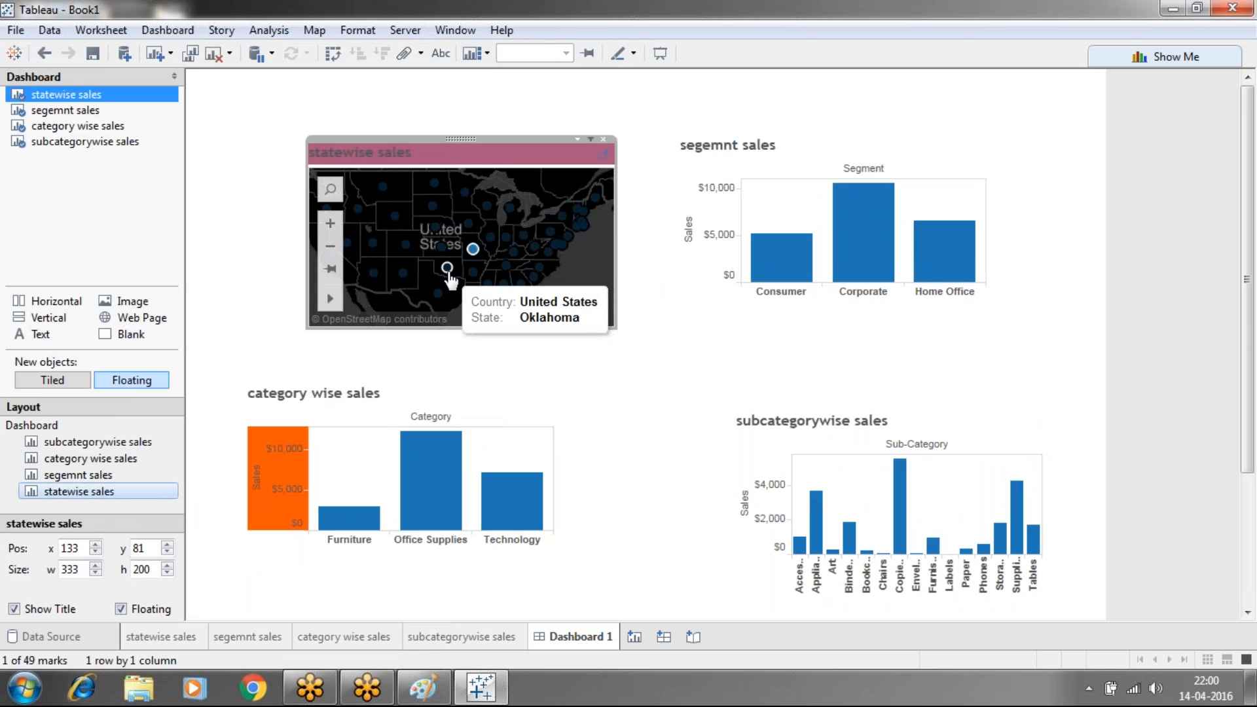
pyautogui.click(404, 275)
pyautogui.click(403, 236)
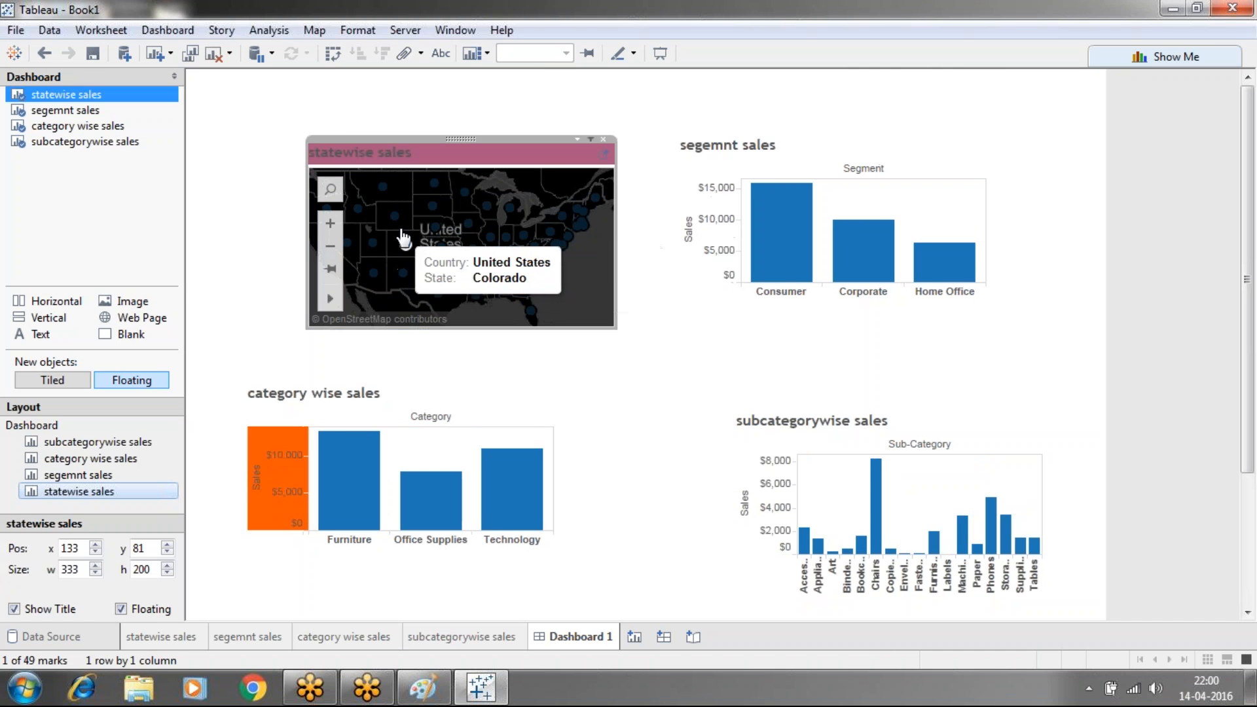
pyautogui.click(394, 216)
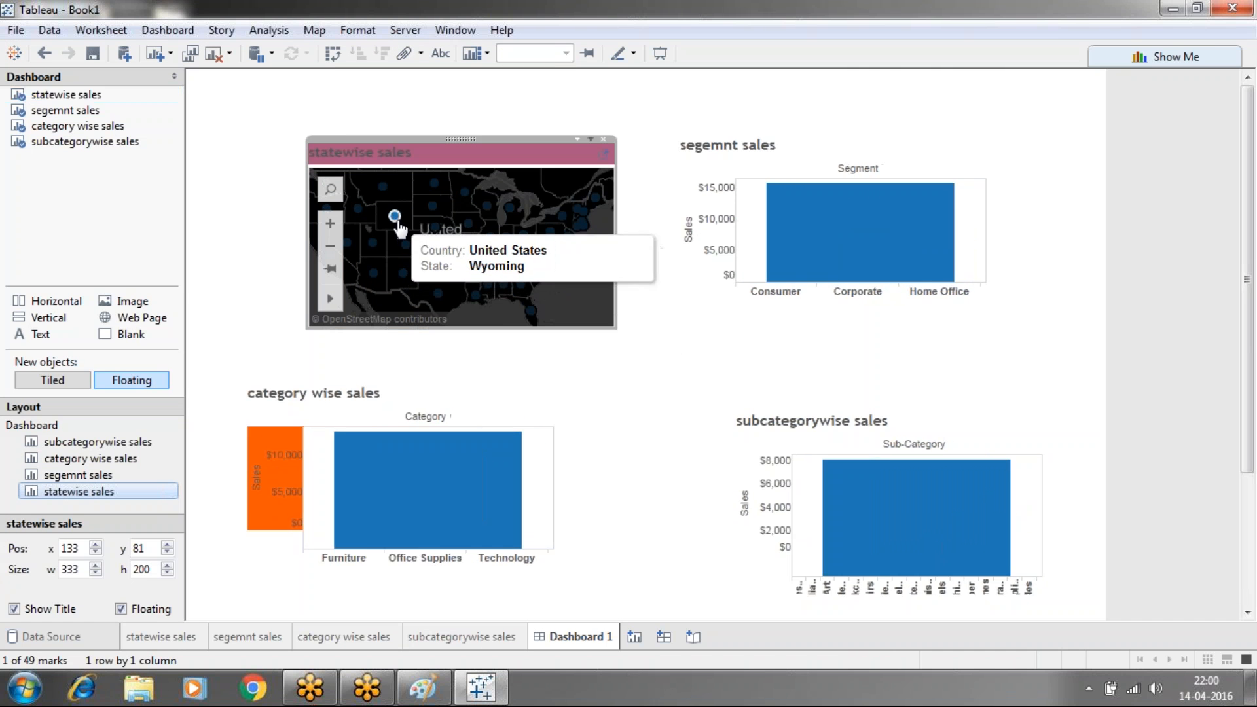
pyautogui.click(383, 187)
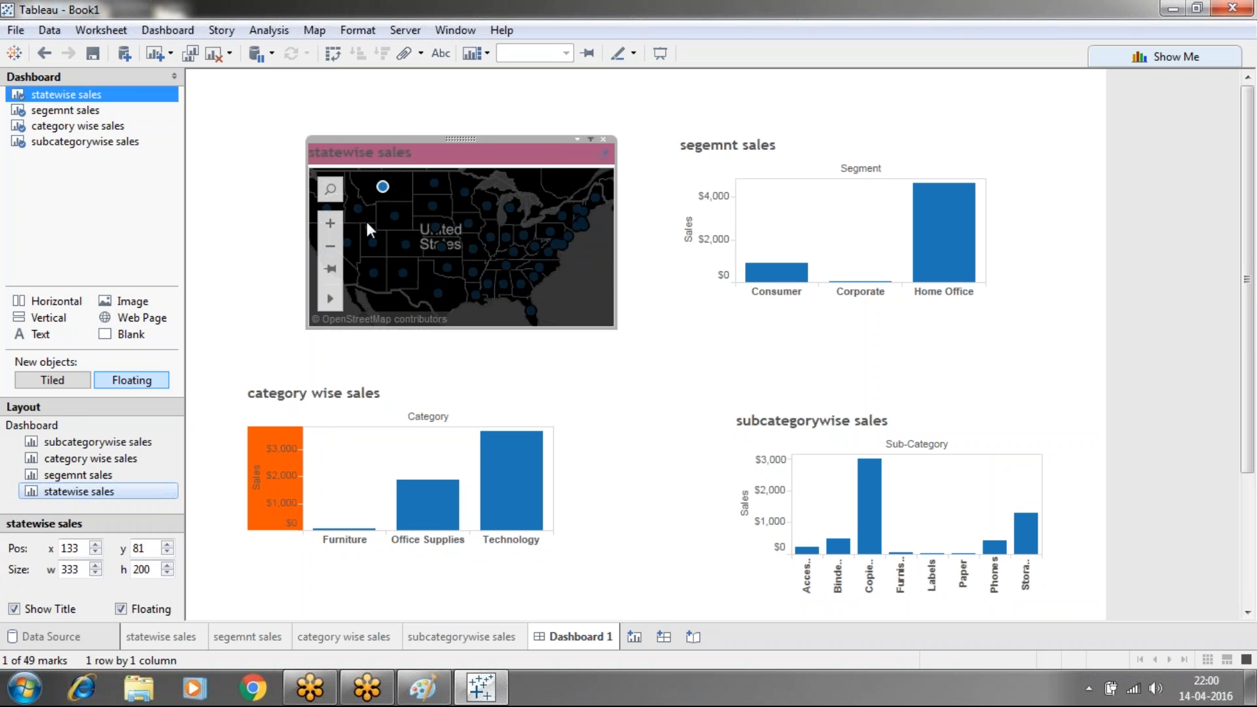
pyautogui.click(357, 208)
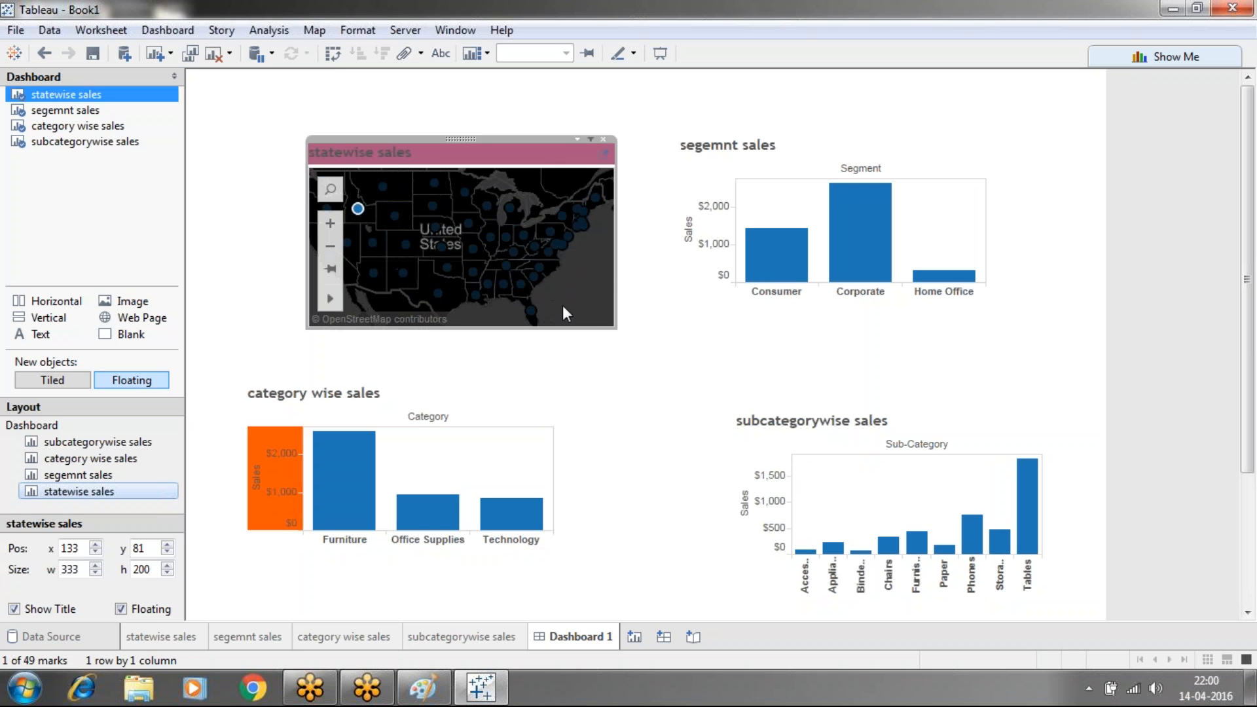
# Select the Consumer, Corporate, Appliances, Phones, Technology, Office Supplies and Furniture bars
pyautogui.click(704, 376)
pyautogui.click(779, 266)
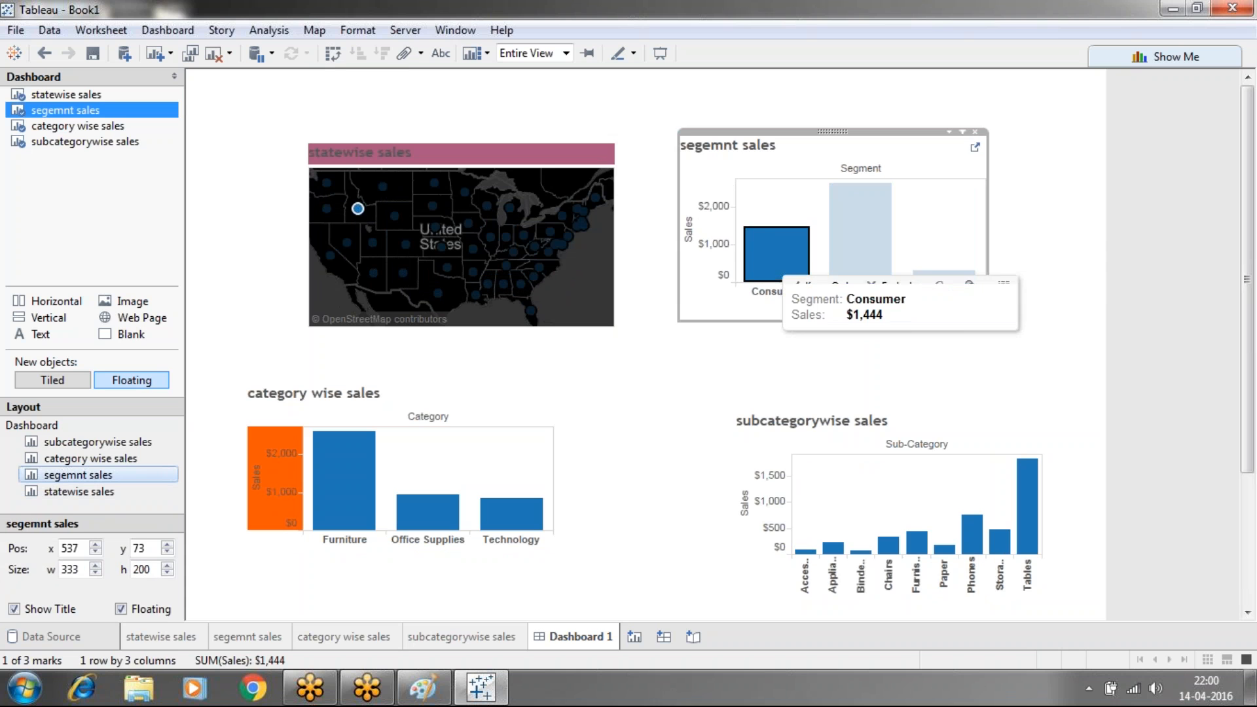
pyautogui.click(855, 239)
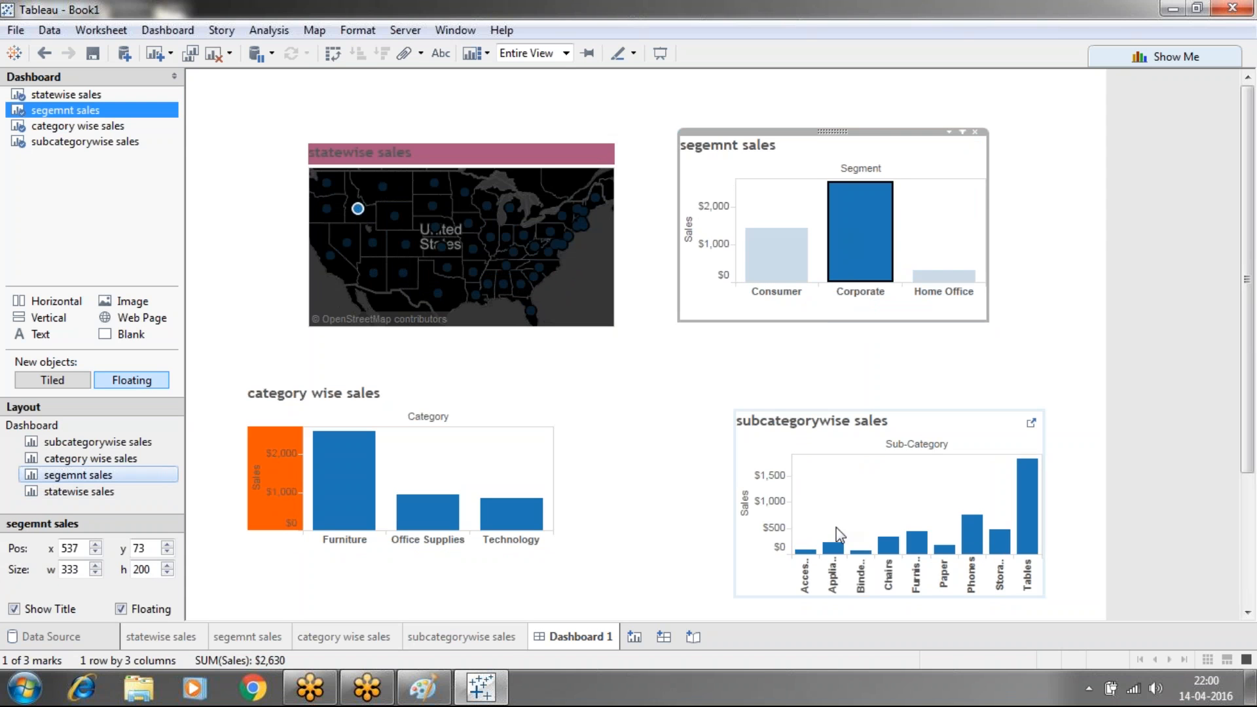
pyautogui.click(833, 546)
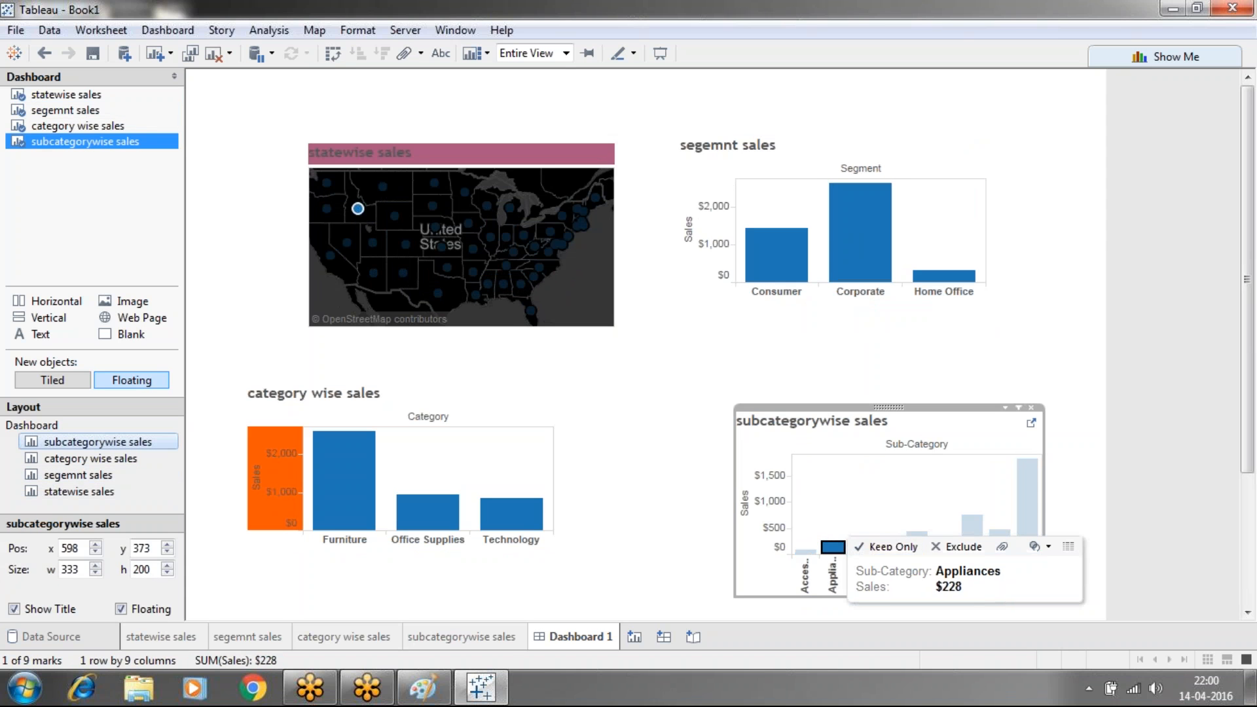
pyautogui.click(972, 534)
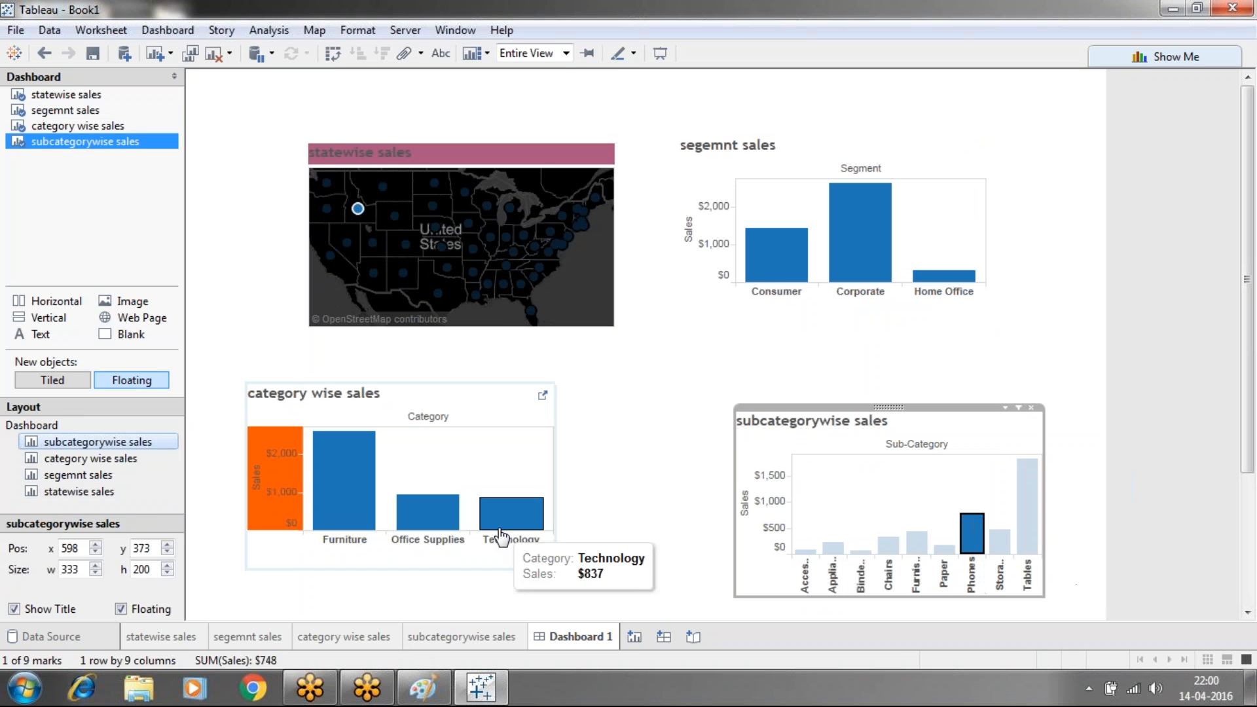
pyautogui.click(499, 526)
pyautogui.click(427, 520)
pyautogui.click(351, 503)
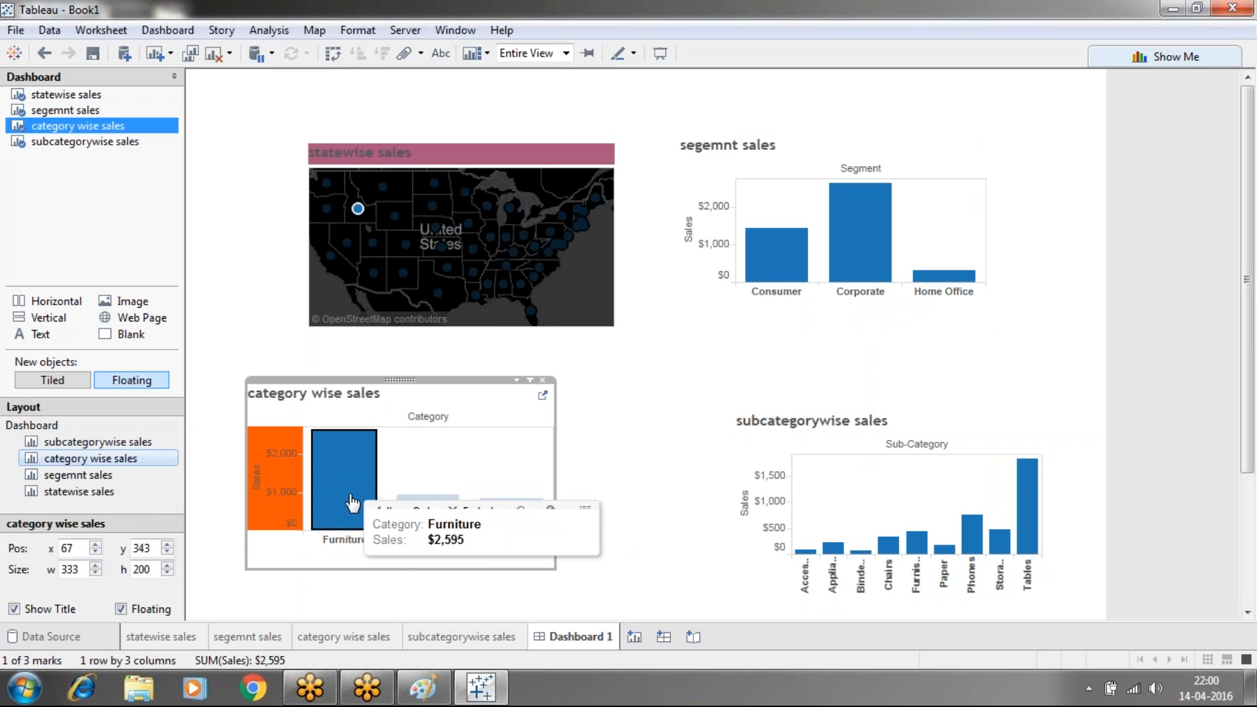
# Clear the map's state selection to restore the full totals
pyautogui.click(594, 297)
pyautogui.click(591, 290)
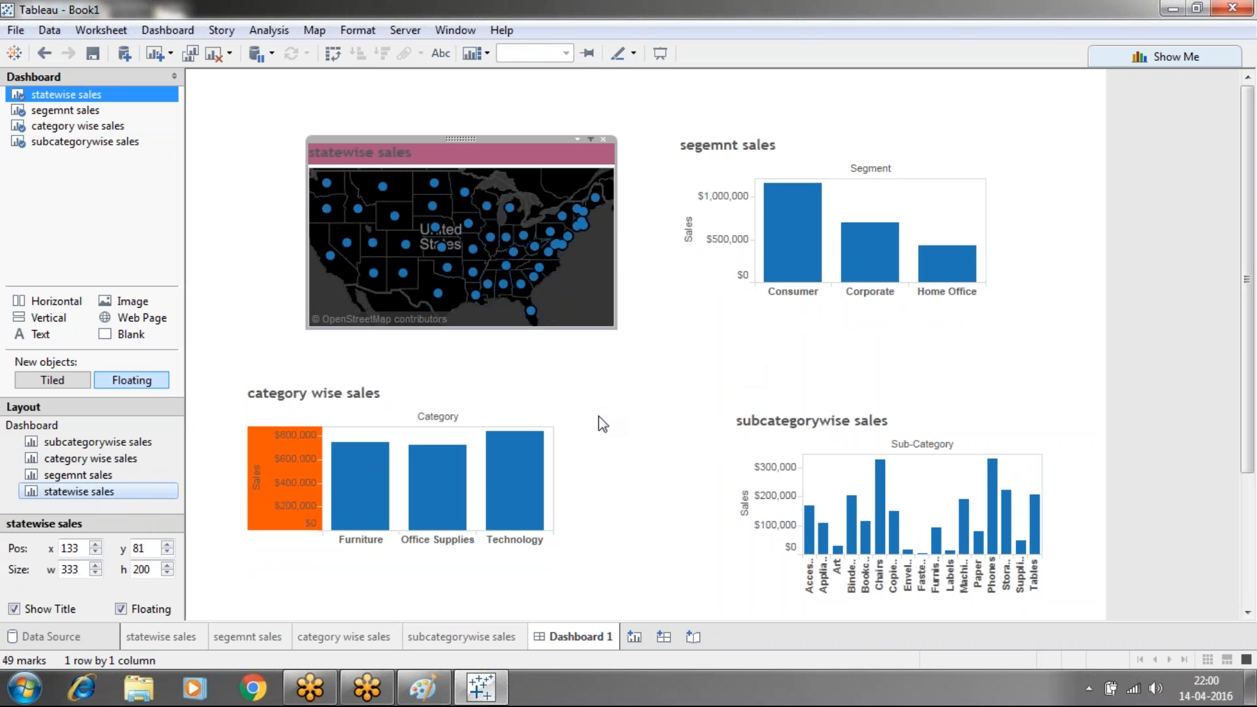
pyautogui.click(598, 386)
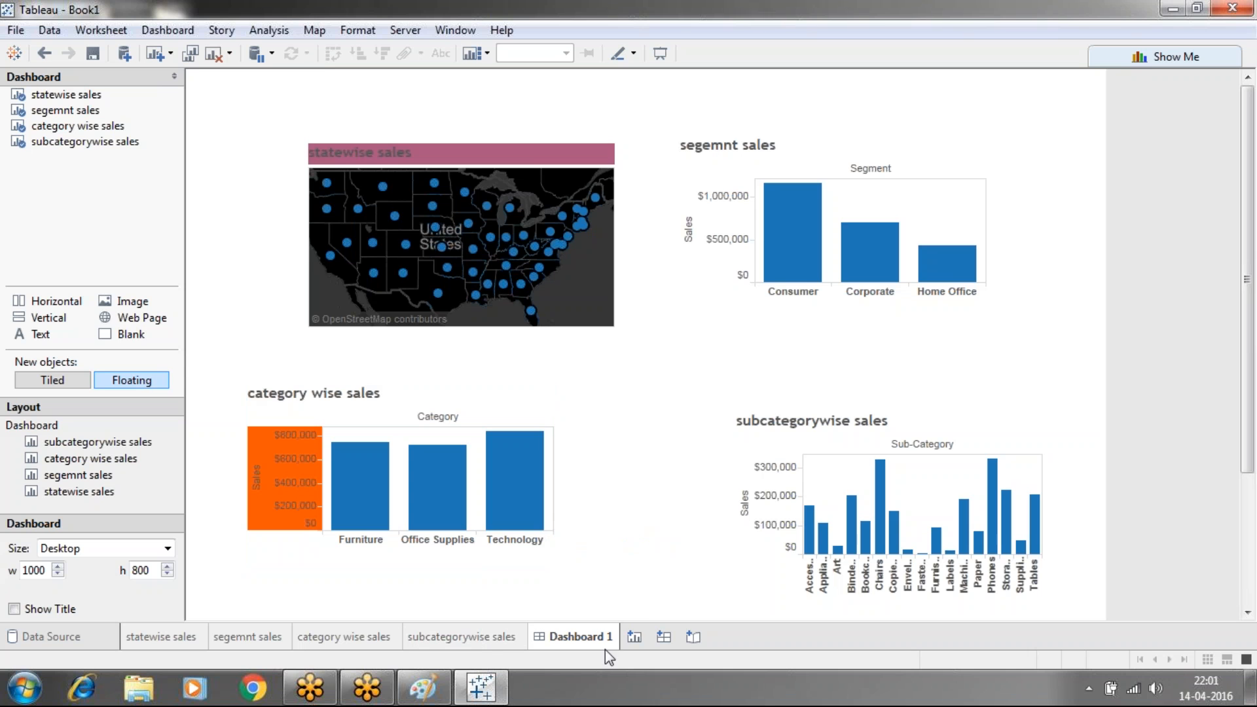
pyautogui.moveTo(601, 642)
# Open Save As, keep the .twb file type, then close it without saving
pyautogui.click(91, 59)
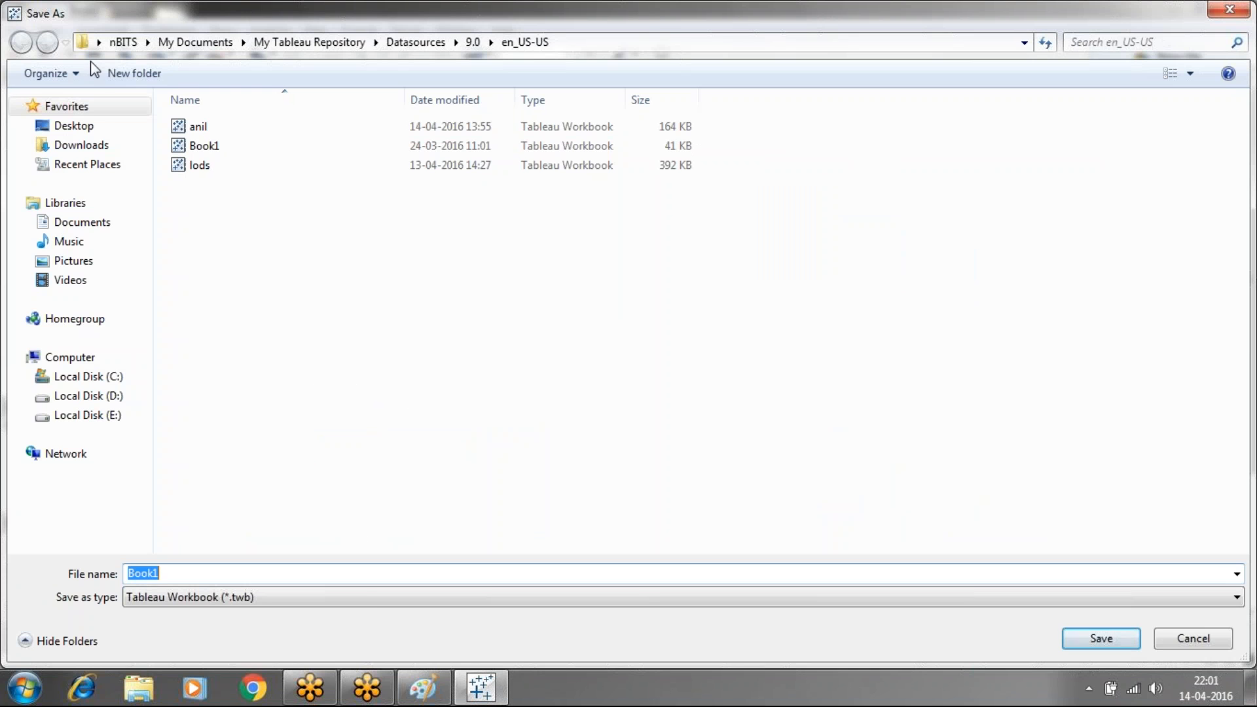
pyautogui.click(371, 597)
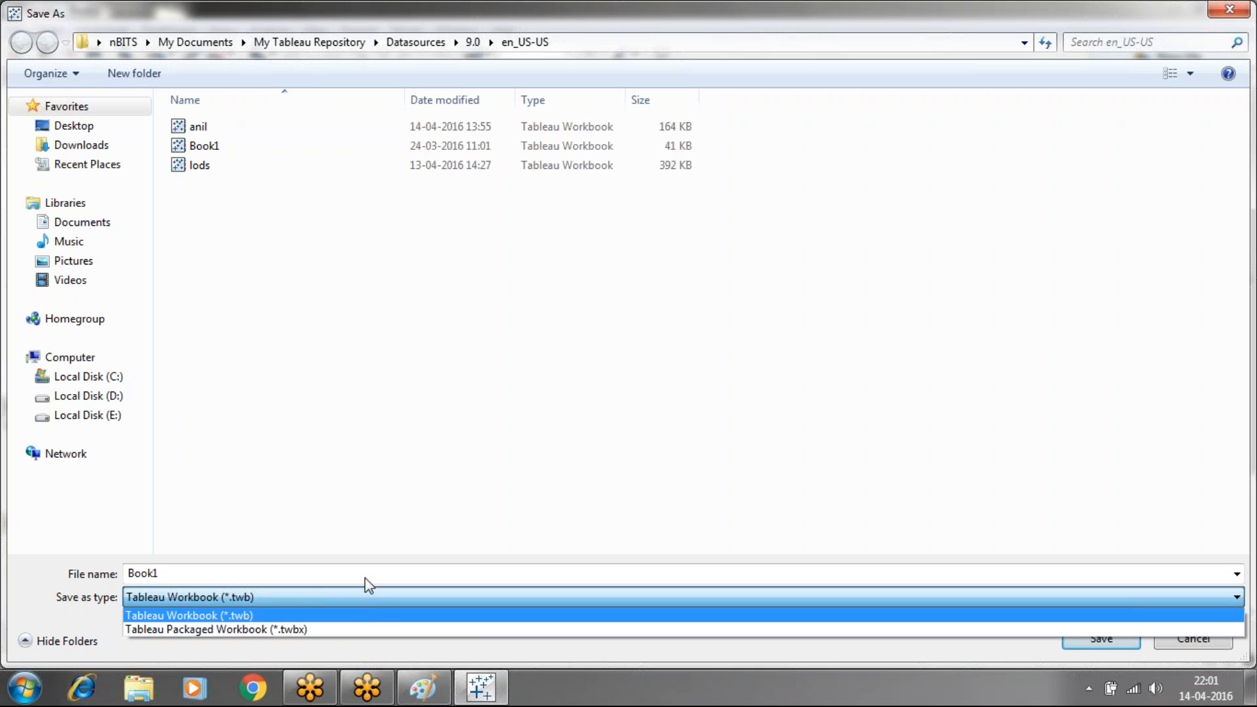
pyautogui.click(358, 550)
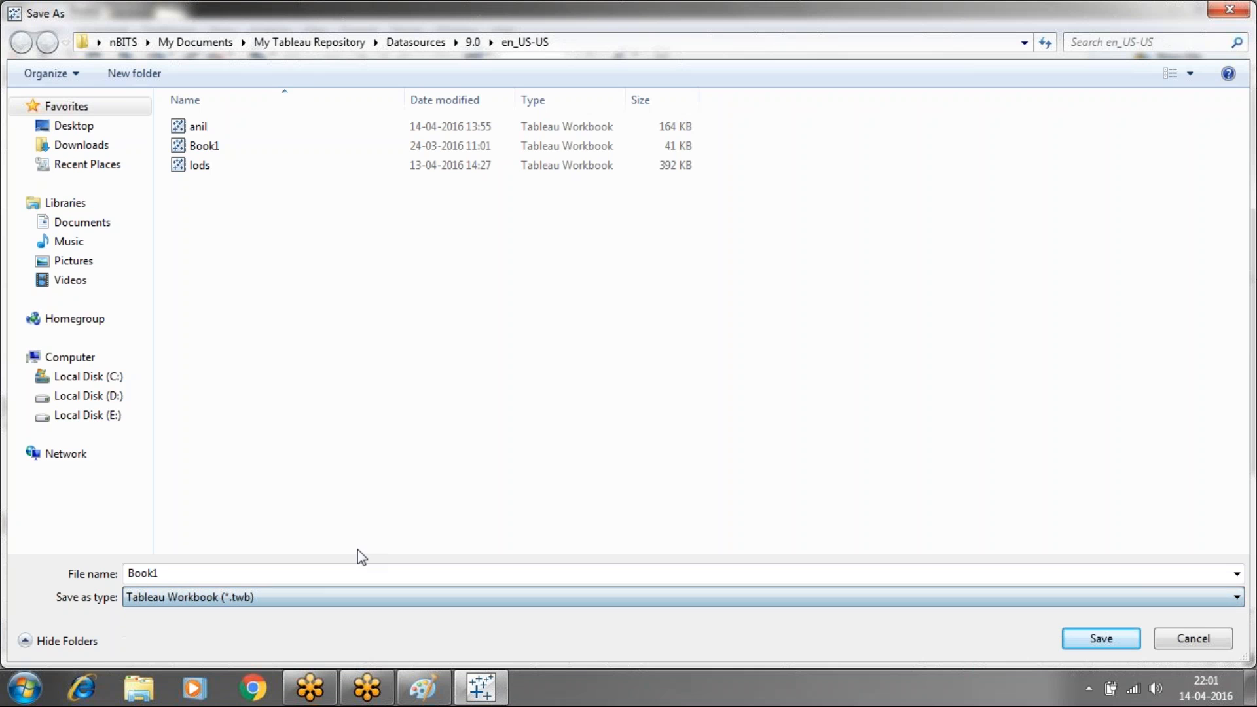
pyautogui.click(1218, 11)
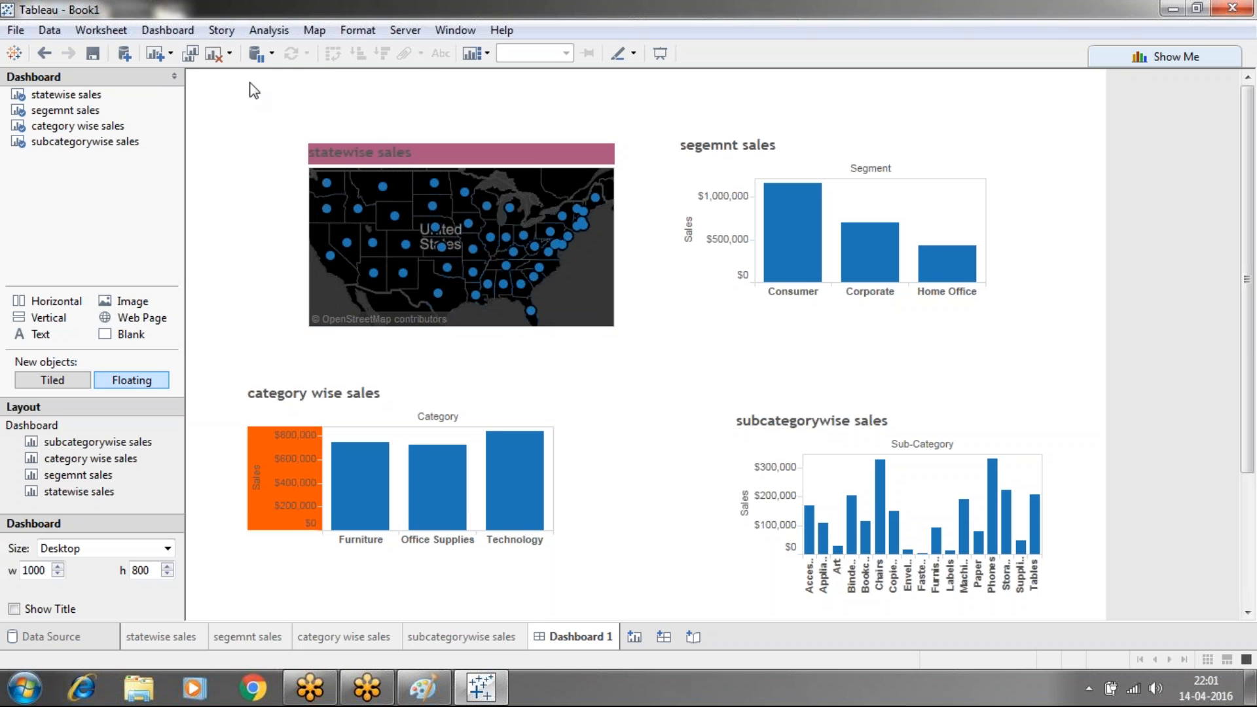
# Leave Auto Update unchanged, add a new Dashboard 2, and switch to it
pyautogui.click(271, 58)
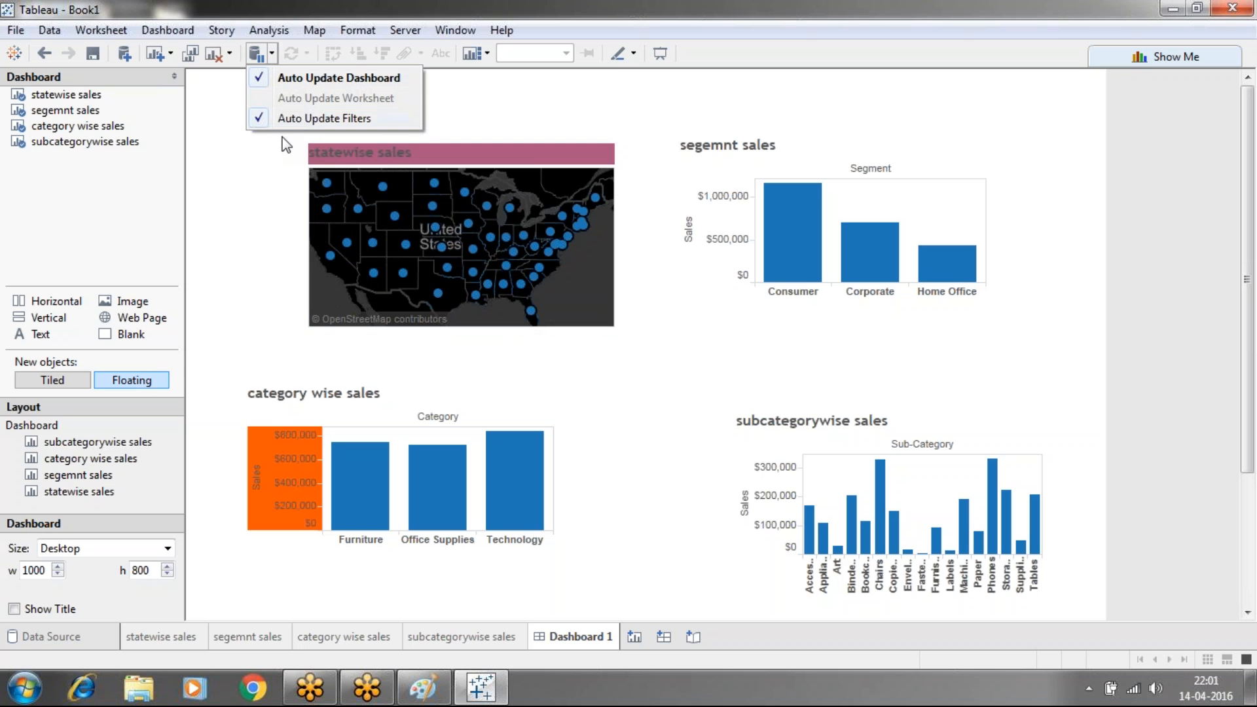
pyautogui.click(231, 152)
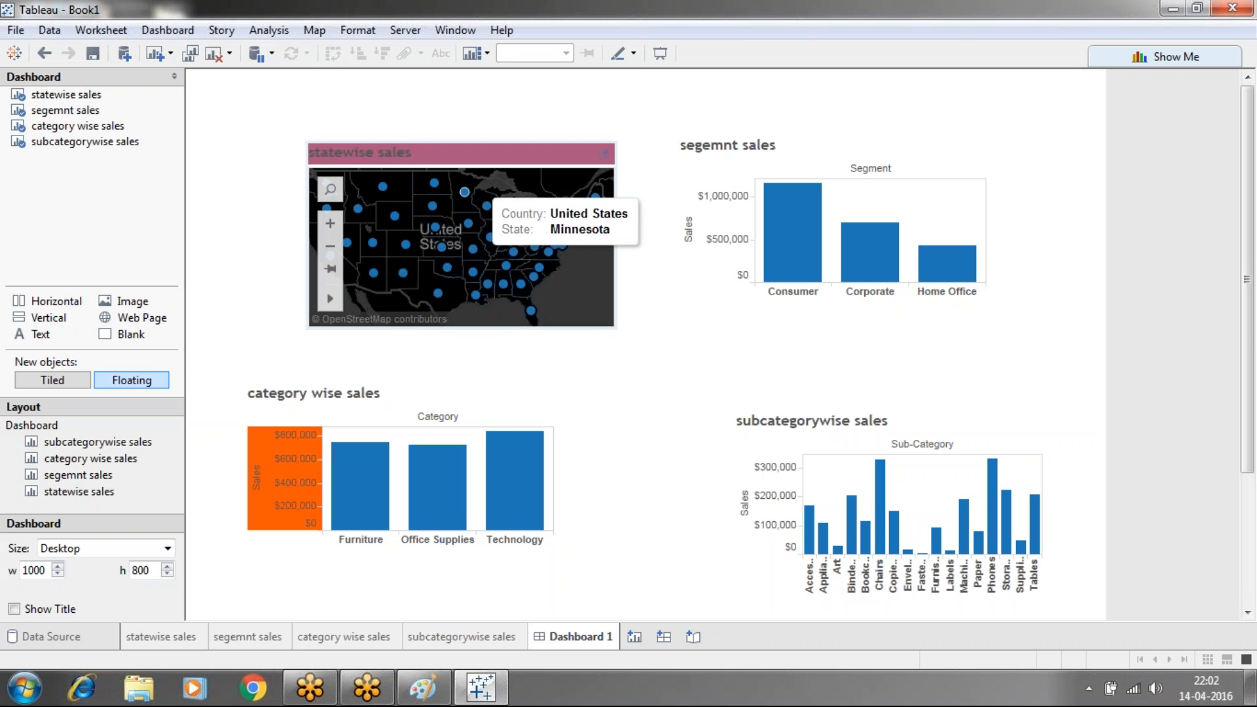
pyautogui.moveTo(475, 295)
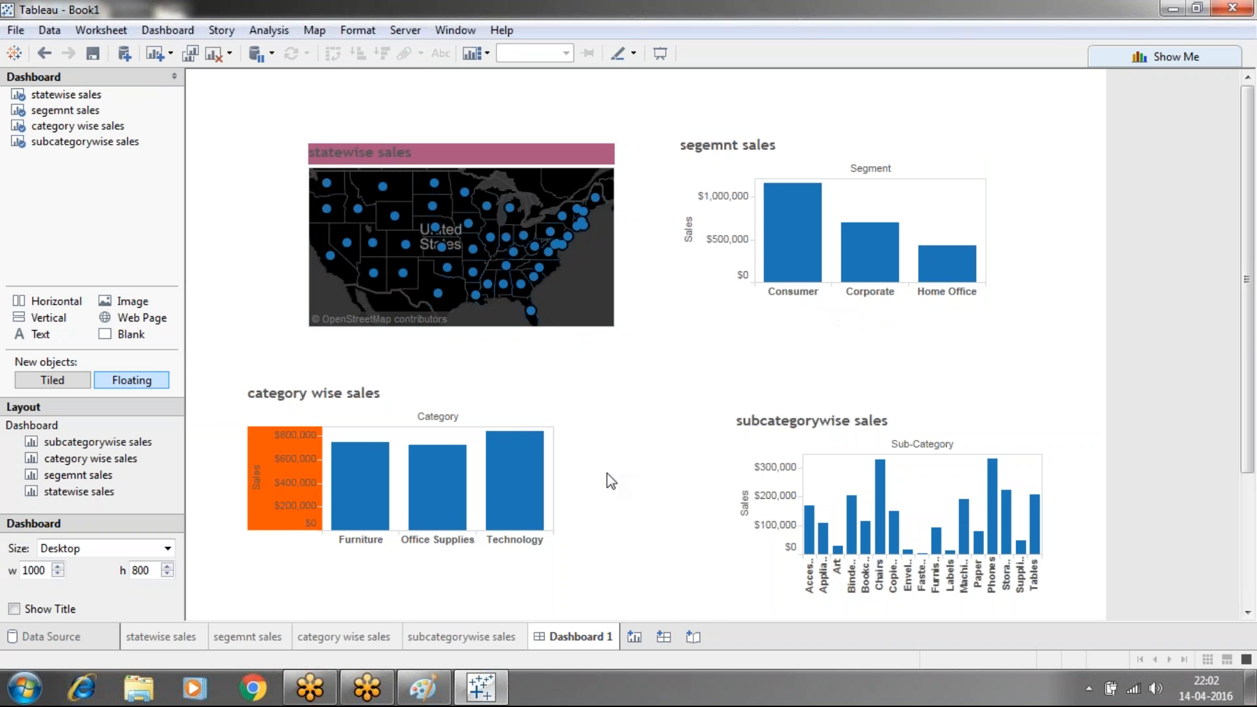
pyautogui.click(665, 639)
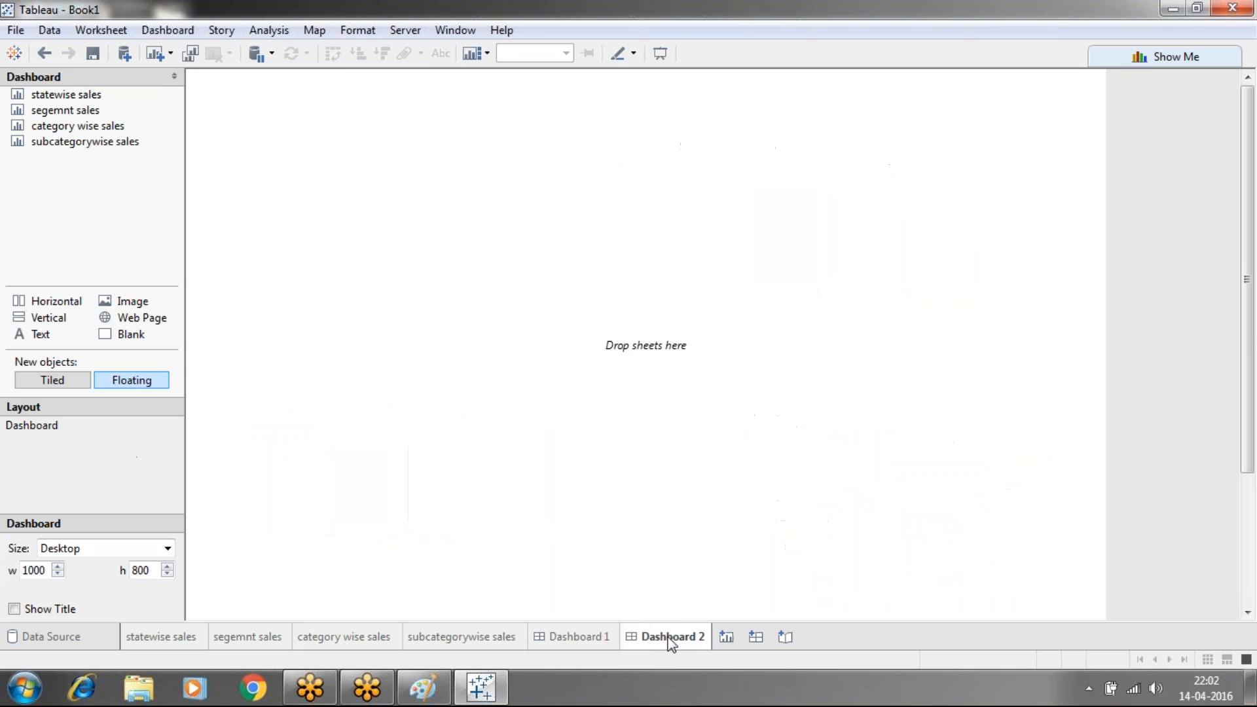
pyautogui.click(603, 640)
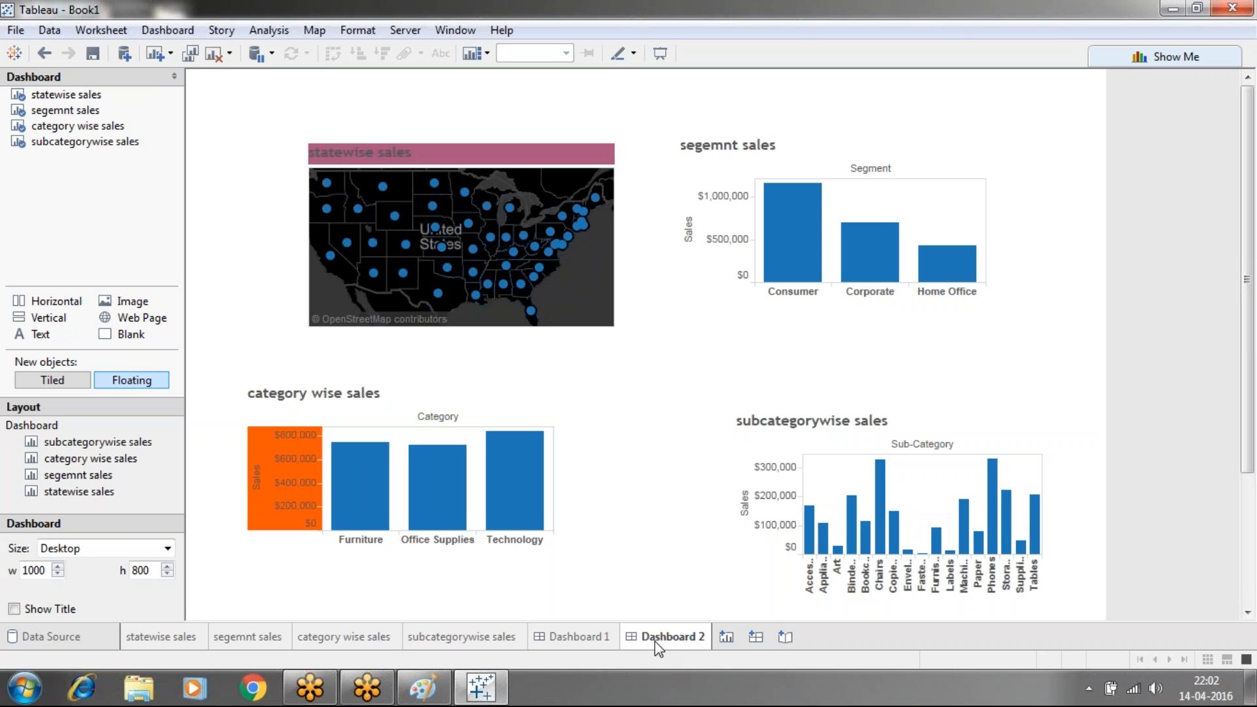
pyautogui.click(656, 640)
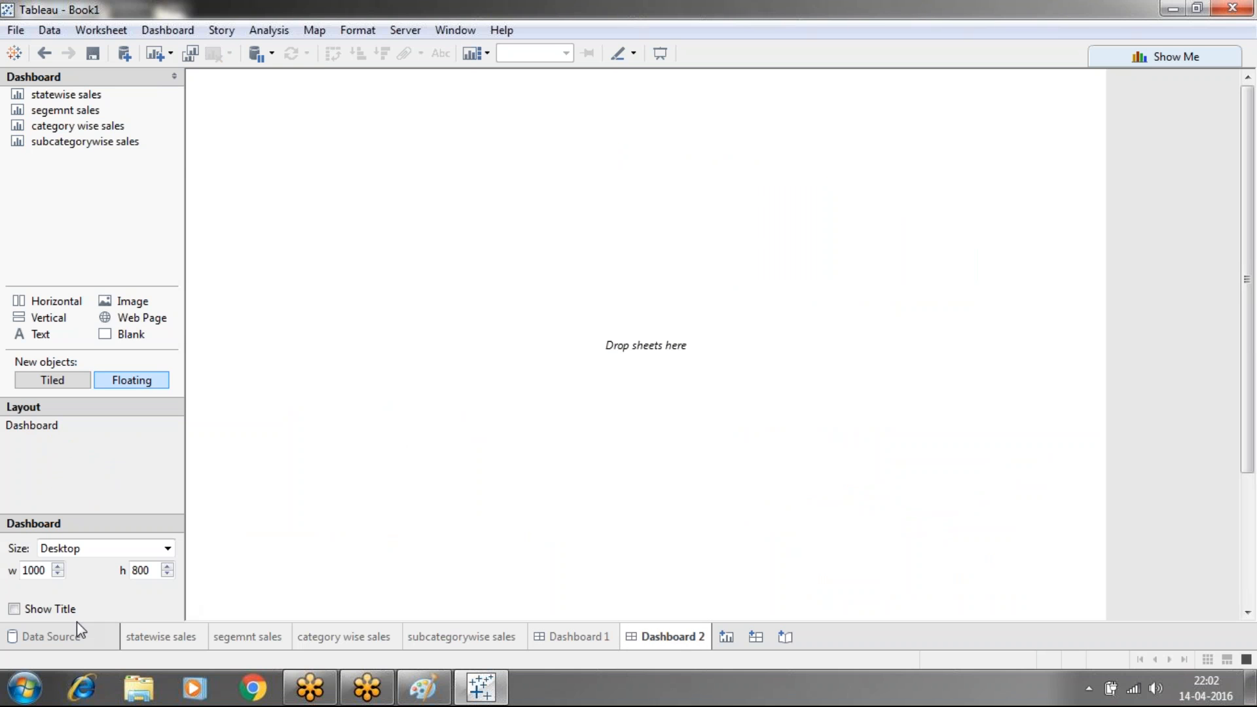
# Create a City map worksheet and a worksheet charting SUM(Sales) by Region
pyautogui.click(725, 636)
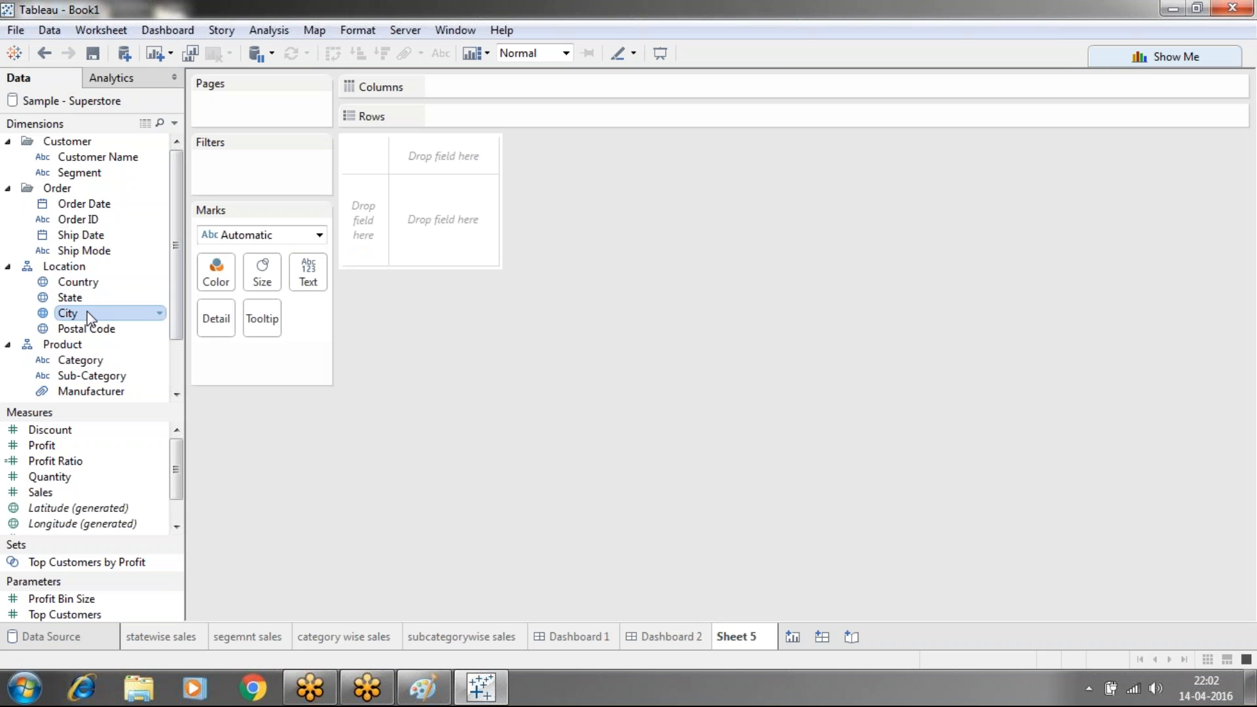
pyautogui.moveTo(88, 318); pyautogui.dragTo(654, 463)
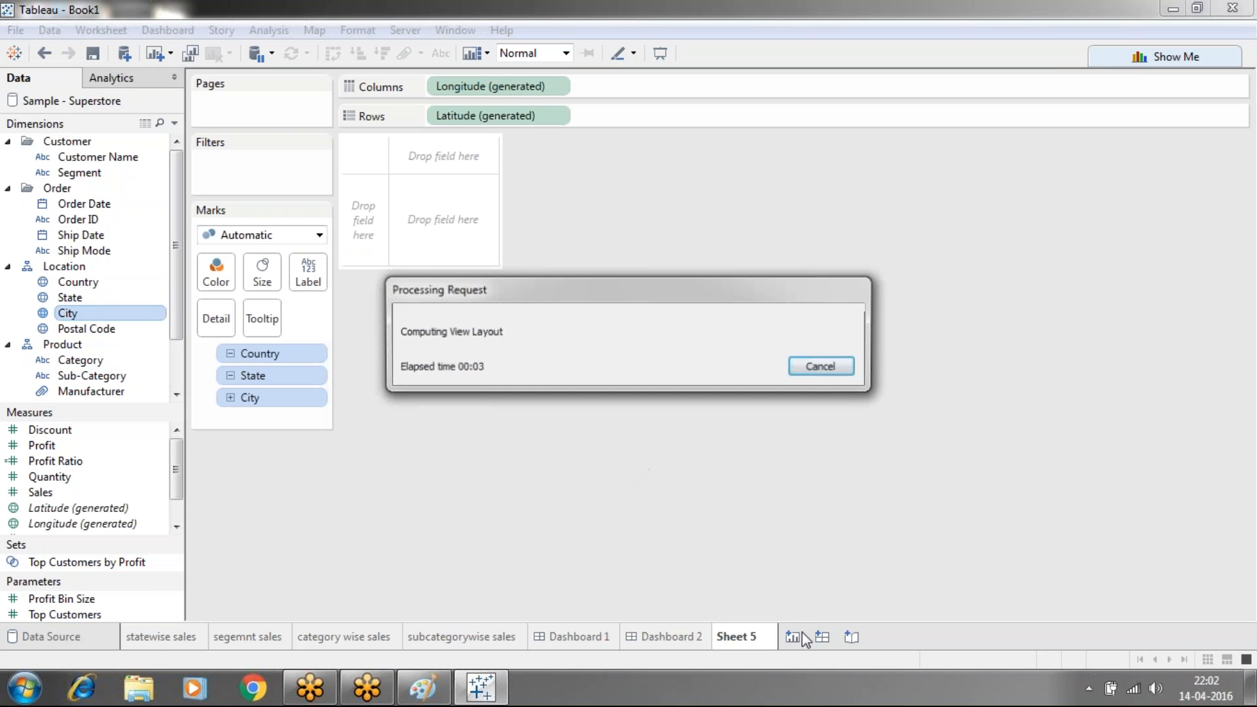
pyautogui.click(794, 636)
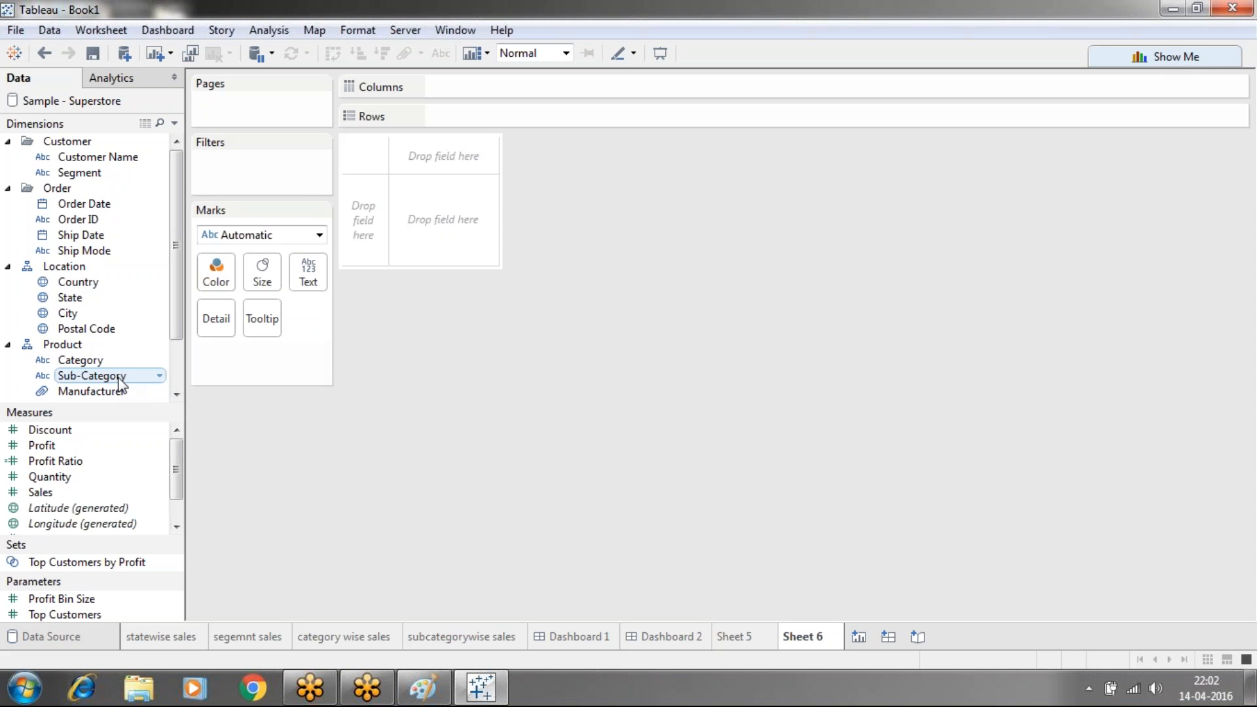
pyautogui.scroll(-1, 174, 285)
pyautogui.scroll(-1, 174, 285)
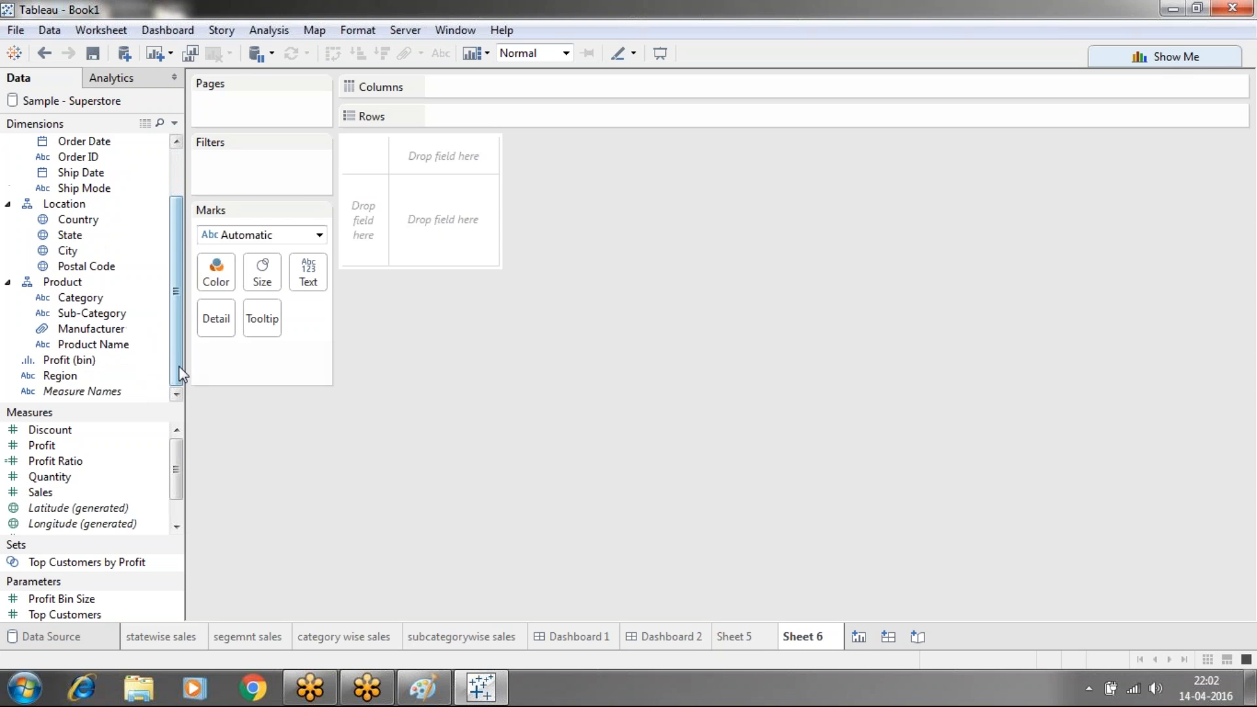
pyautogui.moveTo(89, 374); pyautogui.dragTo(491, 91)
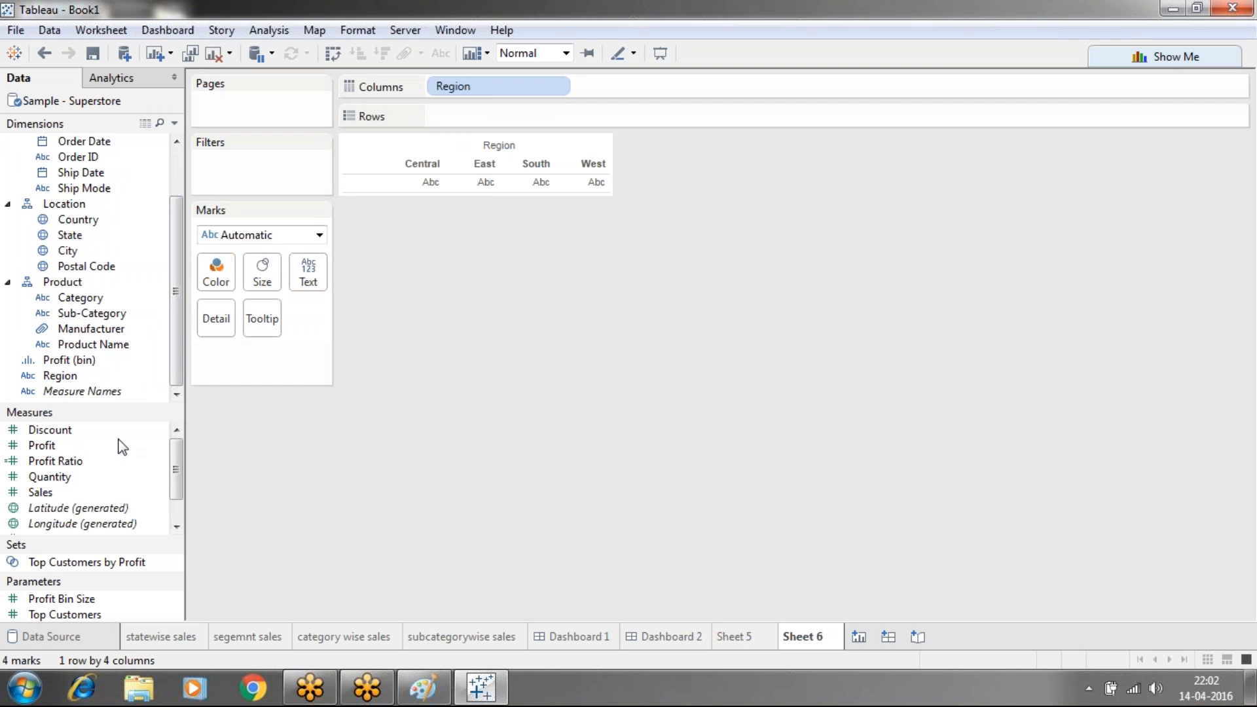
pyautogui.moveTo(46, 492); pyautogui.dragTo(472, 117)
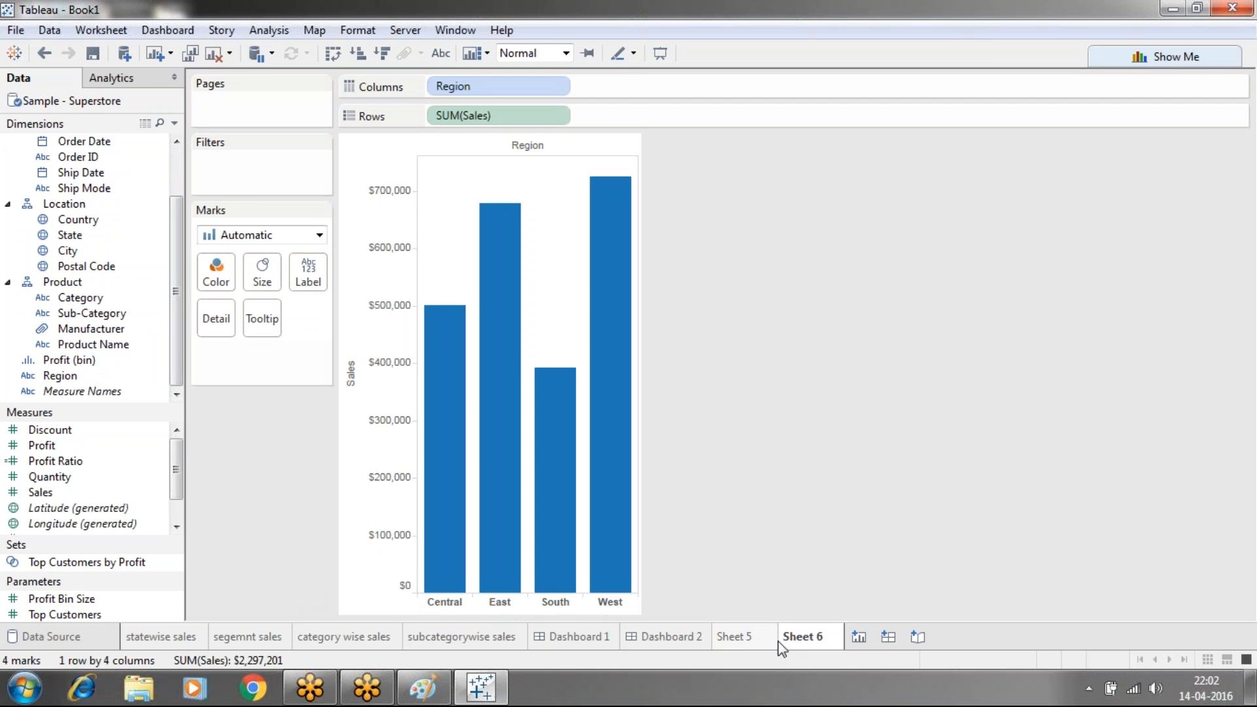
# Build a third worksheet with SUM(Sales) bars by Ship Mode
pyautogui.click(857, 638)
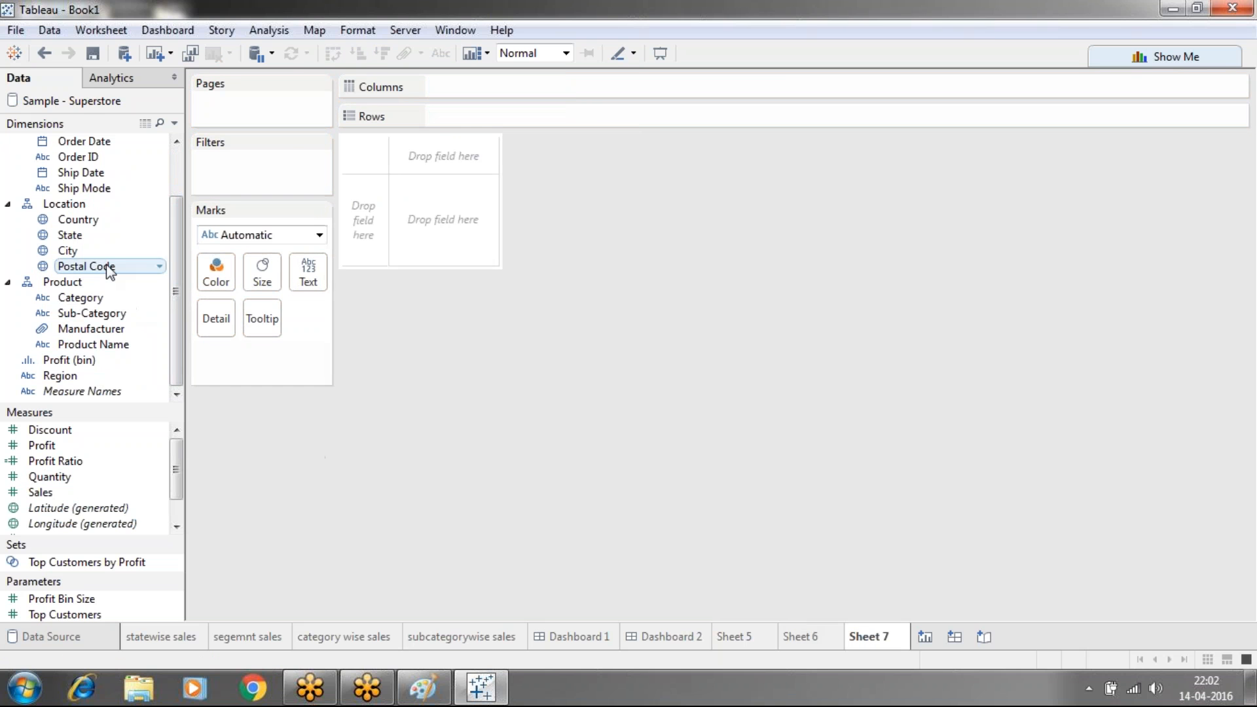
pyautogui.moveTo(88, 189); pyautogui.dragTo(461, 86)
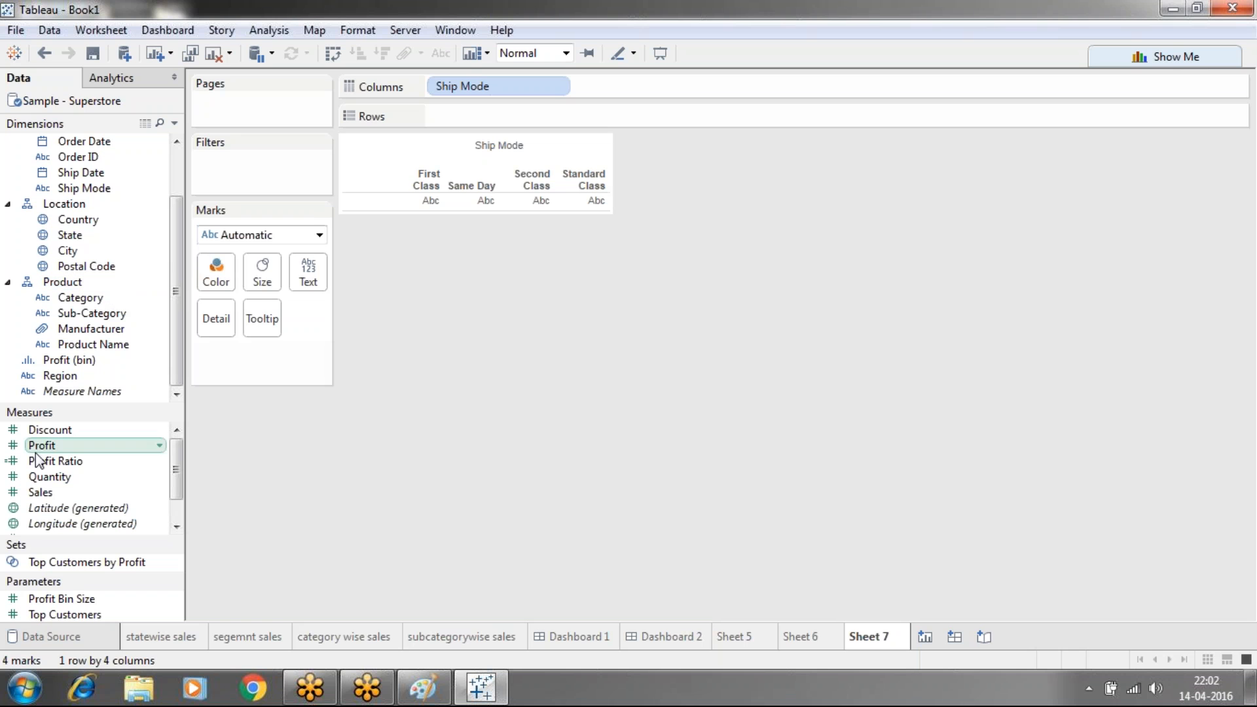
pyautogui.moveTo(40, 493); pyautogui.dragTo(471, 126)
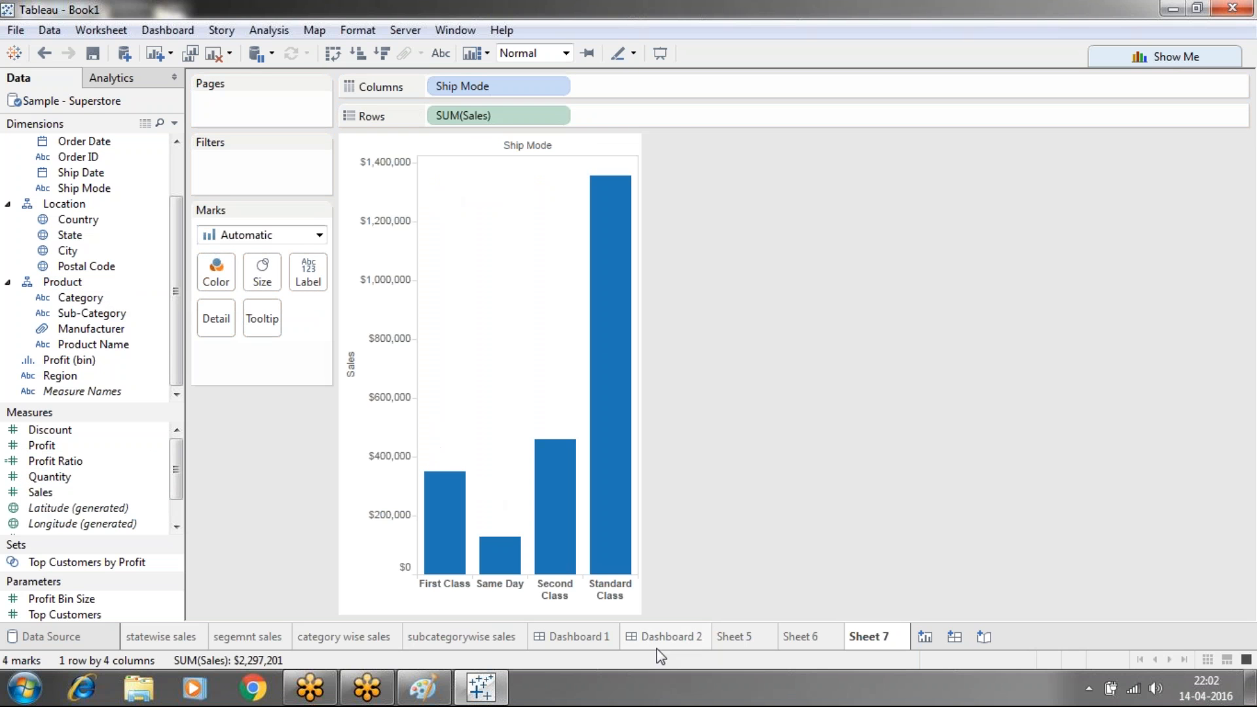
pyautogui.click(736, 641)
# Rename the new sheets 'city wise sales', 'region wise sales' and 'ship mode wise sales'
pyautogui.rightClick(738, 648)
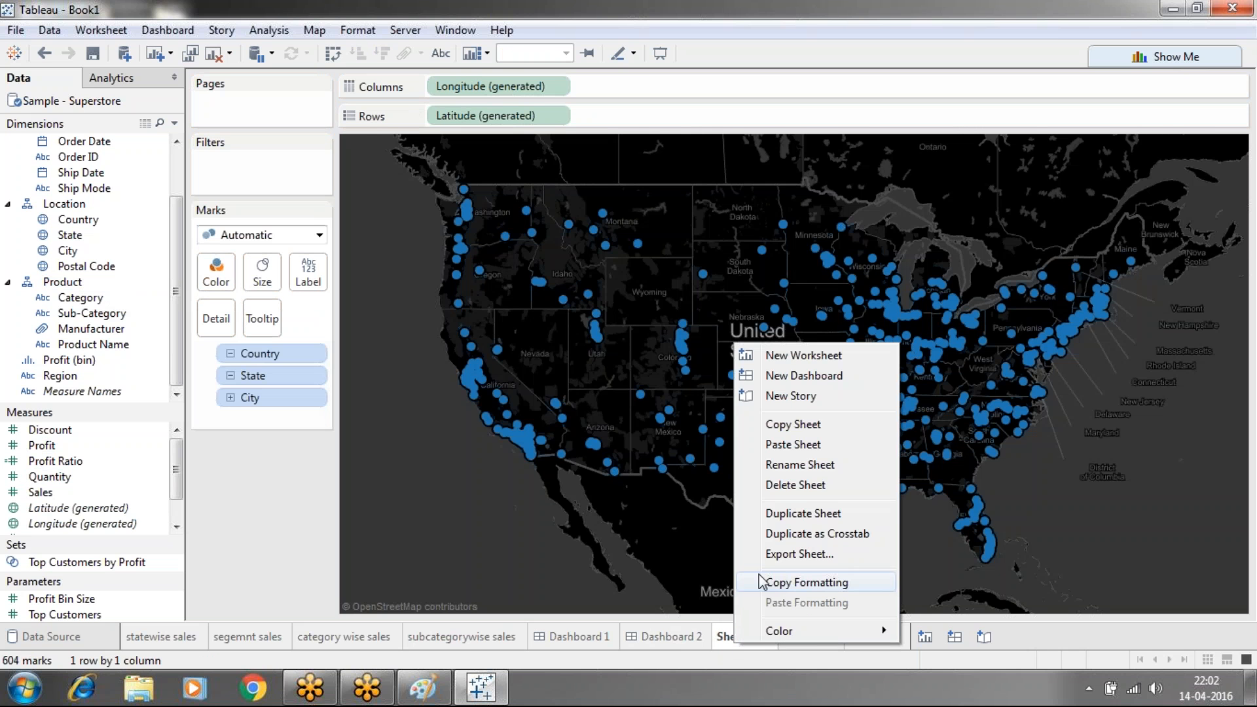
pyautogui.click(783, 464)
pyautogui.write('city ')
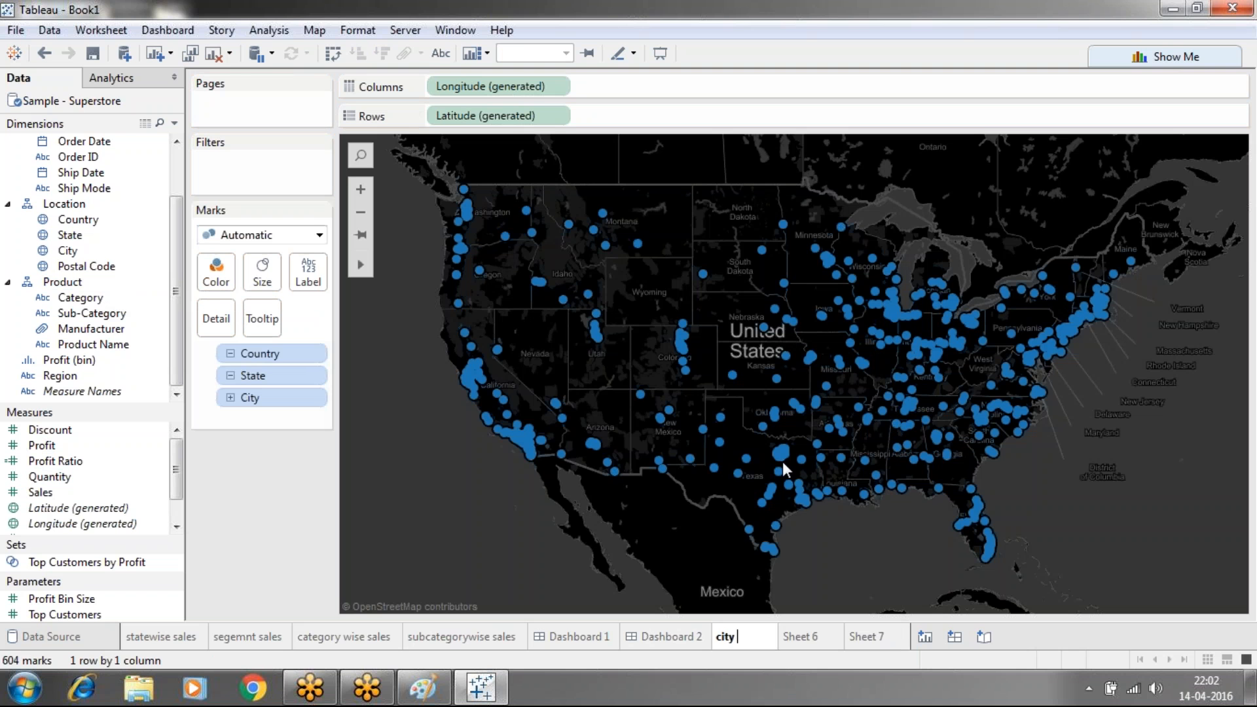
pyautogui.write('wise sales')
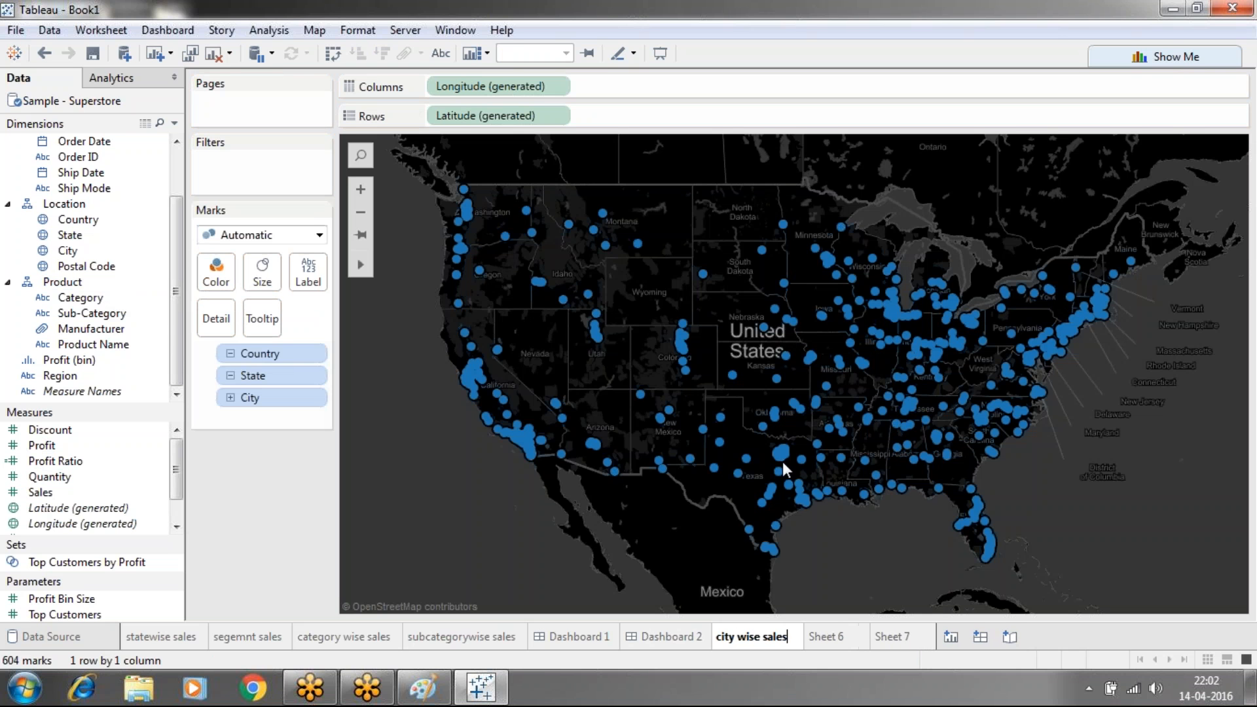
pyautogui.press('Return')
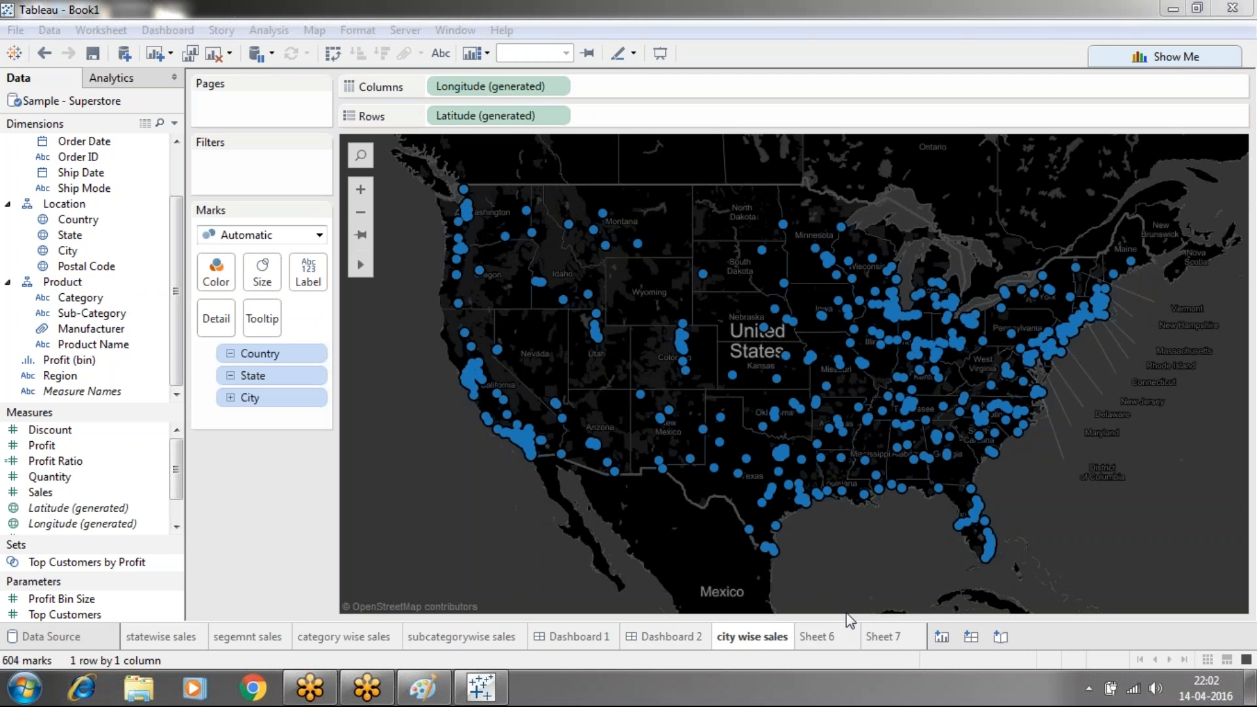
pyautogui.click(827, 636)
pyautogui.rightClick(829, 641)
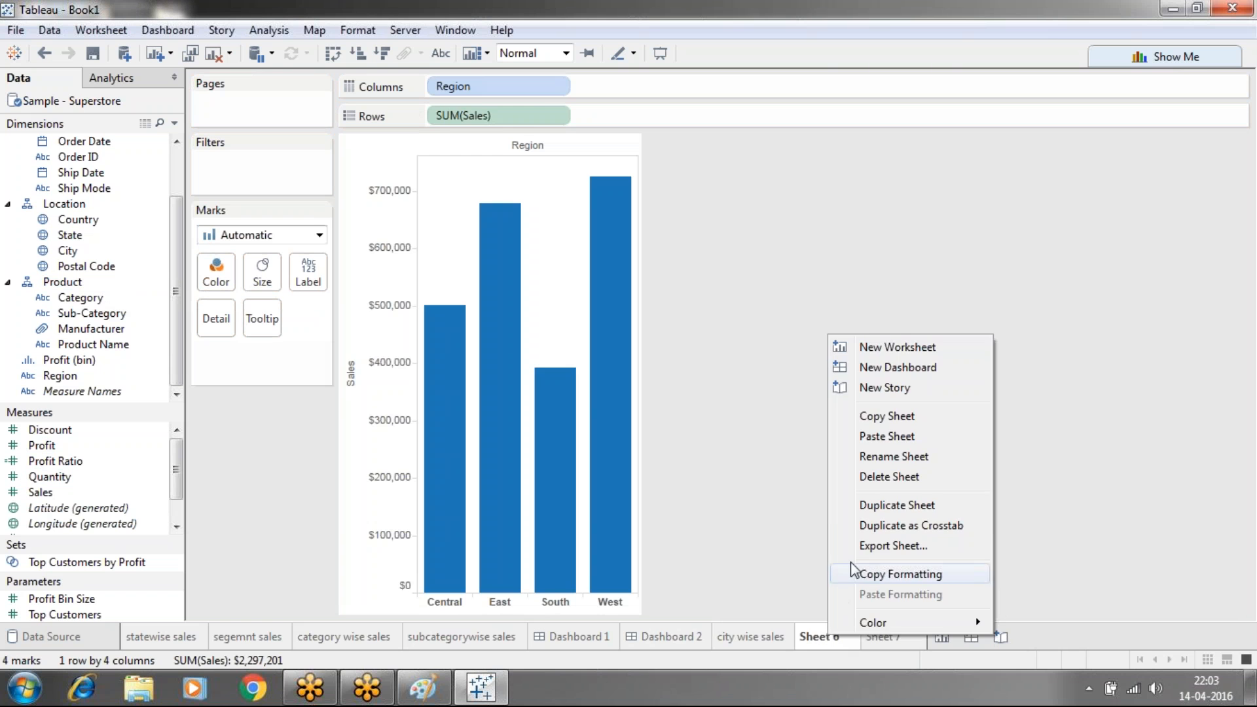
pyautogui.click(877, 457)
pyautogui.write('region wis')
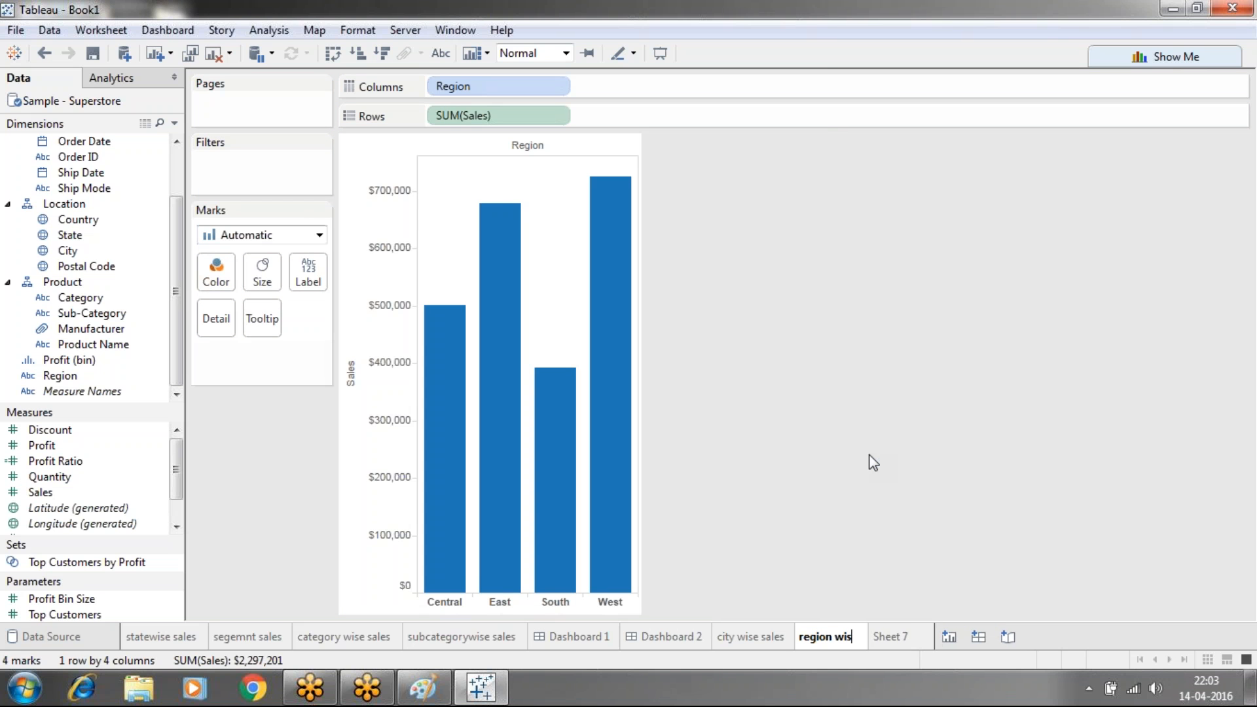
pyautogui.write('e sales')
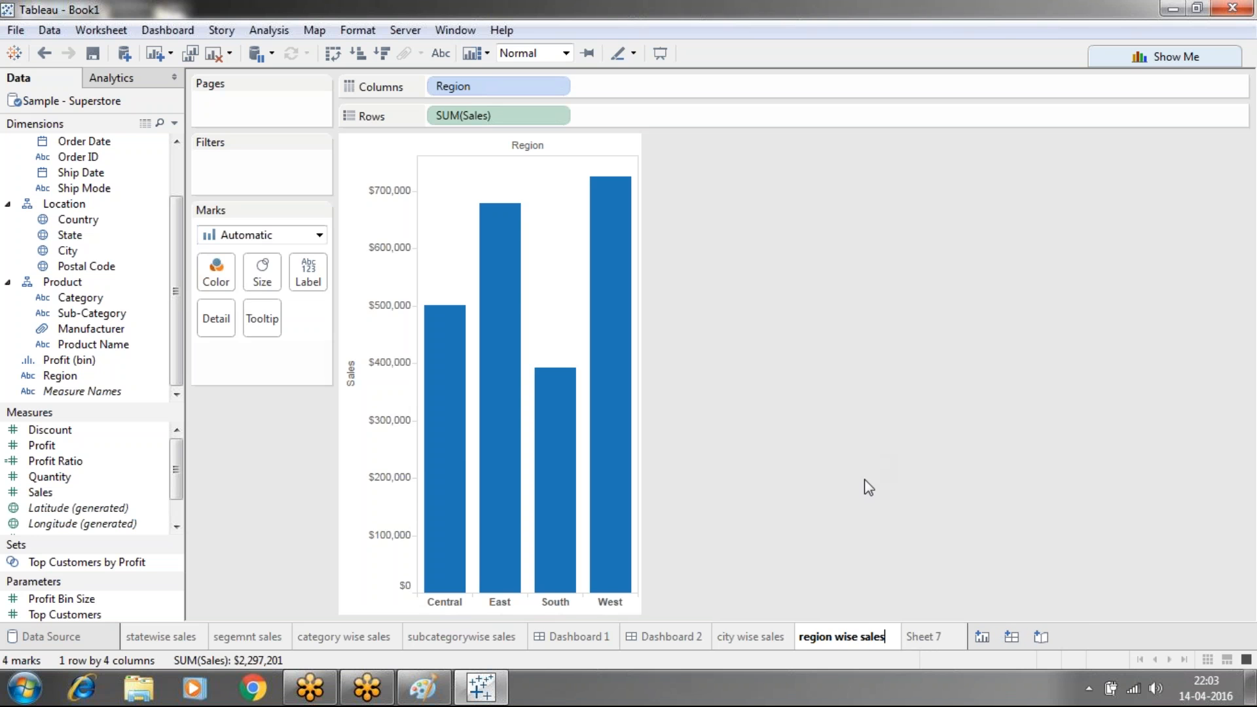
pyautogui.click(923, 638)
pyautogui.rightClick(920, 639)
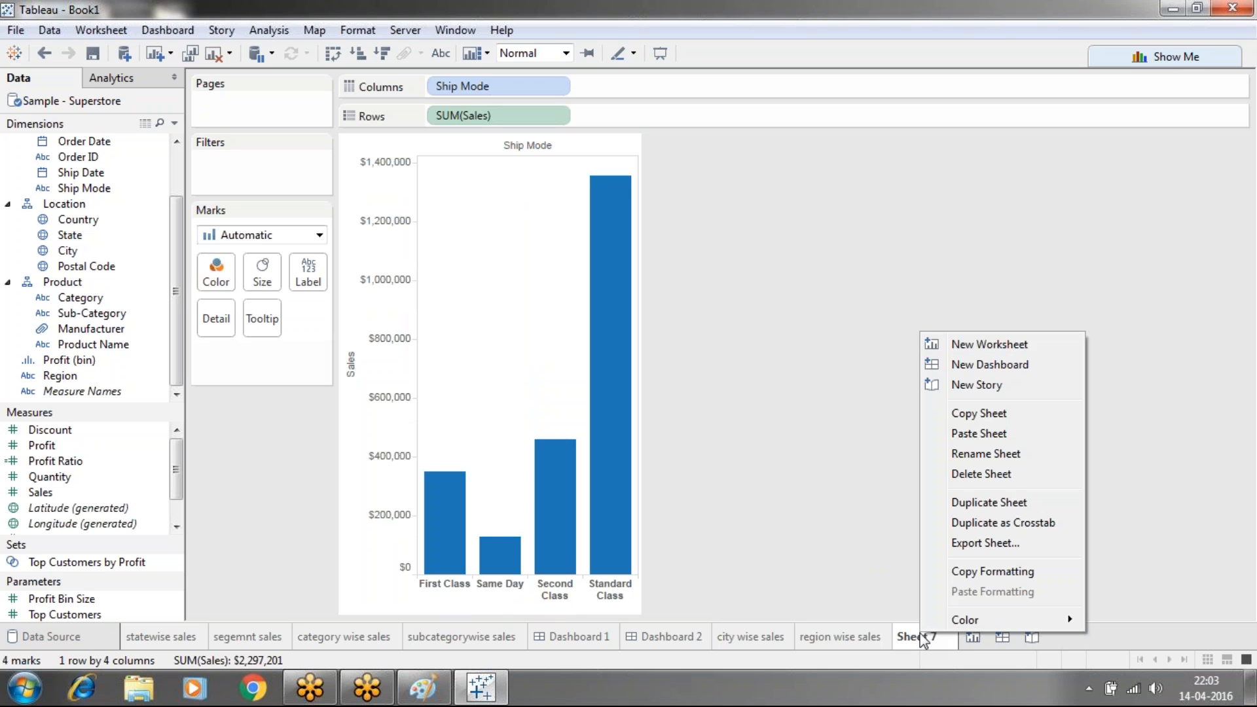
pyautogui.click(966, 457)
pyautogui.write('sh')
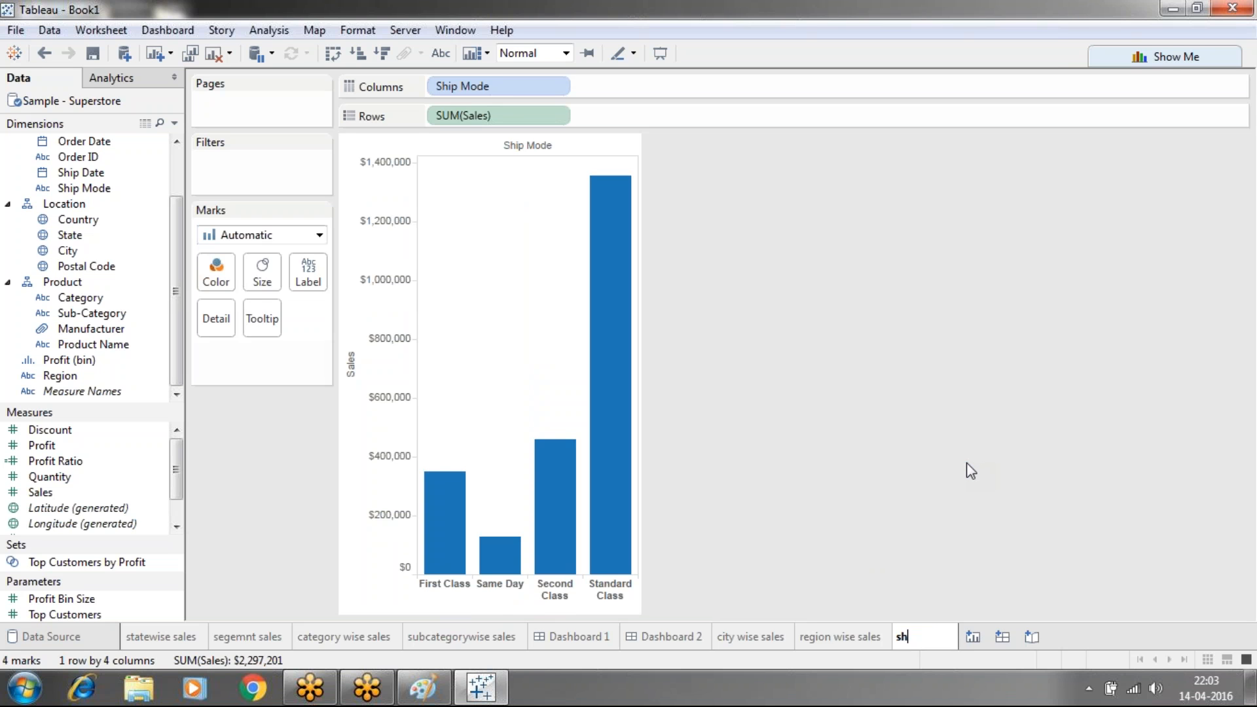
pyautogui.write('ip mode w')
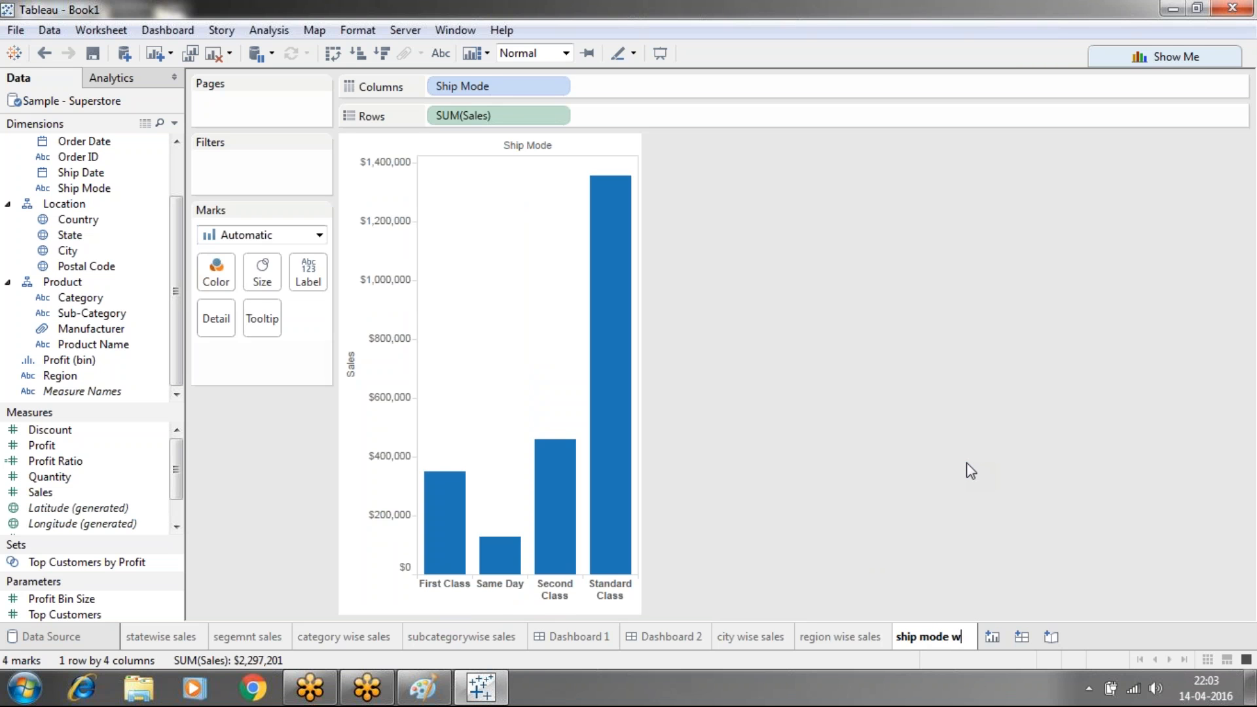
pyautogui.write('ise sales')
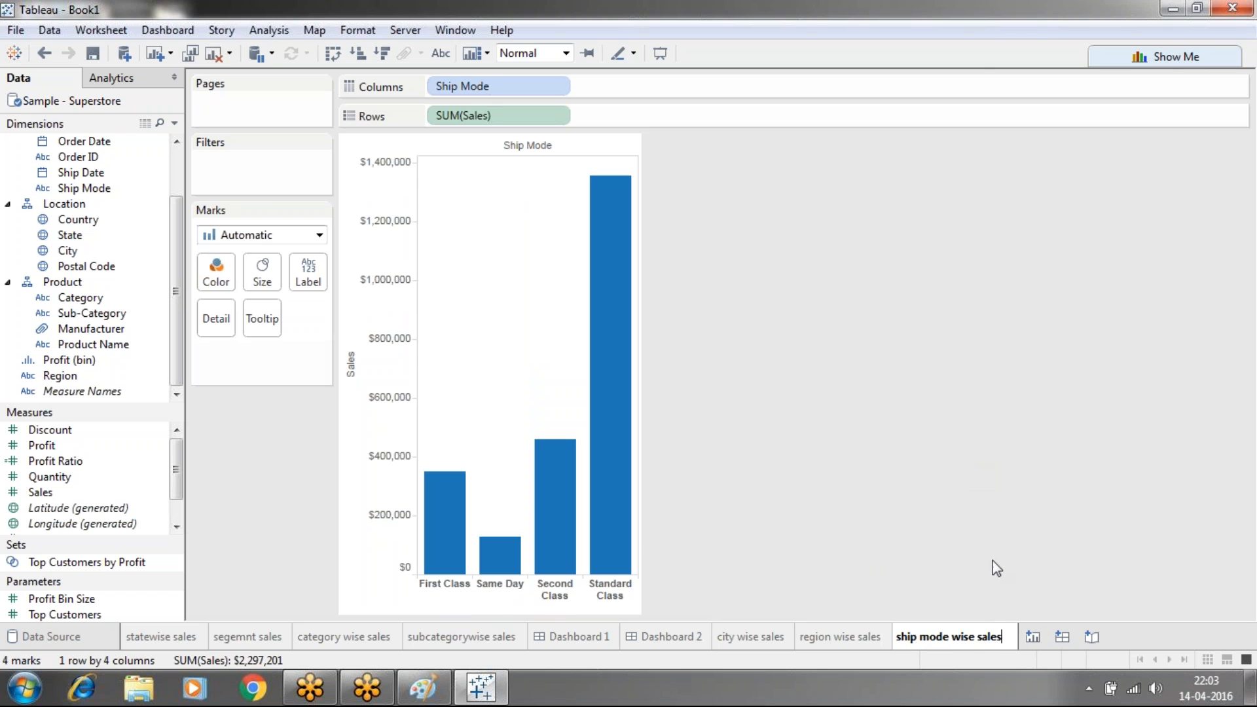
pyautogui.press('Return')
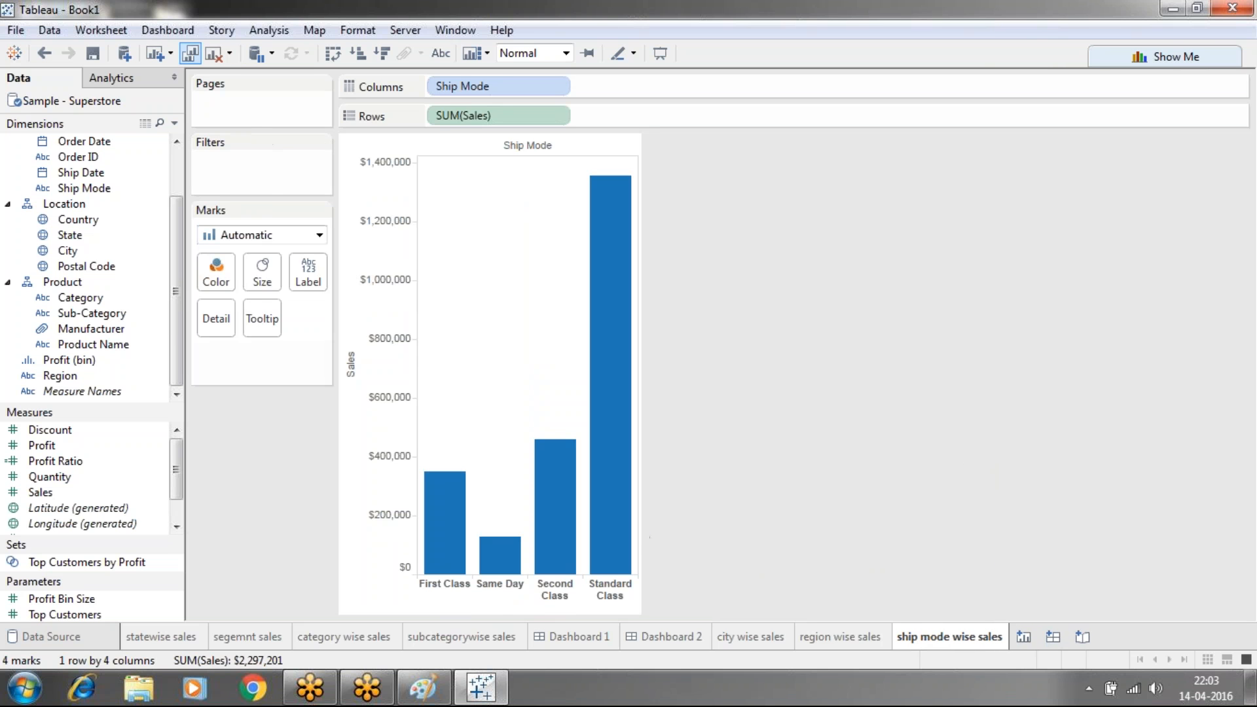
# Show titles on the ship mode, region and city wise sales sheets, then create Dashboard 3
pyautogui.click(115, 33)
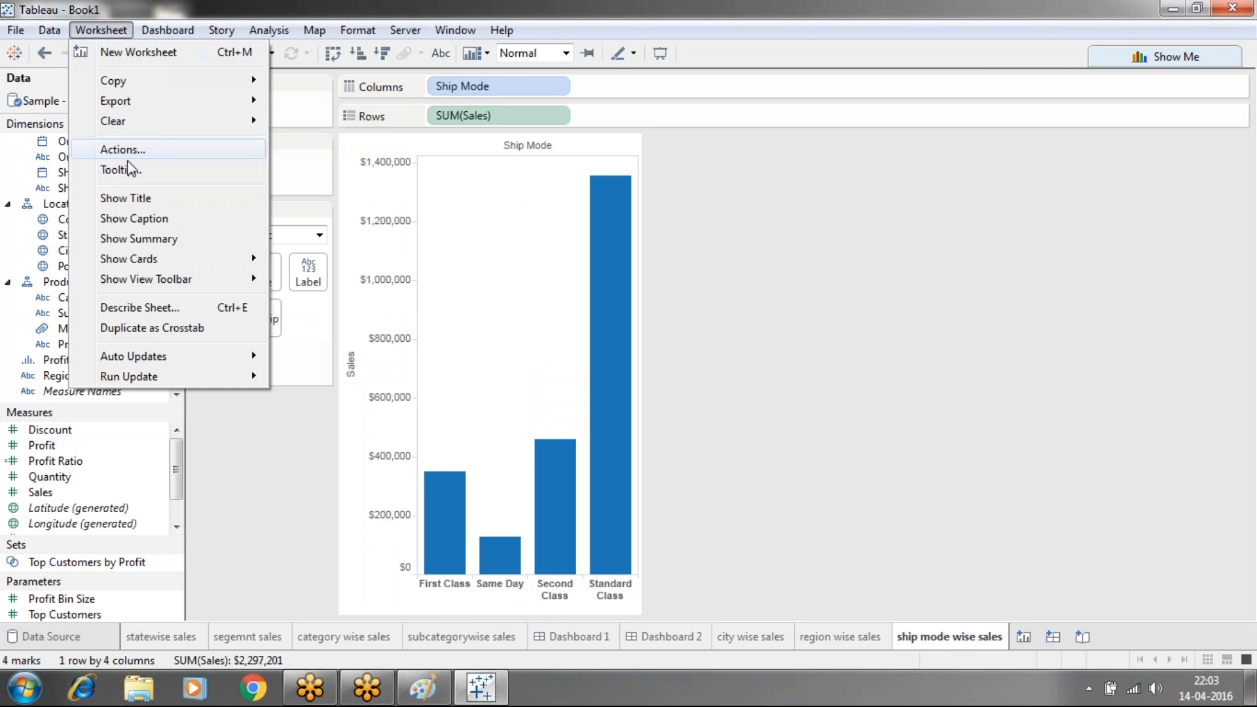
pyautogui.click(118, 197)
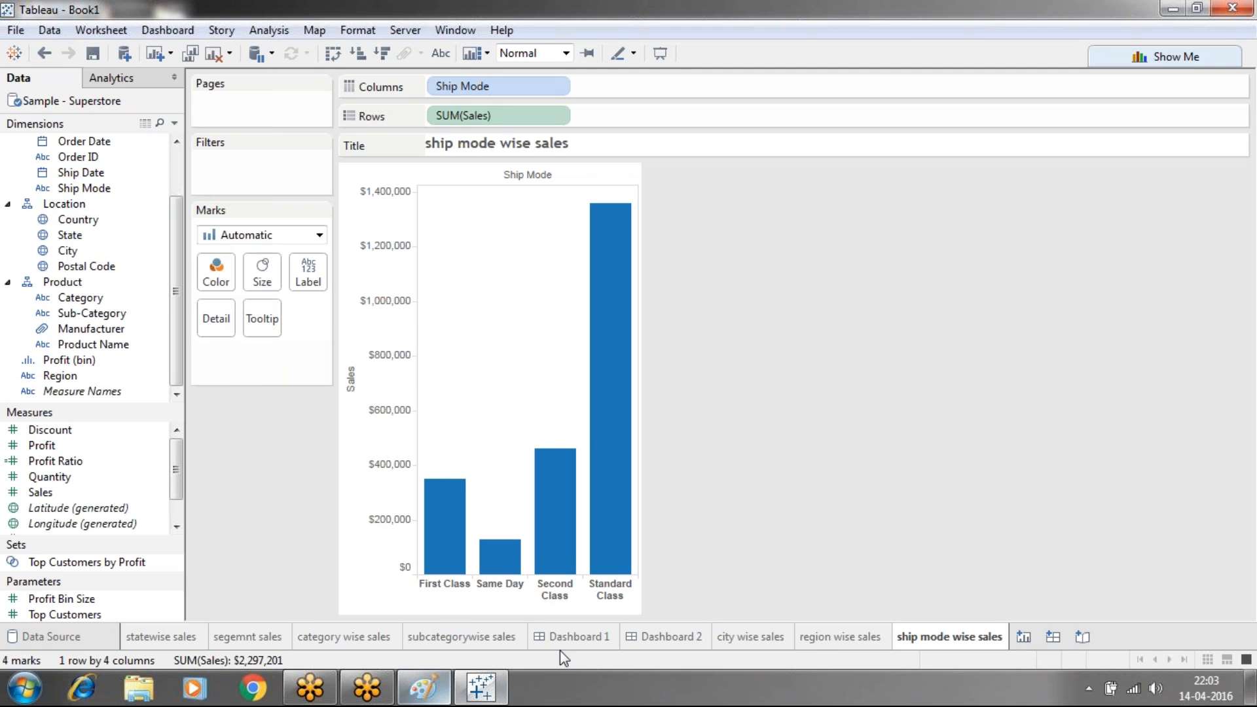
pyautogui.click(820, 643)
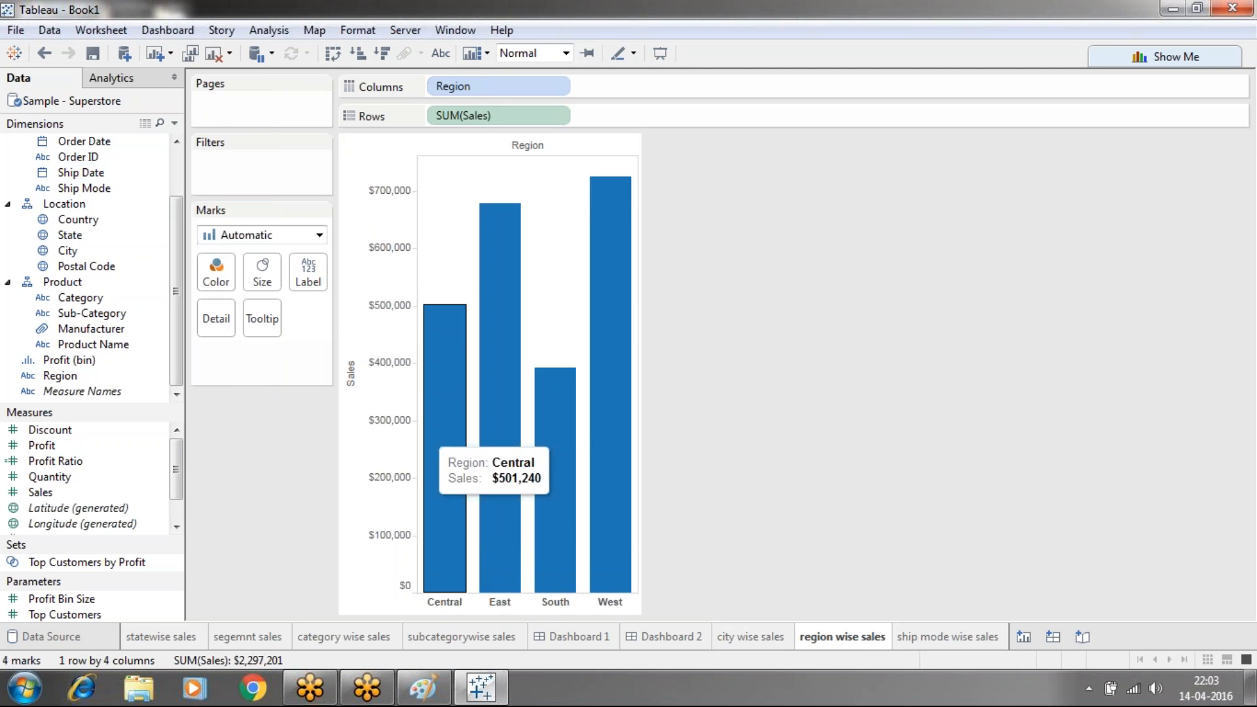
pyautogui.click(117, 30)
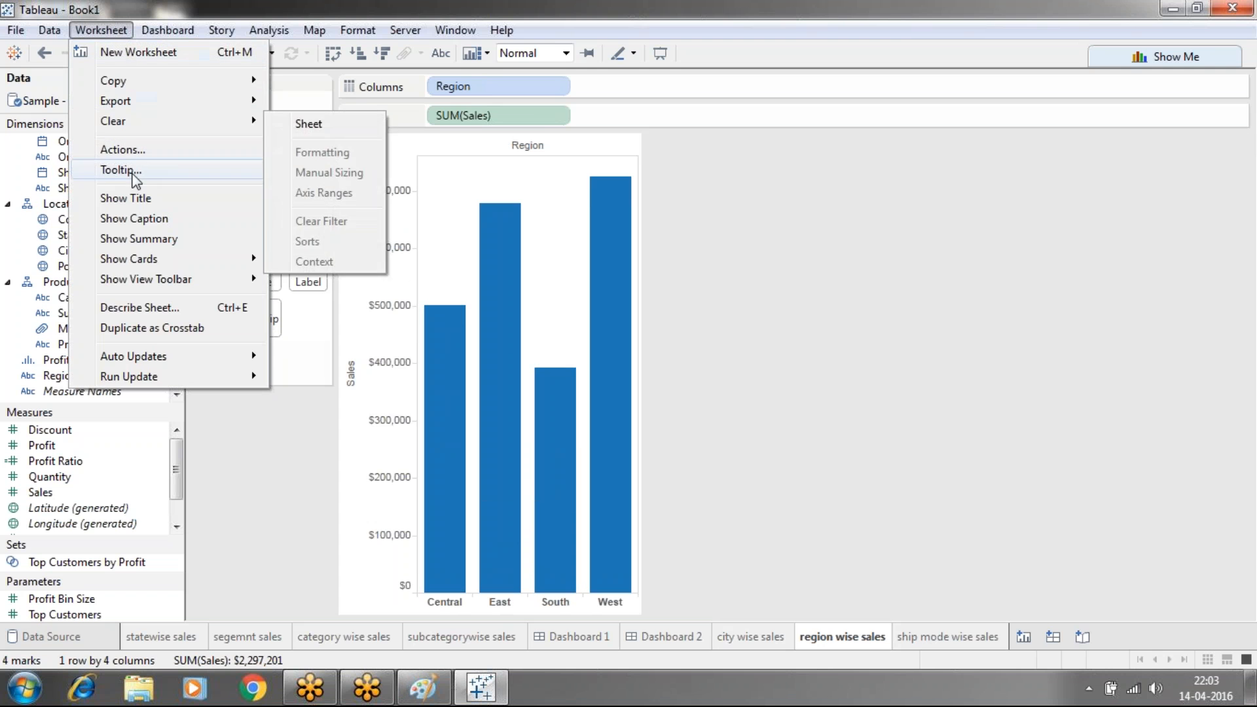
pyautogui.click(137, 199)
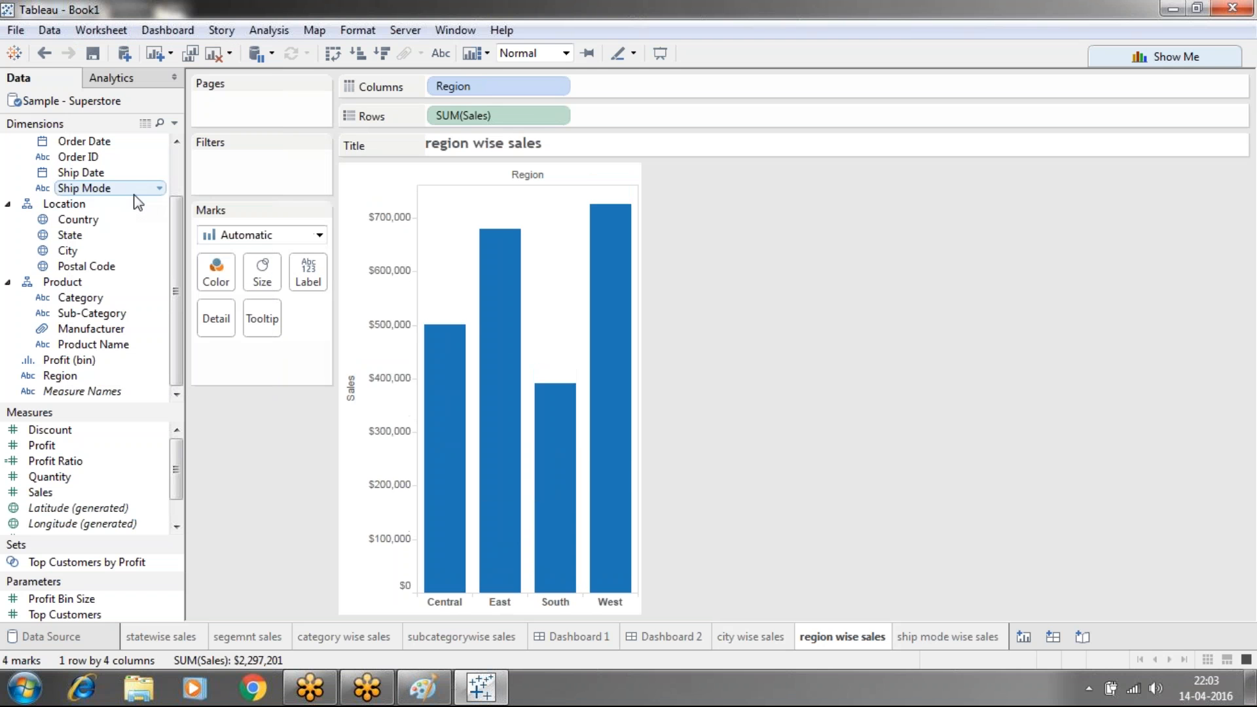
pyautogui.click(762, 644)
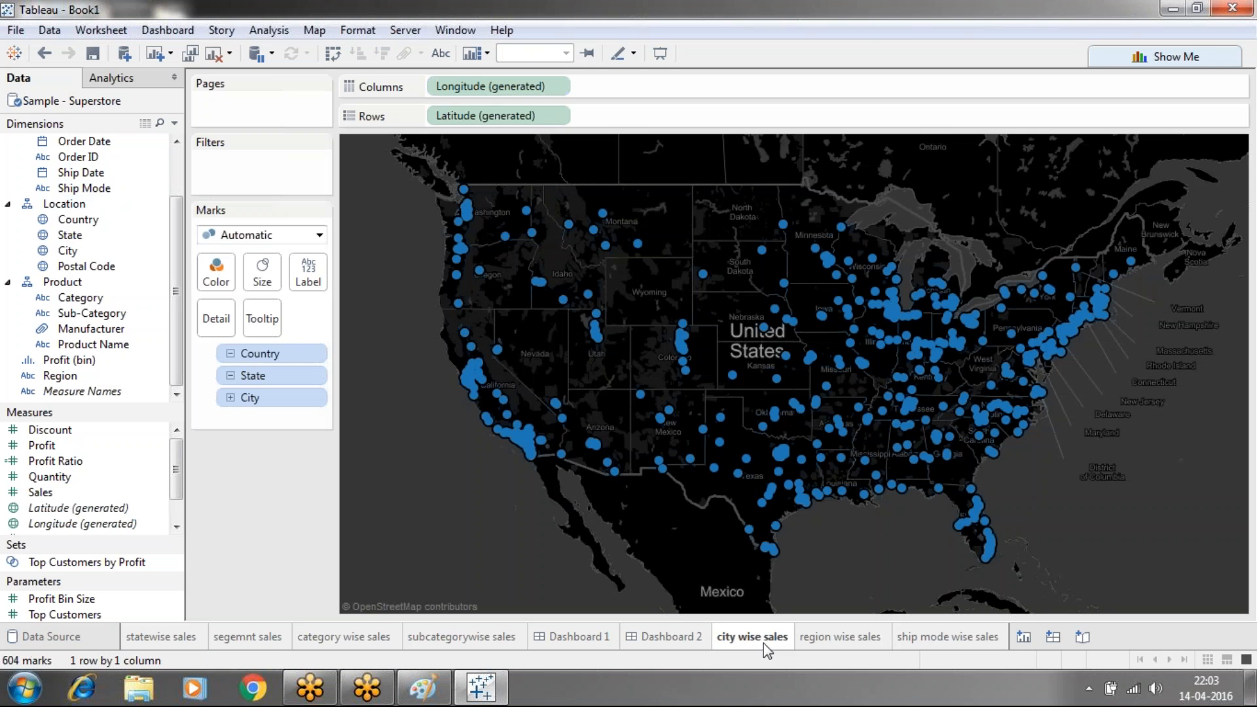
pyautogui.click(123, 28)
pyautogui.click(126, 197)
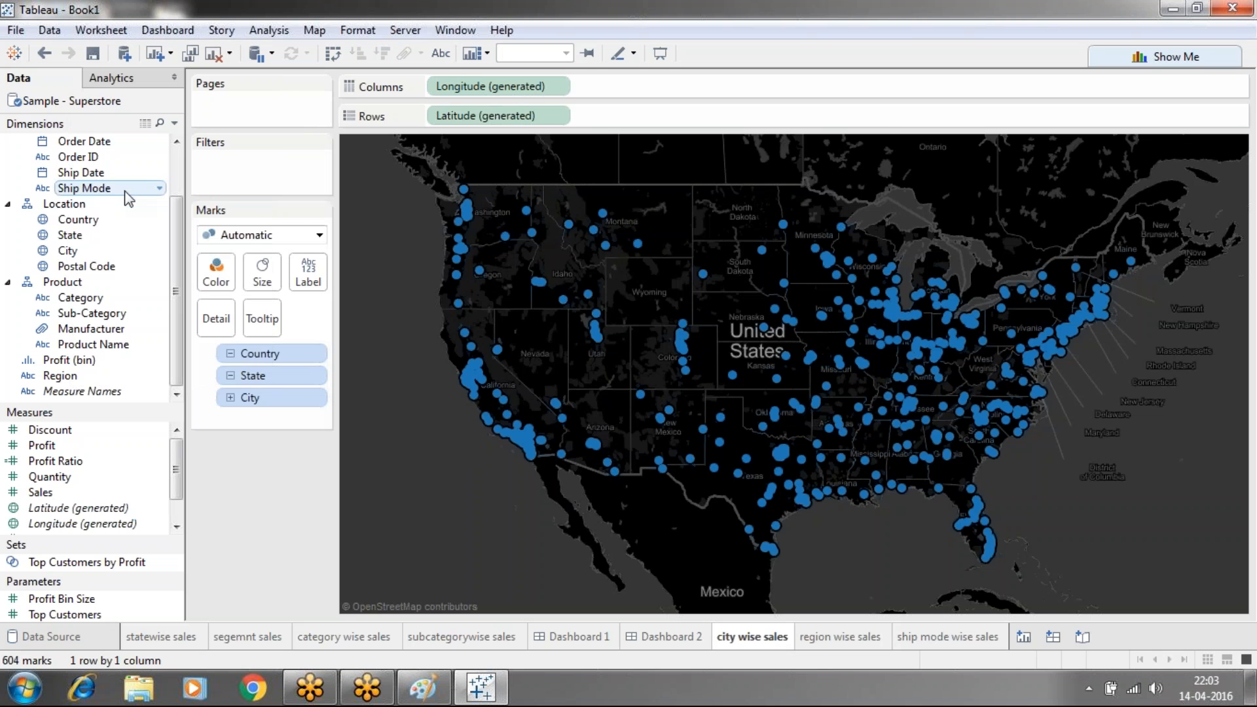
pyautogui.click(1052, 636)
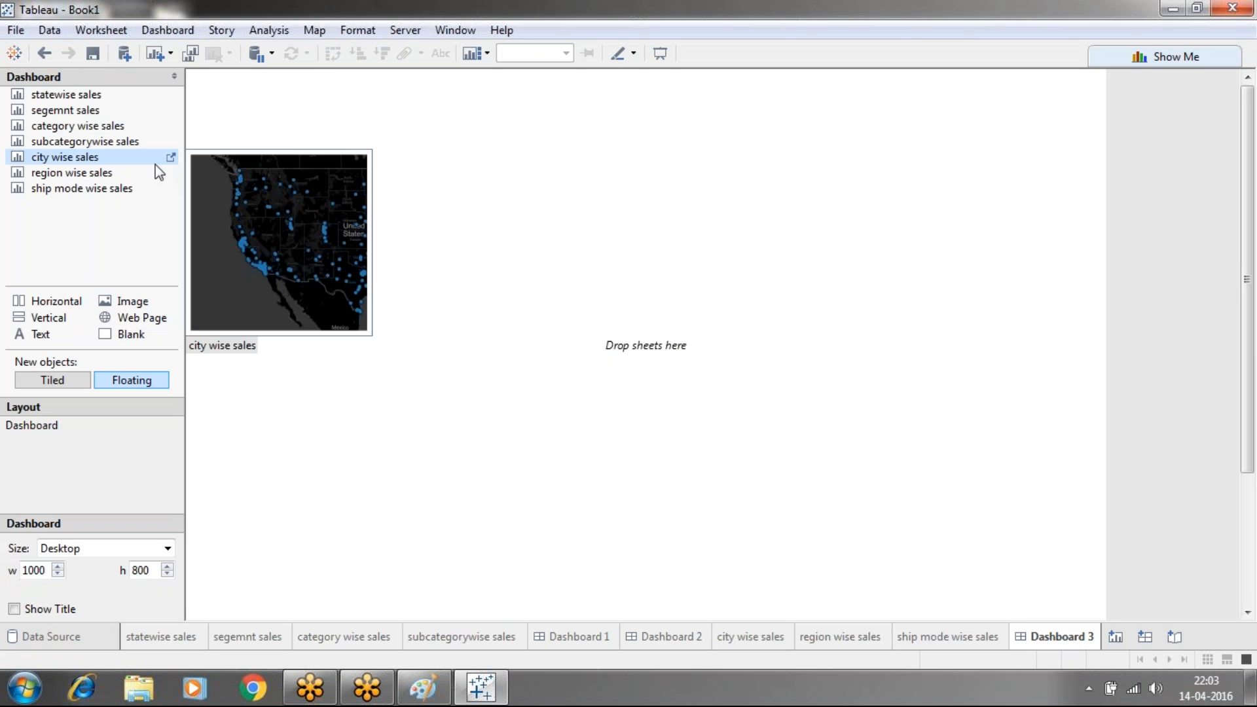
# Place the statewise and city maps on top and the region and ship mode charts below
pyautogui.moveTo(52, 100)
pyautogui.moveTo(49, 92); pyautogui.dragTo(248, 127)
pyautogui.moveTo(52, 152); pyautogui.dragTo(667, 122)
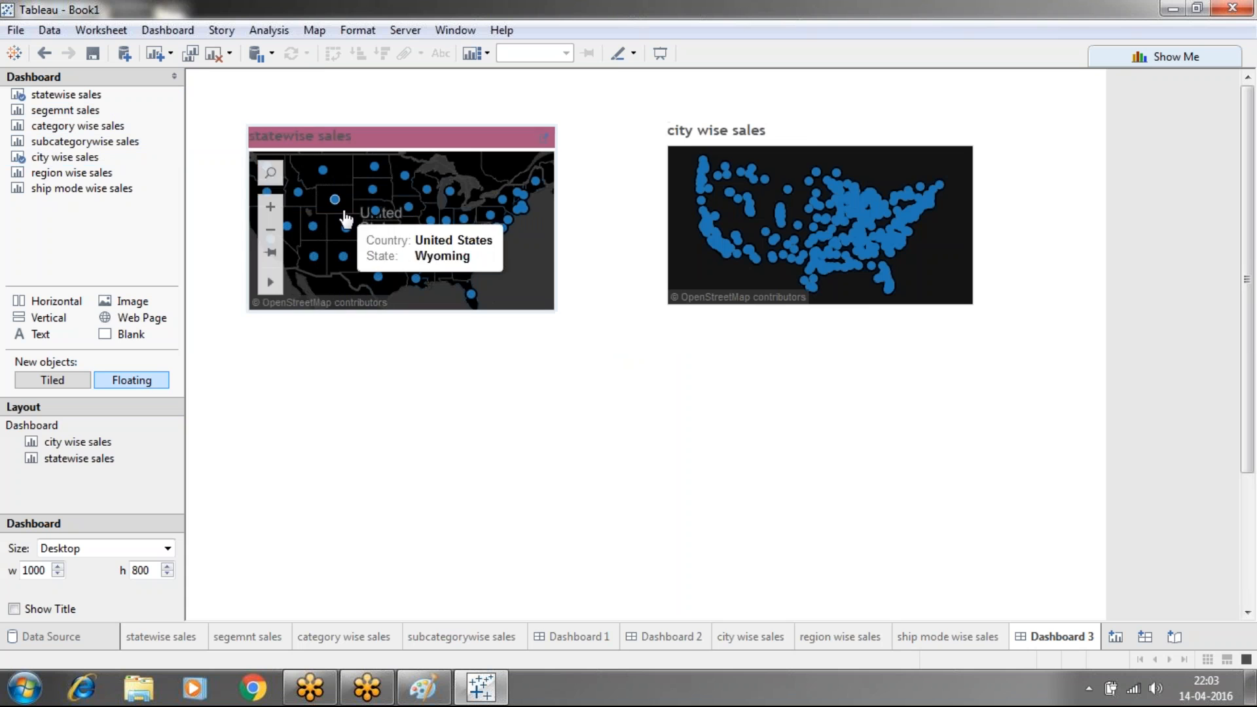
pyautogui.moveTo(76, 190)
pyautogui.moveTo(72, 173); pyautogui.dragTo(250, 401)
pyautogui.moveTo(65, 190)
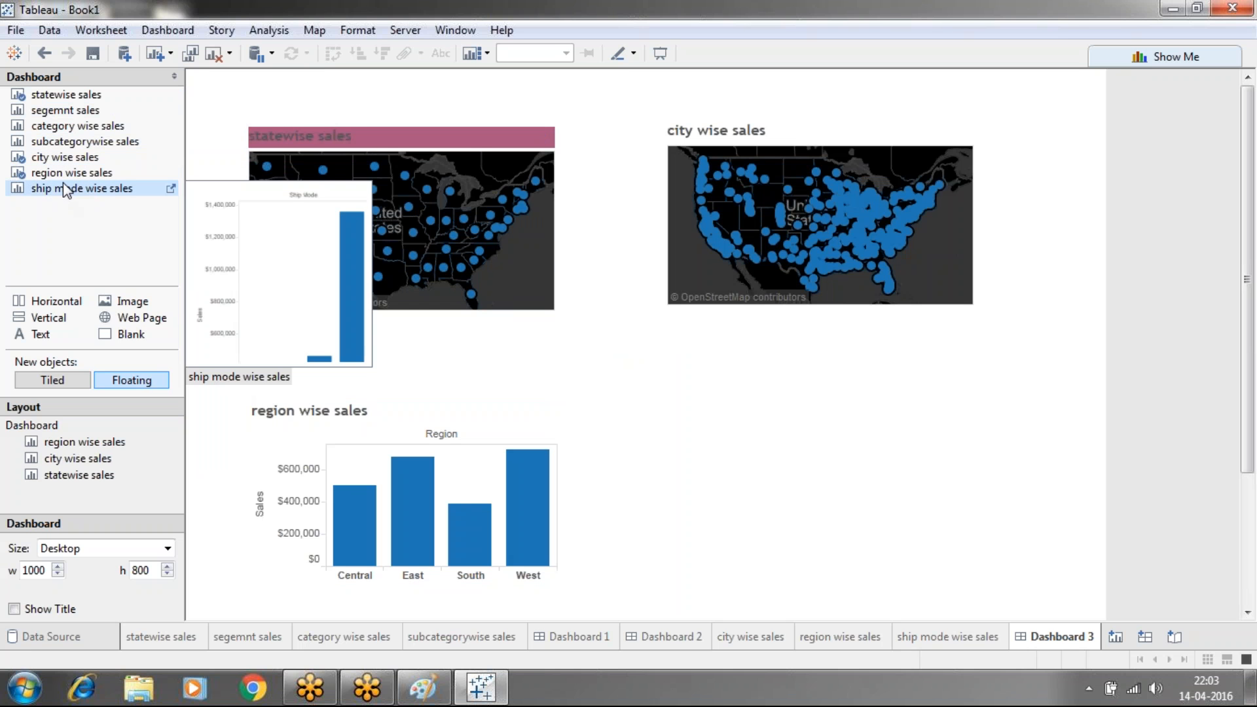
pyautogui.moveTo(65, 190); pyautogui.dragTo(731, 406)
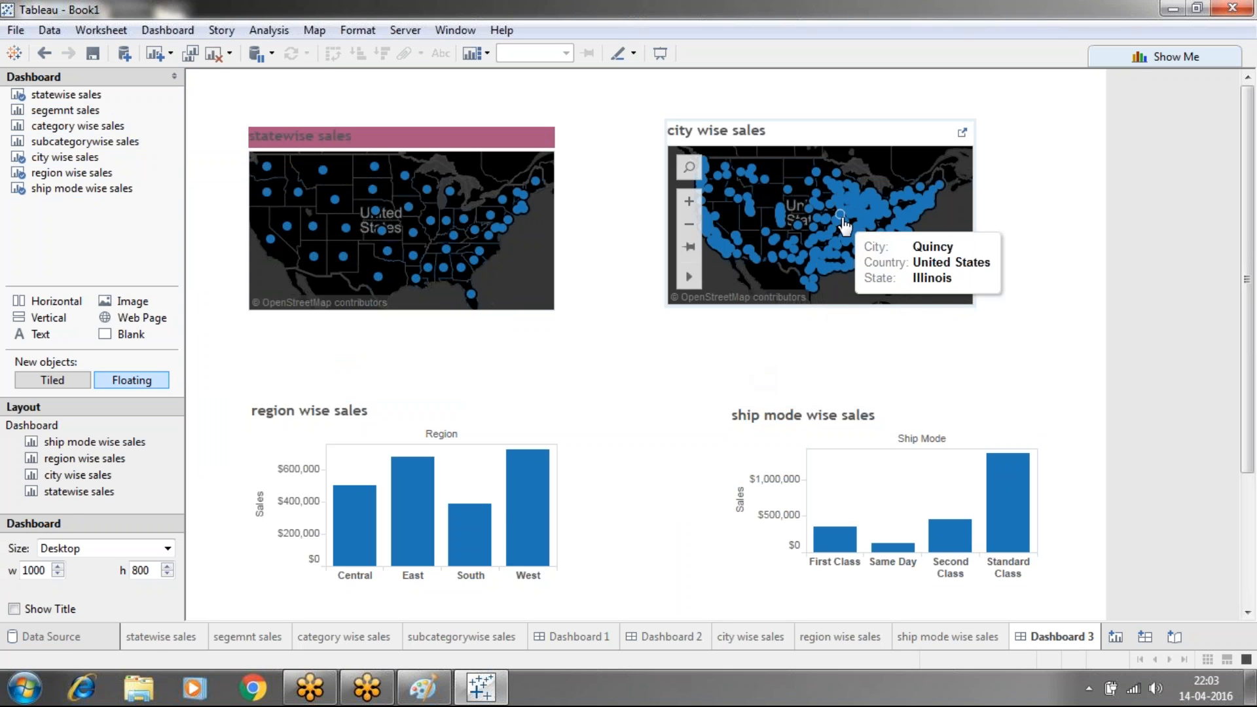
# Widen the city wise sales map and make it taller
pyautogui.moveTo(974, 192); pyautogui.dragTo(1042, 203)
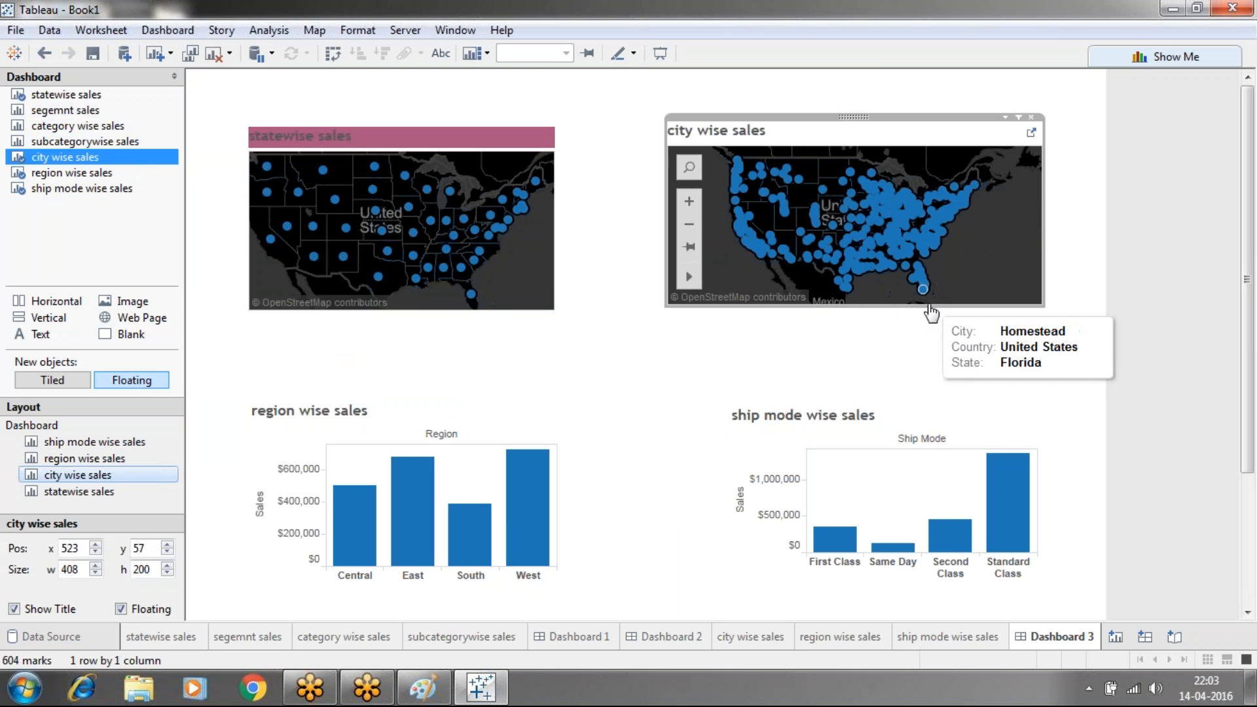
pyautogui.moveTo(930, 307); pyautogui.dragTo(942, 369)
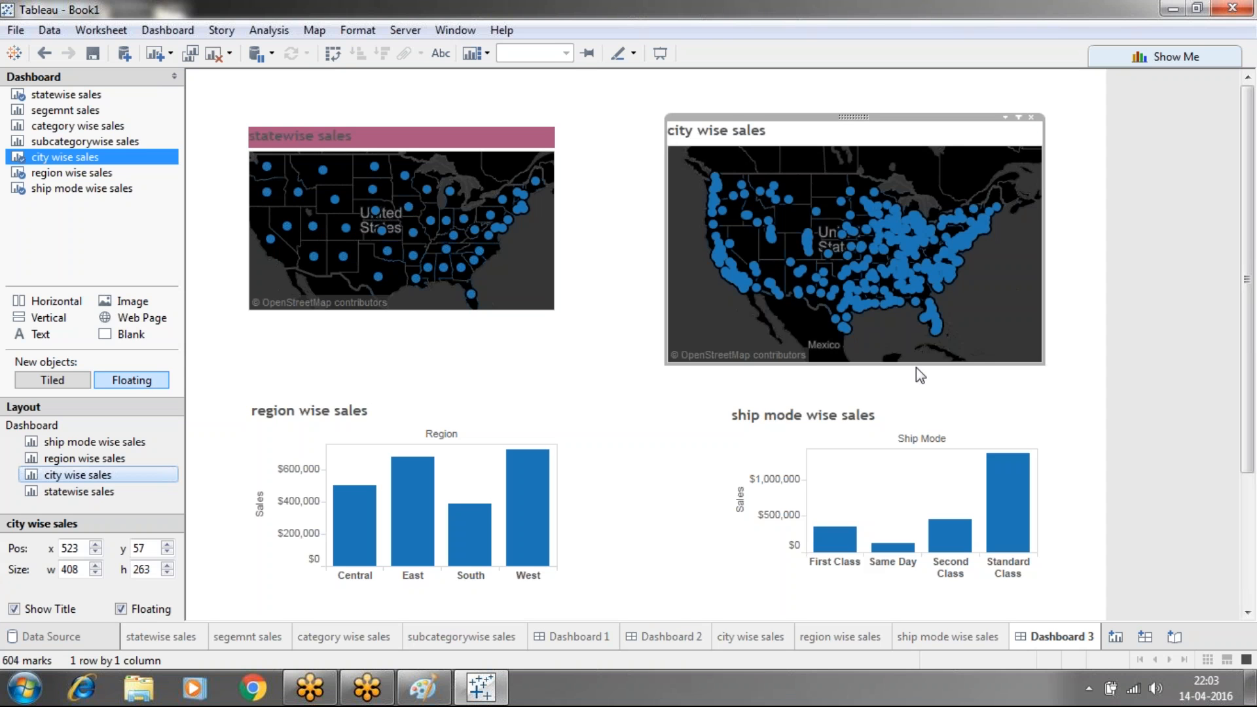
pyautogui.click(917, 374)
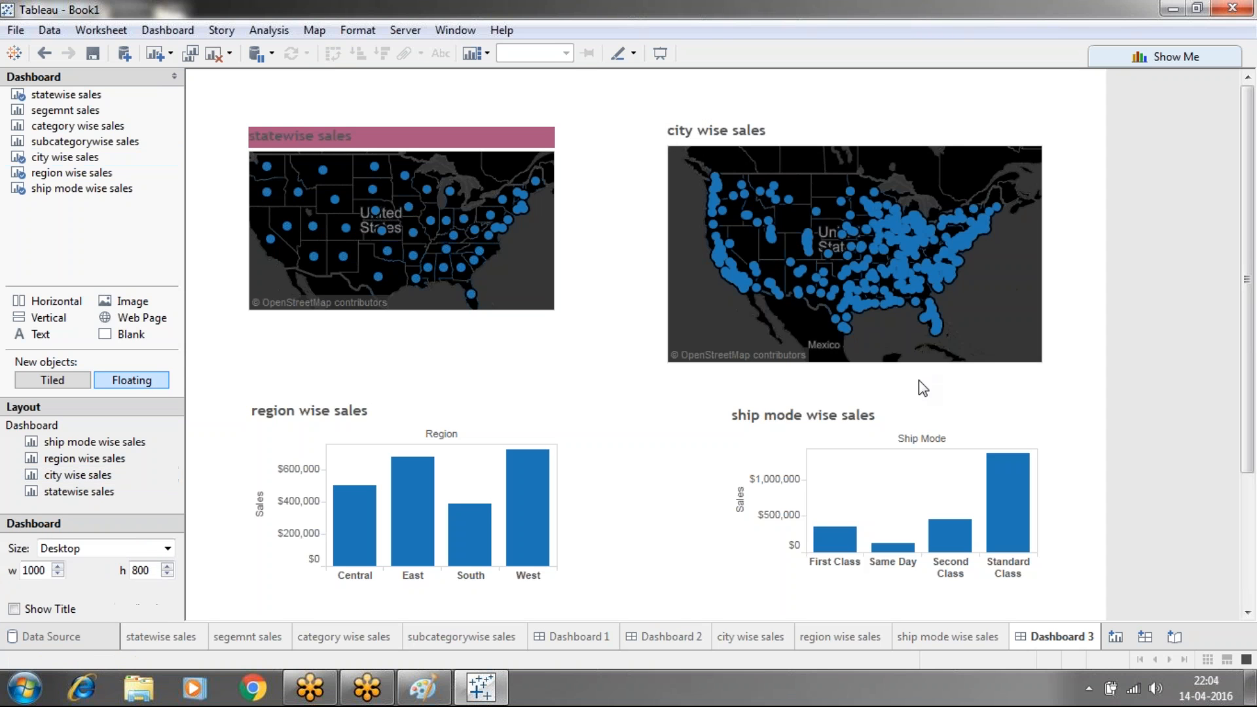
# Resize the statewise sales map to width 405 and height 273, clearing stray state selections
pyautogui.click(536, 181)
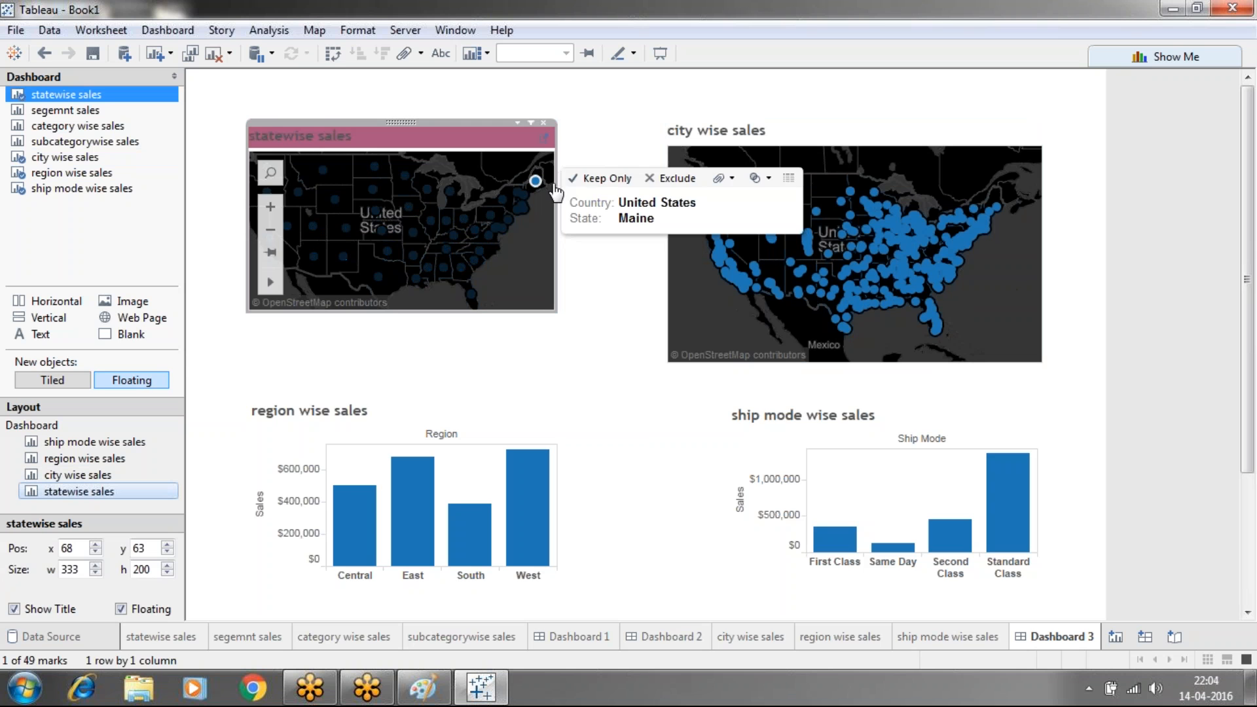
pyautogui.moveTo(555, 186); pyautogui.dragTo(622, 204)
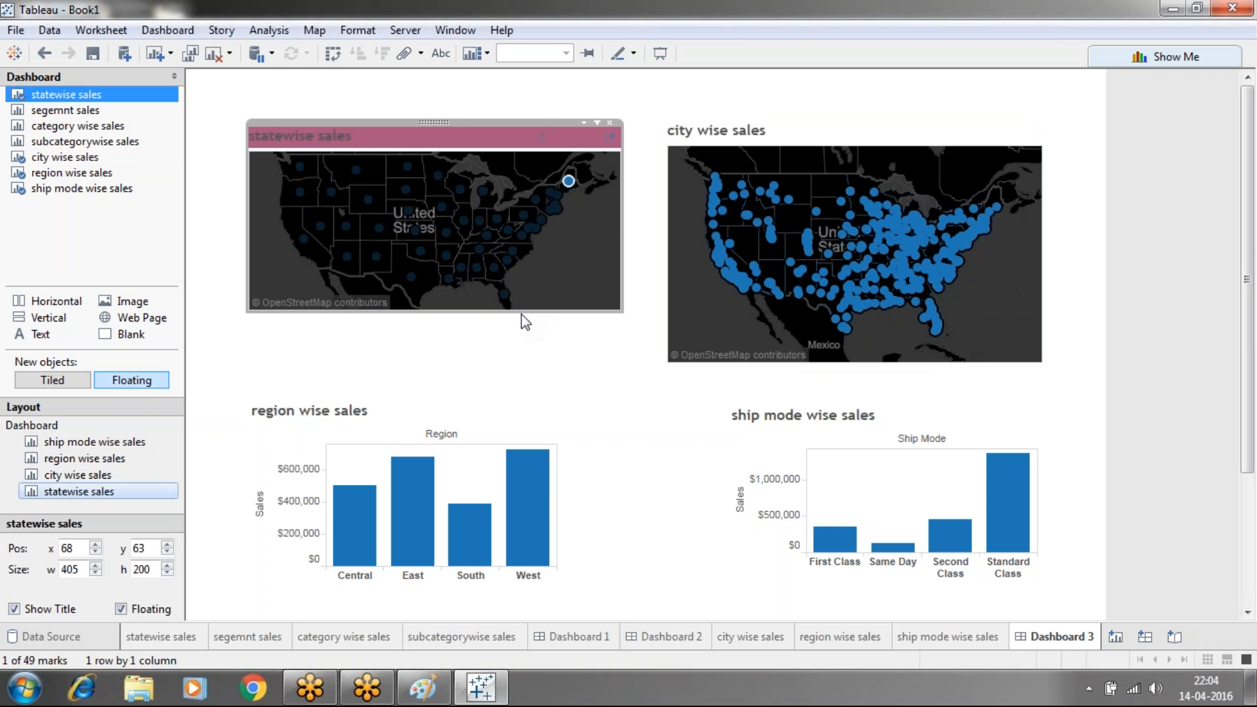
pyautogui.moveTo(523, 313); pyautogui.dragTo(537, 378)
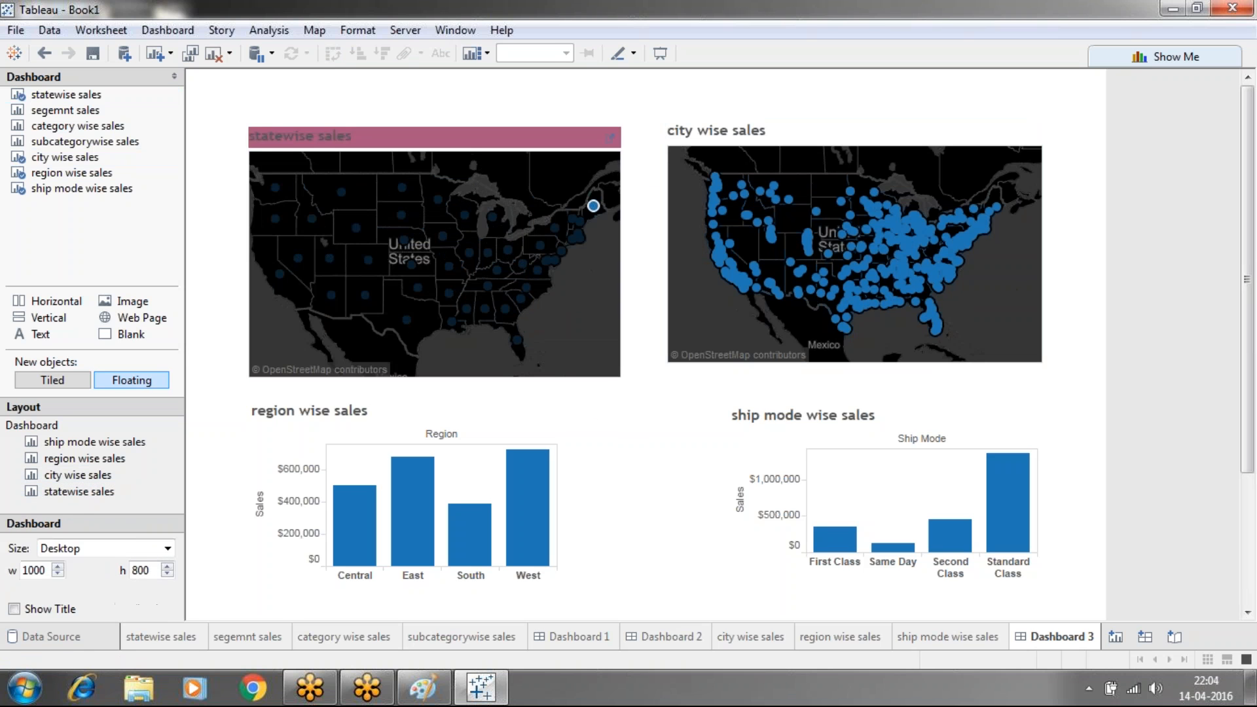
pyautogui.click(573, 340)
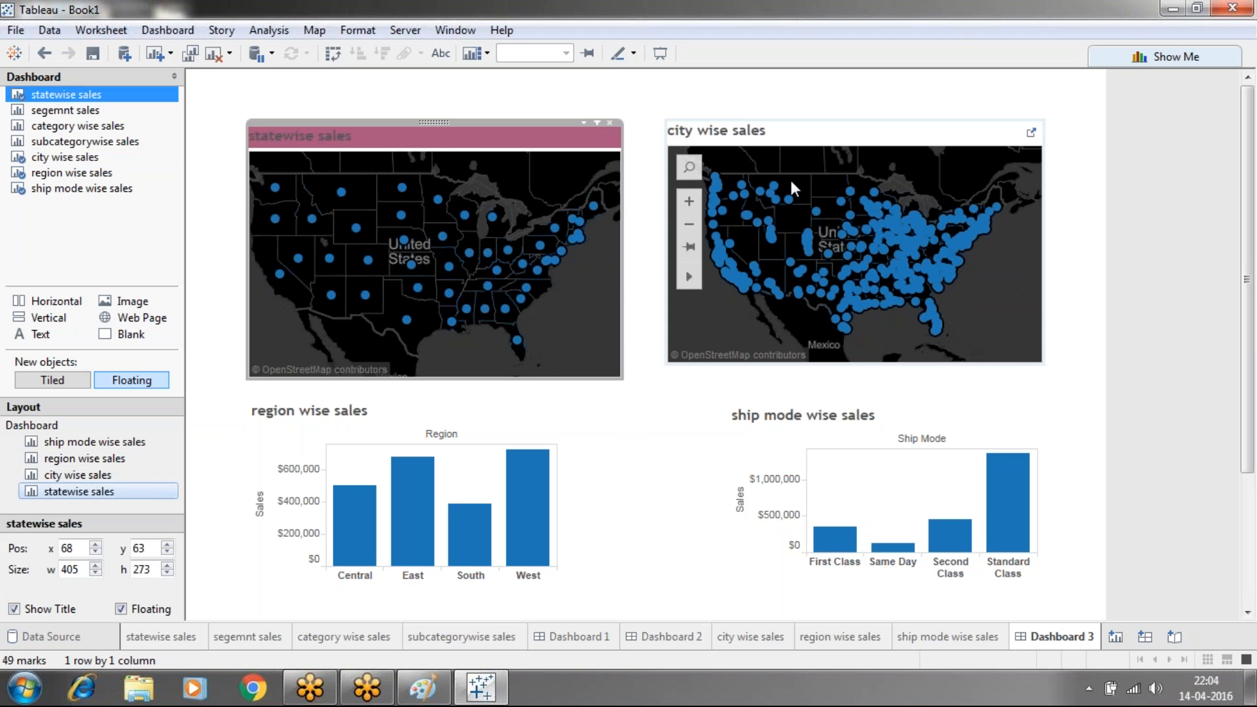
pyautogui.click(546, 261)
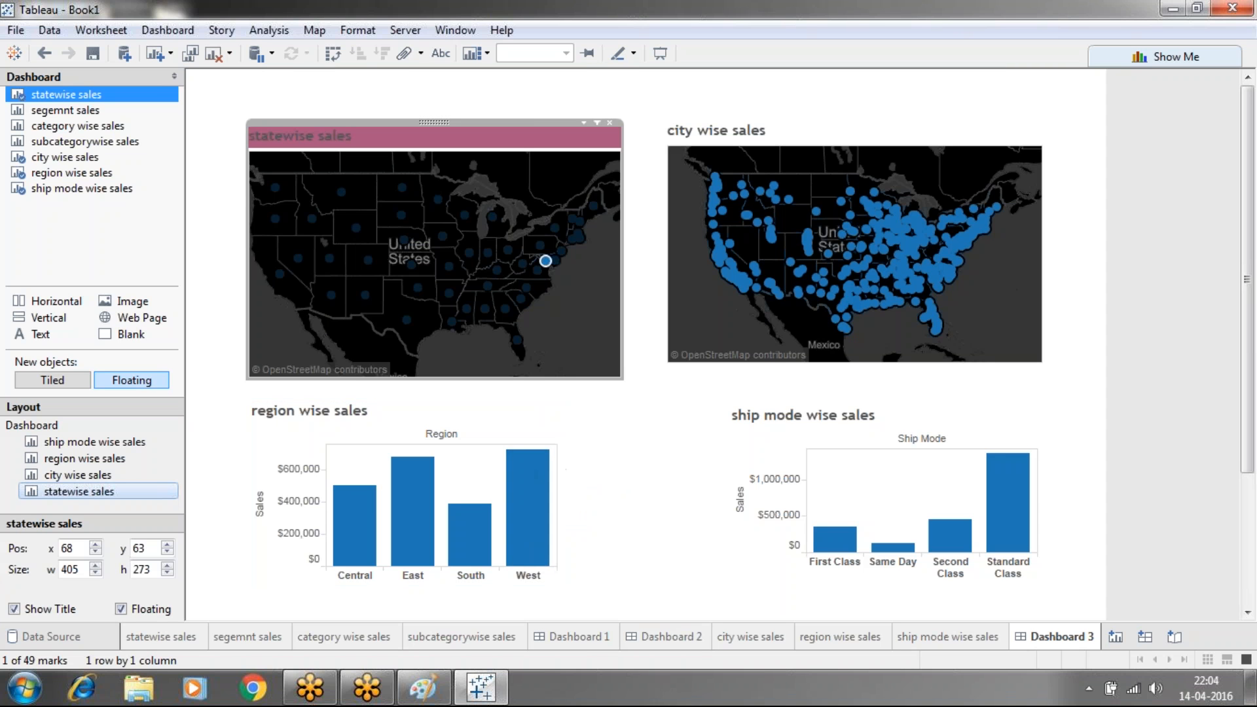
pyautogui.click(653, 244)
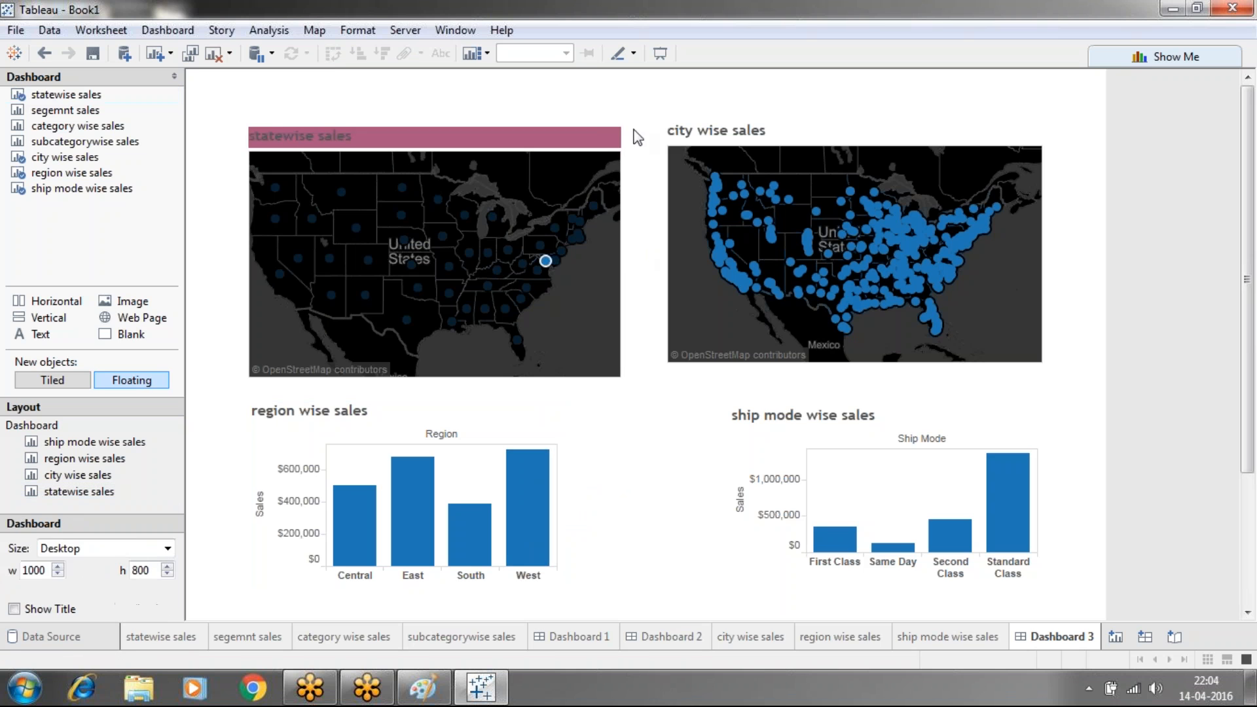
pyautogui.click(597, 139)
# Turn on Use as Filter for both the statewise and city wise sales maps
pyautogui.click(584, 124)
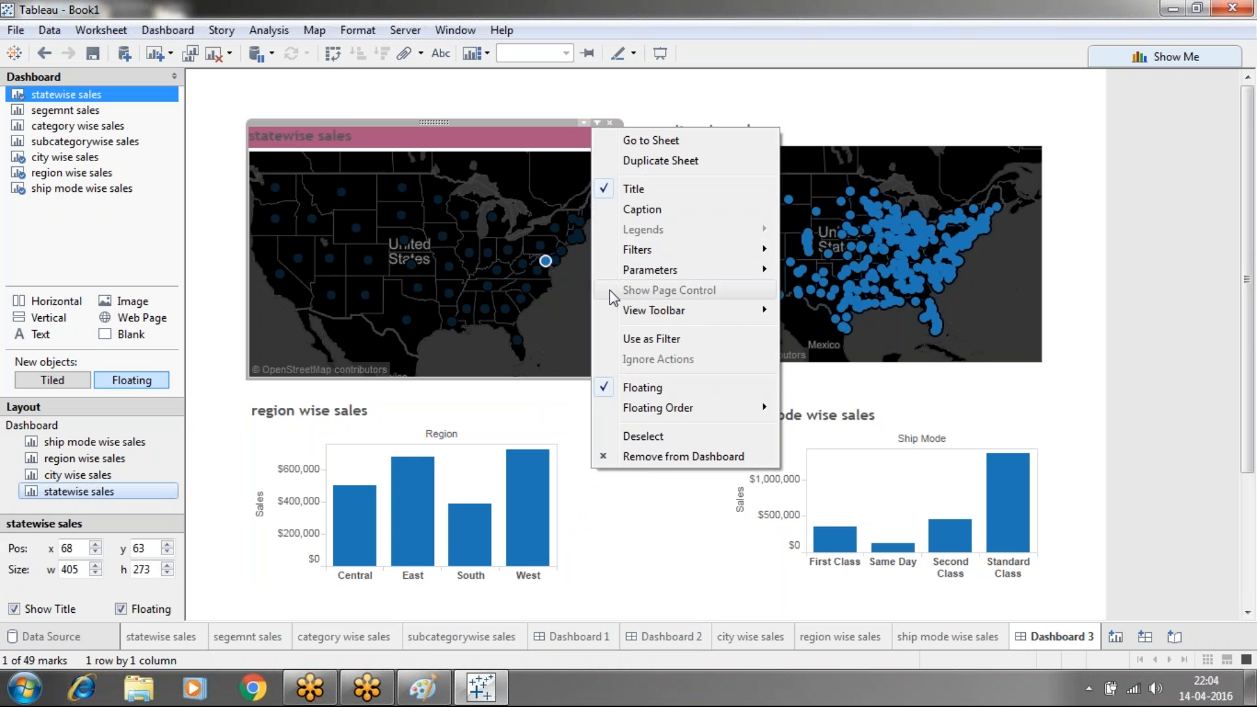
pyautogui.click(612, 339)
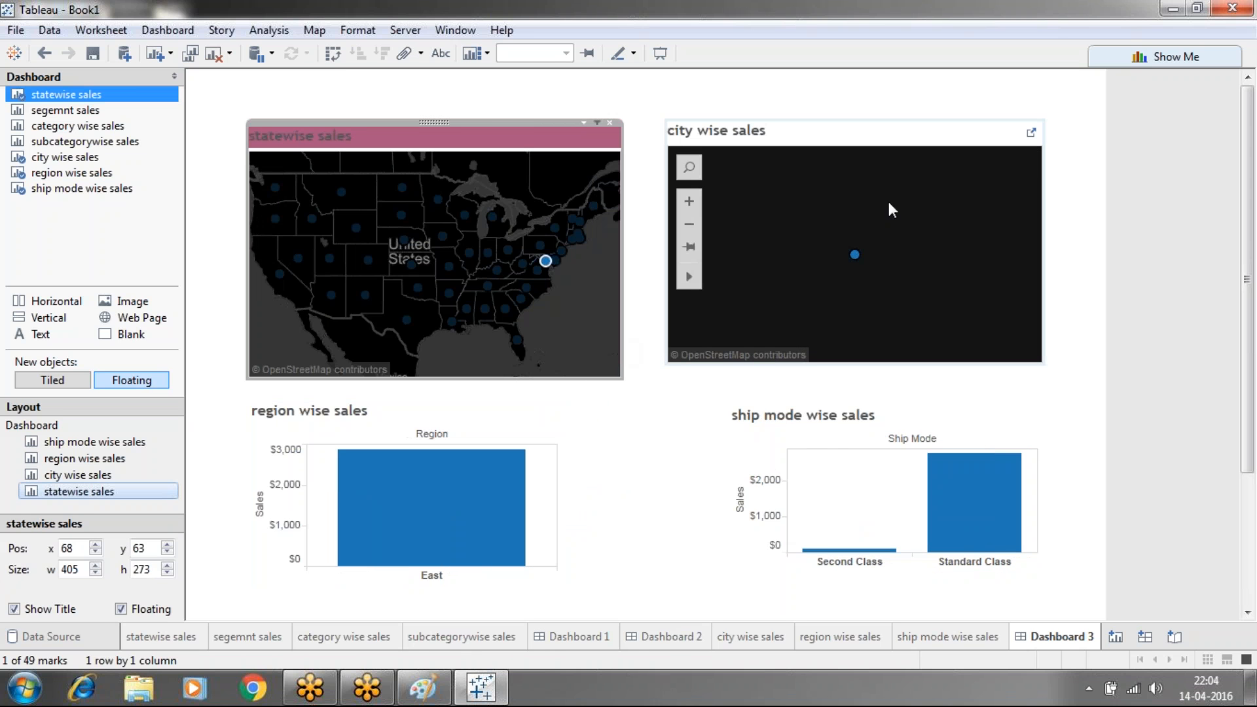
pyautogui.click(936, 135)
pyautogui.click(1005, 117)
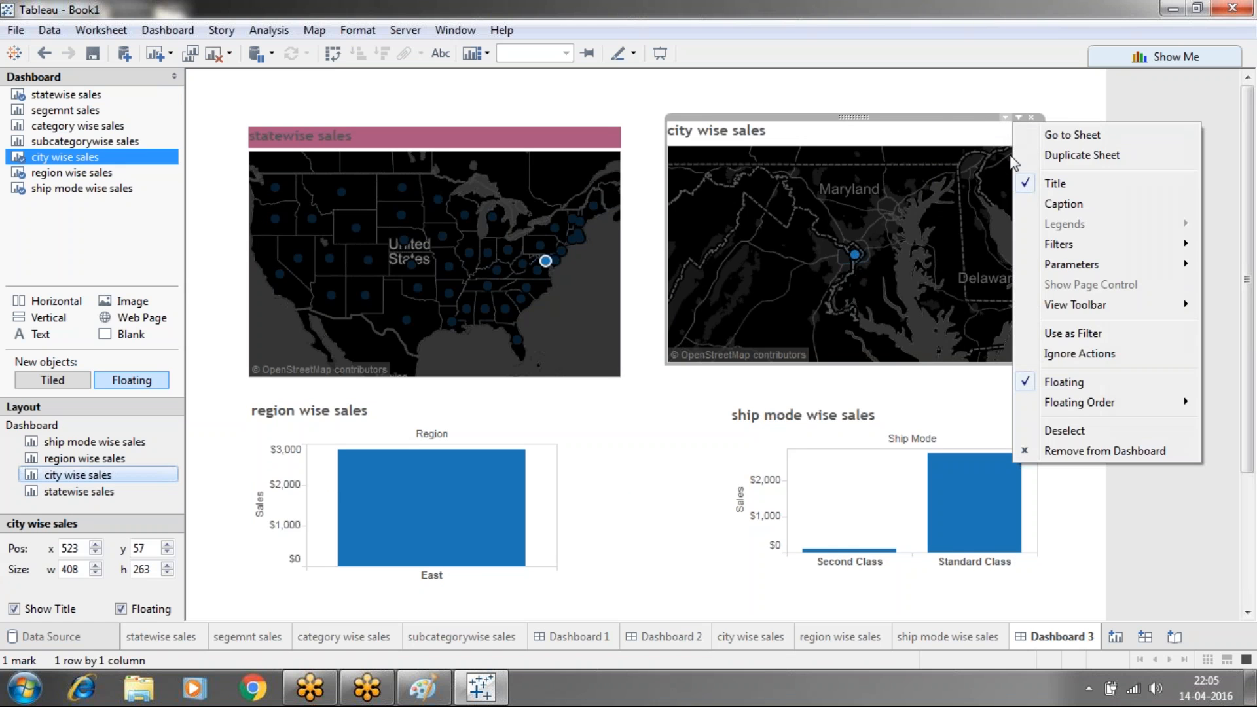
pyautogui.moveTo(1061, 305)
pyautogui.click(1039, 327)
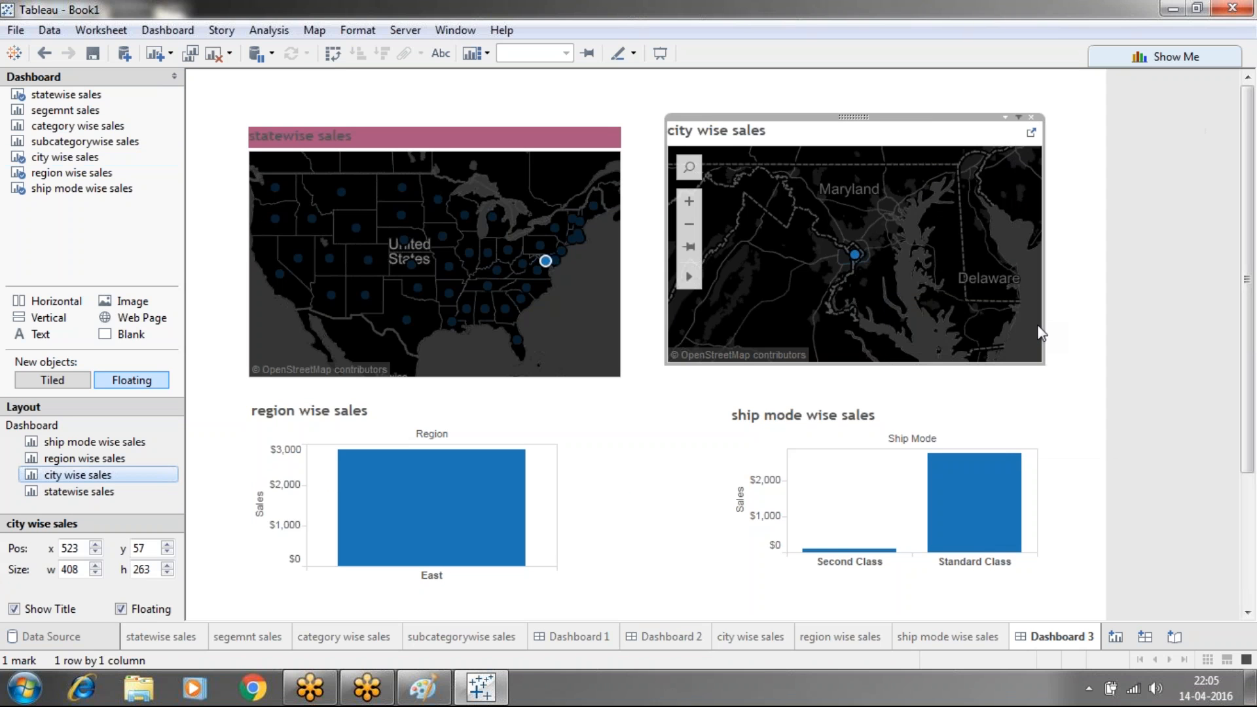
pyautogui.click(1011, 116)
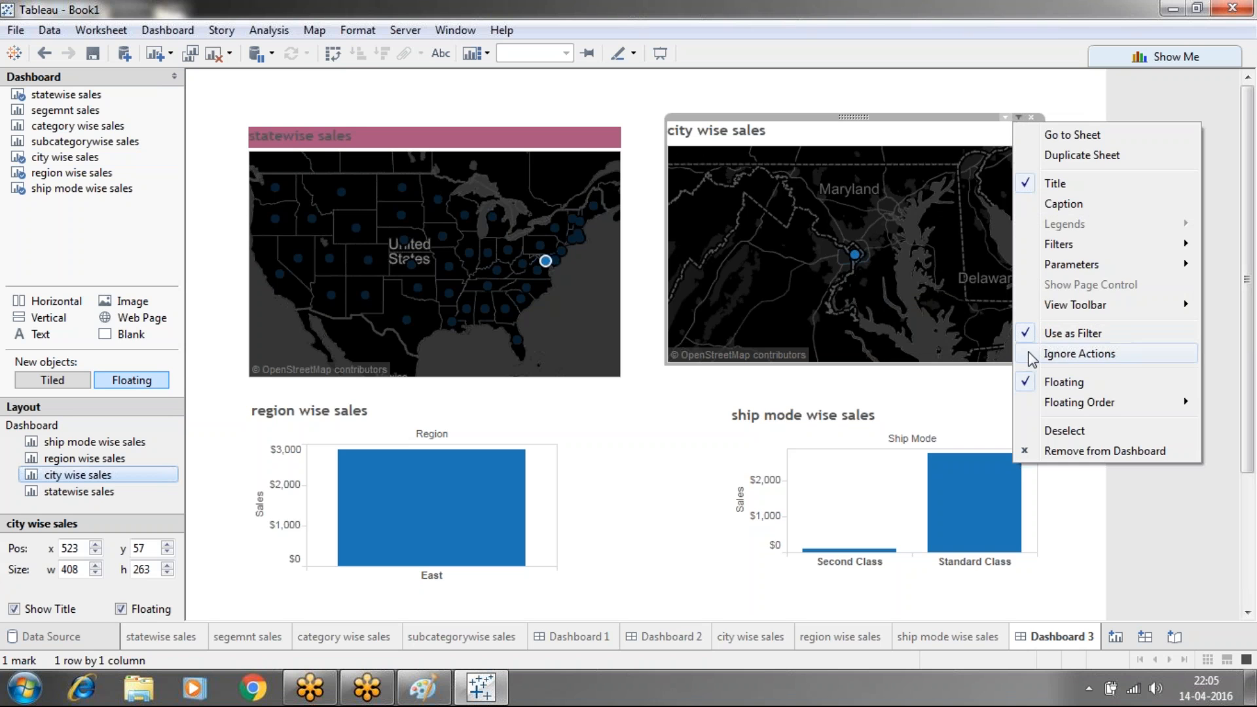
pyautogui.click(1032, 353)
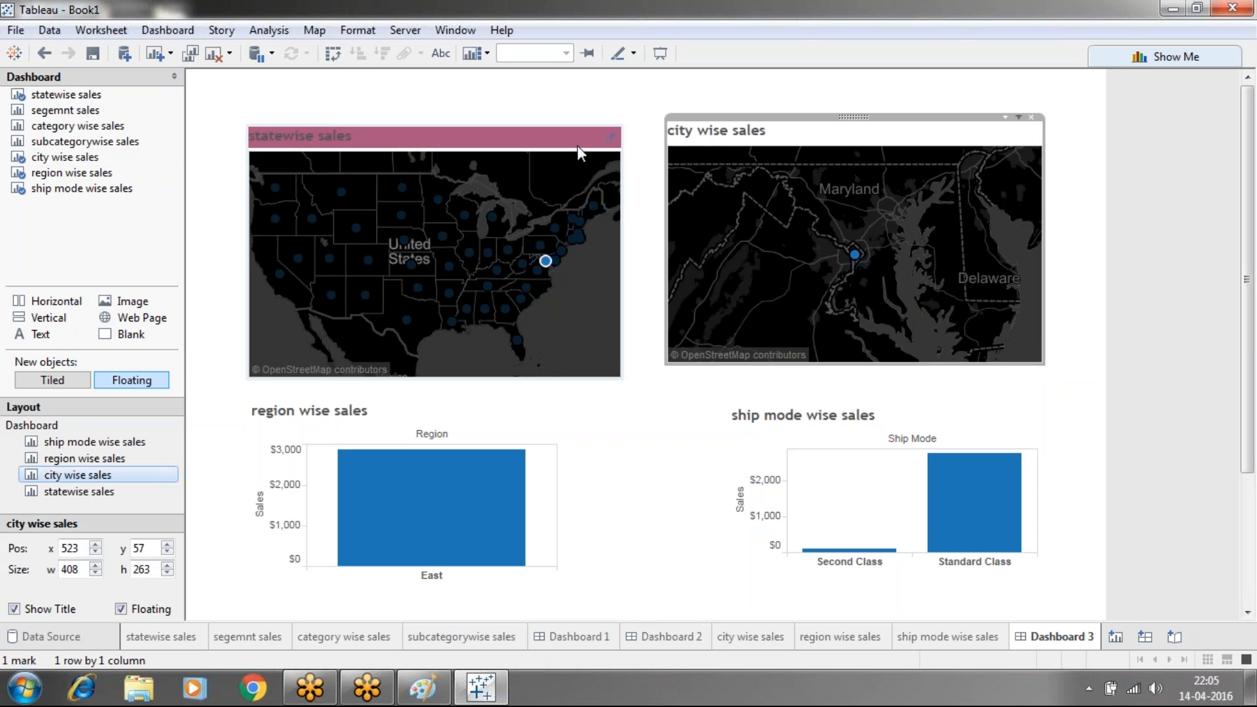
pyautogui.click(578, 146)
pyautogui.click(589, 122)
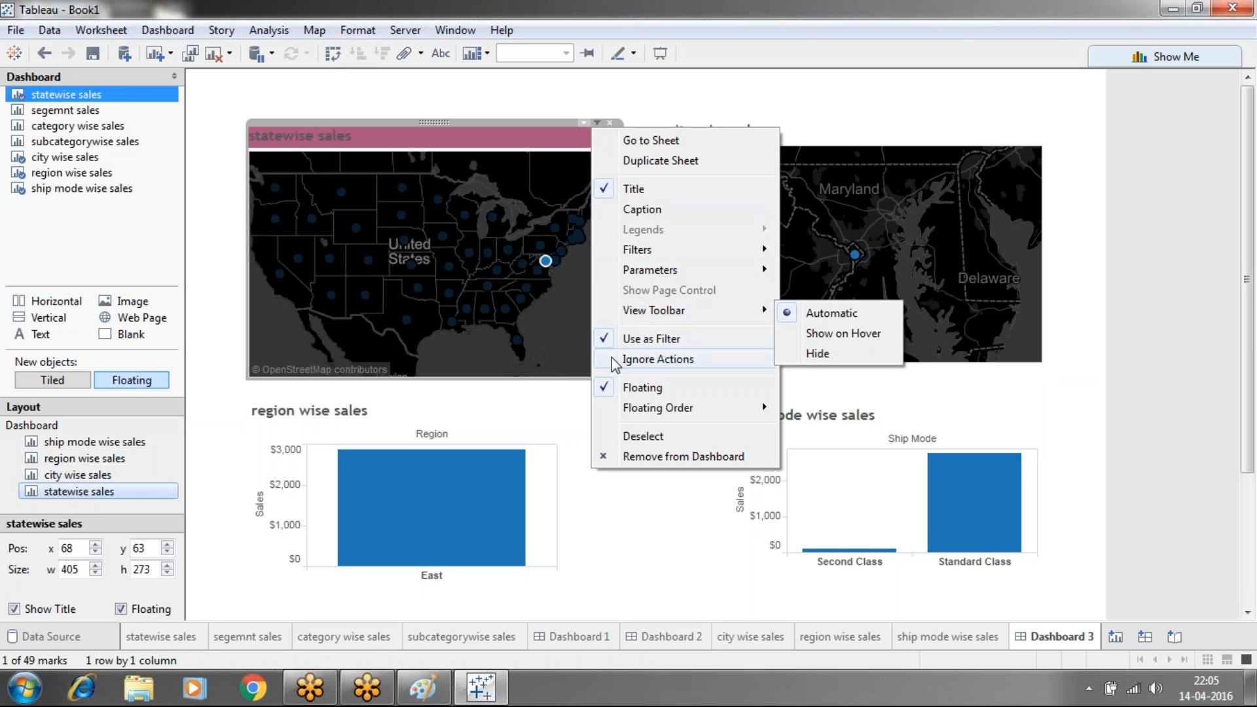
pyautogui.click(611, 357)
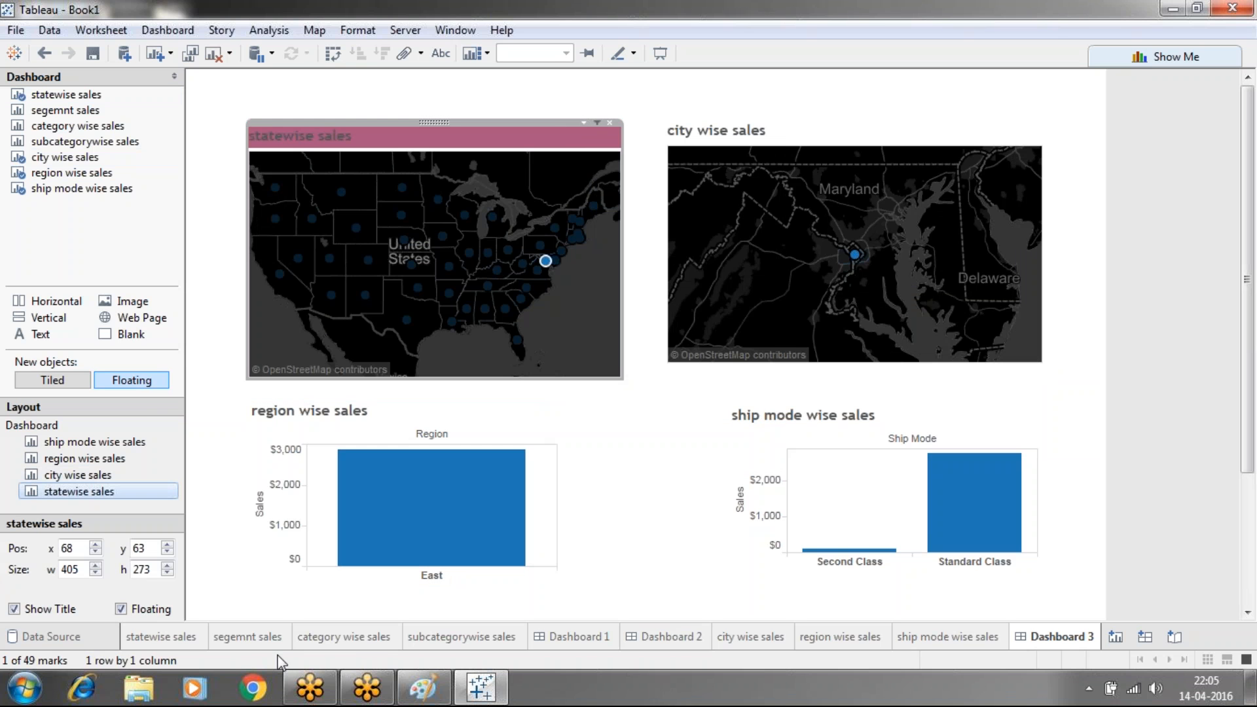
# Remove the action filter from the city wise sales sheet and return to Dashboard 3
pyautogui.click(751, 639)
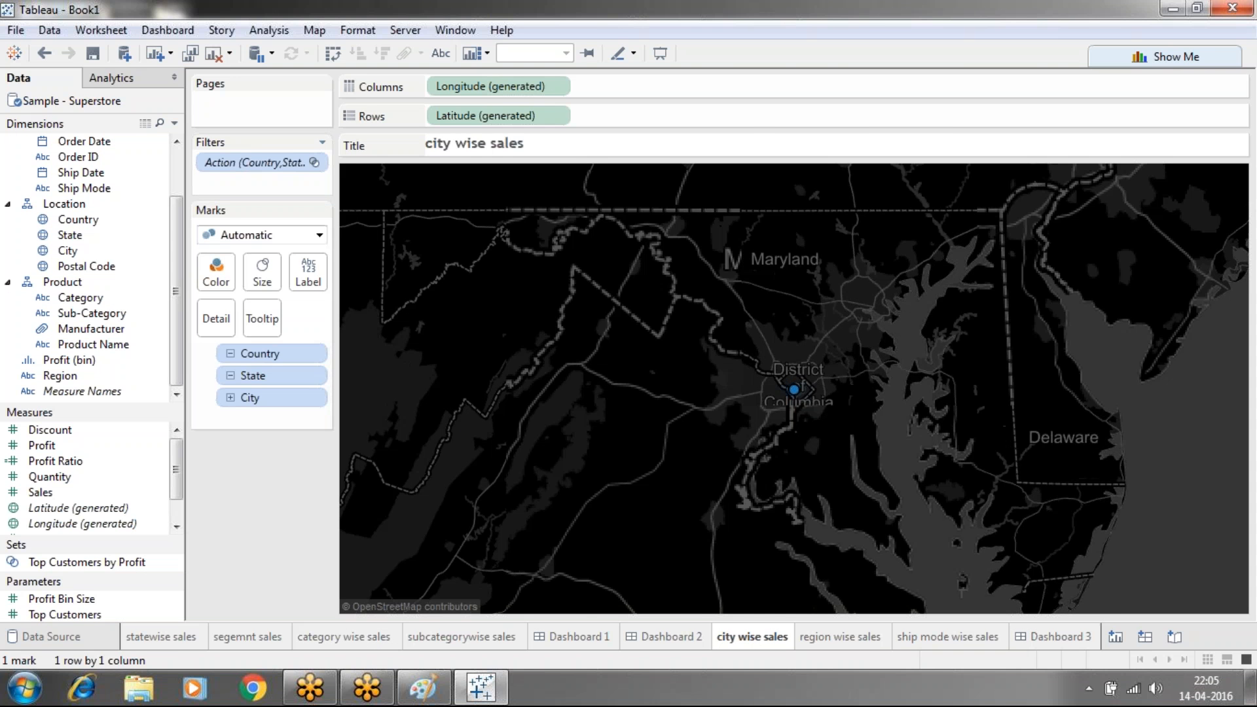
pyautogui.moveTo(259, 162); pyautogui.dragTo(249, 477)
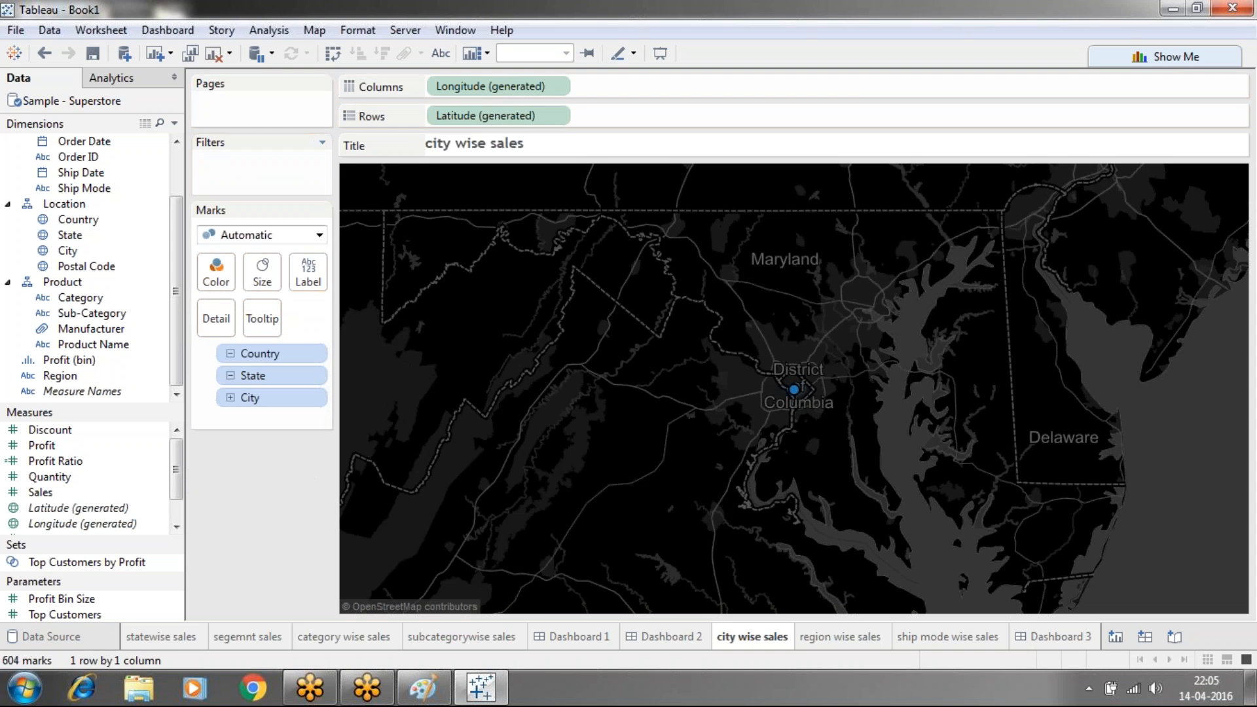
pyautogui.click(1022, 646)
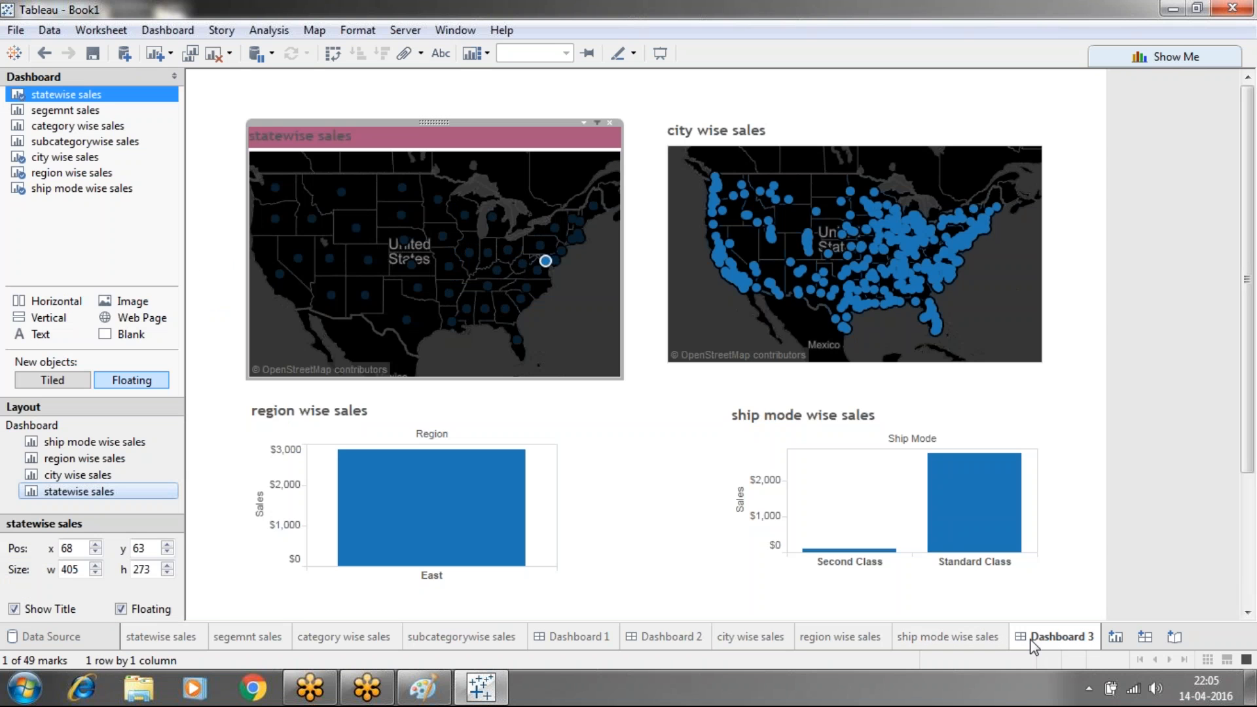
# Clear the selected state on the statewise sales map
pyautogui.click(582, 123)
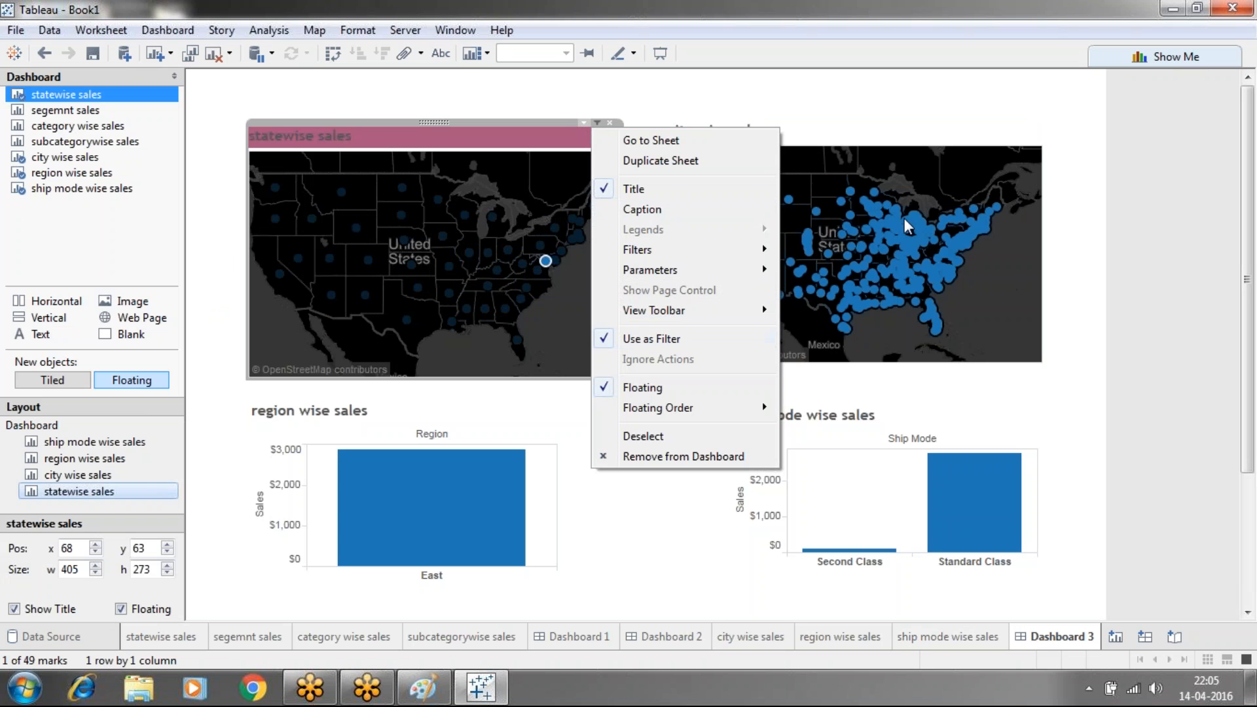
pyautogui.click(994, 143)
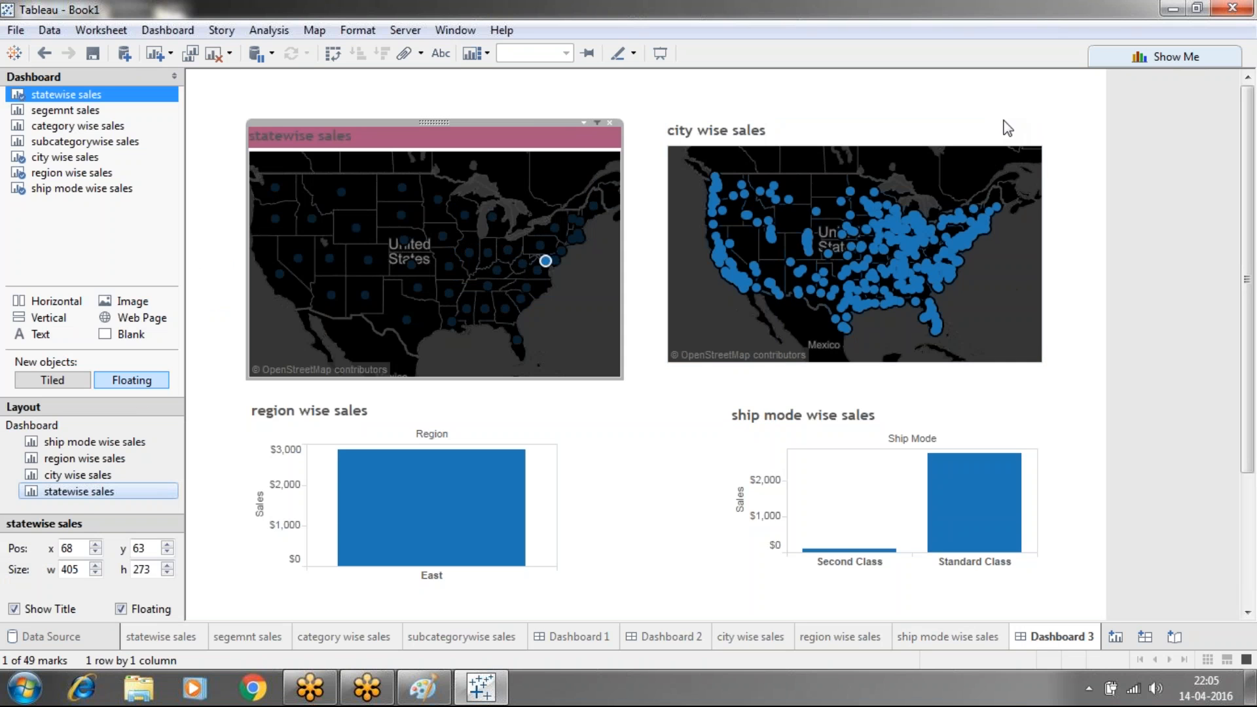
pyautogui.click(1008, 127)
pyautogui.click(1006, 116)
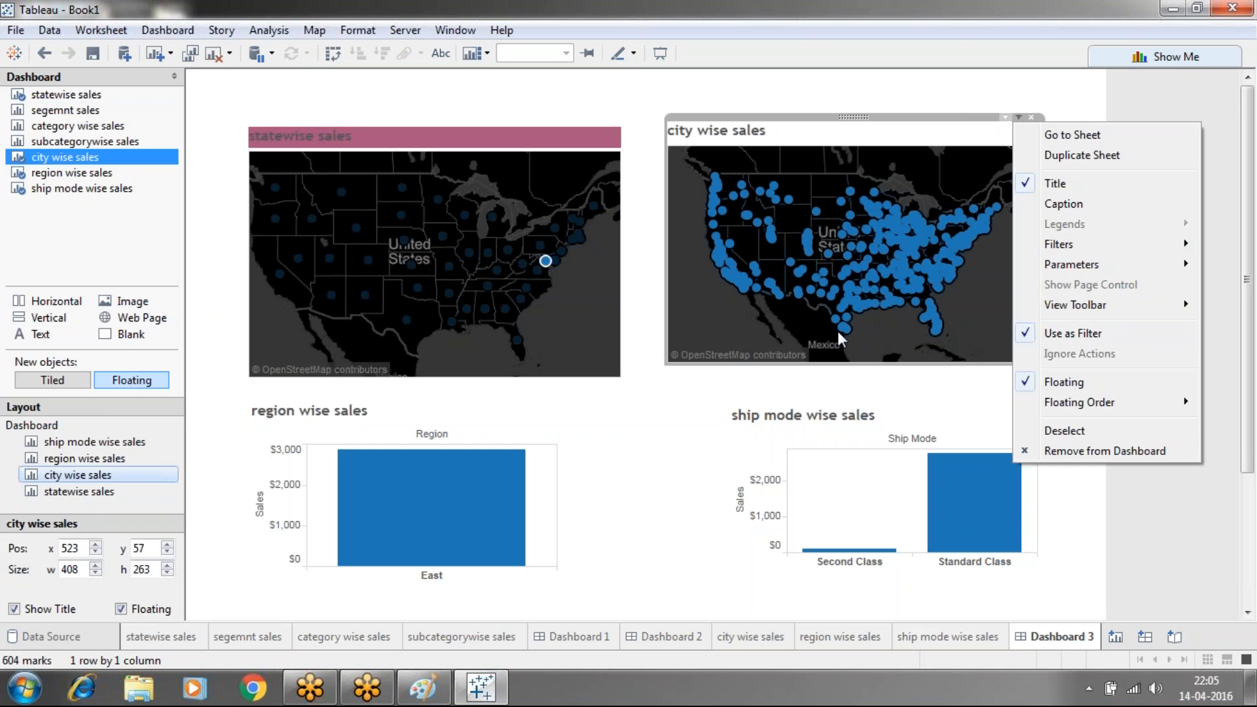
pyautogui.click(617, 482)
pyautogui.click(595, 320)
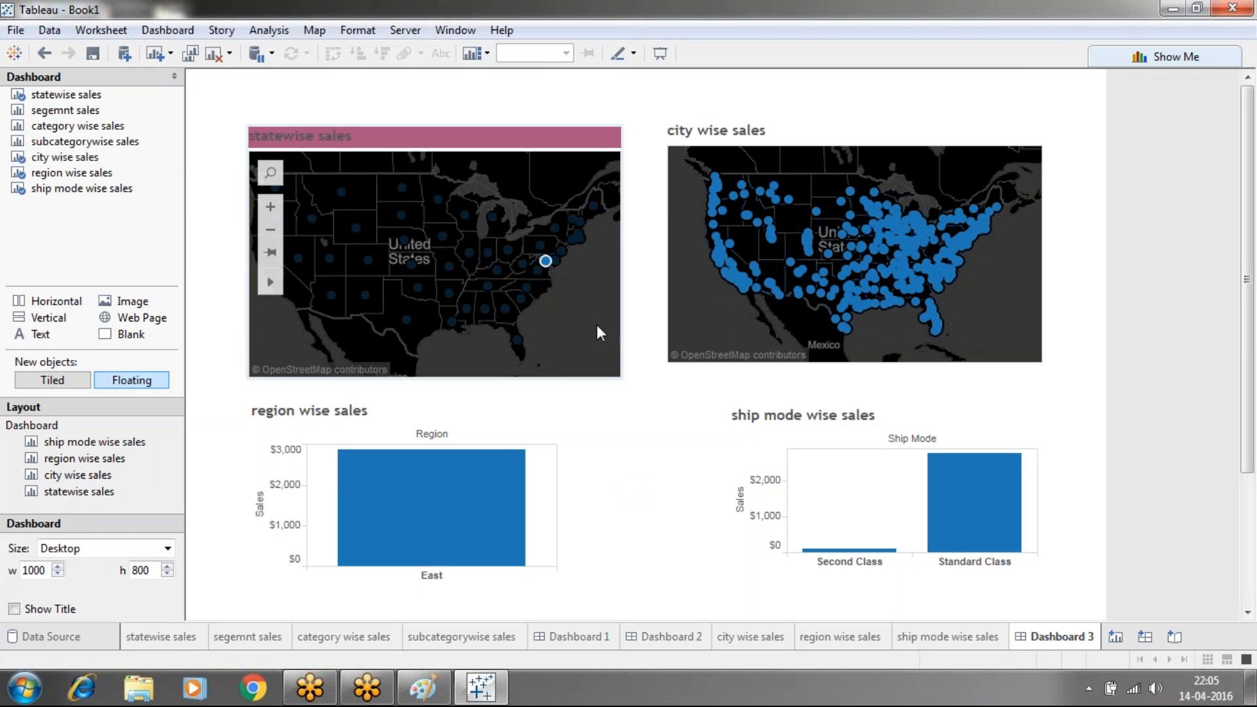
pyautogui.click(596, 320)
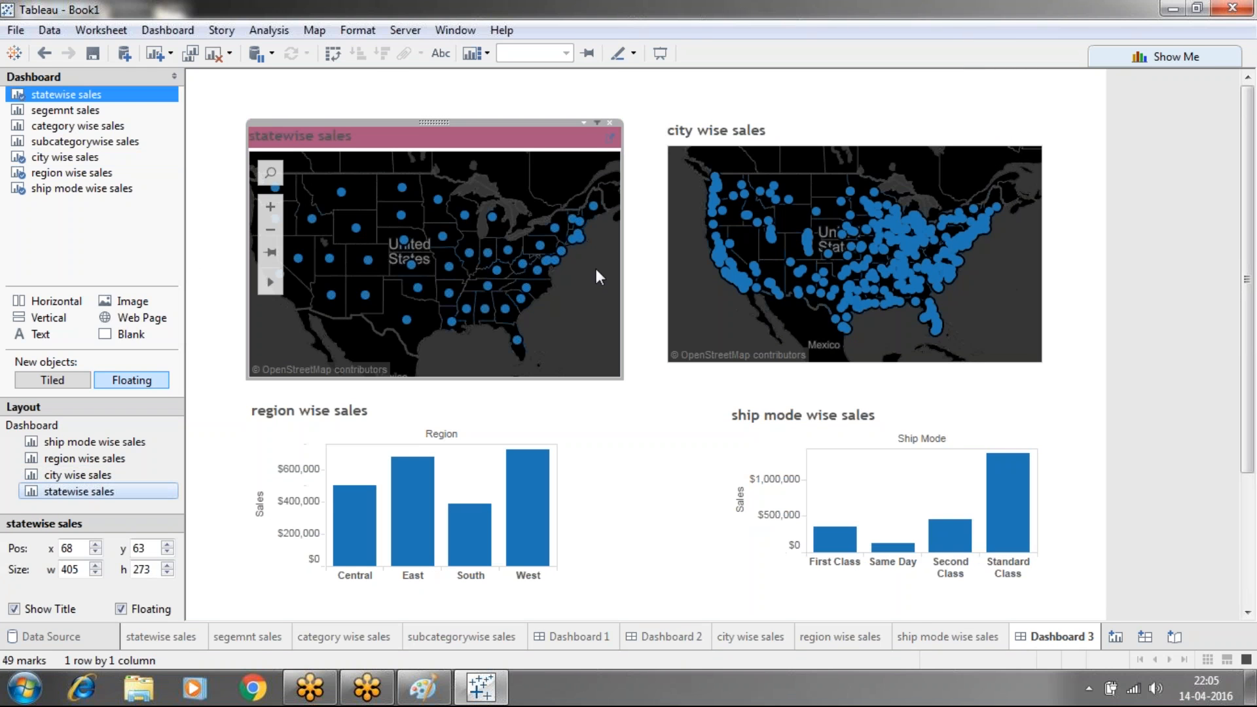
pyautogui.click(583, 122)
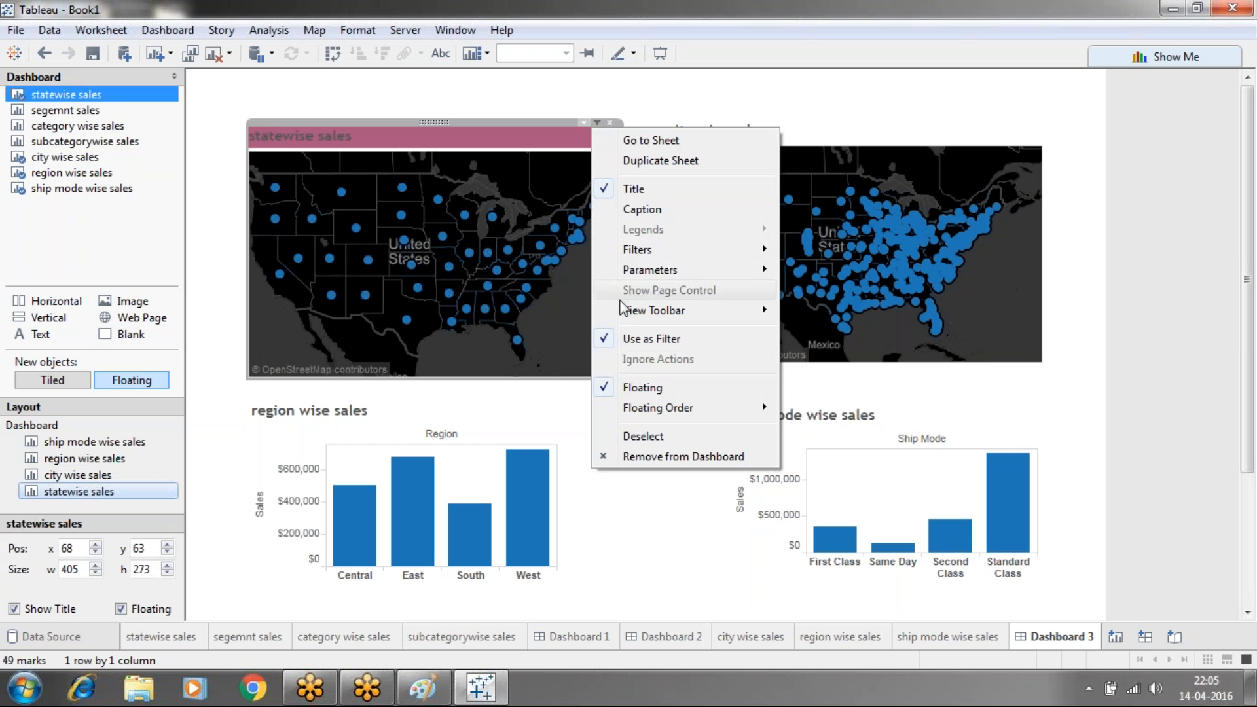
pyautogui.click(963, 144)
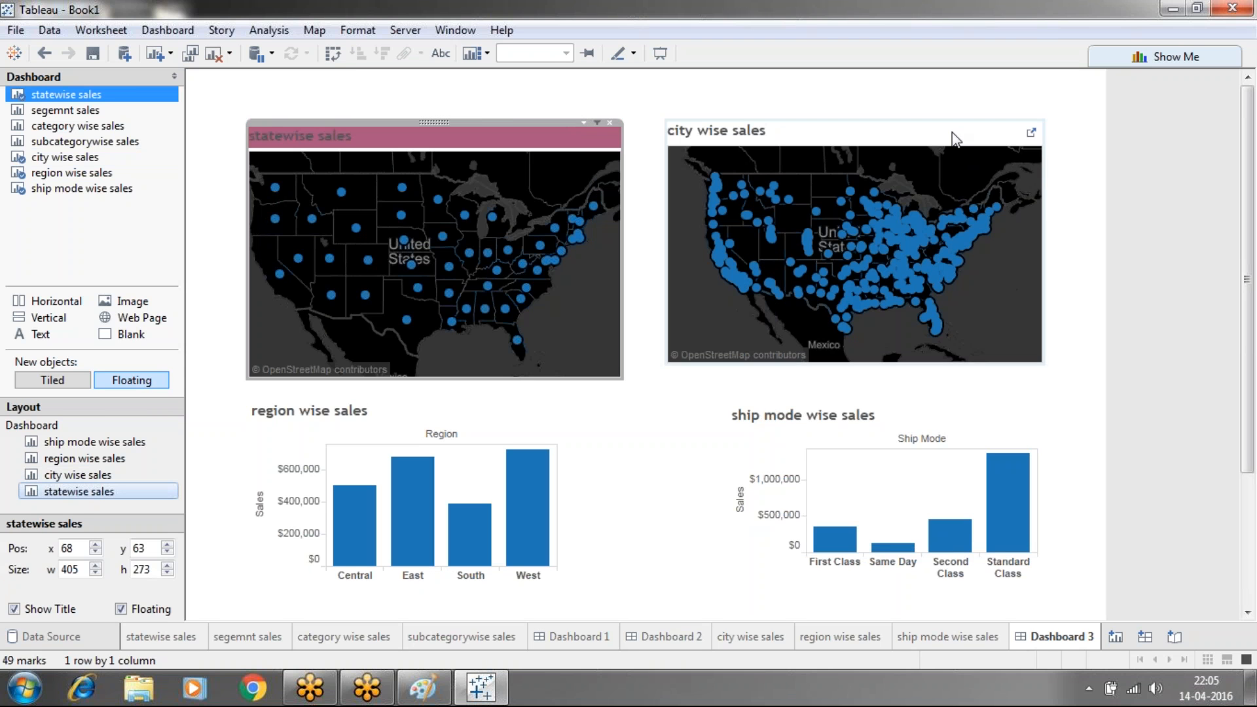
# Toggle the city map's Use as Filter off and back on, leaving the statewise map unchanged
pyautogui.click(984, 147)
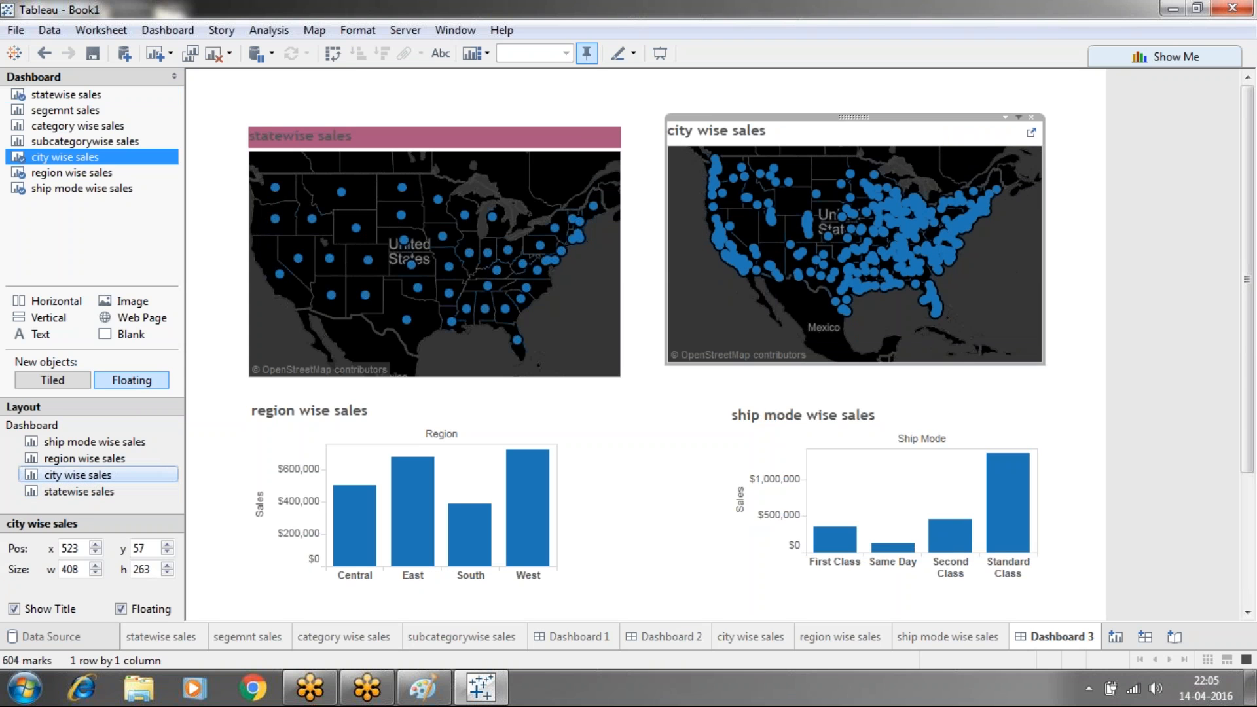
pyautogui.click(1001, 117)
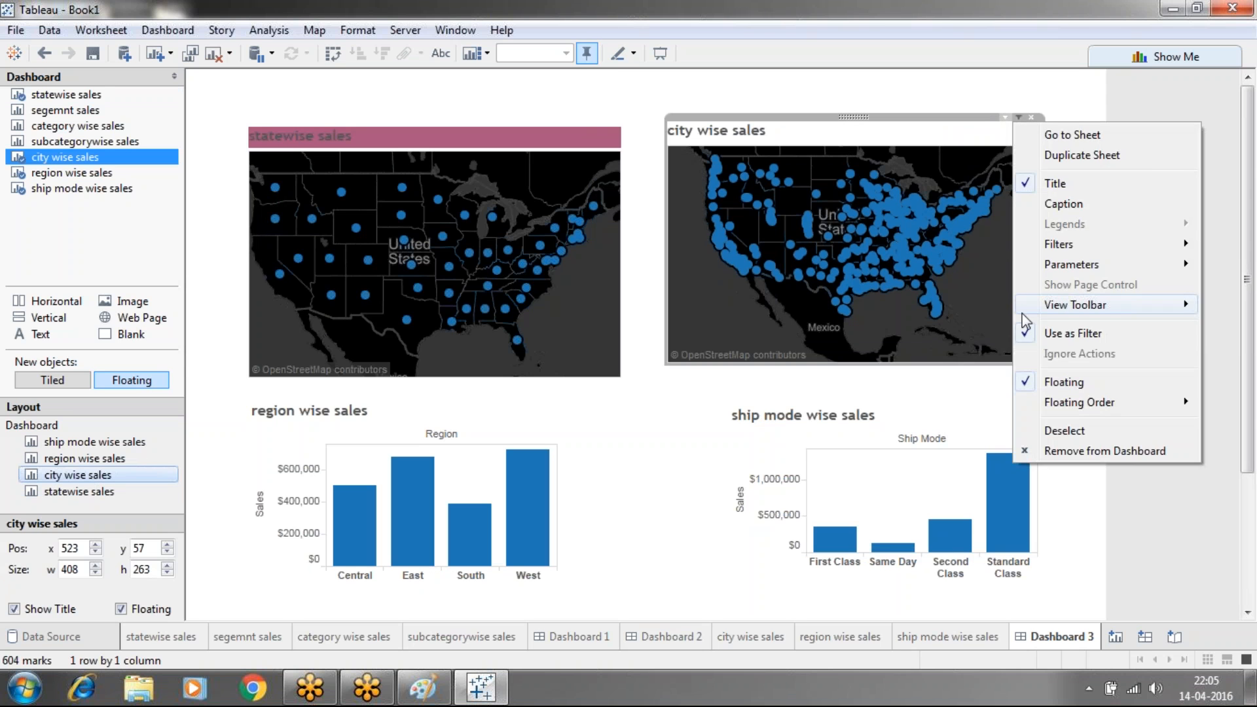
pyautogui.click(1027, 334)
pyautogui.click(1007, 119)
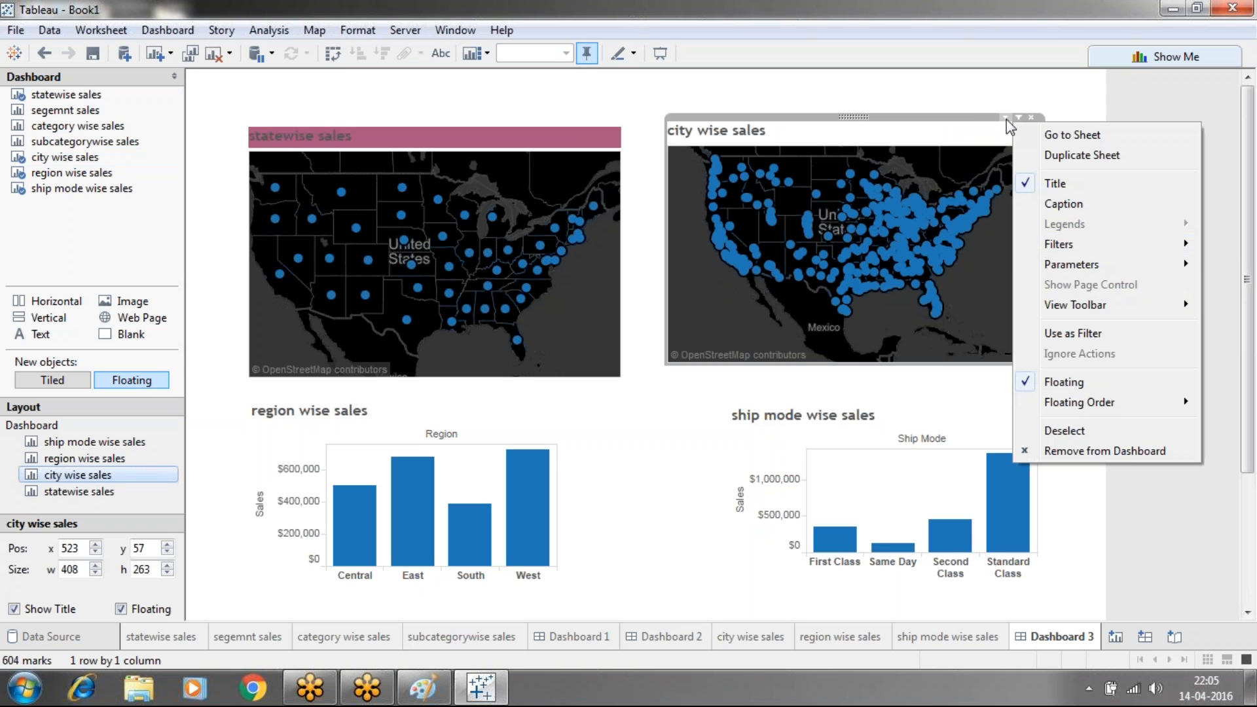
pyautogui.click(1036, 335)
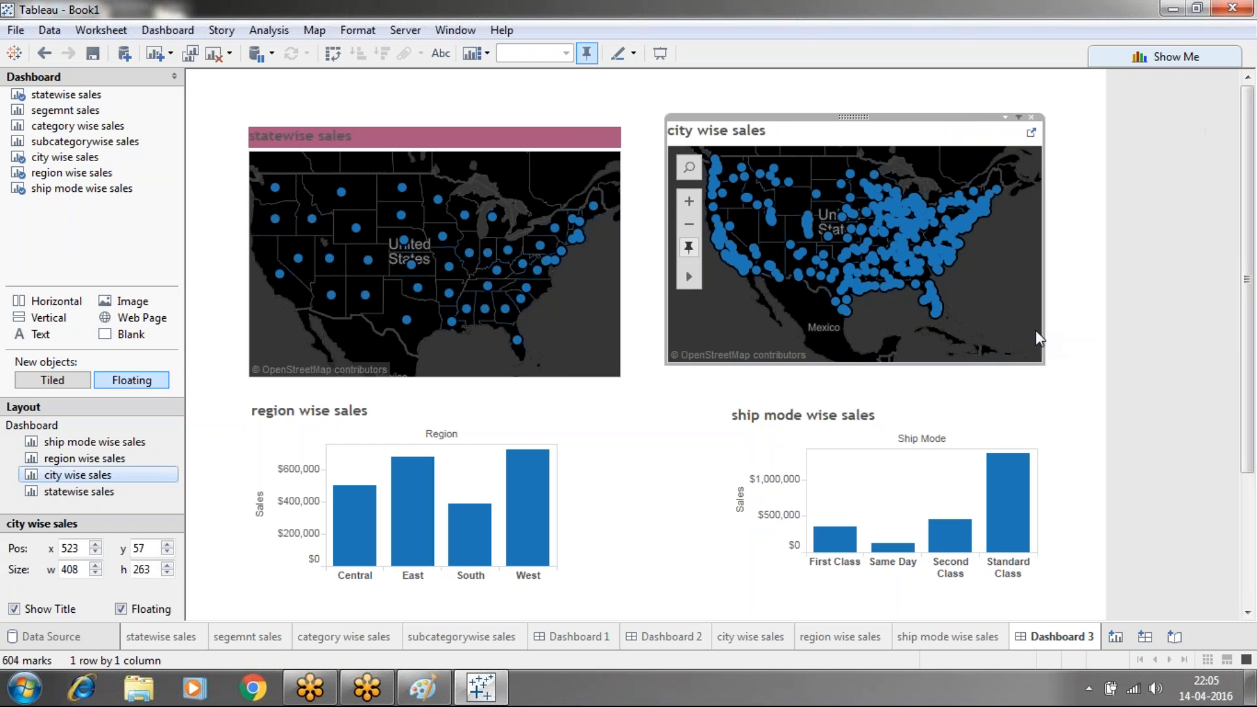
pyautogui.click(1004, 118)
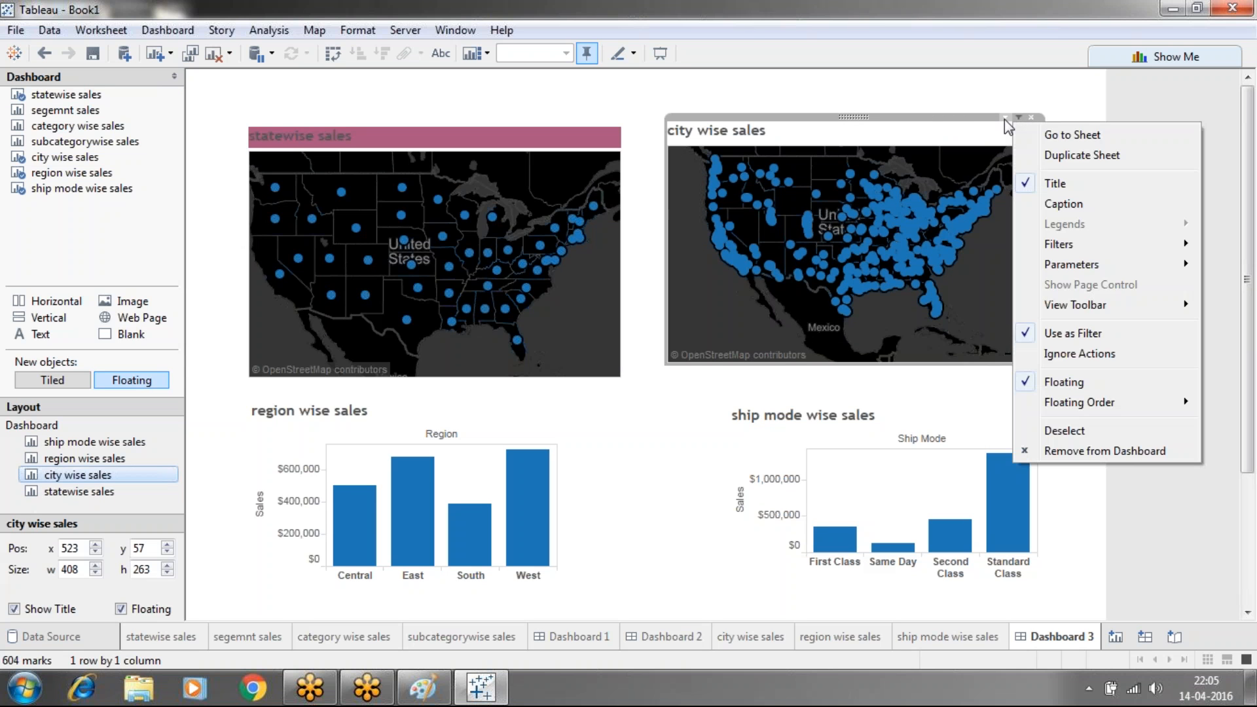
pyautogui.click(1032, 354)
pyautogui.click(564, 132)
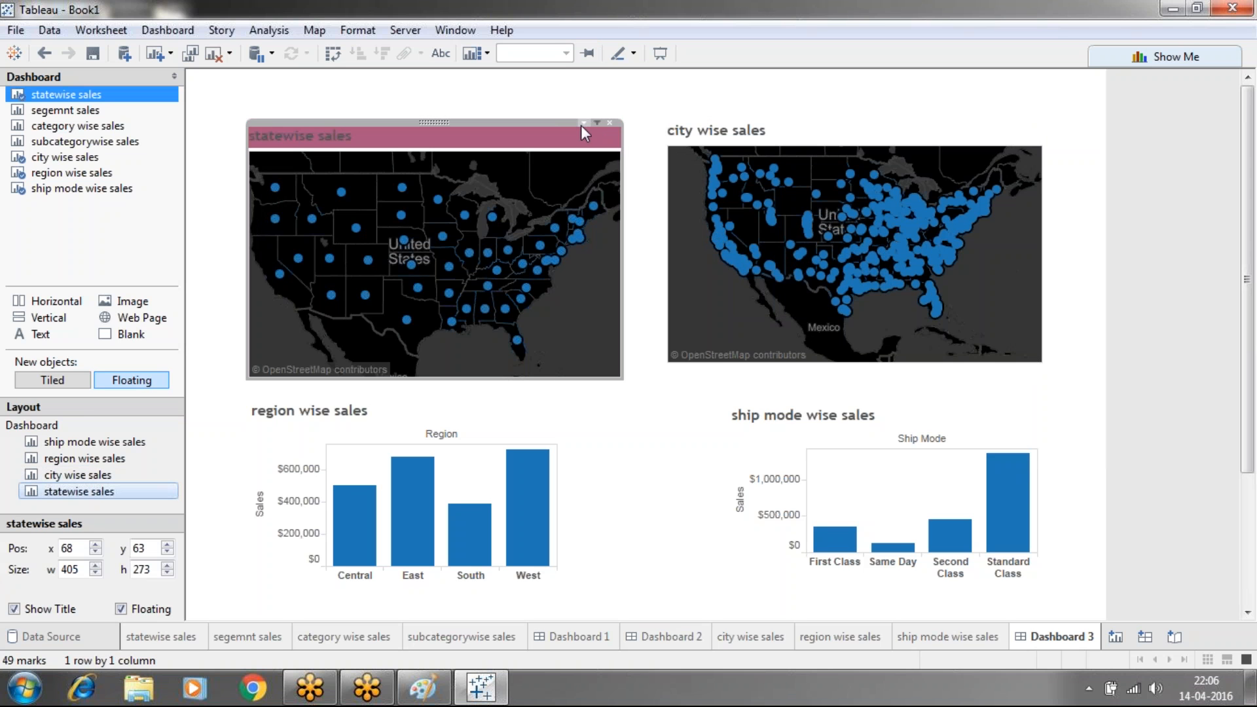
pyautogui.click(583, 124)
pyautogui.click(611, 360)
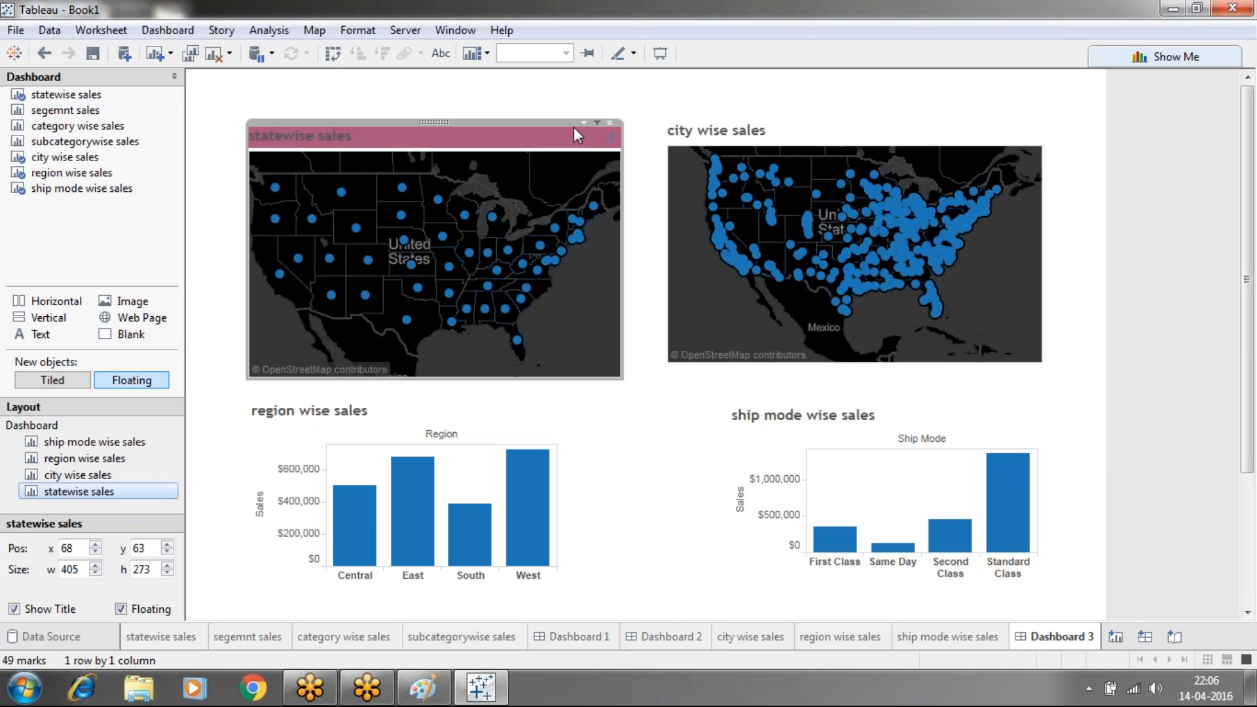
pyautogui.click(168, 31)
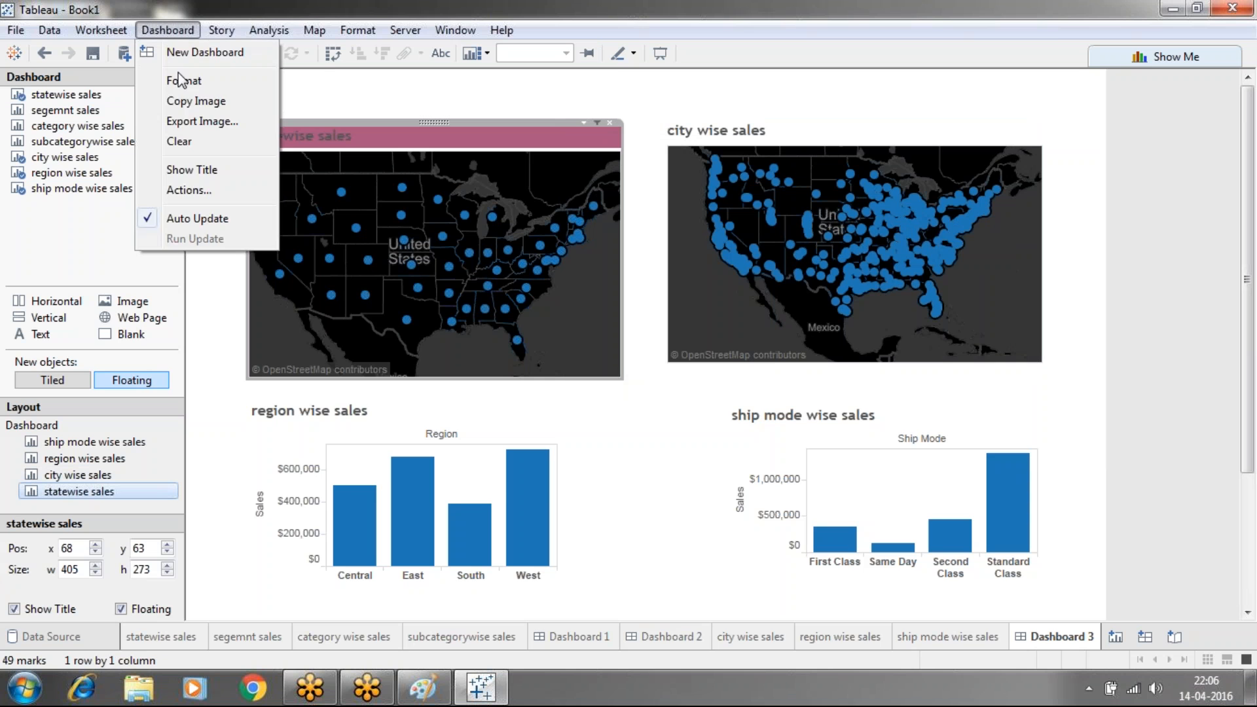
pyautogui.click(190, 191)
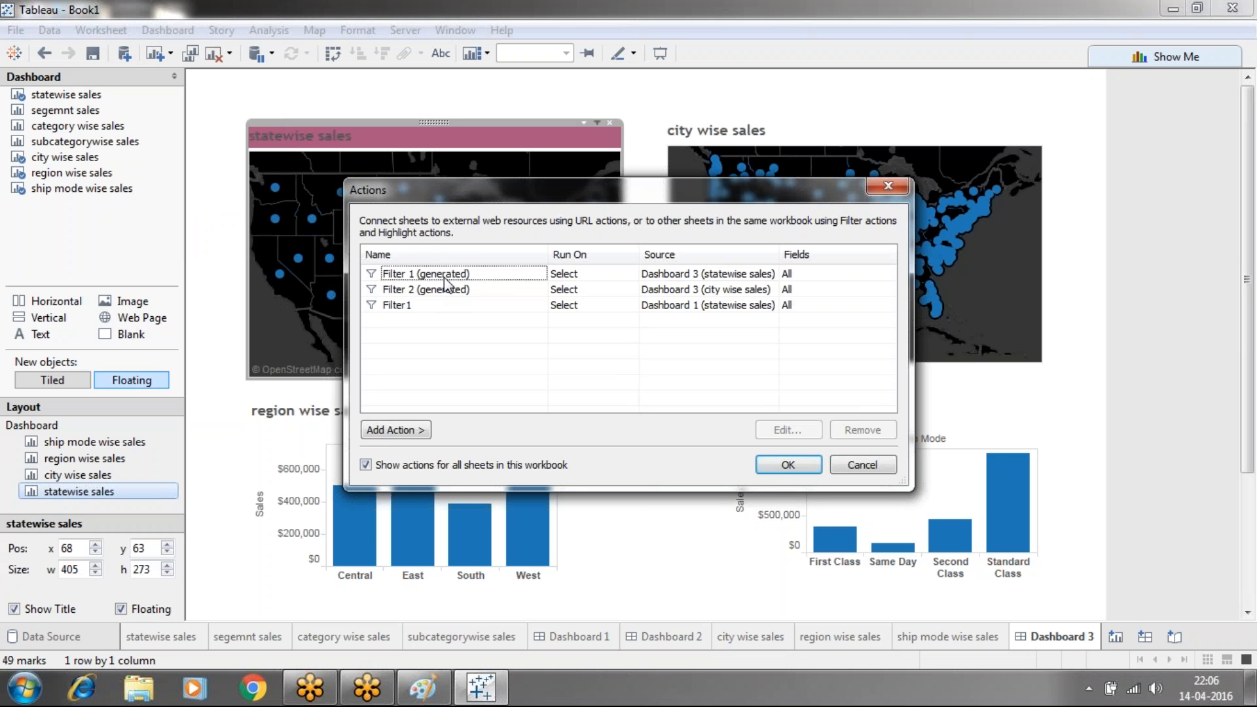
pyautogui.click(561, 278)
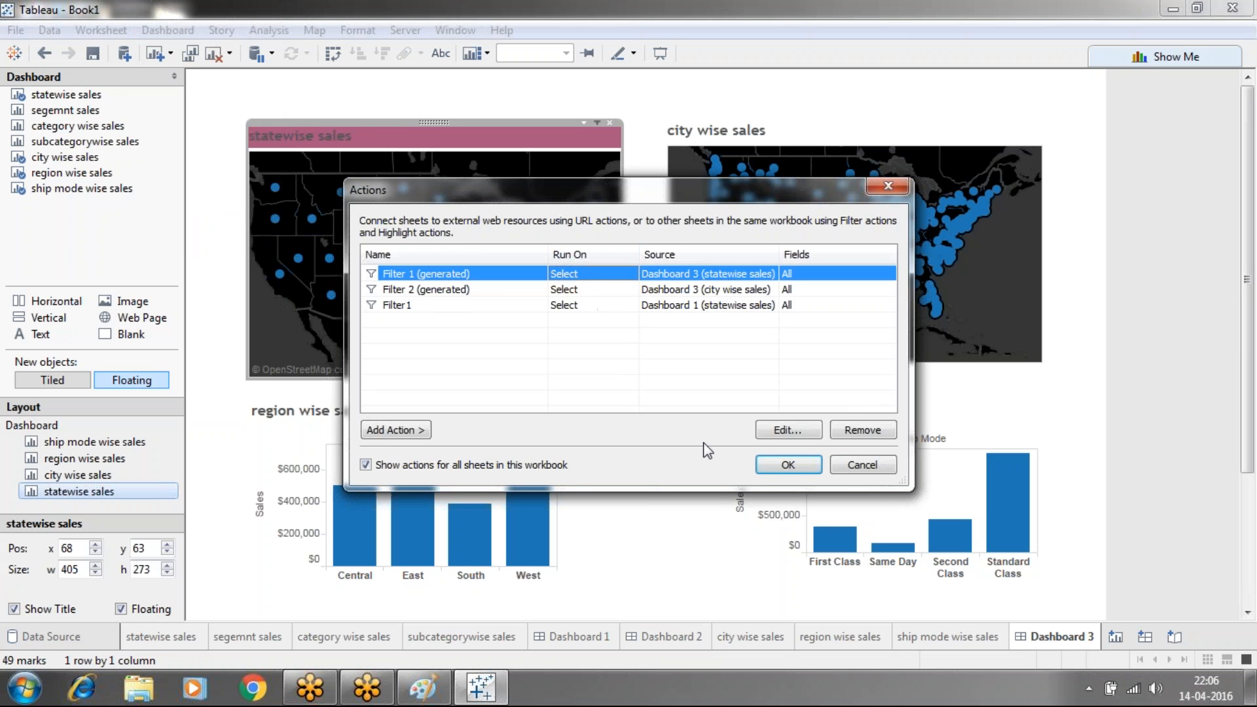
pyautogui.click(764, 435)
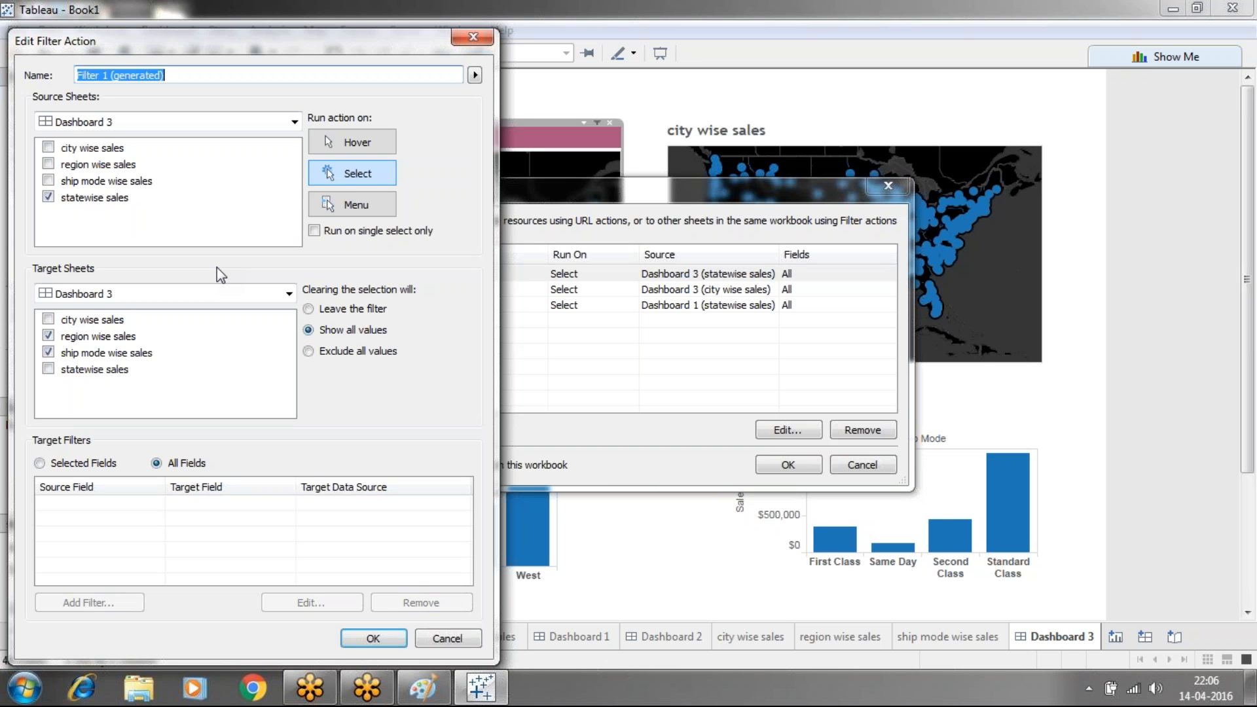
pyautogui.click(473, 36)
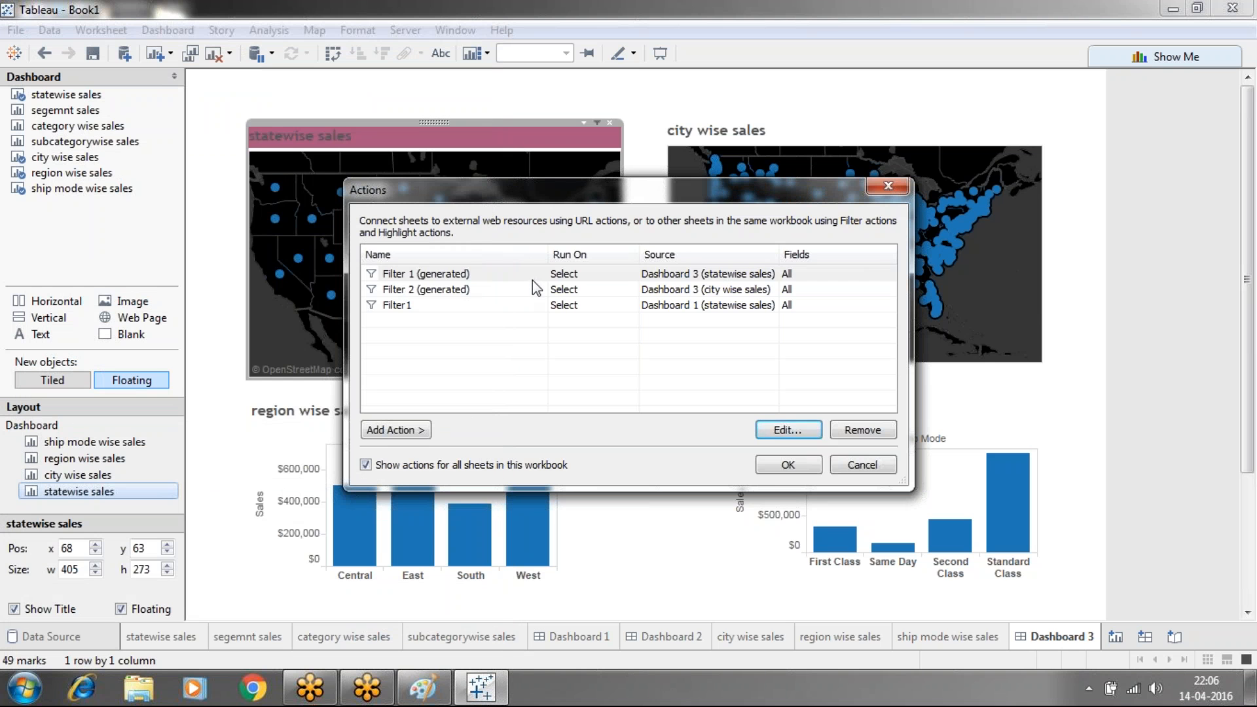
pyautogui.click(532, 277)
pyautogui.click(532, 286)
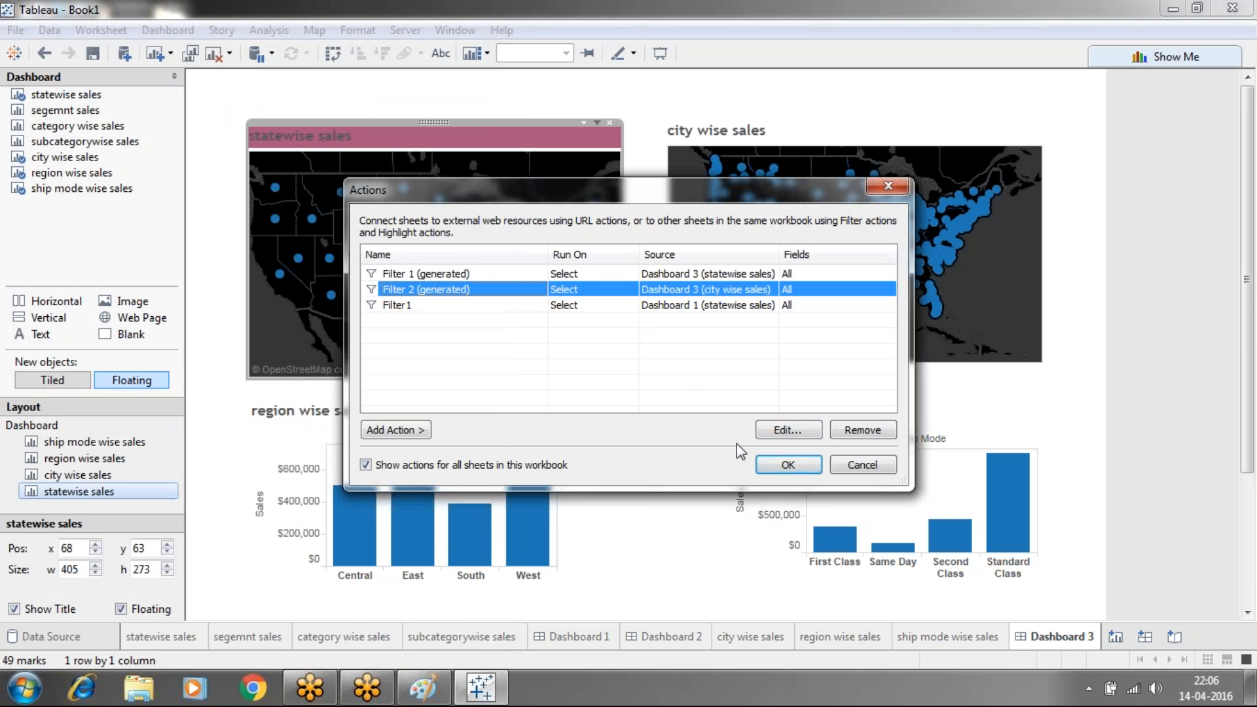
pyautogui.click(770, 430)
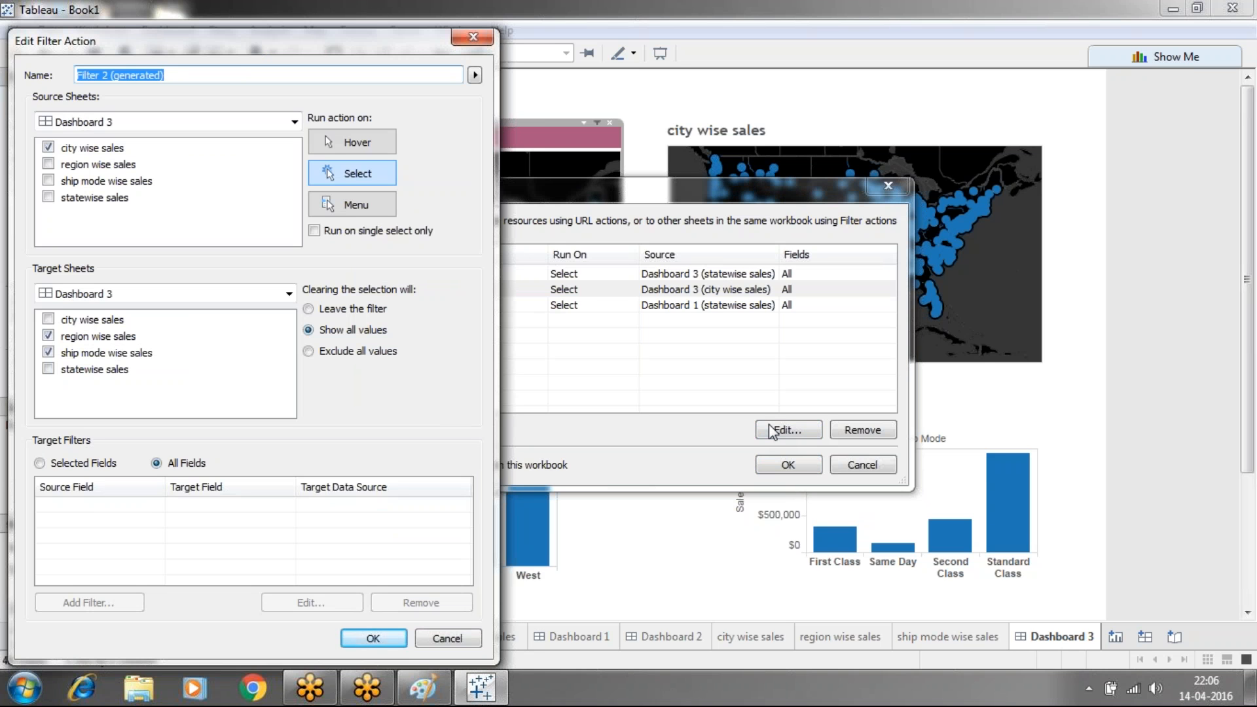
pyautogui.click(477, 37)
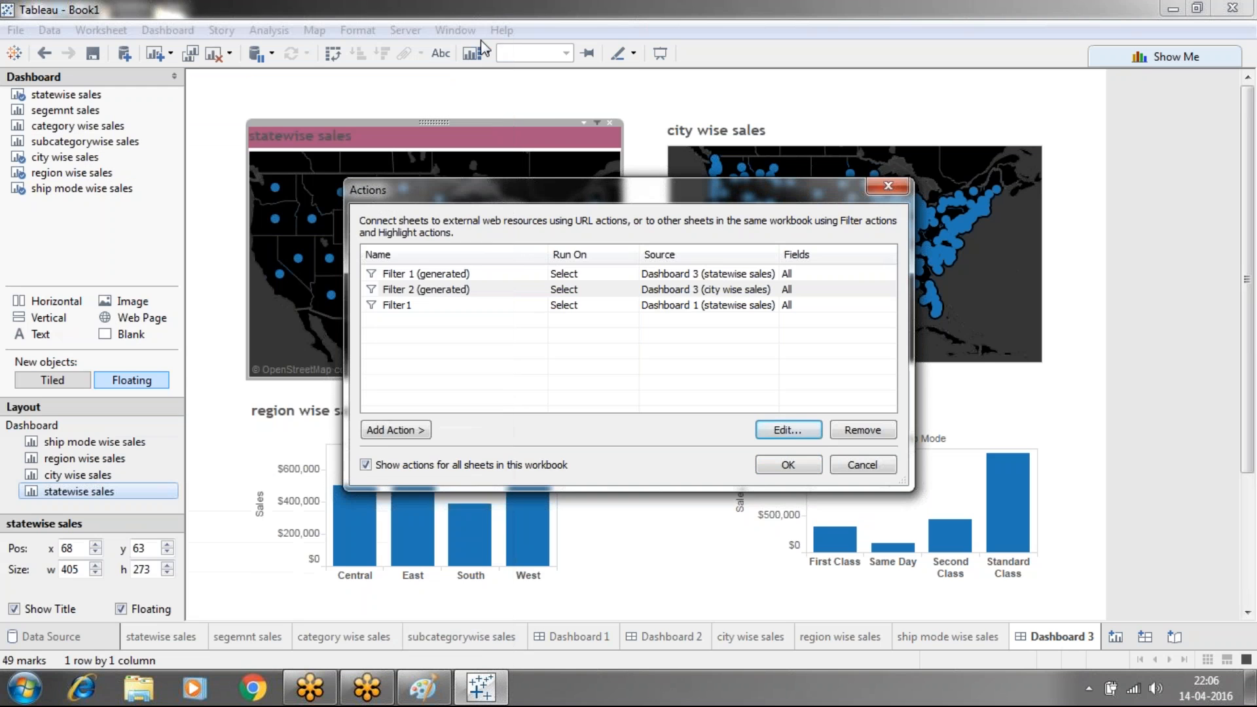
pyautogui.click(872, 183)
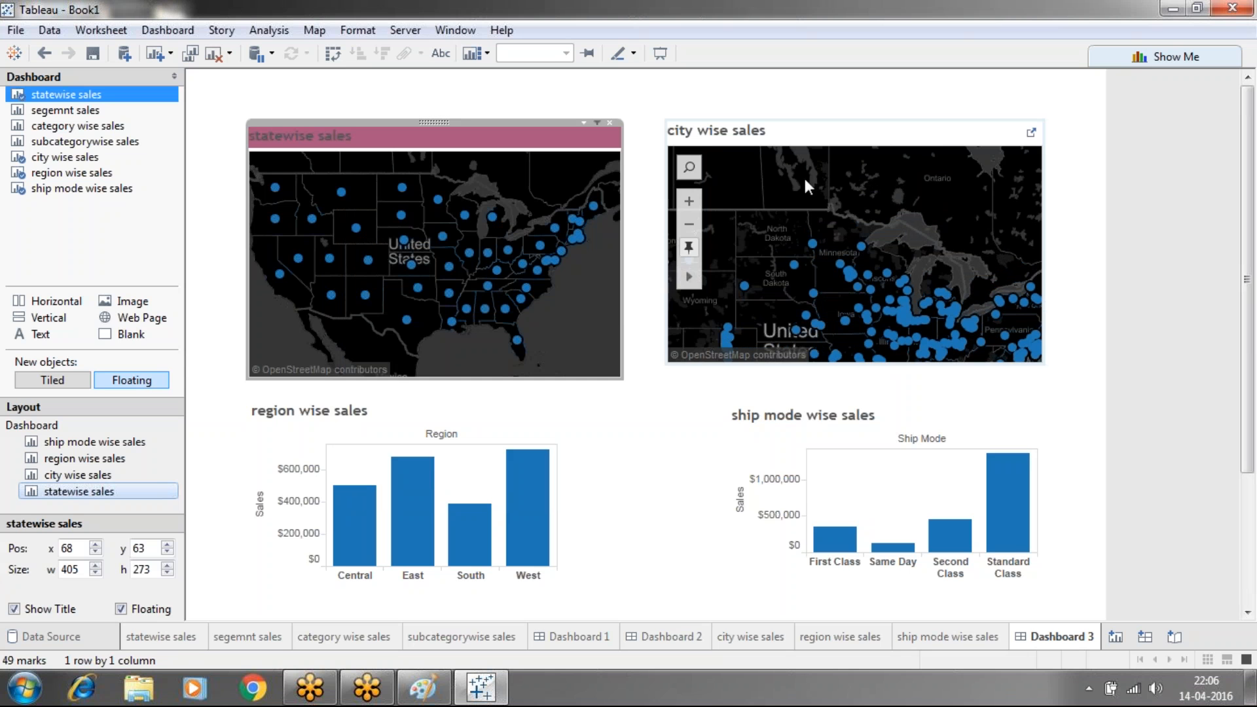
# Filter the charts by picking West Virginia, Kentucky, Arkansas, Oklahoma, then New Mexico
pyautogui.click(522, 265)
pyautogui.click(523, 265)
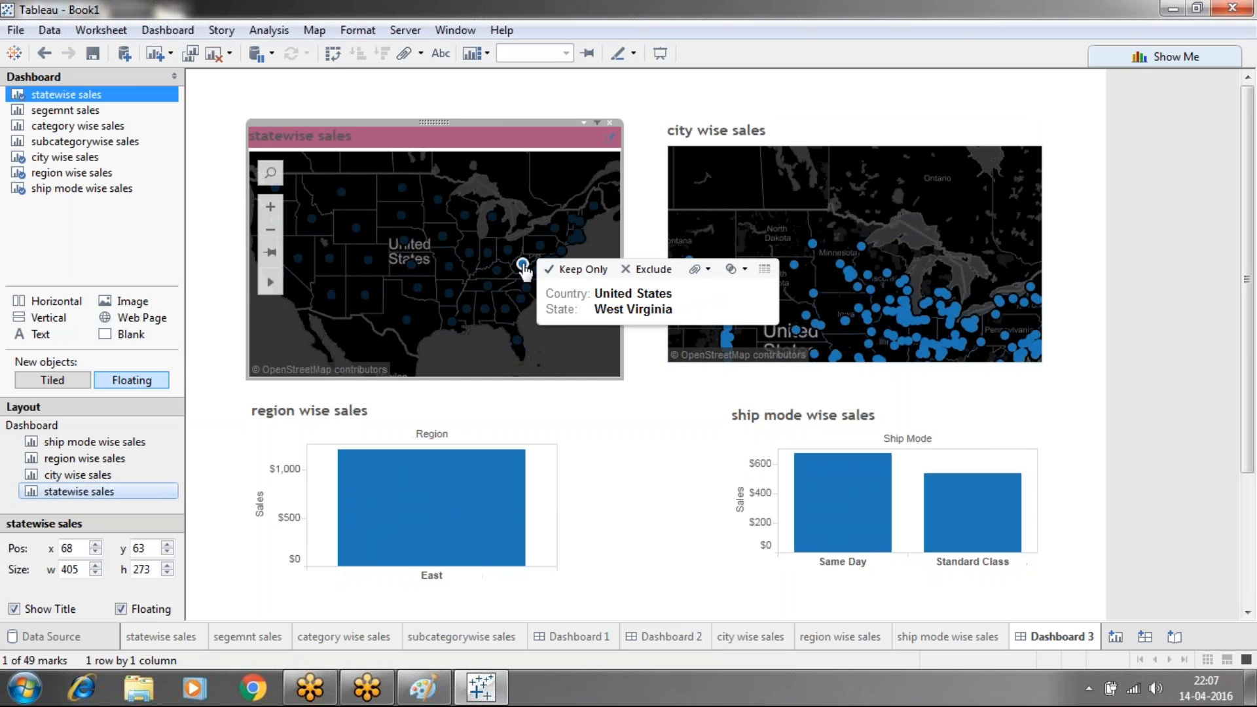
pyautogui.click(497, 271)
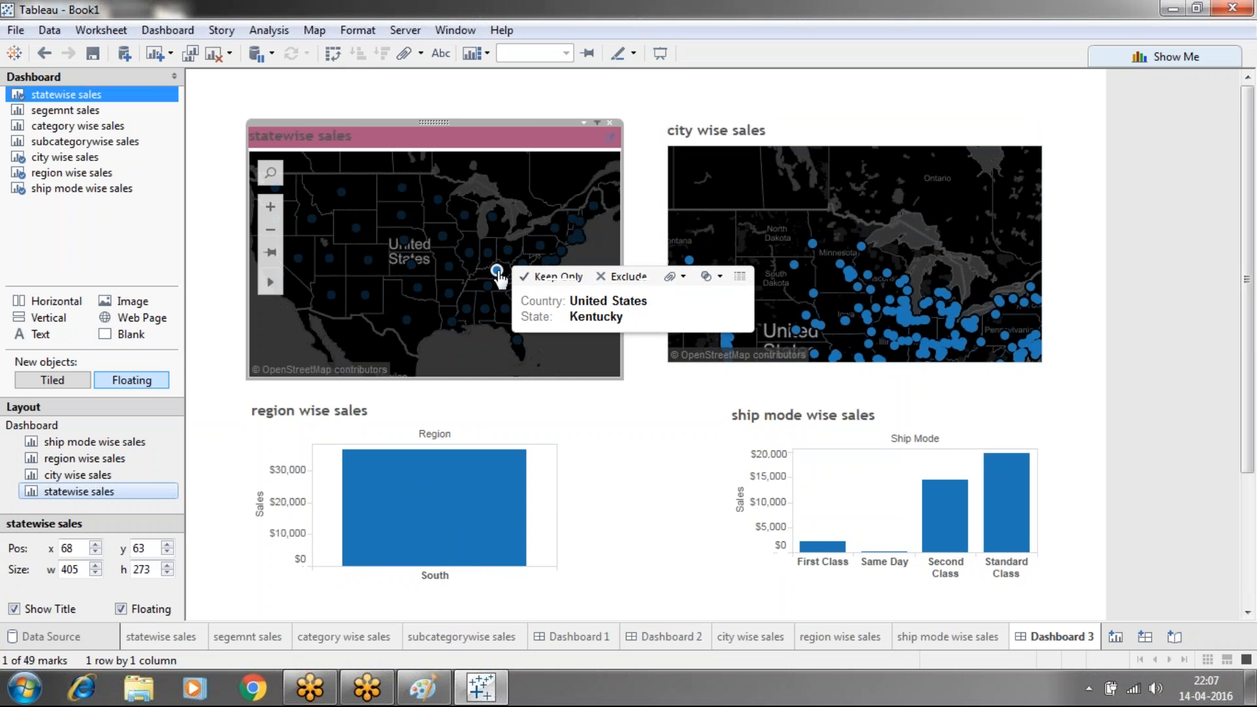
pyautogui.click(456, 295)
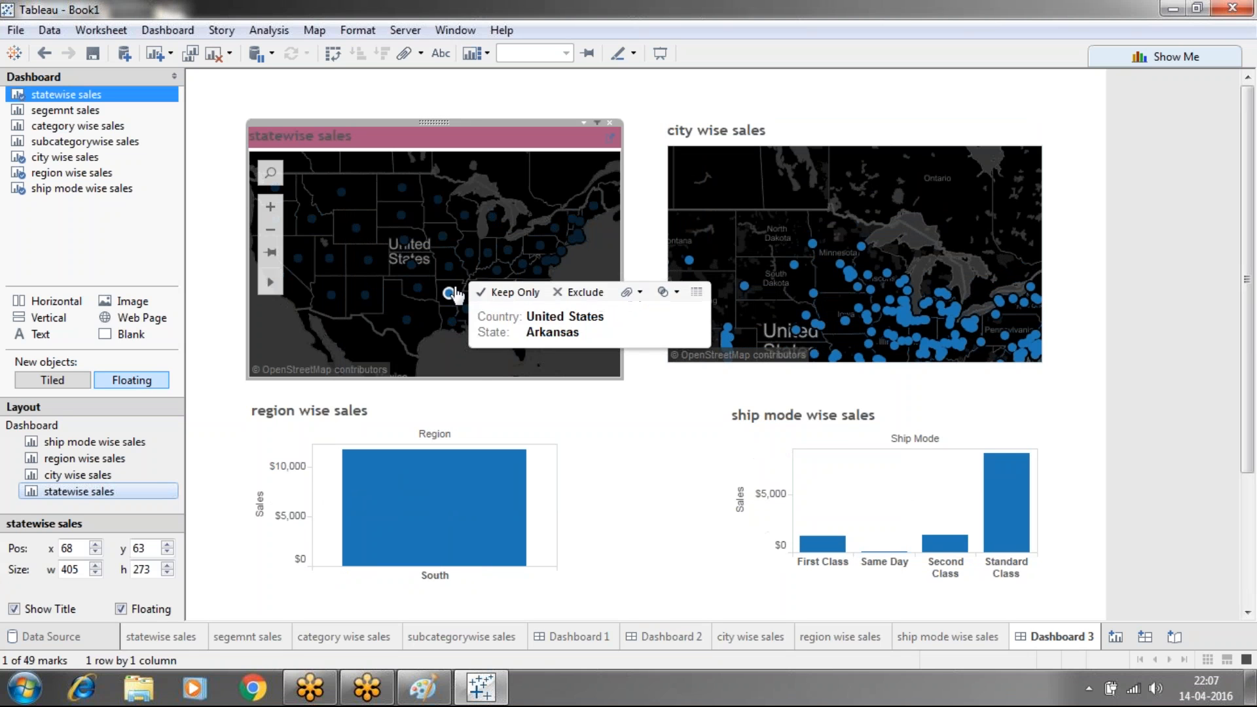
pyautogui.click(421, 293)
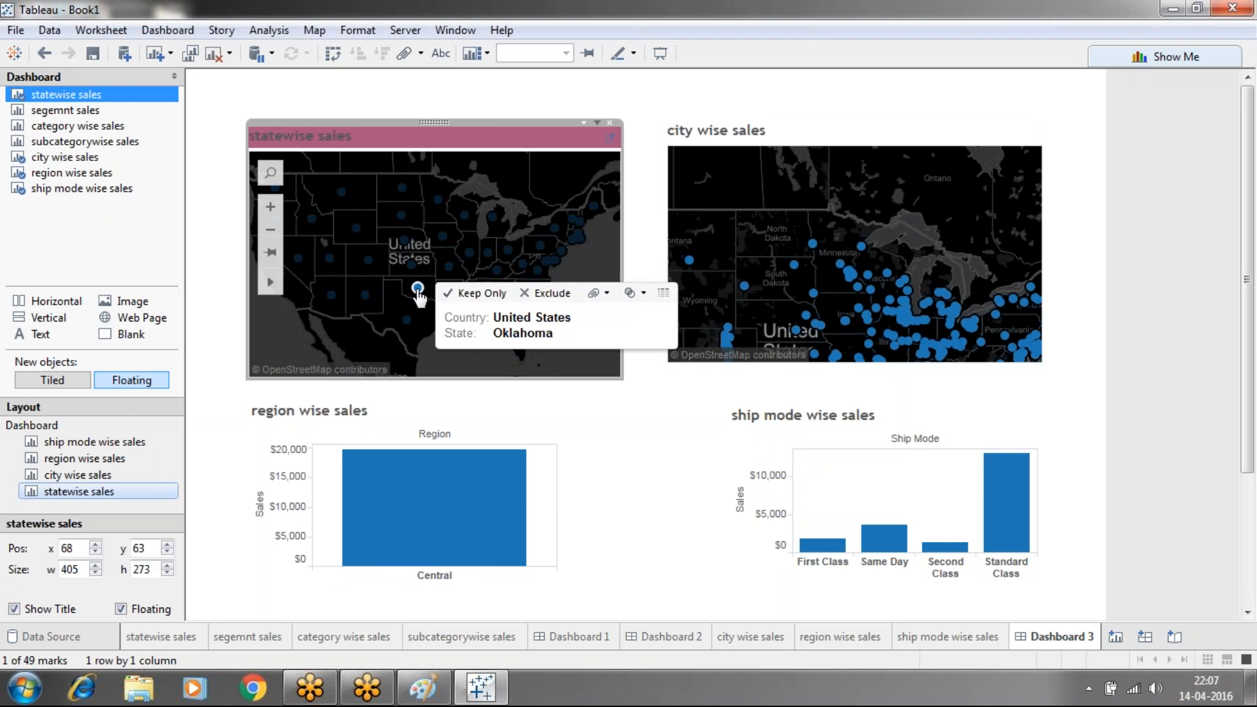
pyautogui.click(365, 296)
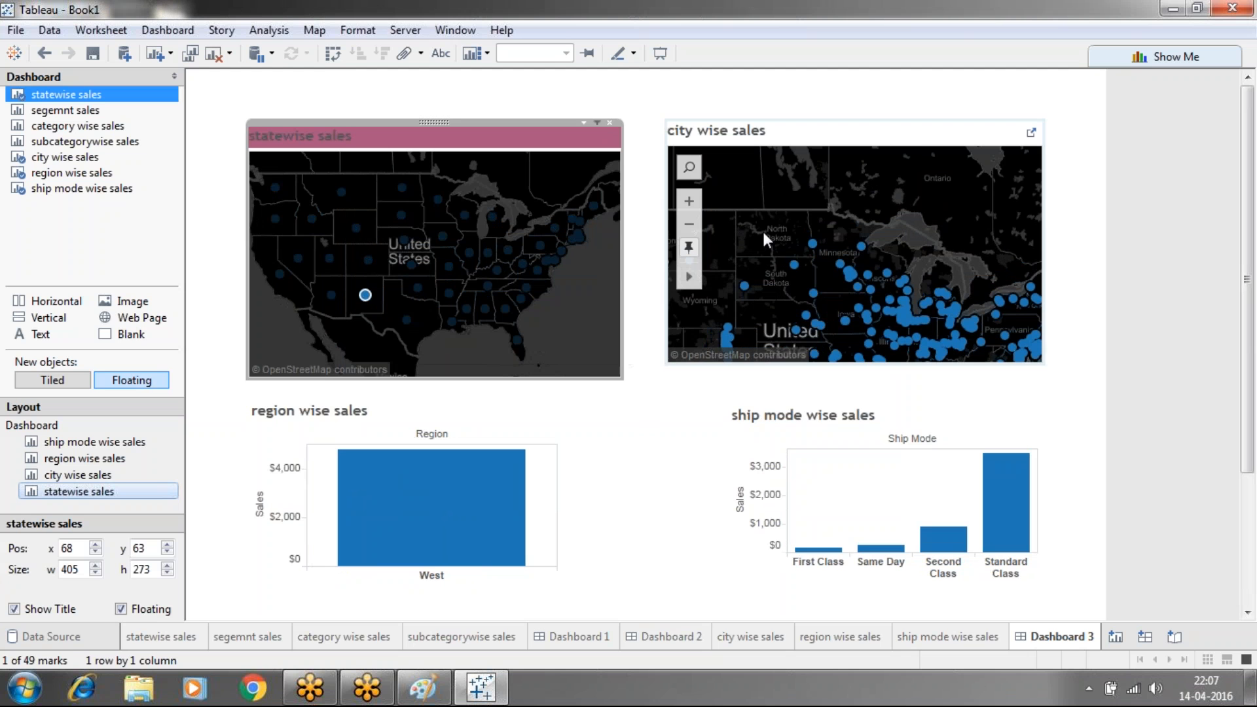
# Test the city map filter (Aberdeen, Rapid City, Sioux Falls, Green Bay, Des Moines), then pick Maryland
pyautogui.click(794, 263)
pyautogui.click(795, 264)
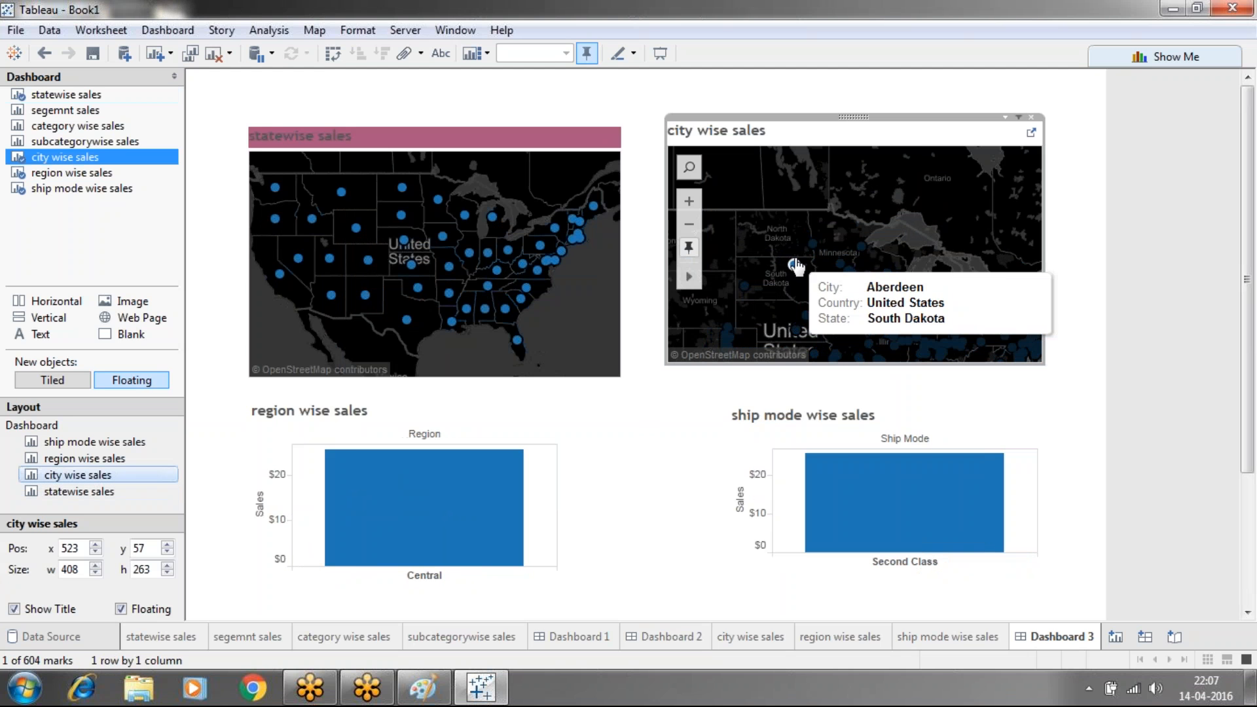
pyautogui.click(744, 288)
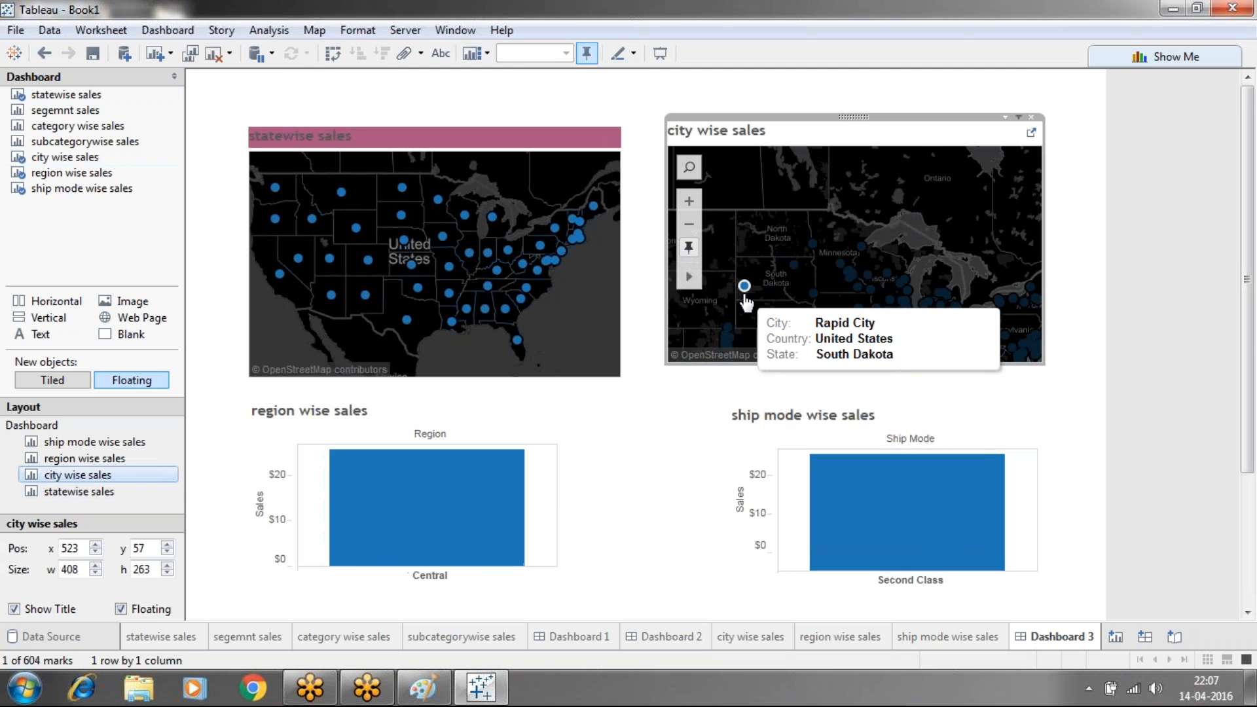
pyautogui.click(811, 244)
pyautogui.click(811, 294)
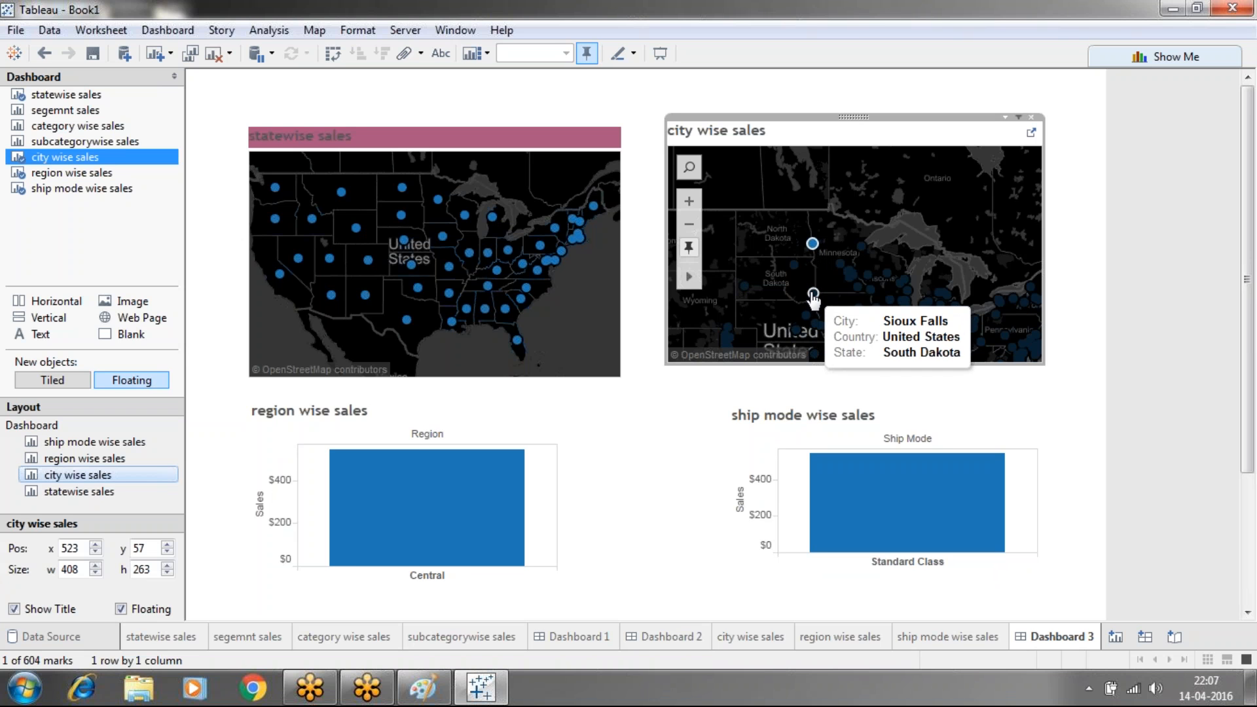
pyautogui.click(904, 279)
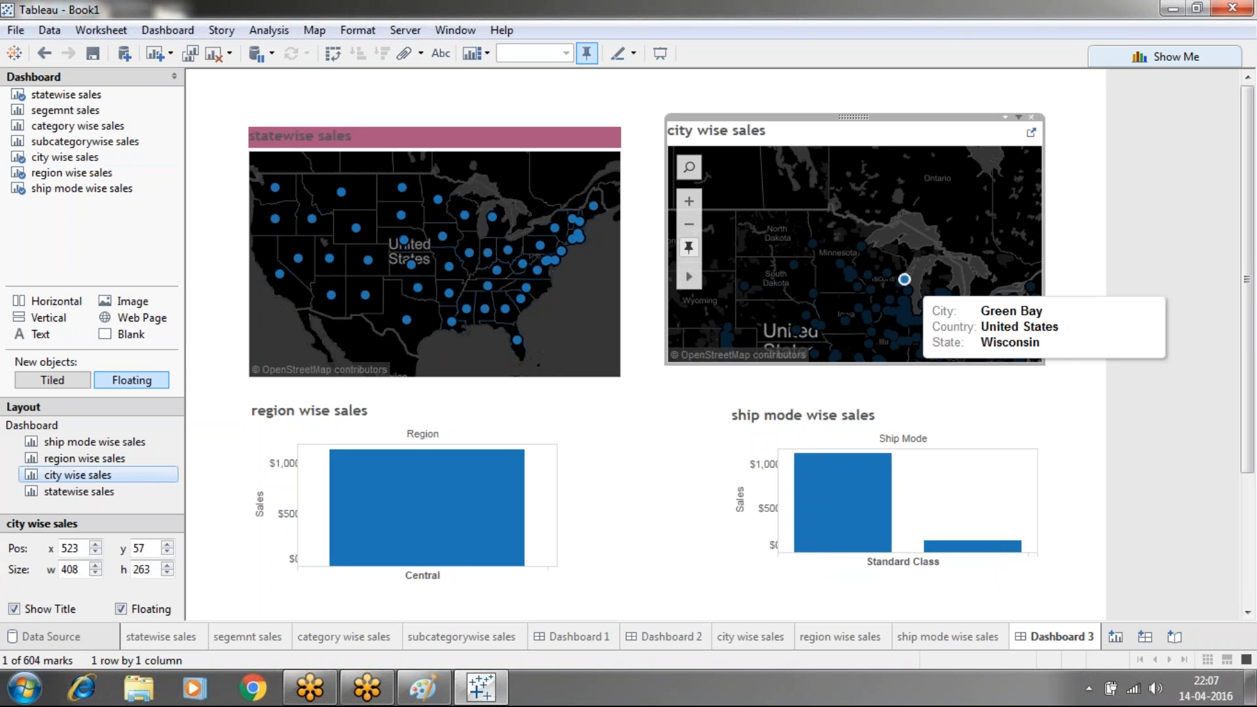
pyautogui.click(876, 309)
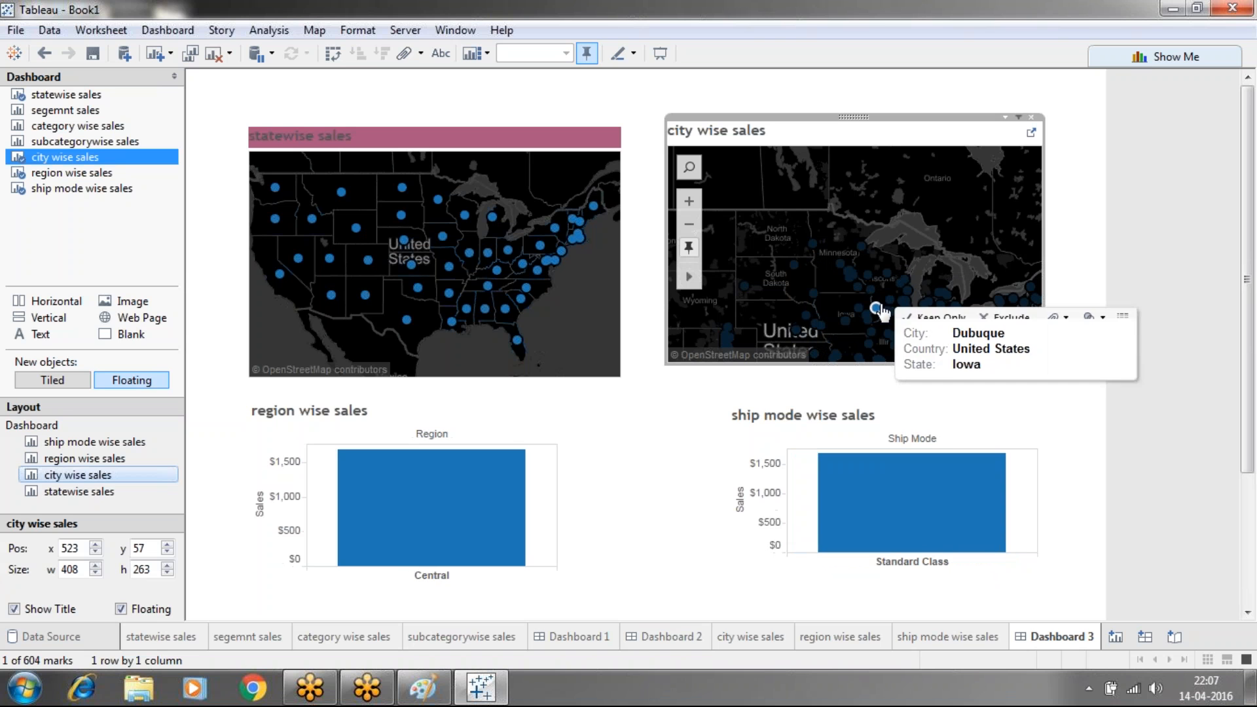
pyautogui.click(845, 320)
pyautogui.click(847, 283)
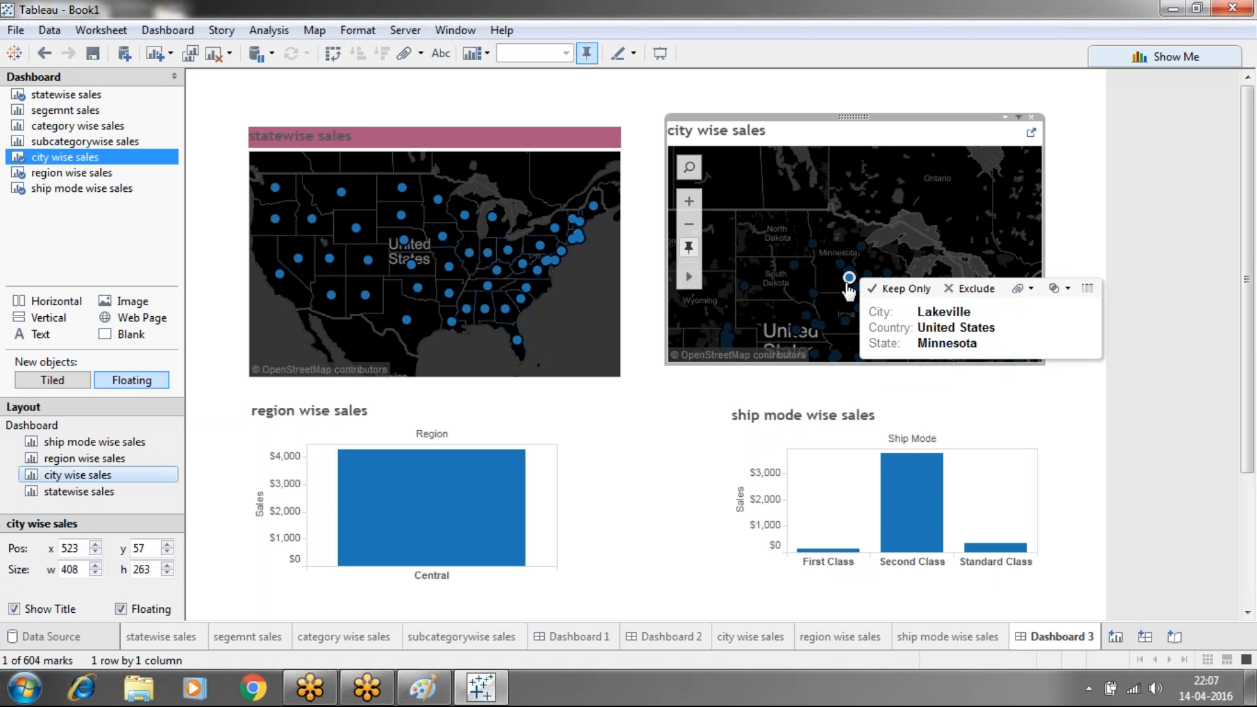
pyautogui.click(811, 259)
pyautogui.click(795, 270)
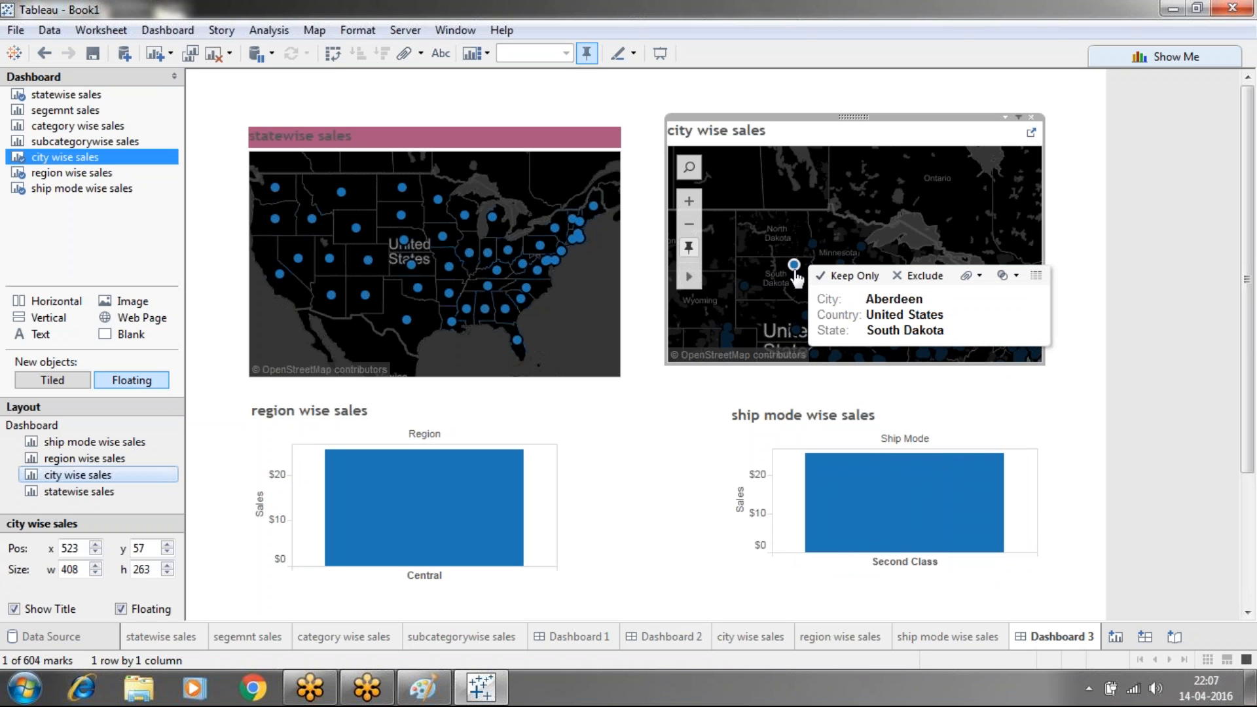
pyautogui.click(547, 261)
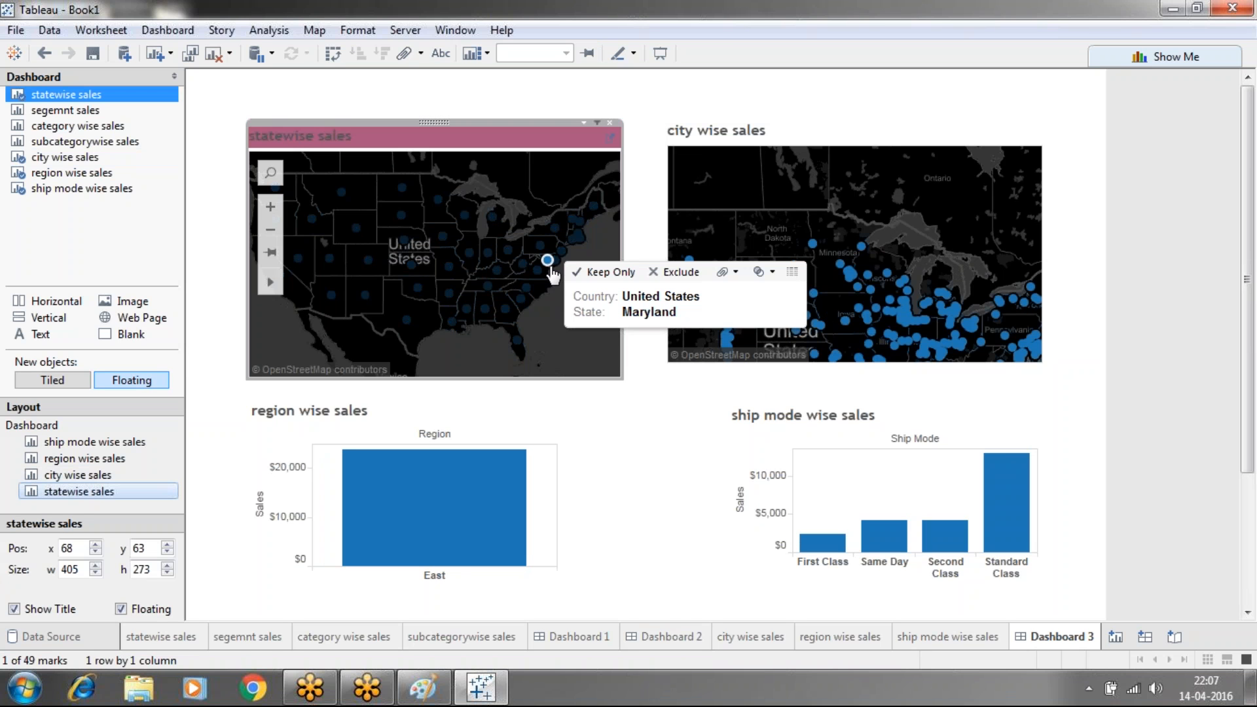
pyautogui.click(572, 473)
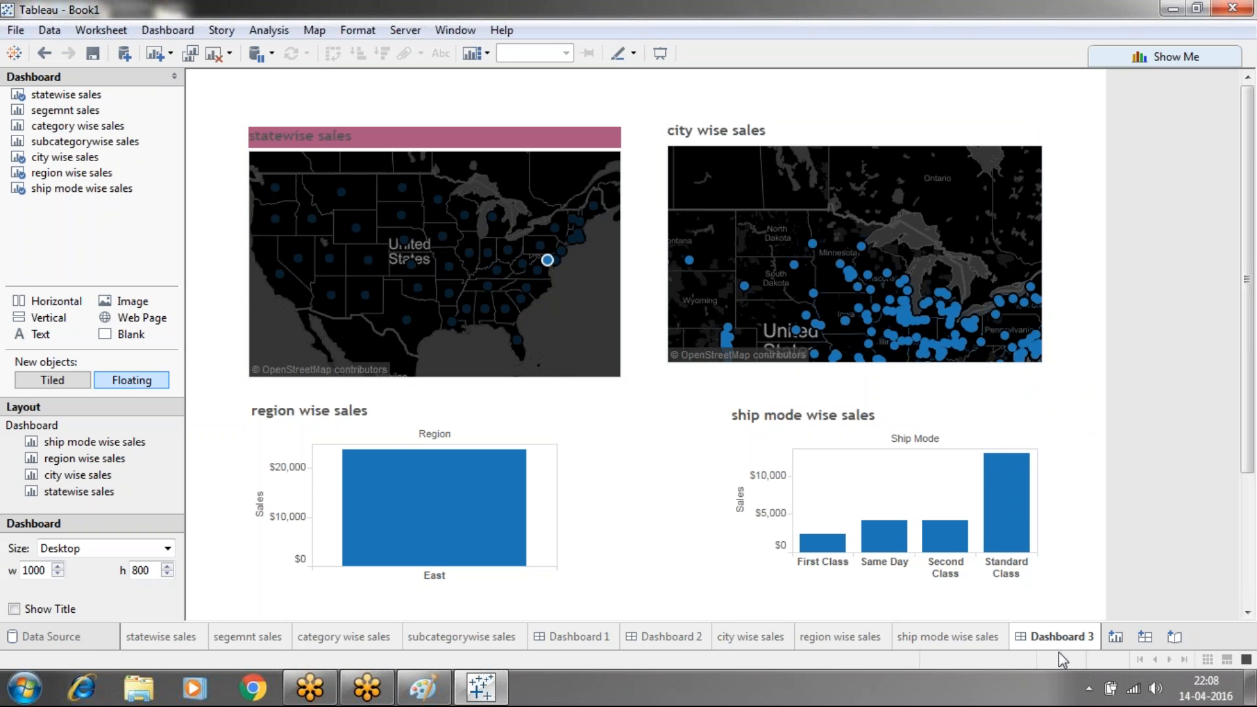
# Rename the Dashboard 1 sheet to 'detail dashbaord', correcting a typo along the way
pyautogui.click(580, 638)
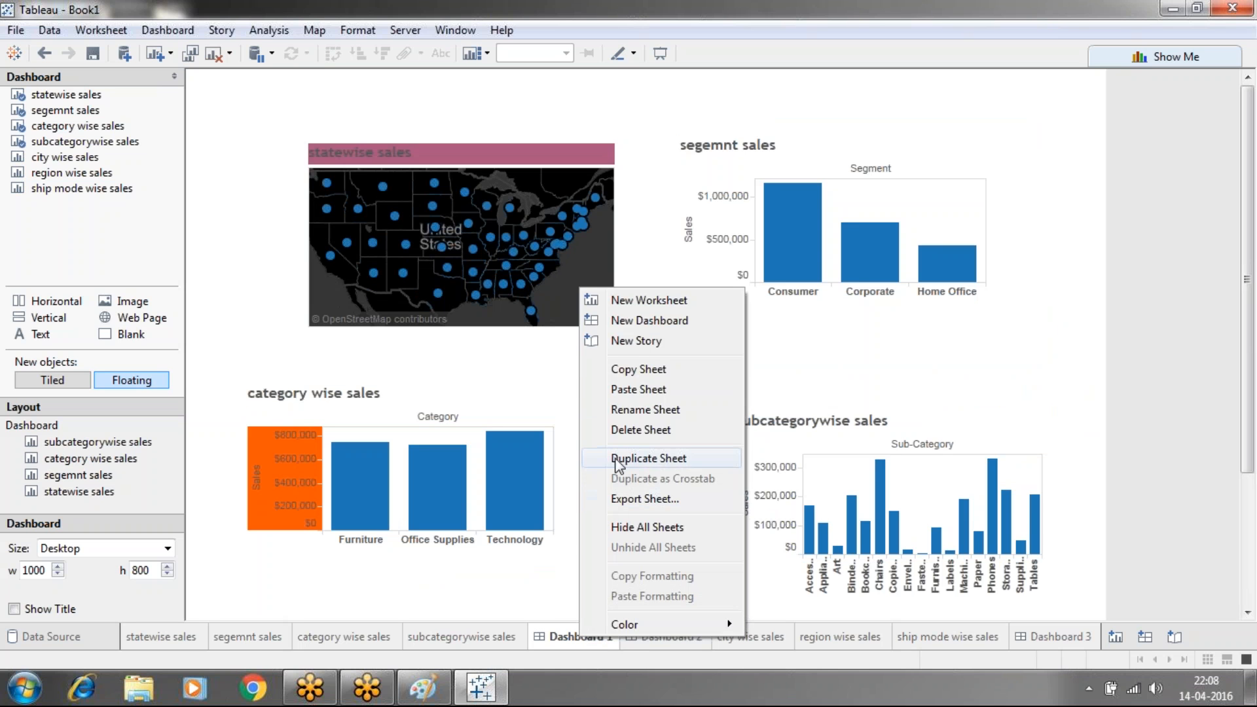
pyautogui.click(613, 411)
pyautogui.write('de')
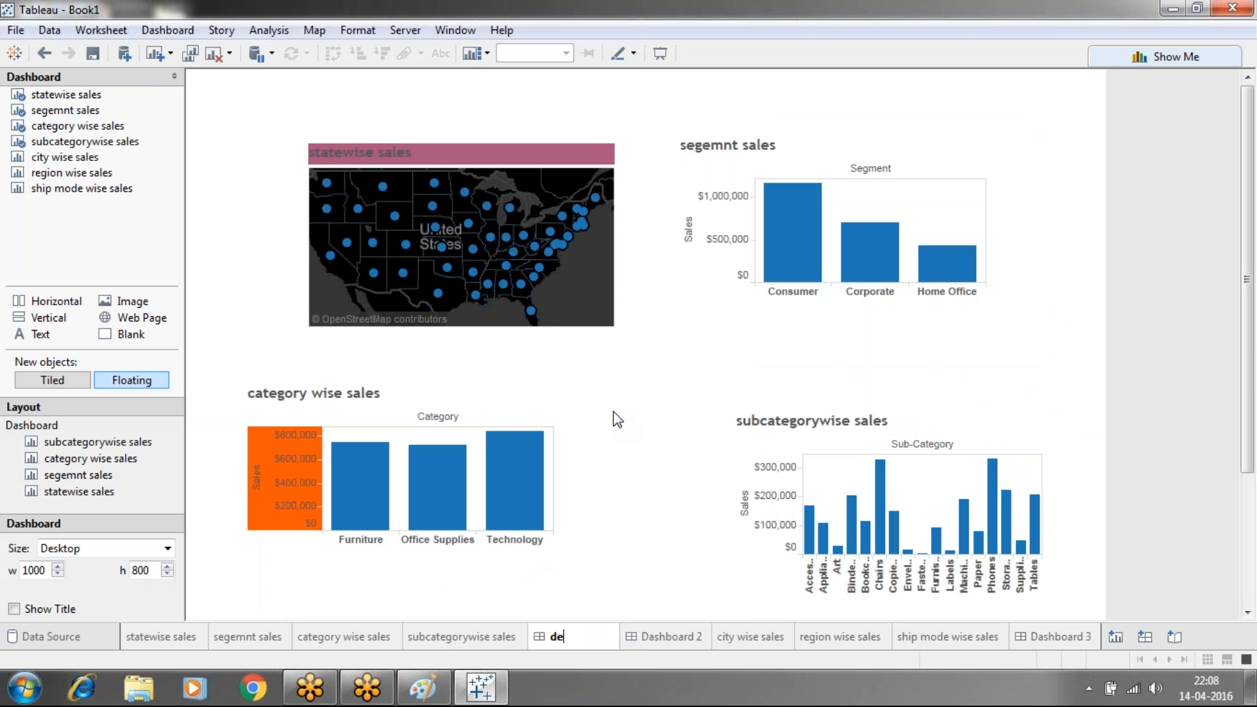
pyautogui.write('tail dashbaord')
pyautogui.press('Return')
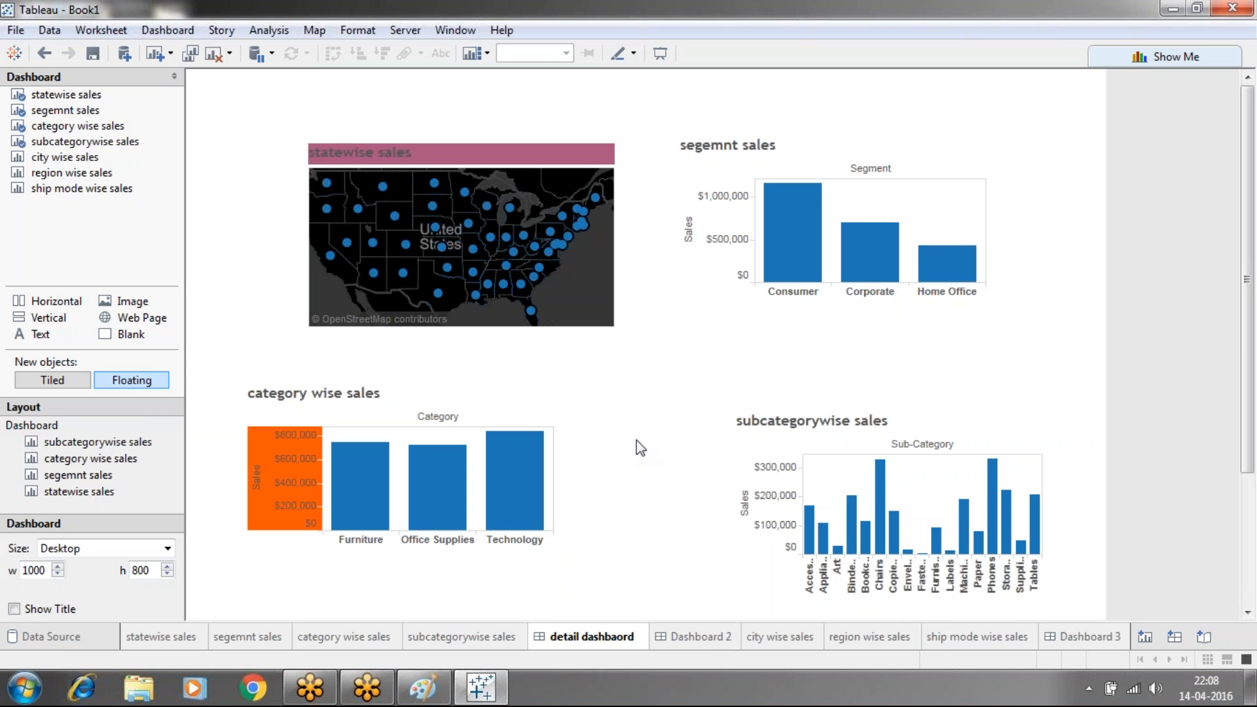
# View the empty Dashboard 2, close its sheet menu unchanged, then go to Dashboard 3
pyautogui.click(713, 635)
pyautogui.rightClick(713, 633)
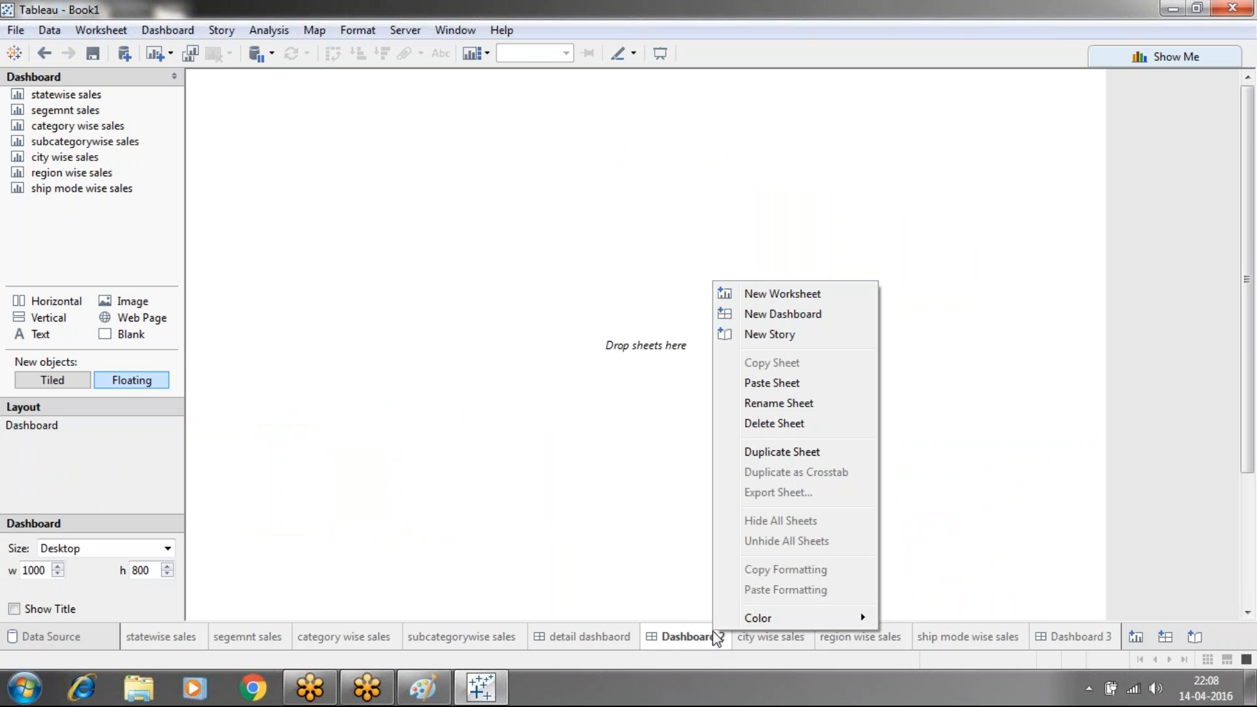
pyautogui.click(660, 618)
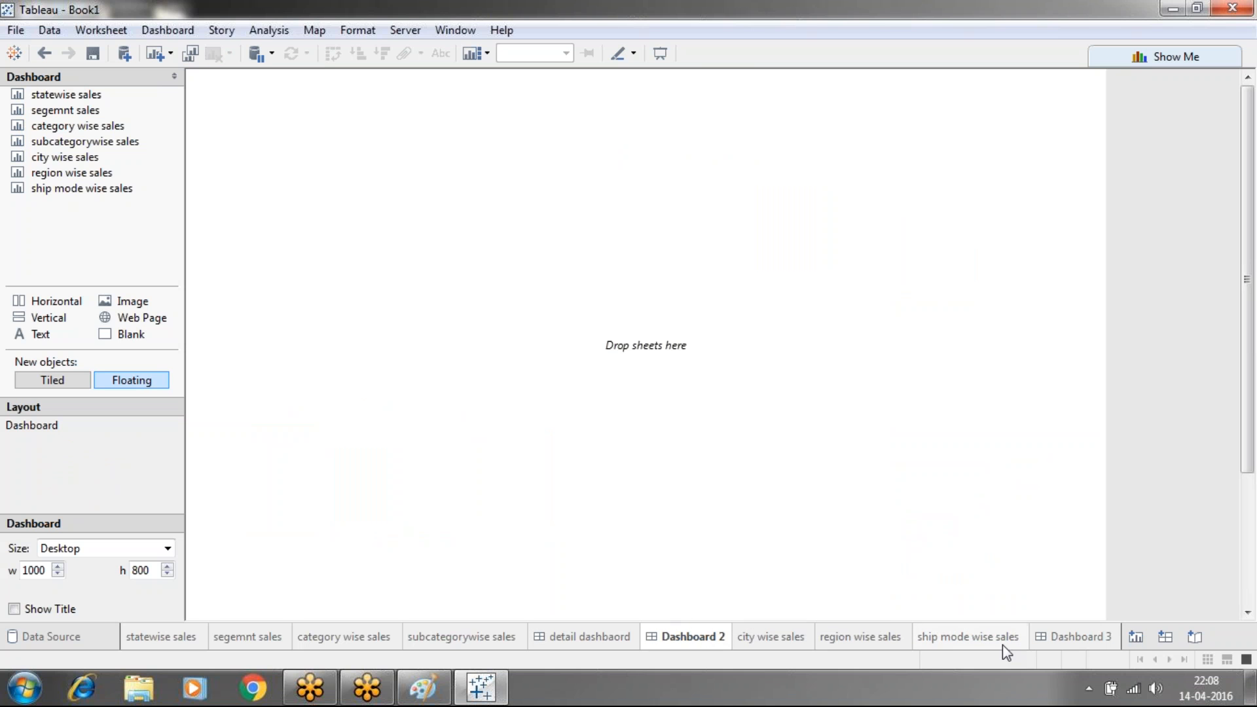
pyautogui.click(1060, 641)
# Rename the Dashboard 3 sheet to 'master detail dashbaird', then bring up Chrome
pyautogui.rightClick(1061, 640)
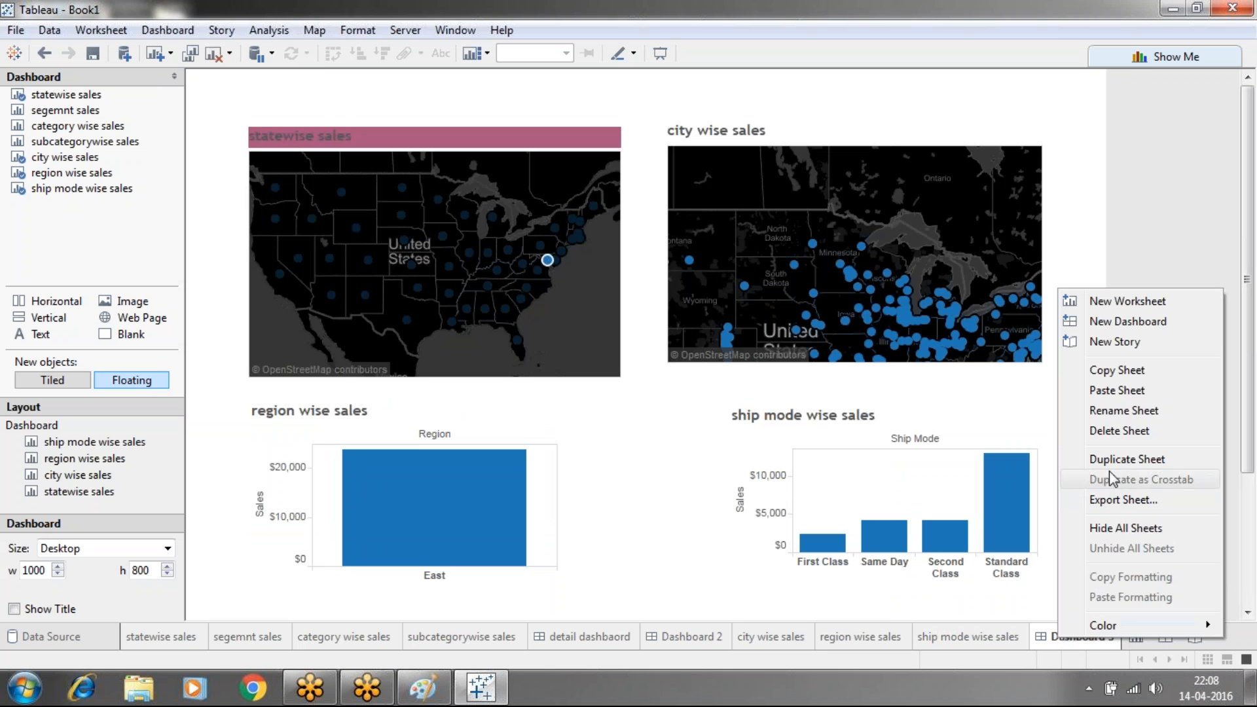
pyautogui.click(1099, 411)
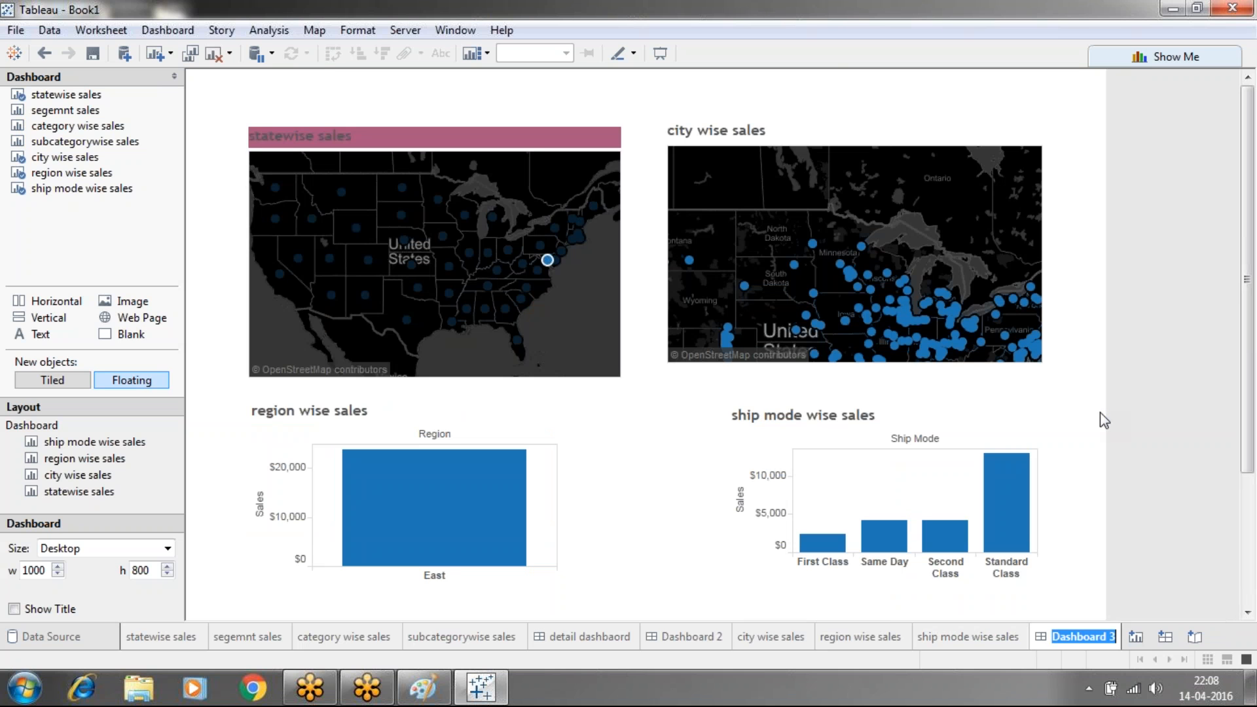
pyautogui.write('maste')
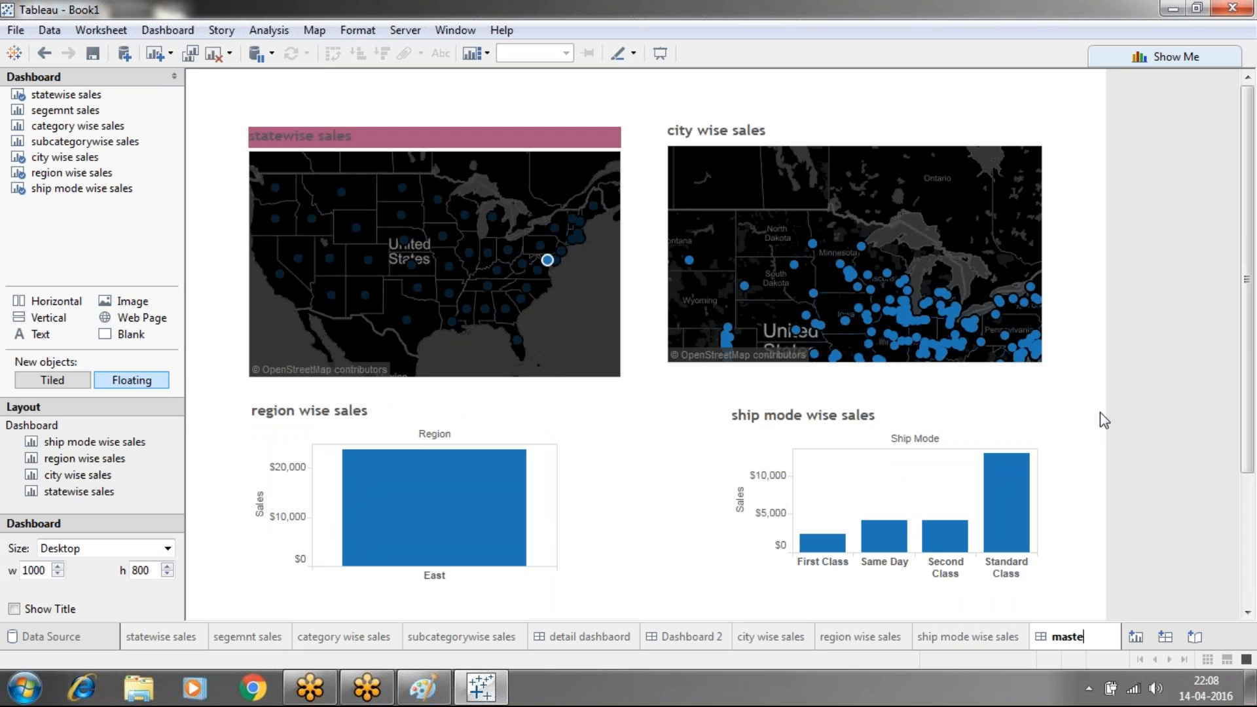
pyautogui.write('r detail')
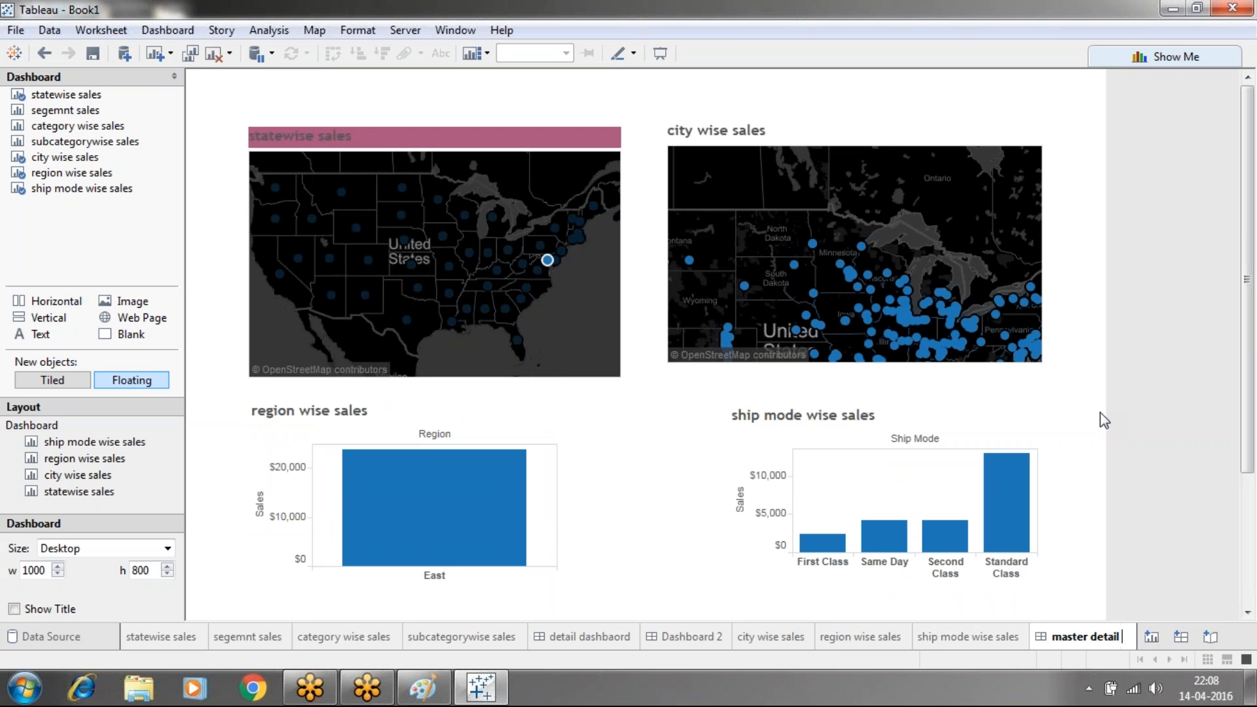
pyautogui.write(' dashbaird')
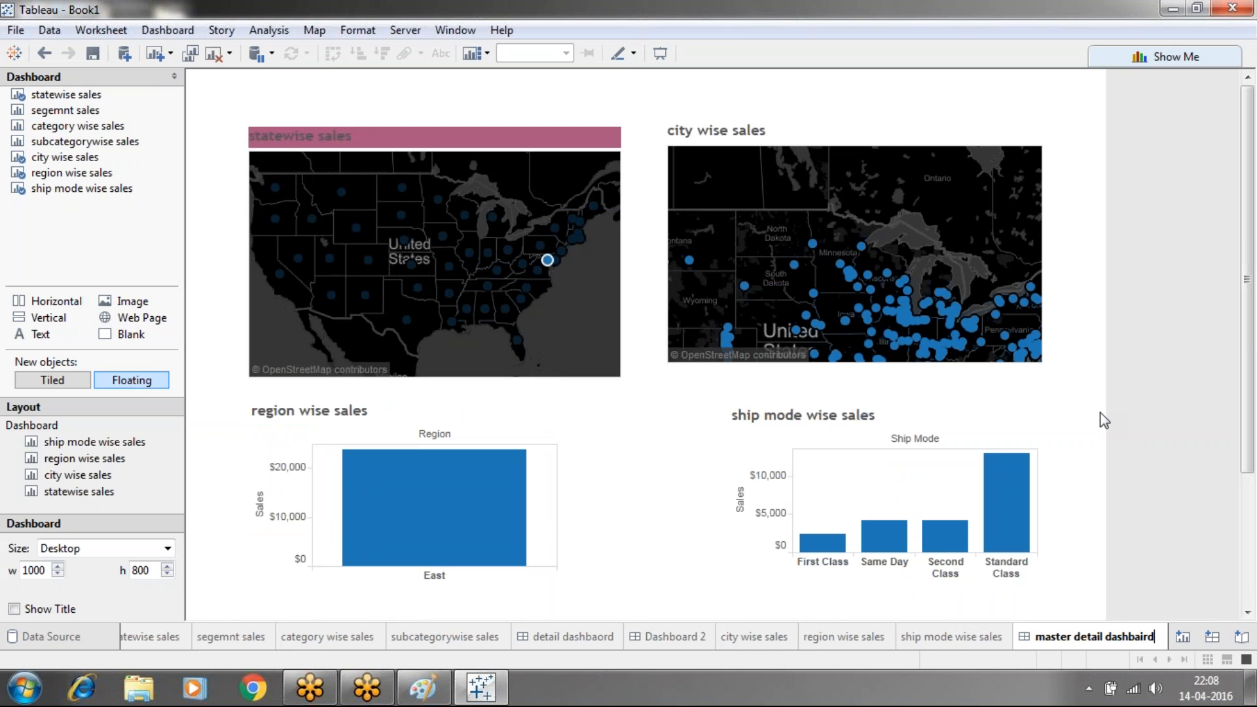
pyautogui.press('Return')
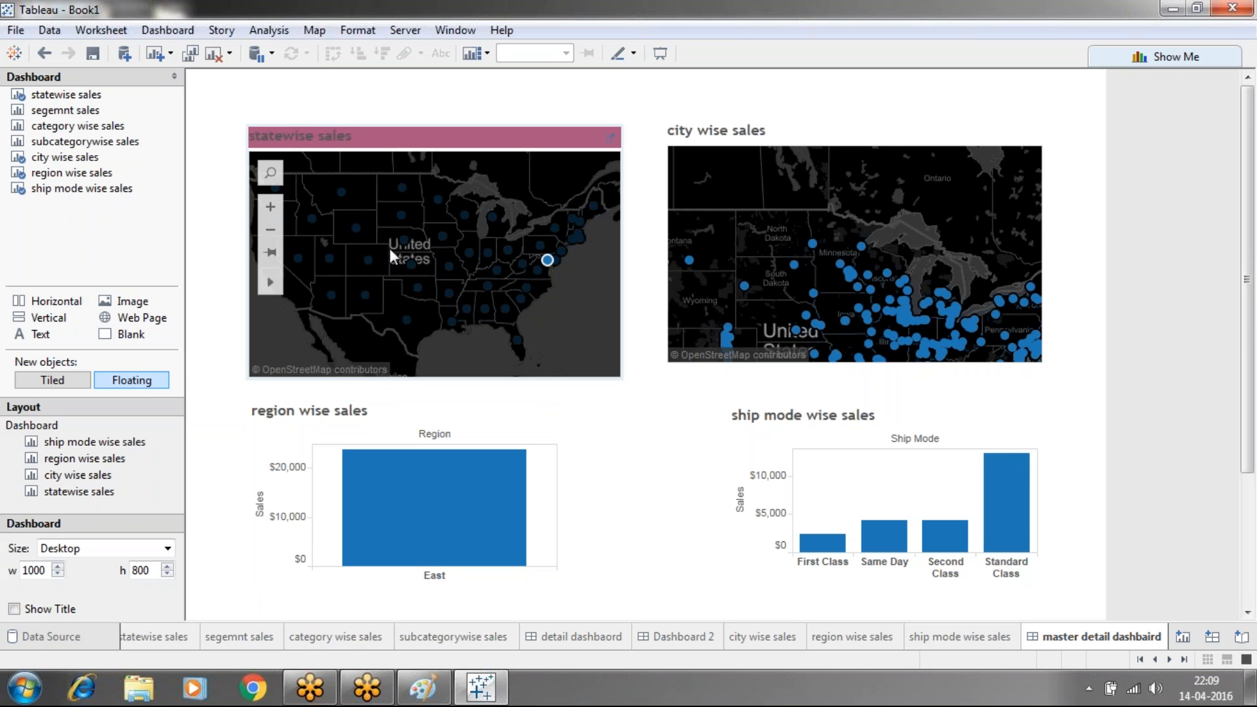
pyautogui.click(252, 687)
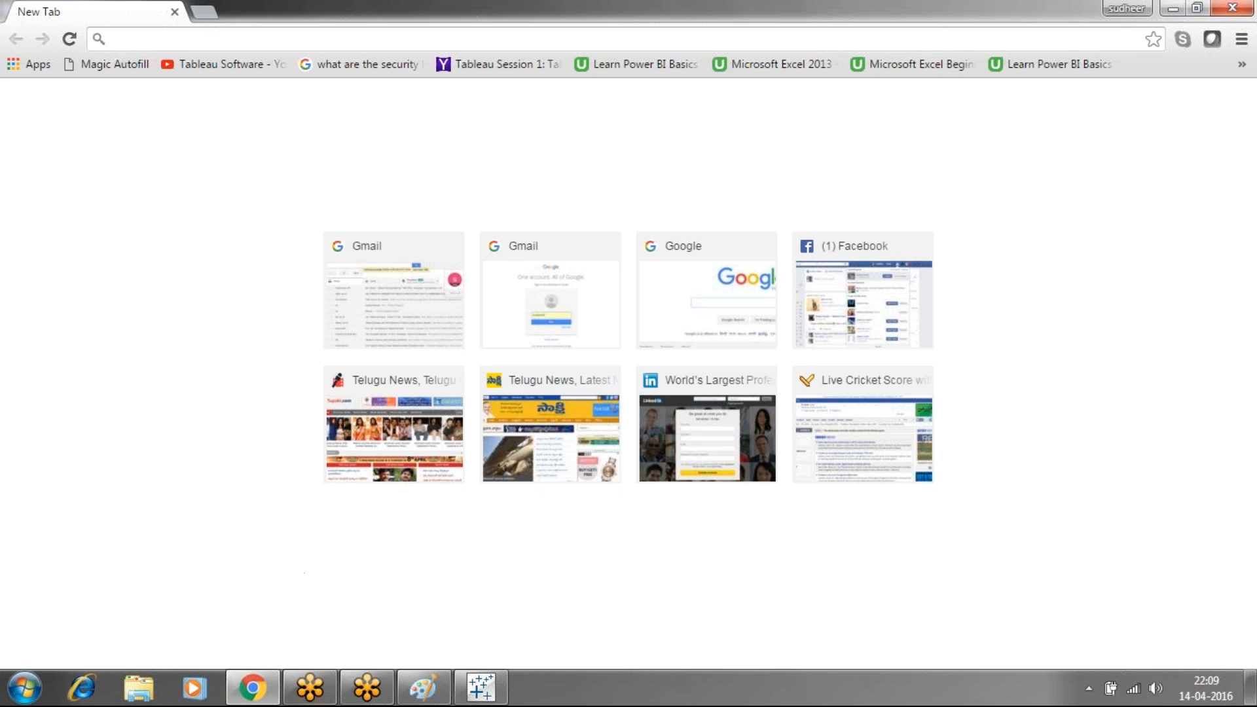
# Open Gmail and sign in with the account e-mail and password
pyautogui.click(538, 338)
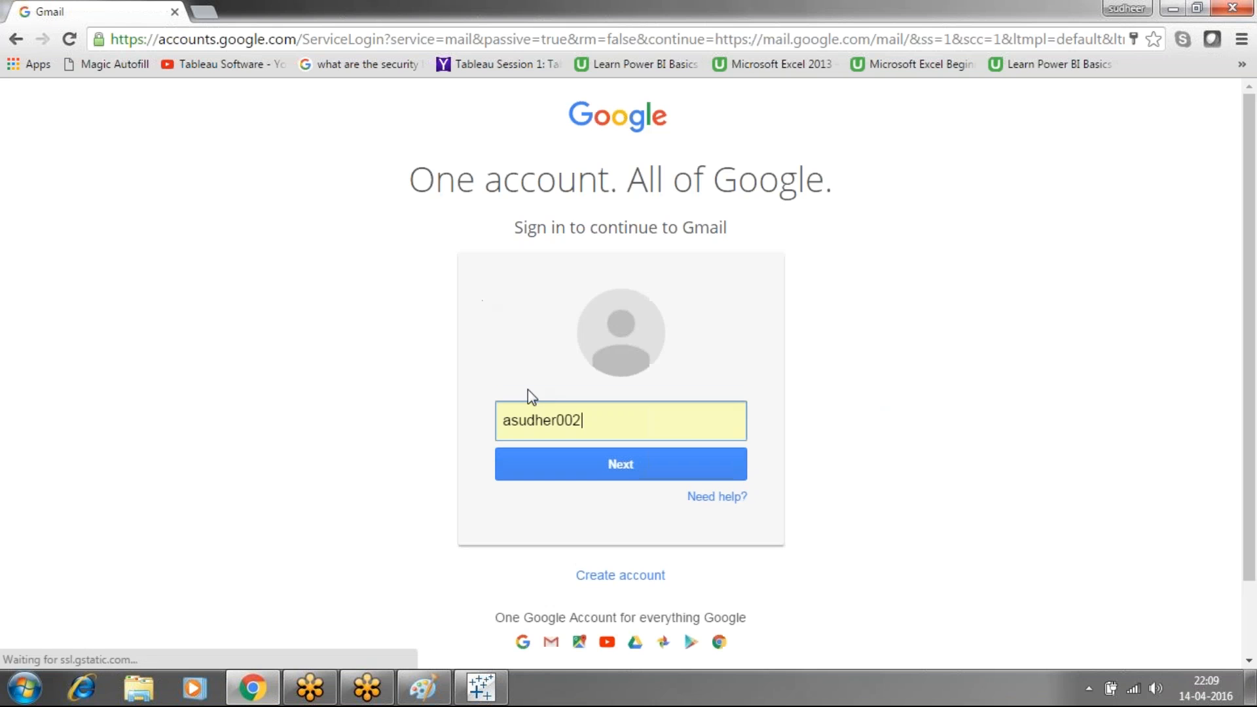
pyautogui.press('BackSpace')
pyautogui.press('BackSpace')
pyautogui.press('BackSpace')
pyautogui.press('BackSpace')
pyautogui.press('BackSpace')
pyautogui.press('BackSpace')
pyautogui.press('BackSpace')
pyautogui.press('BackSpace')
pyautogui.press('BackSpace')
pyautogui.press('BackSpace')
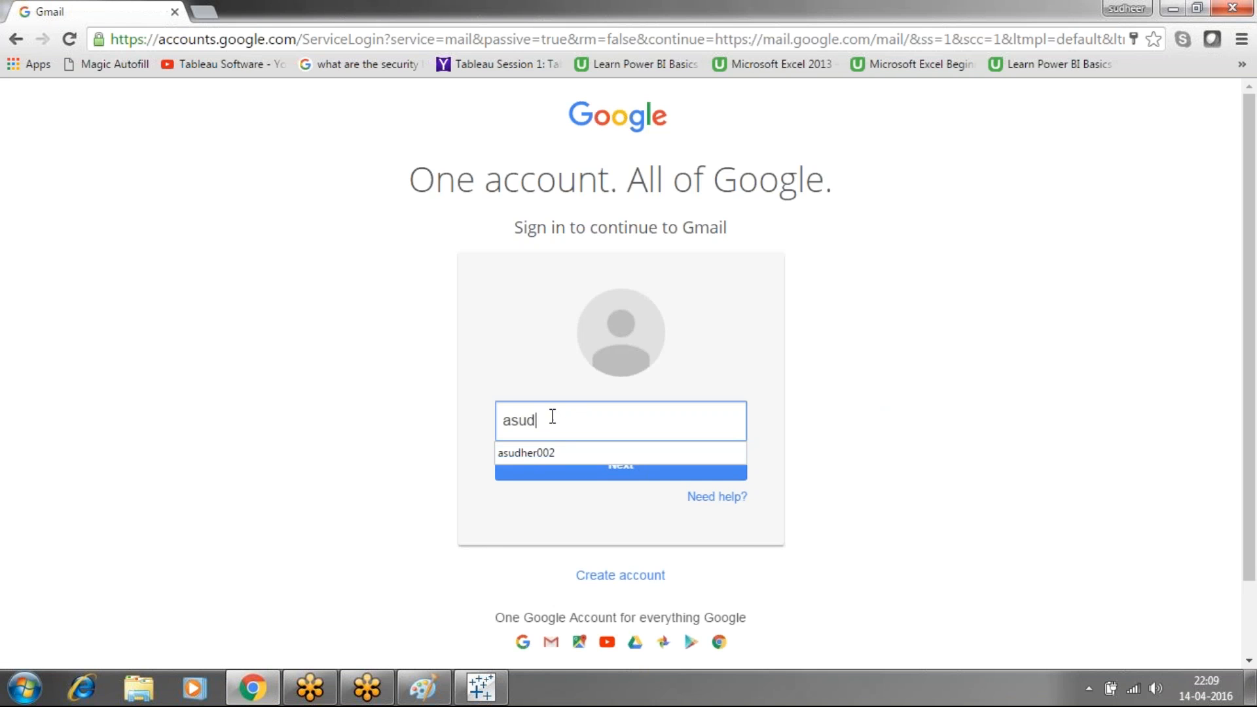
pyautogui.press('Down')
pyautogui.press('Return')
pyautogui.press('Return')
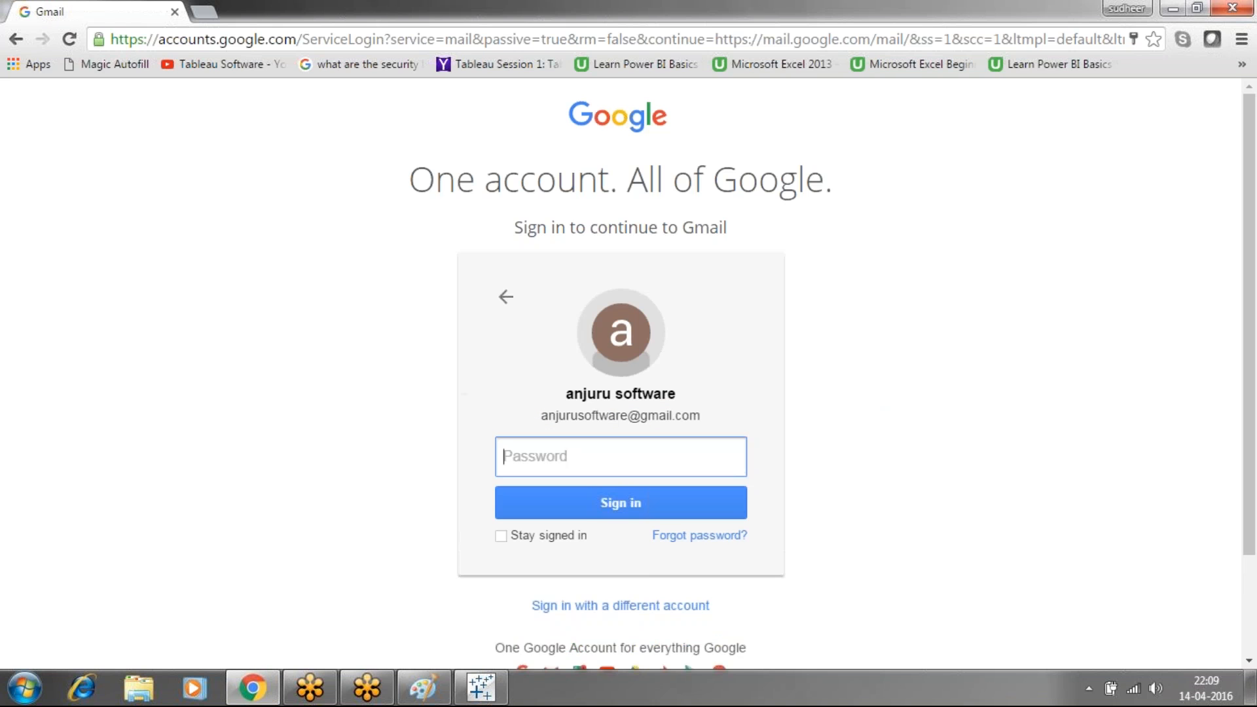
pyautogui.write('•••••••••••')
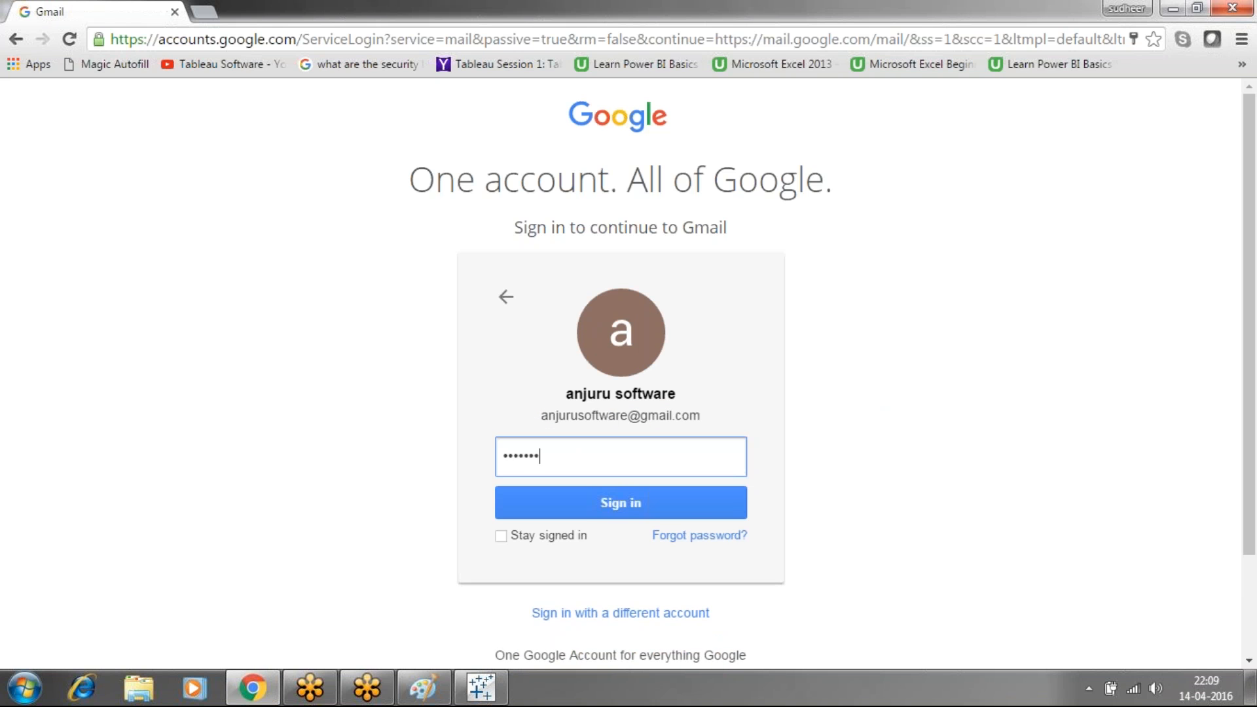
pyautogui.press('Return')
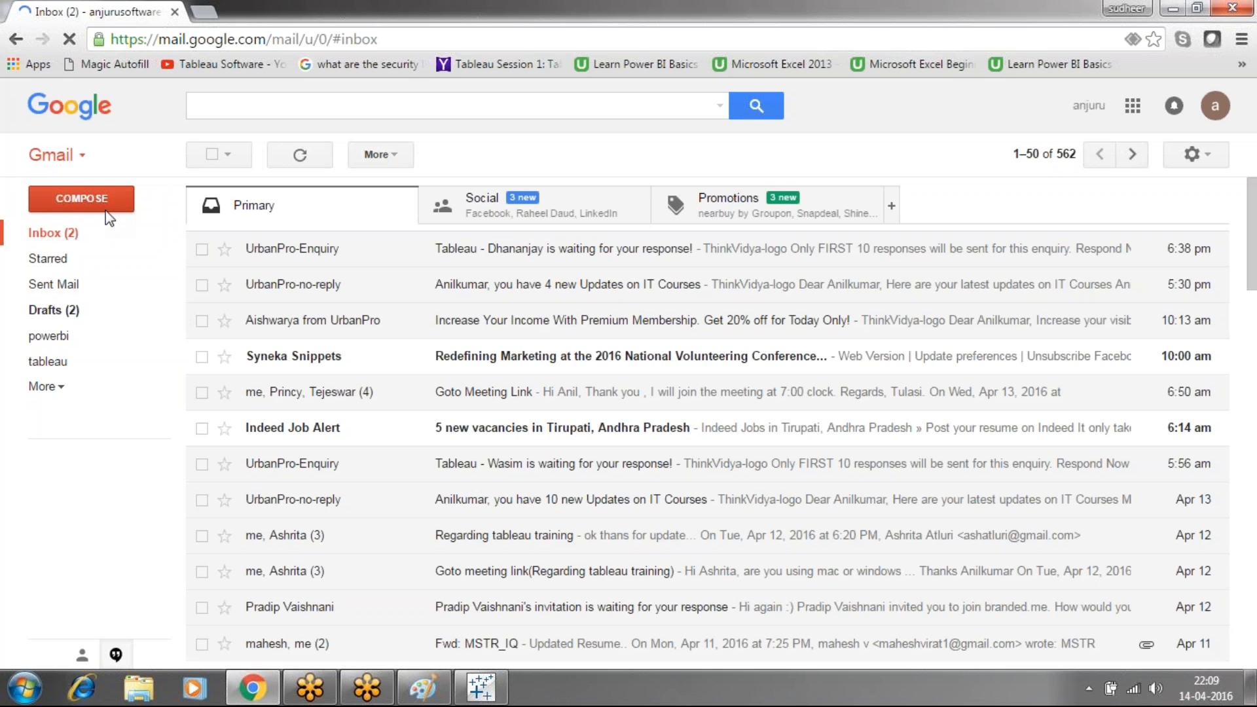
# Compose a new message to a suggested contact with the subject 'yesterday notes'
pyautogui.click(95, 208)
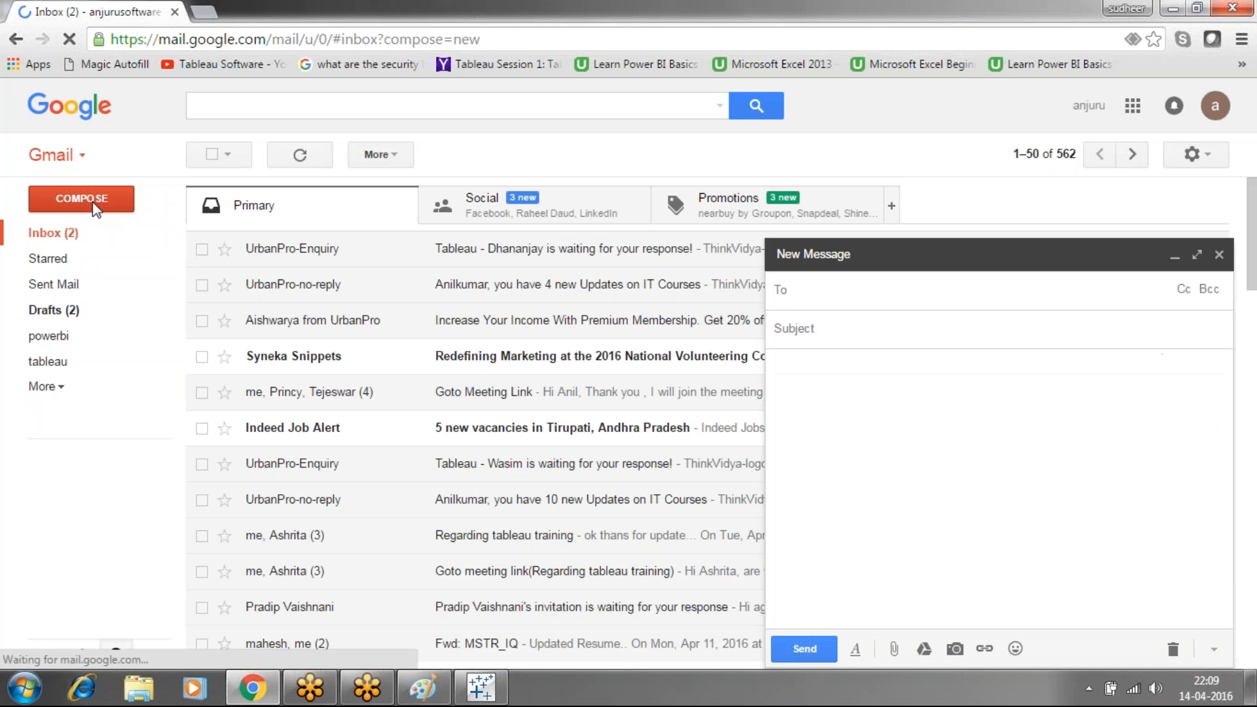
pyautogui.write('v')
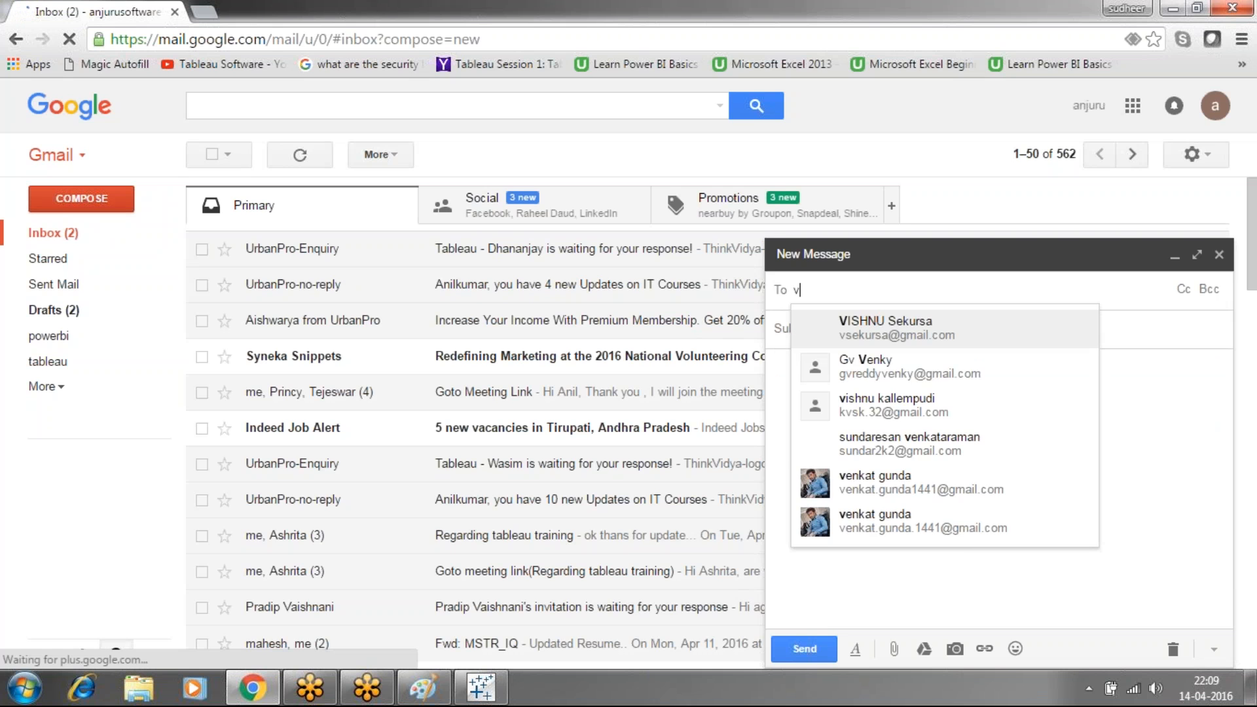
pyautogui.write('i')
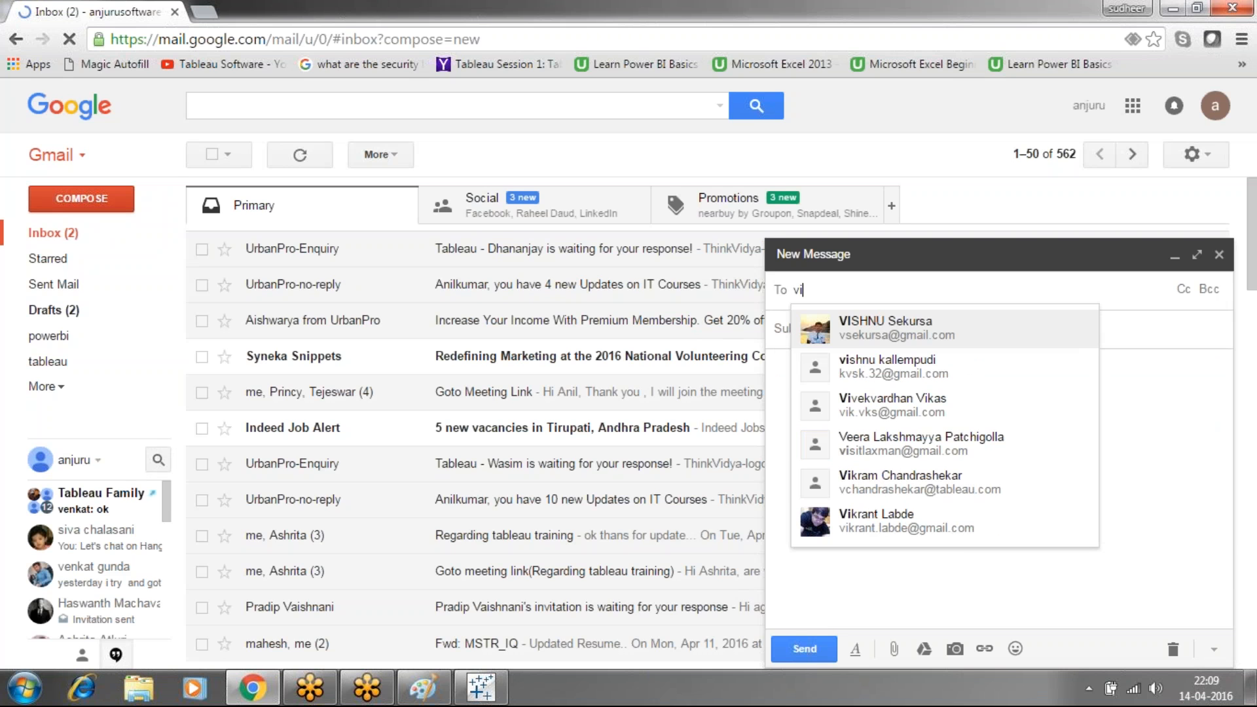
pyautogui.click(852, 368)
pyautogui.click(828, 344)
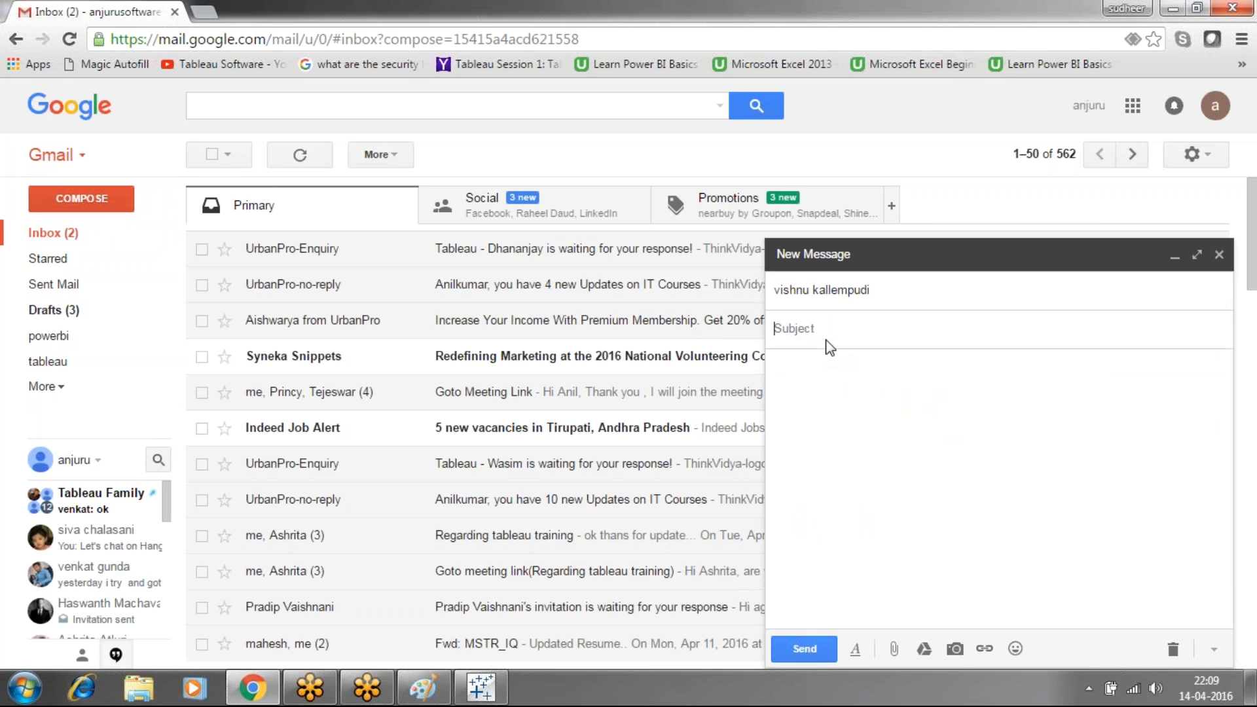
pyautogui.write('yesterday ')
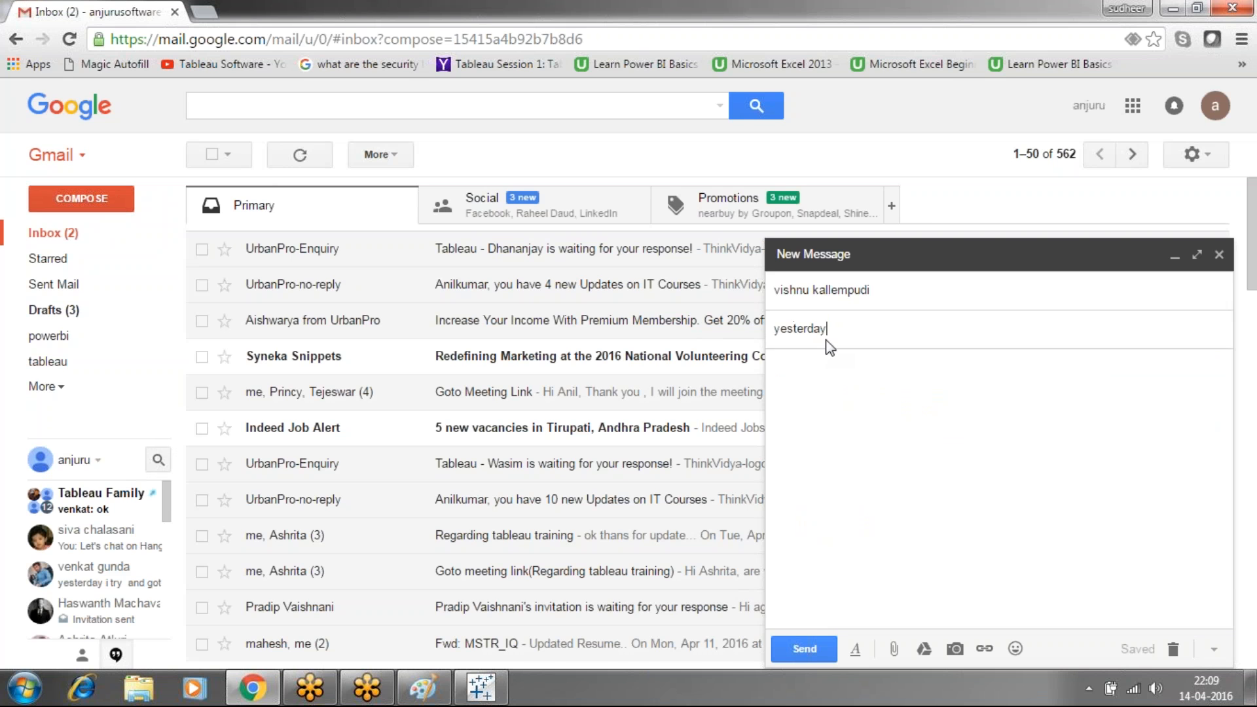
pyautogui.write('notes')
# Attach Desktop > online videos > datawarehousing concets to the message, then return to Tableau
pyautogui.click(894, 650)
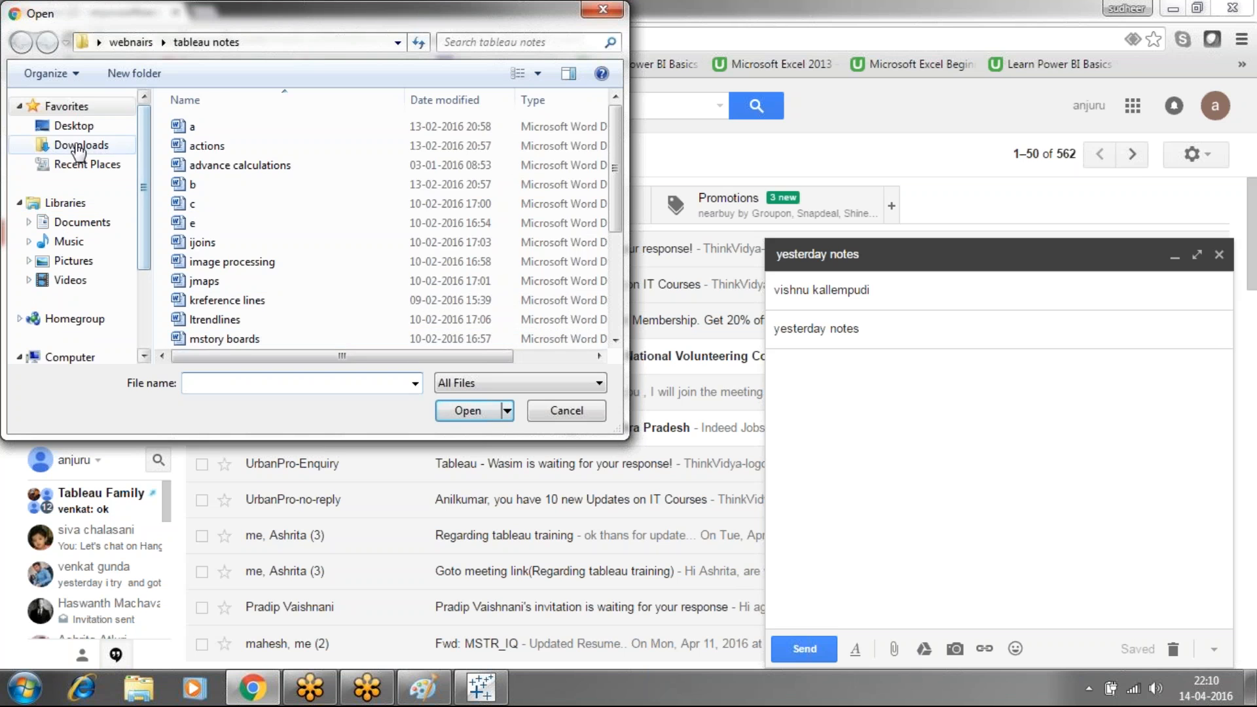
pyautogui.click(73, 131)
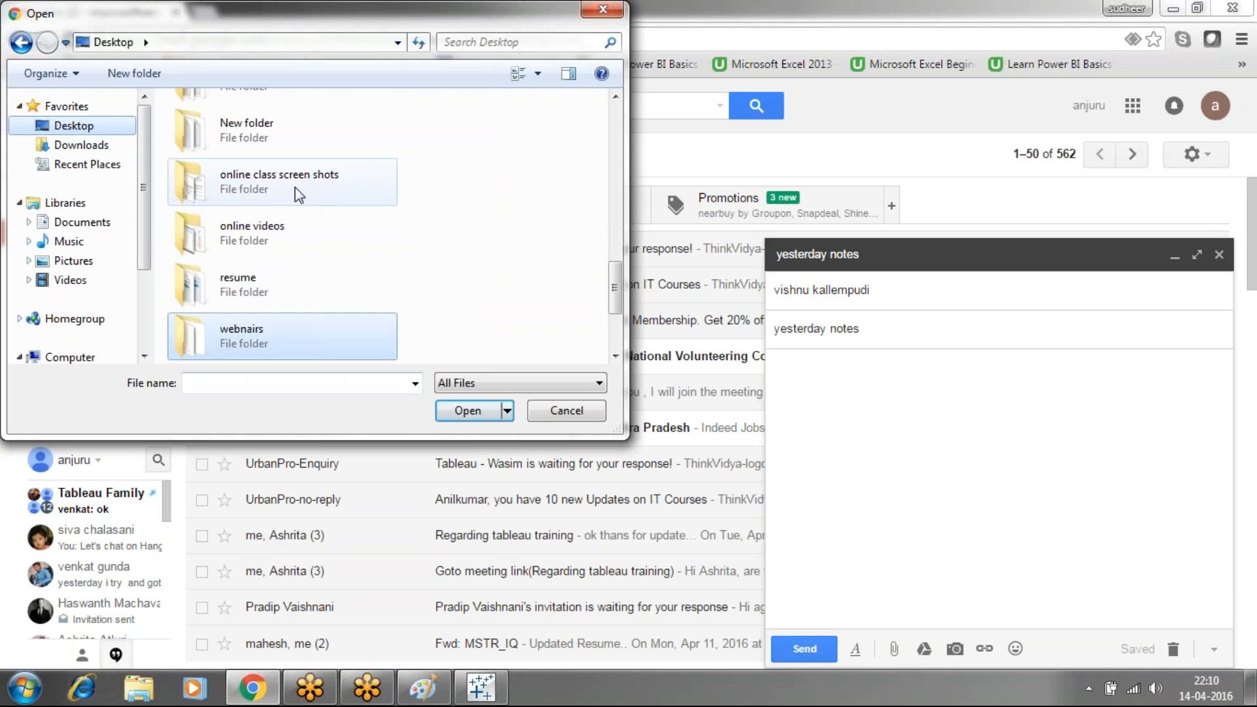
pyautogui.doubleClick(272, 230)
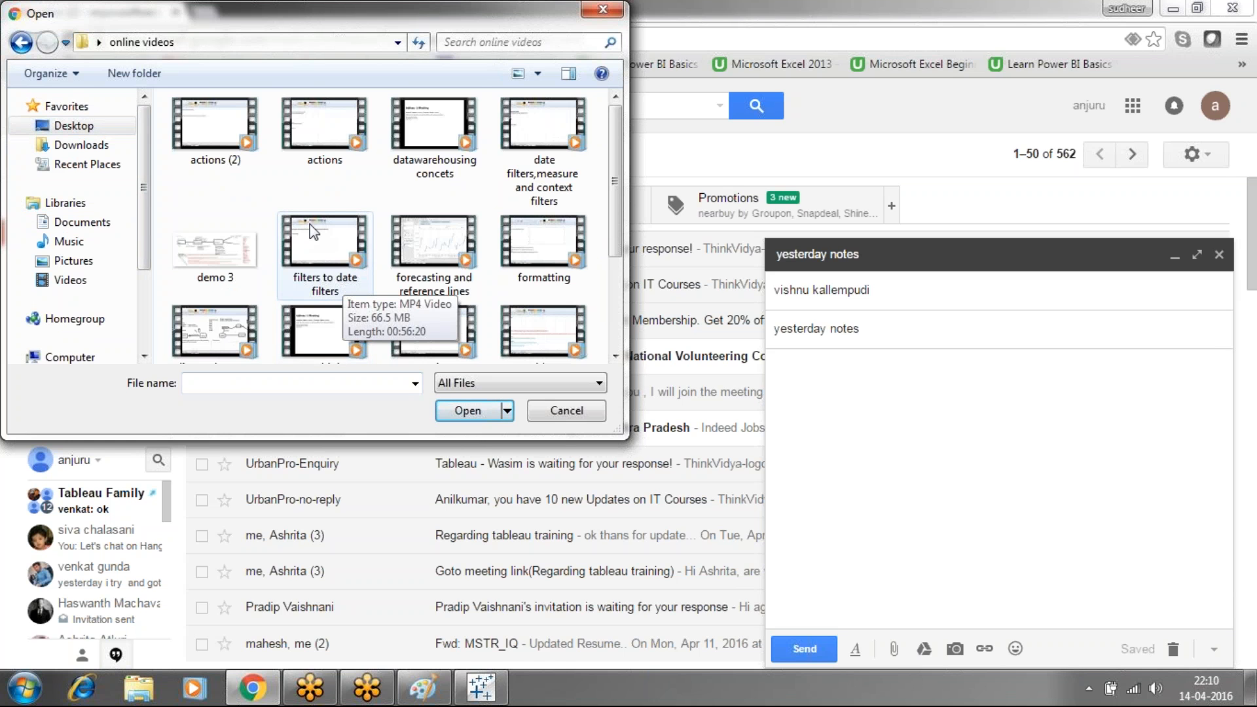
pyautogui.click(417, 151)
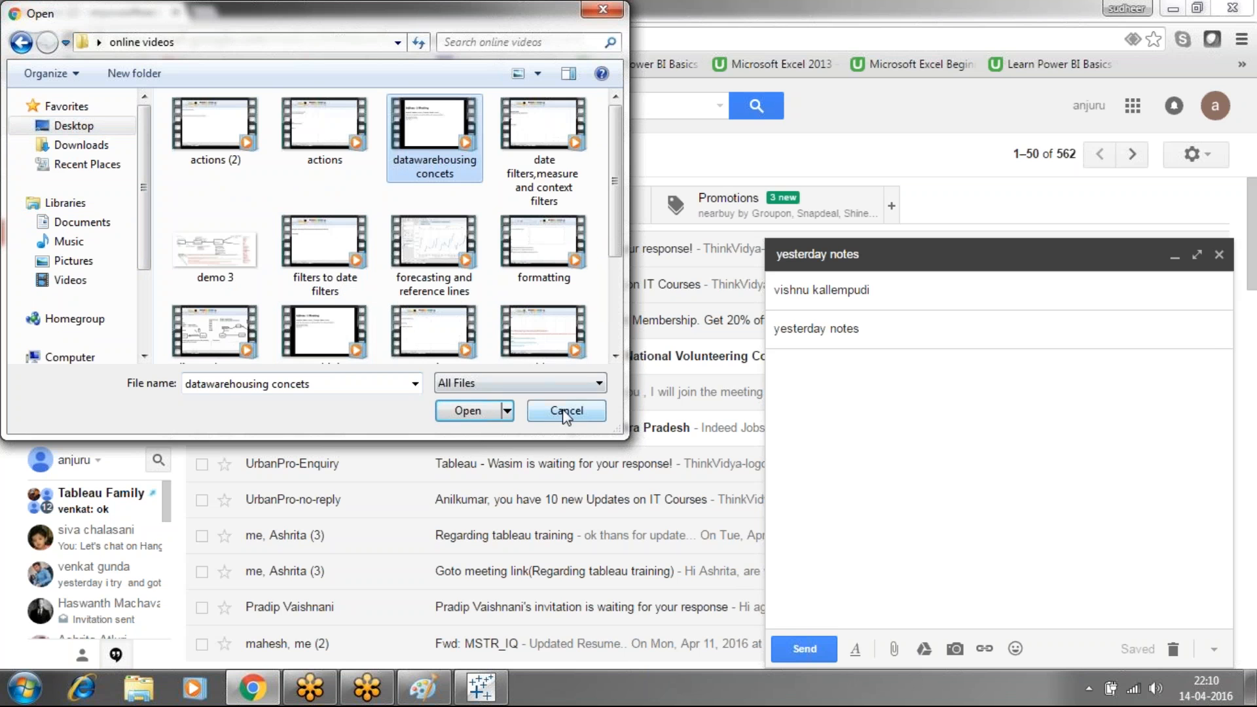
pyautogui.click(477, 414)
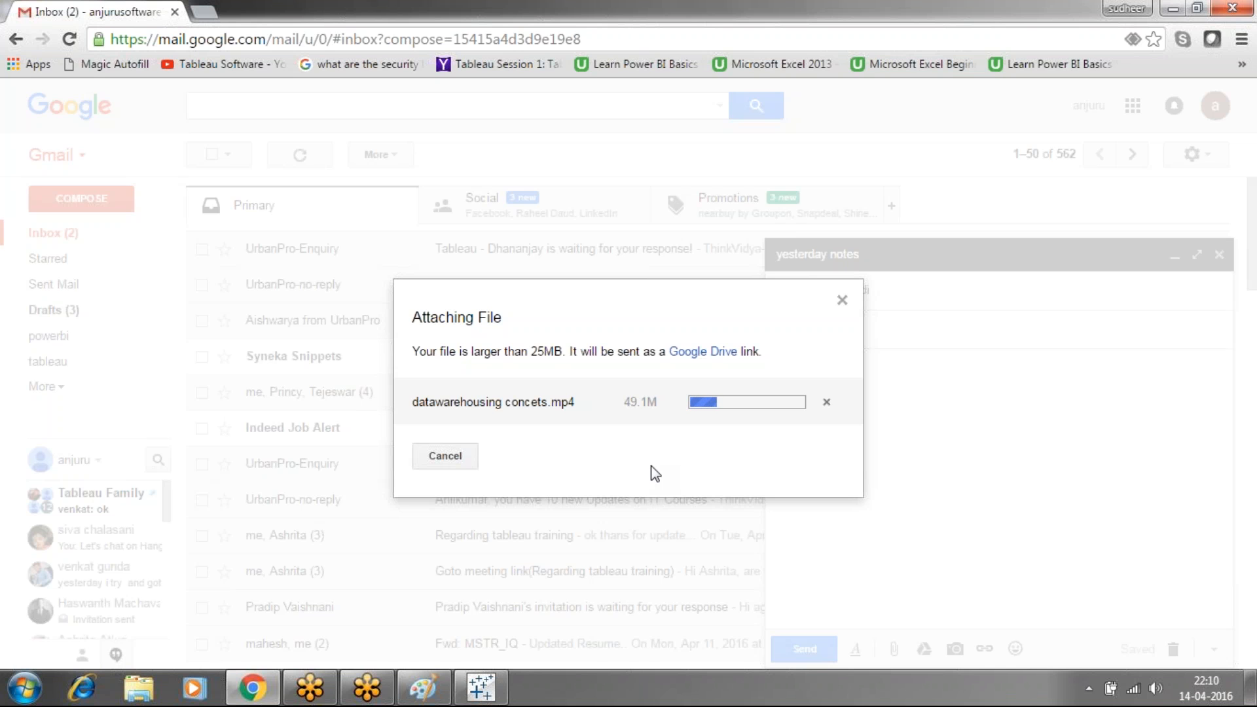
pyautogui.click(488, 692)
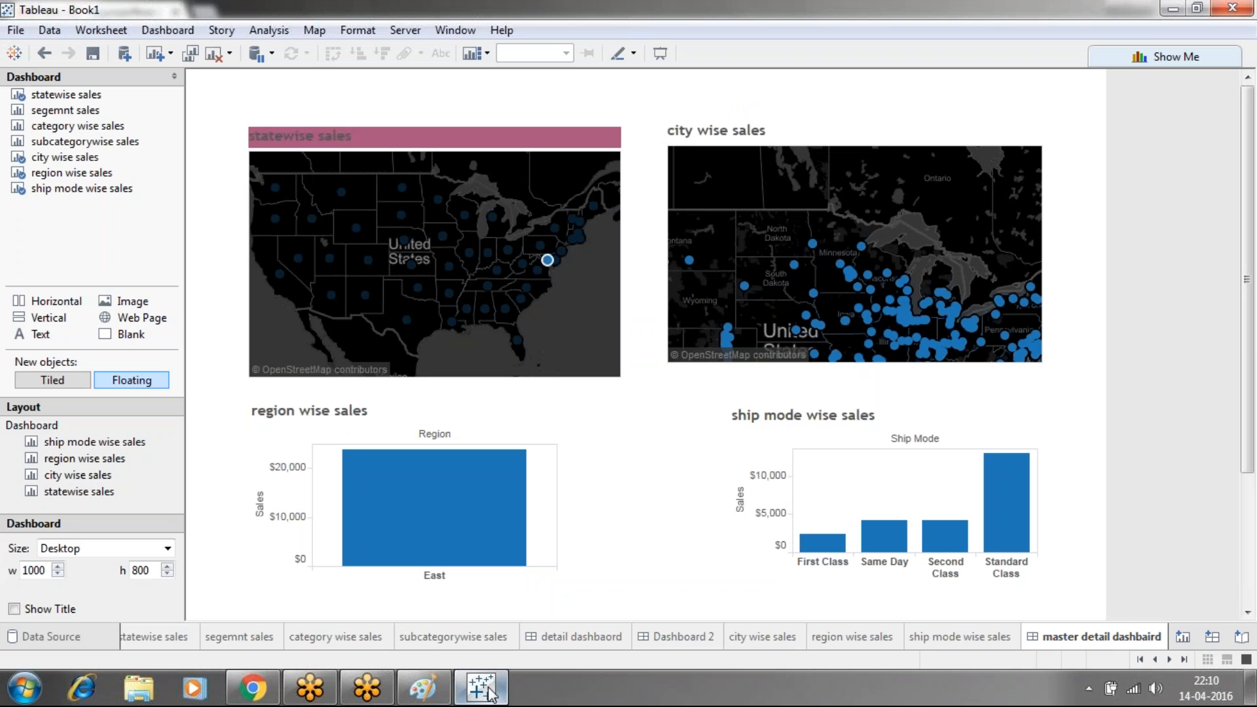
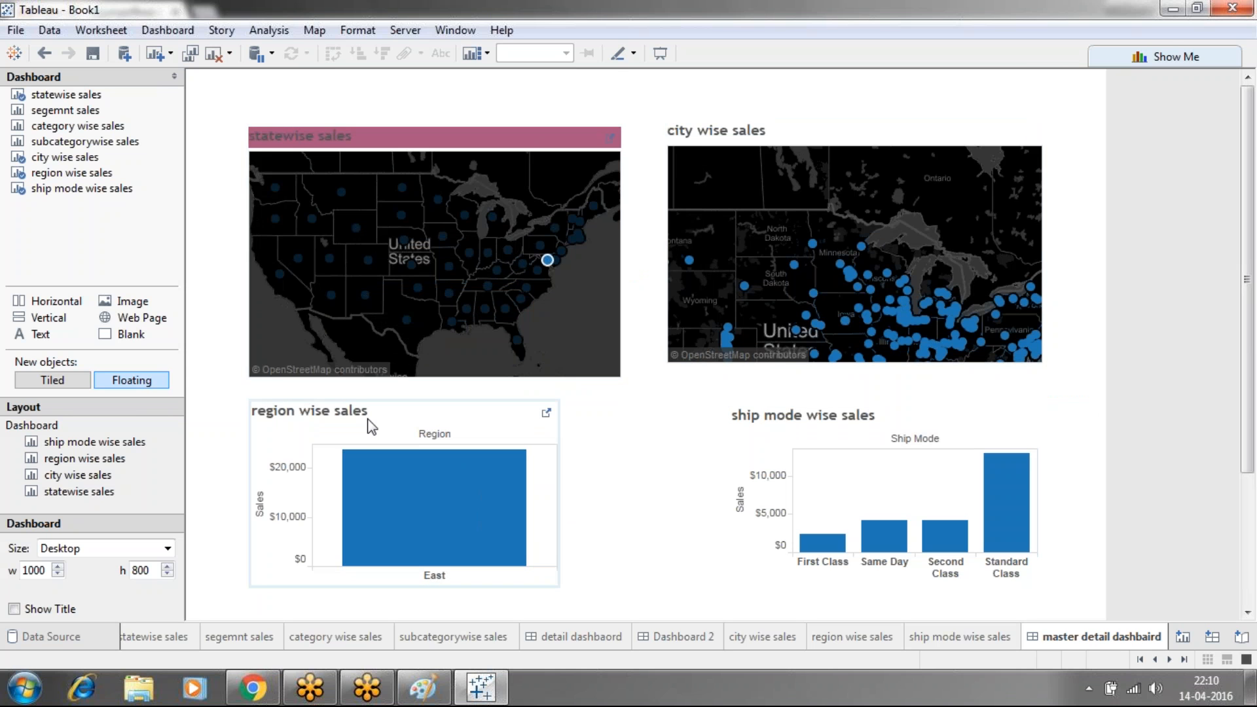
# Send the 'yesterday notes' email with Share & send for its Drive video, then close Chrome
pyautogui.moveTo(497, 267)
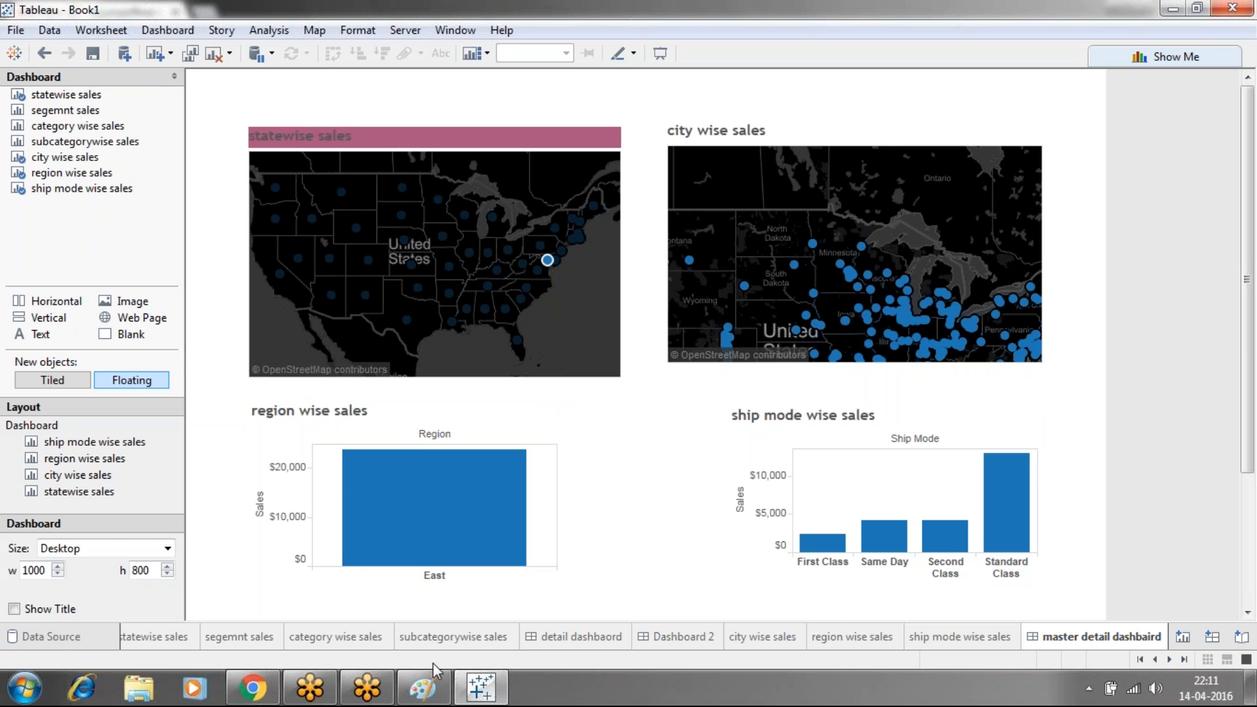
pyautogui.click(274, 696)
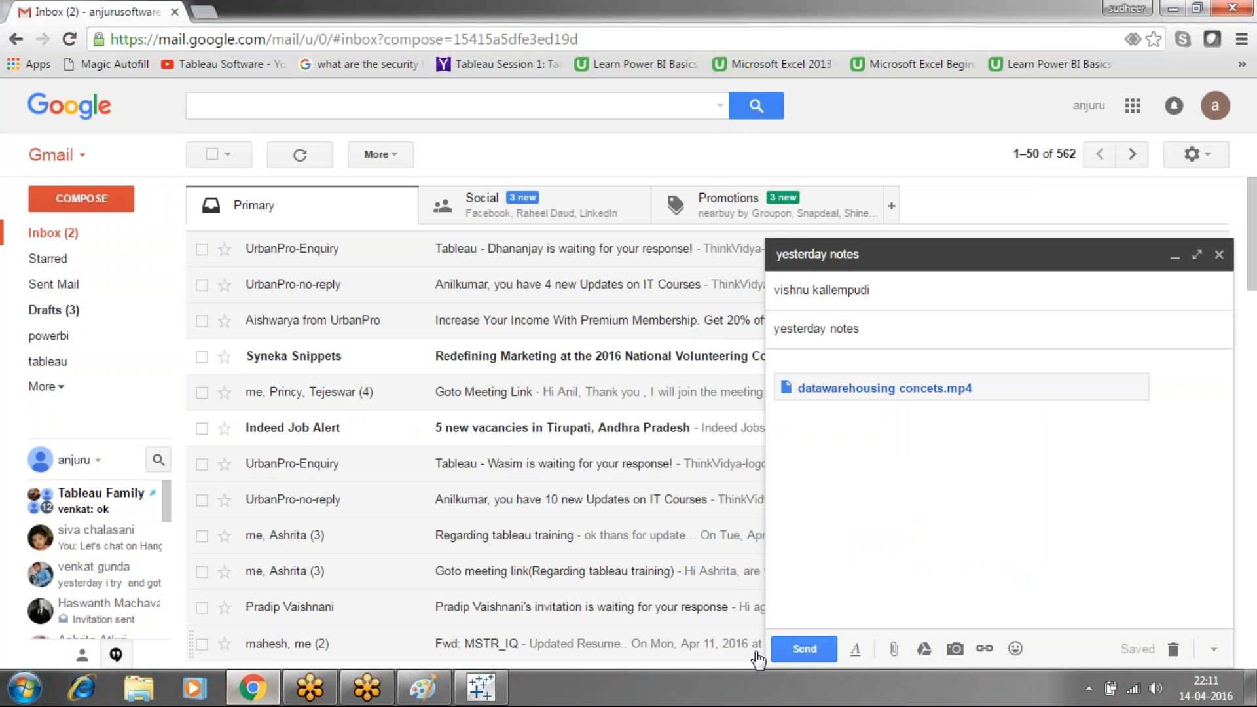
pyautogui.click(803, 649)
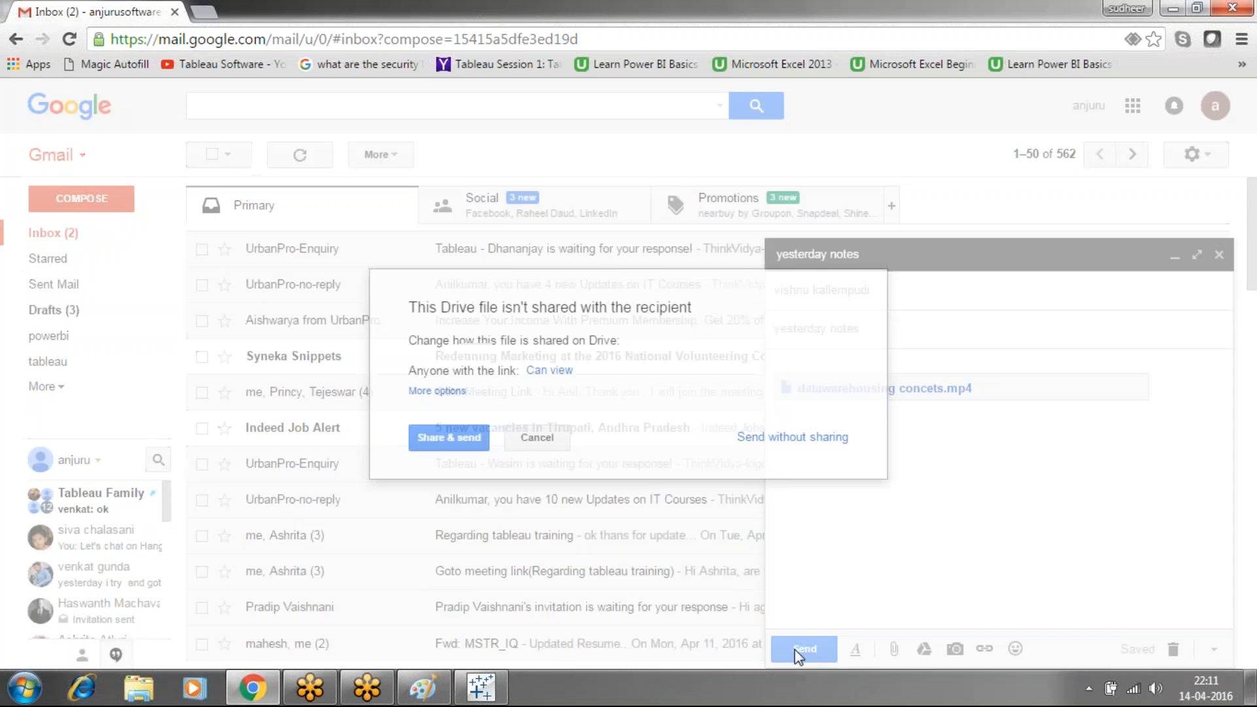
pyautogui.click(456, 451)
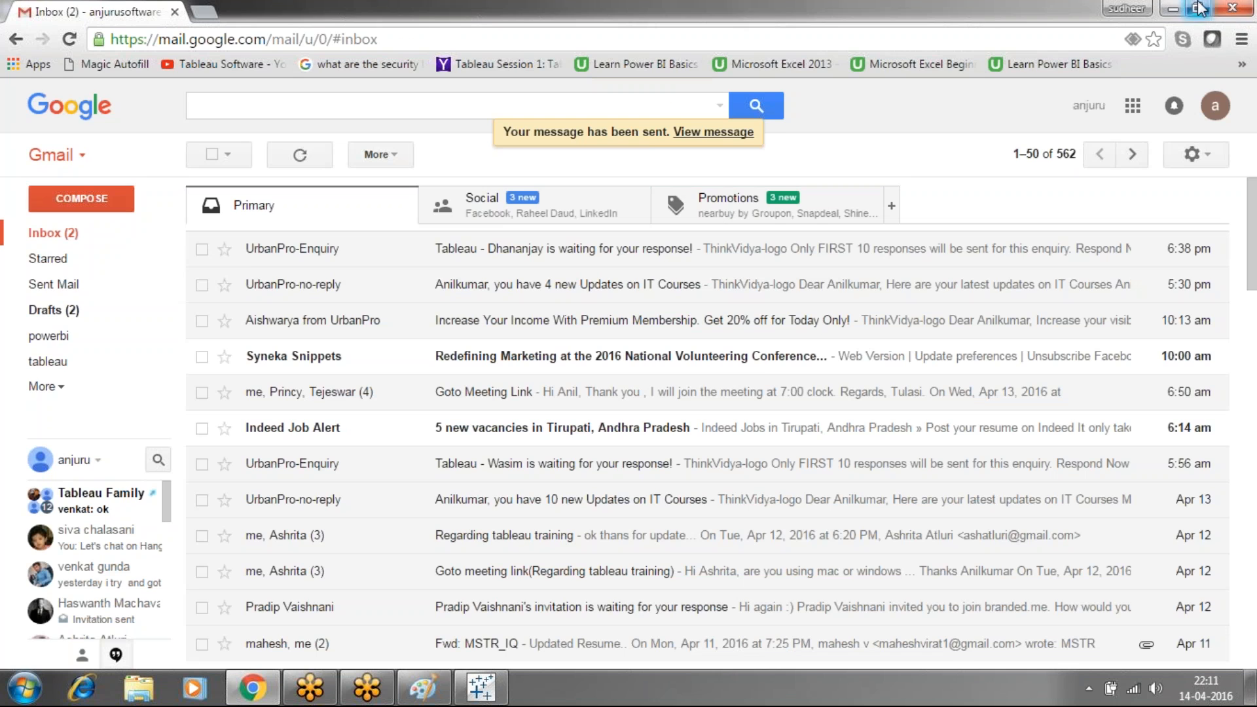
pyautogui.click(1230, 8)
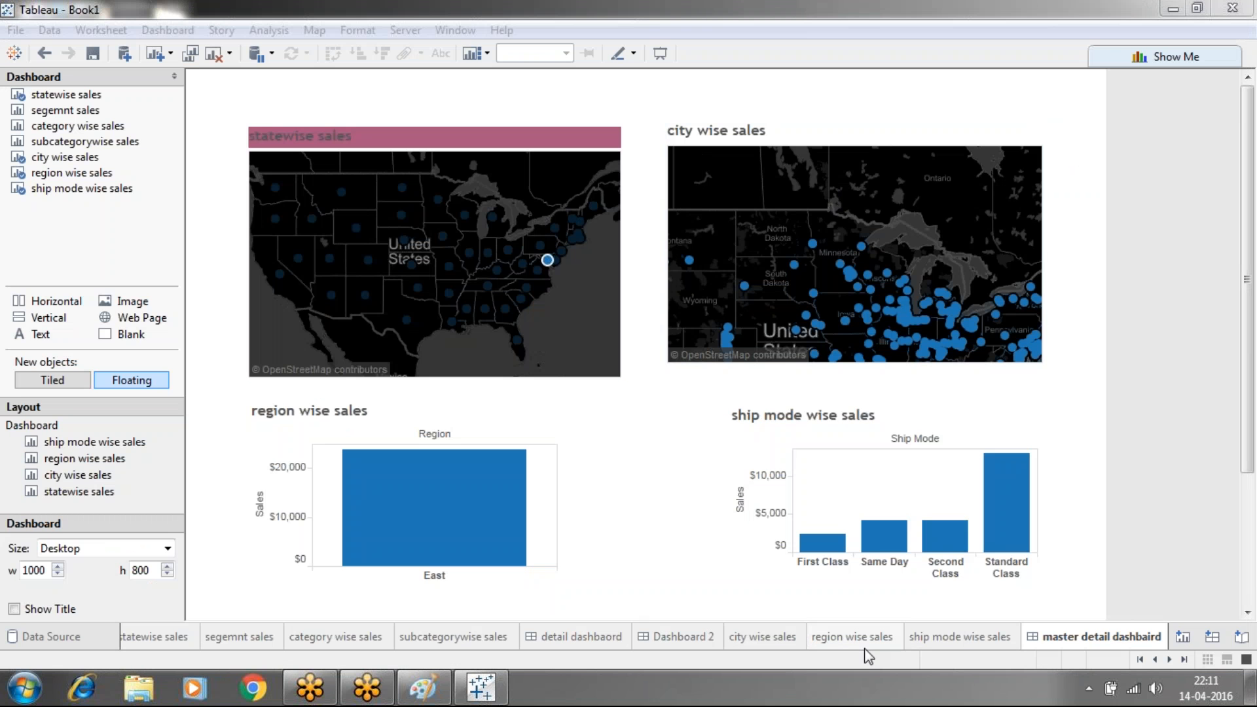
# Create Dashboard 4 with floating city wise, statewise, category wise and subcategorywise sales sheets
pyautogui.click(1212, 636)
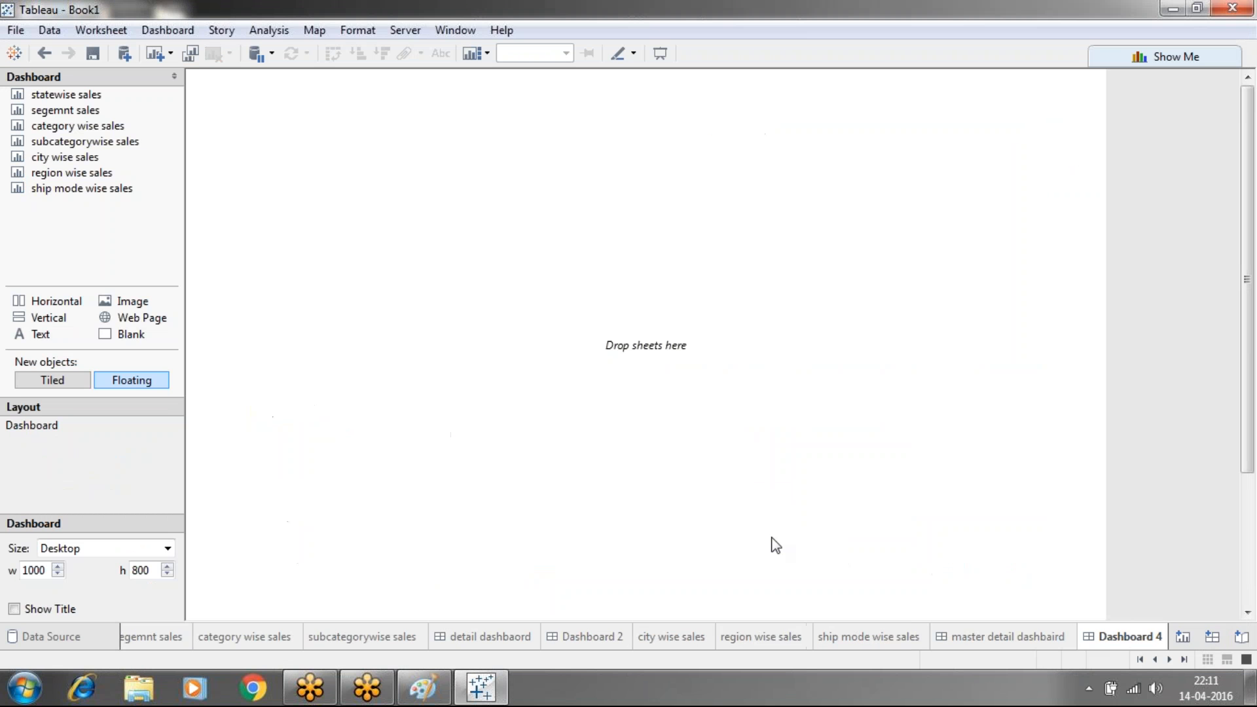
pyautogui.moveTo(72, 159)
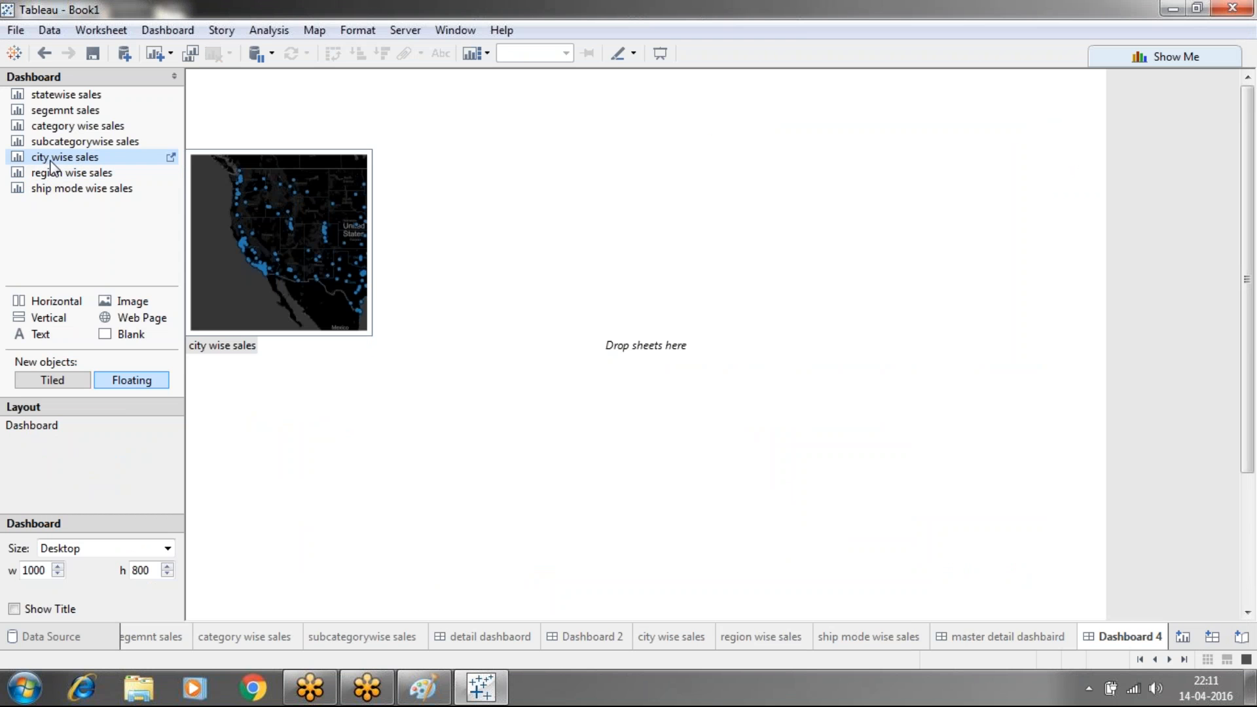
pyautogui.moveTo(48, 159); pyautogui.dragTo(223, 105)
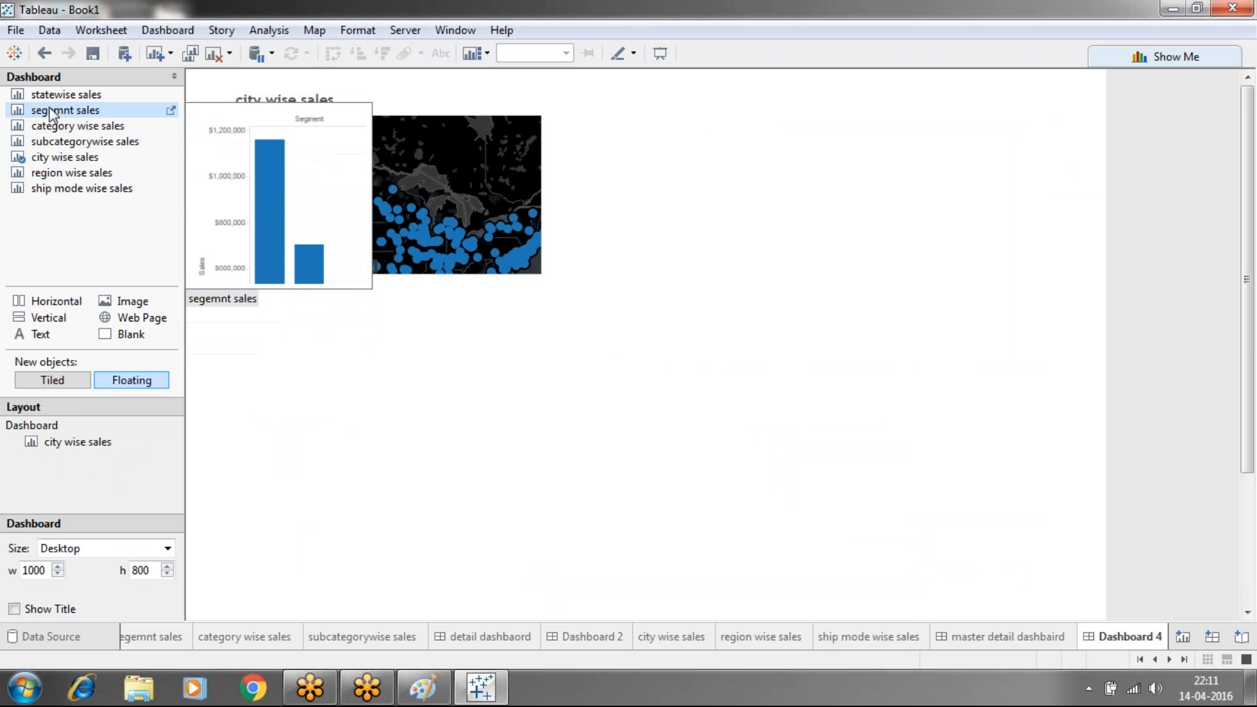
pyautogui.moveTo(52, 95); pyautogui.dragTo(640, 115)
pyautogui.moveTo(44, 125); pyautogui.dragTo(263, 390)
pyautogui.moveTo(72, 141); pyautogui.dragTo(728, 415)
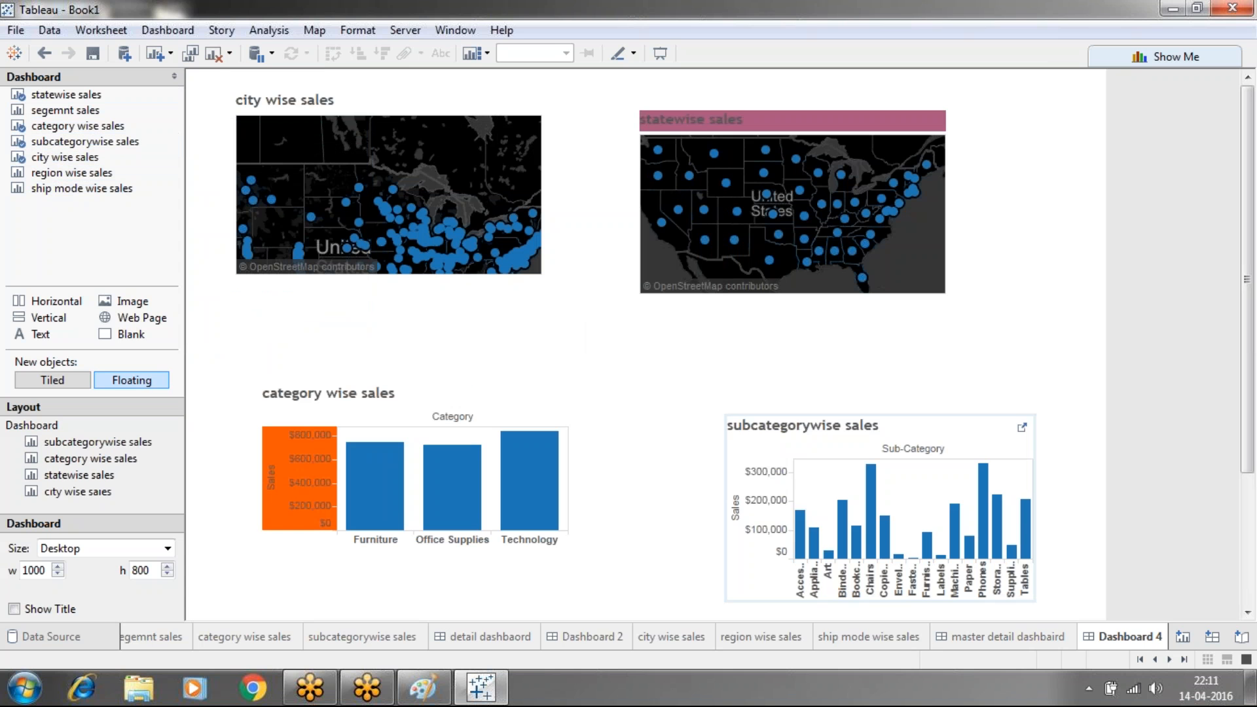
# Move the category chart lower and reposition and widen the subcategory chart on both sides
pyautogui.click(486, 389)
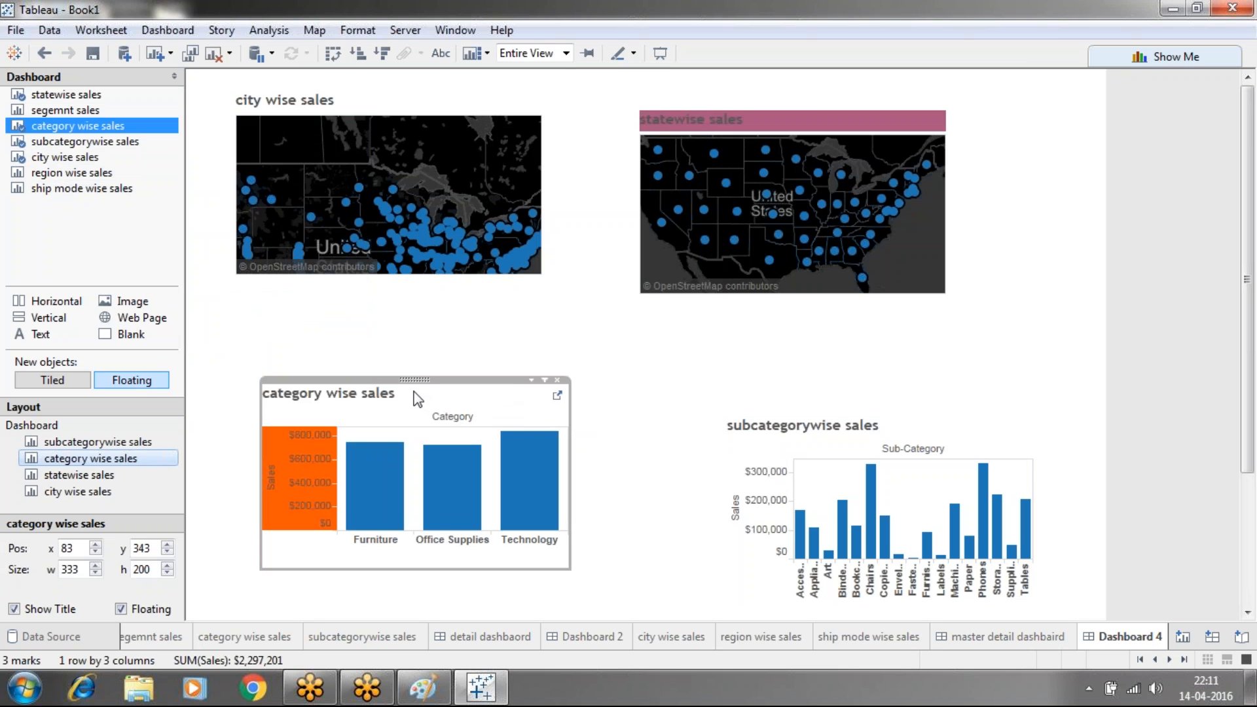
pyautogui.moveTo(413, 379); pyautogui.dragTo(411, 410)
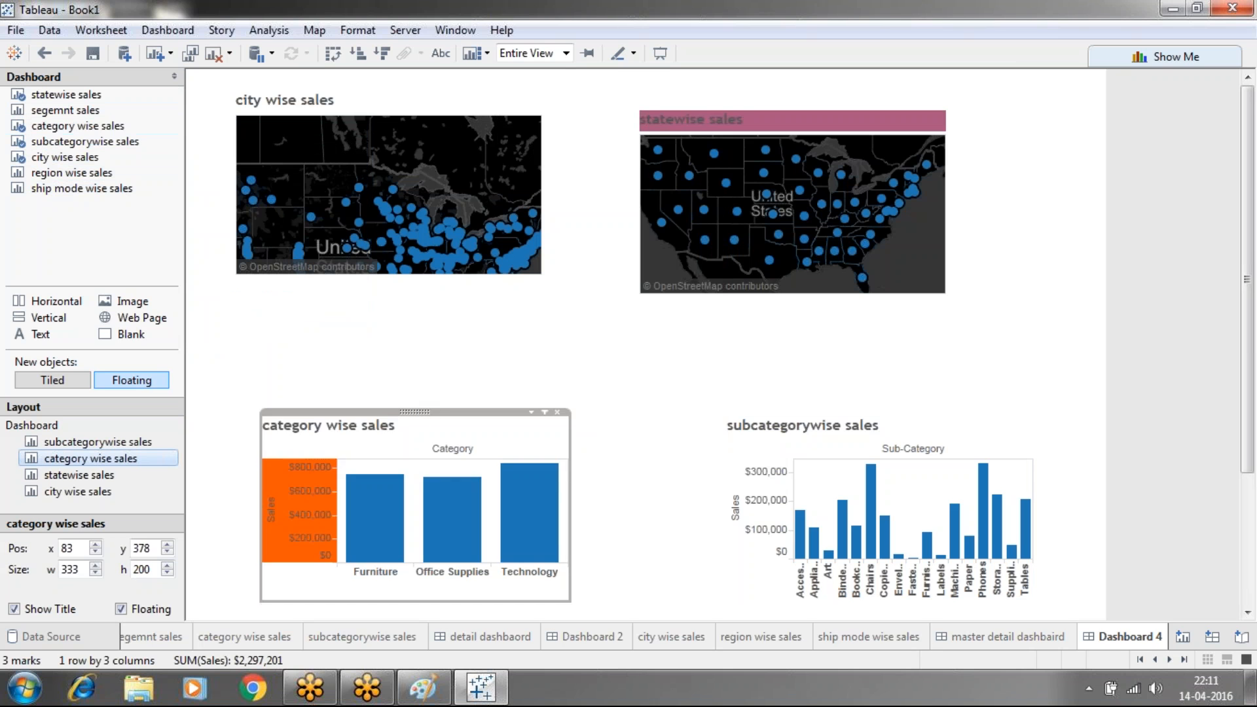
pyautogui.click(912, 447)
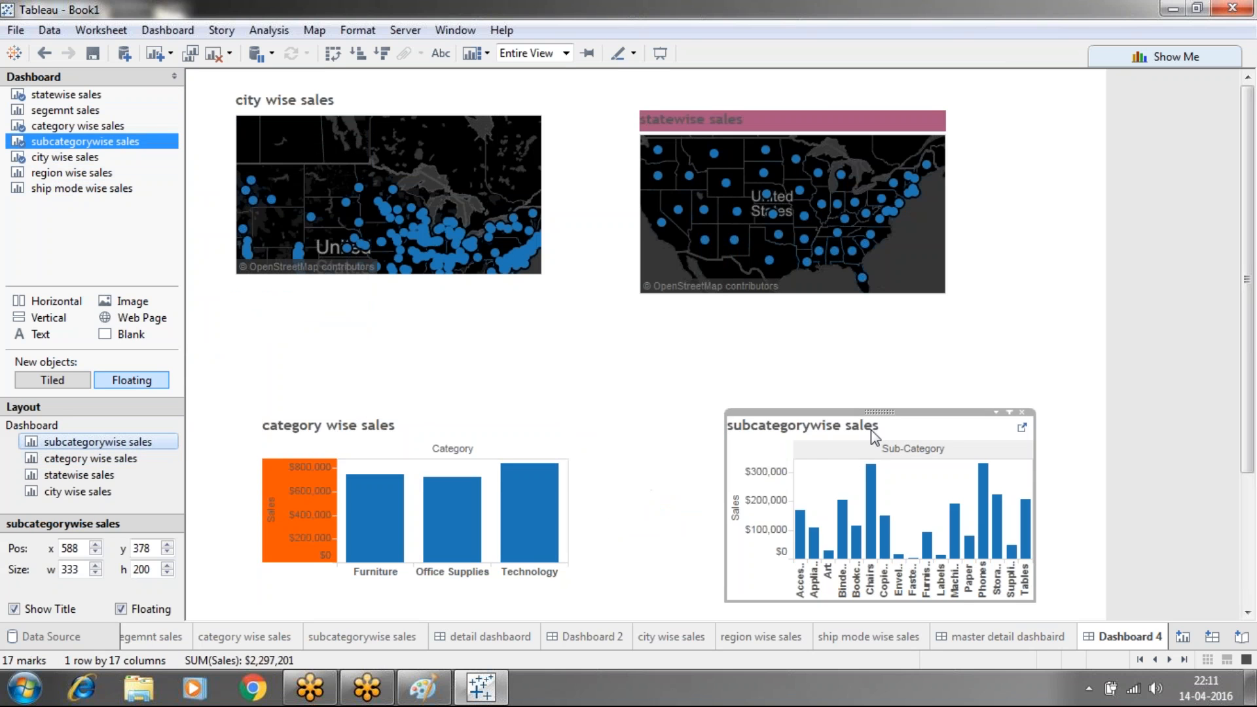
pyautogui.moveTo(879, 411); pyautogui.dragTo(854, 401)
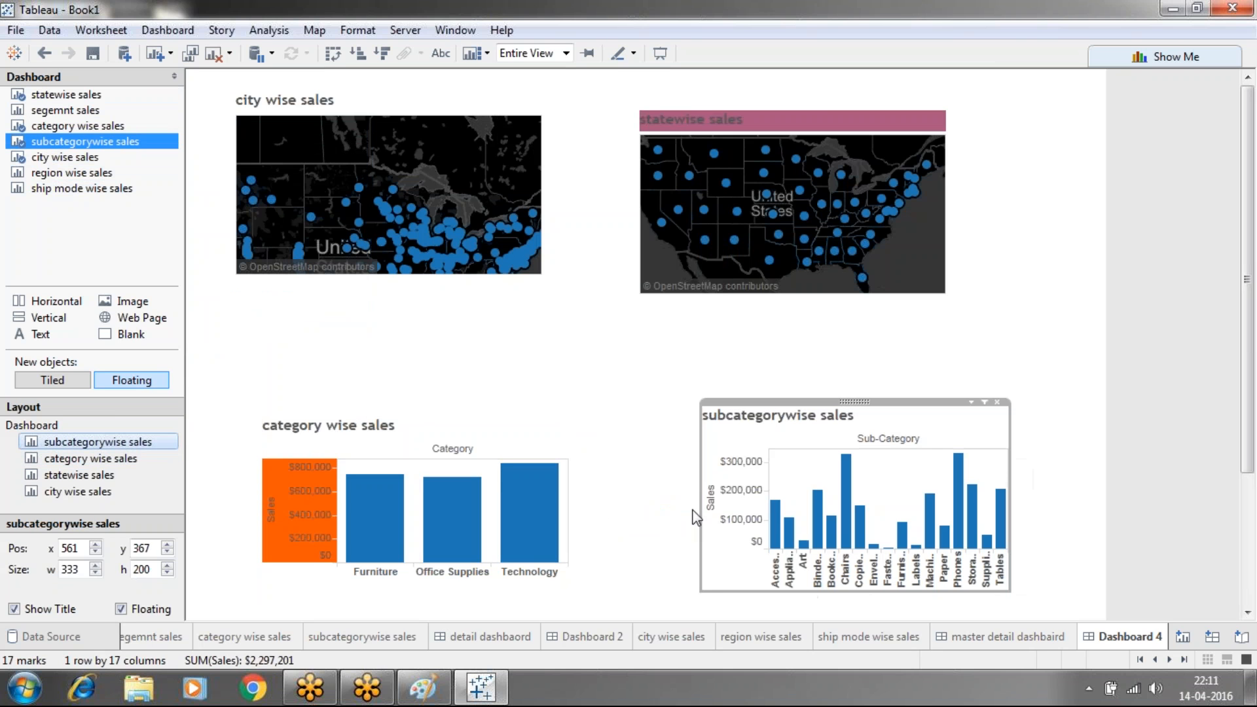
pyautogui.moveTo(701, 509); pyautogui.dragTo(646, 523)
pyautogui.moveTo(1013, 447); pyautogui.dragTo(1061, 450)
# Stretch the statewise sales map upward, to the right and downward
pyautogui.click(1007, 355)
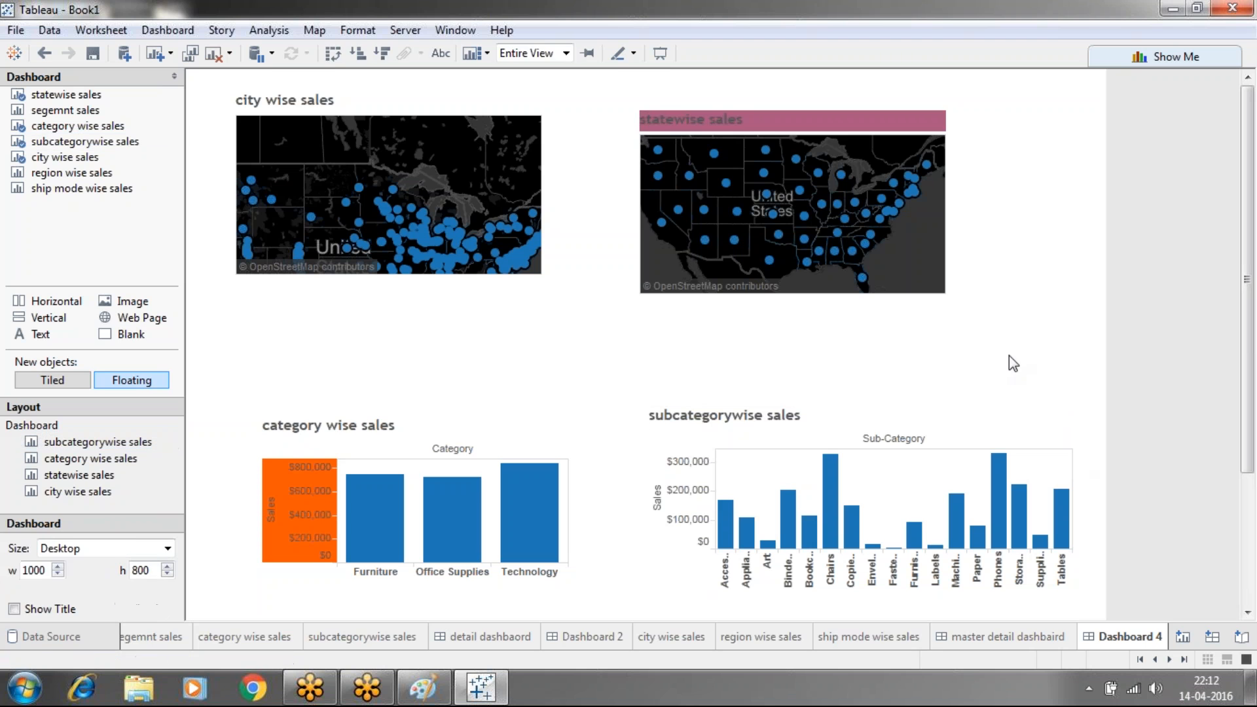
pyautogui.click(795, 123)
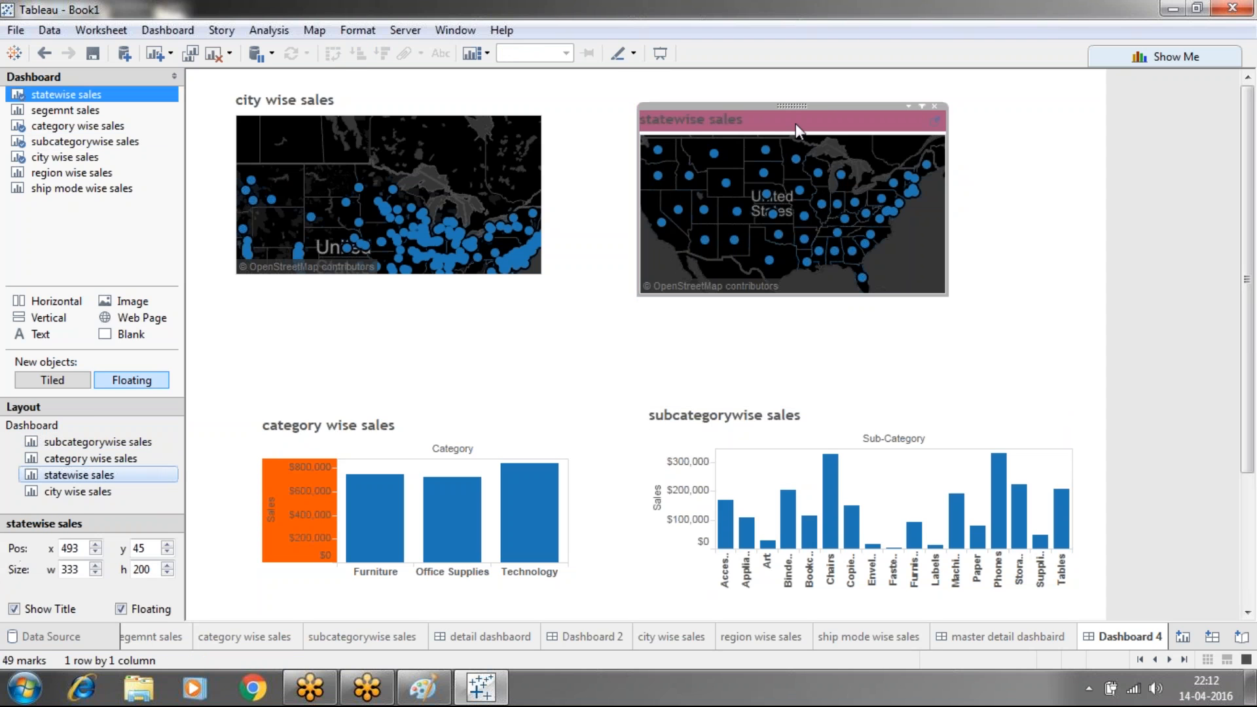
pyautogui.moveTo(827, 103); pyautogui.dragTo(818, 74)
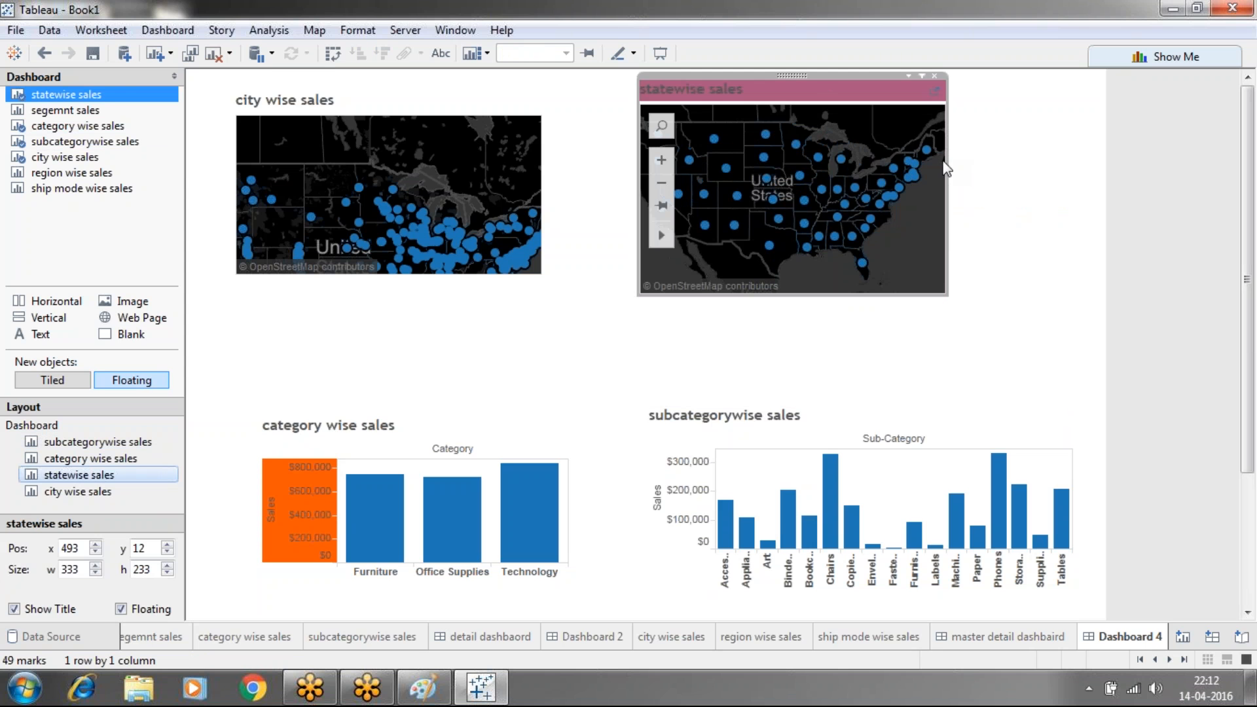
pyautogui.moveTo(945, 168); pyautogui.dragTo(1056, 195)
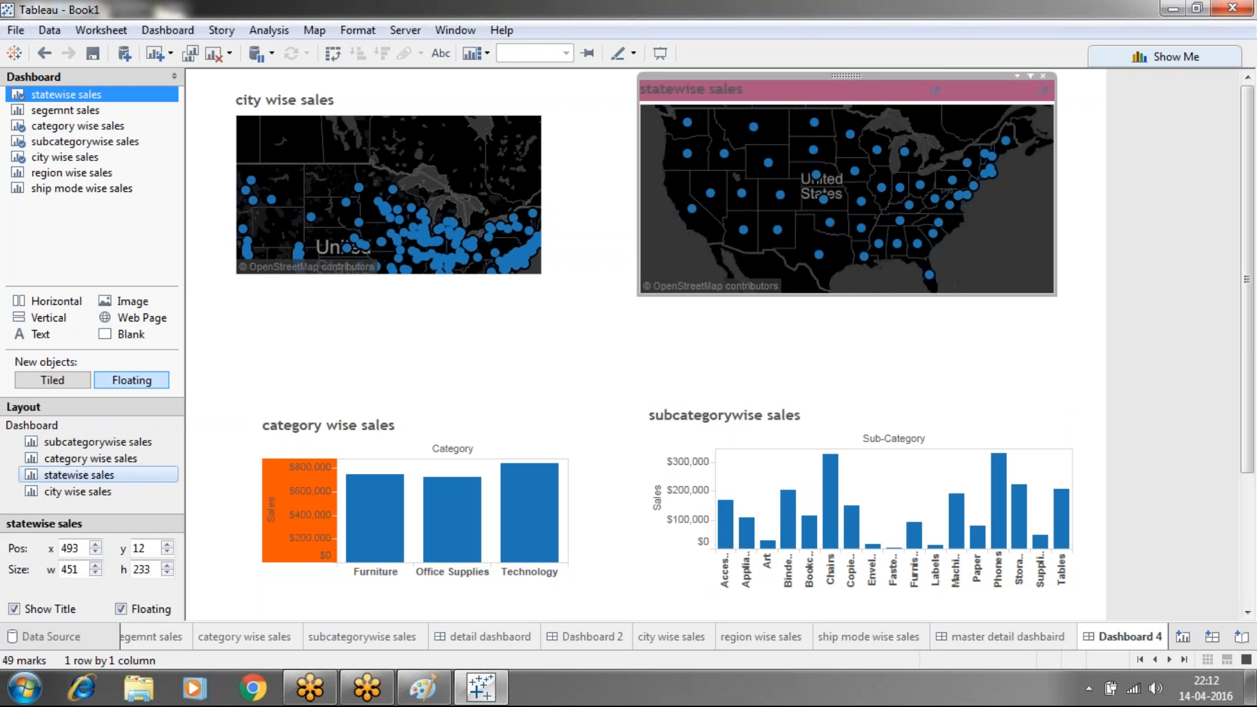
pyautogui.moveTo(848, 296); pyautogui.dragTo(850, 339)
pyautogui.click(544, 312)
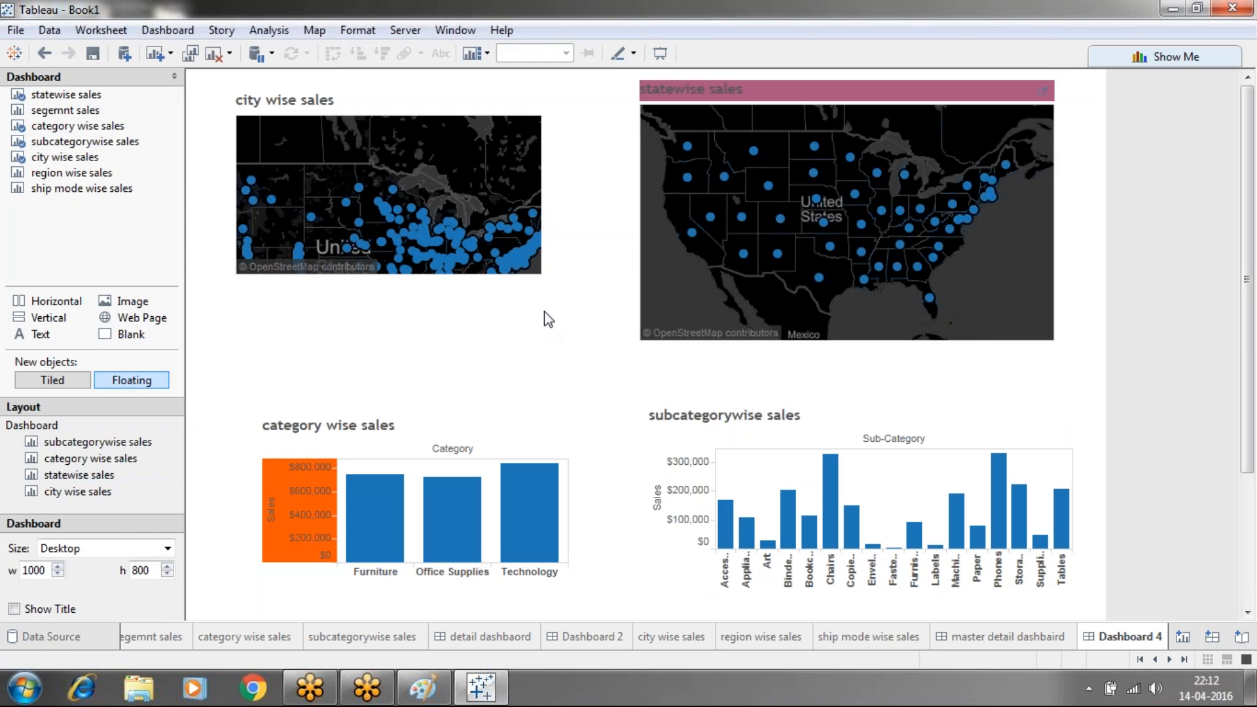
# Enlarge the city wise sales map upward, to the right and downward
pyautogui.click(375, 108)
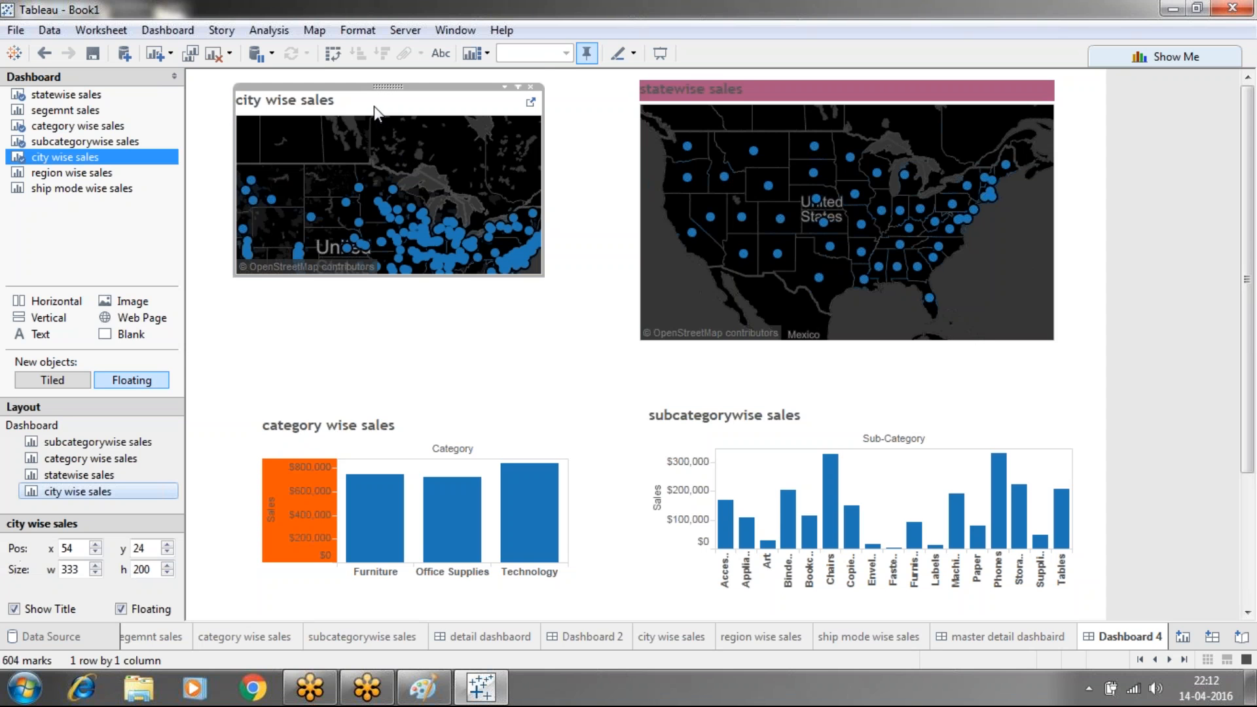
pyautogui.moveTo(452, 82); pyautogui.dragTo(450, 69)
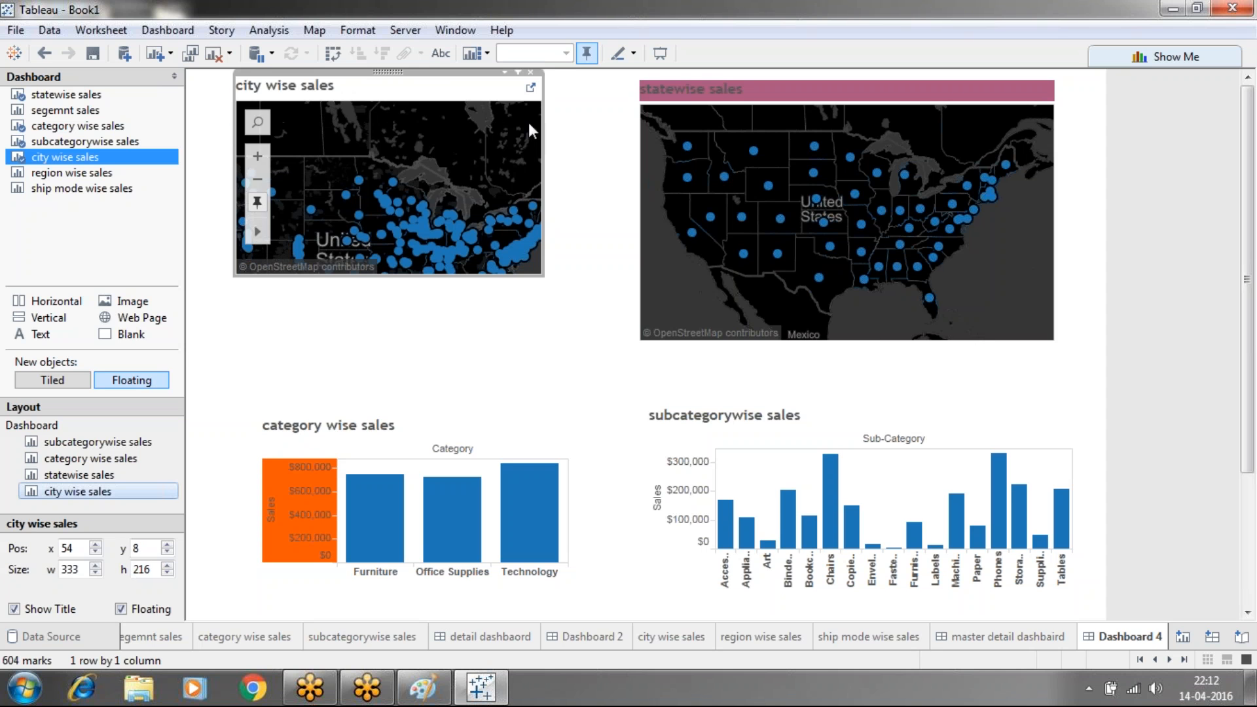
pyautogui.moveTo(544, 134); pyautogui.dragTo(598, 140)
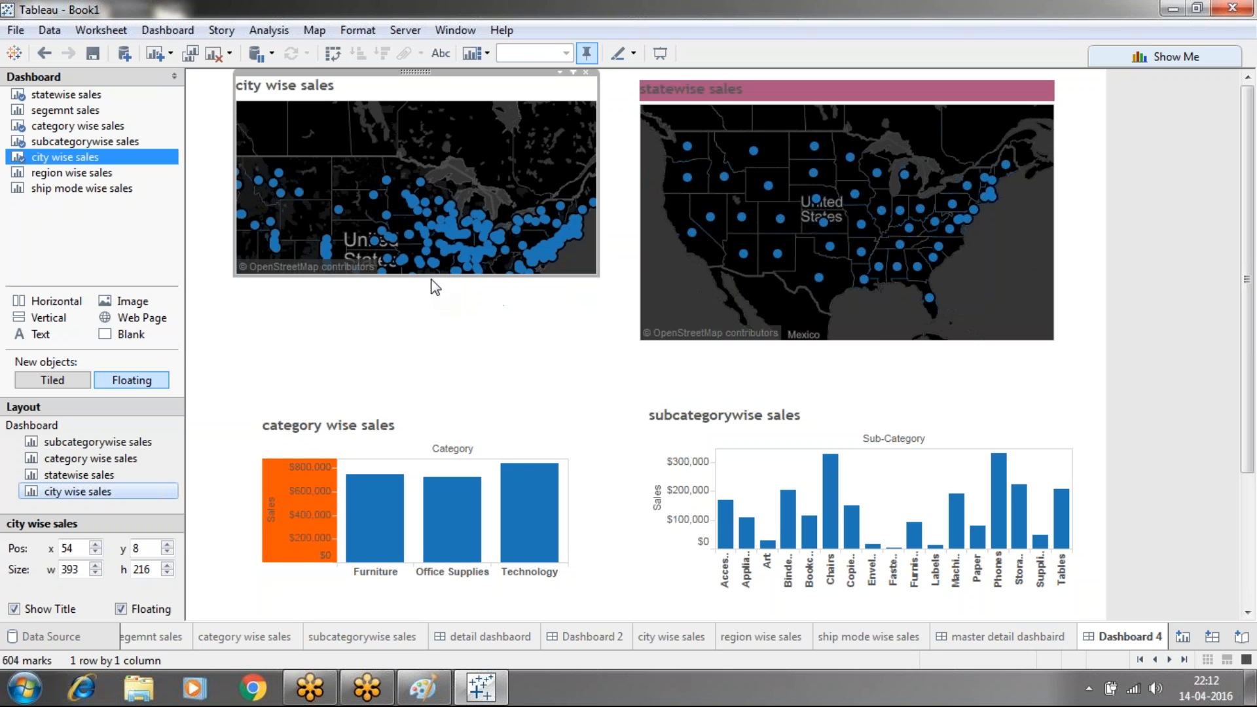
pyautogui.moveTo(430, 278); pyautogui.dragTo(430, 352)
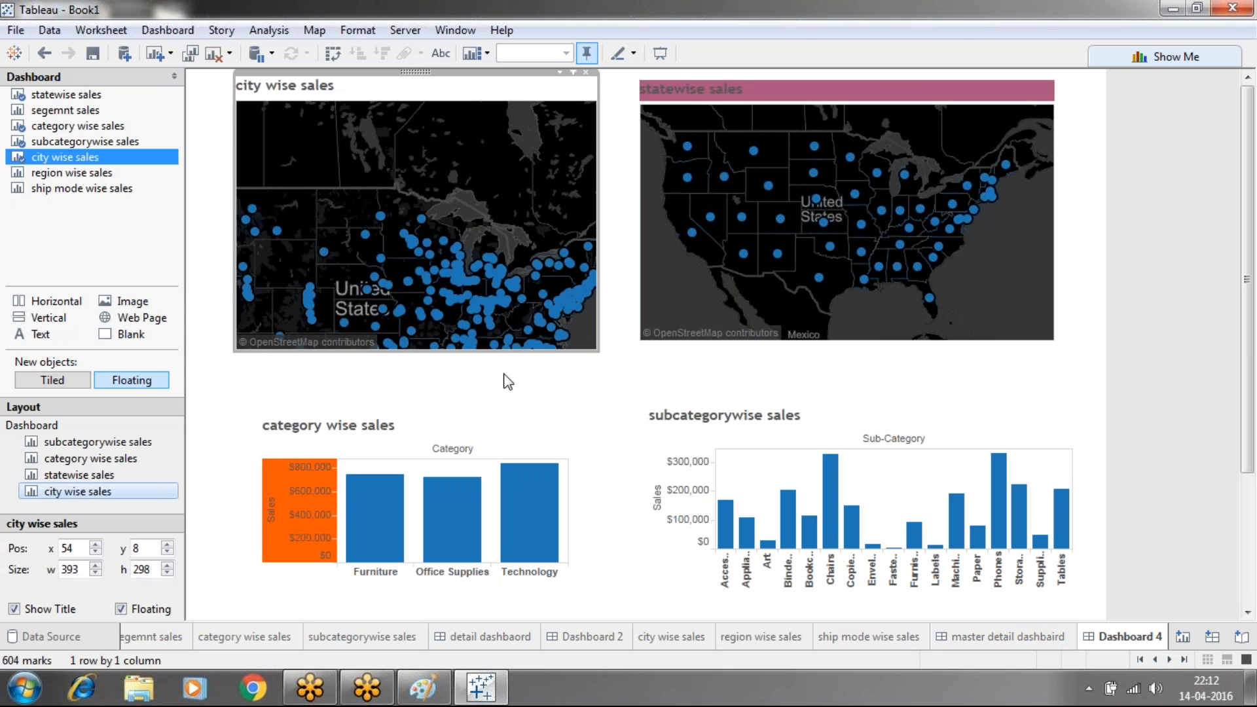
pyautogui.click(560, 71)
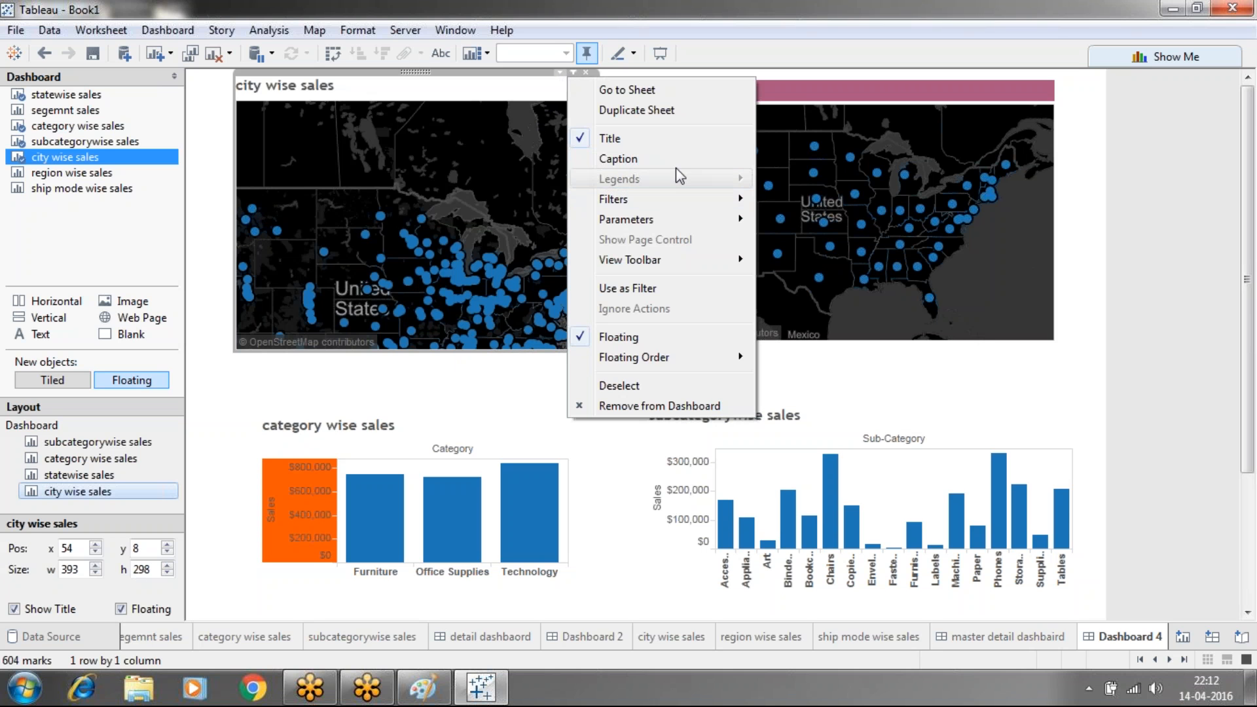
pyautogui.click(1180, 367)
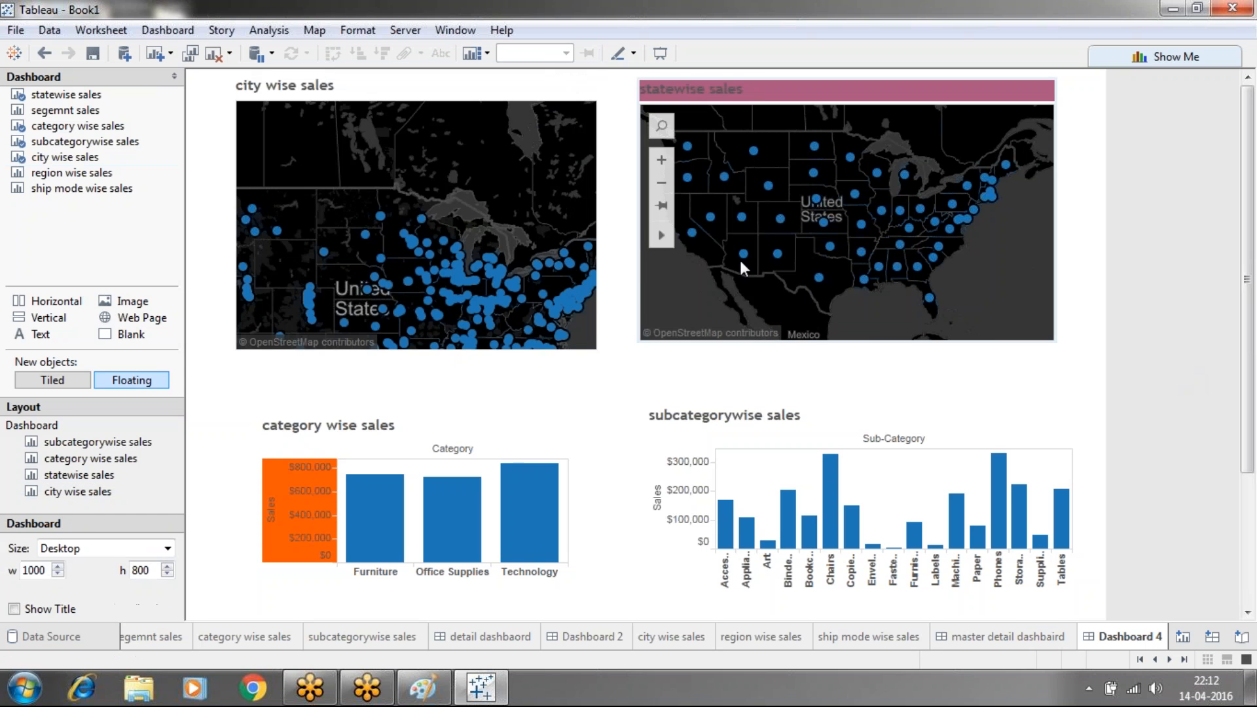
pyautogui.click(499, 179)
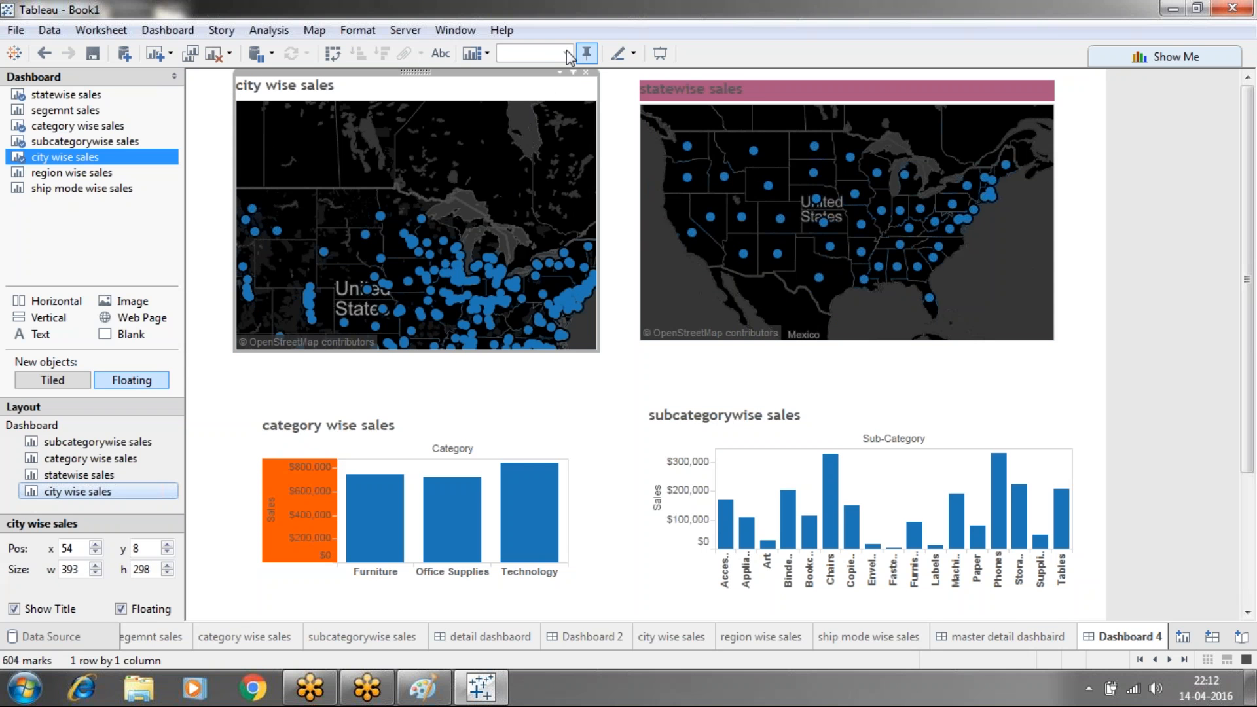
pyautogui.click(611, 394)
# Test the statewise map by selecting Colorado, then go to dashboard actions
pyautogui.moveTo(476, 258)
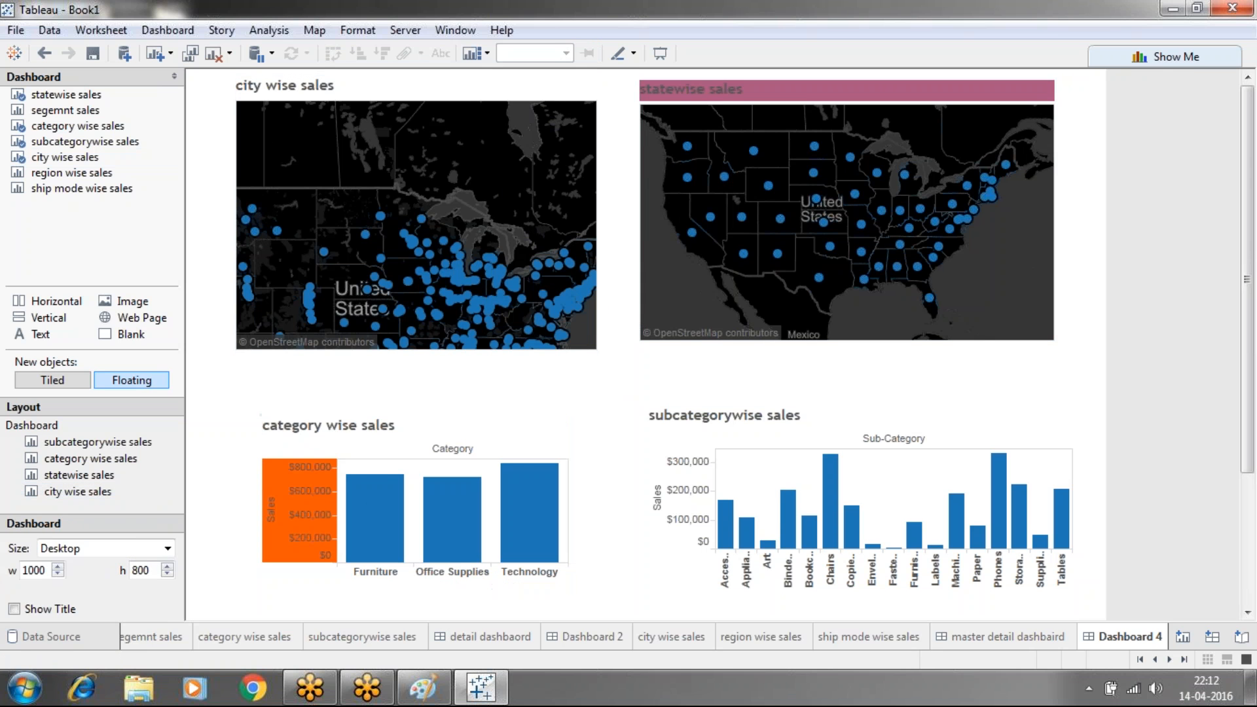
pyautogui.click(781, 220)
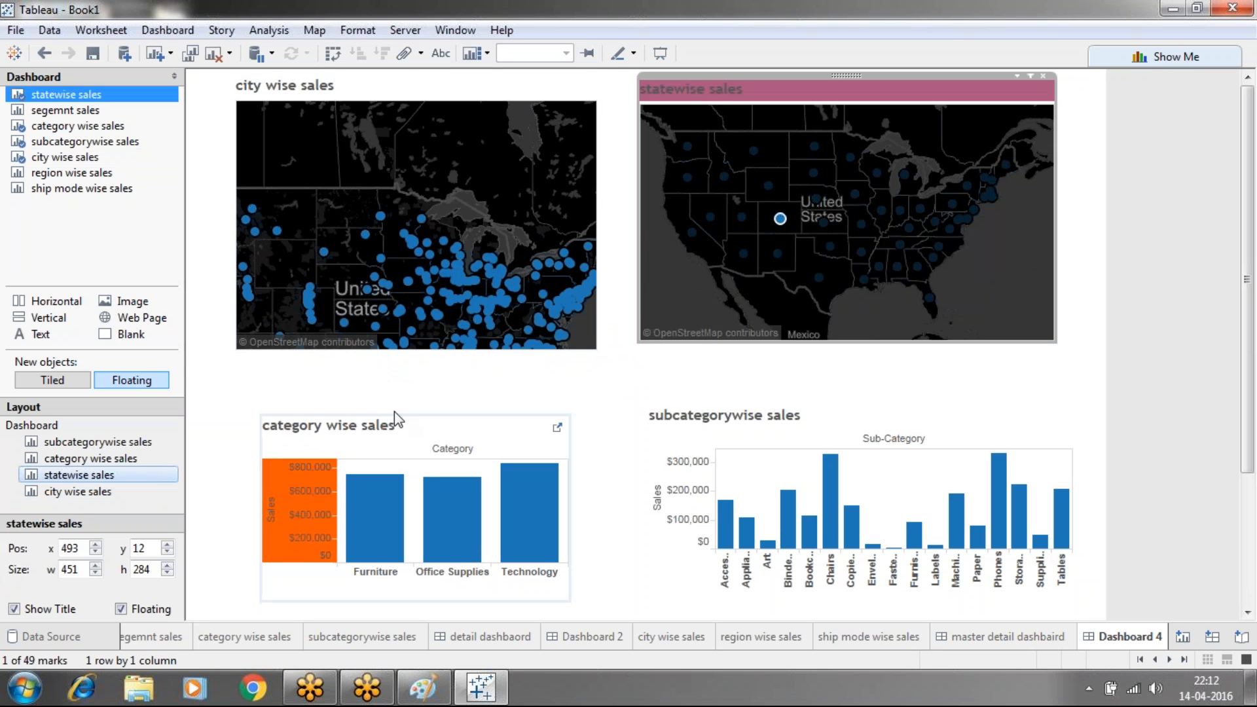
pyautogui.click(1202, 115)
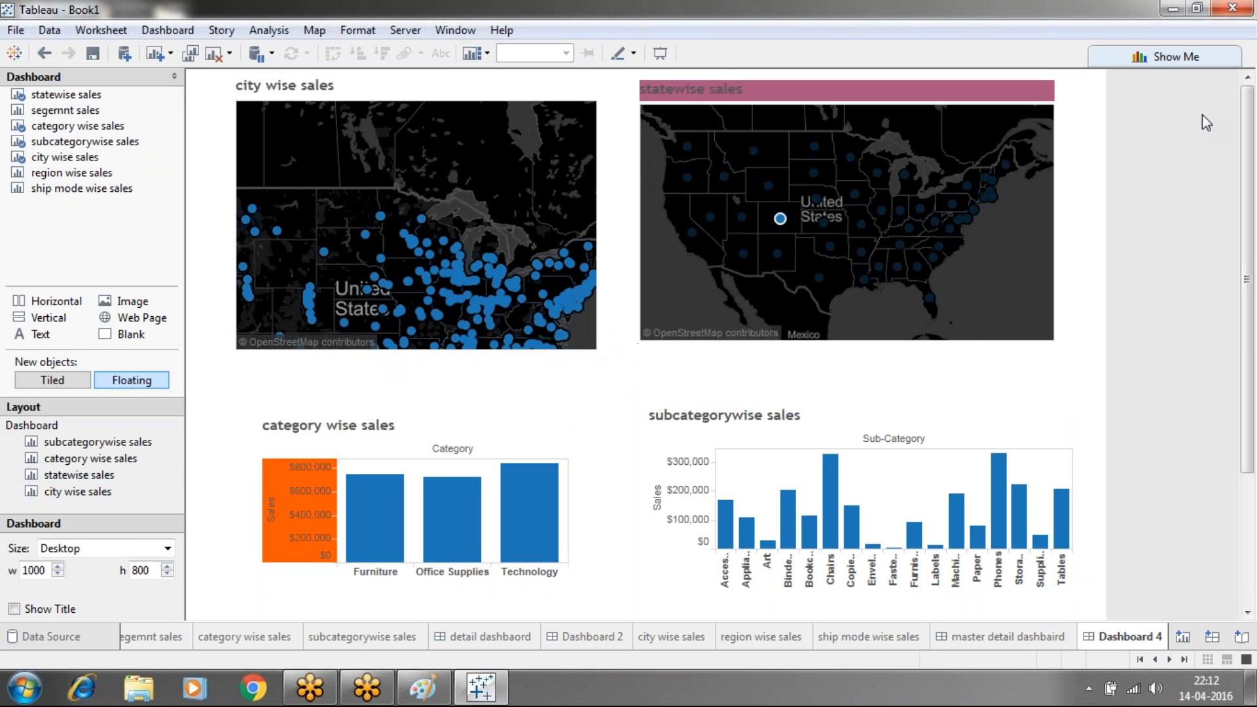
pyautogui.click(168, 30)
# Add filter action Filter2: statewise source, category/subcategory targets, single select, exclude all values
pyautogui.click(195, 188)
pyautogui.click(414, 431)
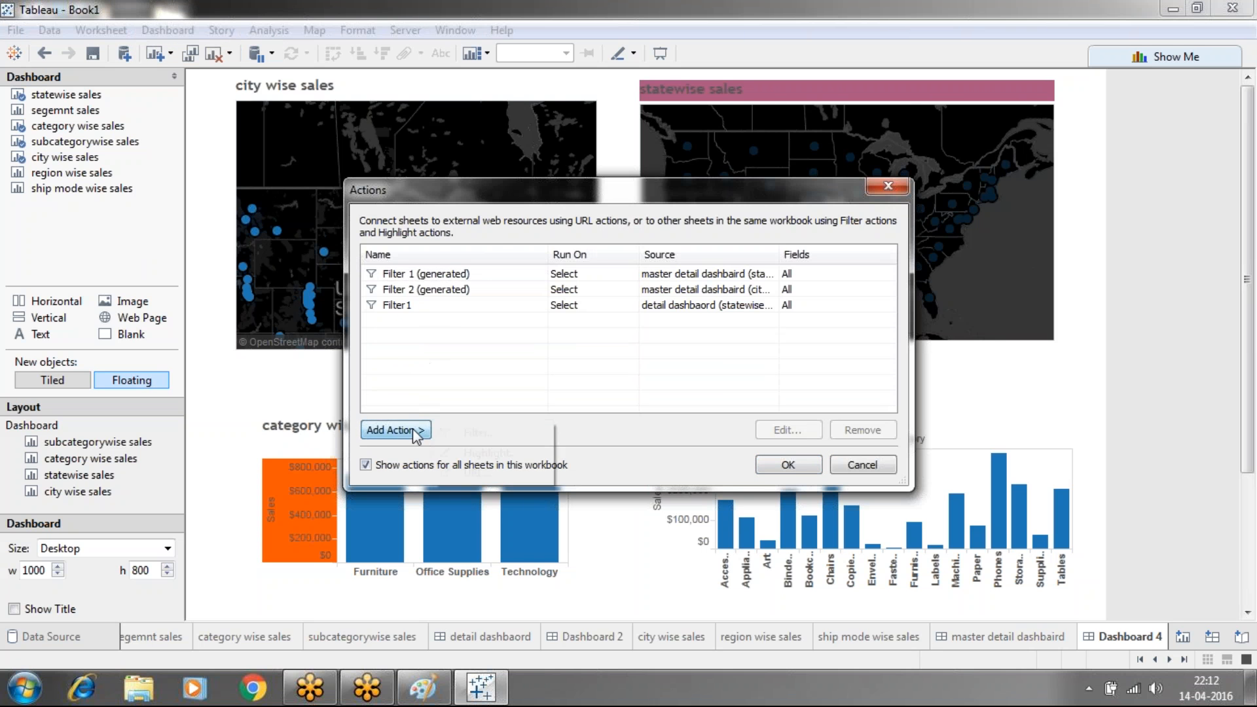
pyautogui.click(471, 432)
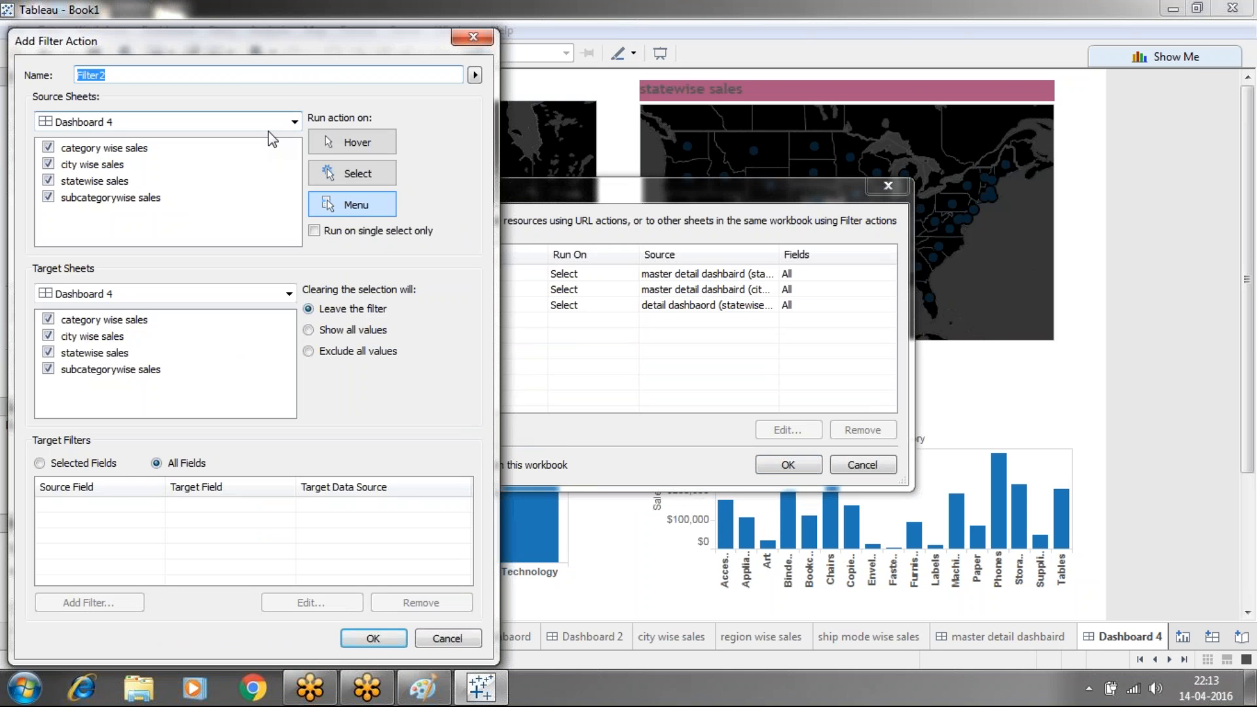
pyautogui.click(47, 179)
pyautogui.click(47, 164)
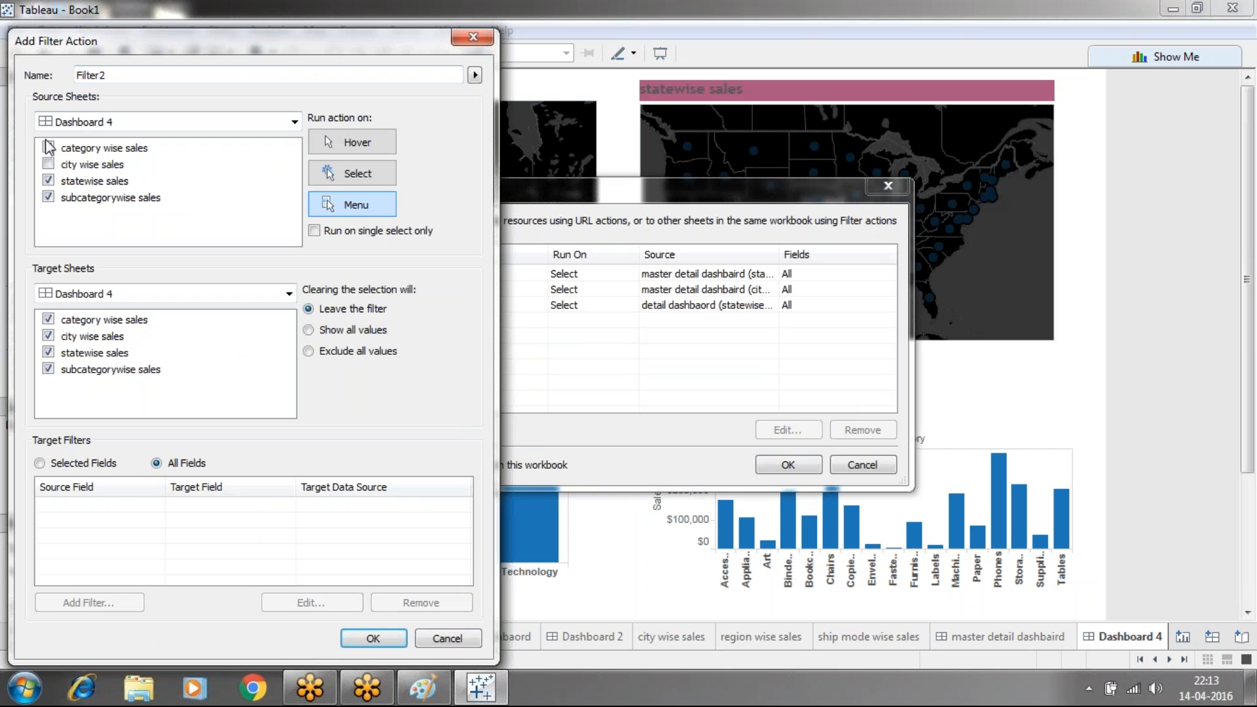
pyautogui.click(48, 148)
pyautogui.click(48, 197)
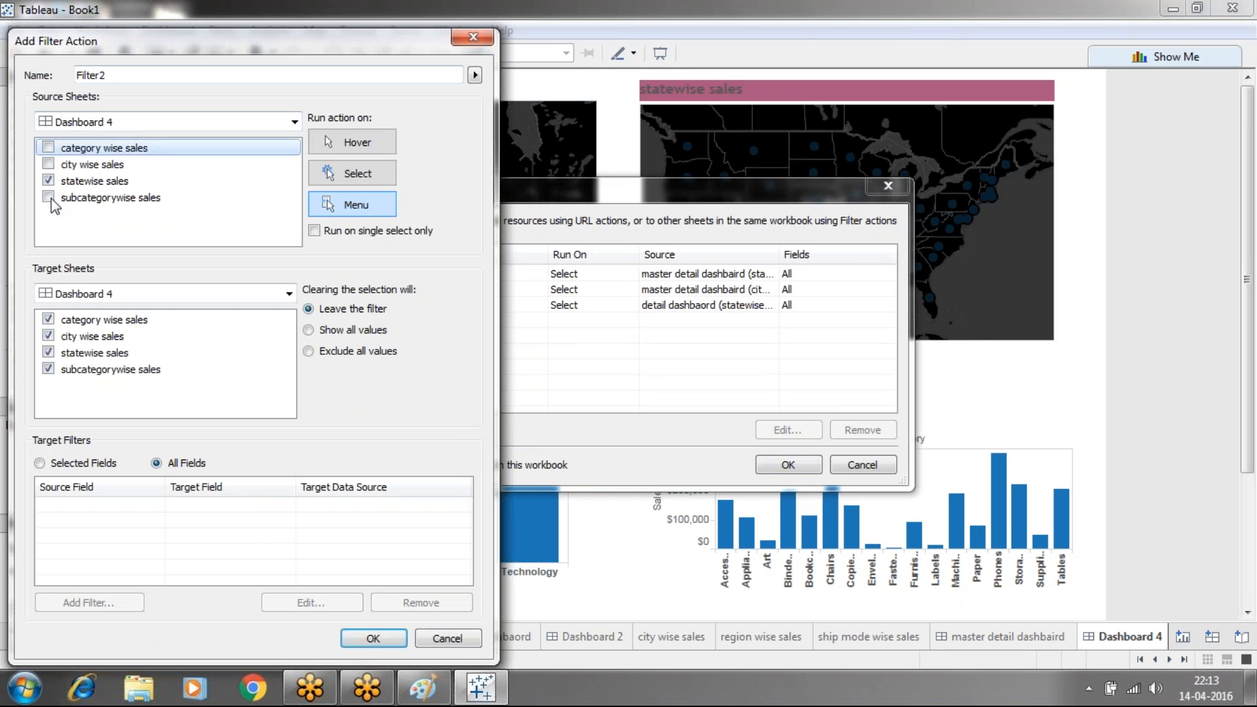
pyautogui.click(47, 336)
pyautogui.click(308, 356)
pyautogui.click(358, 174)
pyautogui.click(316, 231)
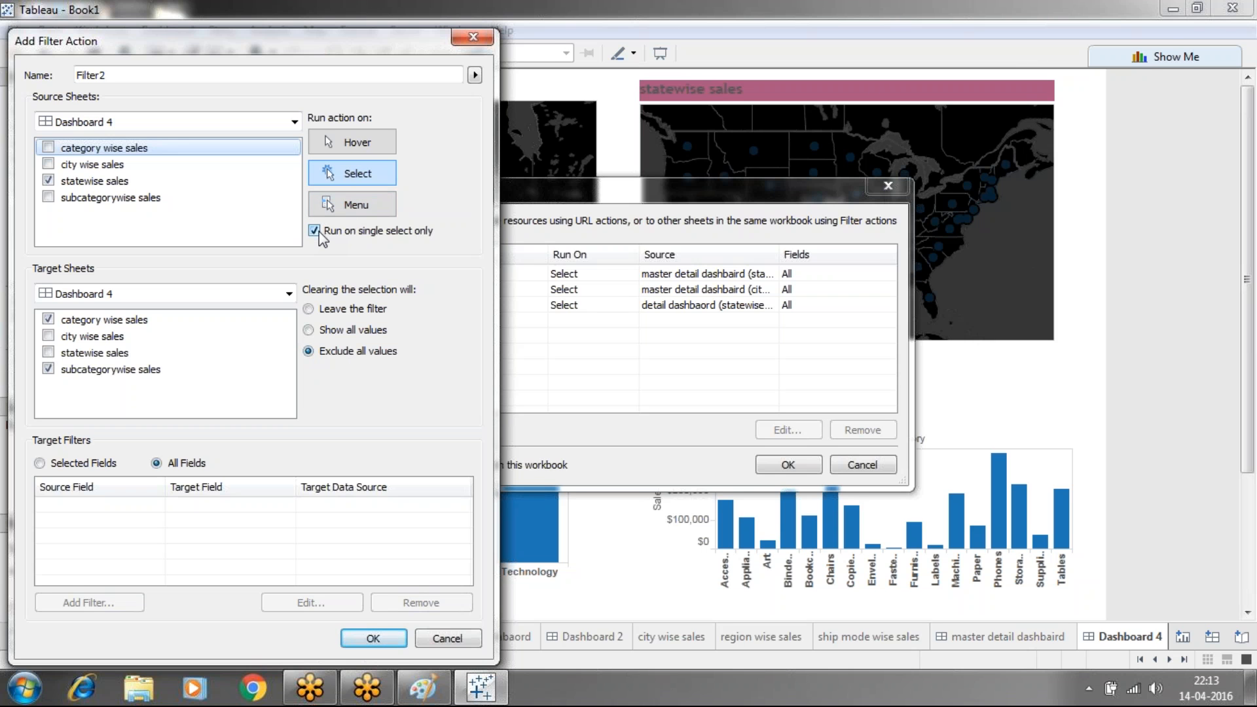
pyautogui.click(352, 638)
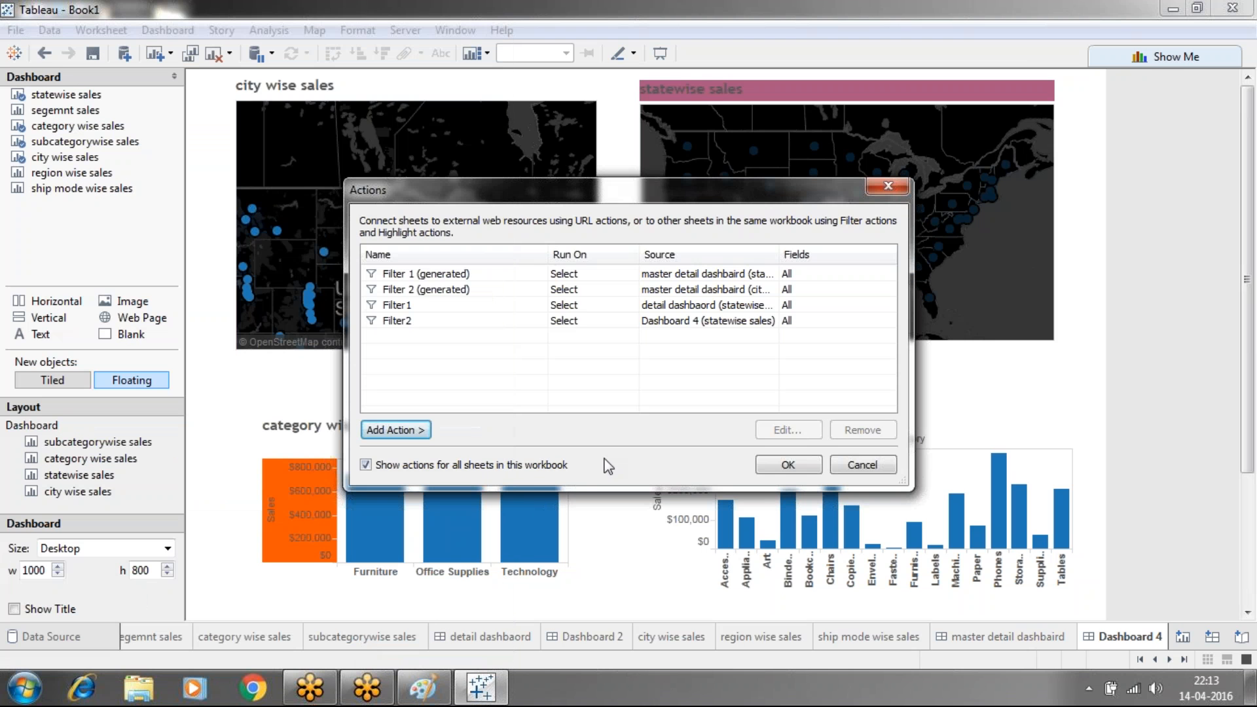
# Test the state filter by toggling New Mexico and Colorado on the statewise map
pyautogui.click(781, 460)
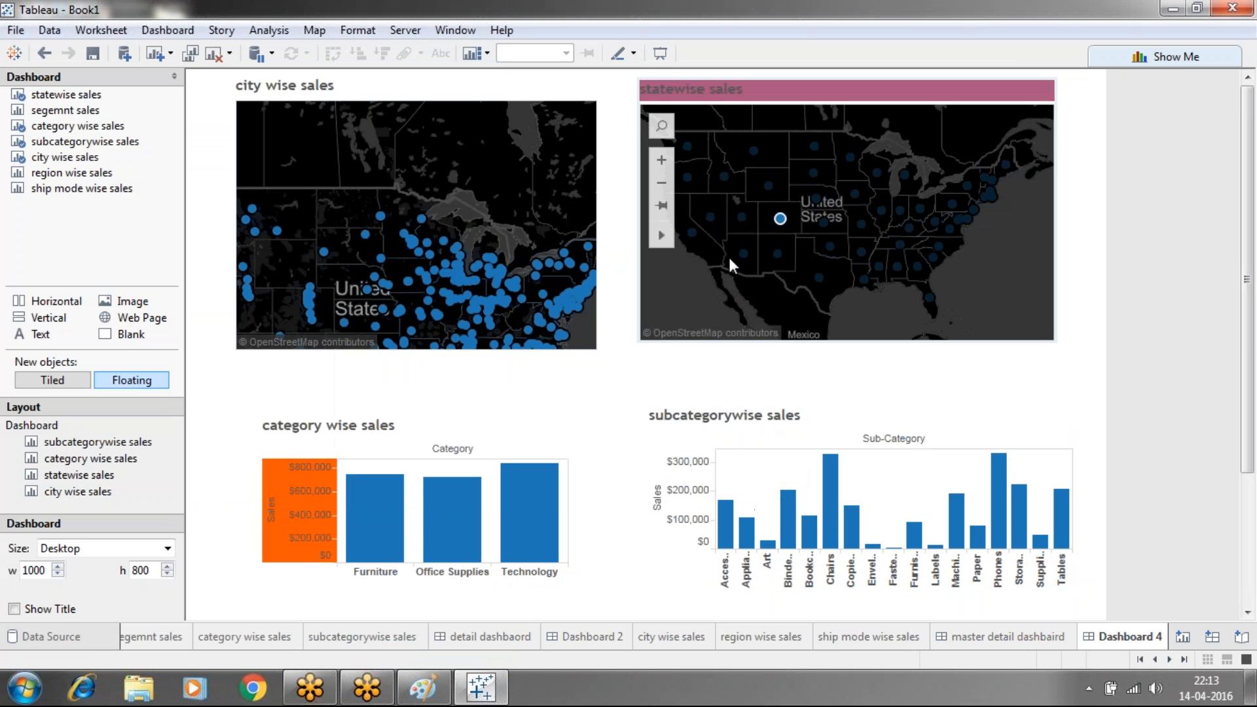
pyautogui.click(691, 315)
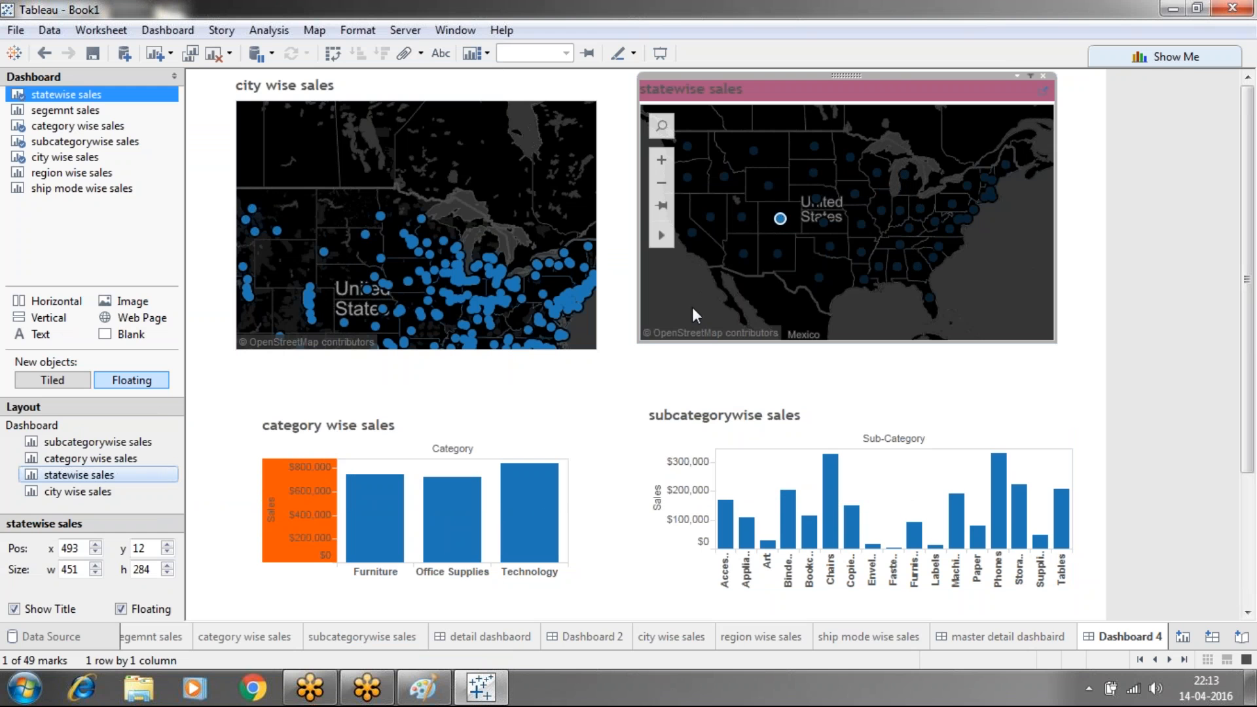
pyautogui.click(693, 308)
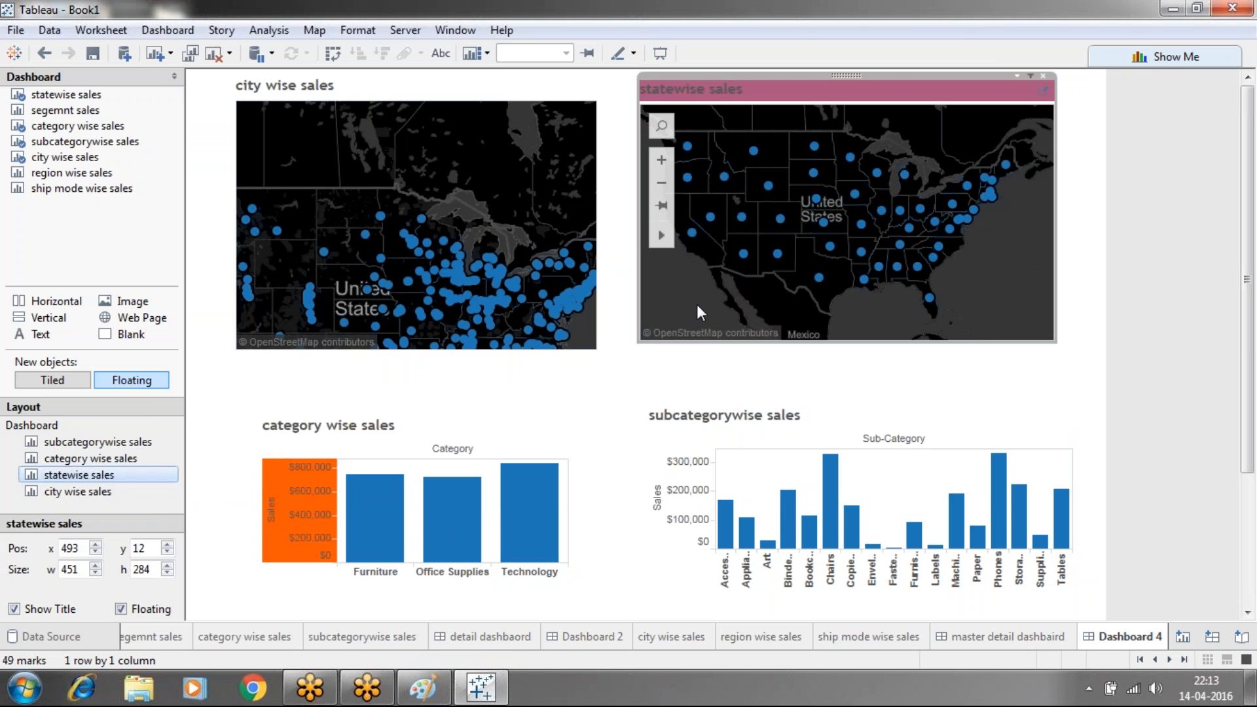
pyautogui.click(778, 254)
pyautogui.click(779, 255)
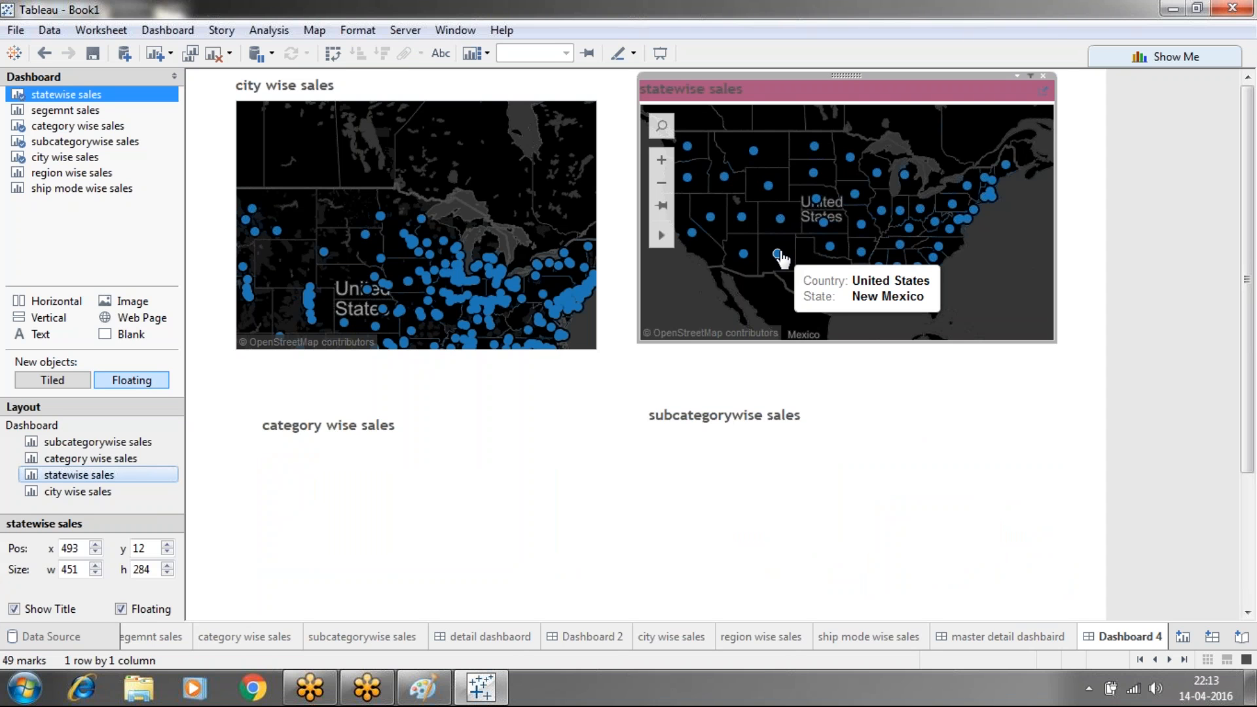
pyautogui.click(779, 255)
pyautogui.click(778, 255)
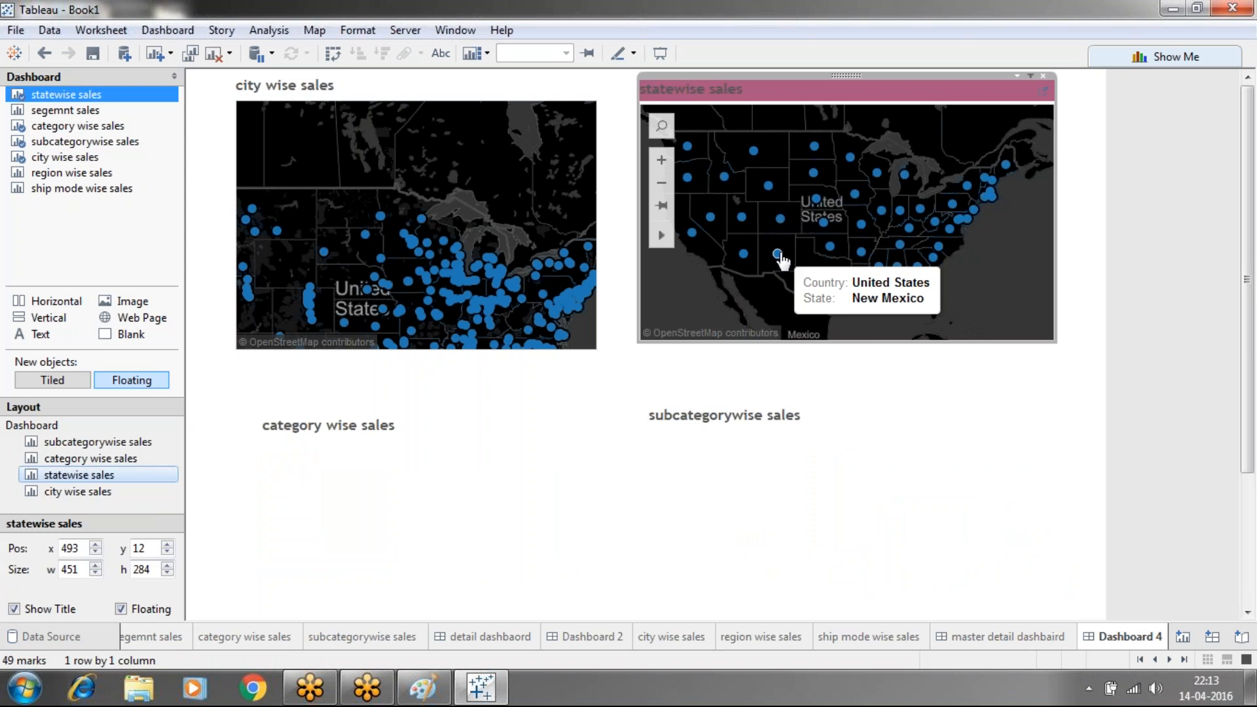
pyautogui.click(780, 218)
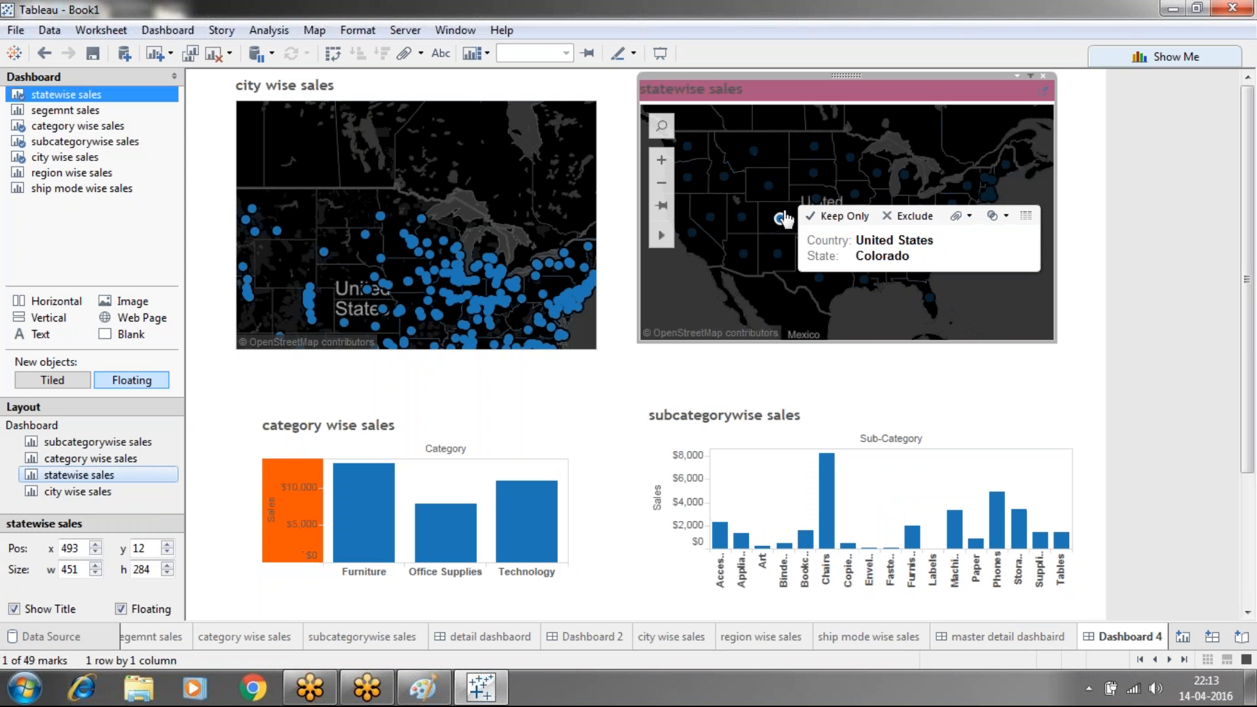
pyautogui.click(780, 219)
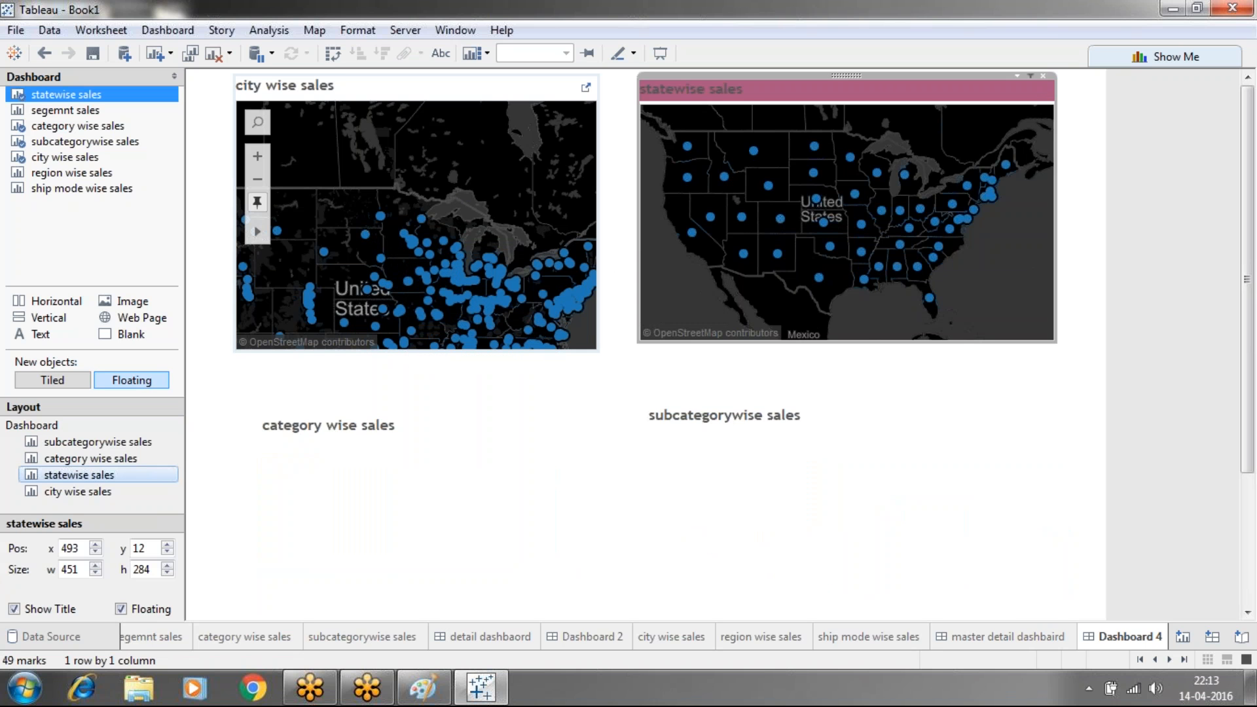
# Lower the city map's top edge and reset its view to the full US on its sheet
pyautogui.click(477, 82)
pyautogui.click(477, 88)
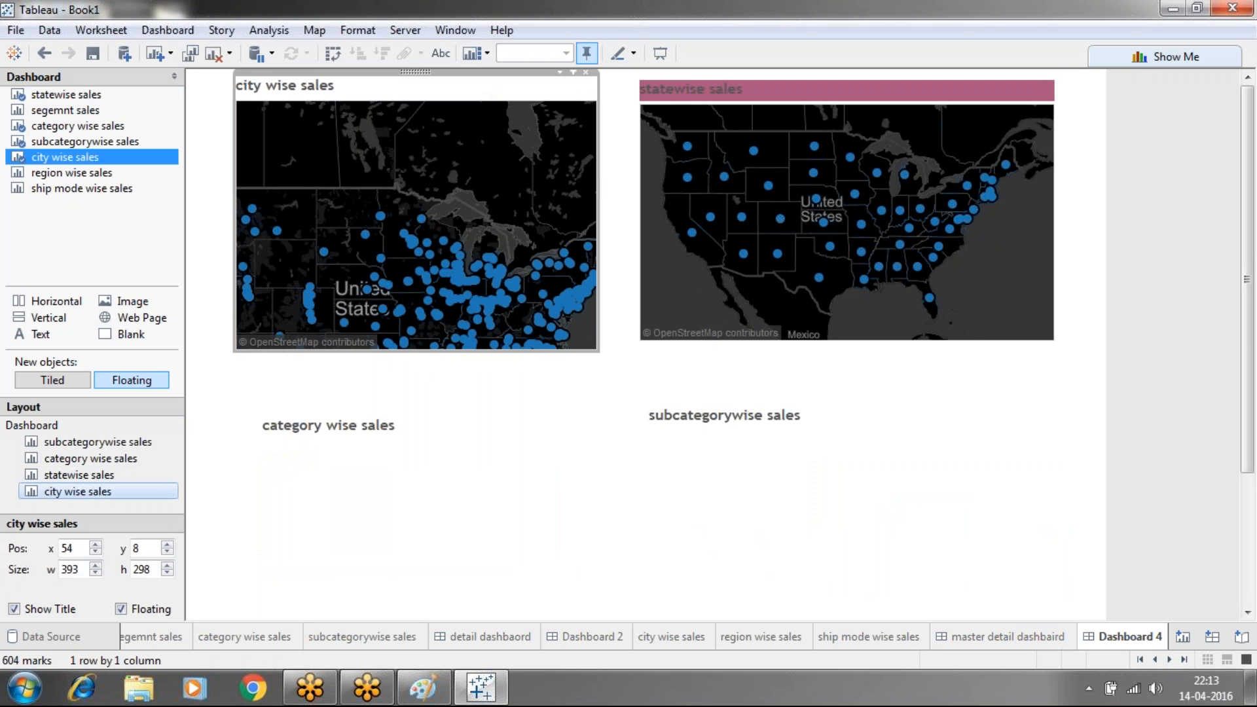
pyautogui.moveTo(471, 74); pyautogui.dragTo(473, 89)
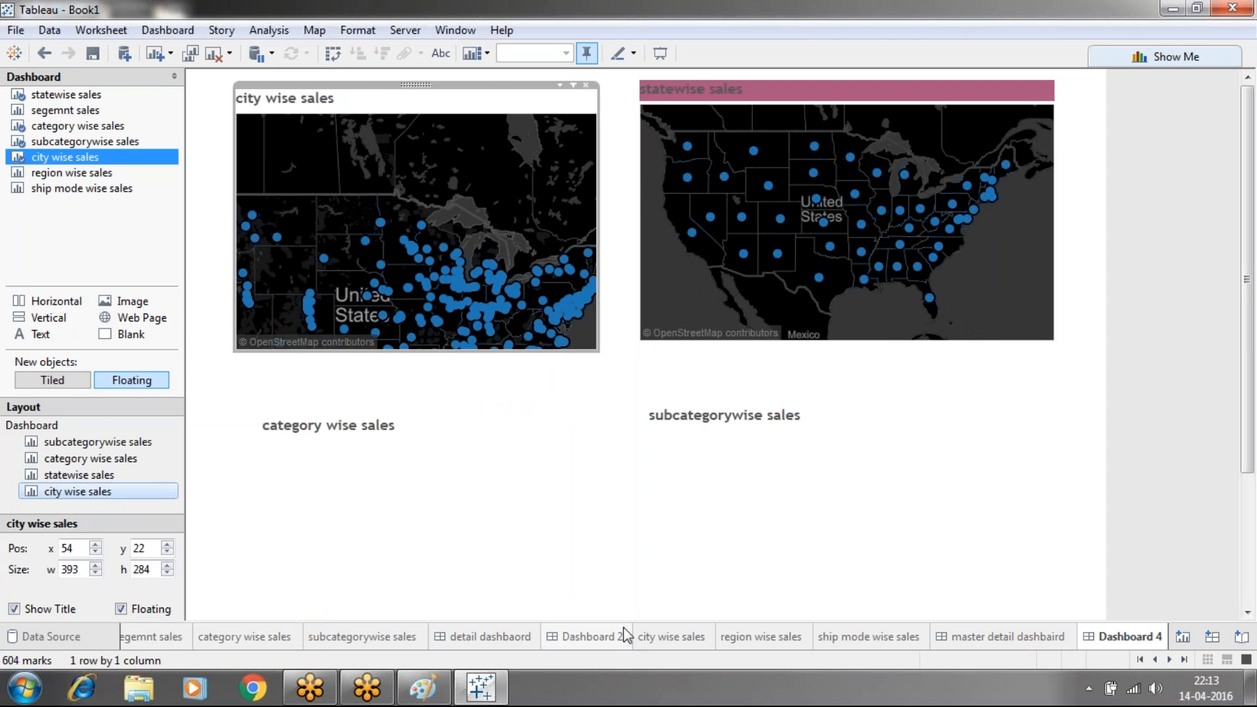
pyautogui.click(660, 640)
pyautogui.moveTo(668, 467)
pyautogui.click(361, 267)
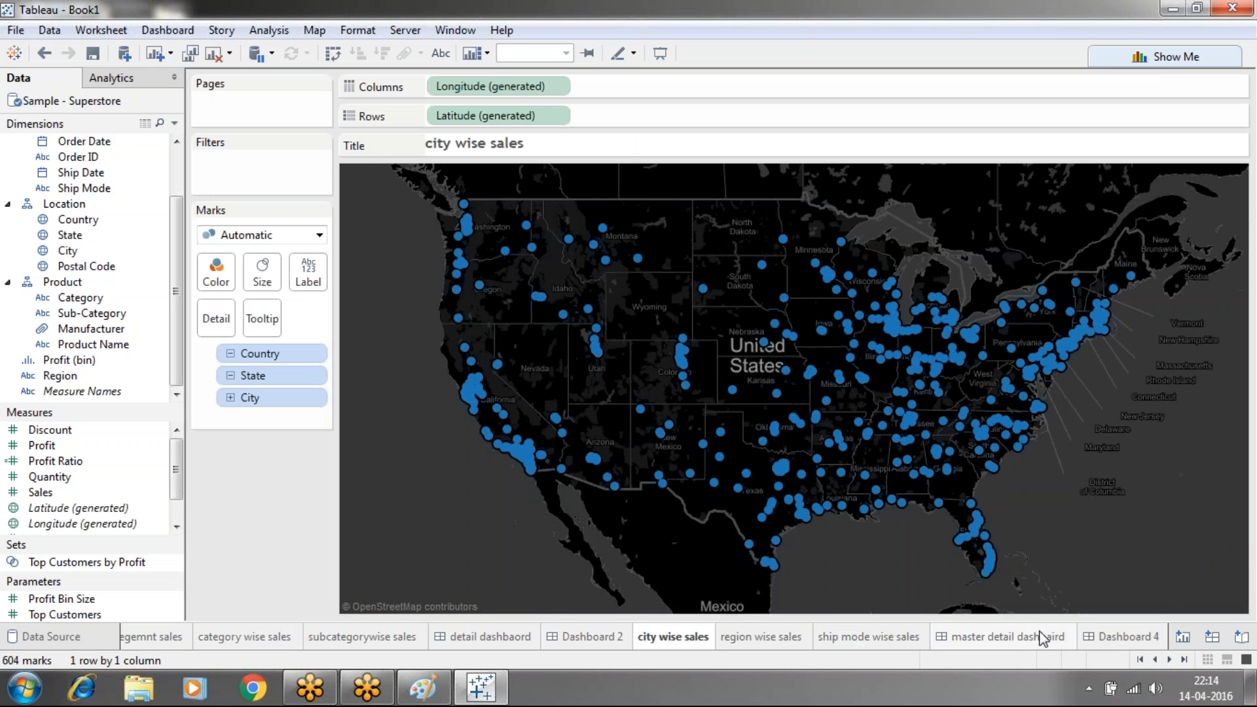
pyautogui.click(1111, 638)
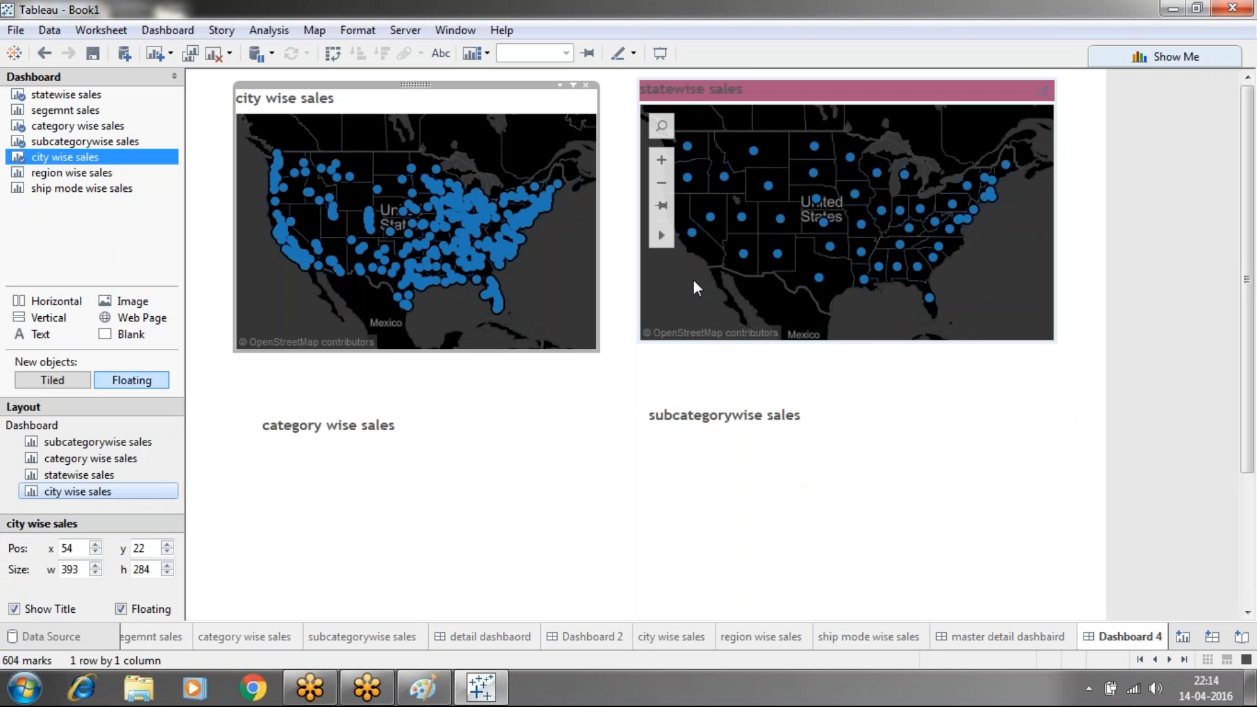
# Test the filter by toggling Utah, then reopen the dashboard Actions list
pyautogui.click(740, 220)
pyautogui.click(740, 219)
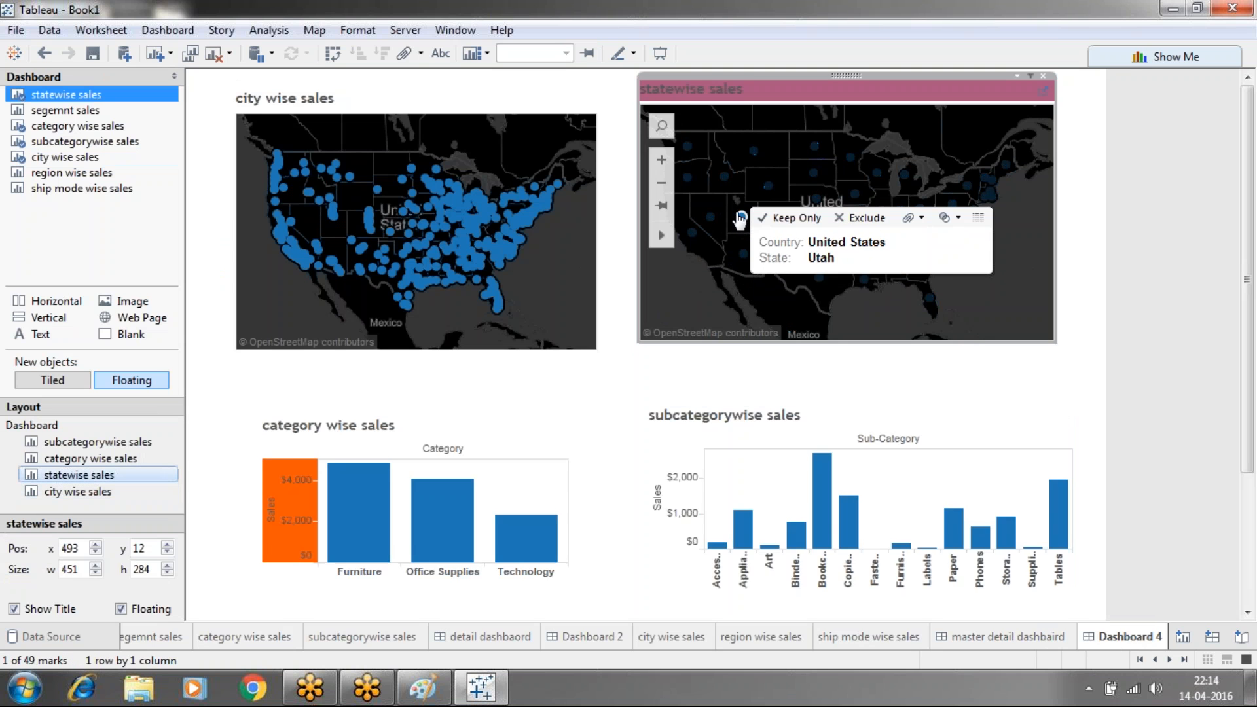
pyautogui.click(740, 219)
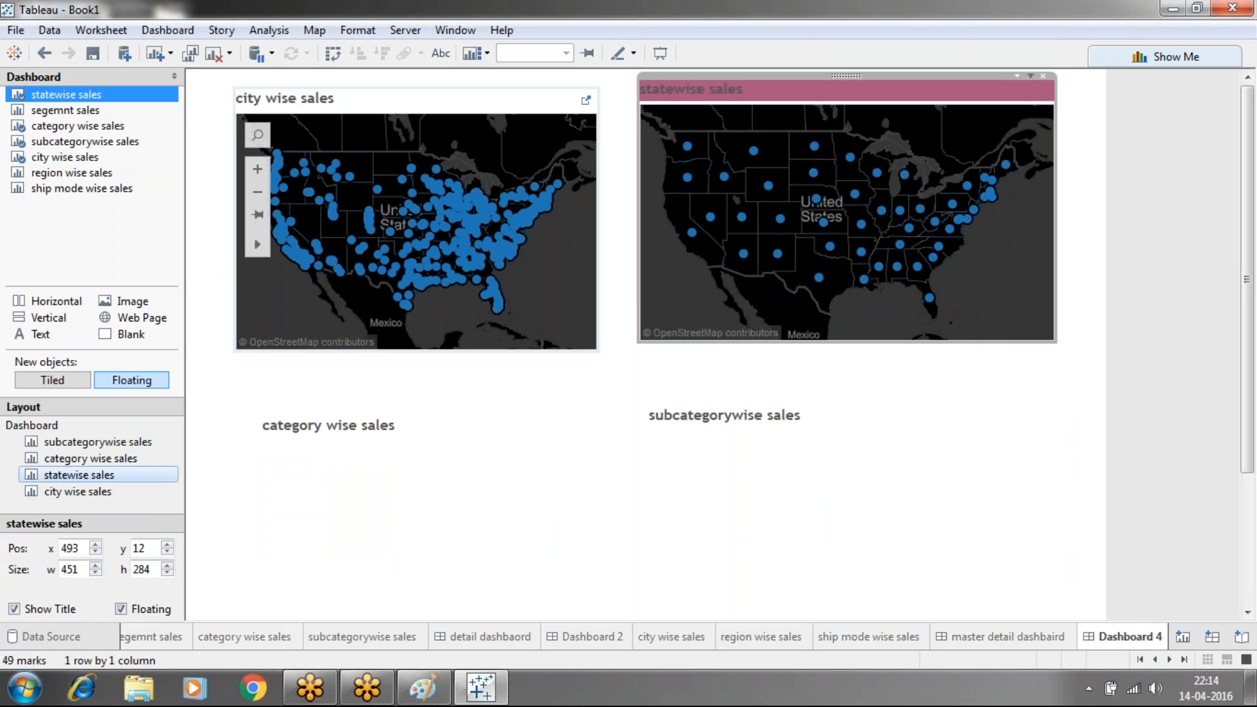
pyautogui.moveTo(468, 206)
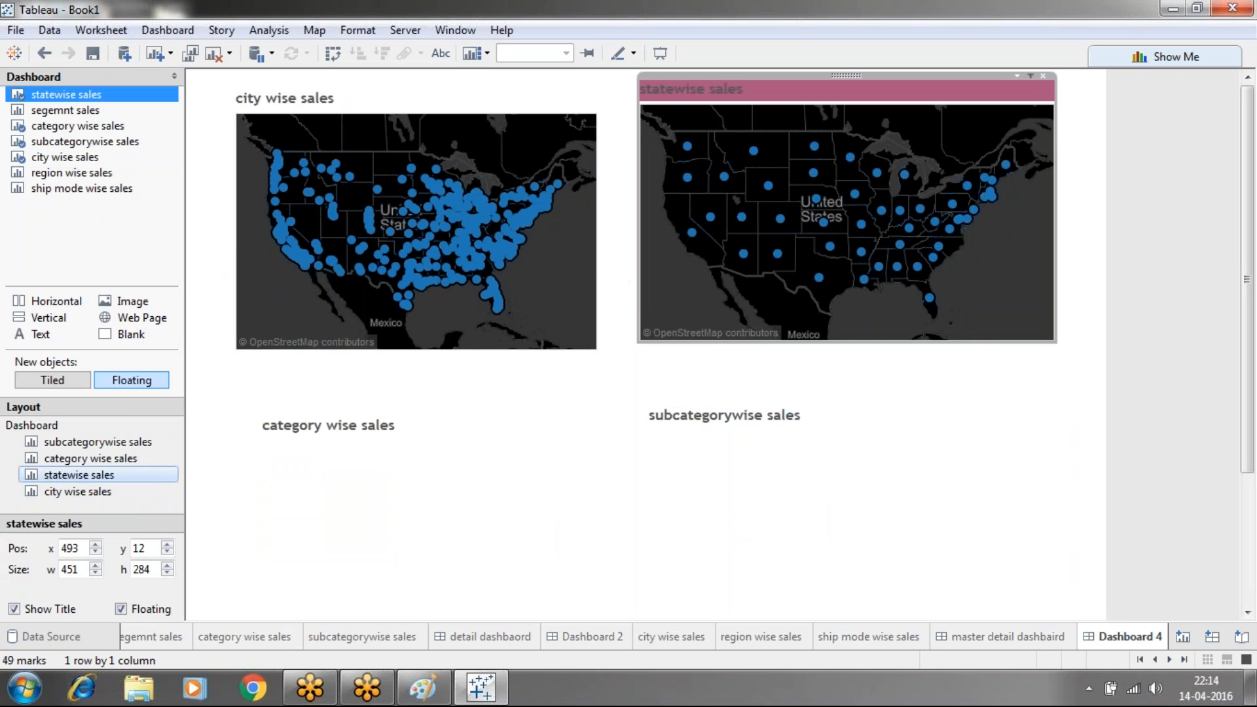
pyautogui.click(160, 33)
pyautogui.click(189, 190)
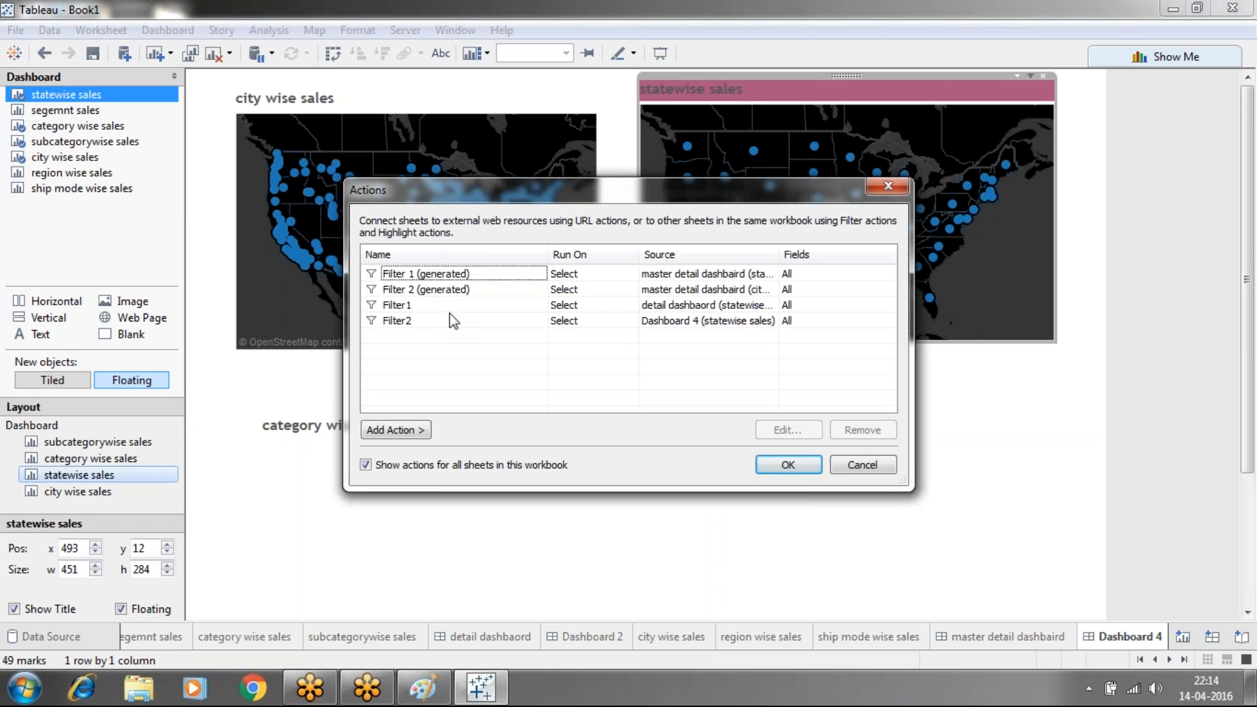
pyautogui.click(447, 322)
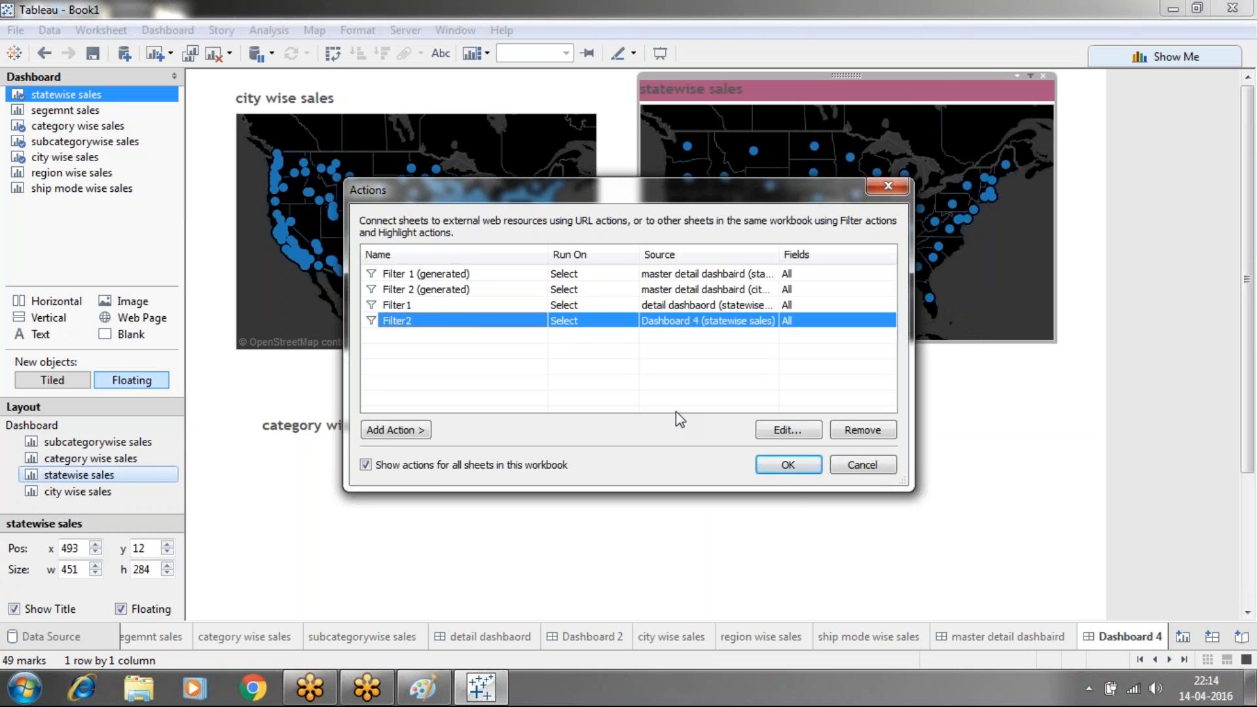
pyautogui.click(773, 432)
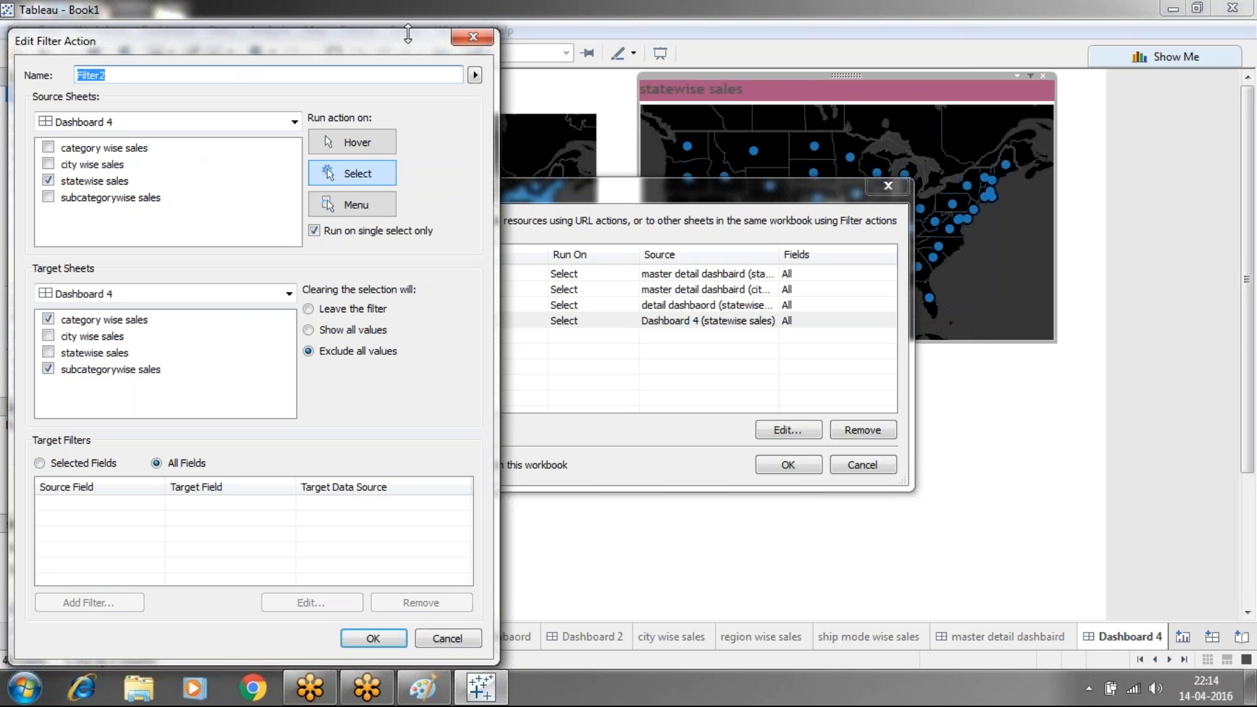
pyautogui.click(458, 38)
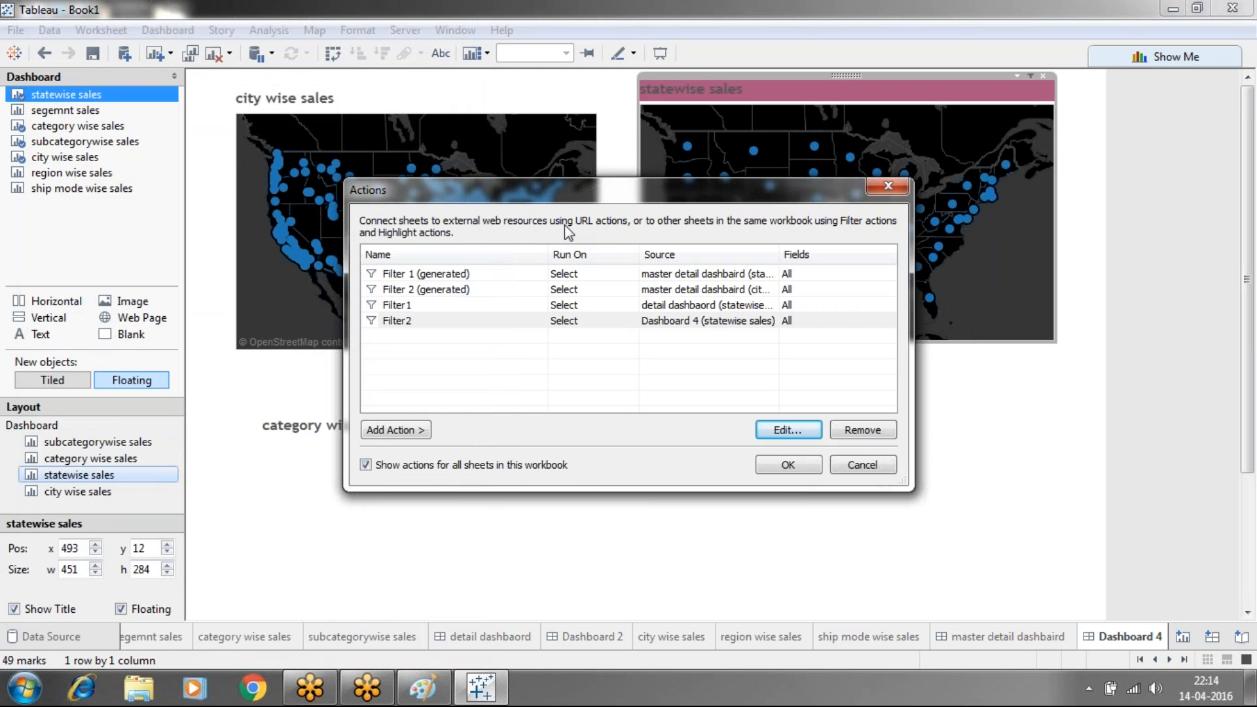
# Close Actions and toggle Idaho on the state map to confirm the bar charts filter
pyautogui.click(786, 466)
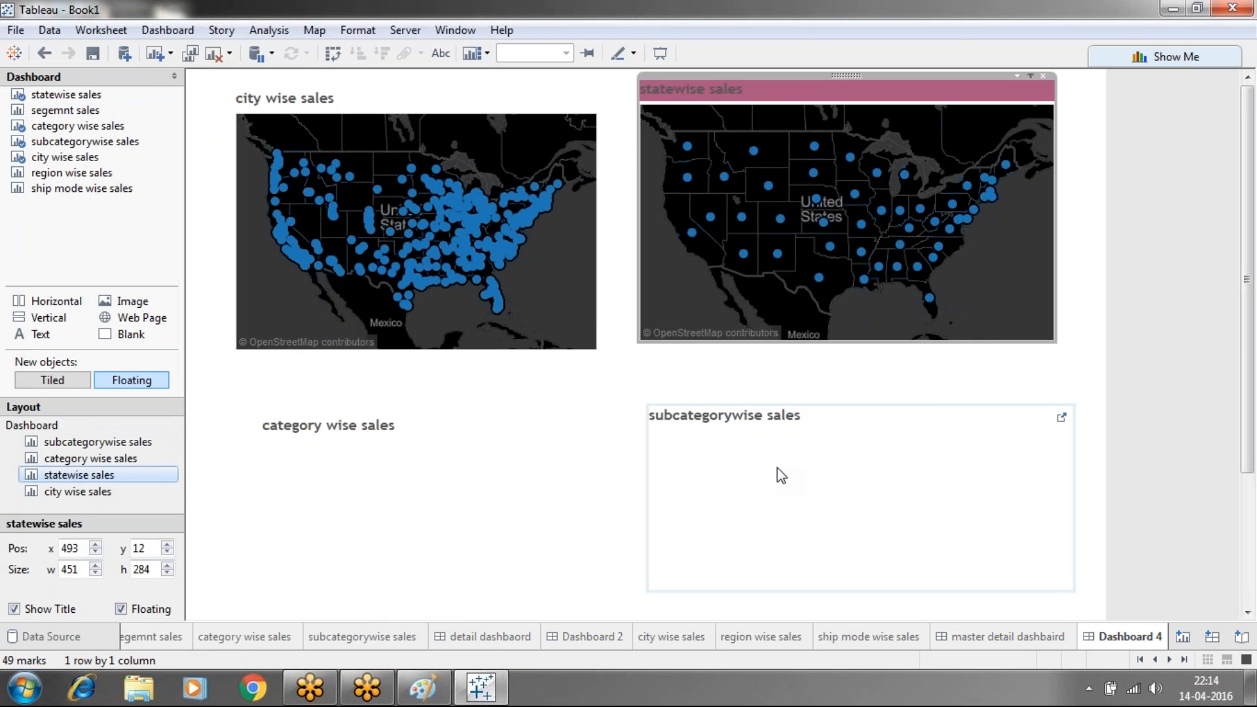
pyautogui.click(722, 194)
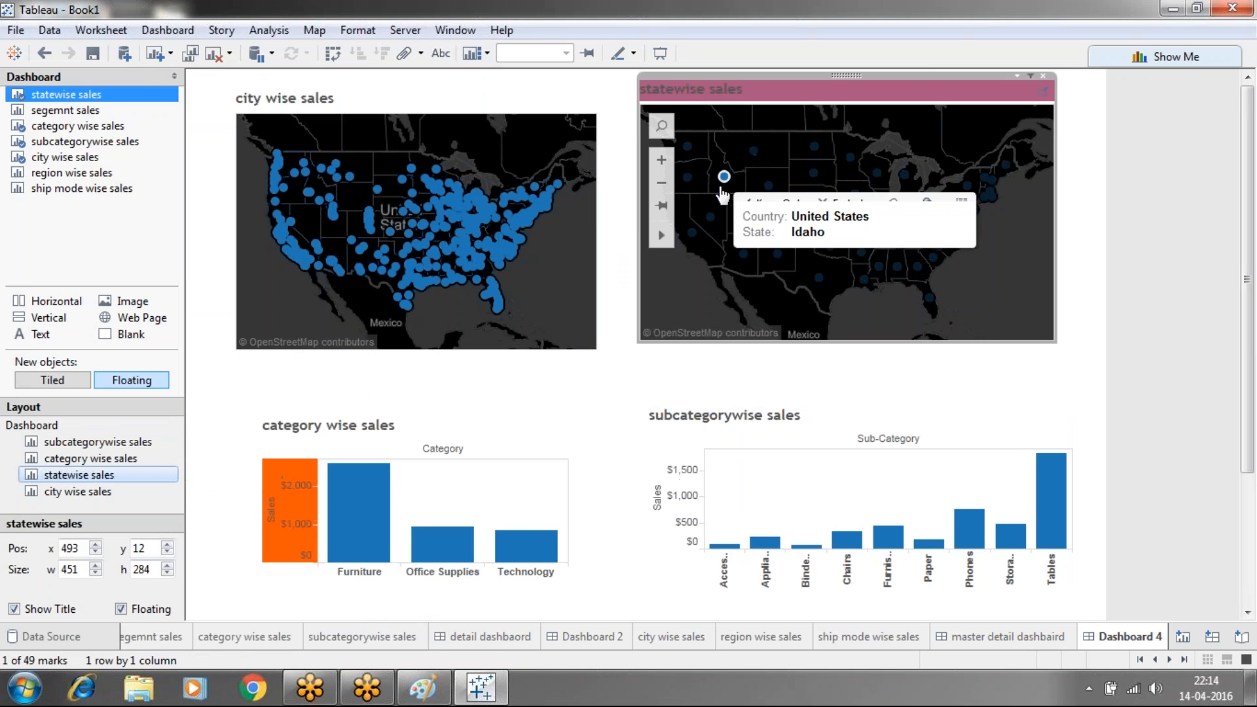
pyautogui.click(722, 195)
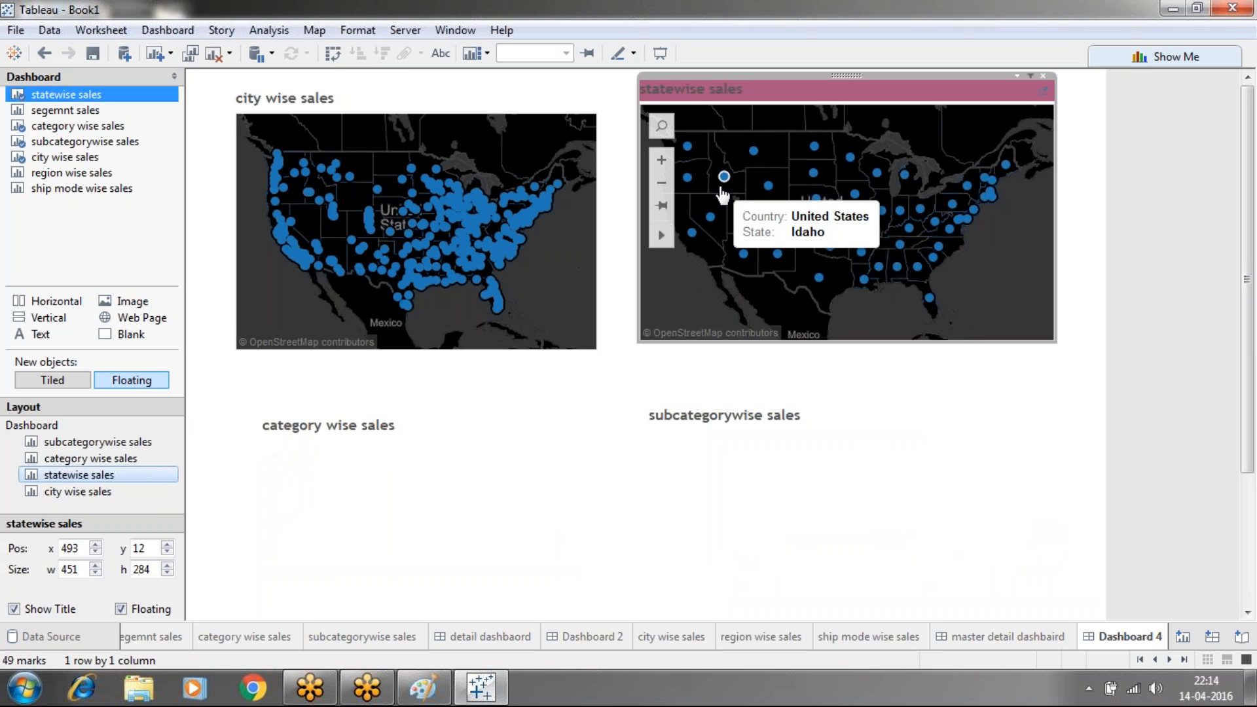
pyautogui.click(722, 194)
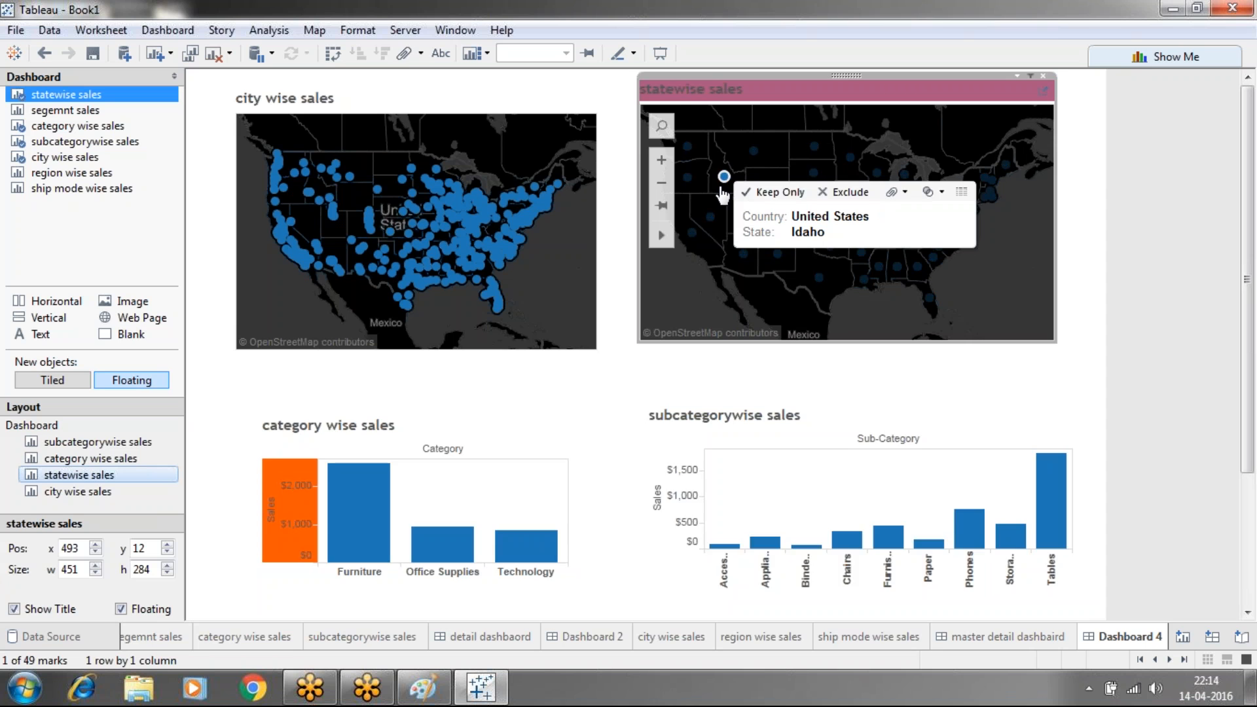
pyautogui.click(721, 195)
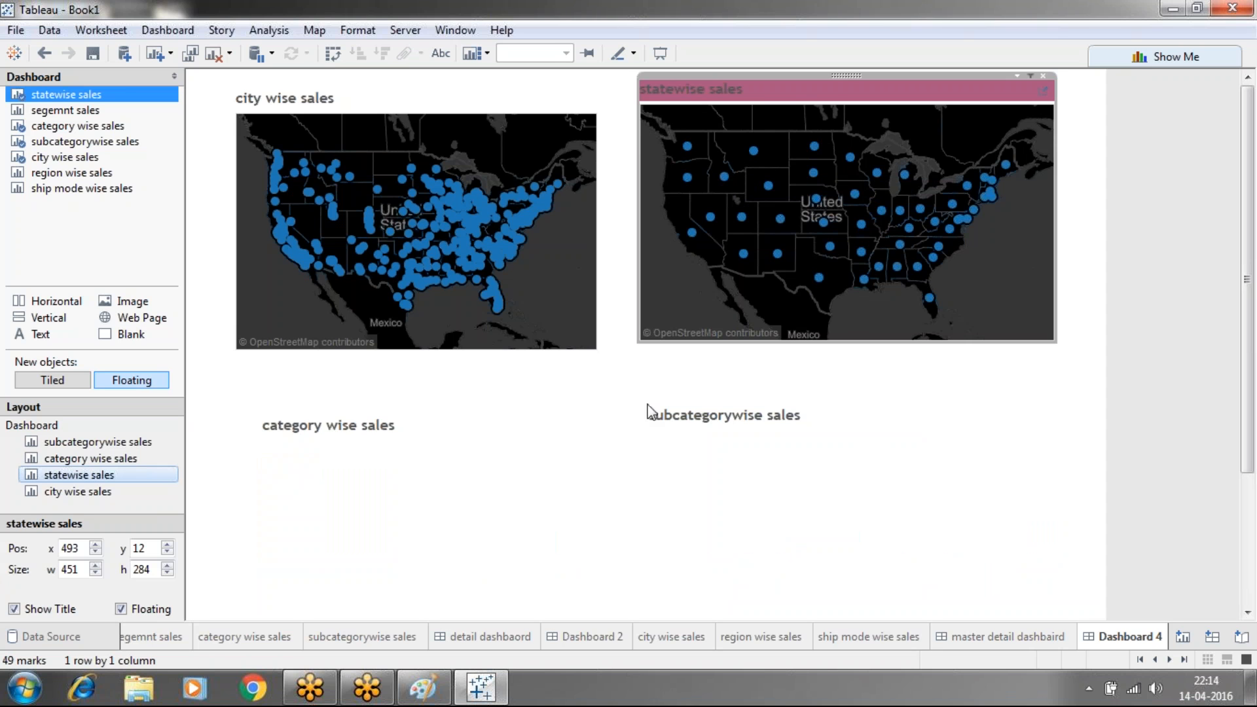
pyautogui.click(723, 178)
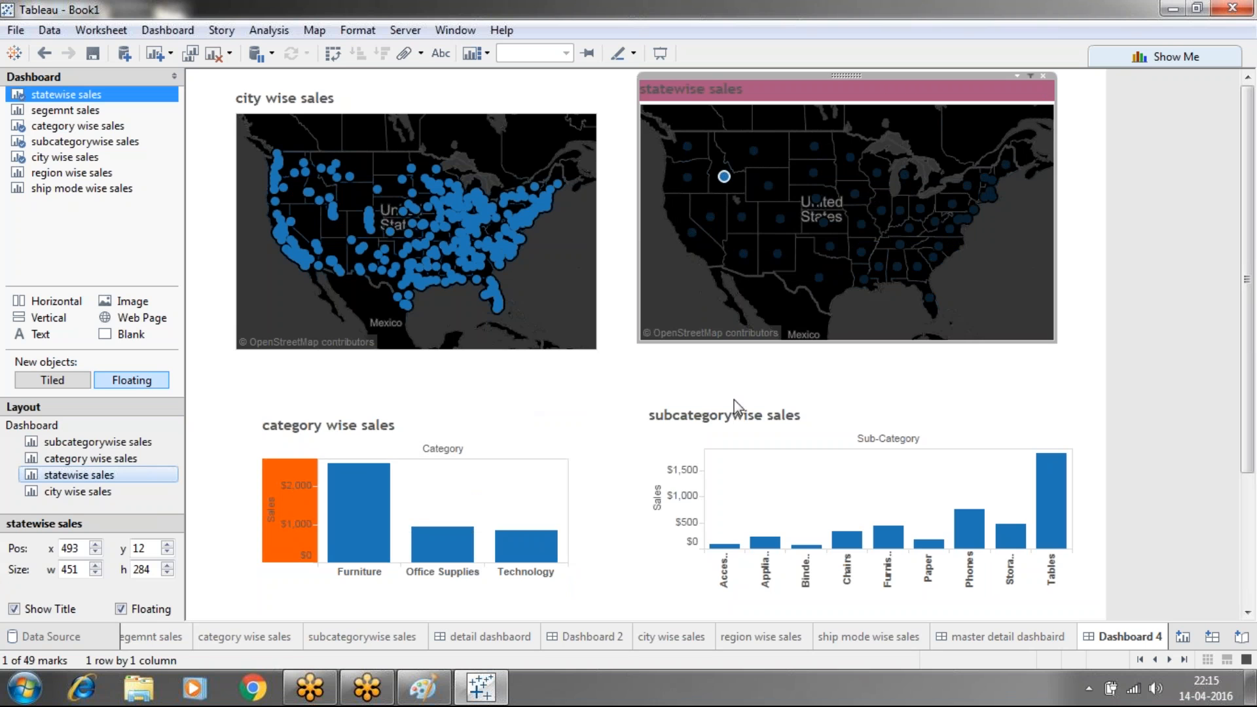
pyautogui.click(725, 179)
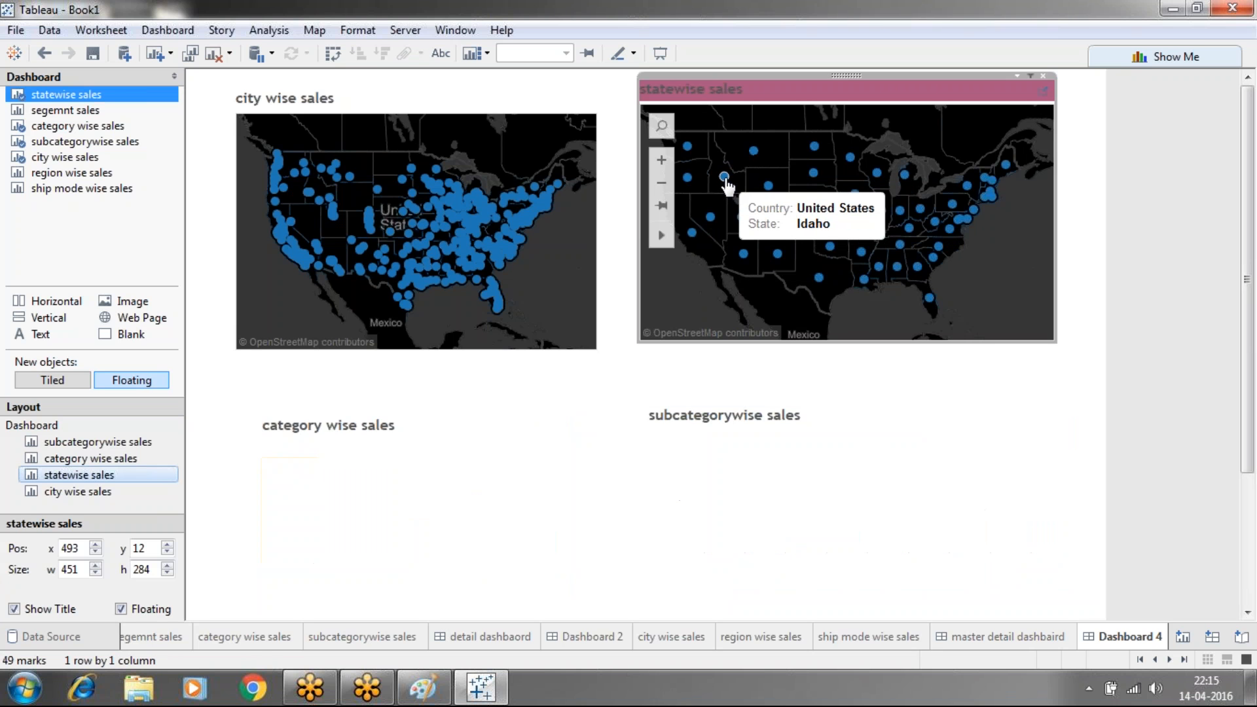
pyautogui.click(725, 179)
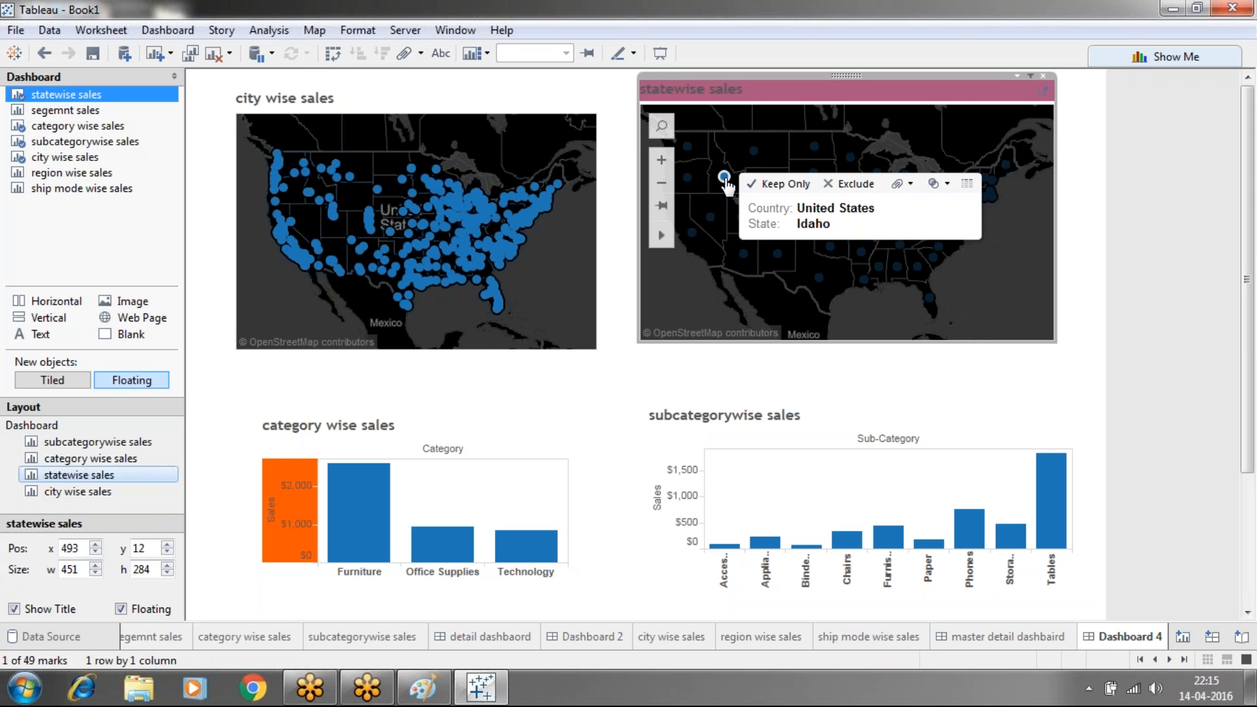
pyautogui.click(723, 177)
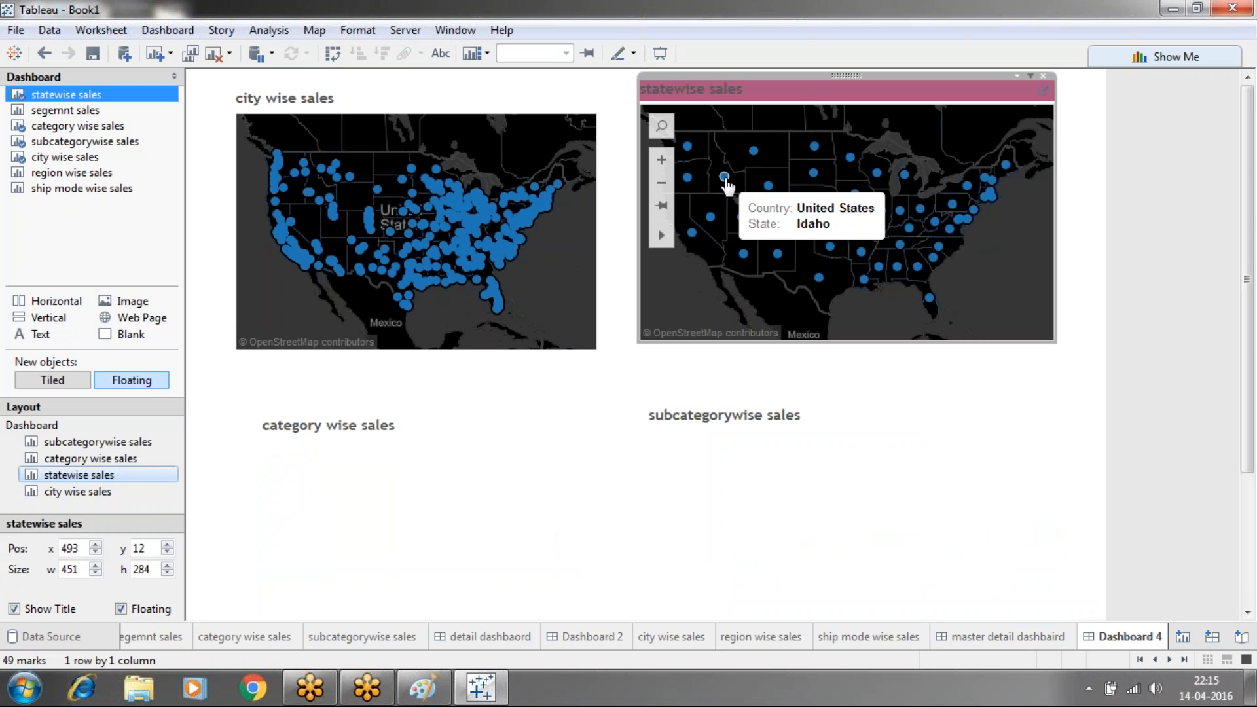
pyautogui.click(724, 178)
# Hide the titles of the subcategorywise and category wise sales charts
pyautogui.rightClick(722, 423)
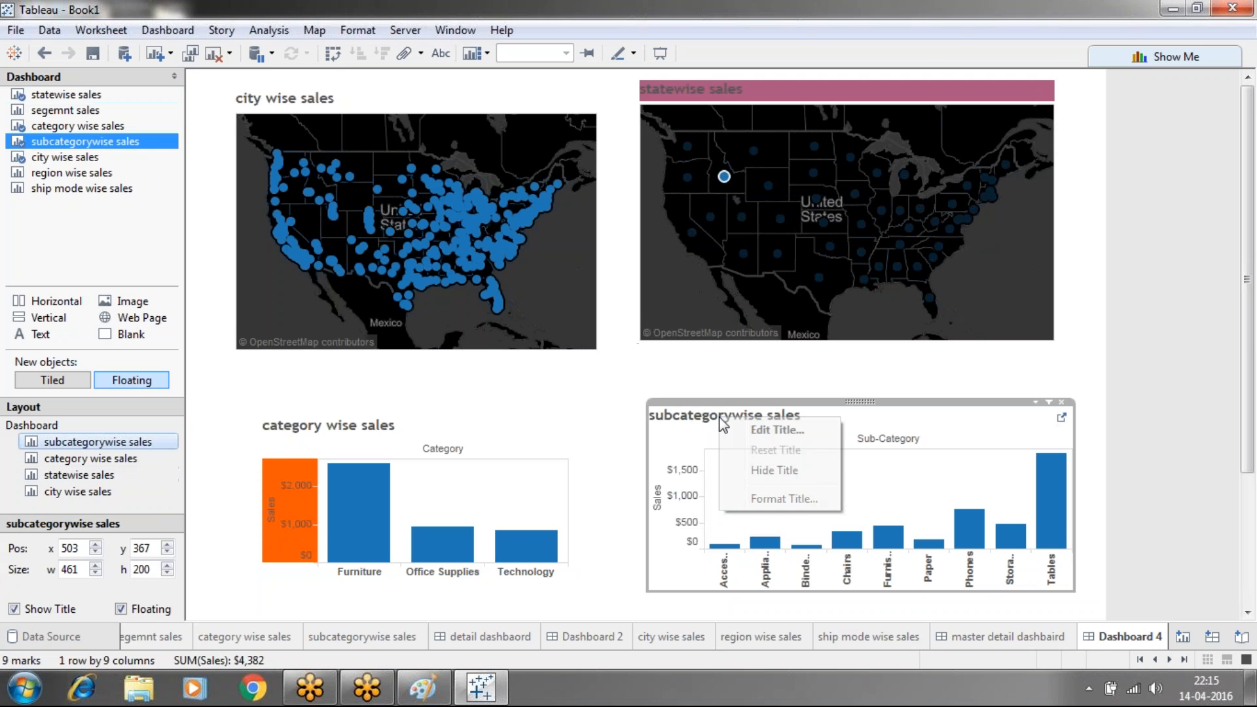
pyautogui.click(777, 477)
pyautogui.click(437, 430)
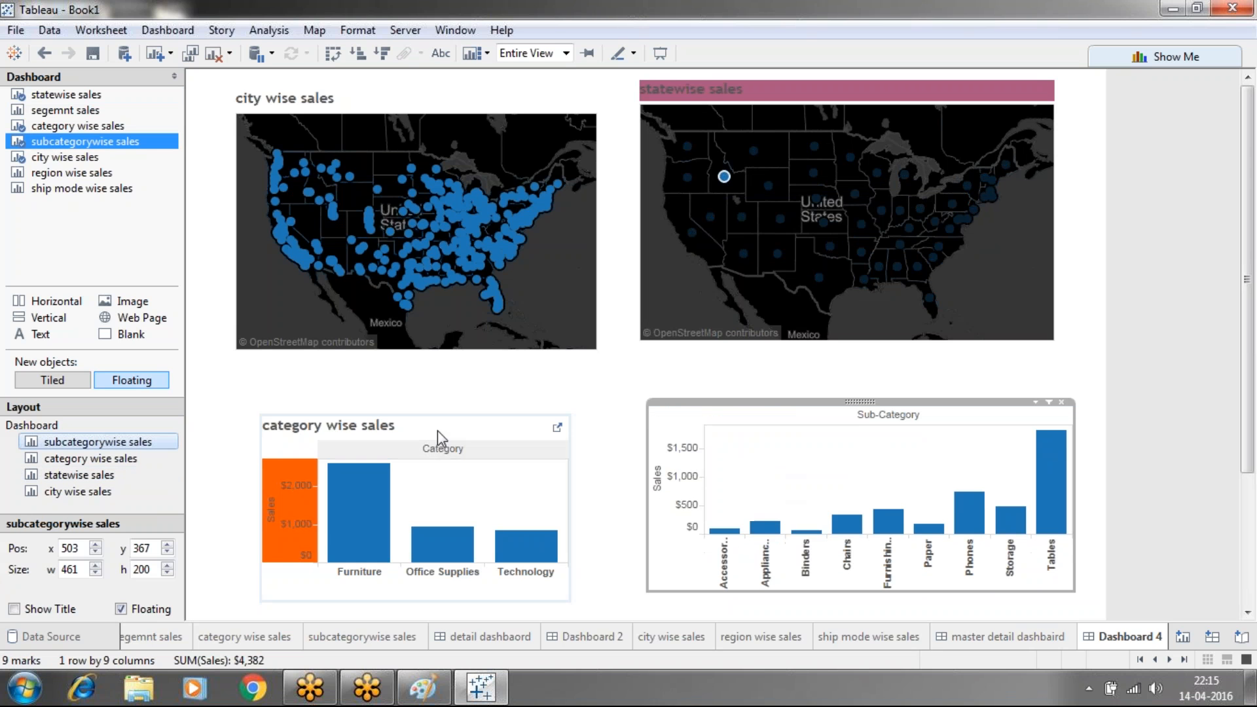
pyautogui.rightClick(390, 430)
pyautogui.click(428, 478)
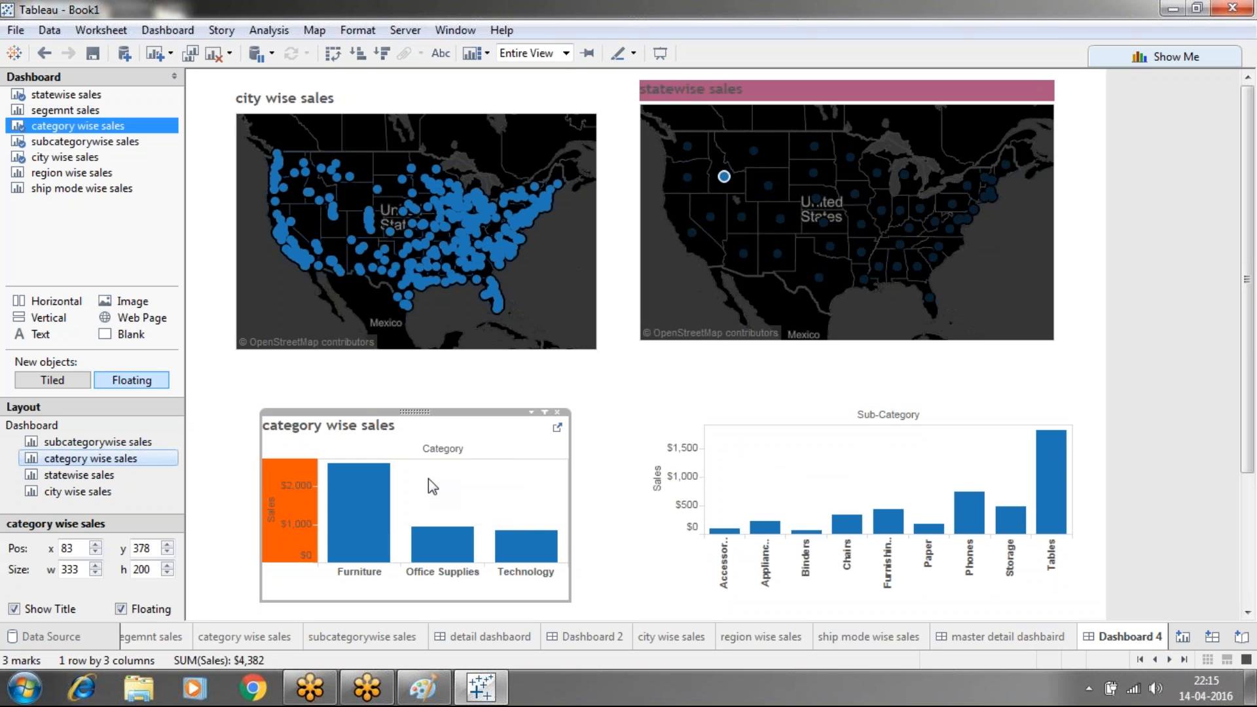
# Reselect Idaho to filter the bar charts, then add the new worksheet Sheet 8
pyautogui.click(675, 187)
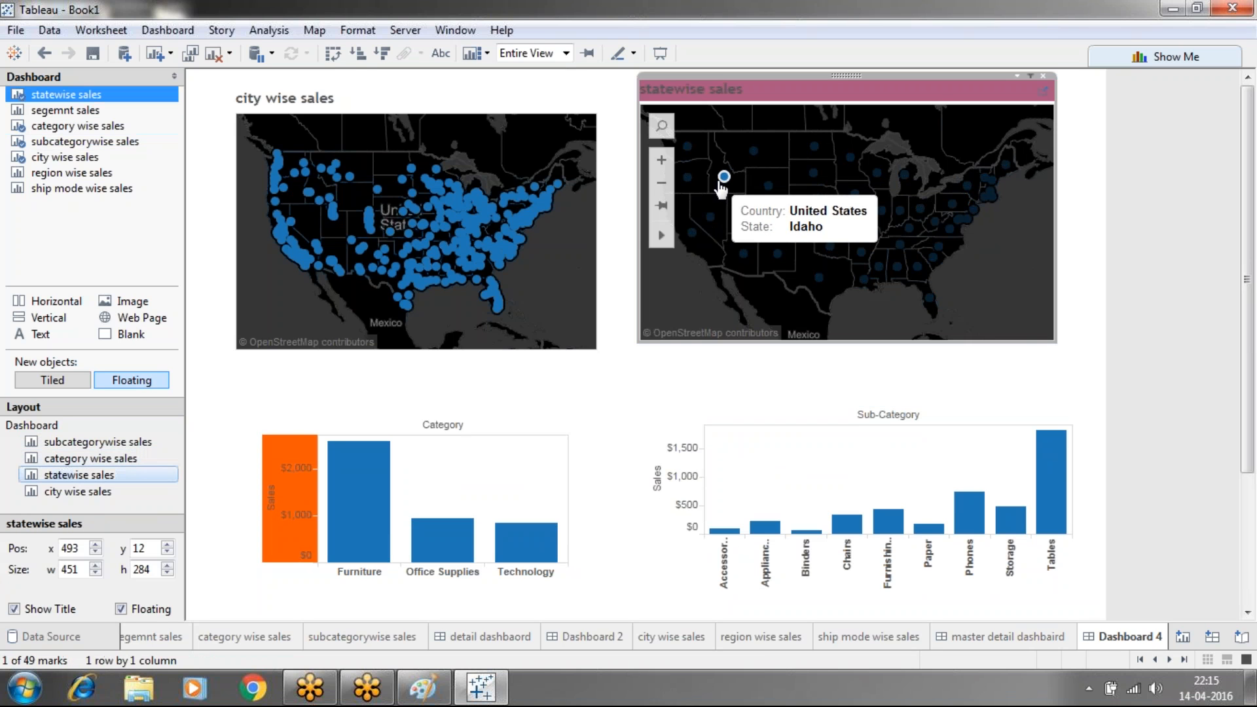
pyautogui.click(722, 188)
pyautogui.click(721, 186)
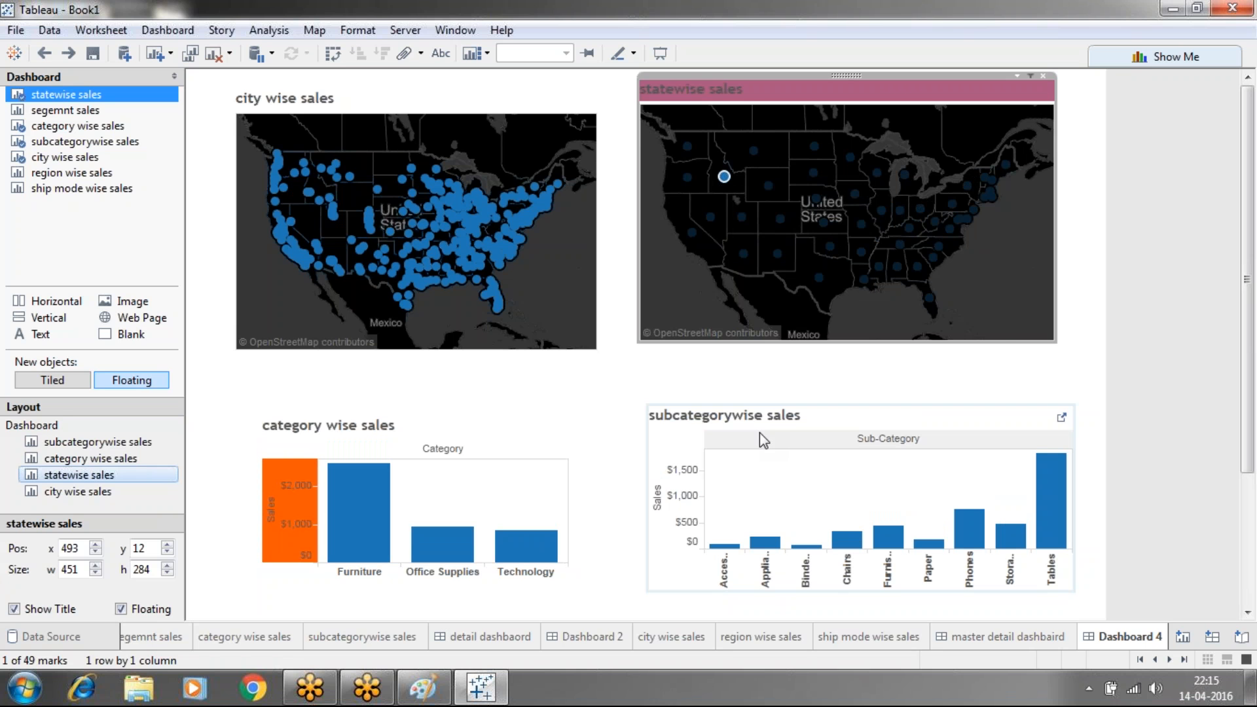
pyautogui.click(1086, 335)
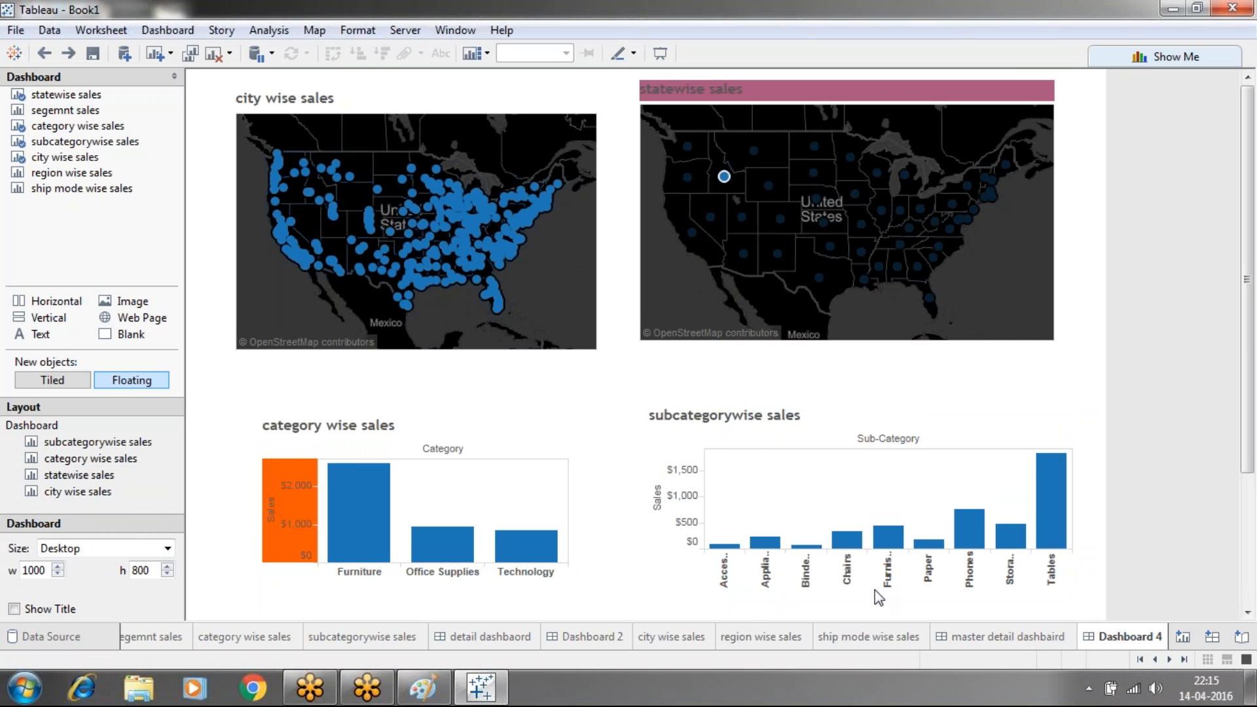
pyautogui.click(1181, 636)
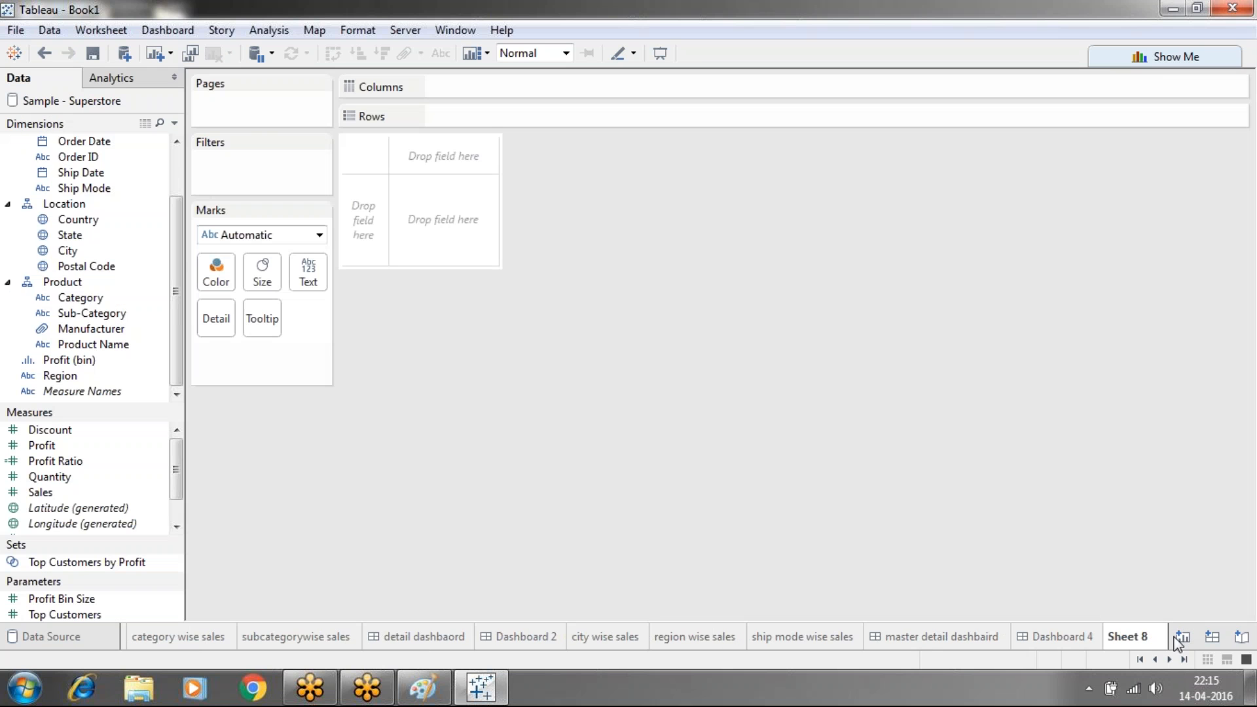
# Create Calculation1 from the Dimensions menu with the string formula "regionwise sales"
pyautogui.click(174, 123)
pyautogui.click(115, 140)
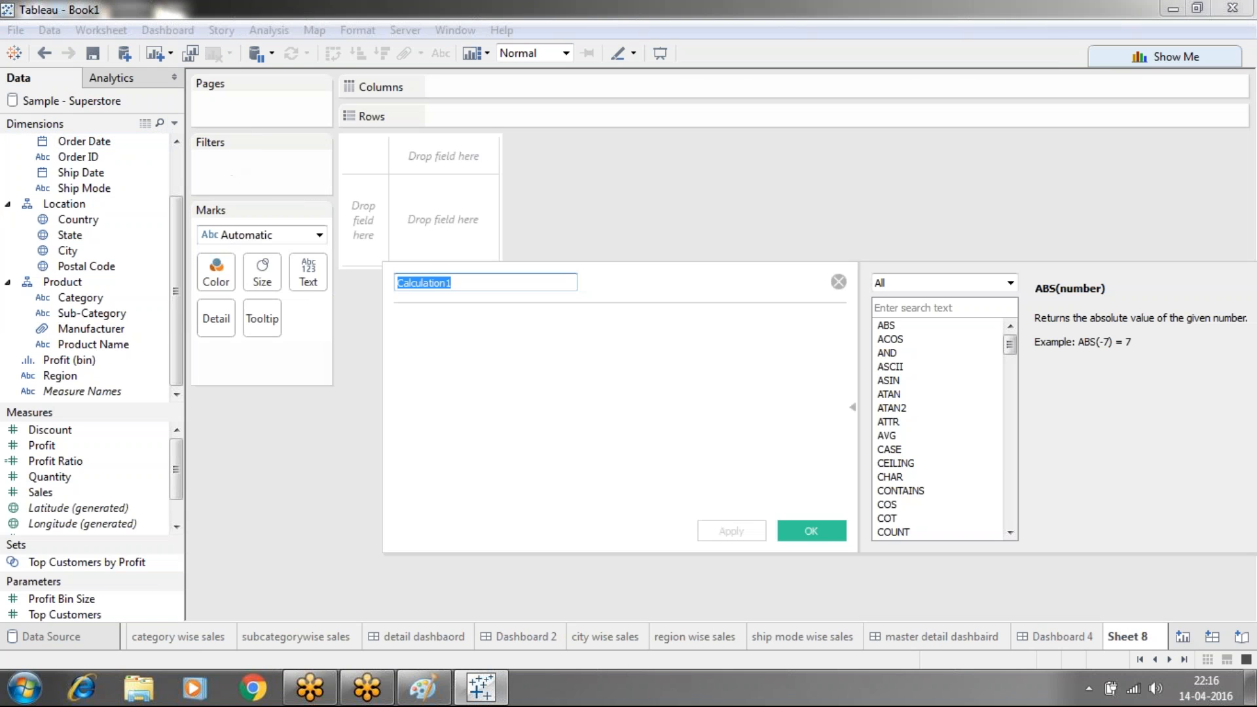
pyautogui.click(396, 322)
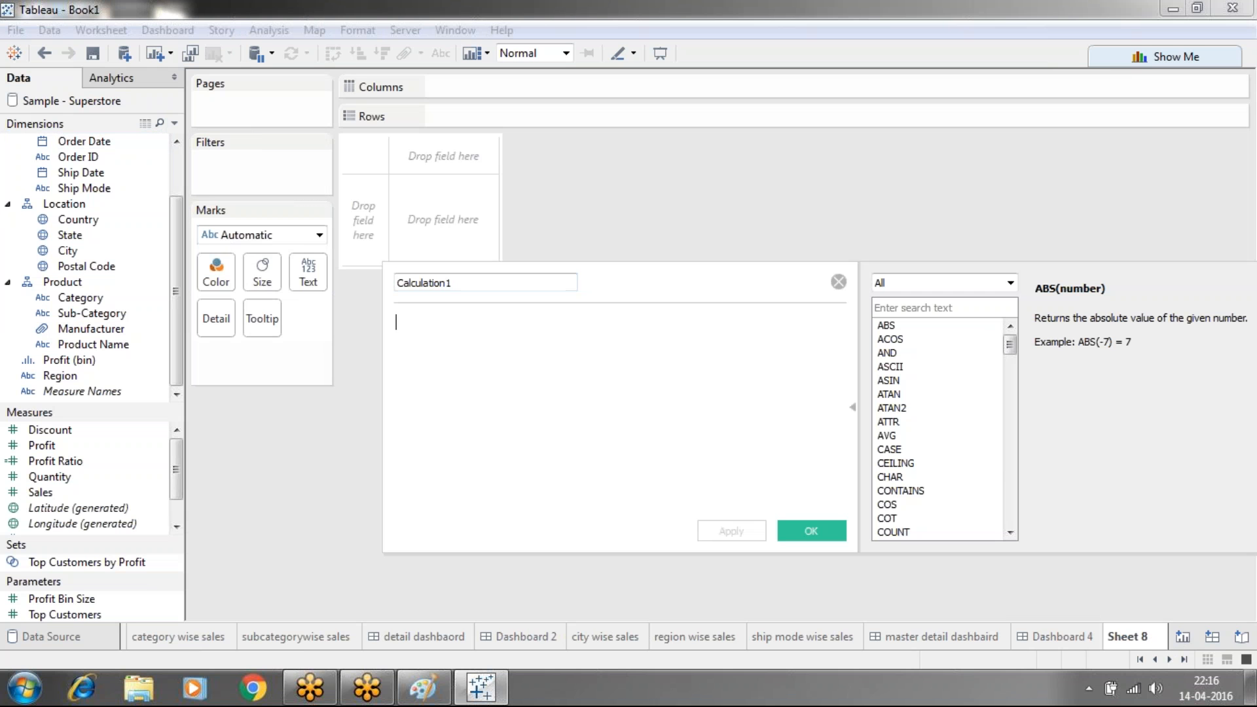
pyautogui.write('=')
pyautogui.click(481, 698)
pyautogui.click(481, 698)
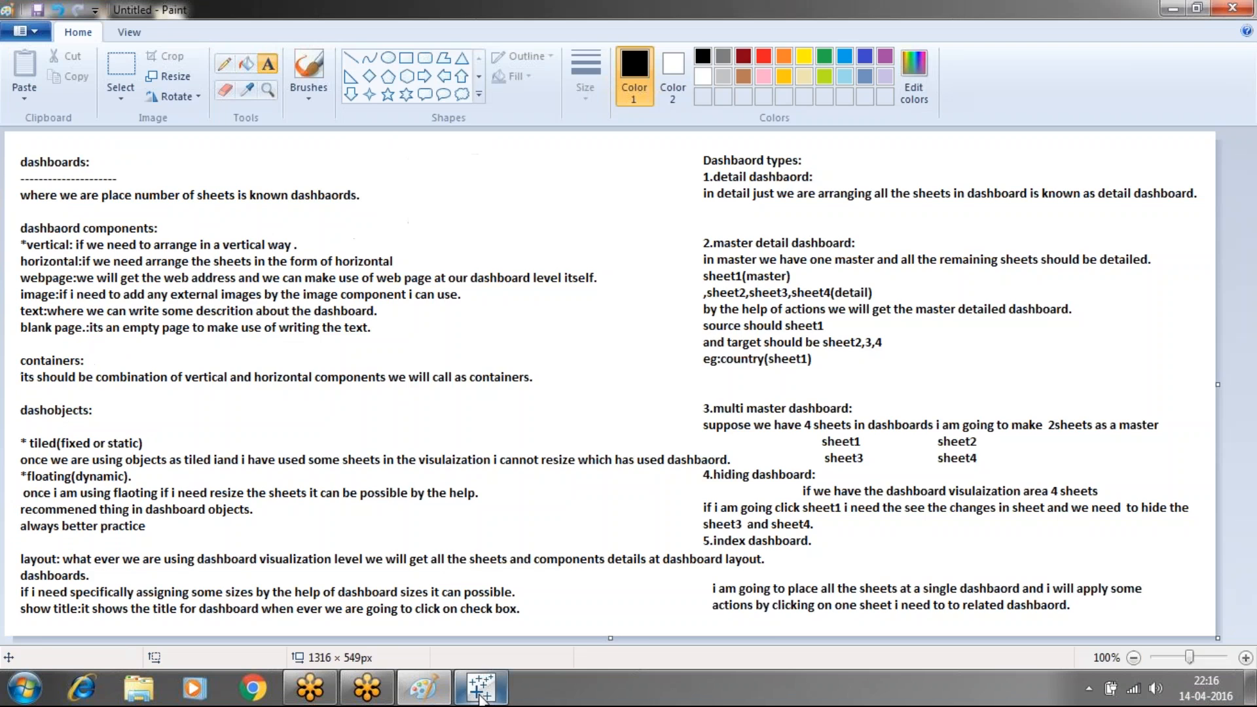
pyautogui.click(482, 697)
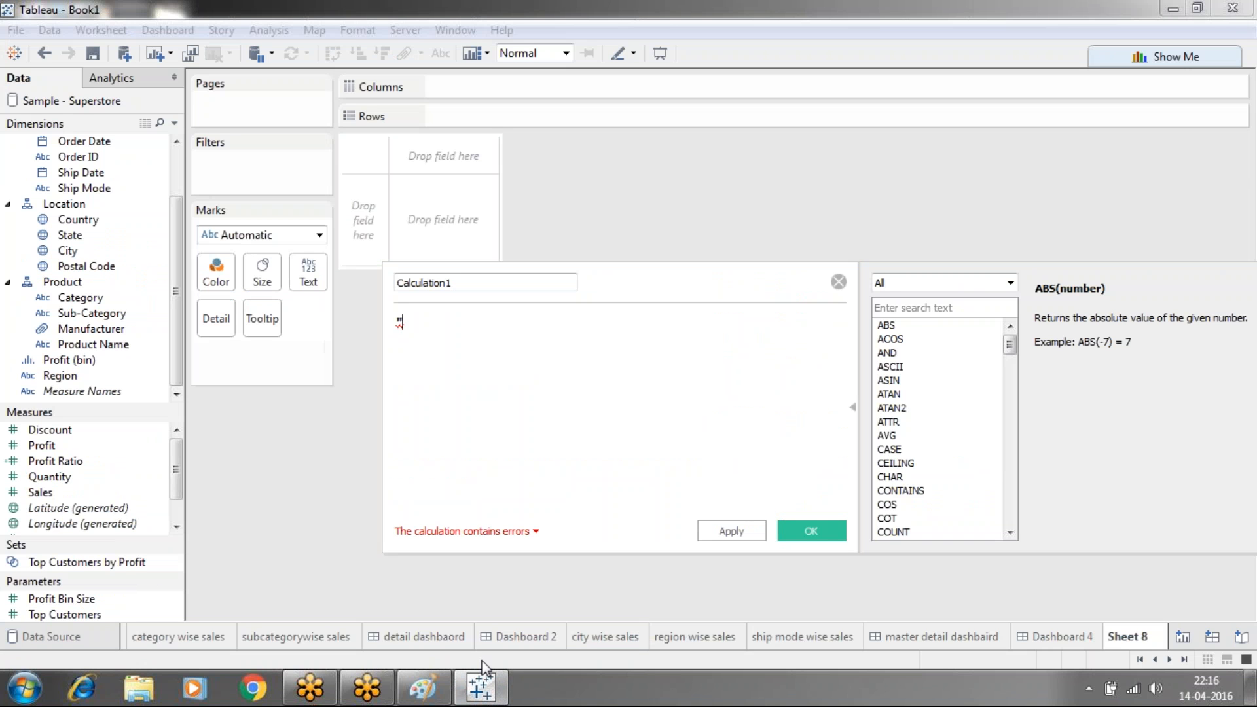
pyautogui.write('regionwi')
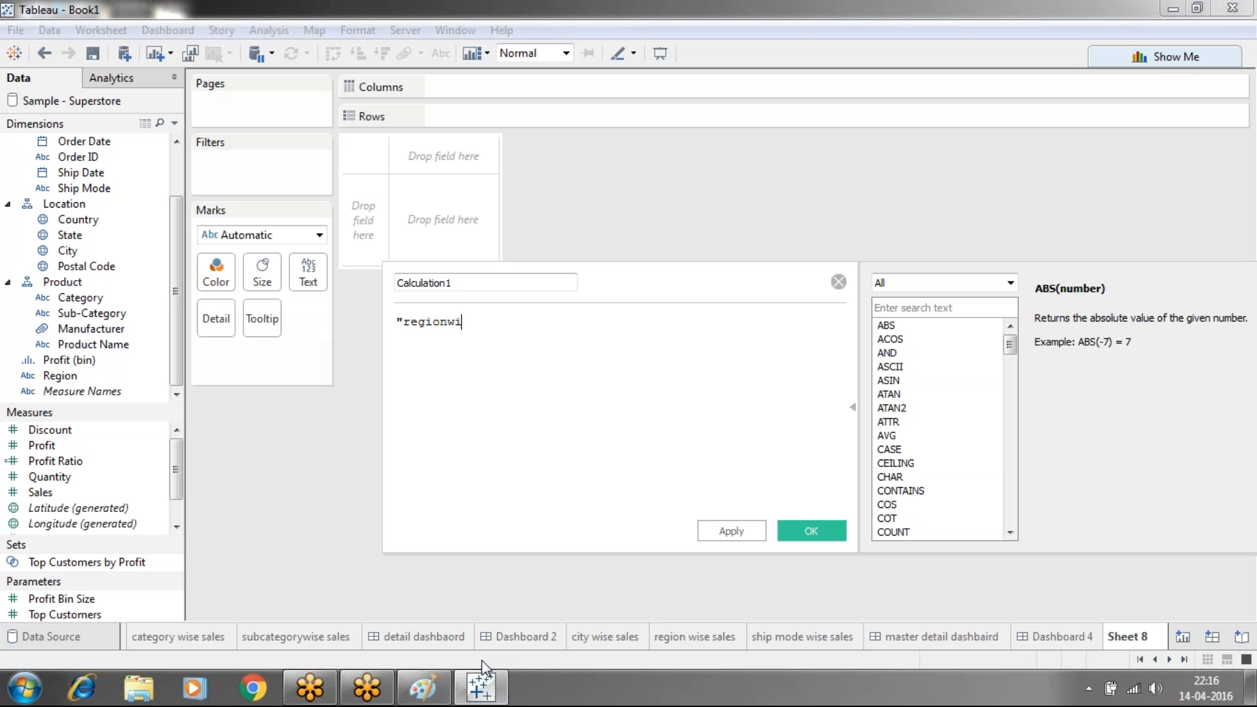
pyautogui.write('se sales"')
pyautogui.click(732, 530)
pyautogui.click(797, 531)
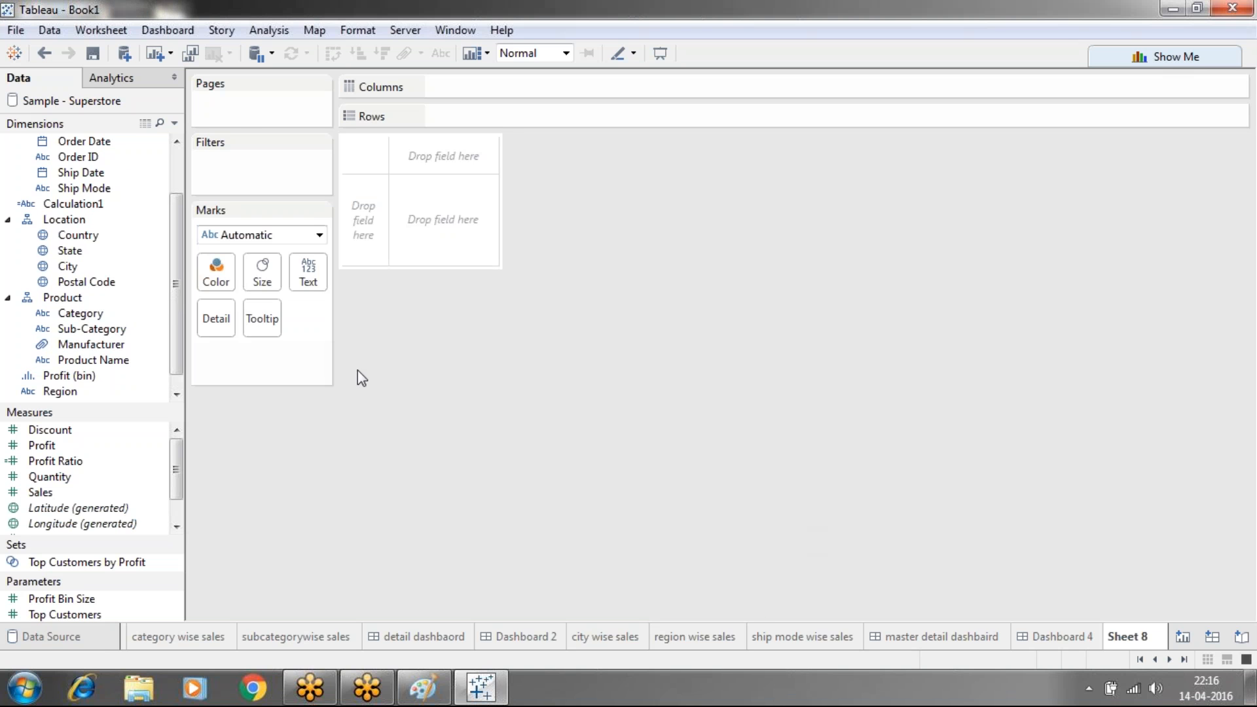
# Create Calculation2 with the string formula "shipmode wise sales", clearing a stray colon first
pyautogui.click(174, 123)
pyautogui.click(124, 144)
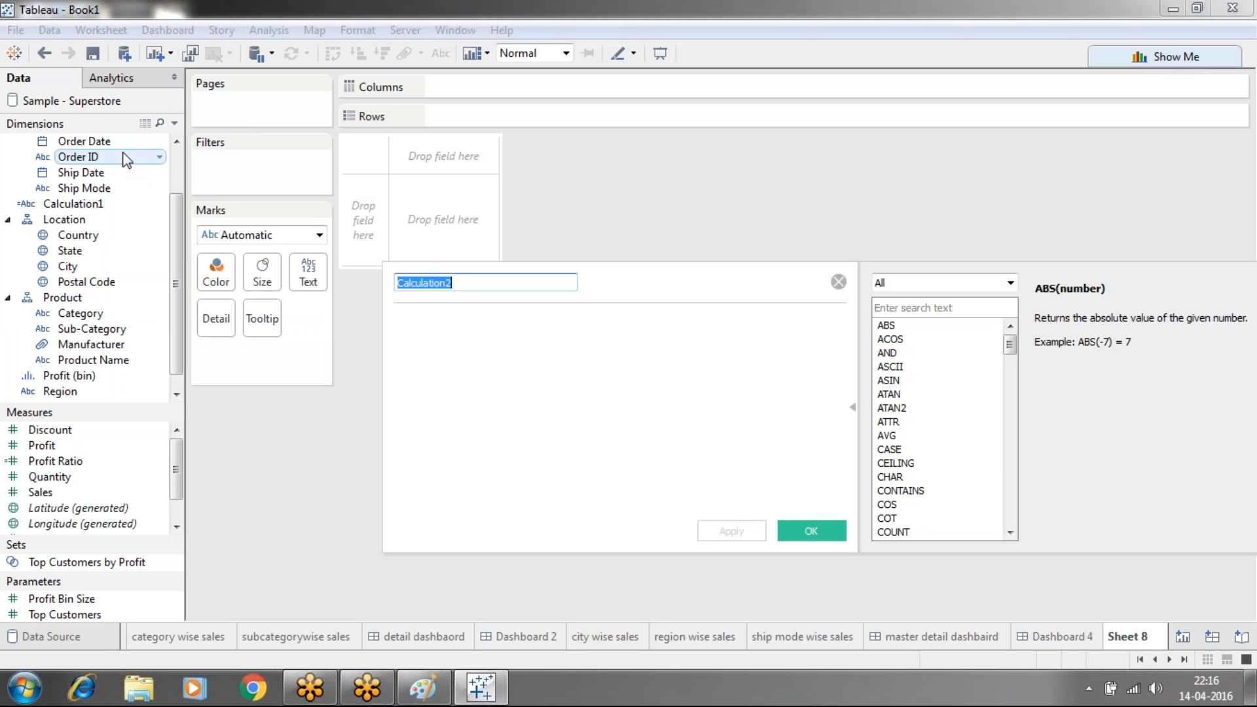
pyautogui.click(396, 322)
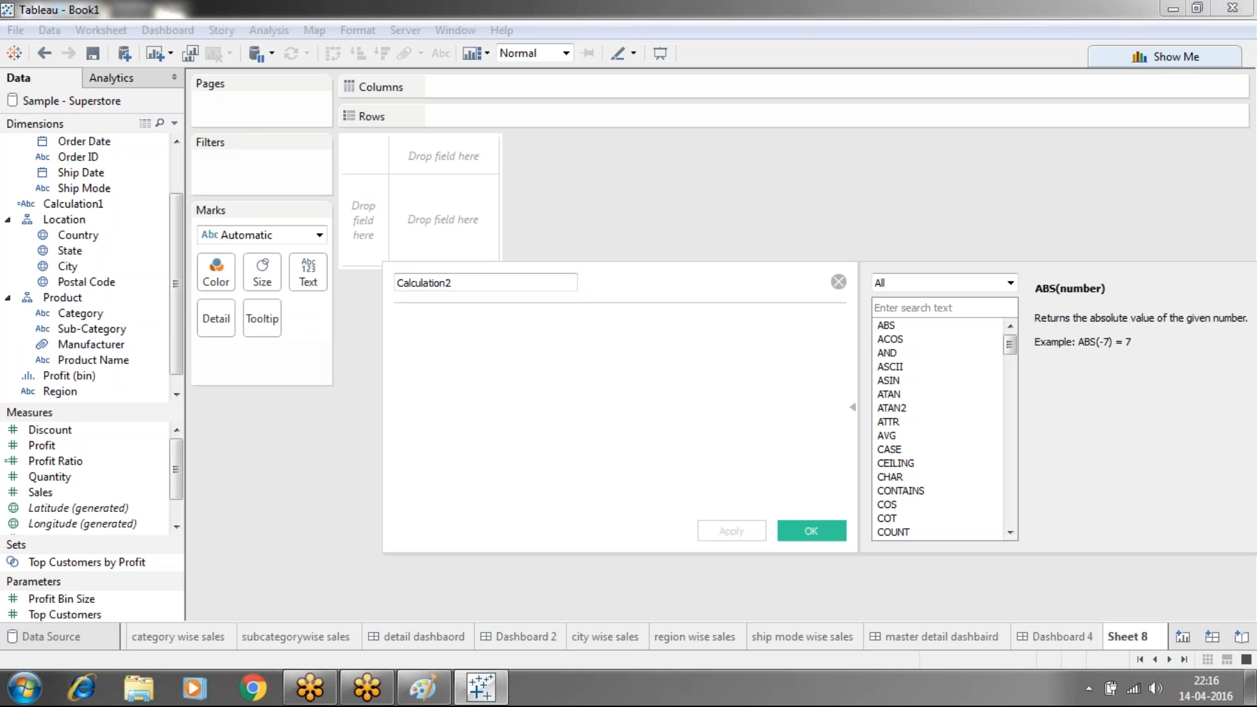
pyautogui.write('":')
pyautogui.press('BackSpace')
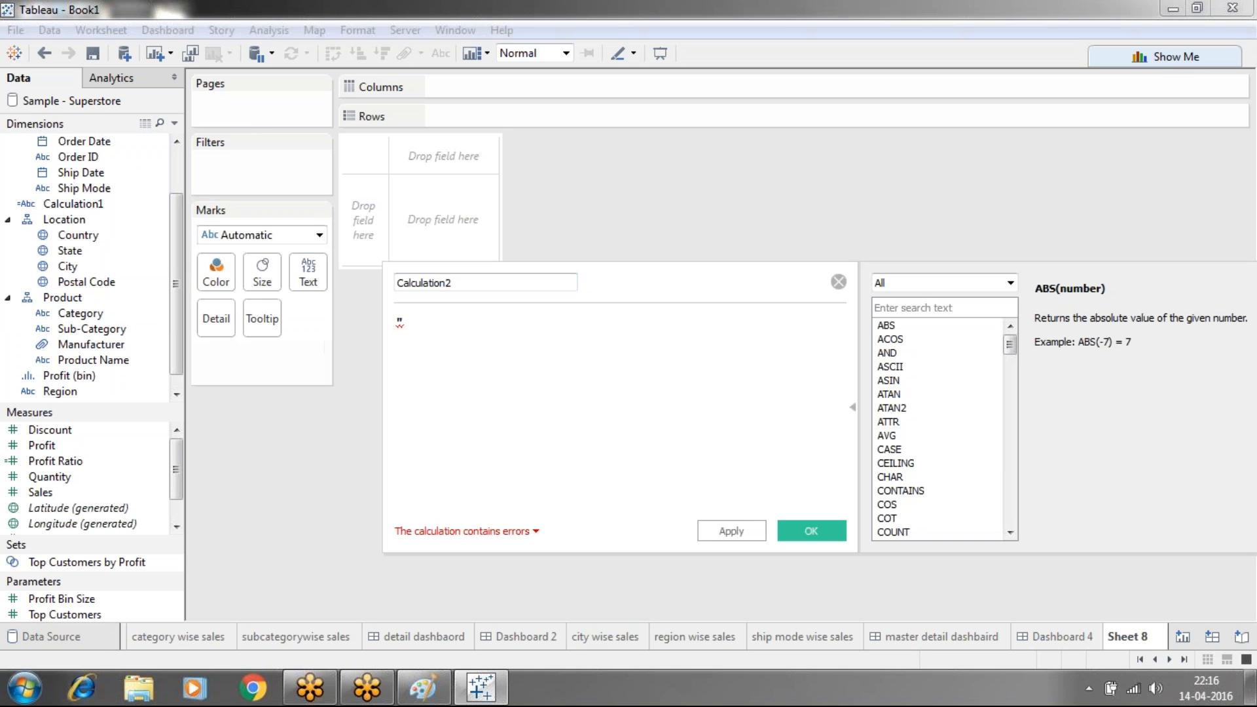
pyautogui.press('BackSpace')
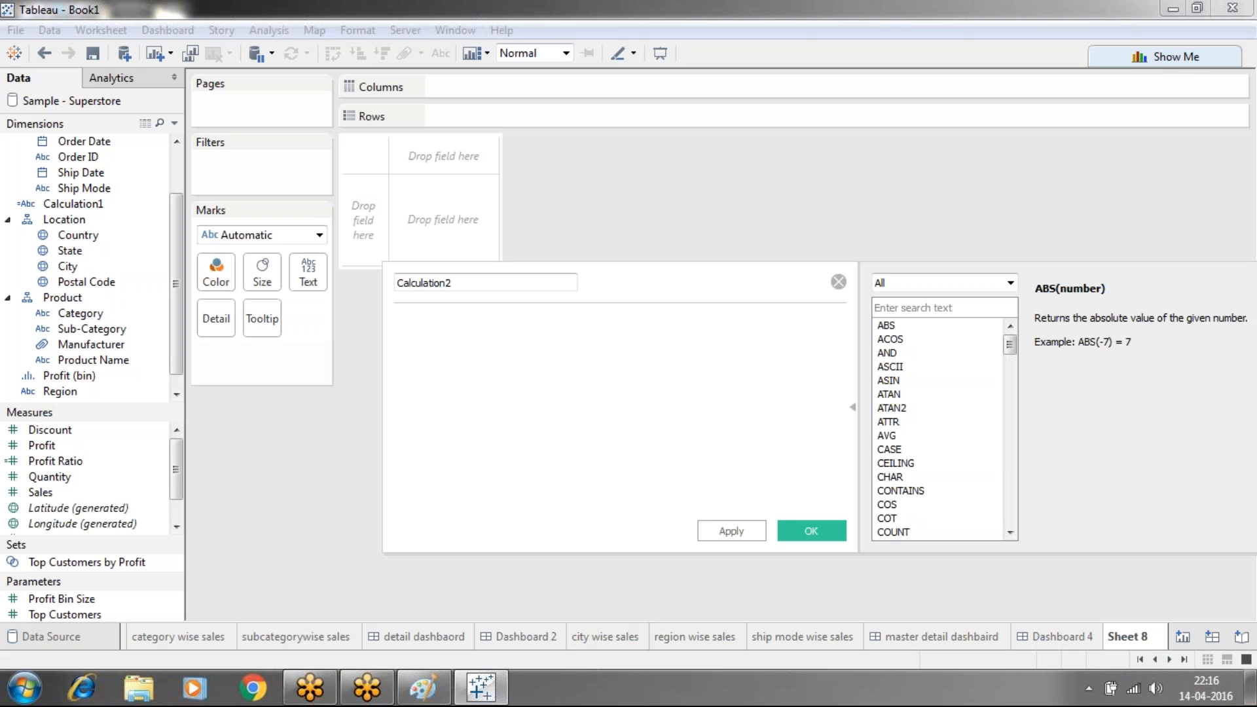
pyautogui.write('""')
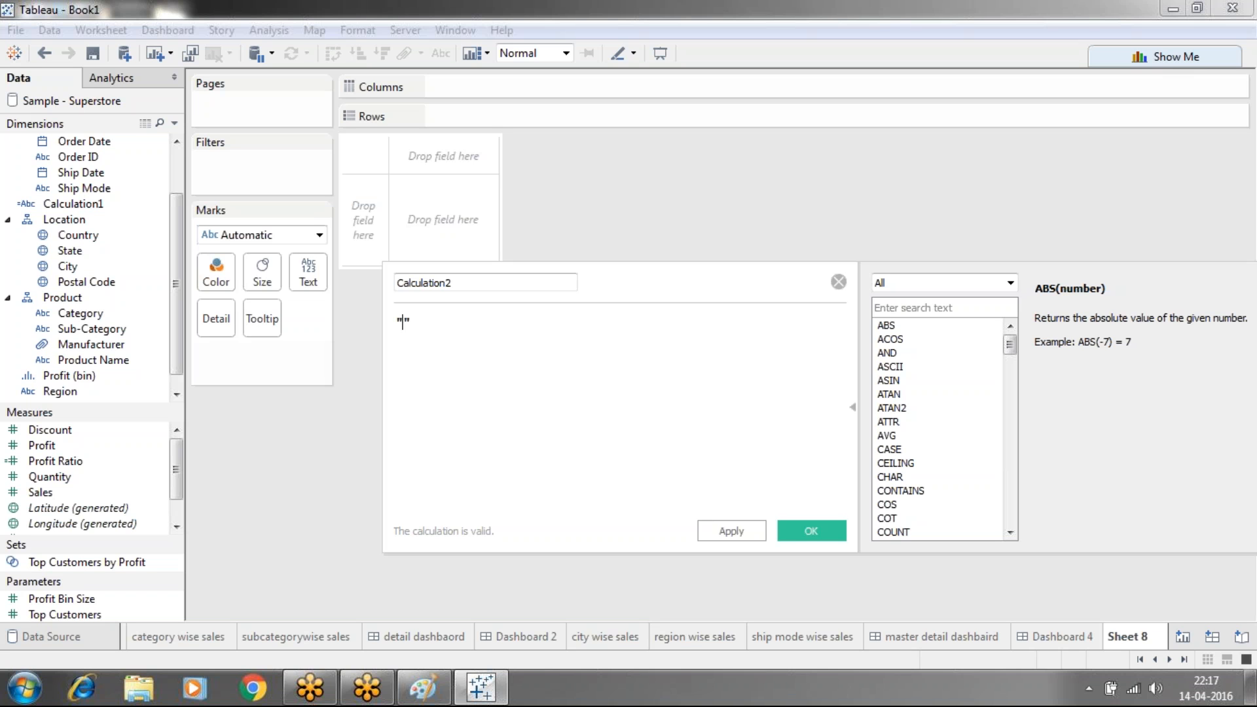
pyautogui.write('shipmod')
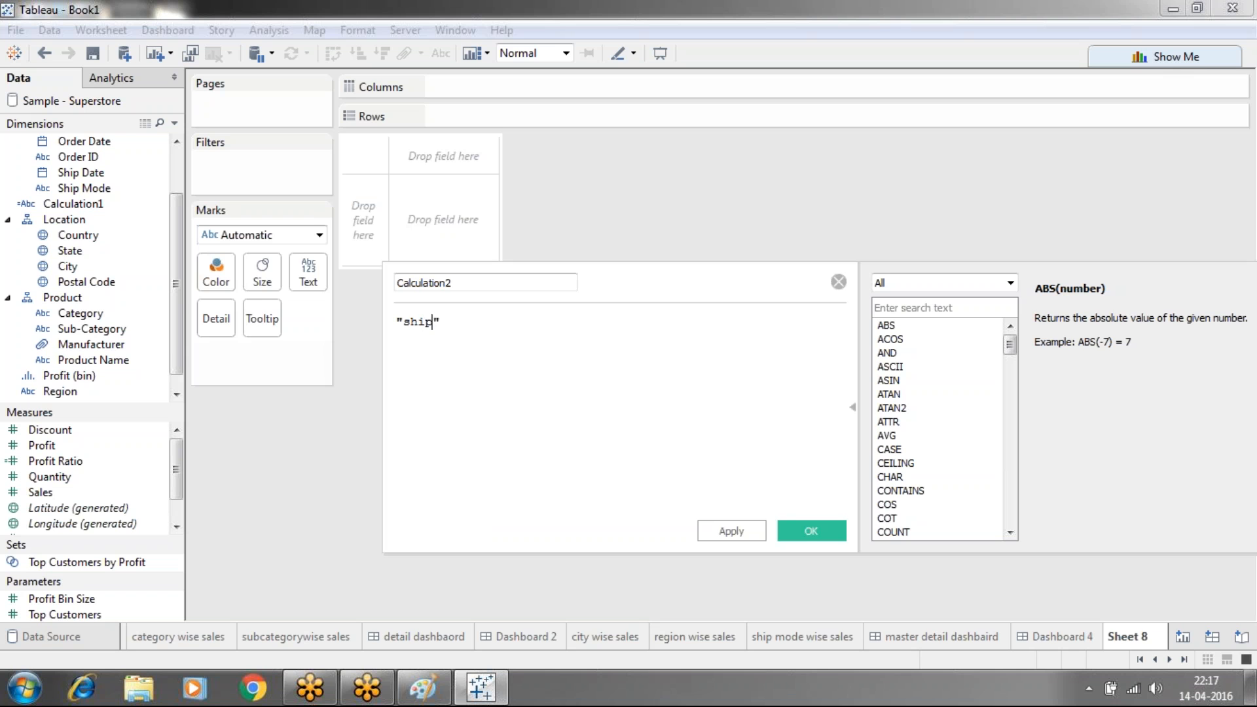
pyautogui.write('e wise sales')
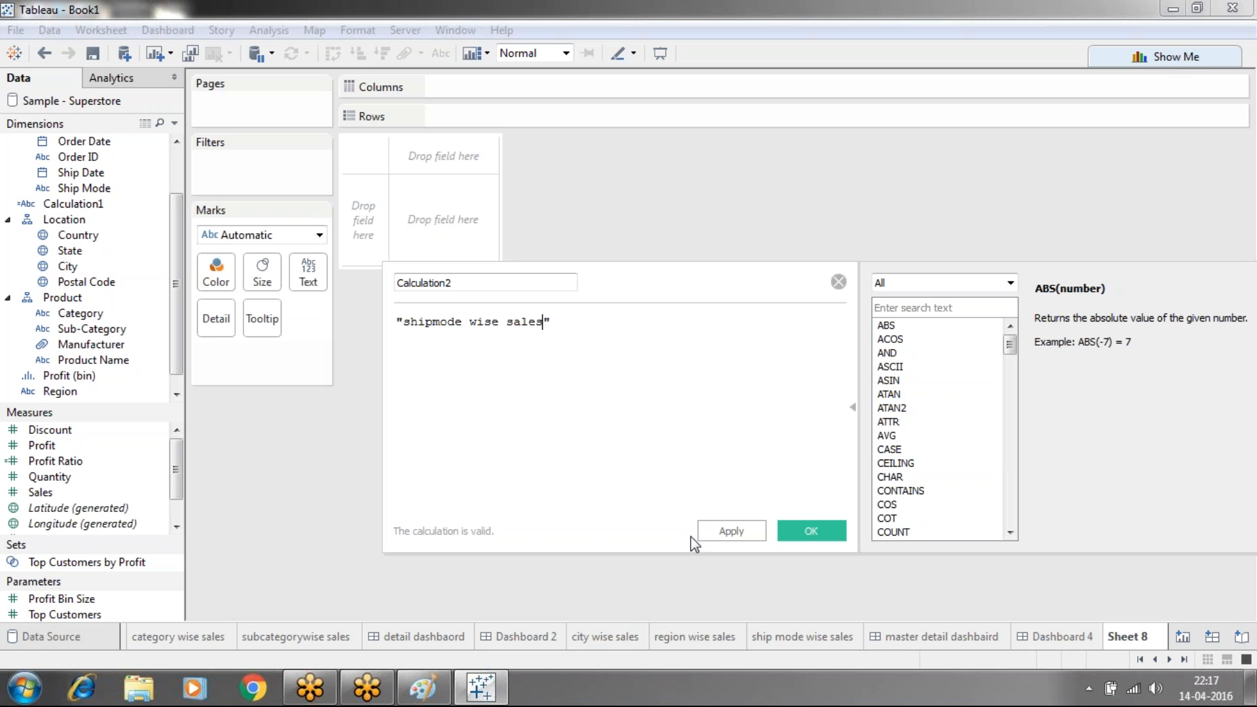
pyautogui.click(723, 531)
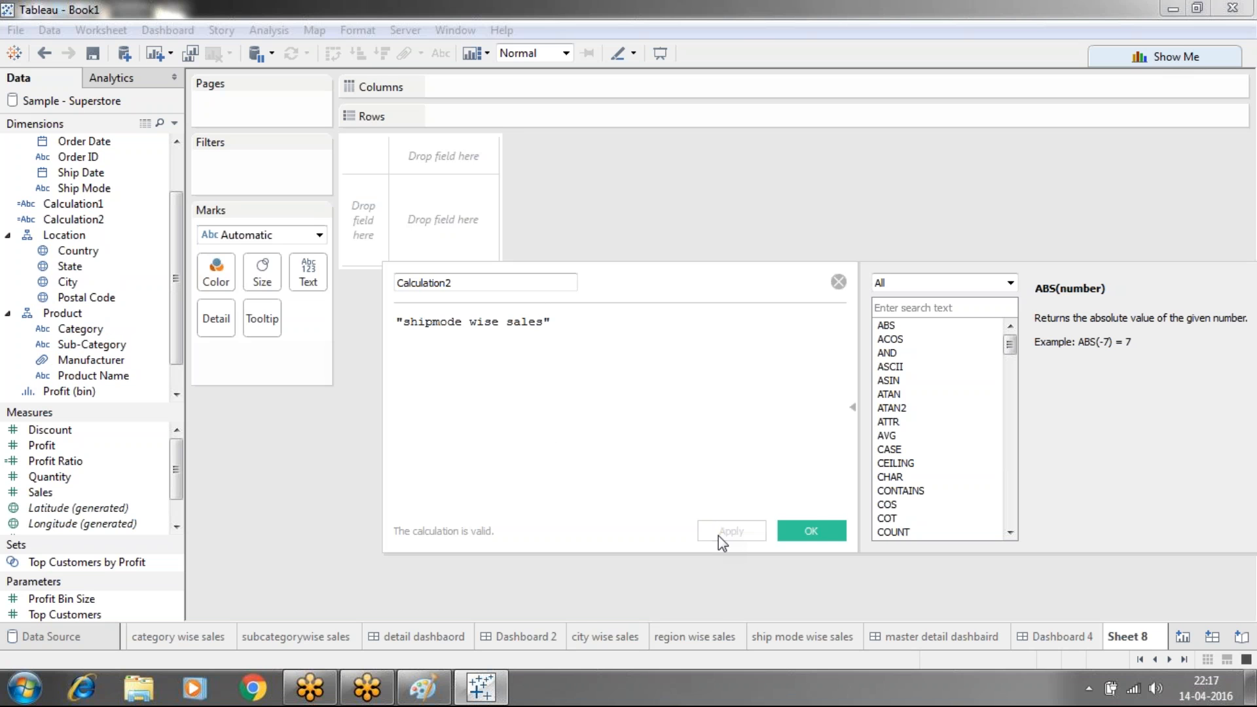
pyautogui.click(814, 527)
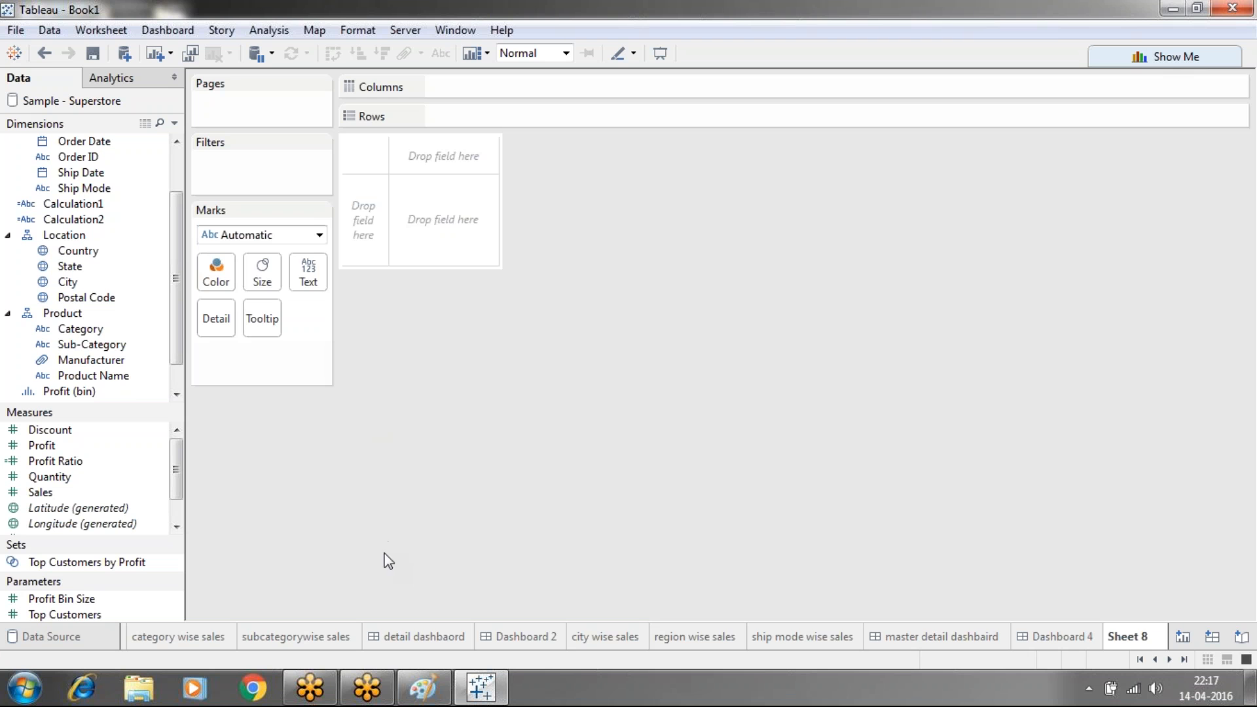
# On Sheet 8, place Calculation1 on Rows and on the Text mark
pyautogui.click(1058, 636)
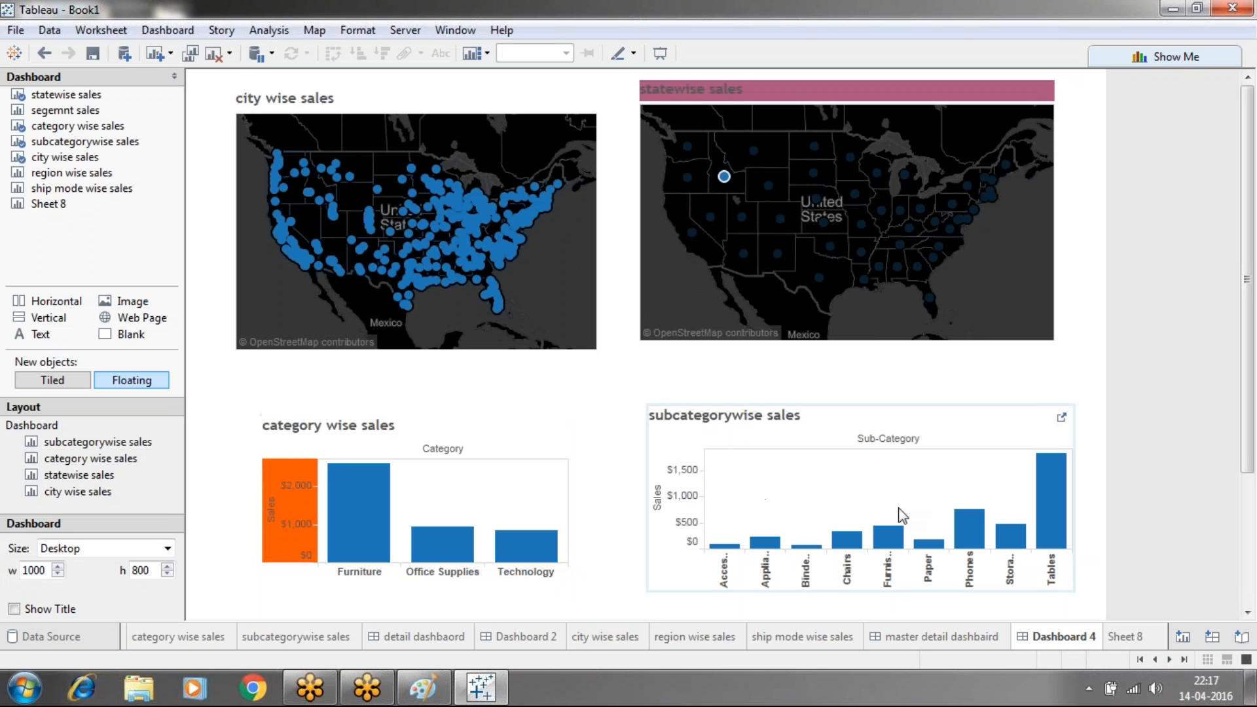
pyautogui.click(1122, 638)
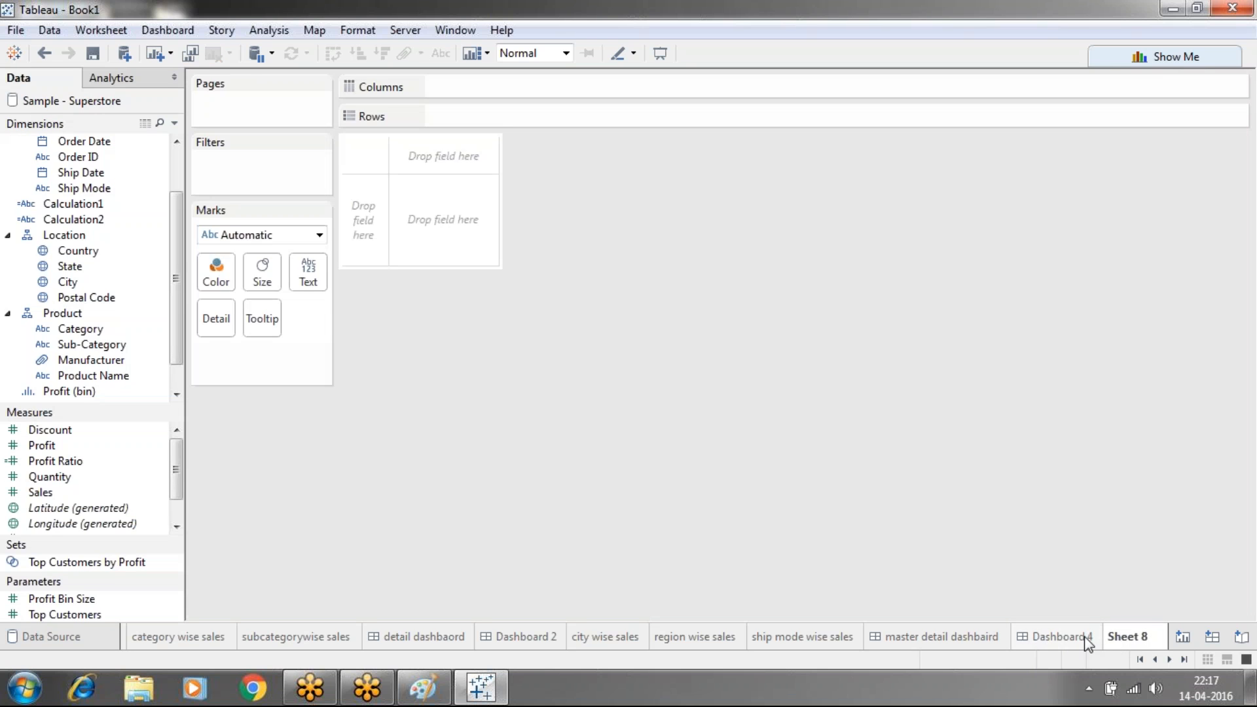
pyautogui.click(1078, 637)
pyautogui.click(1125, 636)
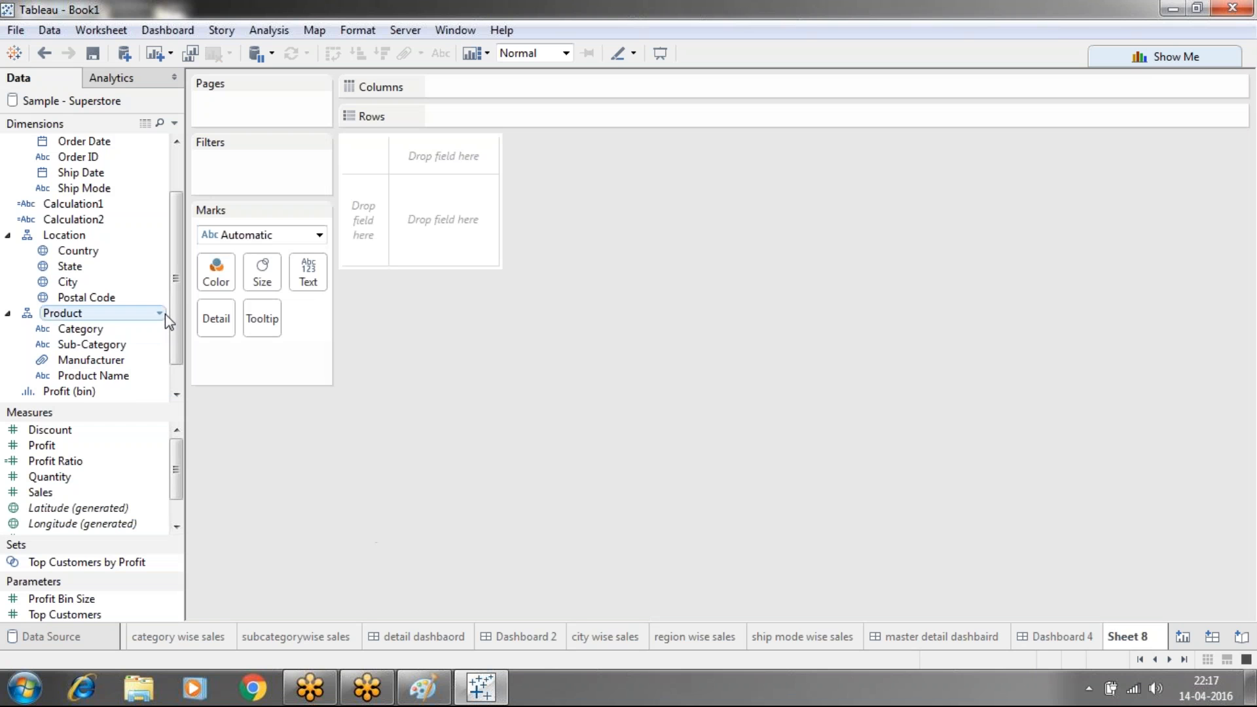
pyautogui.scroll(-2, 181, 333)
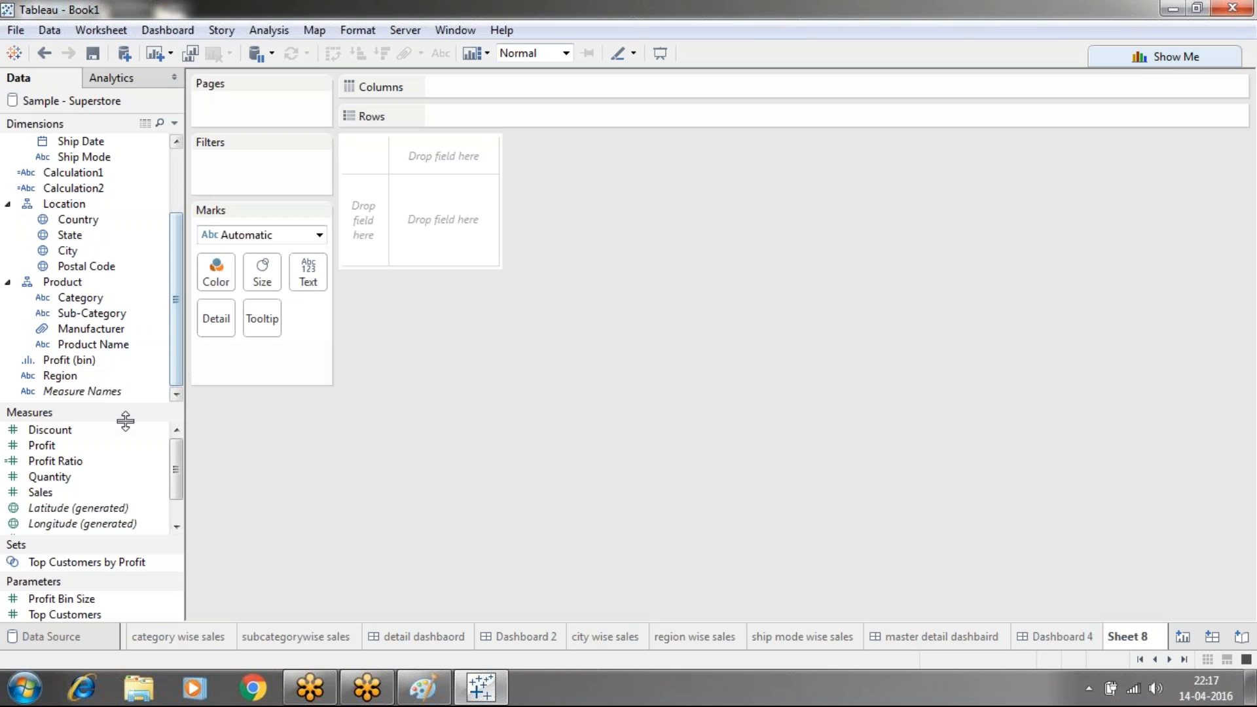
pyautogui.moveTo(82, 173); pyautogui.dragTo(482, 115)
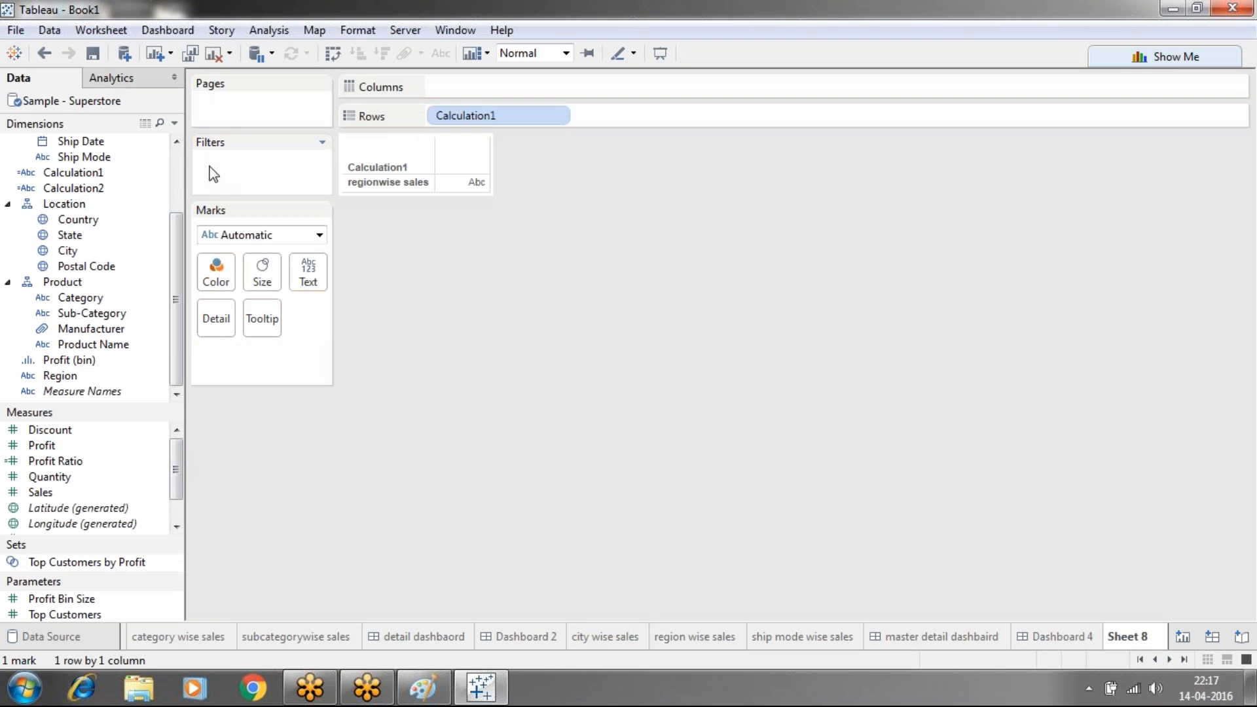
pyautogui.moveTo(90, 174); pyautogui.dragTo(319, 270)
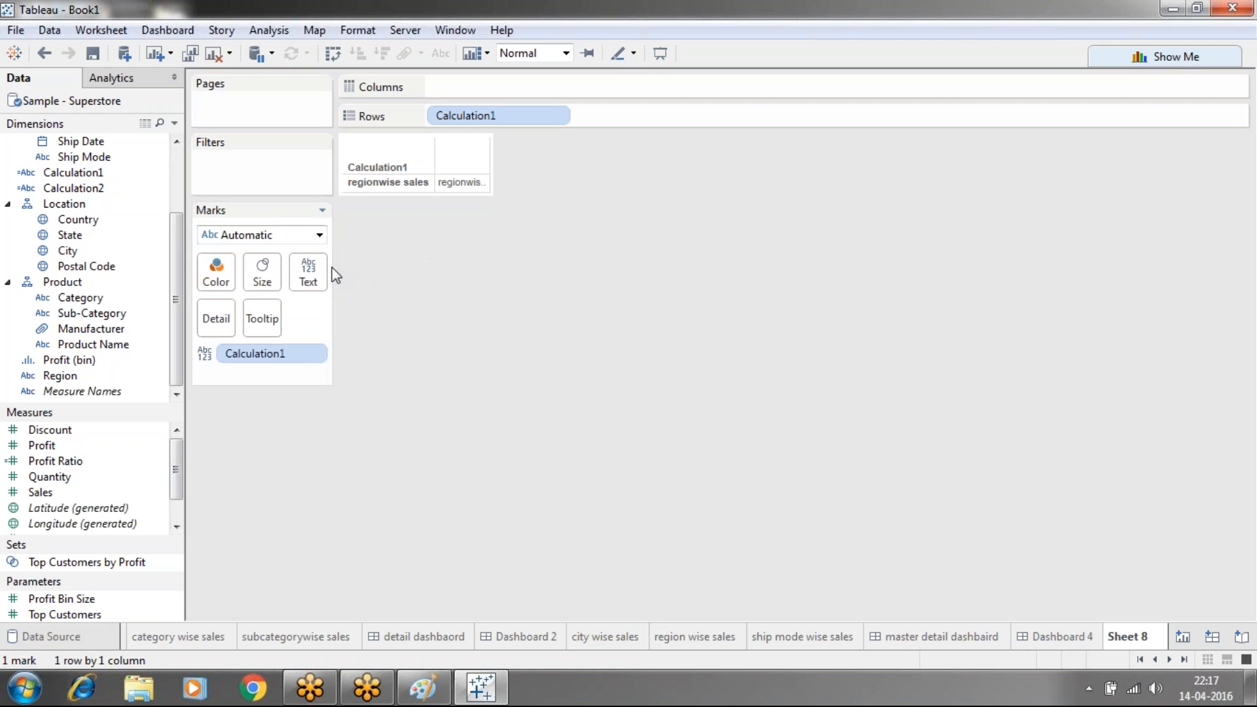
# Empty the Calculation1 mark label text and hide the row field labels
pyautogui.click(309, 274)
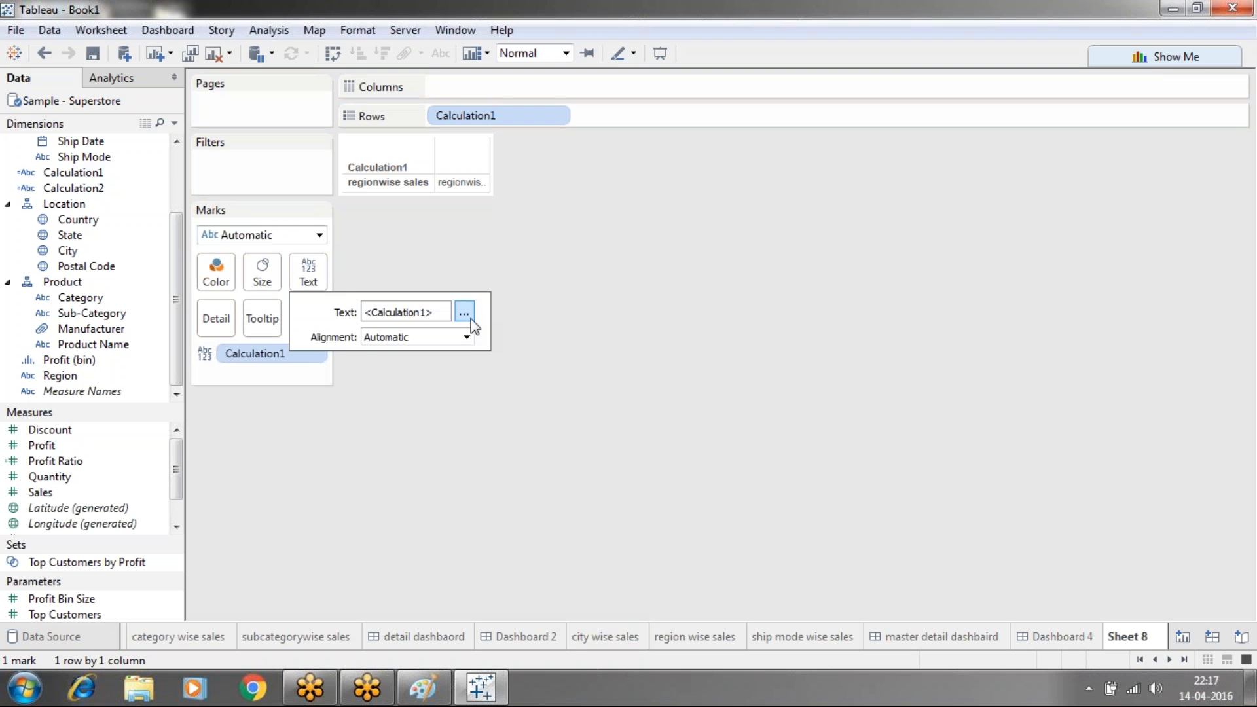
pyautogui.click(464, 313)
pyautogui.moveTo(673, 264); pyautogui.dragTo(556, 244)
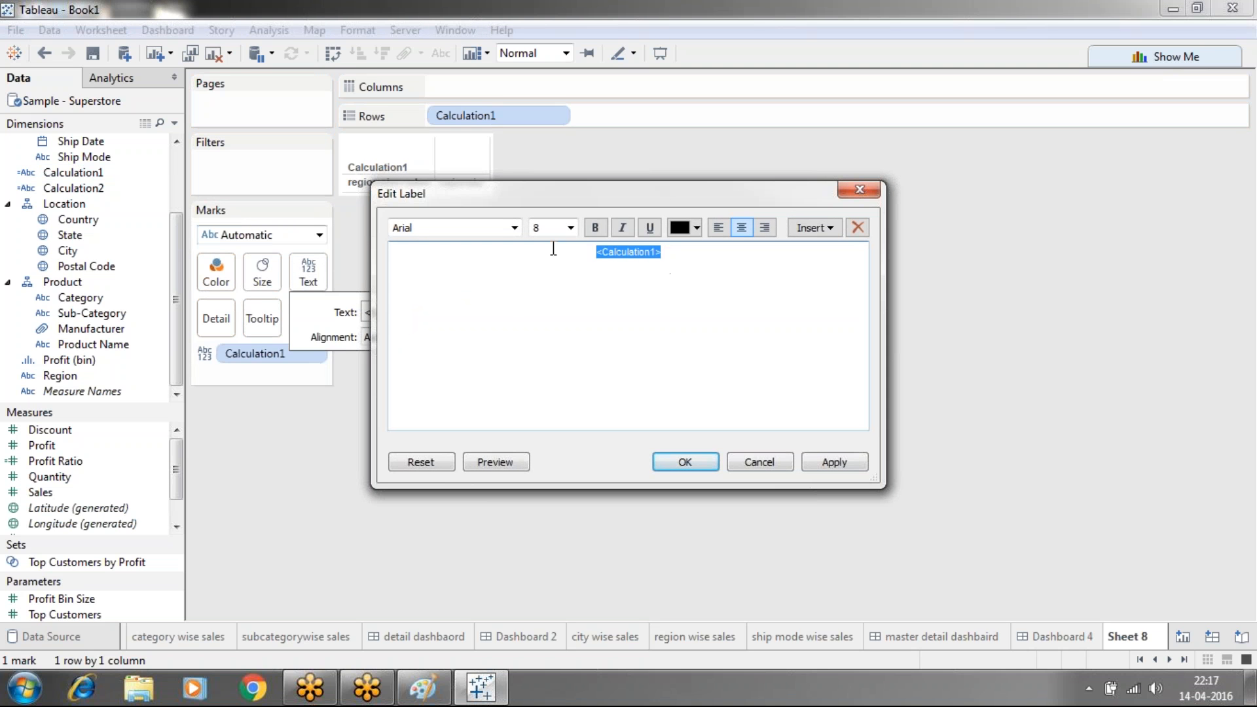
pyautogui.press('BackSpace')
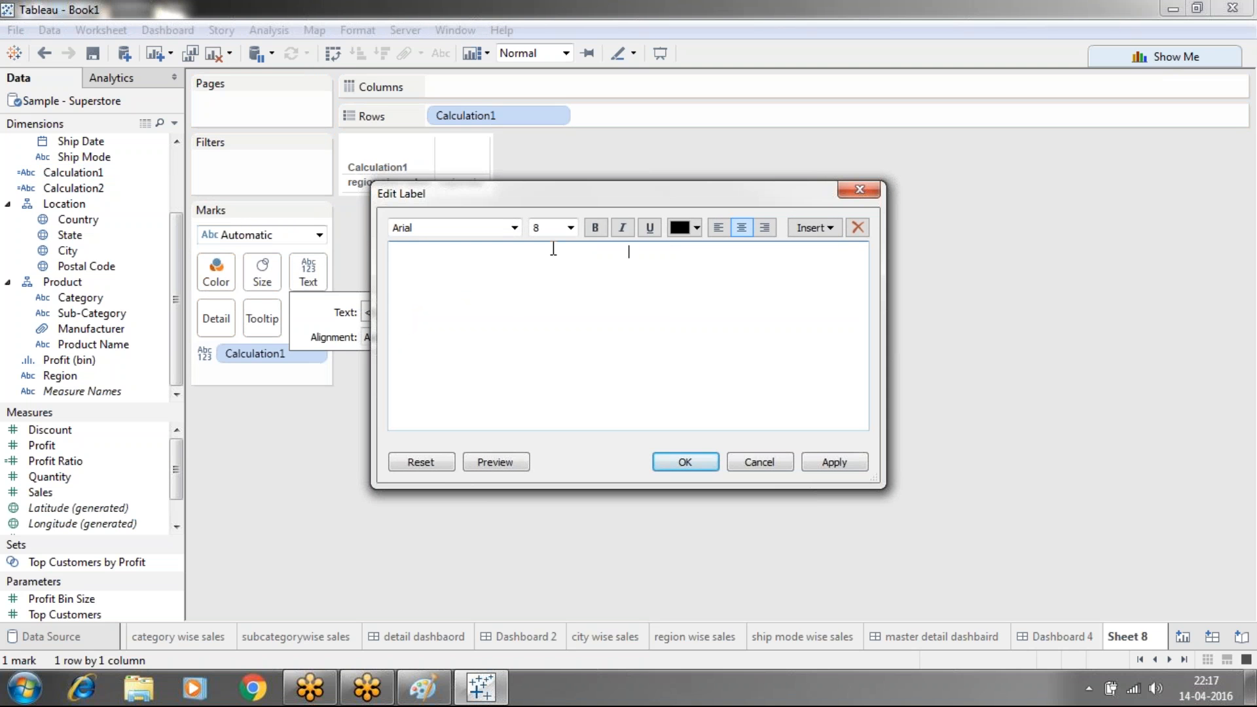
pyautogui.click(858, 470)
pyautogui.click(685, 463)
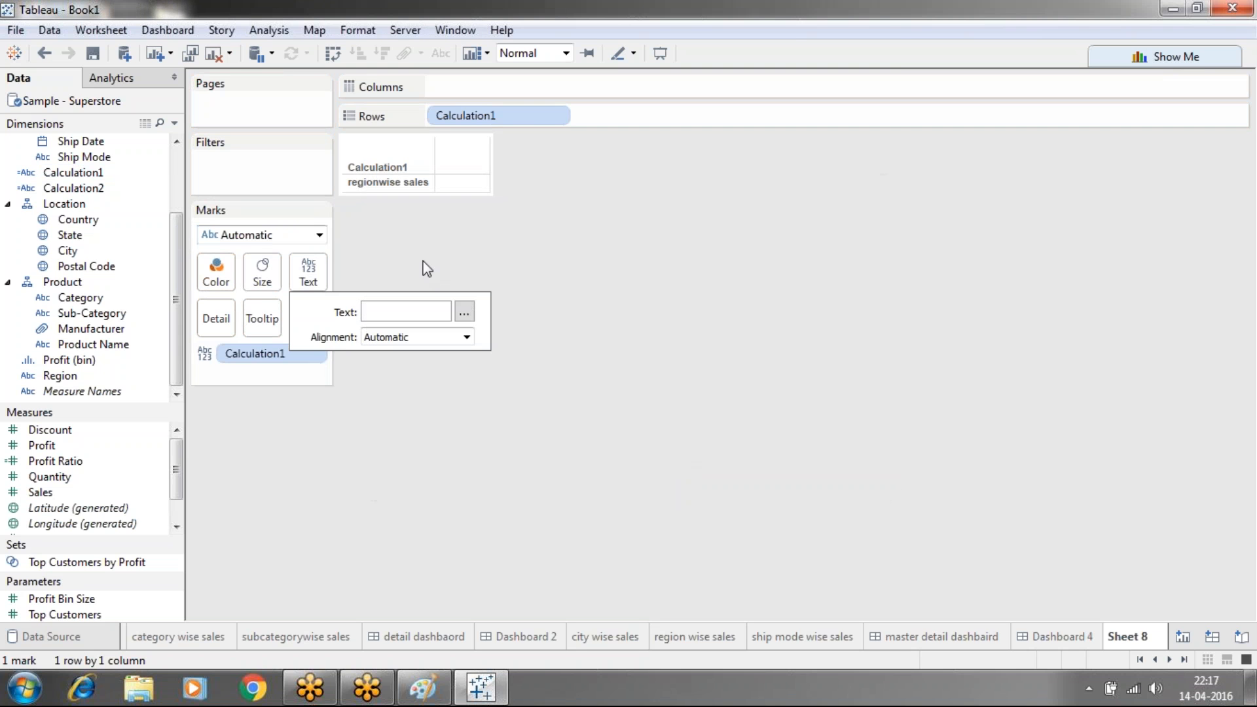
pyautogui.click(412, 203)
pyautogui.rightClick(383, 170)
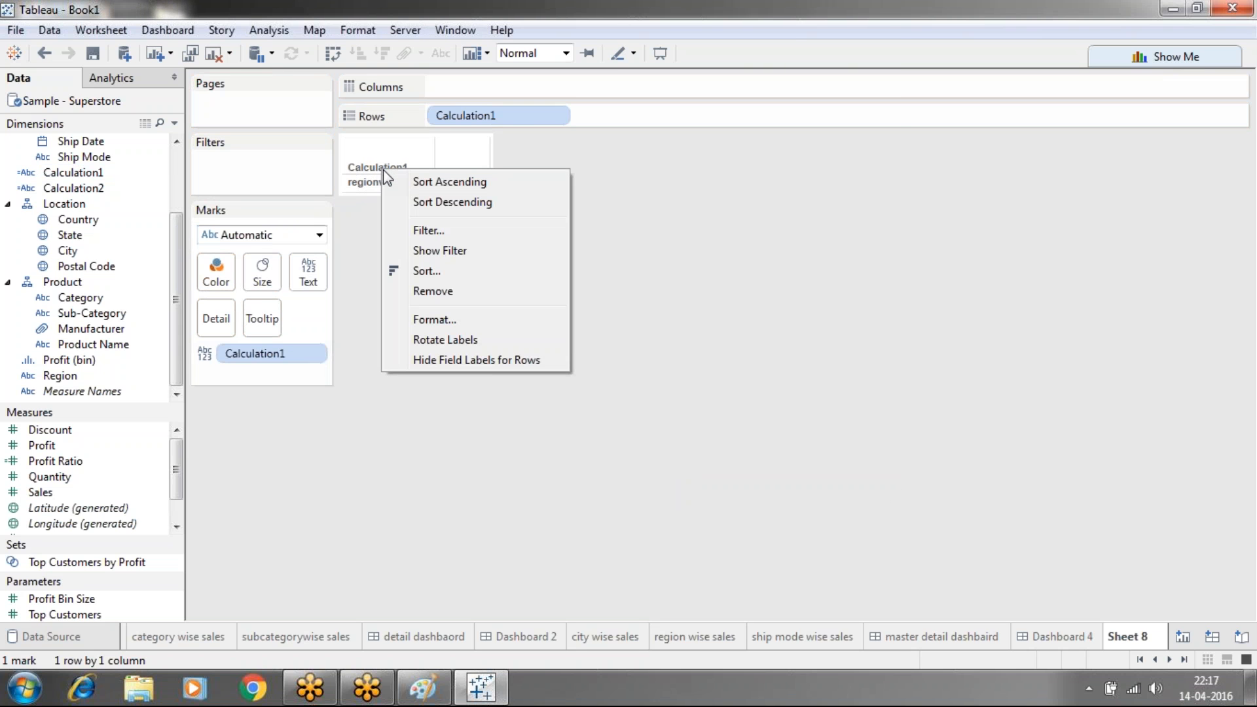
pyautogui.click(445, 360)
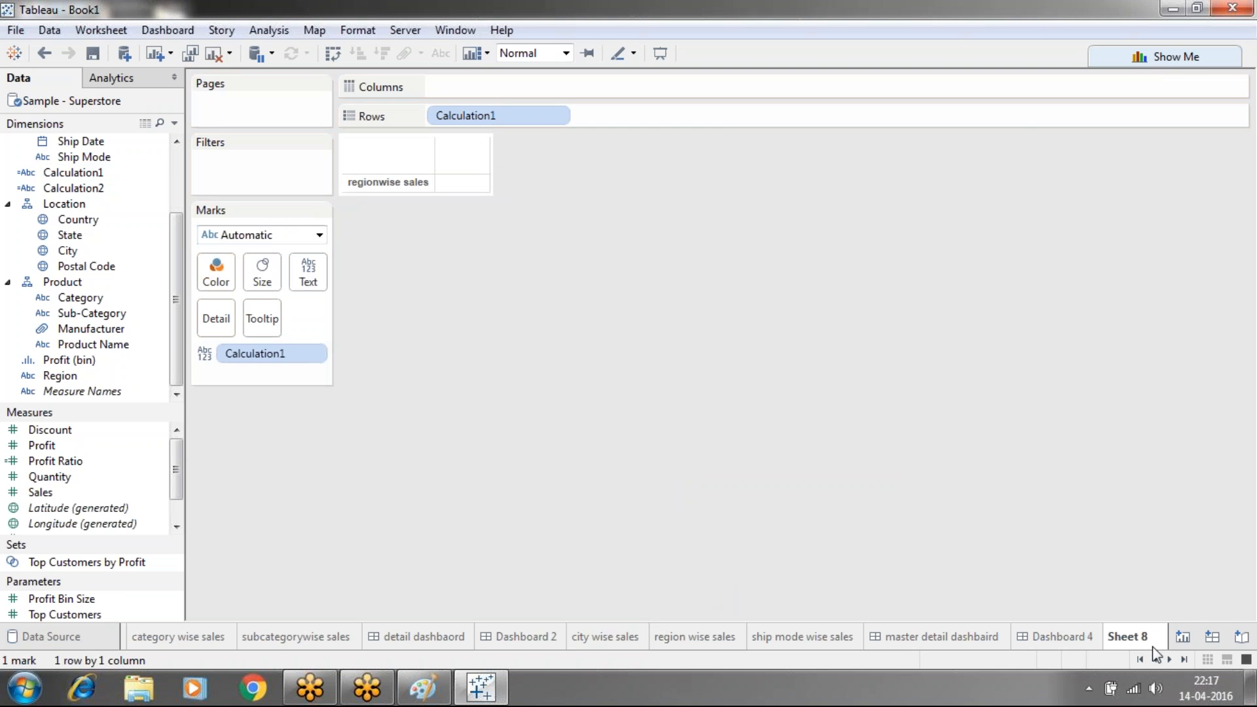
# Create Sheet 9 with Calculation2 on the Text mark and its label text emptied
pyautogui.click(1182, 636)
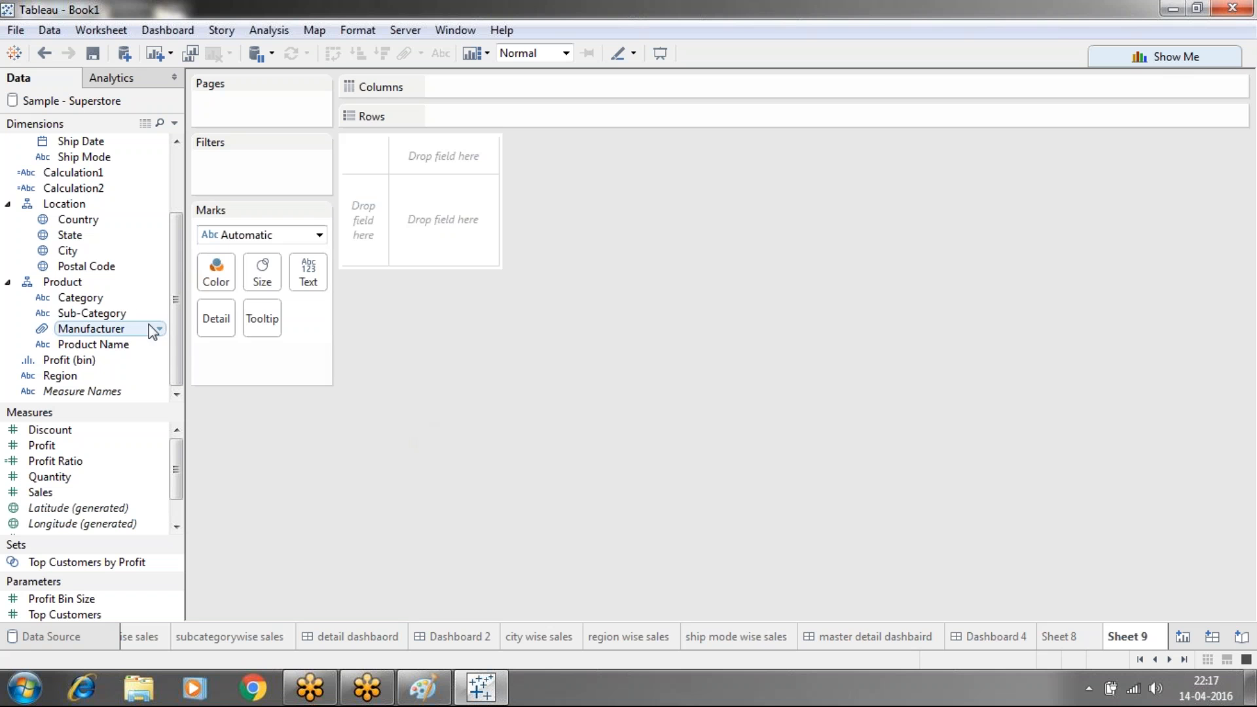
pyautogui.doubleClick(73, 188)
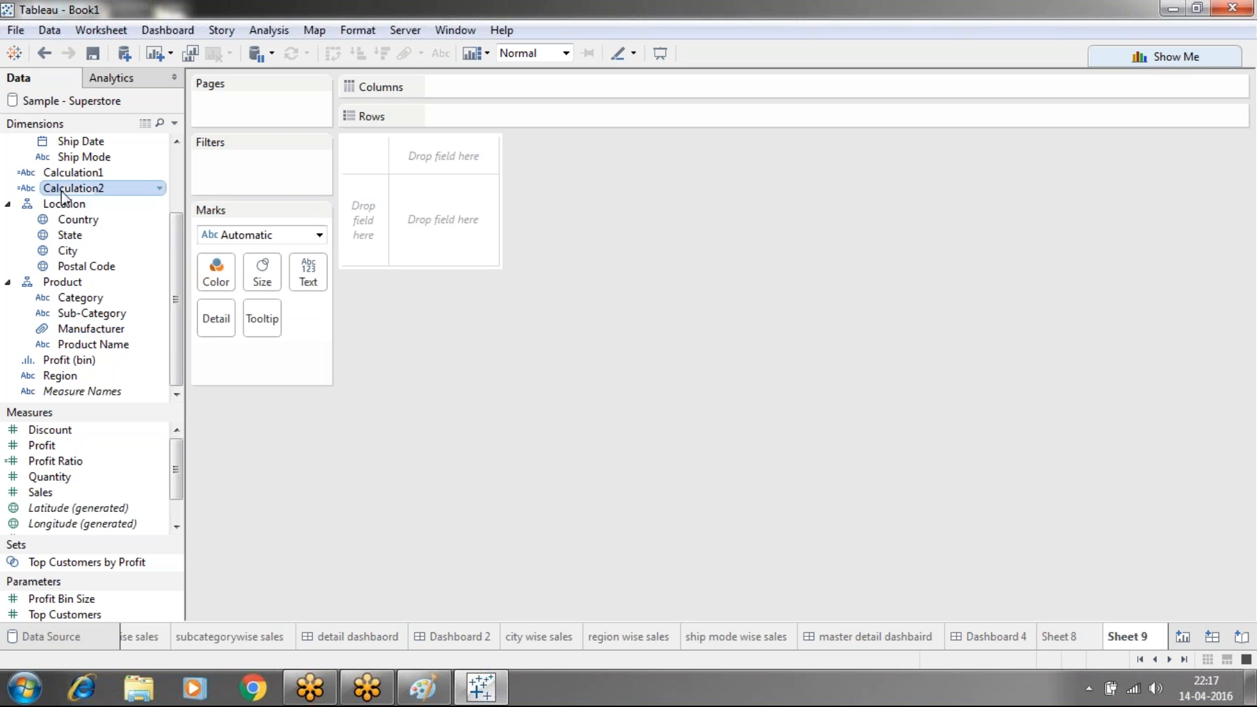
pyautogui.moveTo(79, 189); pyautogui.dragTo(300, 273)
pyautogui.click(301, 275)
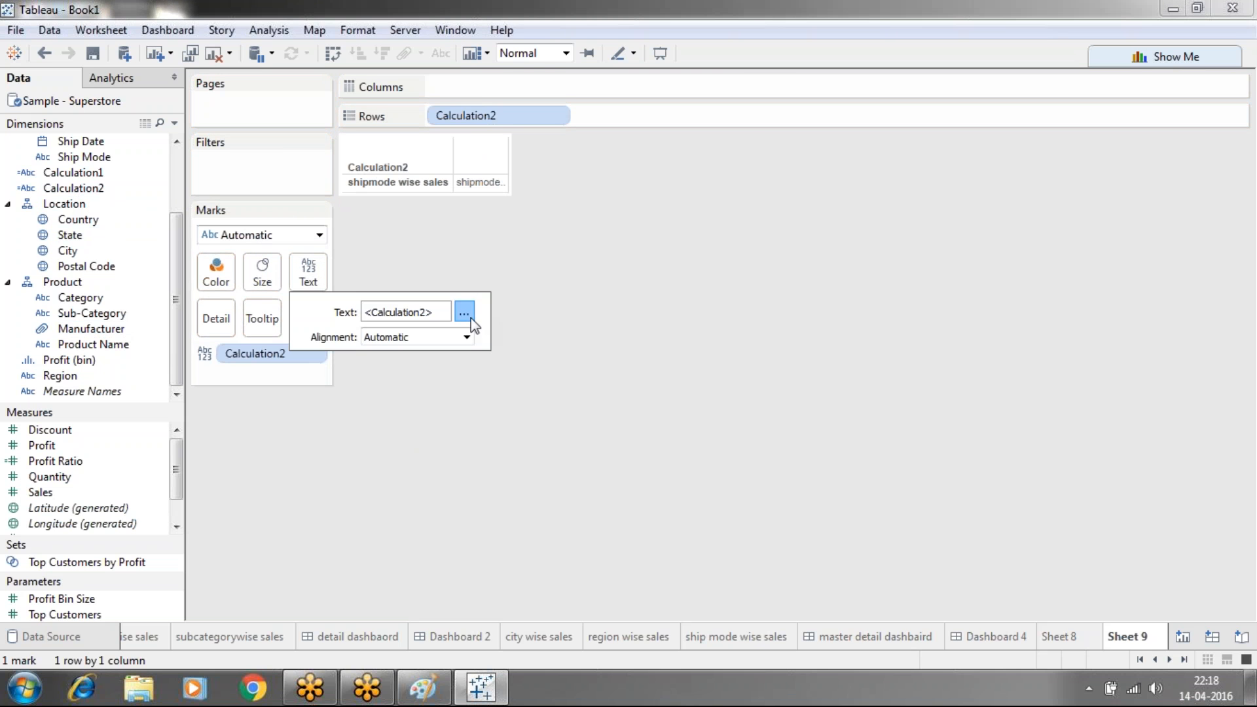
pyautogui.click(464, 313)
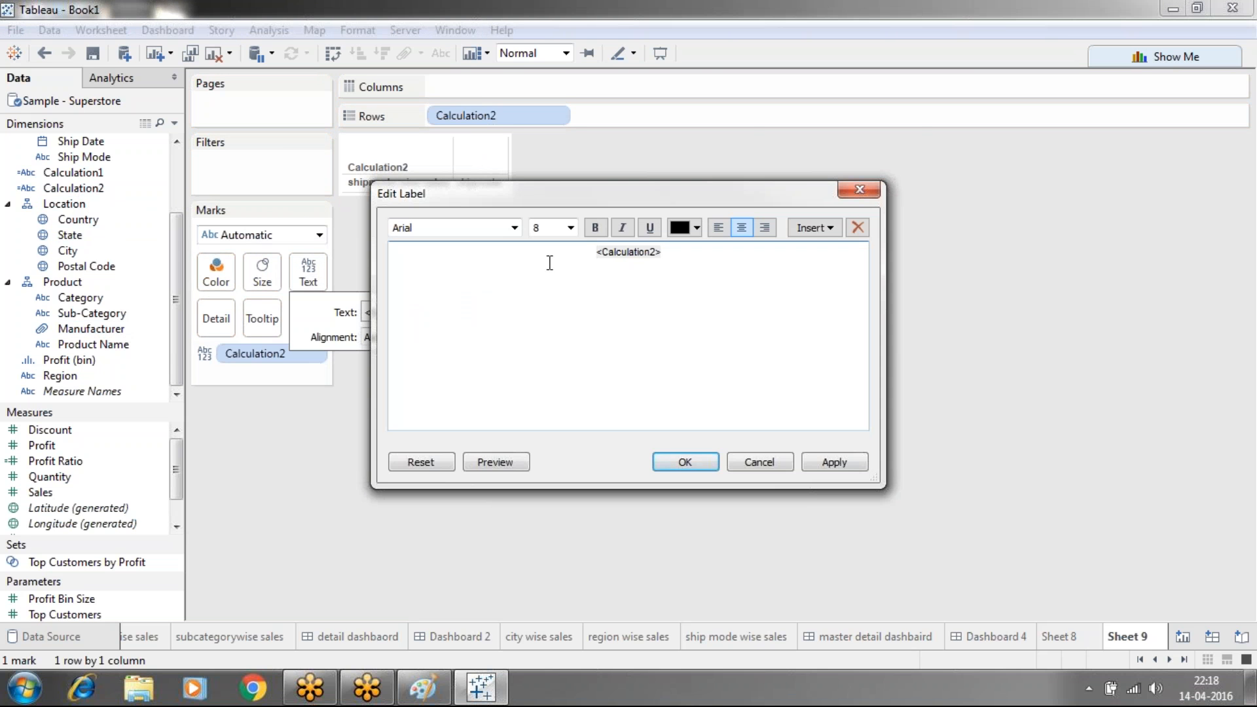
pyautogui.hotkey('ctrl', 'a')
pyautogui.press('Delete')
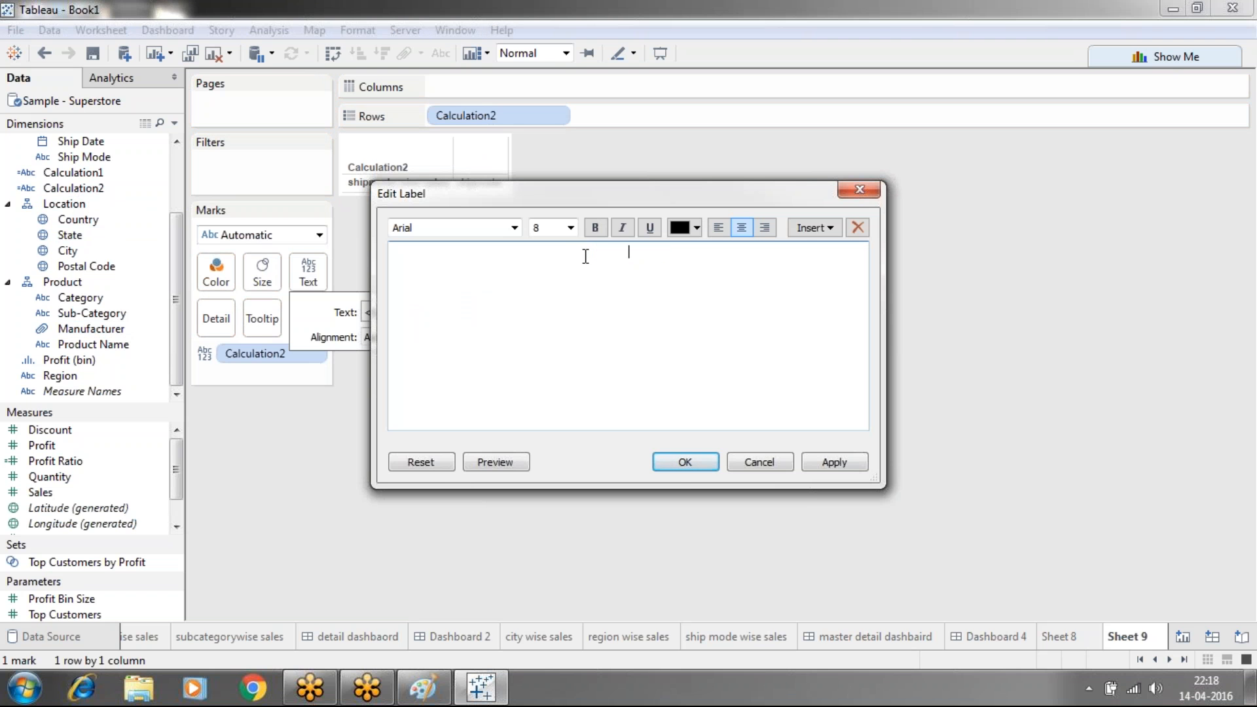
pyautogui.click(834, 462)
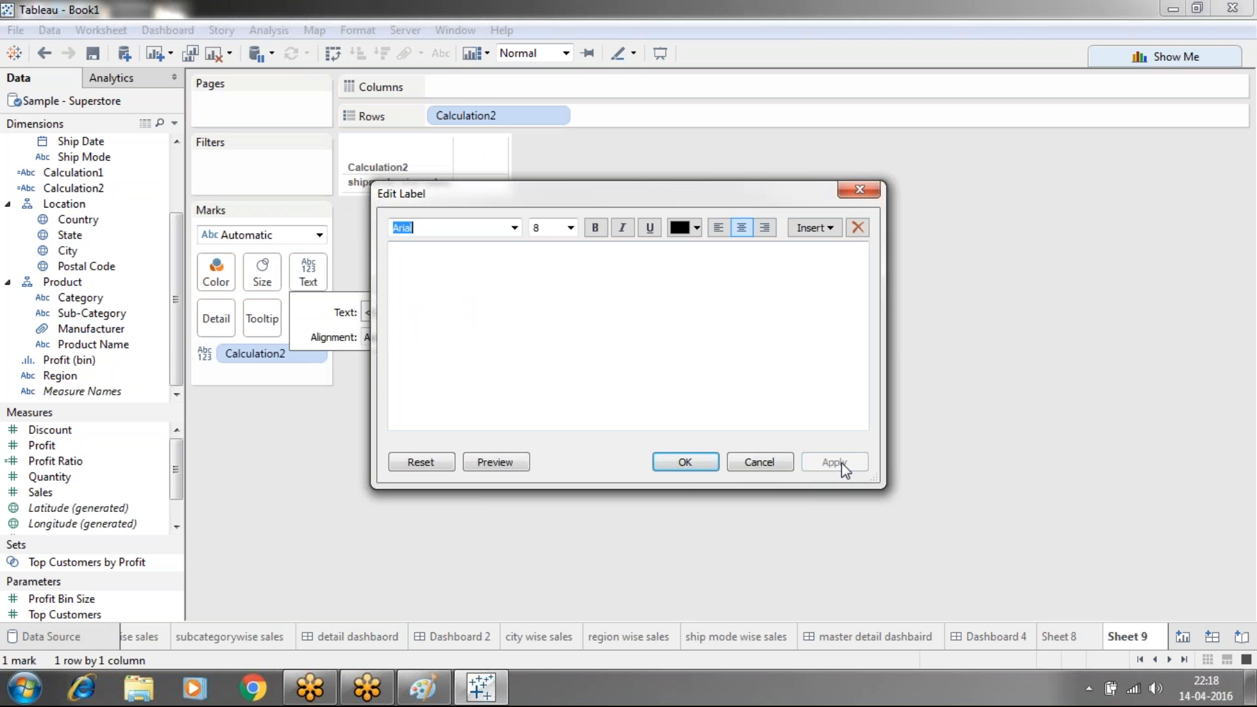
pyautogui.click(674, 469)
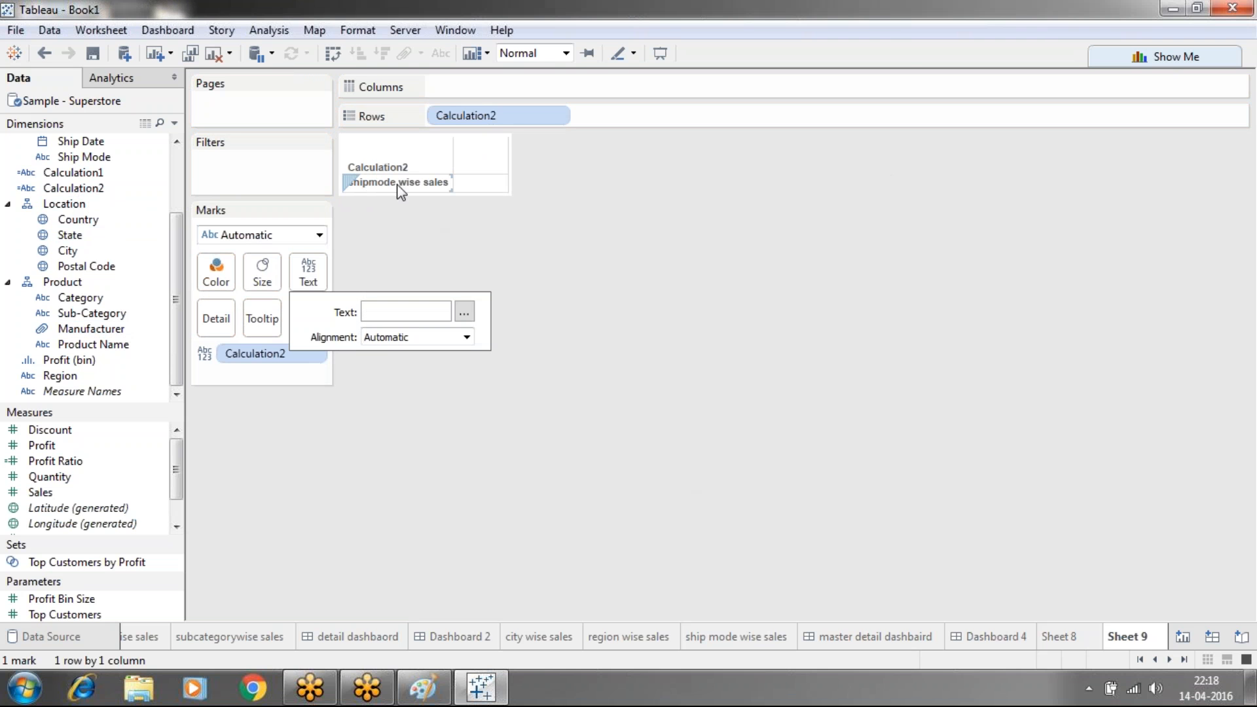
# Hide the Calculation2 row field label and return to Dashboard 4
pyautogui.rightClick(385, 170)
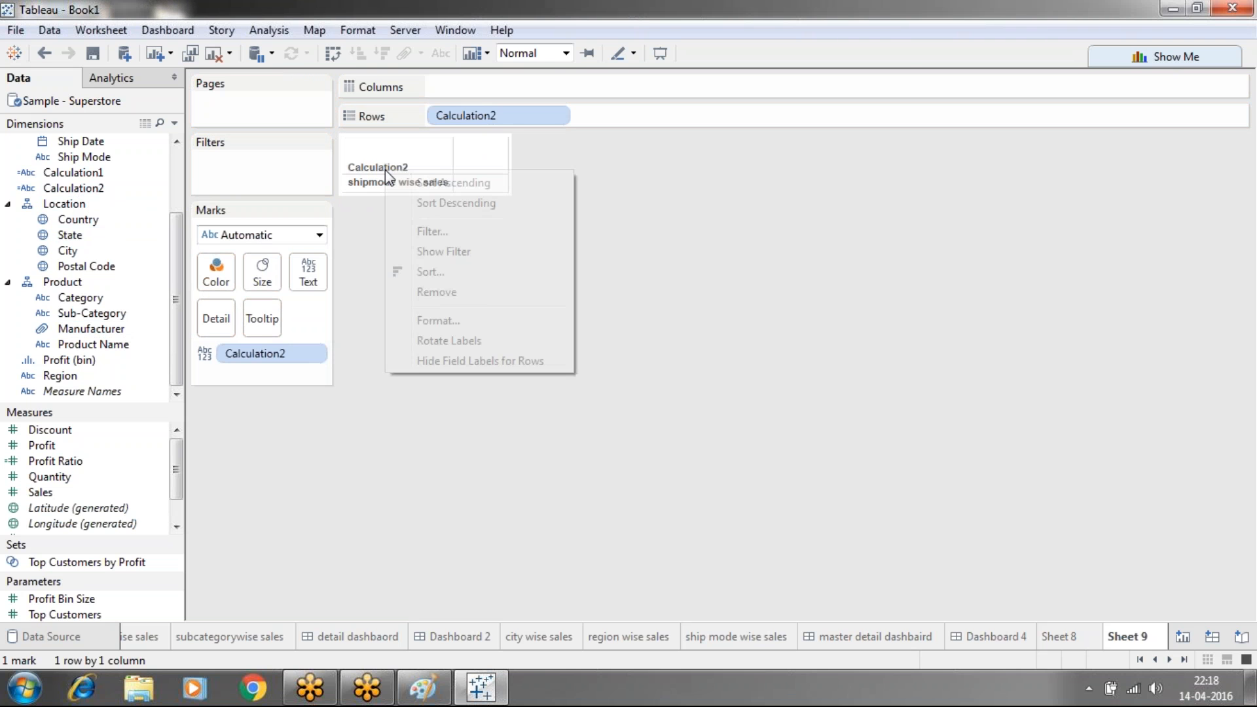
pyautogui.click(433, 361)
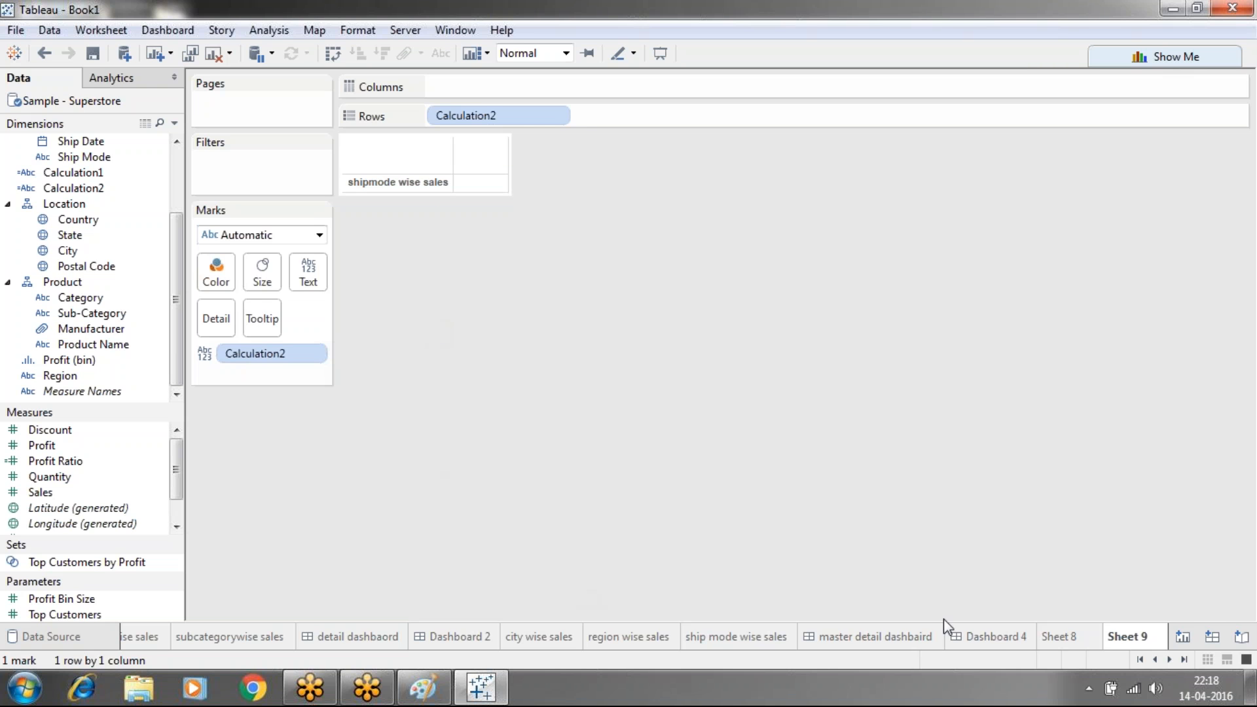
pyautogui.click(993, 638)
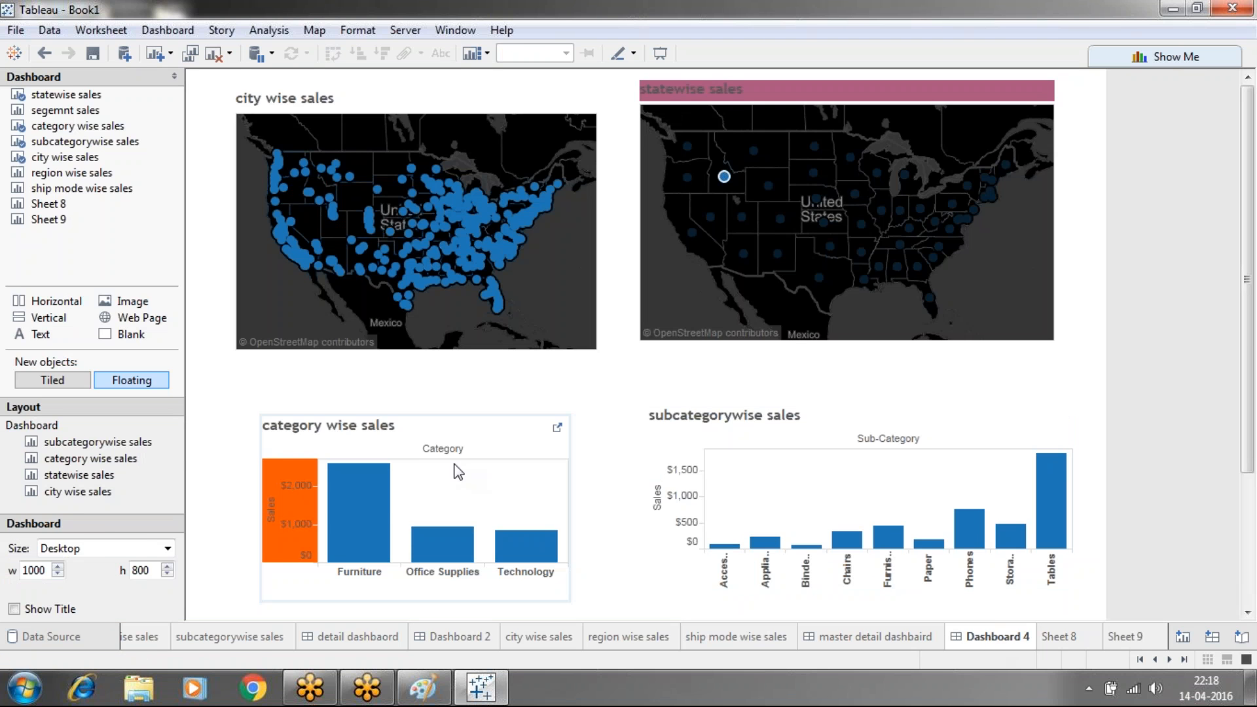
# Hide the category wise sales and subcategorywise sales chart titles
pyautogui.rightClick(333, 429)
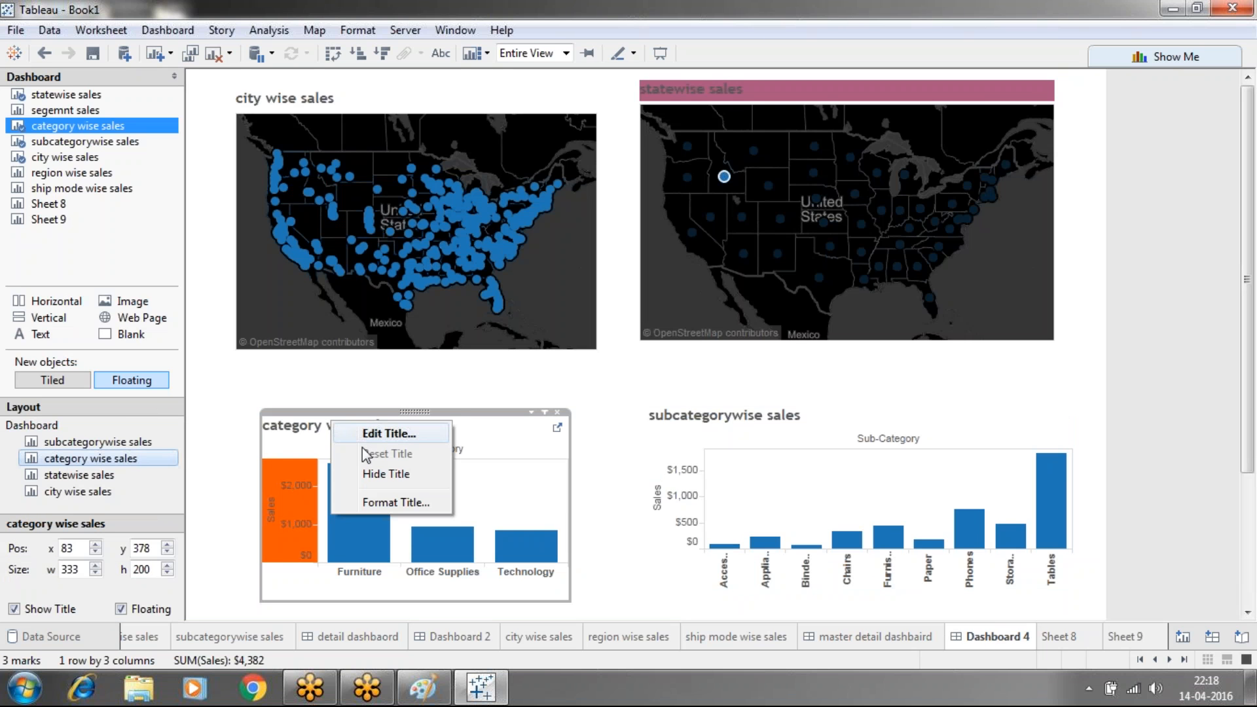
pyautogui.click(370, 470)
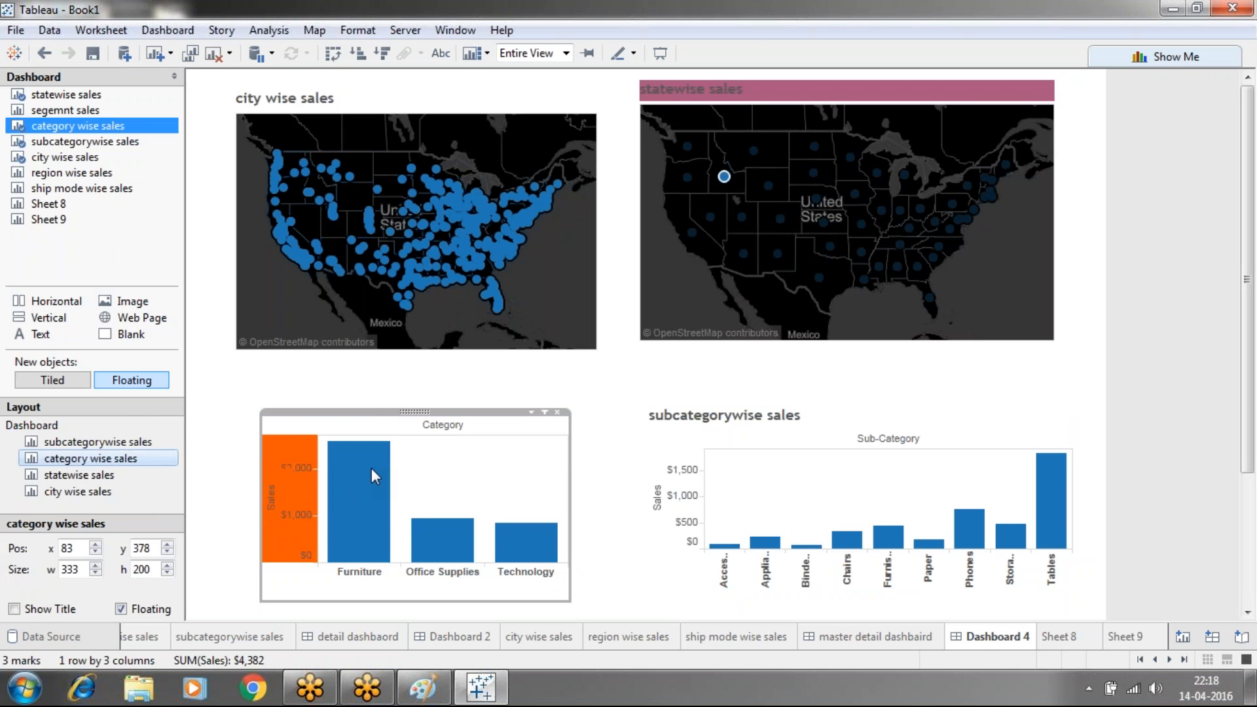
pyautogui.click(733, 419)
pyautogui.rightClick(735, 419)
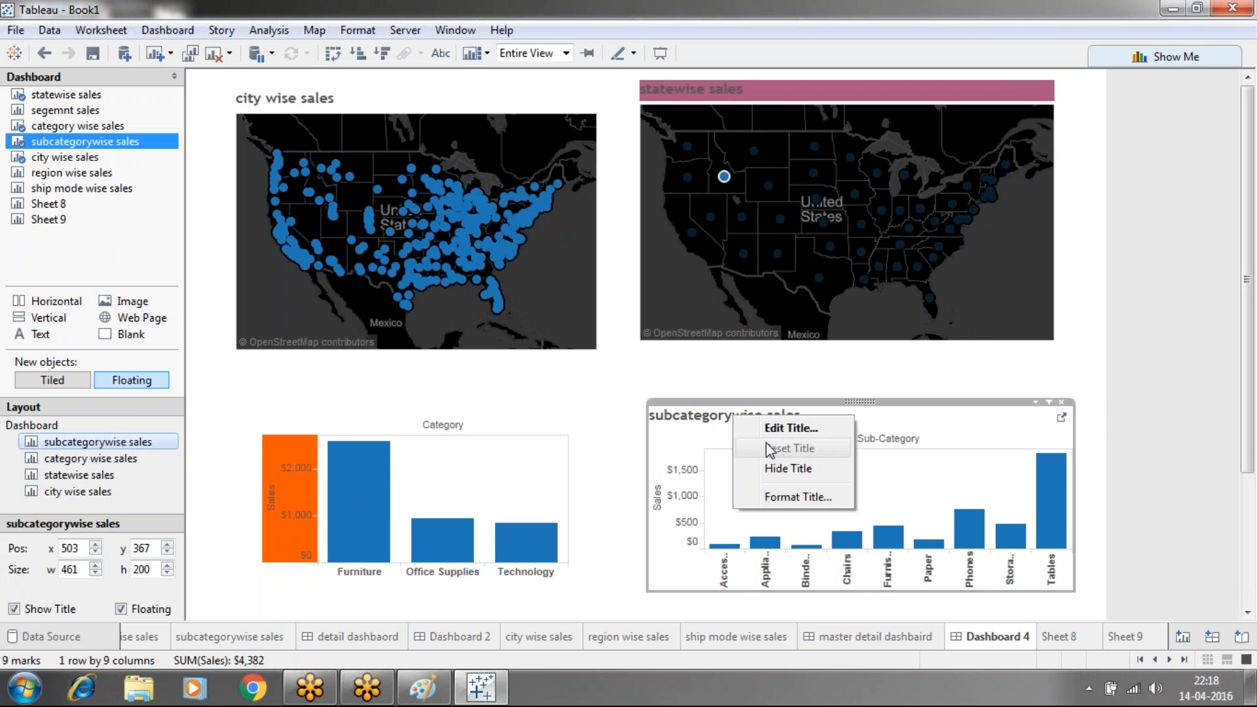
pyautogui.click(774, 467)
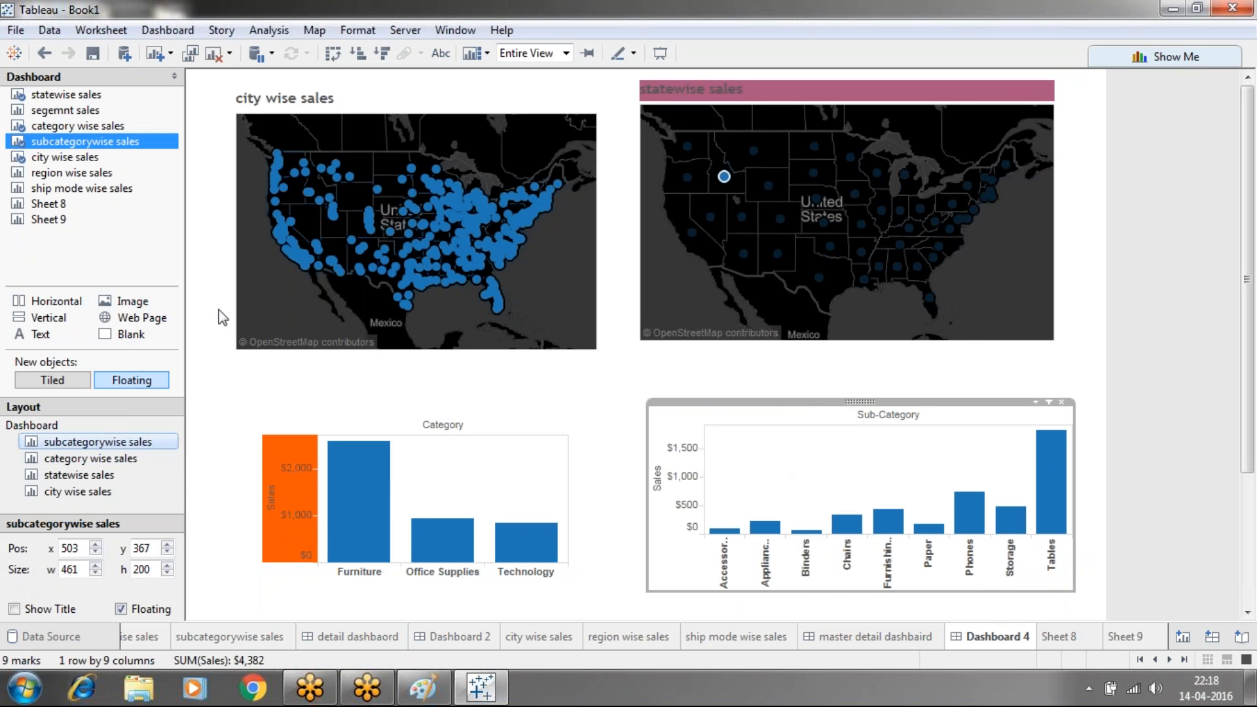
# Float Sheet 8 over the category chart and set it to Entire View
pyautogui.moveTo(38, 203)
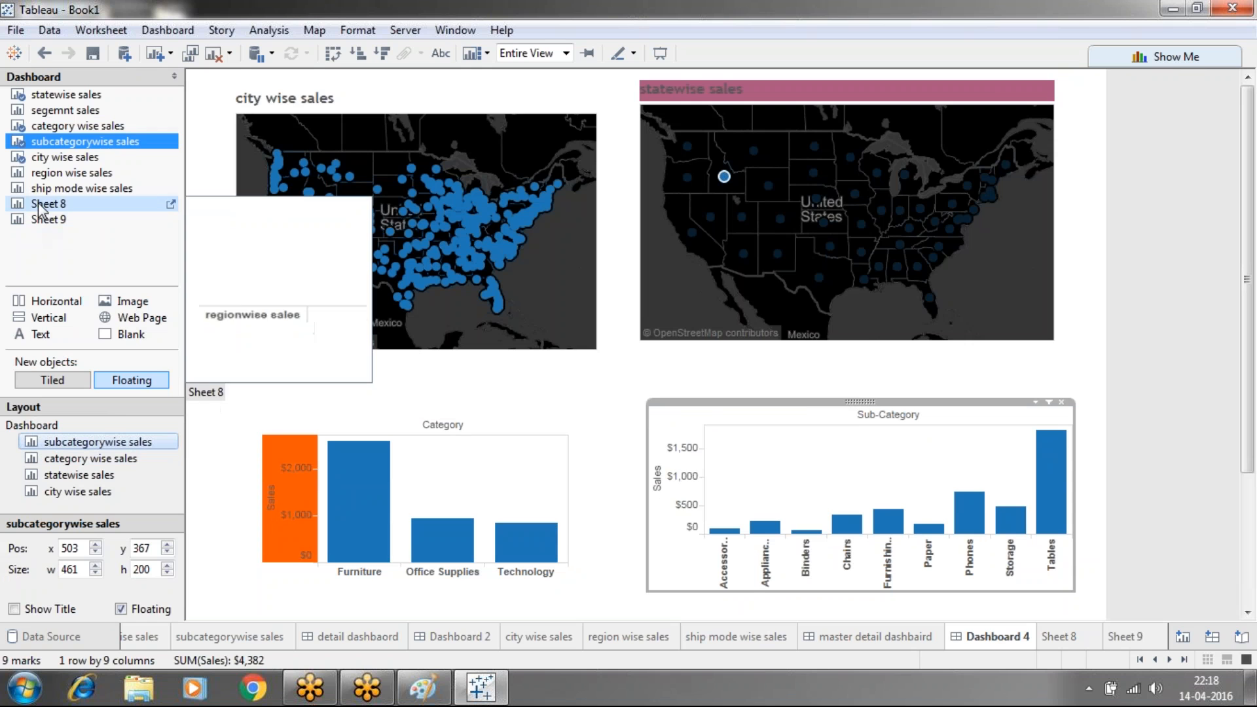
pyautogui.moveTo(38, 218); pyautogui.dragTo(249, 400)
pyautogui.click(423, 406)
pyautogui.click(517, 396)
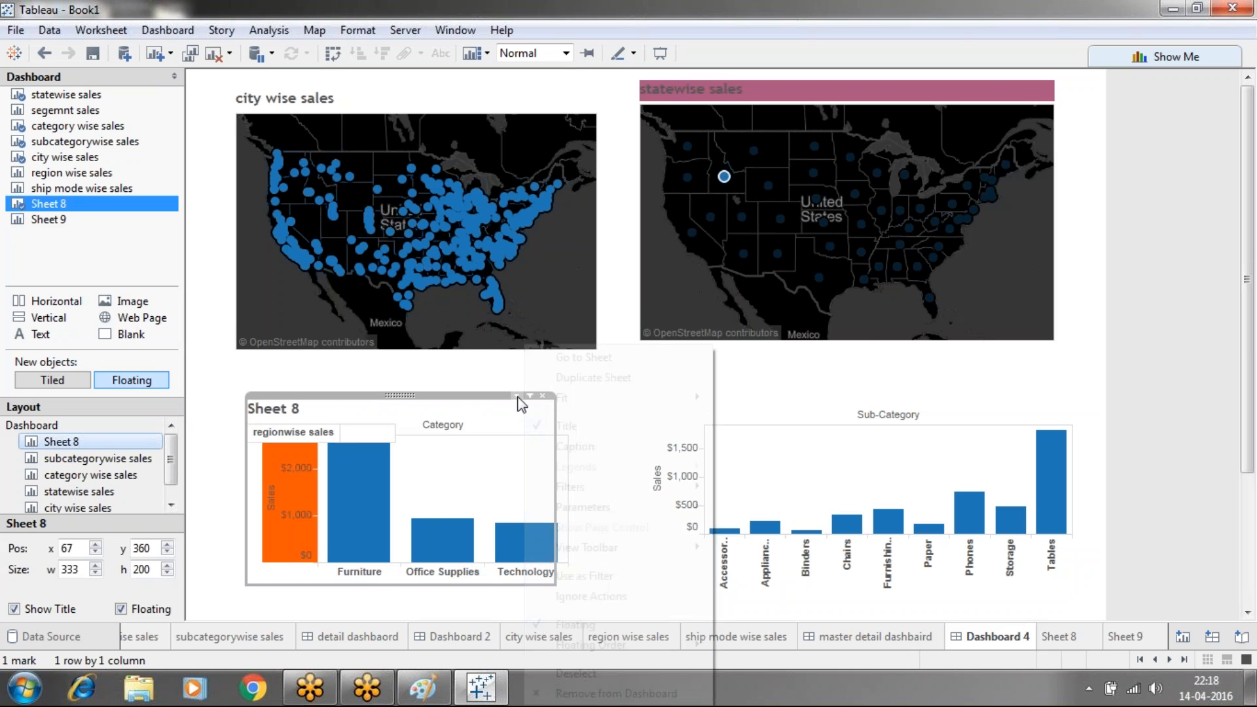
pyautogui.moveTo(694, 398)
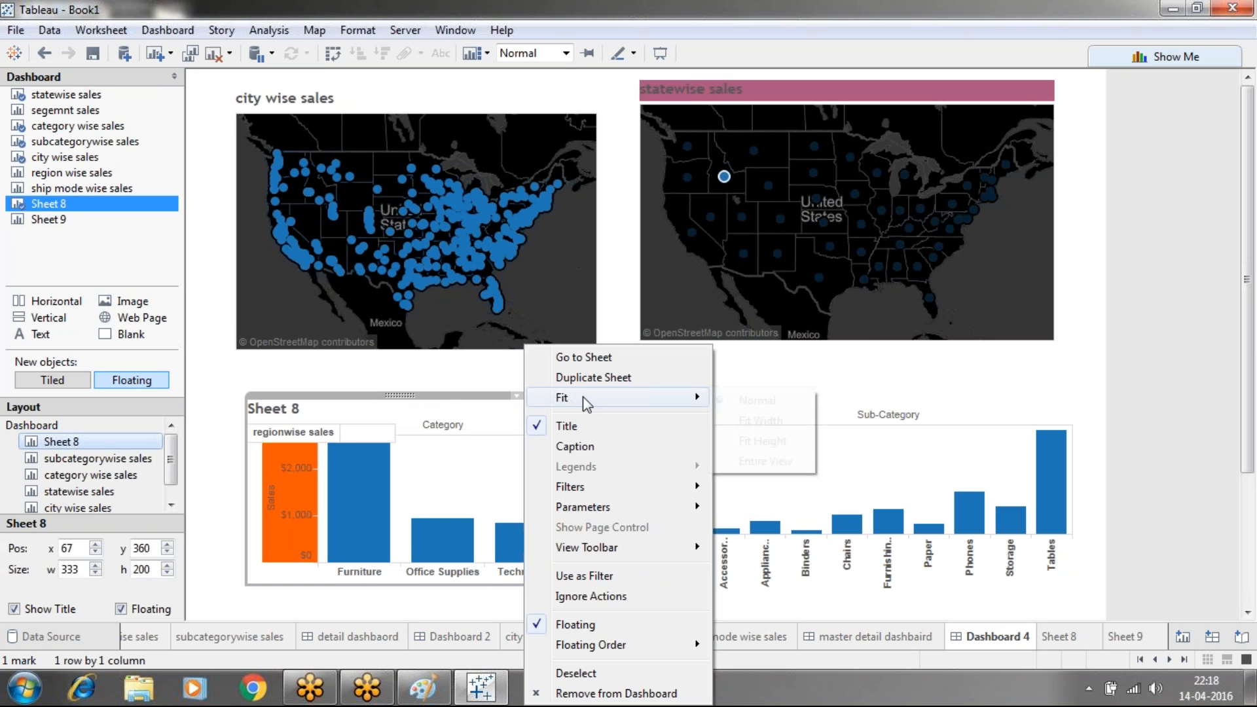
pyautogui.click(735, 463)
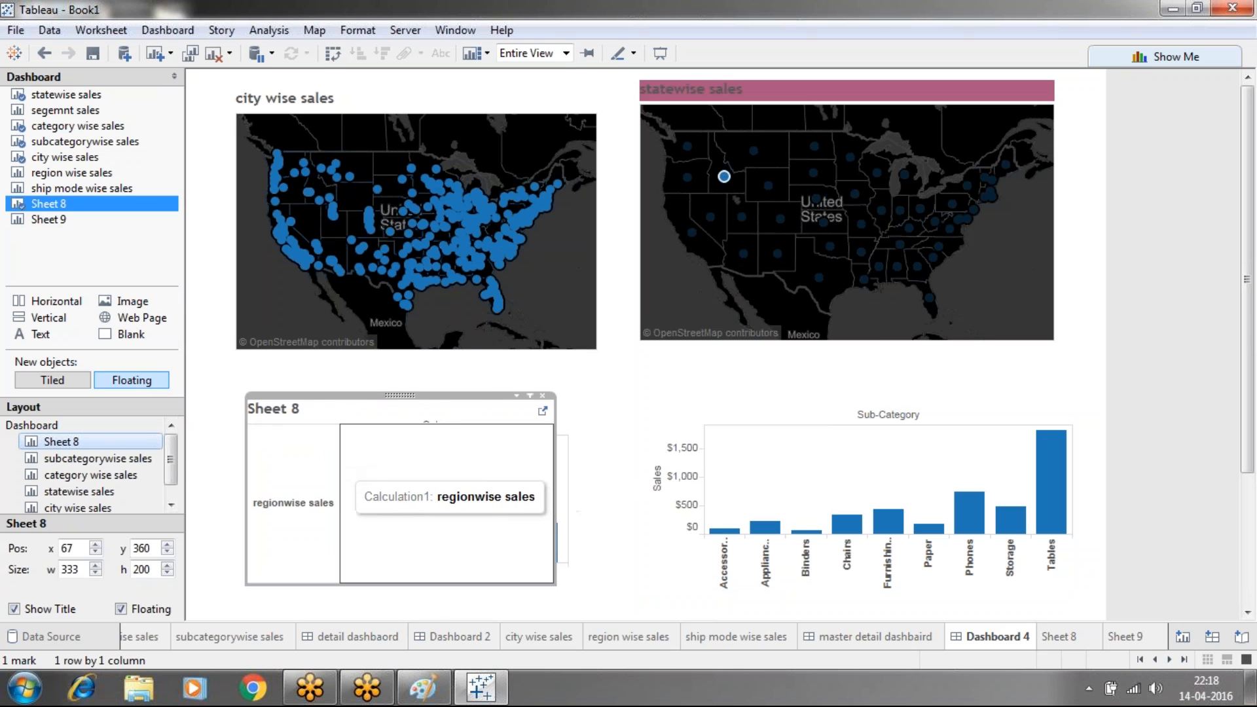
# Resize the Sheet 8 box to 110 wide and 44 high
pyautogui.click(364, 469)
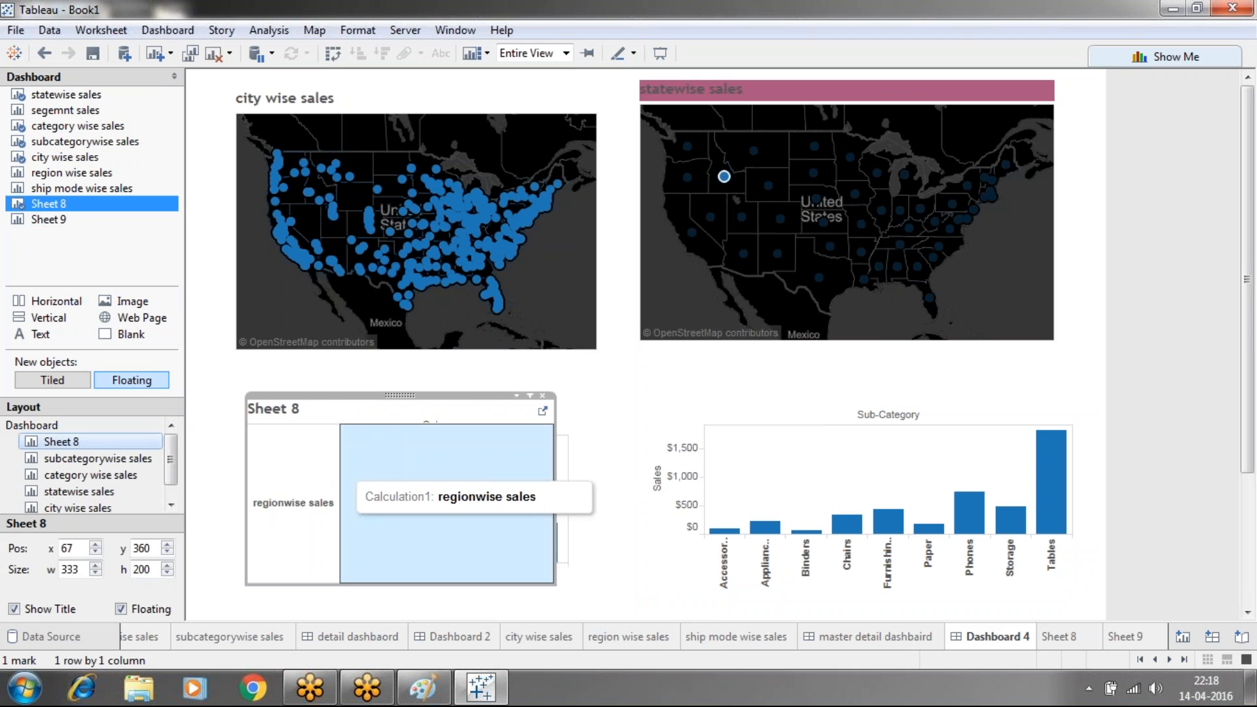
pyautogui.moveTo(338, 466); pyautogui.dragTo(553, 465)
pyautogui.moveTo(400, 395); pyautogui.dragTo(415, 412)
pyautogui.moveTo(554, 465); pyautogui.dragTo(350, 471)
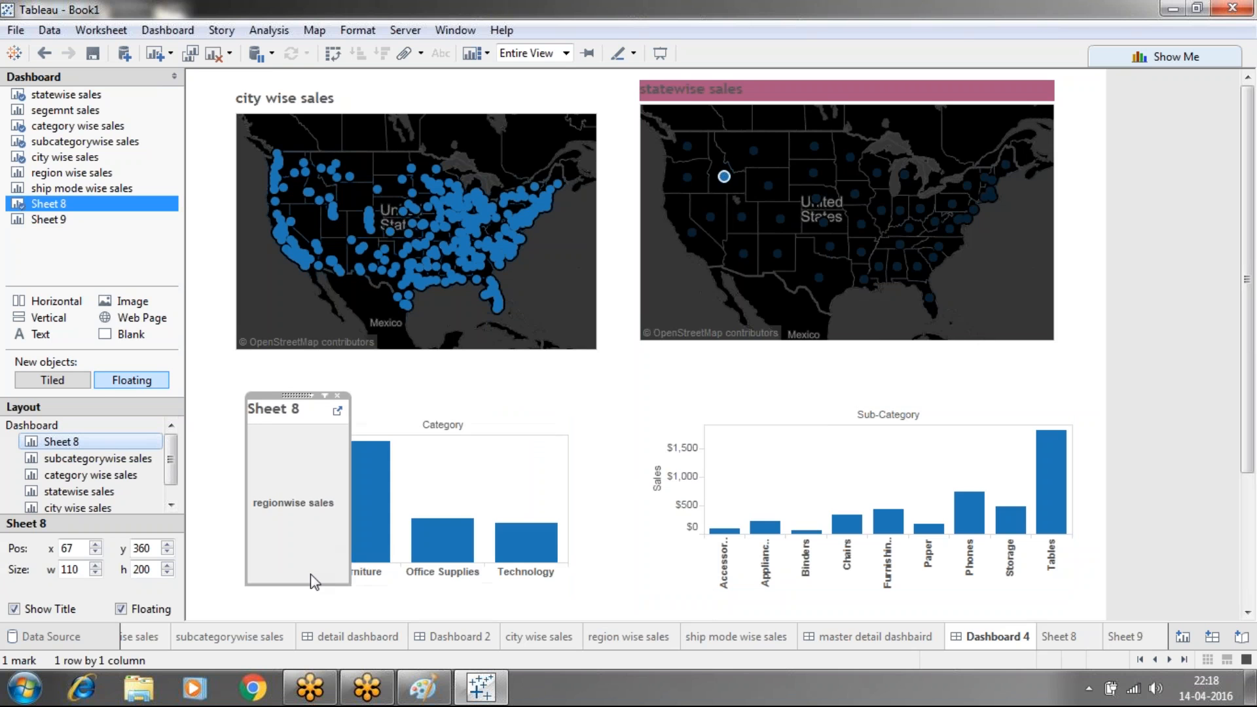
pyautogui.moveTo(310, 584); pyautogui.dragTo(296, 440)
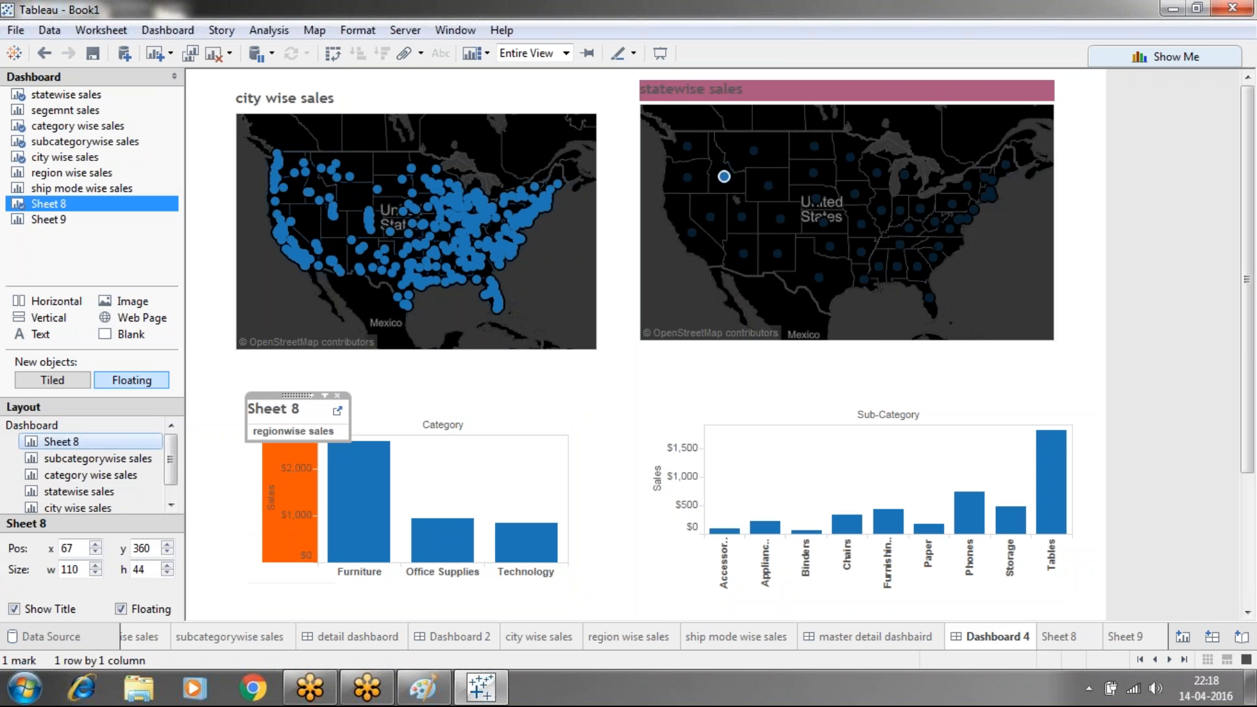
# Hide the Sheet 8 title and move the regionwise sales box above the category chart
pyautogui.rightClick(281, 411)
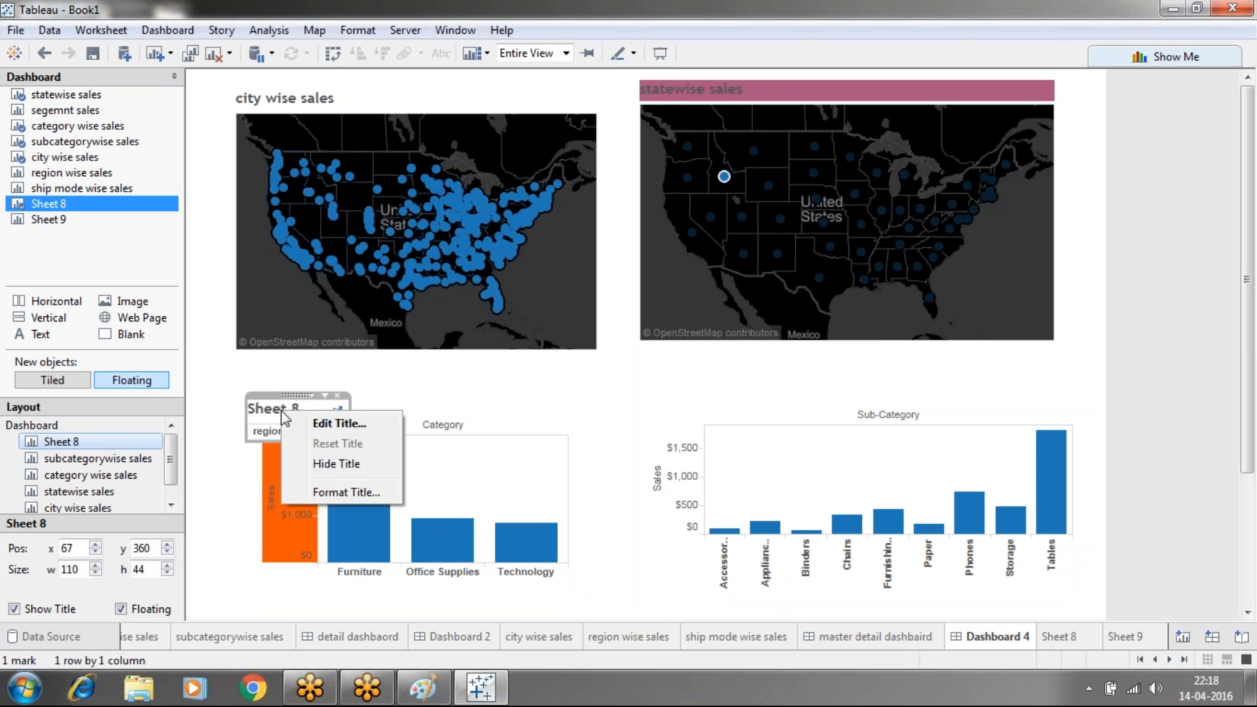
pyautogui.click(326, 465)
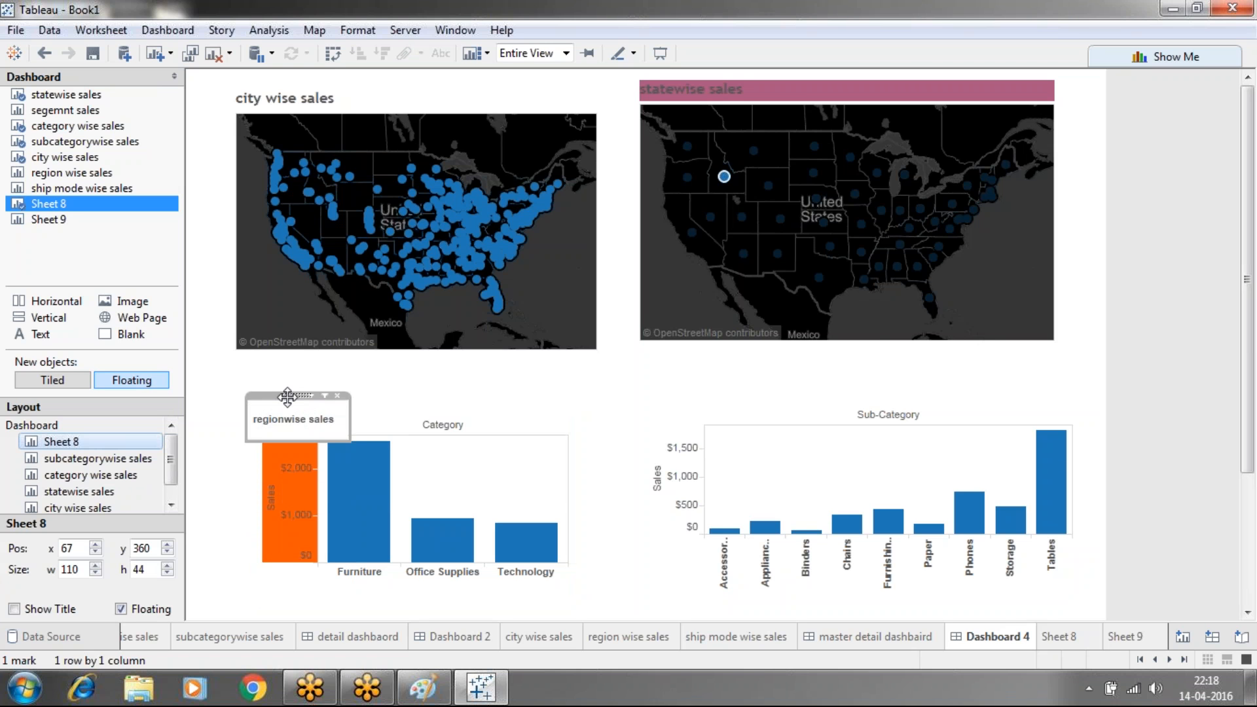
pyautogui.moveTo(287, 396); pyautogui.dragTo(316, 376)
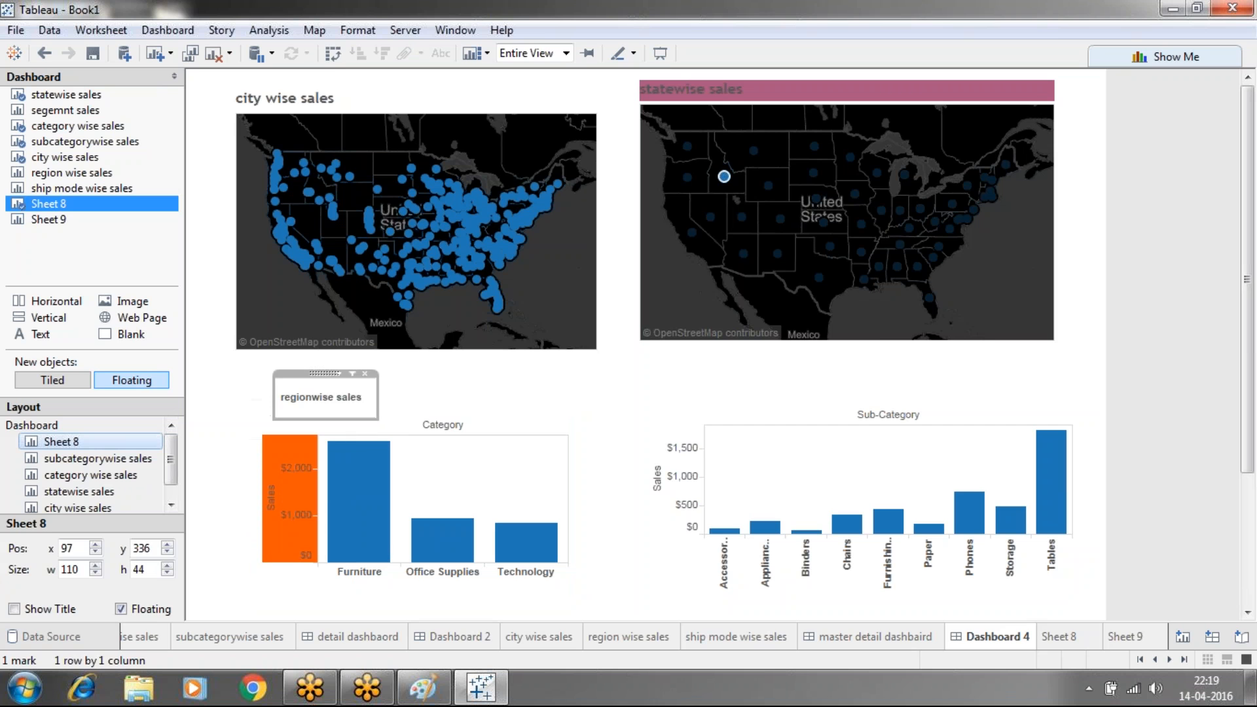
pyautogui.click(407, 393)
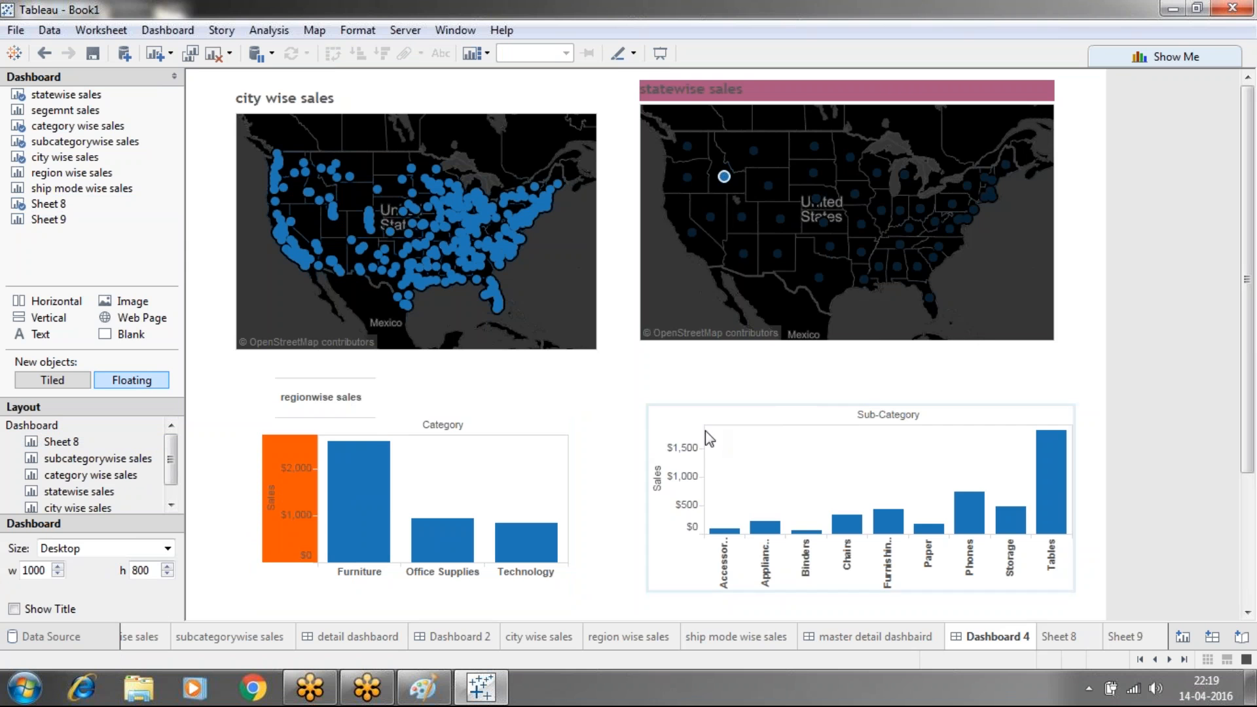
# Float Sheet 9 over the subcategory chart and set it to Entire View
pyautogui.moveTo(47, 220); pyautogui.dragTo(664, 393)
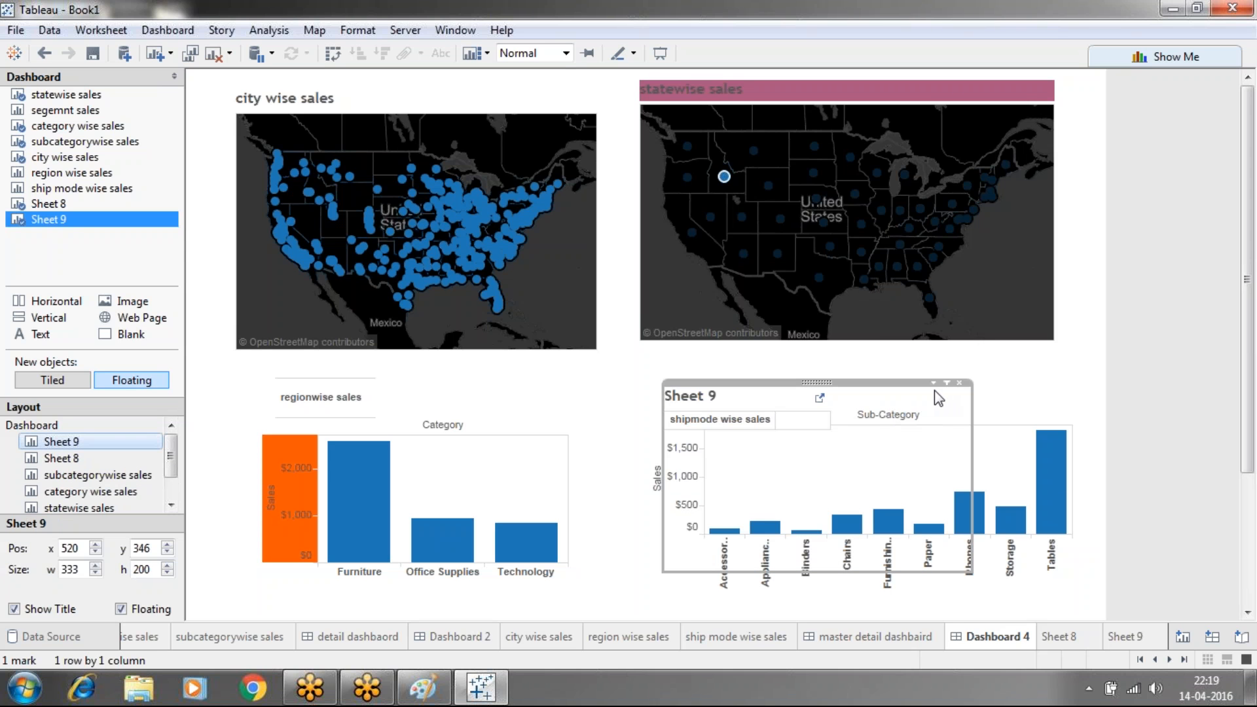
pyautogui.click(933, 384)
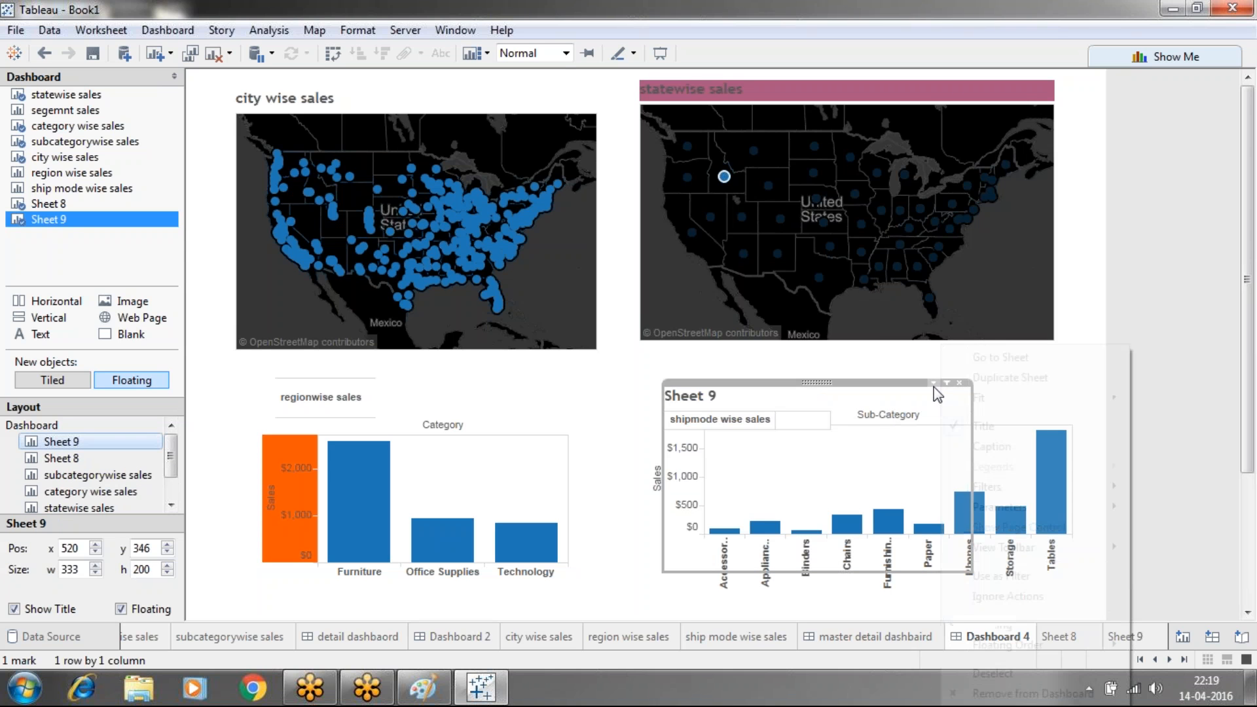
pyautogui.moveTo(1106, 397)
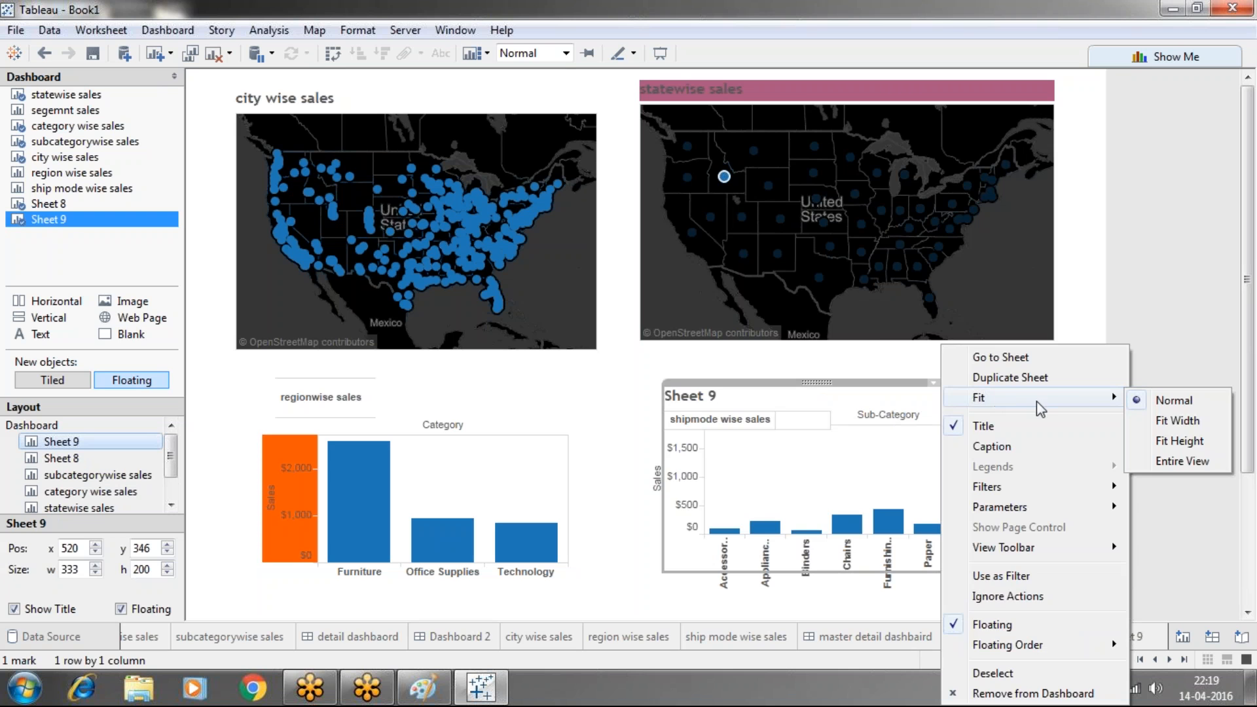
pyautogui.click(1164, 458)
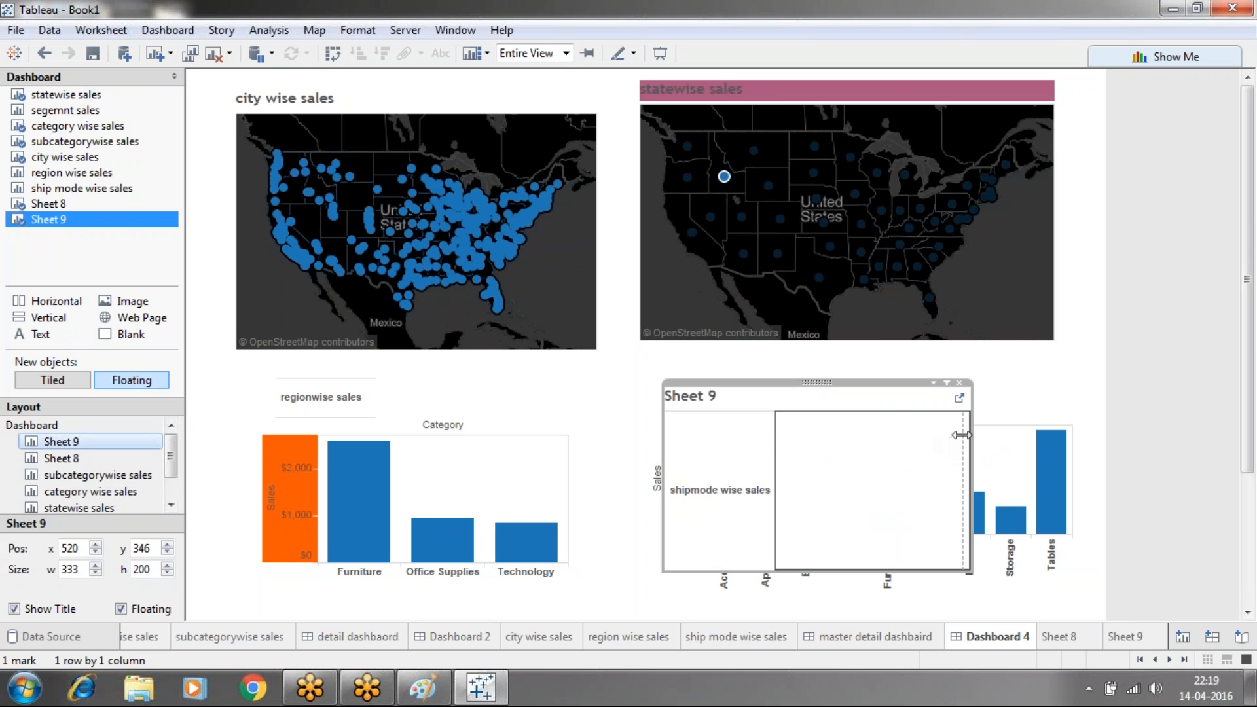
# Shrink the Sheet 9 box to label height, hide its title, and move it above the chart
pyautogui.moveTo(971, 446); pyautogui.dragTo(779, 453)
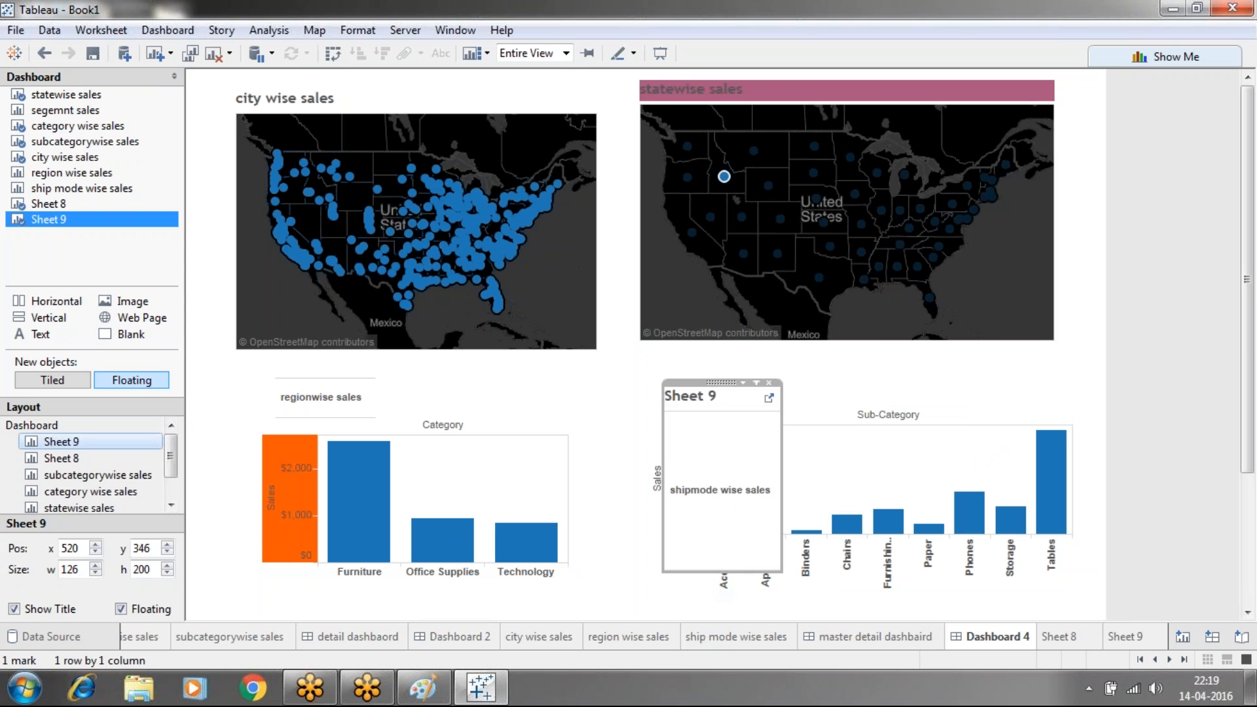
pyautogui.moveTo(720, 573); pyautogui.dragTo(701, 428)
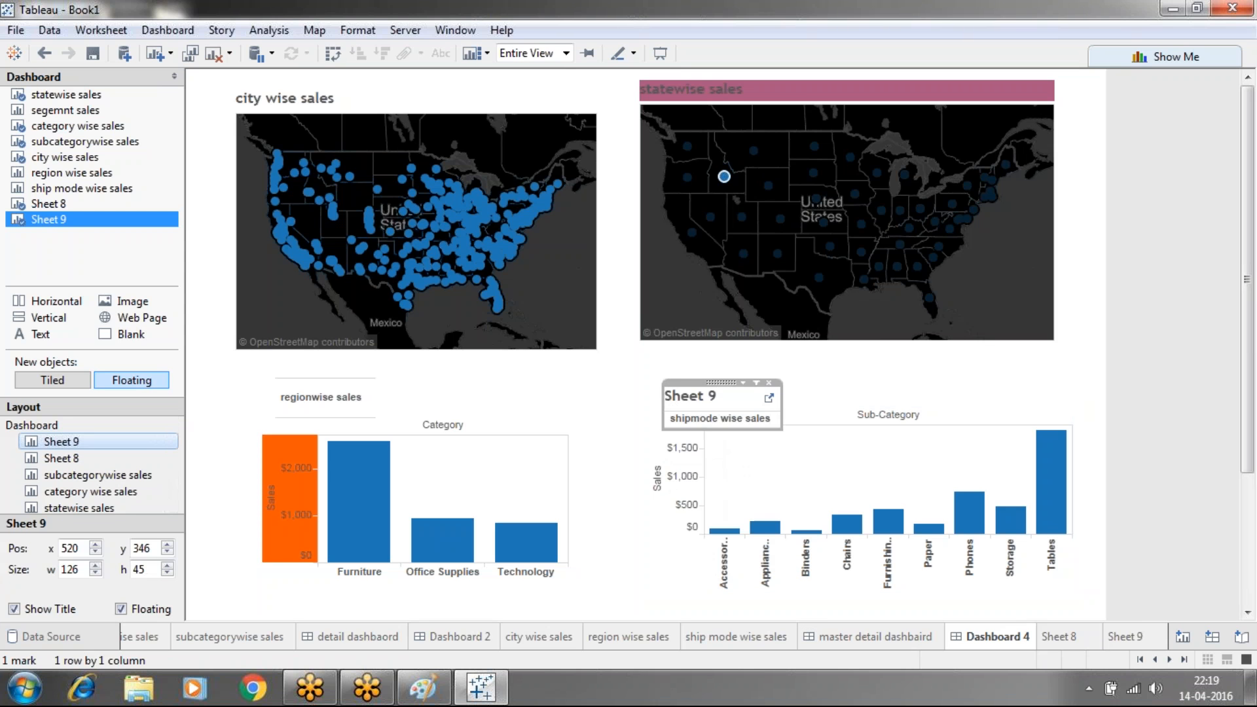
pyautogui.rightClick(685, 398)
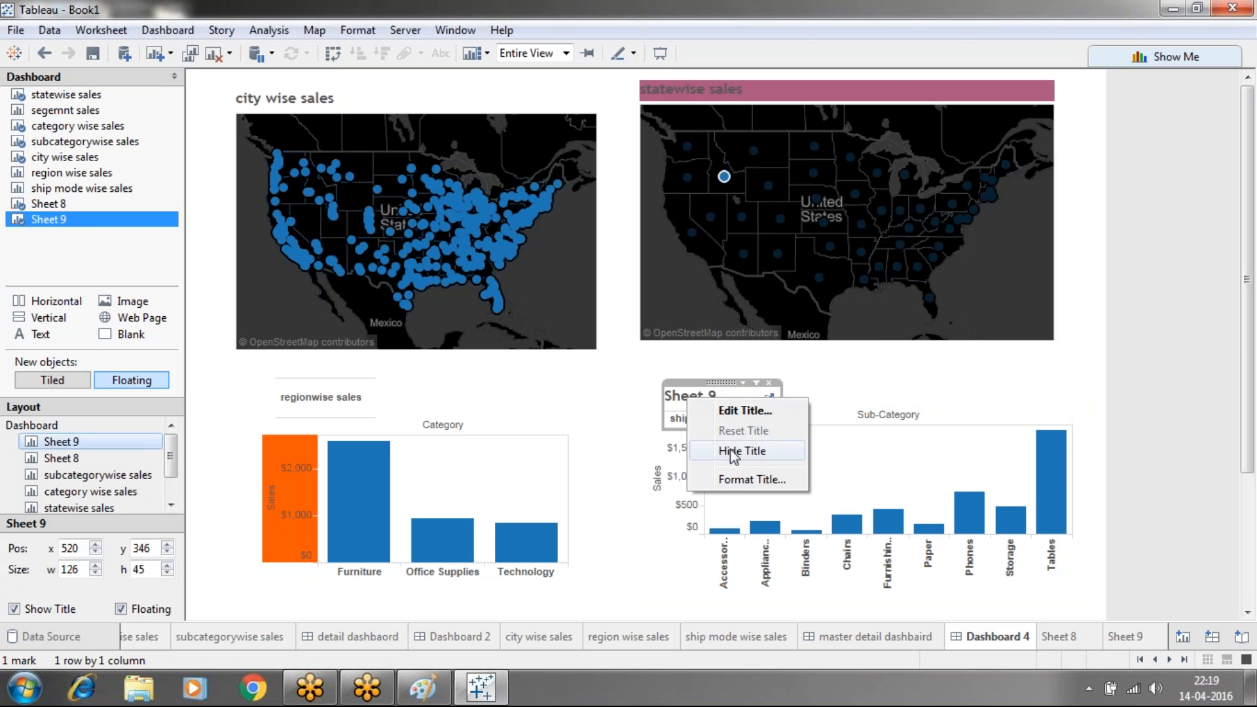
pyautogui.click(736, 451)
pyautogui.moveTo(714, 380); pyautogui.dragTo(759, 371)
pyautogui.click(1073, 386)
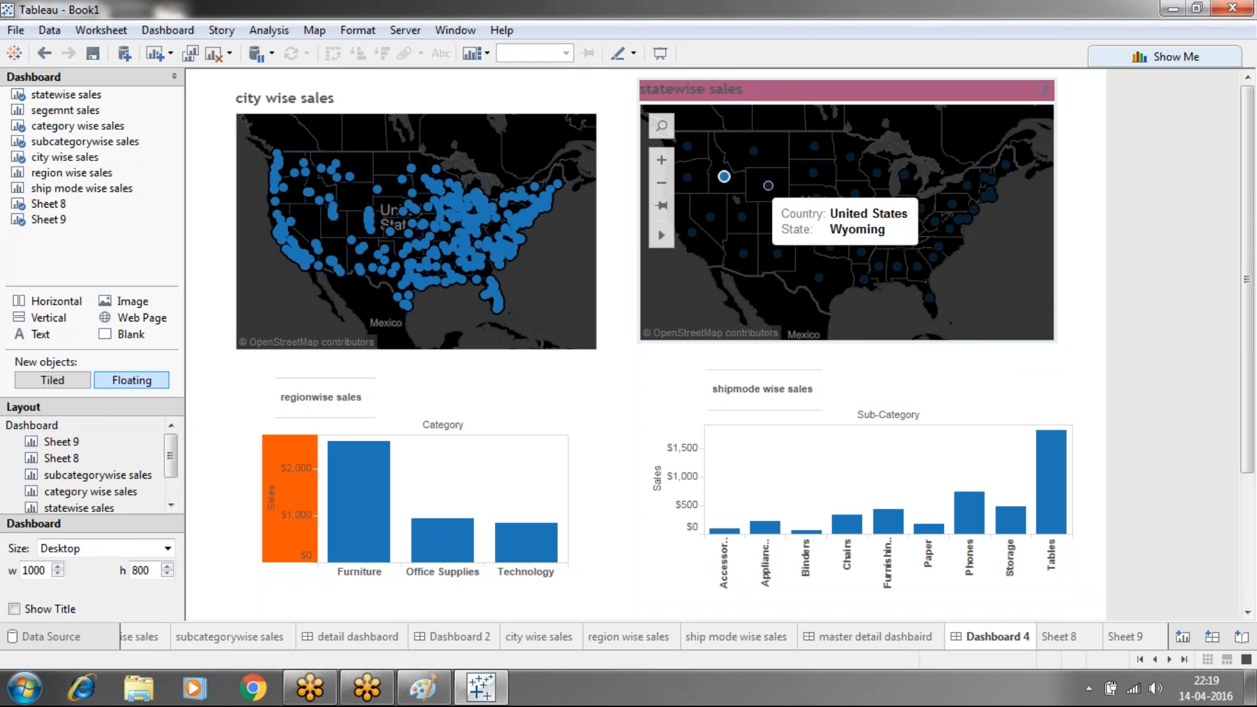
pyautogui.click(729, 184)
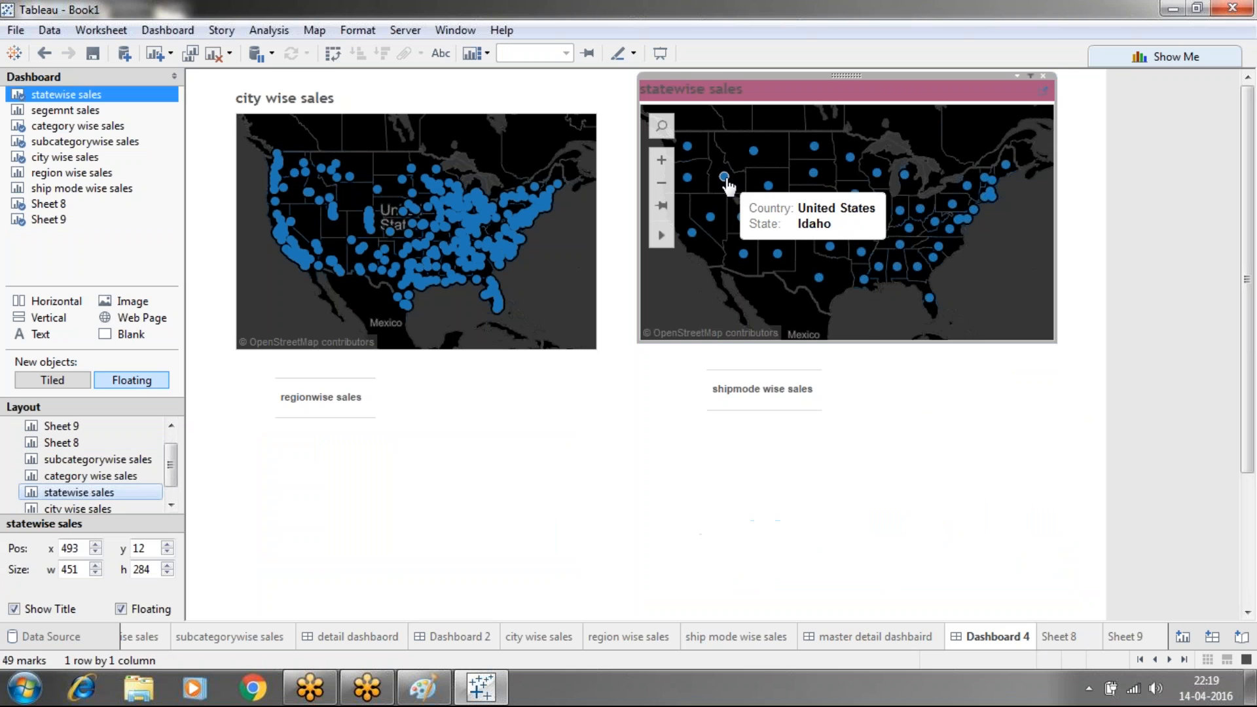
pyautogui.click(728, 183)
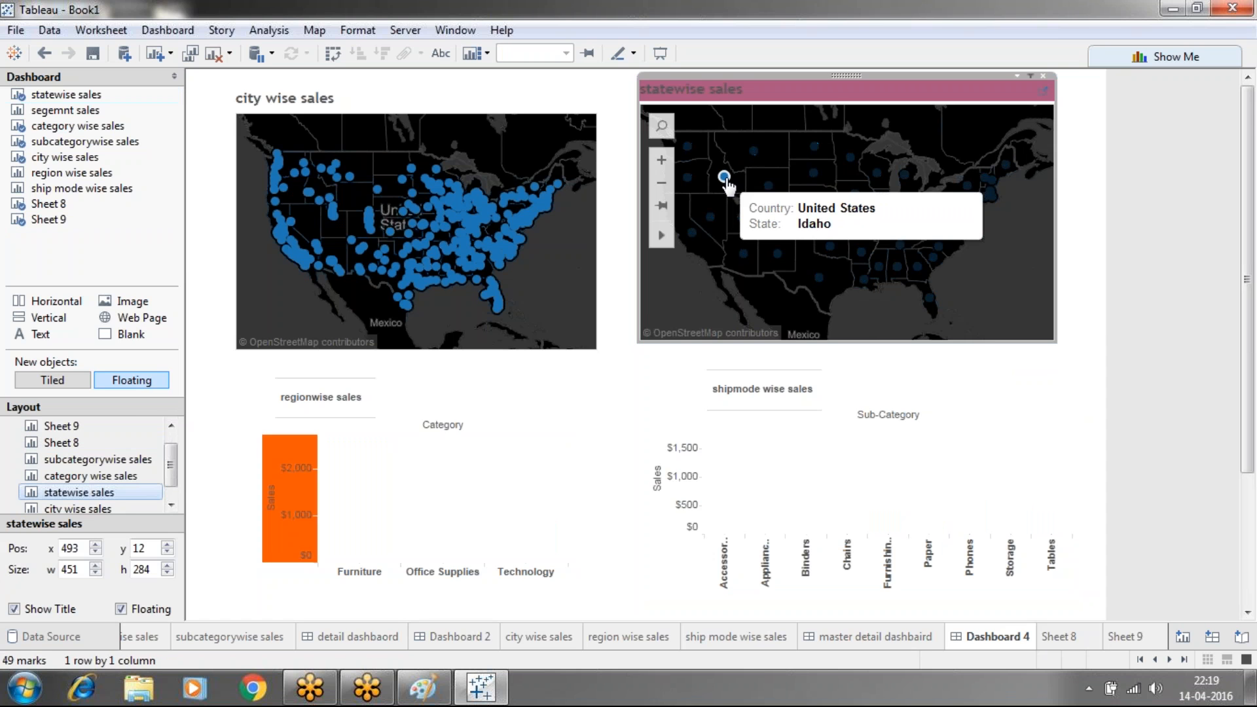
pyautogui.click(725, 181)
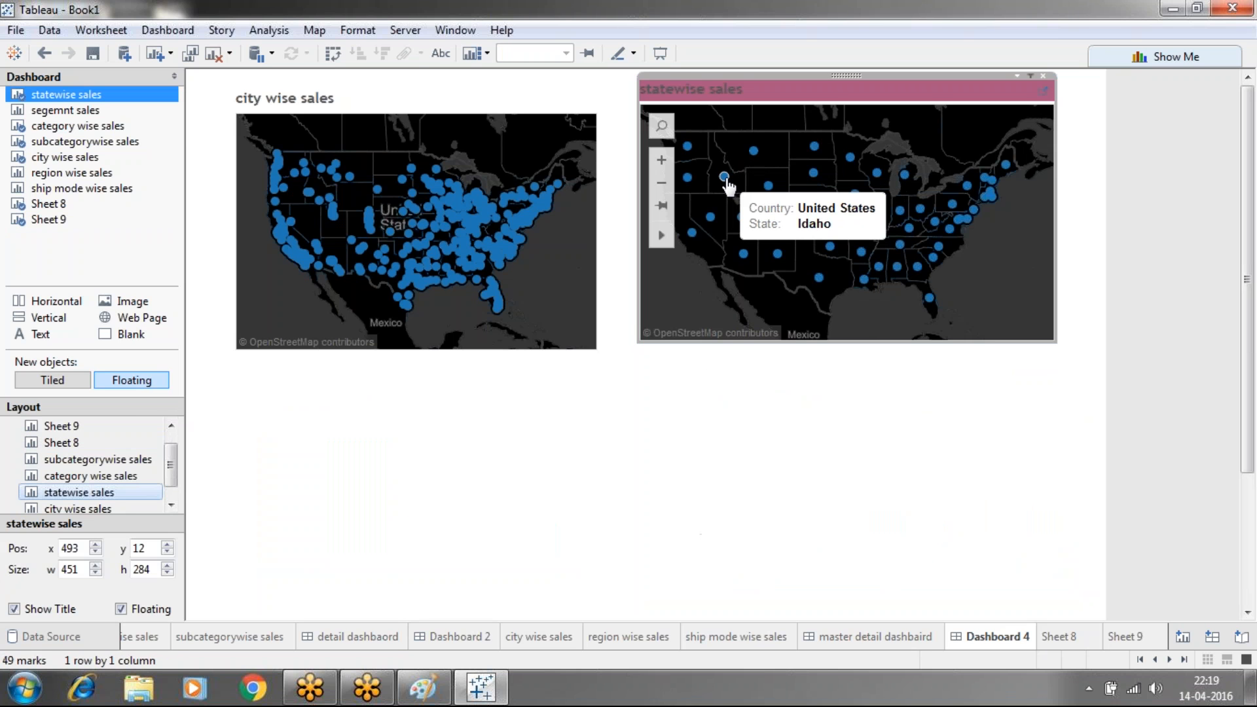
pyautogui.click(725, 181)
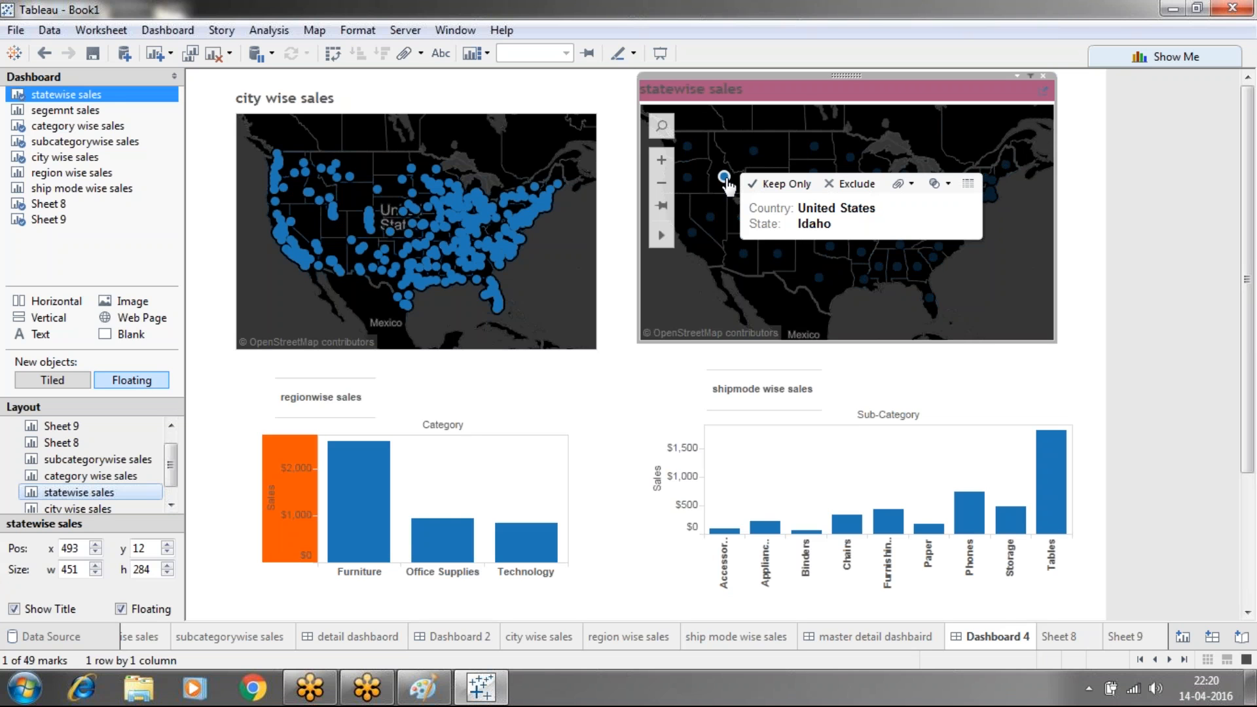
pyautogui.click(725, 178)
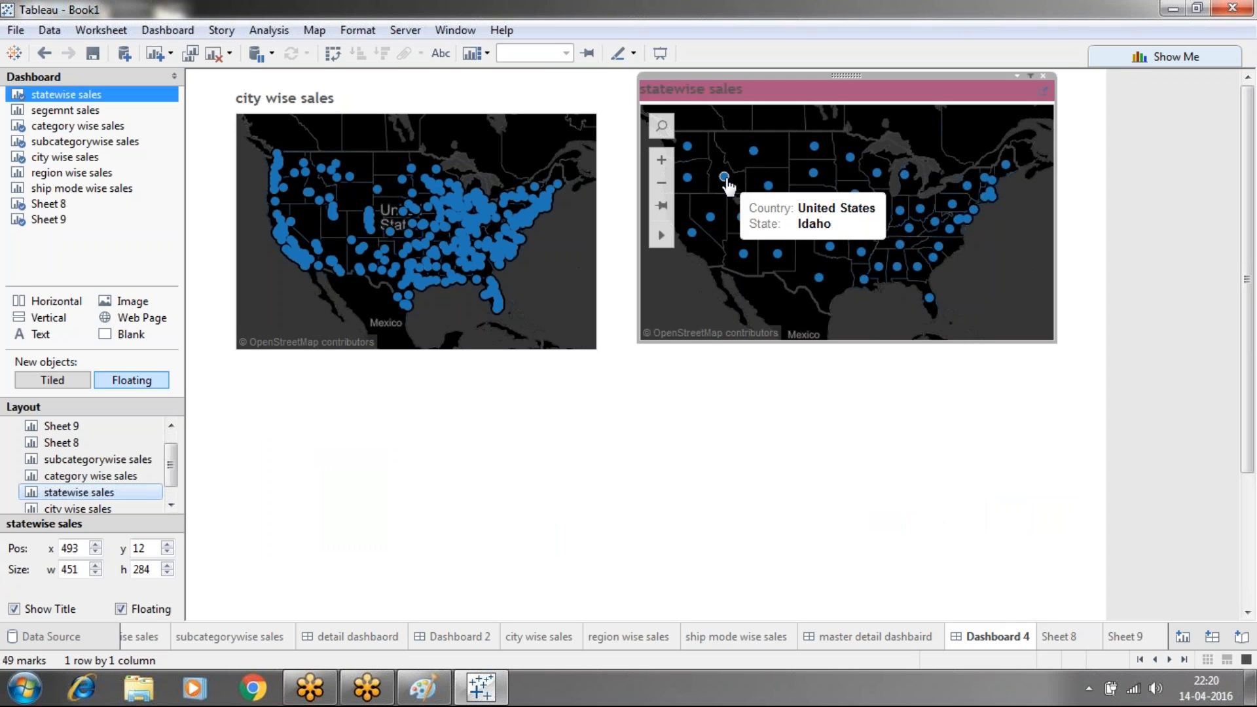
pyautogui.click(725, 178)
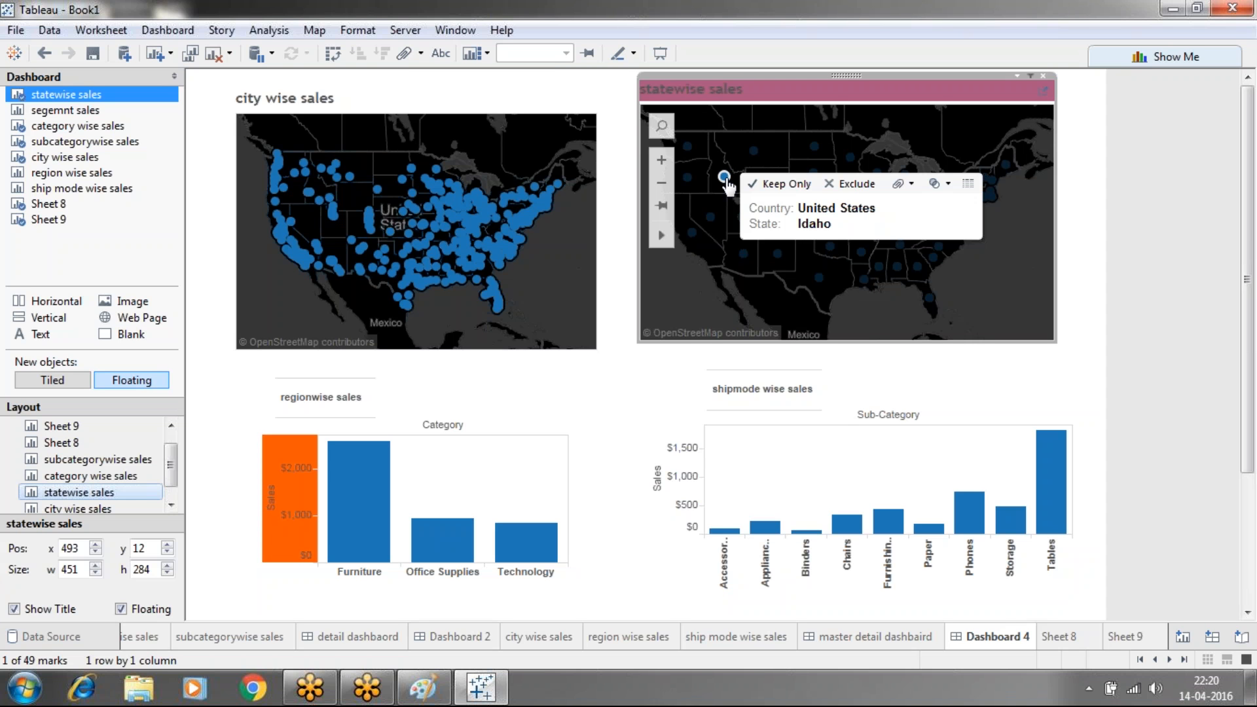
pyautogui.click(1097, 275)
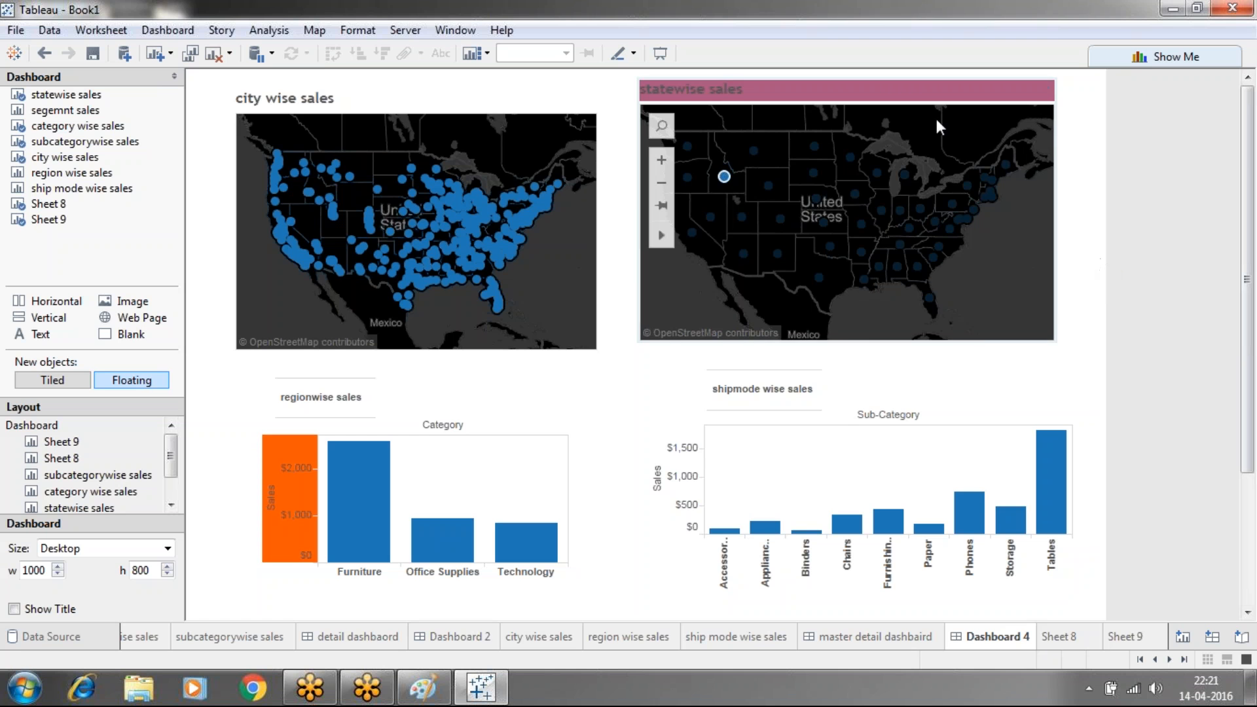
# Test selecting and clearing Idaho on the state map and Jonesboro on the city map
pyautogui.click(726, 177)
pyautogui.click(725, 177)
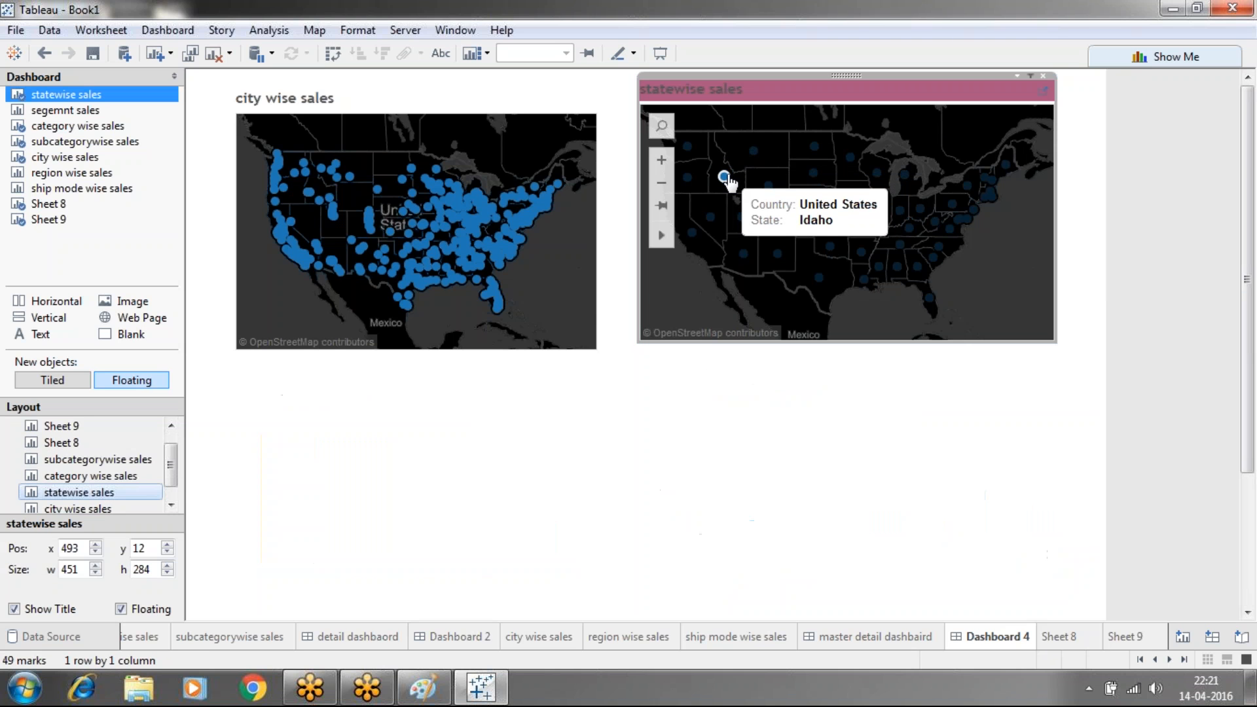
pyautogui.click(445, 246)
pyautogui.click(447, 246)
pyautogui.click(446, 246)
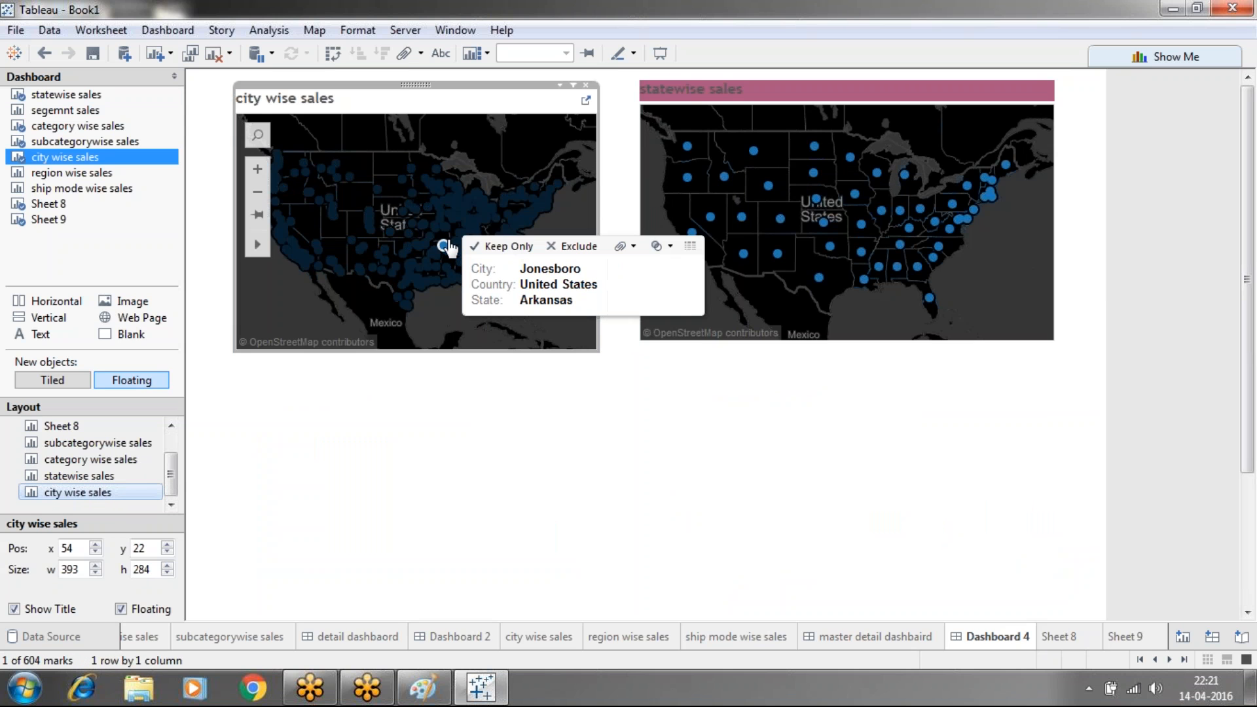
pyautogui.click(446, 246)
# Zoom into the city wise sales map and select Nevada on the statewise sales map
pyautogui.doubleClick(448, 243)
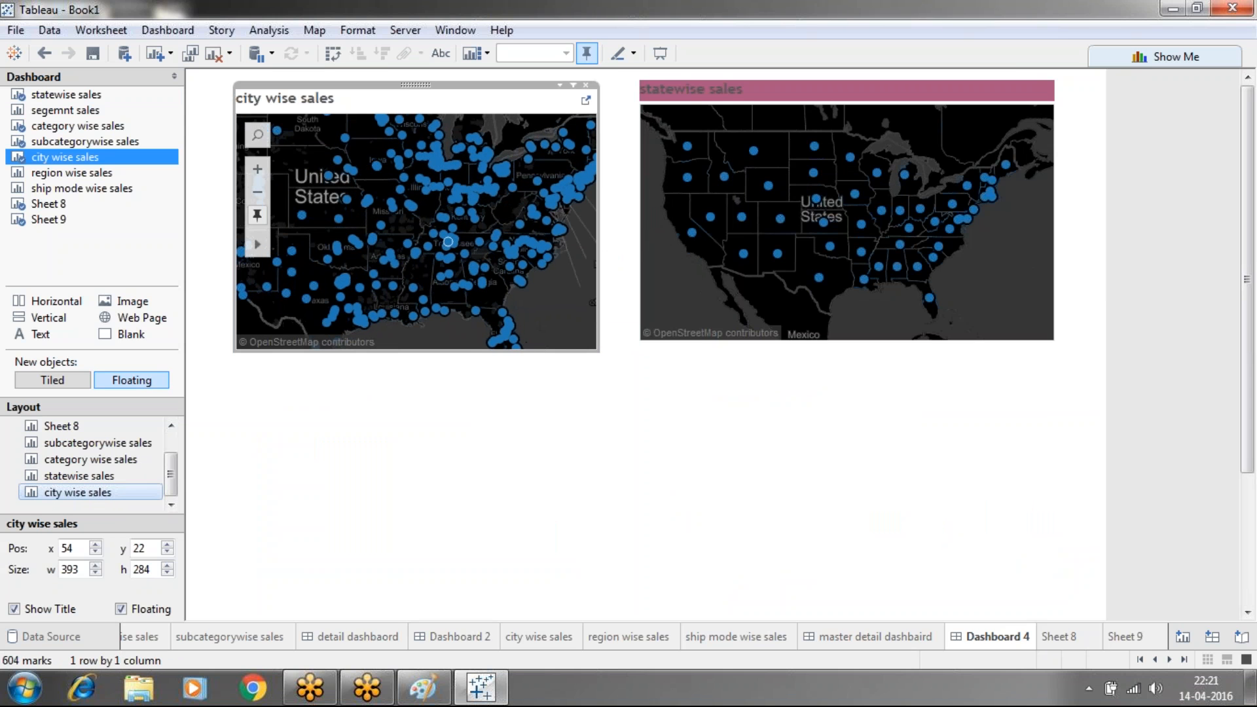
pyautogui.click(710, 218)
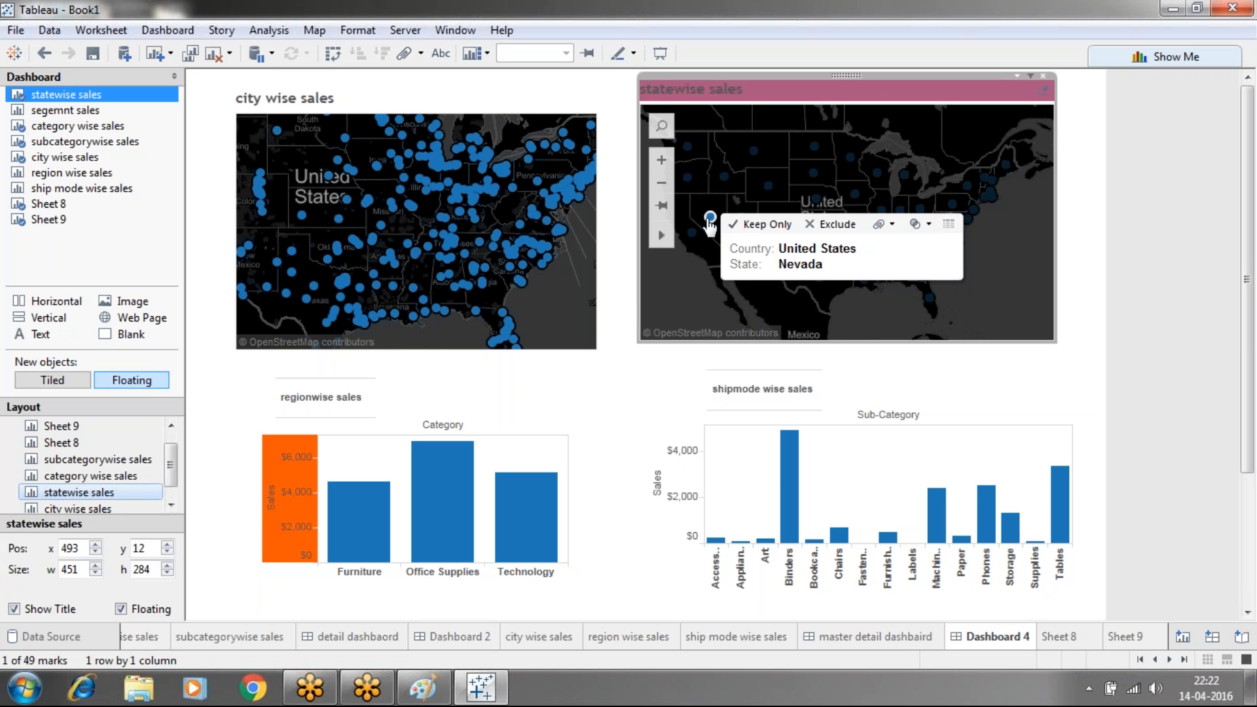
# Minimize and restore the Tableau window, nudging it slightly down
pyautogui.click(505, 687)
pyautogui.click(506, 687)
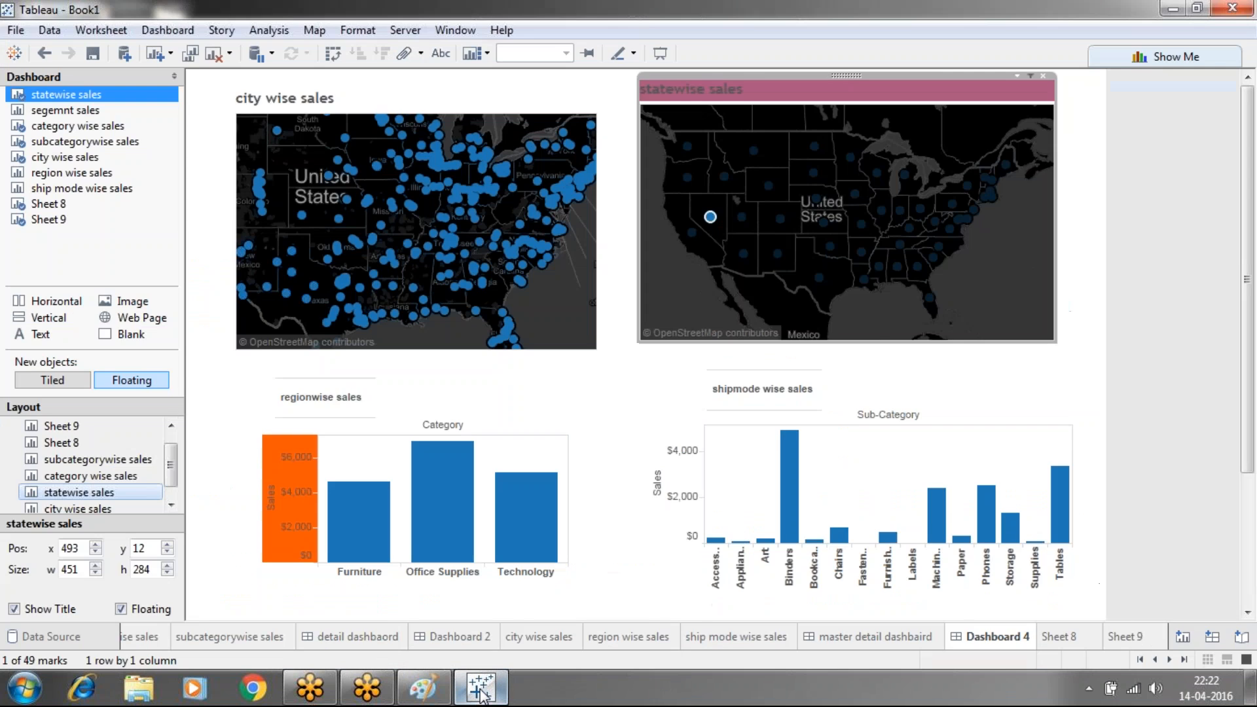
pyautogui.doubleClick(159, 15)
pyautogui.moveTo(157, 26); pyautogui.dragTo(159, 40)
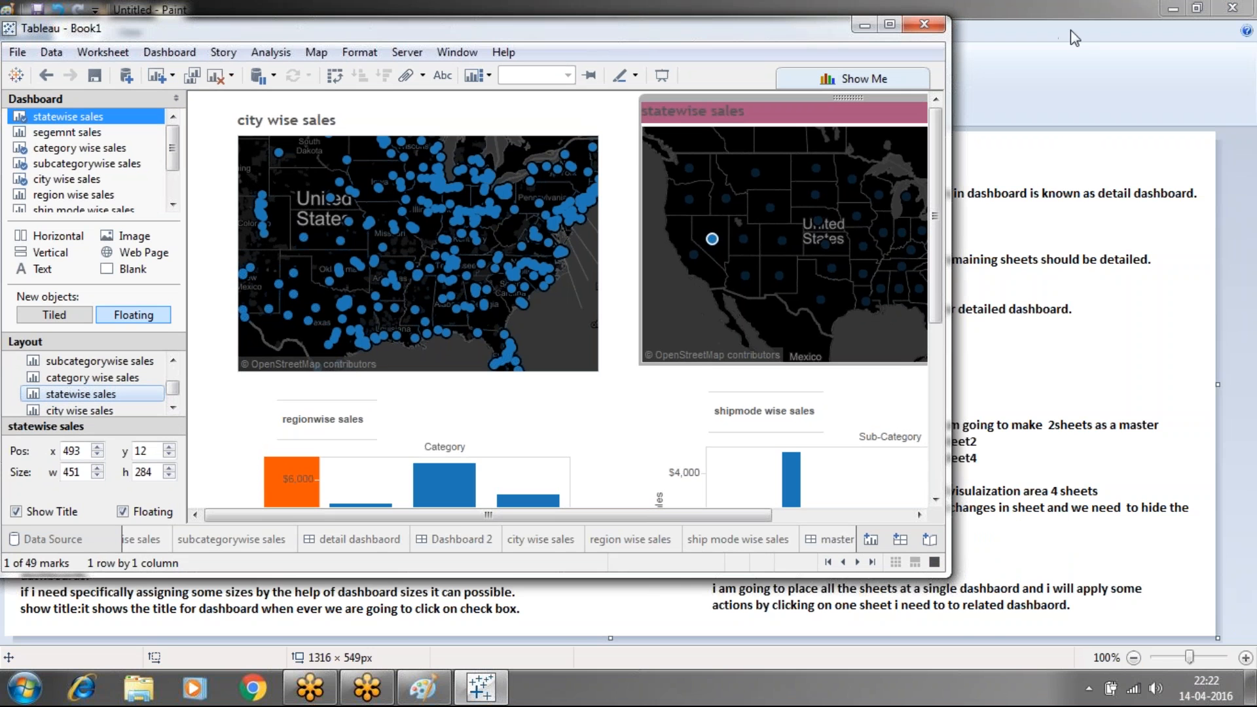
# View the Paint notes, then bring Tableau back full screen with the Dashboard menu open
pyautogui.click(1067, 4)
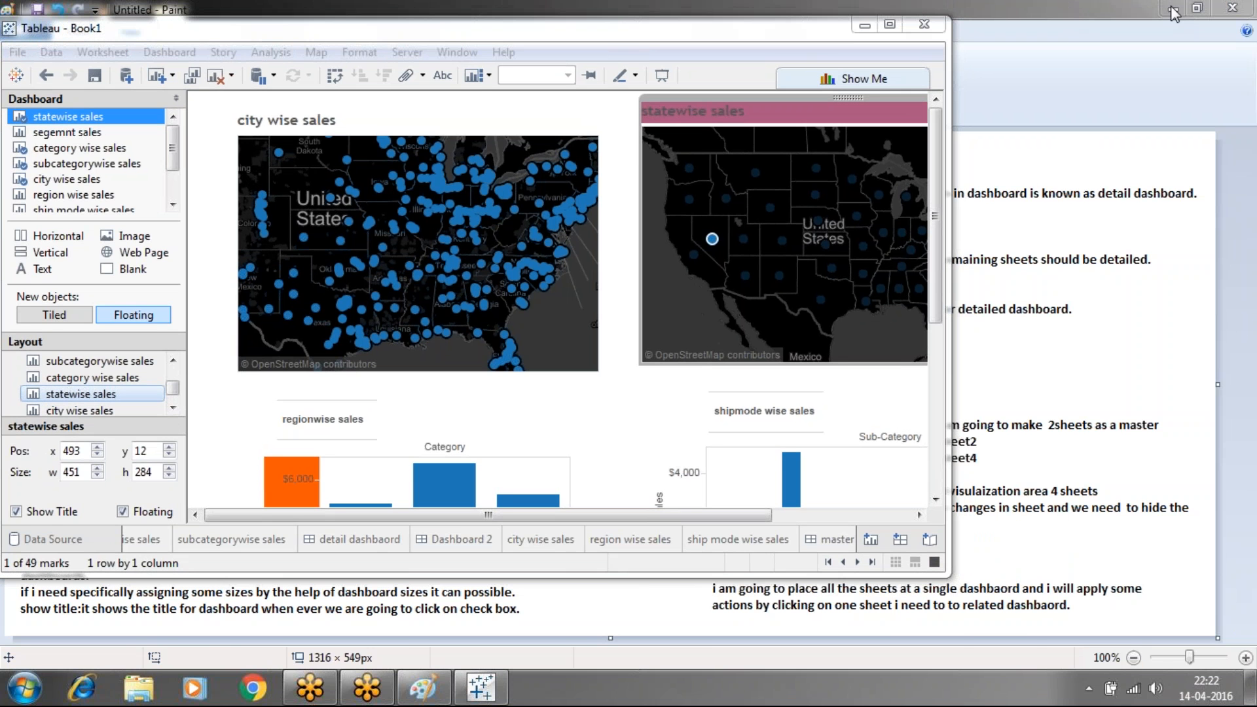
pyautogui.click(889, 24)
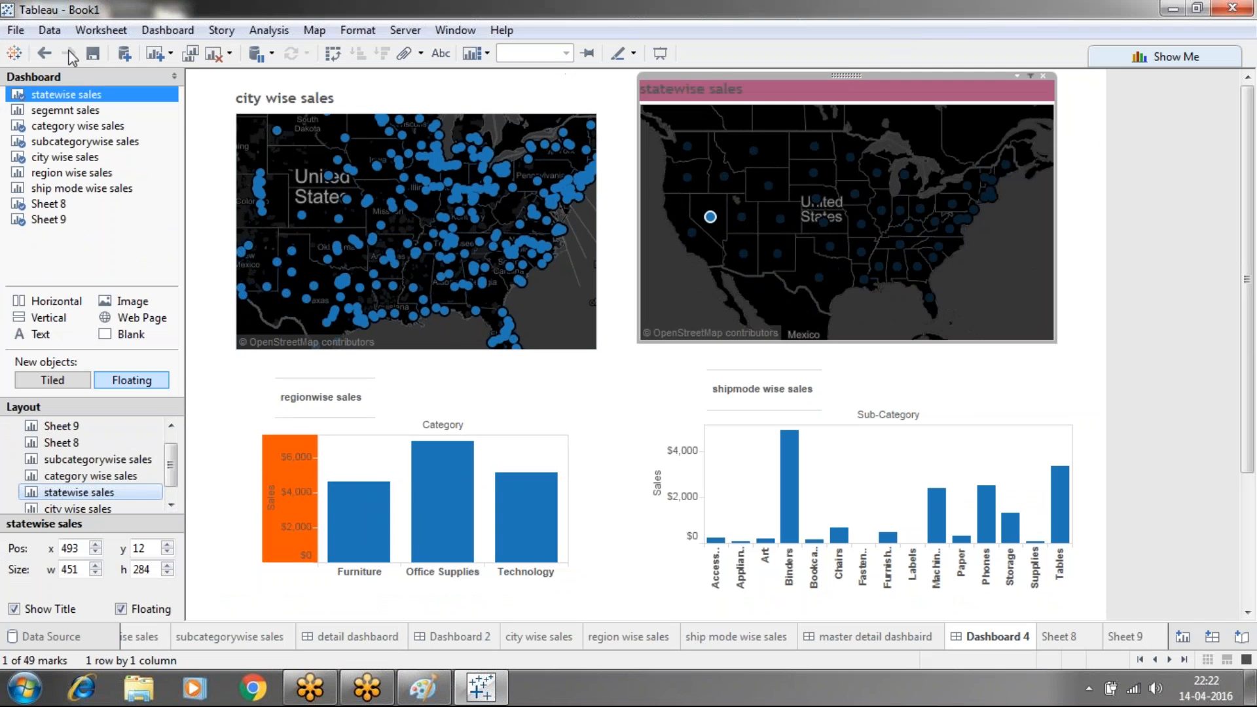
pyautogui.click(165, 30)
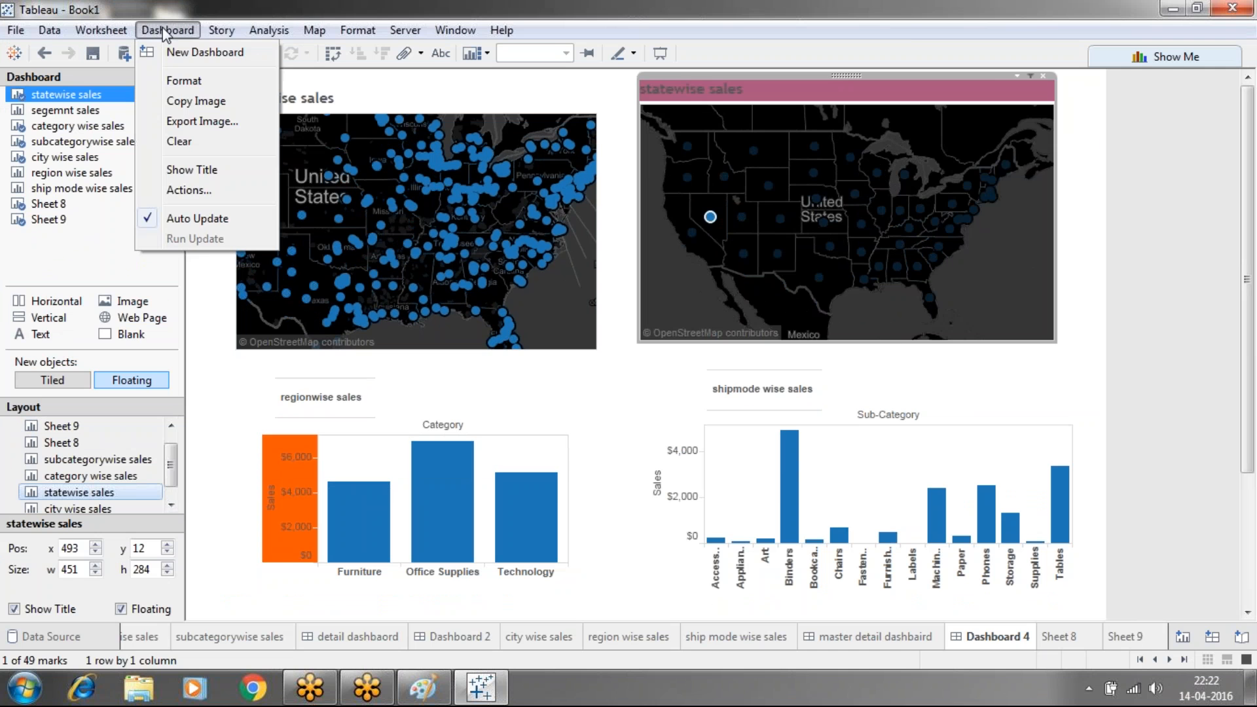
# Review Filter2 in Dashboard Actions without changes, then open Filter 2 (generated) for editing
pyautogui.click(188, 189)
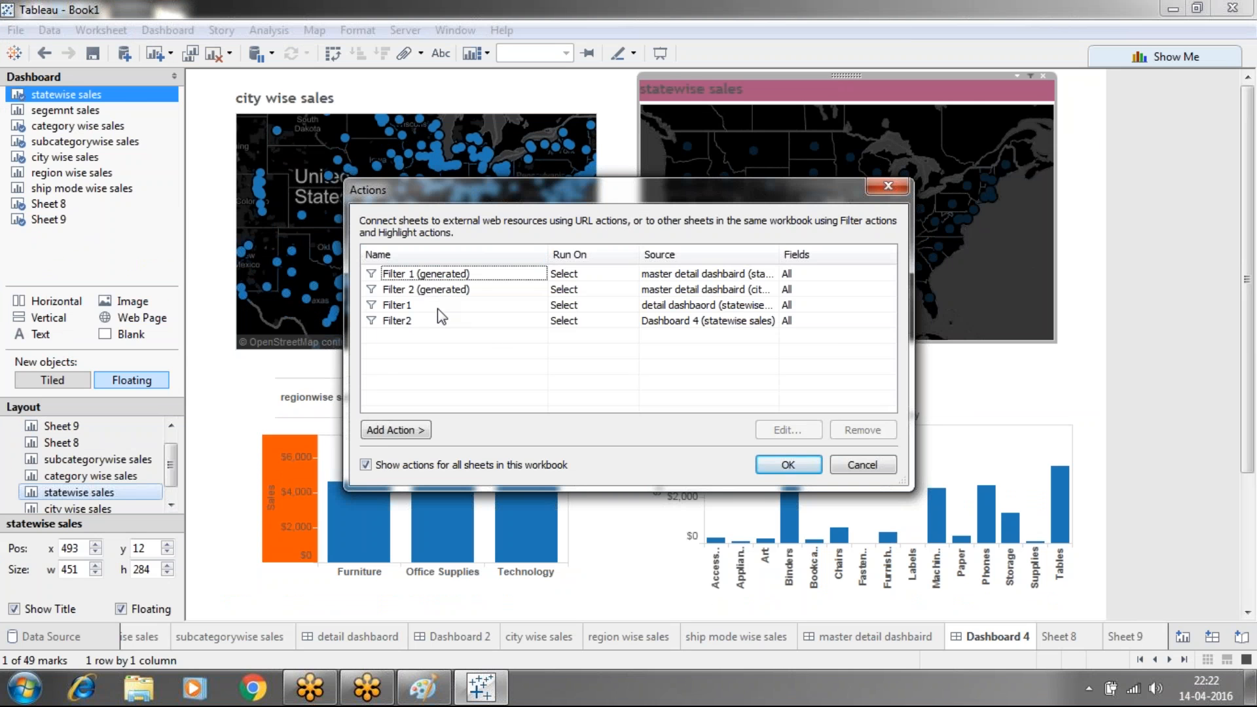
pyautogui.click(439, 320)
pyautogui.click(786, 431)
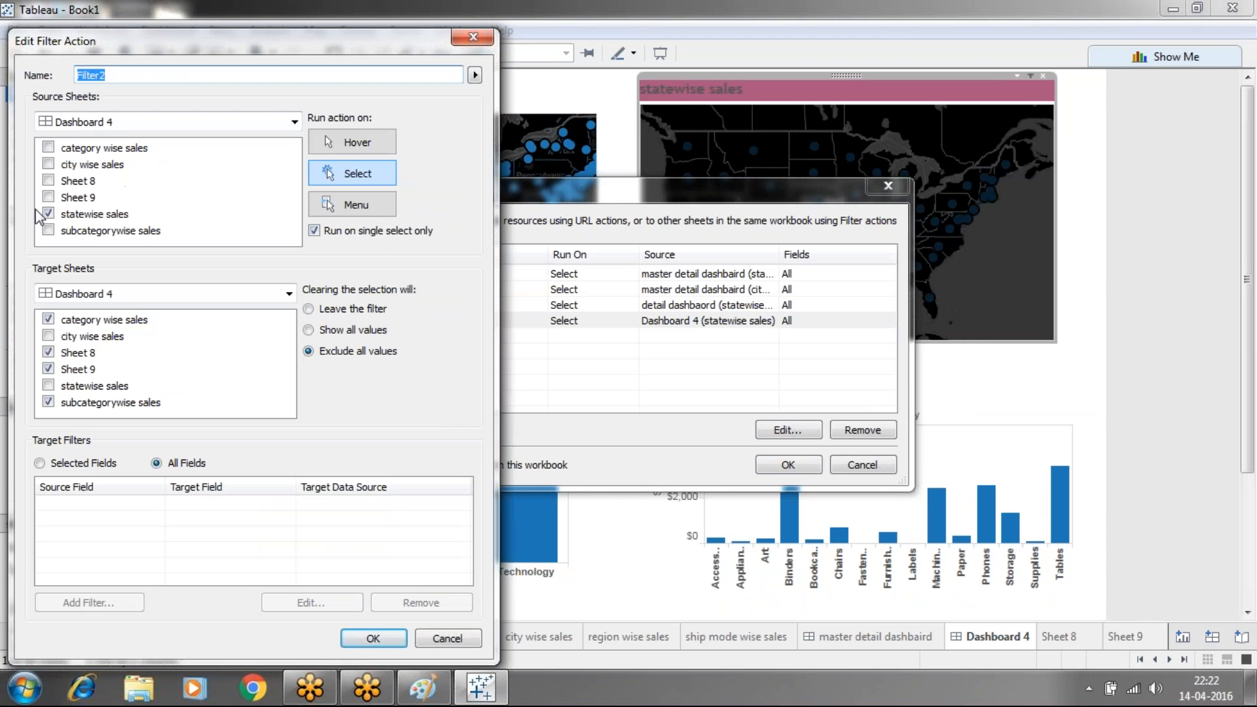
pyautogui.click(47, 158)
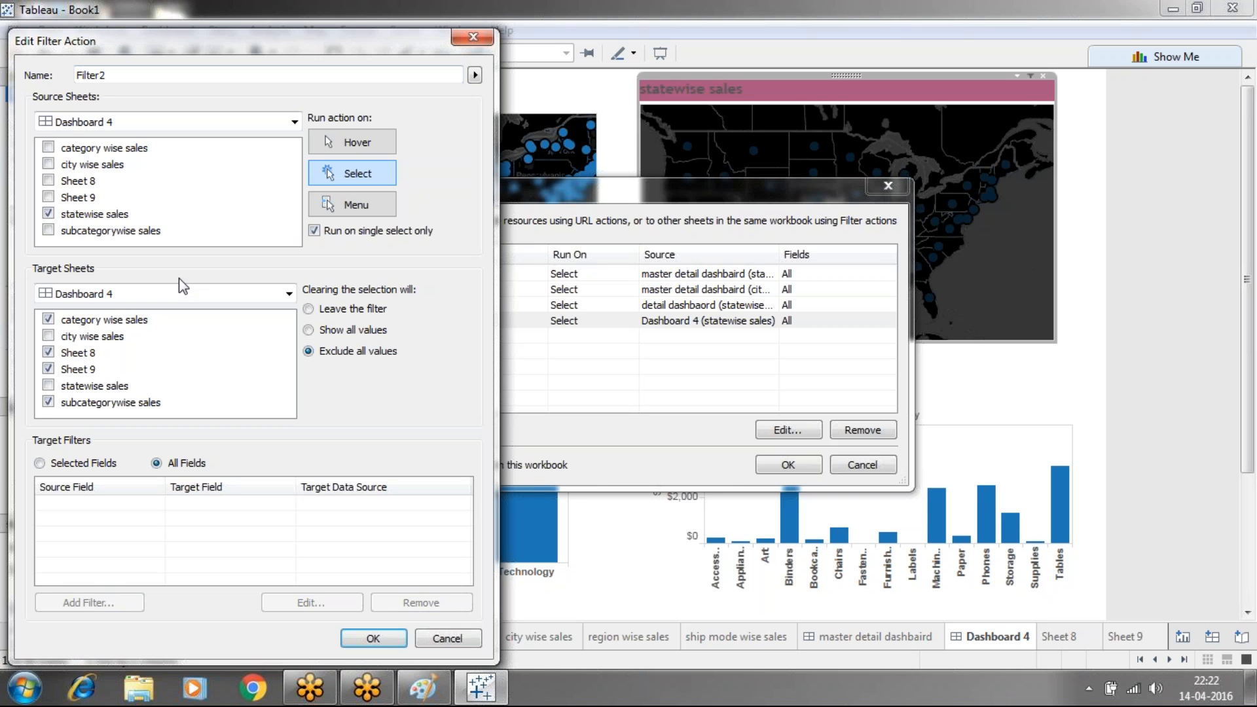
pyautogui.click(469, 41)
pyautogui.click(466, 291)
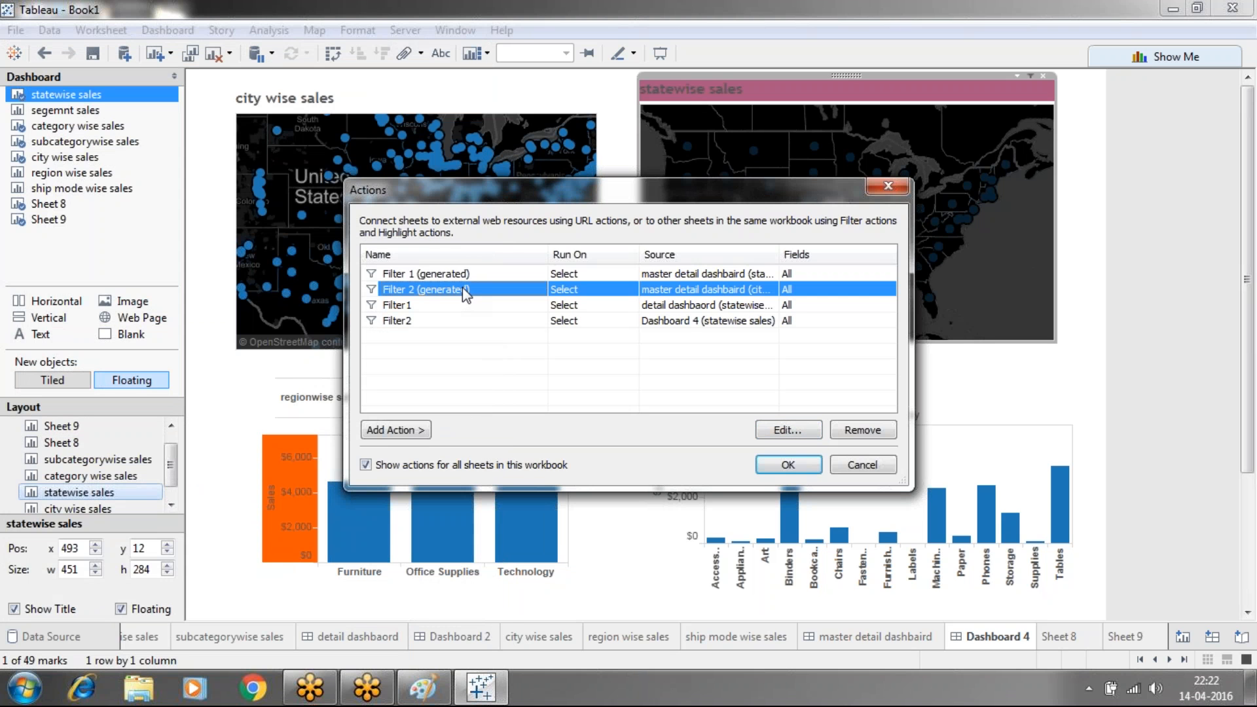
pyautogui.click(773, 438)
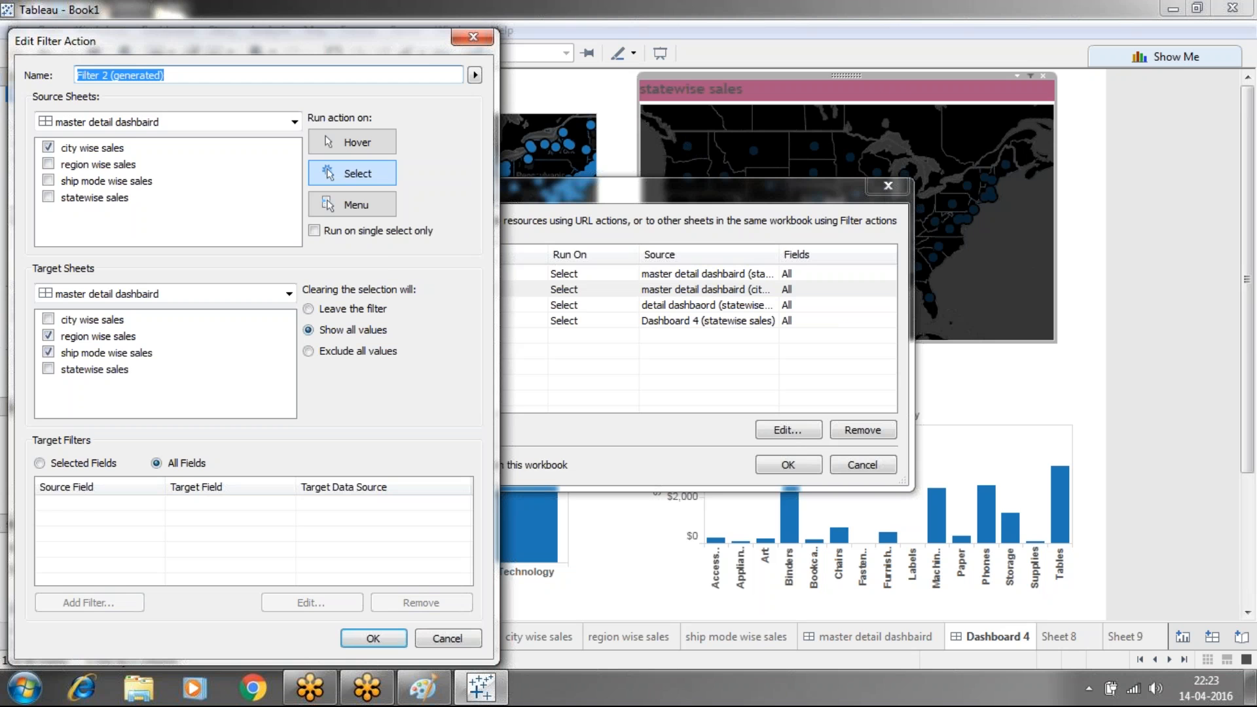
pyautogui.click(474, 41)
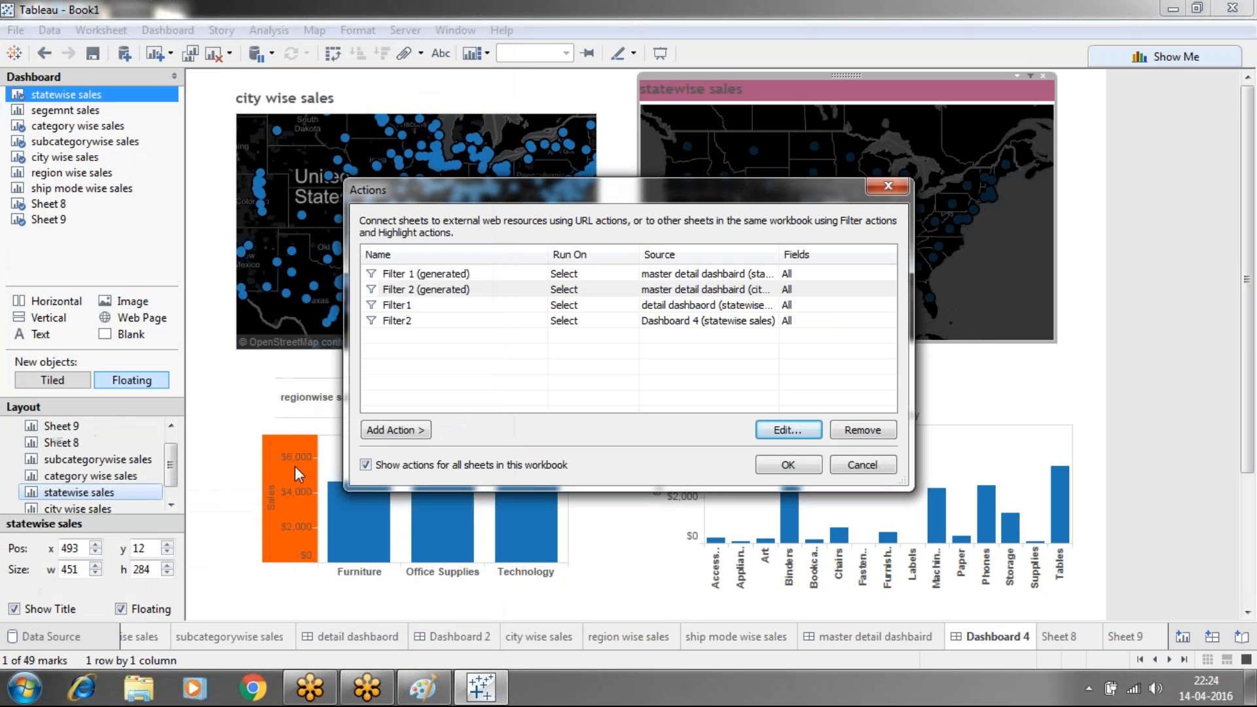
pyautogui.click(395, 430)
# Add a filter action and uncheck category wise sales, Sheet 9 and statewise sales as sources
pyautogui.click(461, 428)
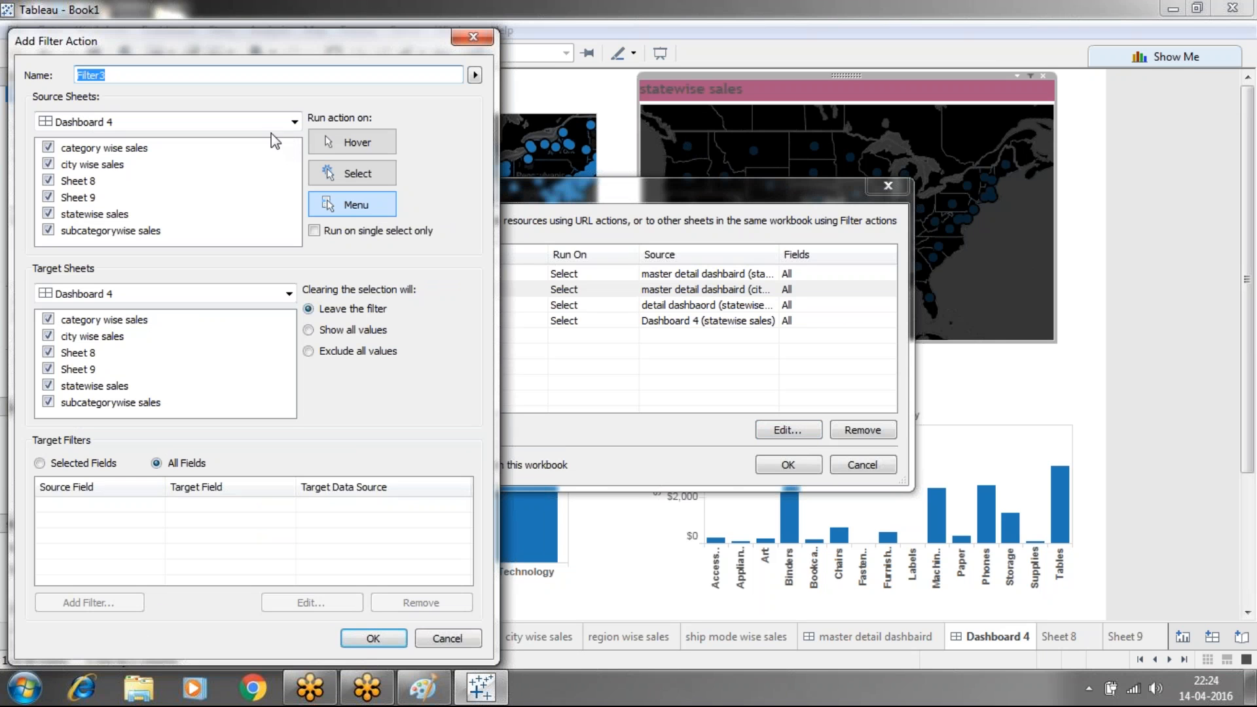
pyautogui.click(48, 148)
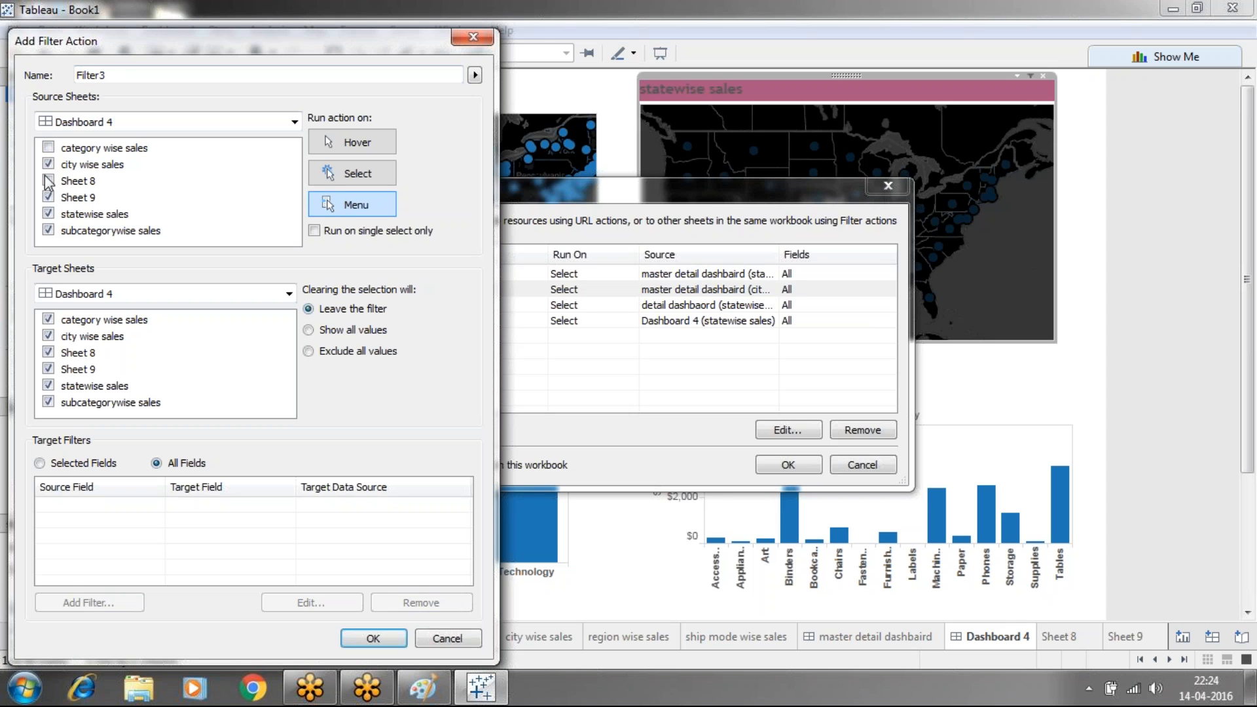
pyautogui.click(49, 205)
pyautogui.click(49, 213)
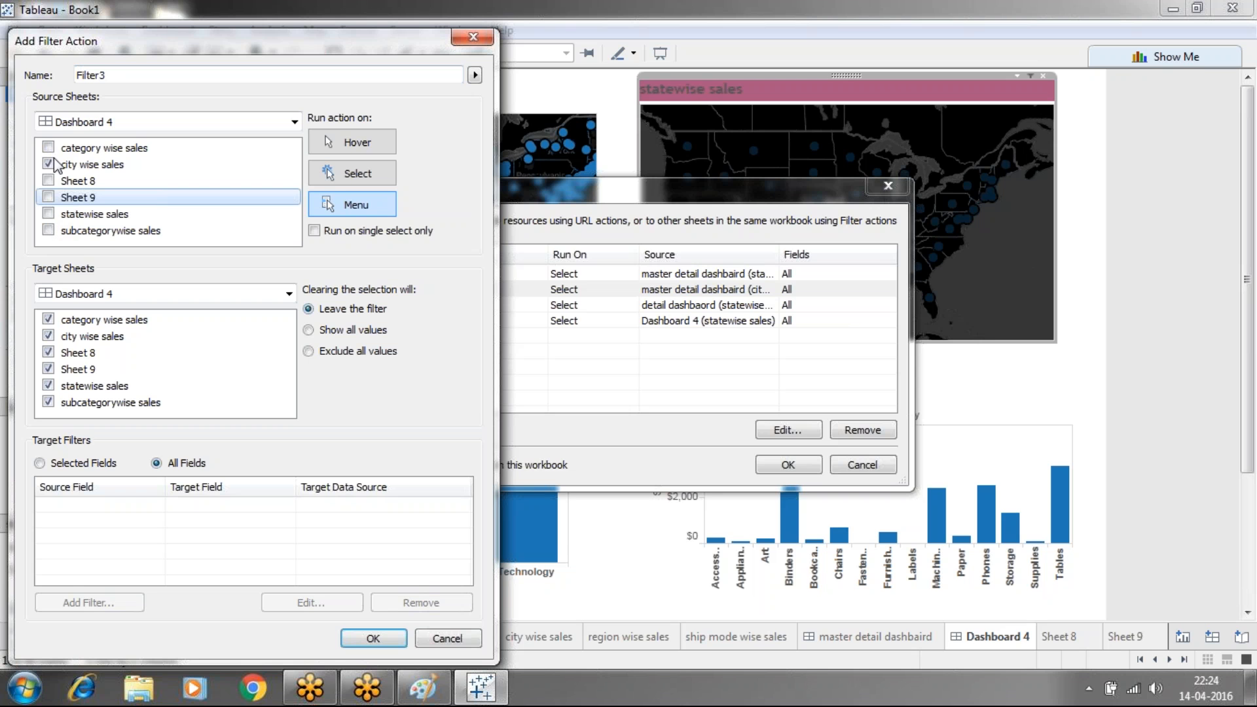
# Adjust the Target Sheets checkboxes, re-adding city wise sales and Sheet 8 as targets
pyautogui.click(48, 368)
pyautogui.click(49, 352)
pyautogui.click(48, 336)
pyautogui.click(48, 336)
pyautogui.click(49, 352)
# Keep Dashboard 4 as the Filter3 target, then close the dashboard actions list
pyautogui.click(233, 299)
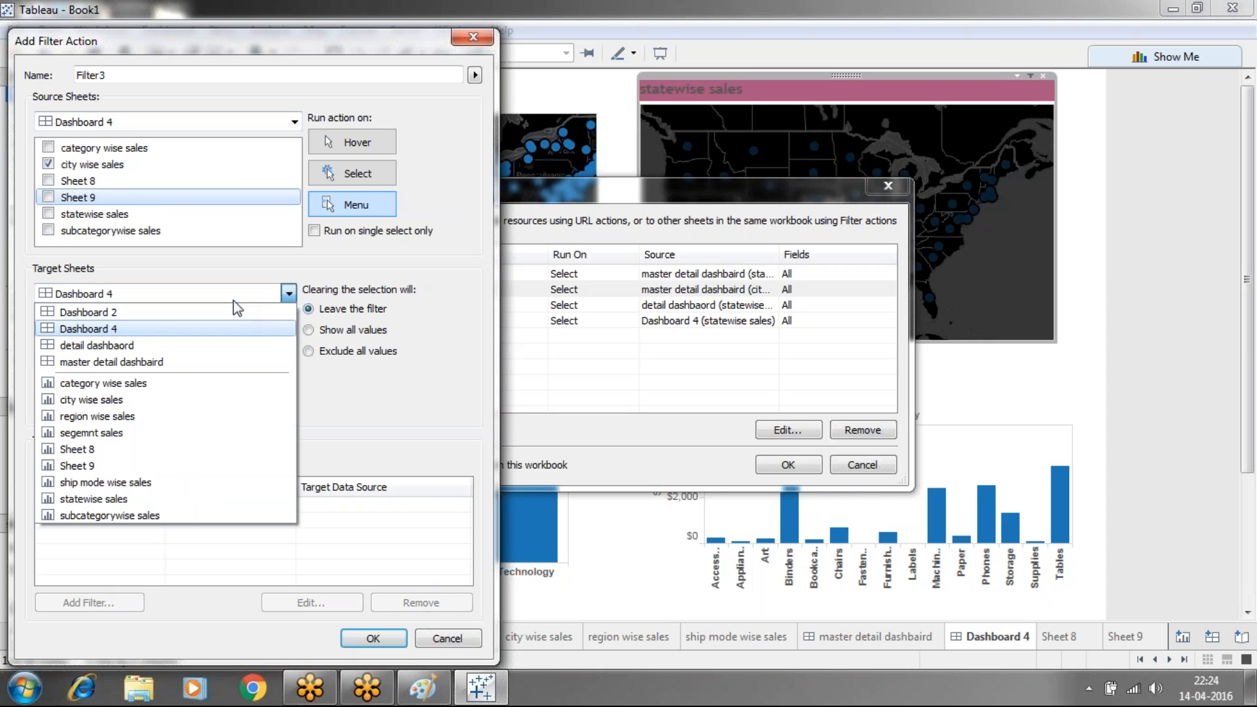
pyautogui.click(256, 275)
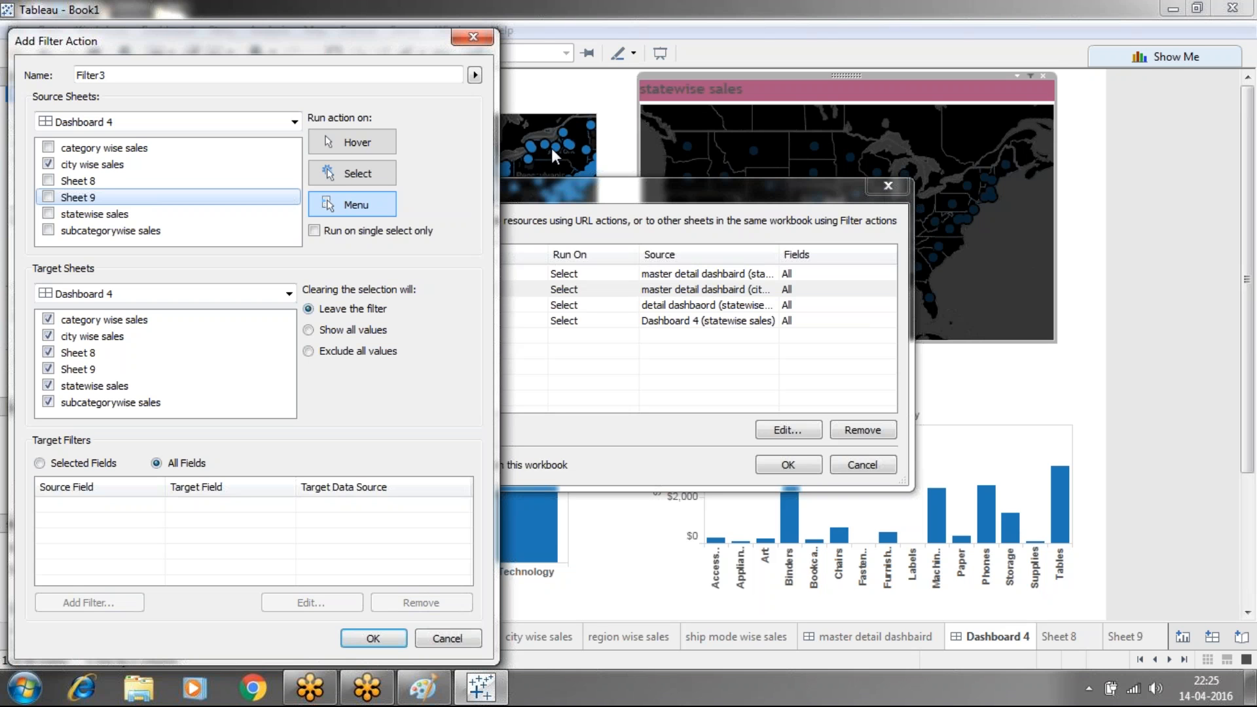
pyautogui.click(876, 179)
# Discard the Filter3 draft, close the actions list, and clear the Nevada selection
pyautogui.click(467, 43)
pyautogui.click(881, 189)
pyautogui.click(692, 305)
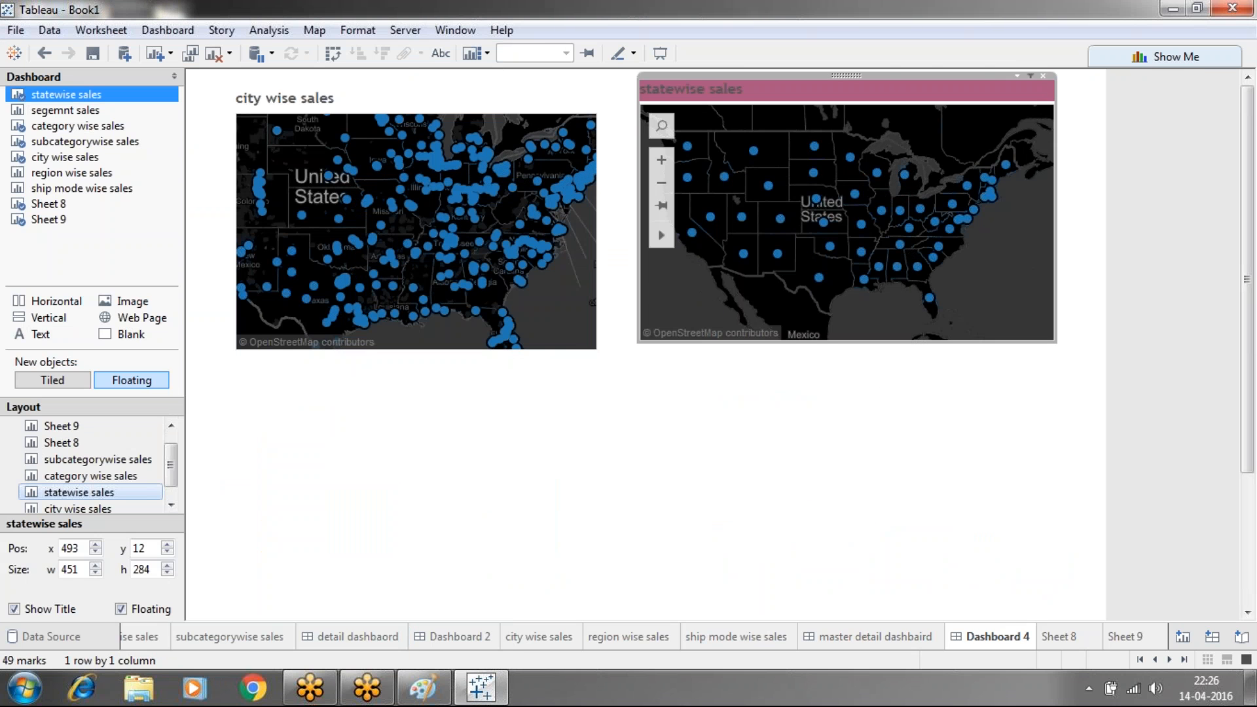
# Select California on the statewise sales map to filter the bar charts below
pyautogui.moveTo(692, 233)
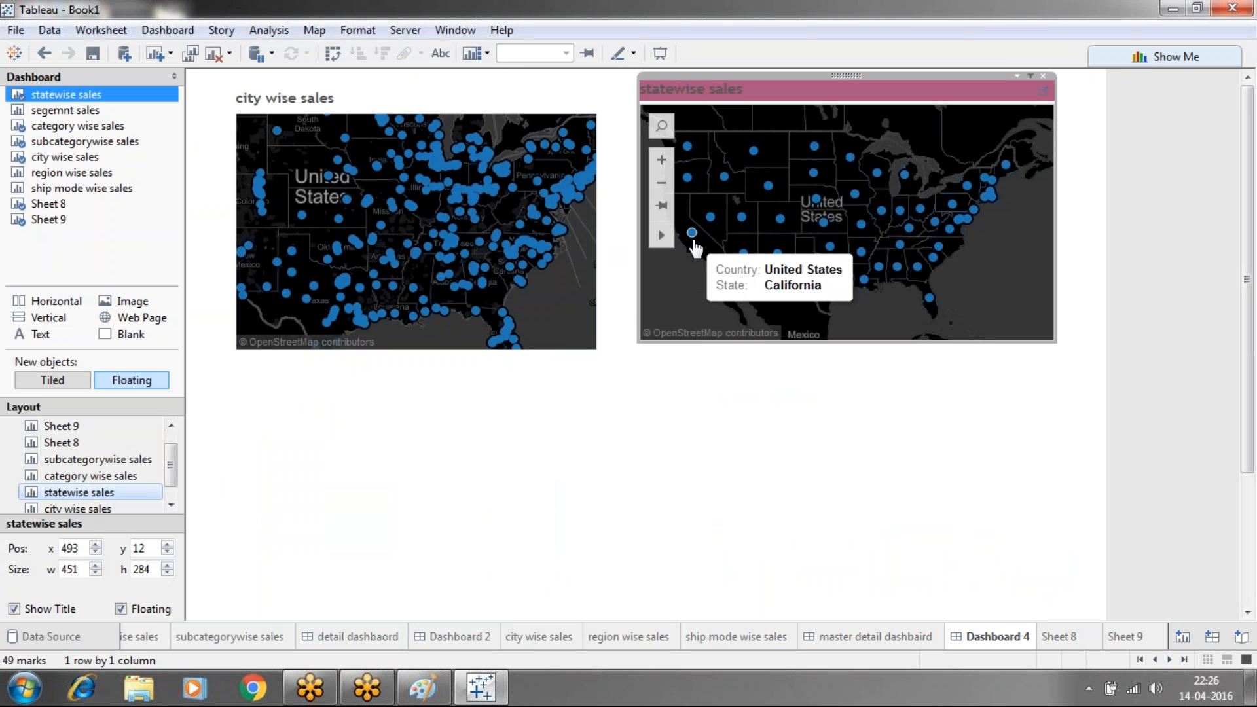
pyautogui.click(692, 234)
pyautogui.click(693, 234)
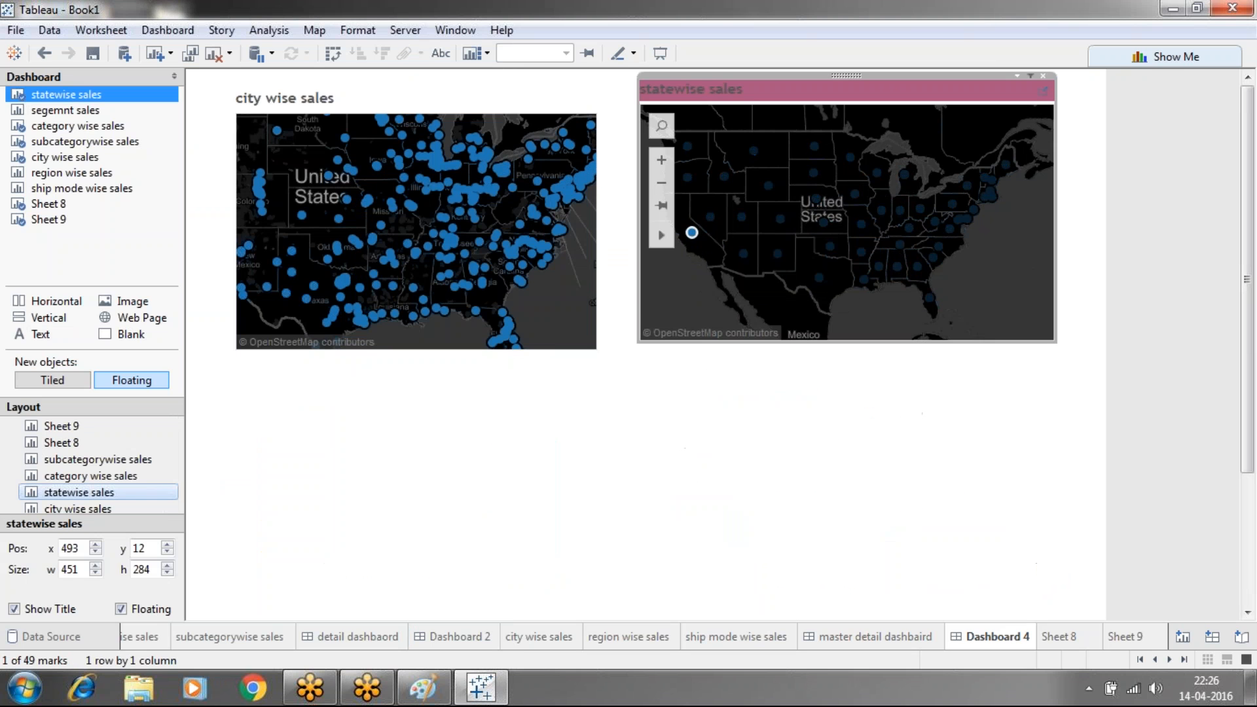
pyautogui.click(692, 232)
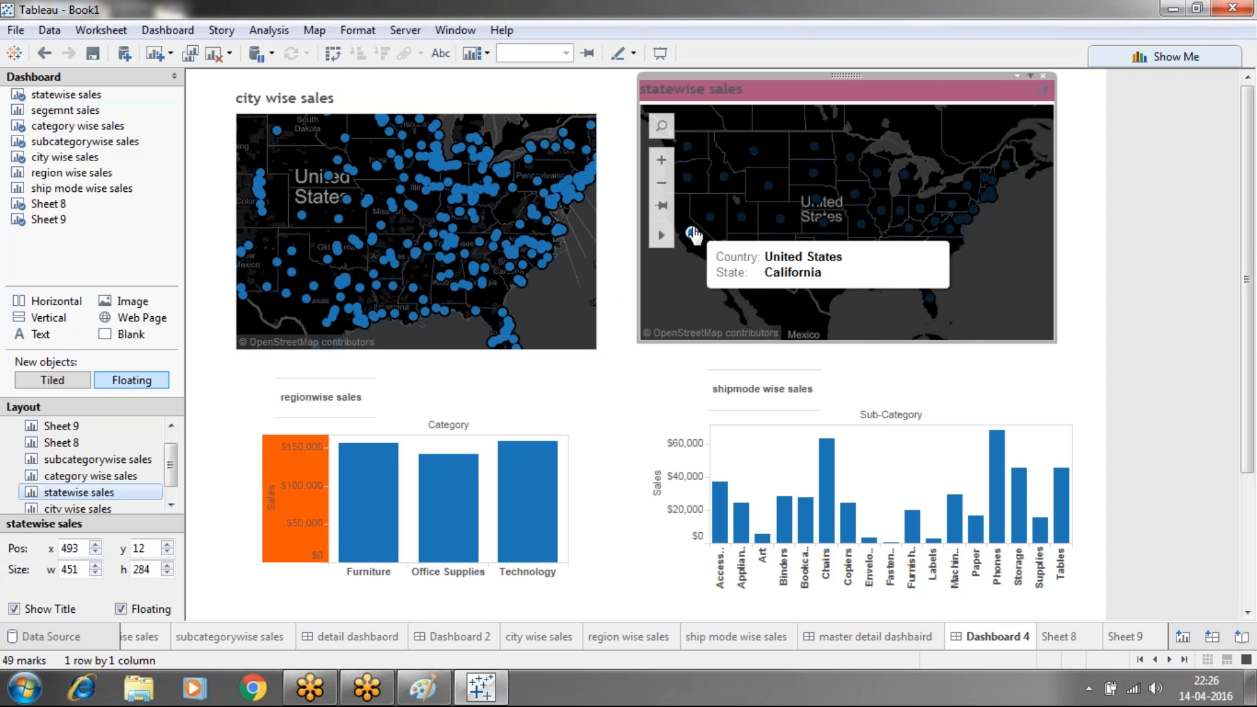
# Toggle Gaithersburg on the city map, then deselect California so the bar charts go empty
pyautogui.click(547, 200)
pyautogui.click(547, 200)
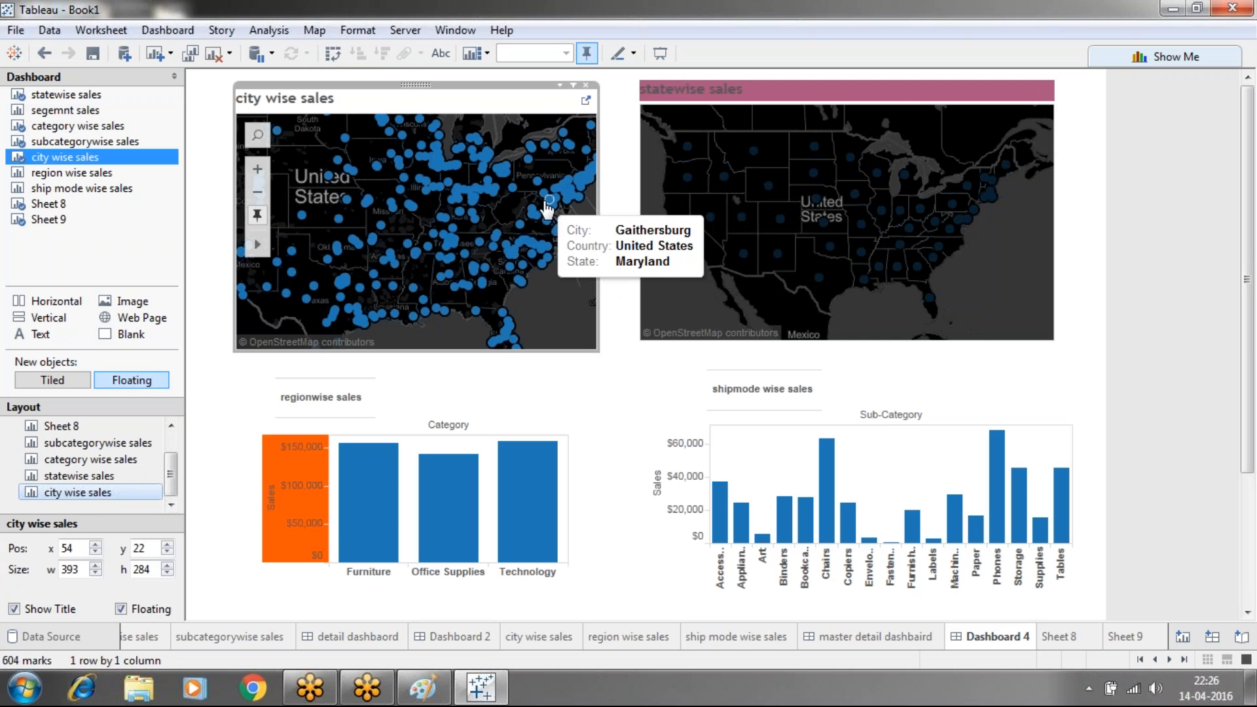
pyautogui.click(548, 200)
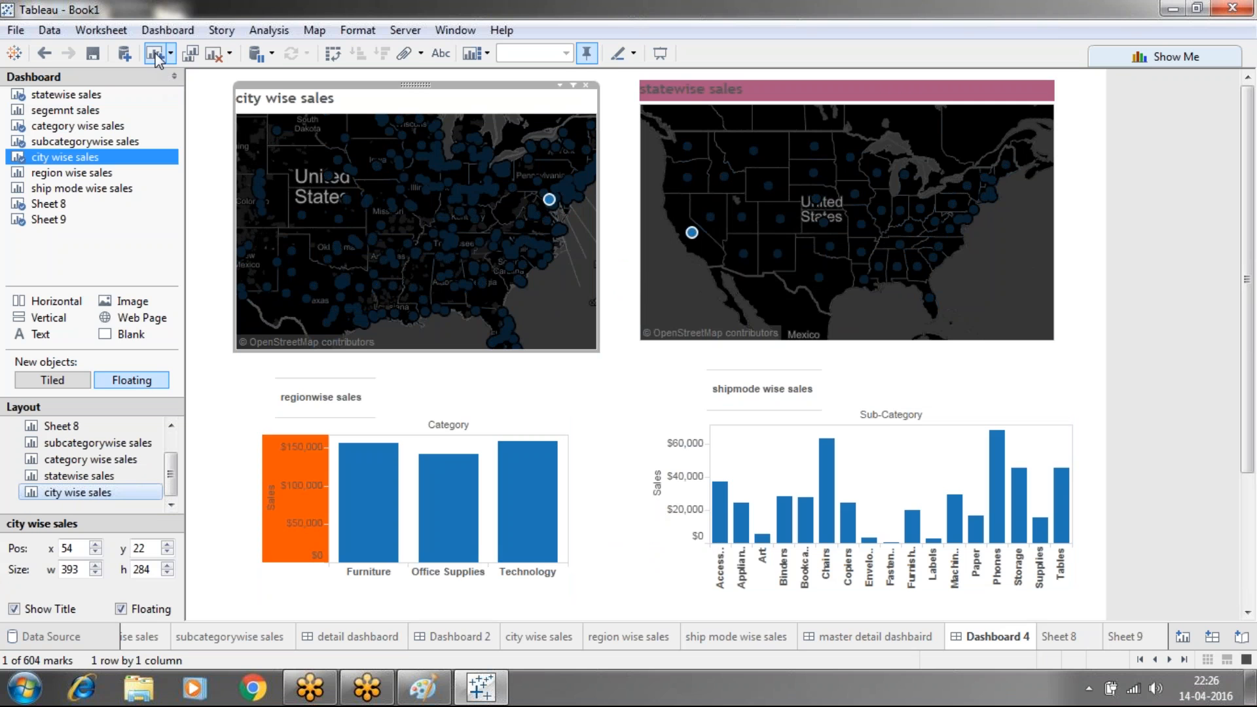
pyautogui.click(157, 30)
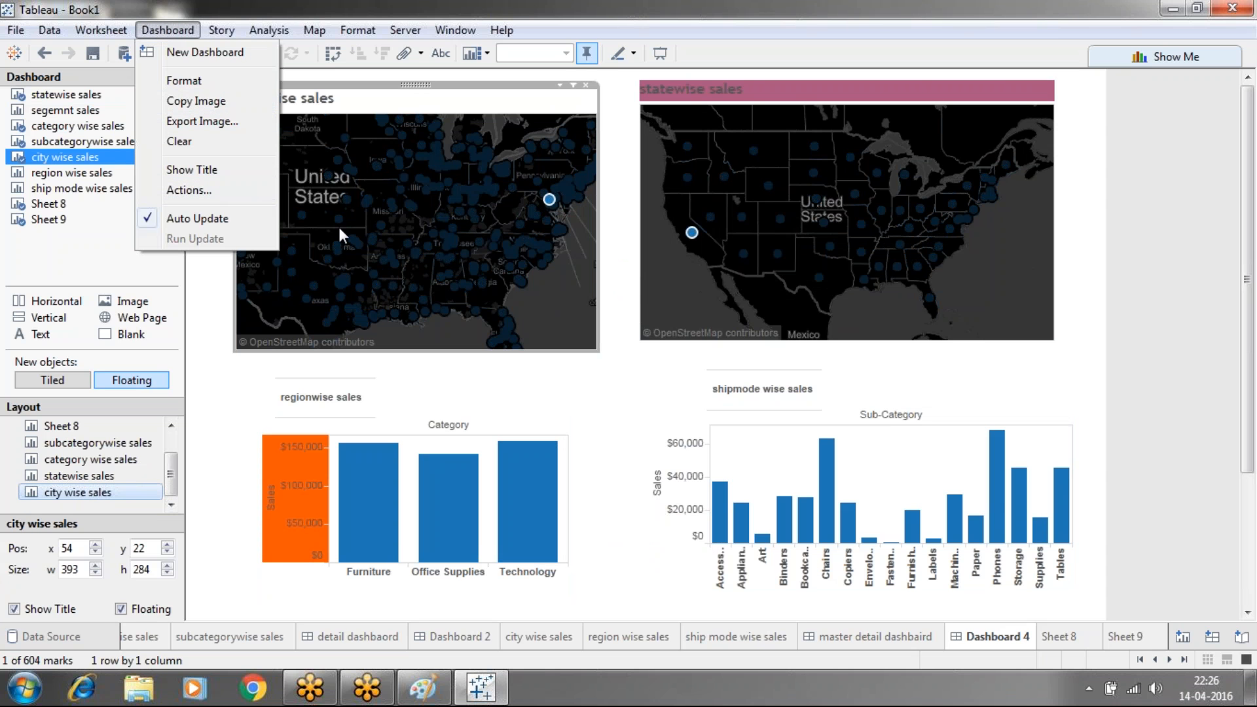
pyautogui.click(692, 235)
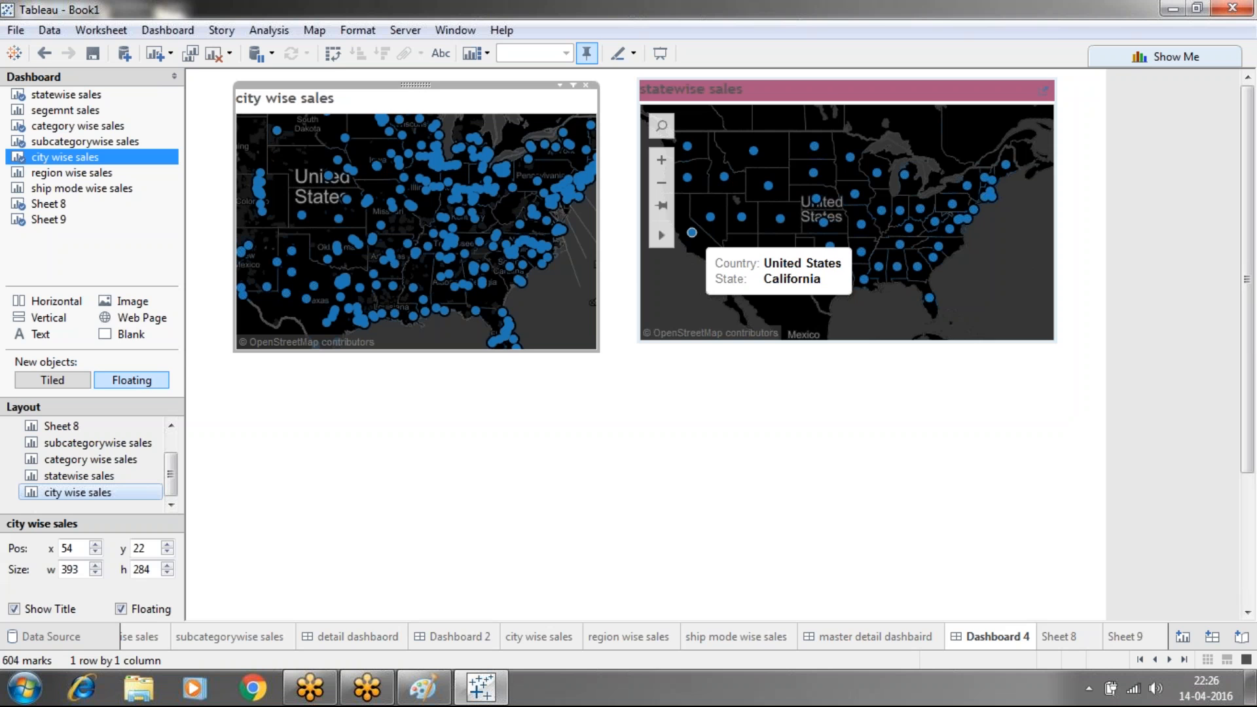
# Select Johnson City on the city wise sales map, then deselect the map object
pyautogui.click(496, 239)
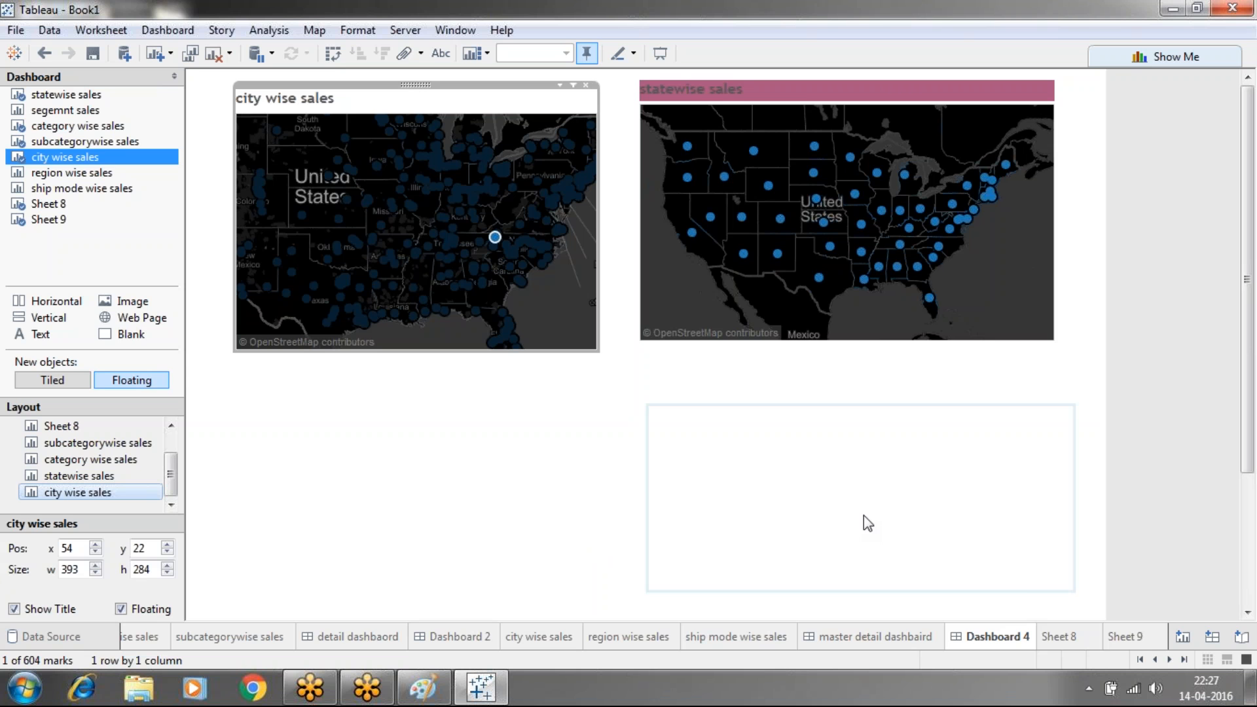
pyautogui.moveTo(1050, 643)
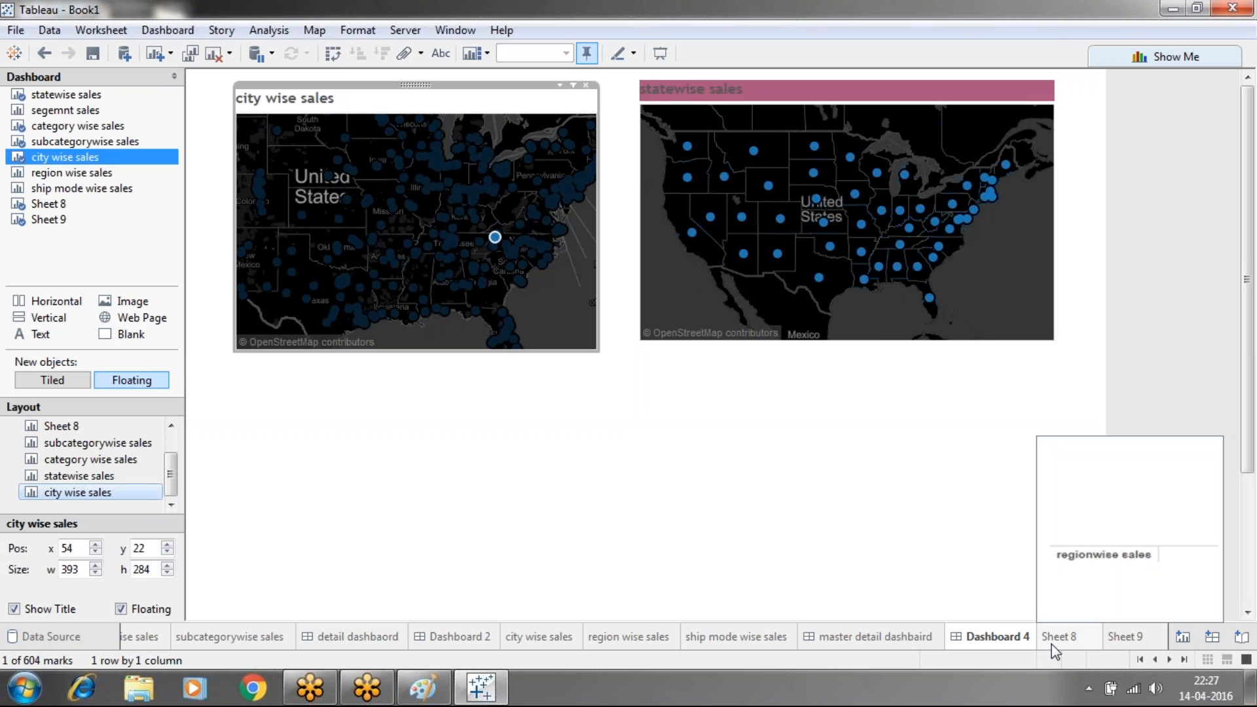
pyautogui.click(1134, 404)
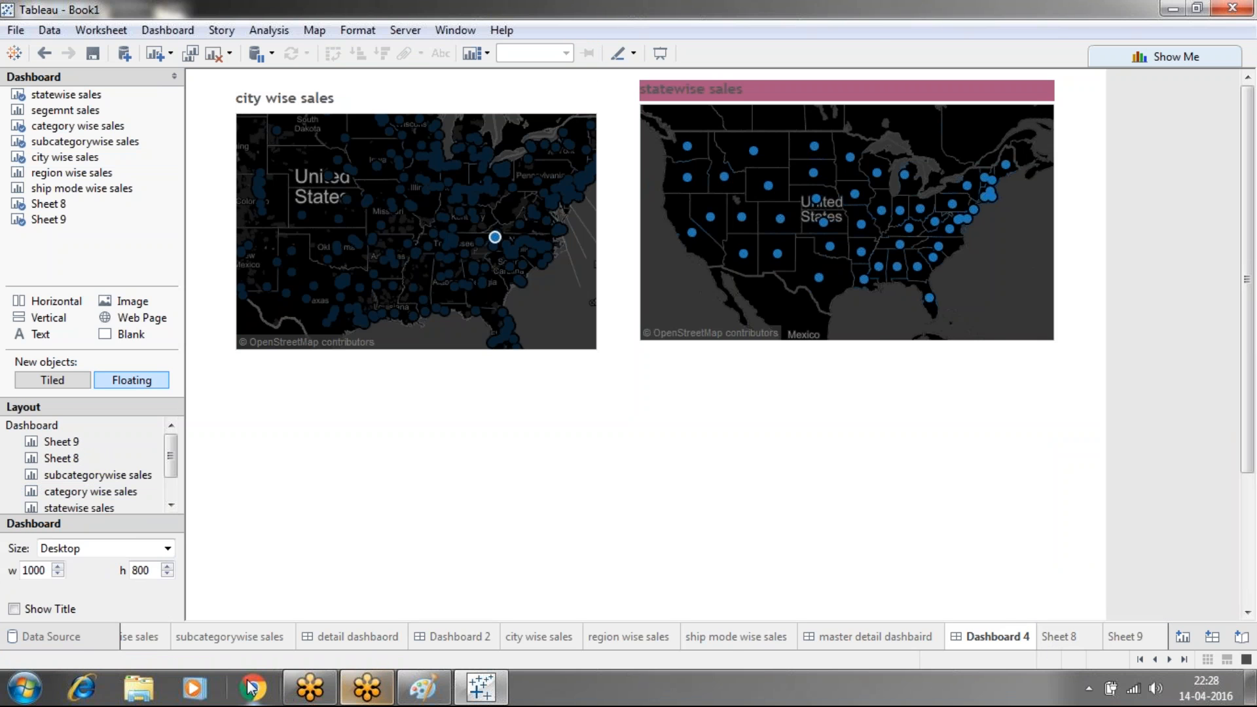
# Open the 'actions' document from Desktop > webnairs > tableau notes in Explorer
pyautogui.click(140, 689)
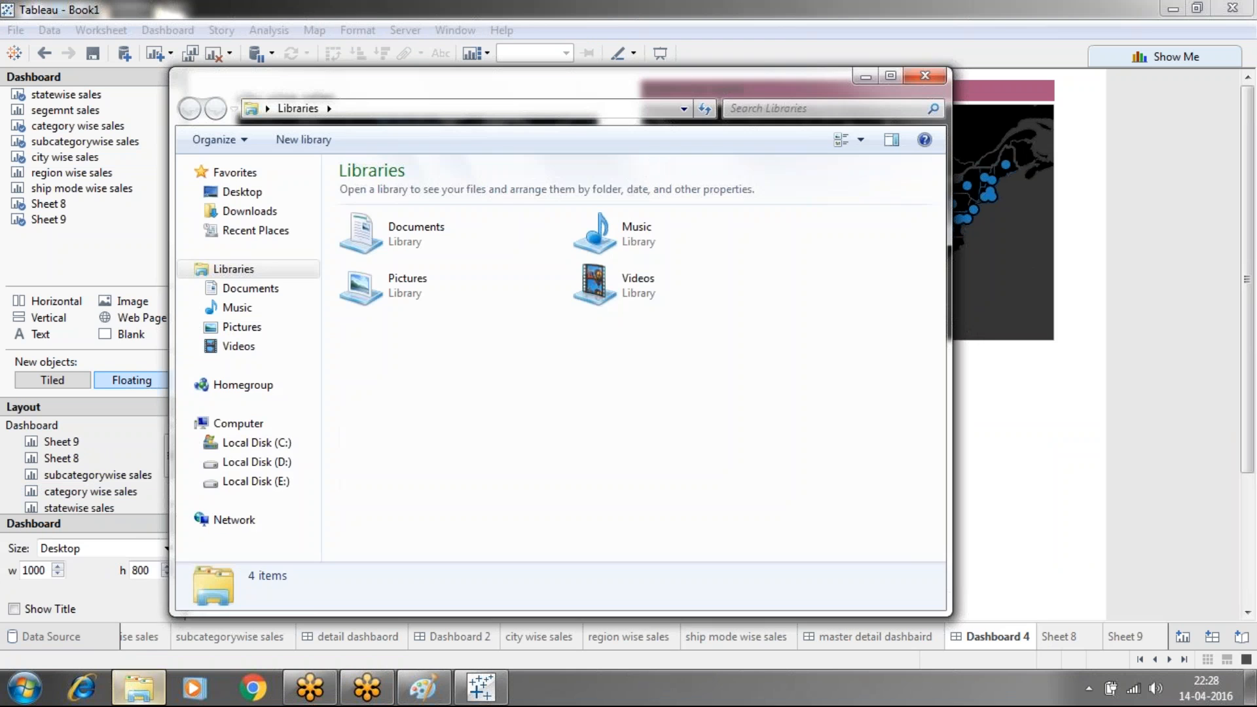
pyautogui.click(256, 193)
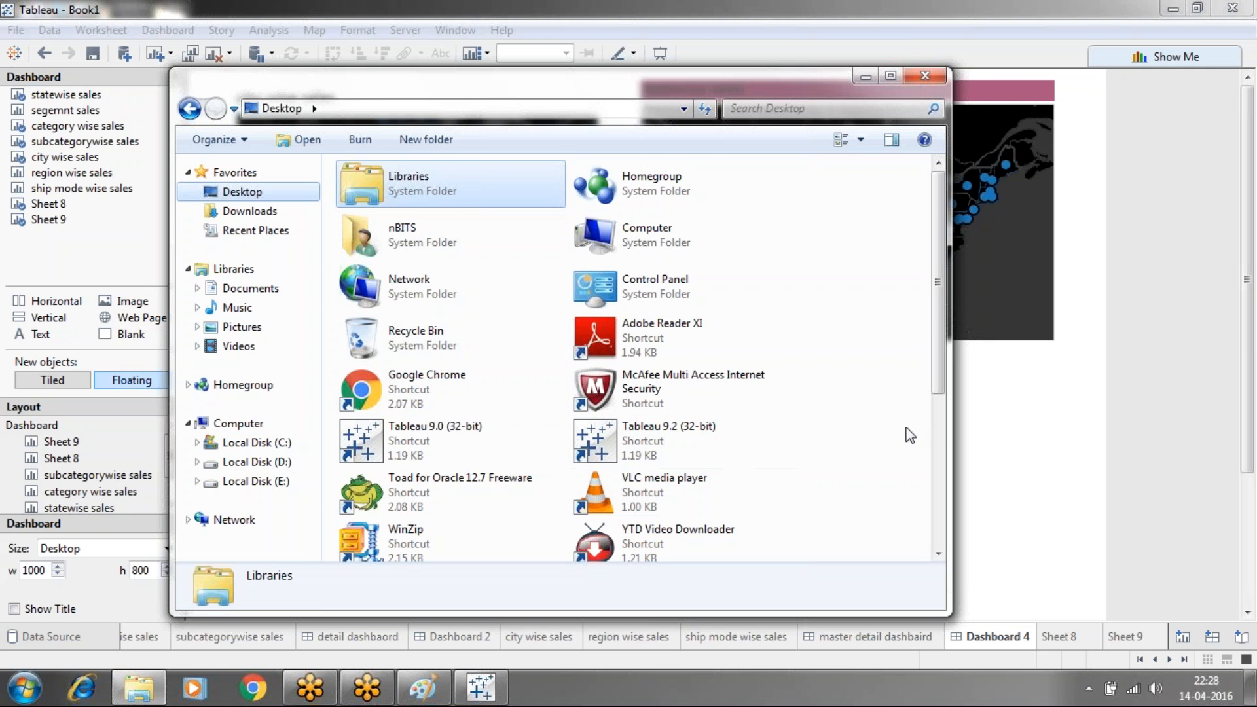
pyautogui.moveTo(936, 276); pyautogui.dragTo(939, 373)
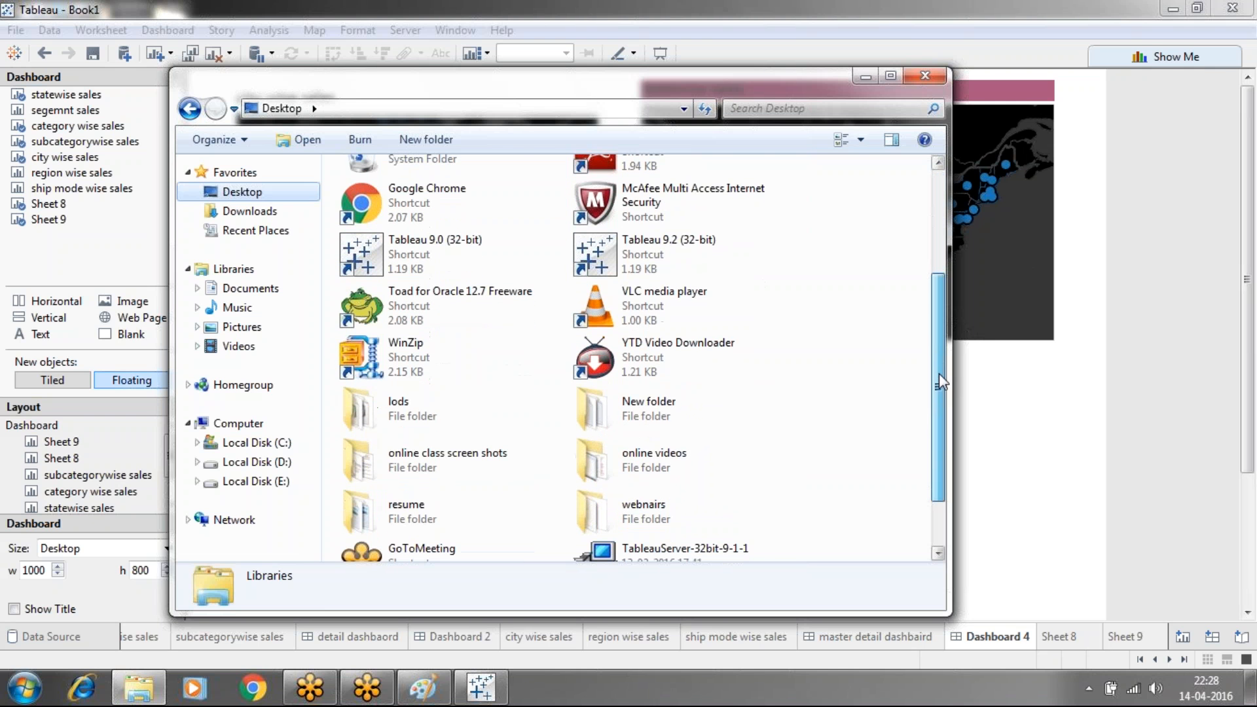
pyautogui.doubleClick(616, 512)
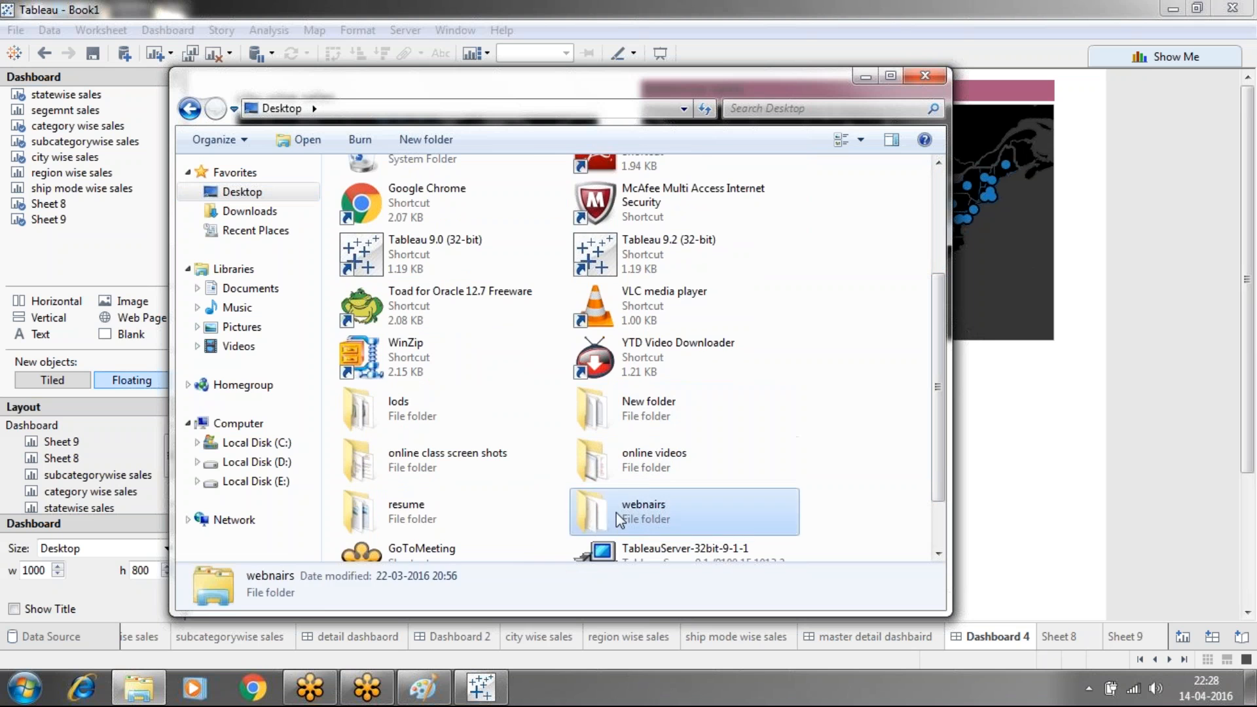
pyautogui.doubleClick(564, 225)
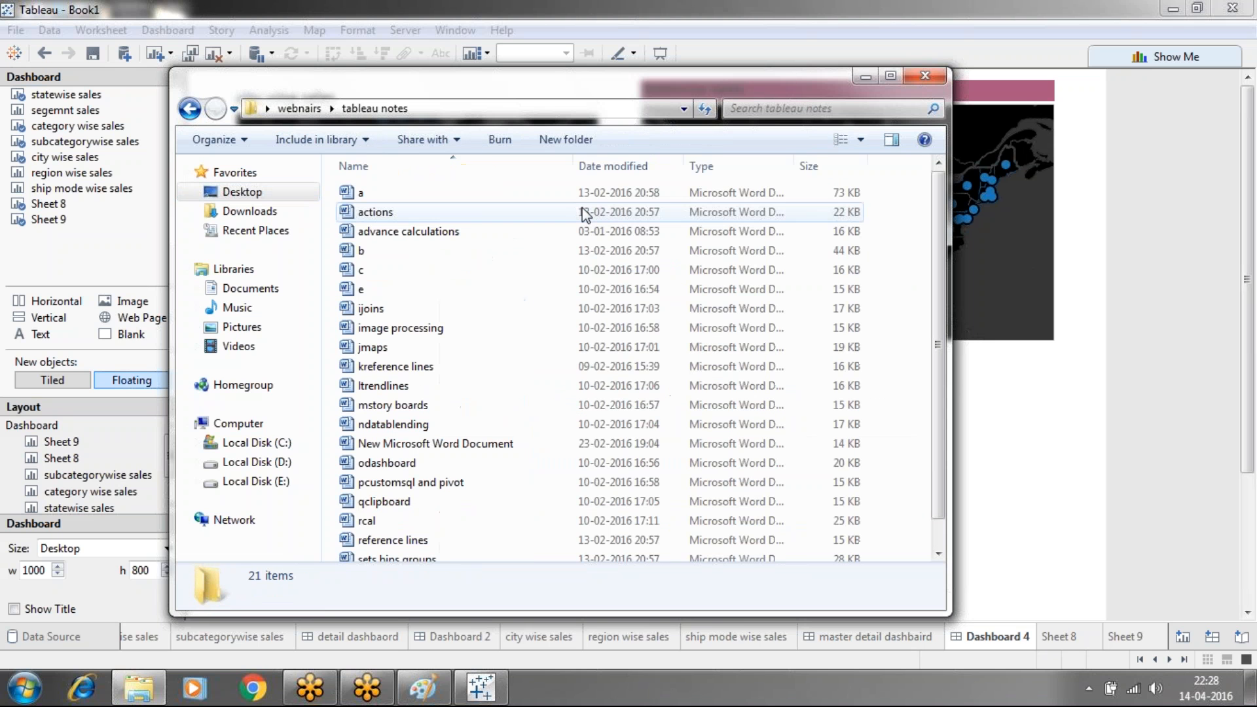
pyautogui.click(388, 211)
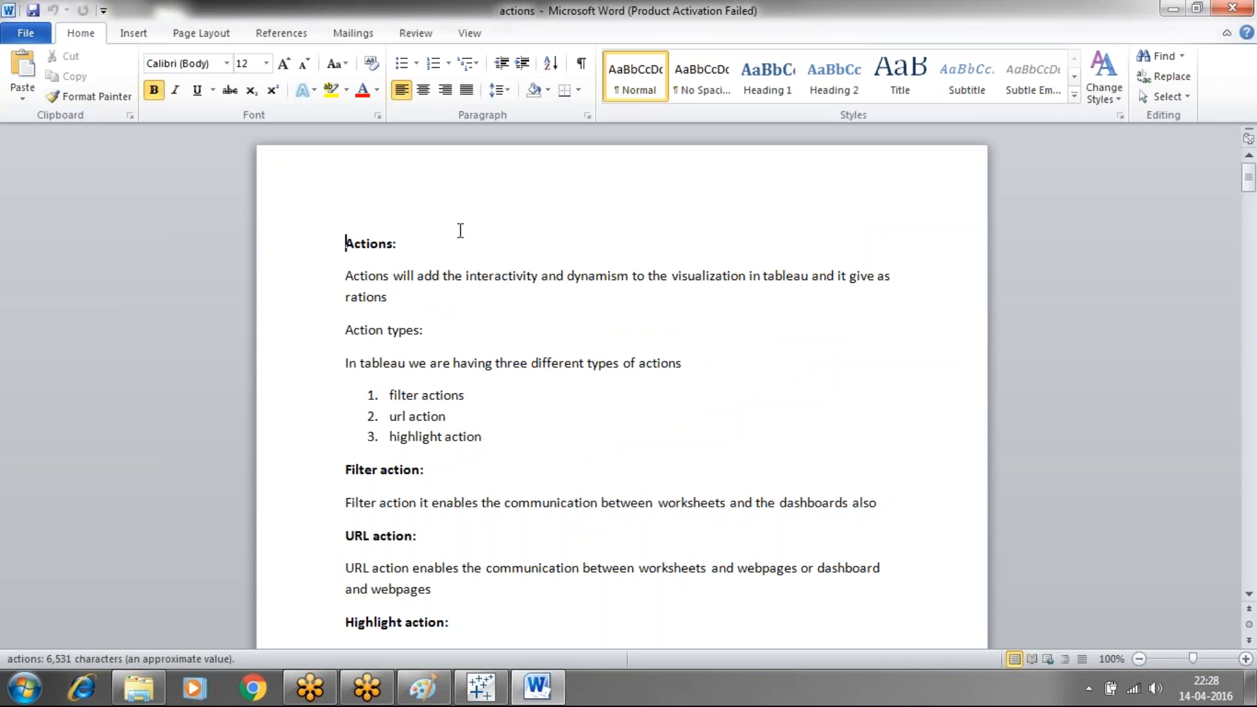
# Dismiss the Office activation notice and read down to the note on new sheets inheriting actions
pyautogui.press('Down')
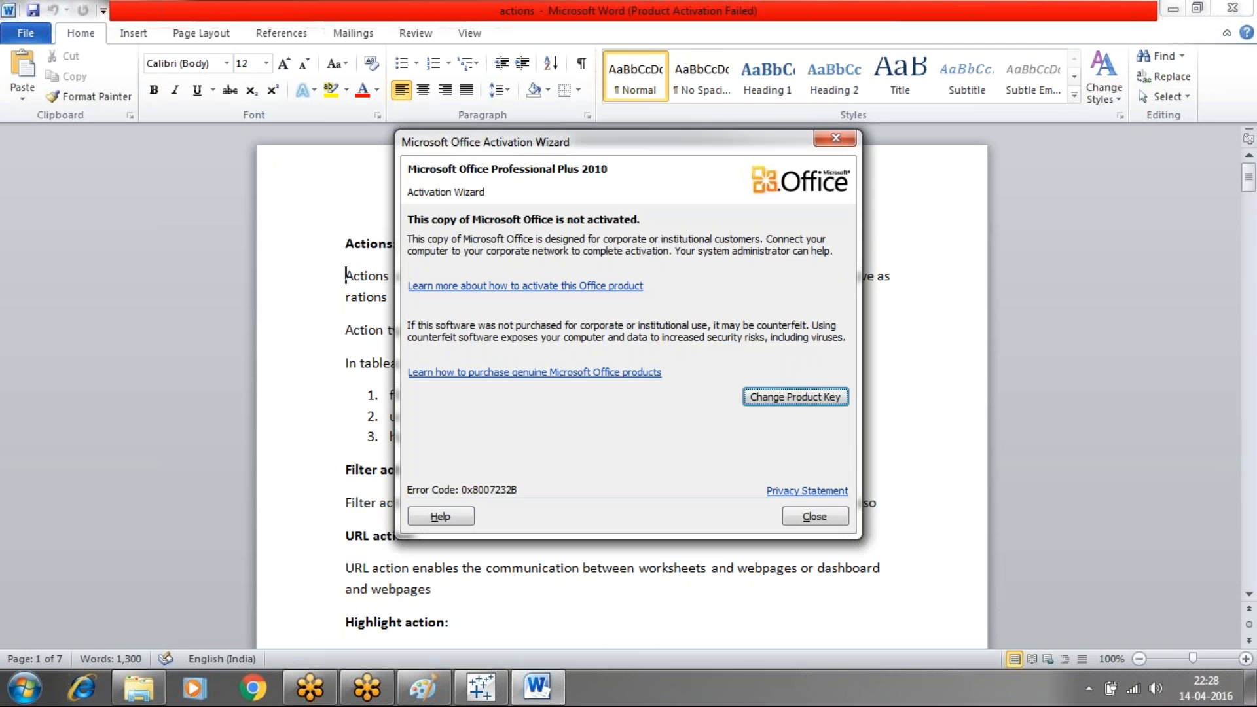
pyautogui.click(835, 138)
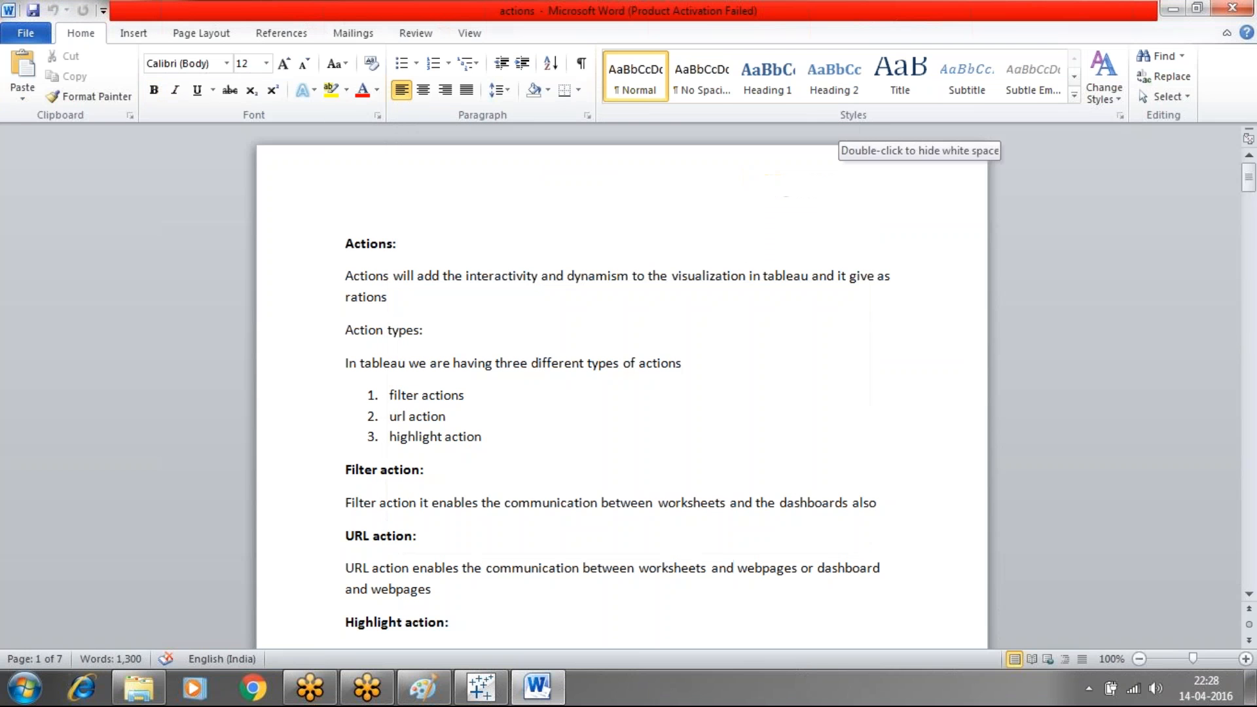
pyautogui.press('Down')
pyautogui.press('Down')
pyautogui.press('Down')
pyautogui.press('Down')
pyautogui.press('Down')
pyautogui.press('Down')
pyautogui.press('Down')
pyautogui.press('Down')
pyautogui.press('Down')
pyautogui.press('Down')
pyautogui.press('Down')
pyautogui.press('Down')
pyautogui.press('Down')
pyautogui.press('Down')
pyautogui.press('Down')
pyautogui.press('Down')
pyautogui.press('Down')
pyautogui.press('Down')
pyautogui.press('Down')
pyautogui.press('Down')
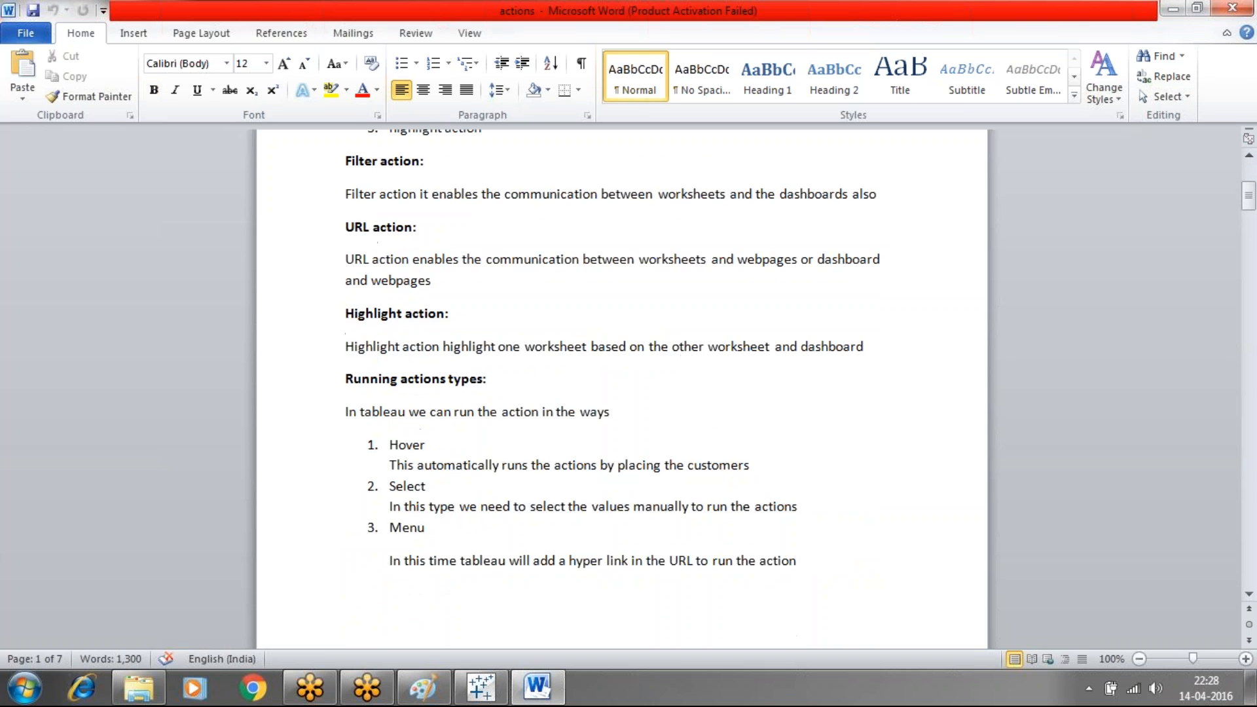
pyautogui.press('Down')
pyautogui.press('Down')
pyautogui.press('Down')
pyautogui.press('Down')
pyautogui.press('Down')
pyautogui.press('Down')
pyautogui.press('Down')
pyautogui.press('Down')
pyautogui.press('Down')
pyautogui.press('Down')
pyautogui.press('Down')
pyautogui.press('Down')
pyautogui.press('Down')
pyautogui.press('Down')
pyautogui.press('Down')
pyautogui.press('Down')
pyautogui.press('Down')
pyautogui.press('Down')
pyautogui.press('Down')
pyautogui.press('Down')
pyautogui.press('Down')
pyautogui.press('Down')
pyautogui.press('Down')
pyautogui.press('Down')
pyautogui.press('Down')
pyautogui.press('Down')
pyautogui.press('Down')
pyautogui.press('Down')
pyautogui.press('Down')
pyautogui.press('Down')
pyautogui.press('Down')
pyautogui.press('Down')
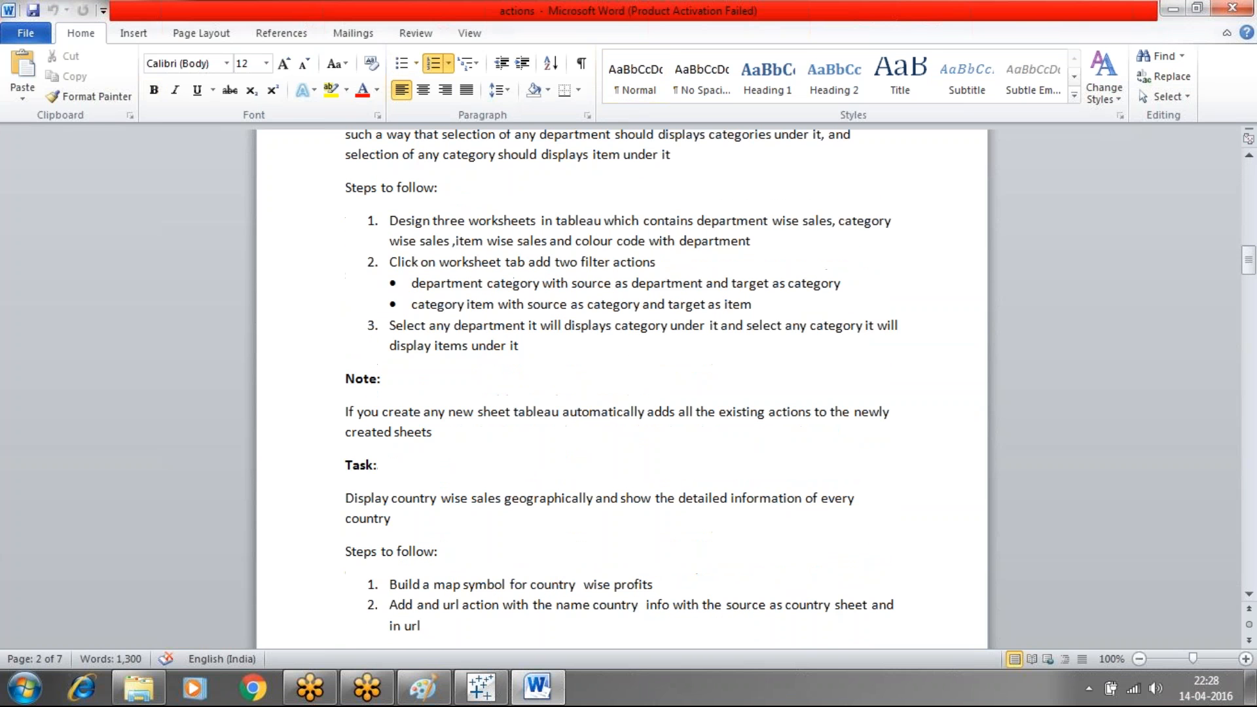
pyautogui.press('Down')
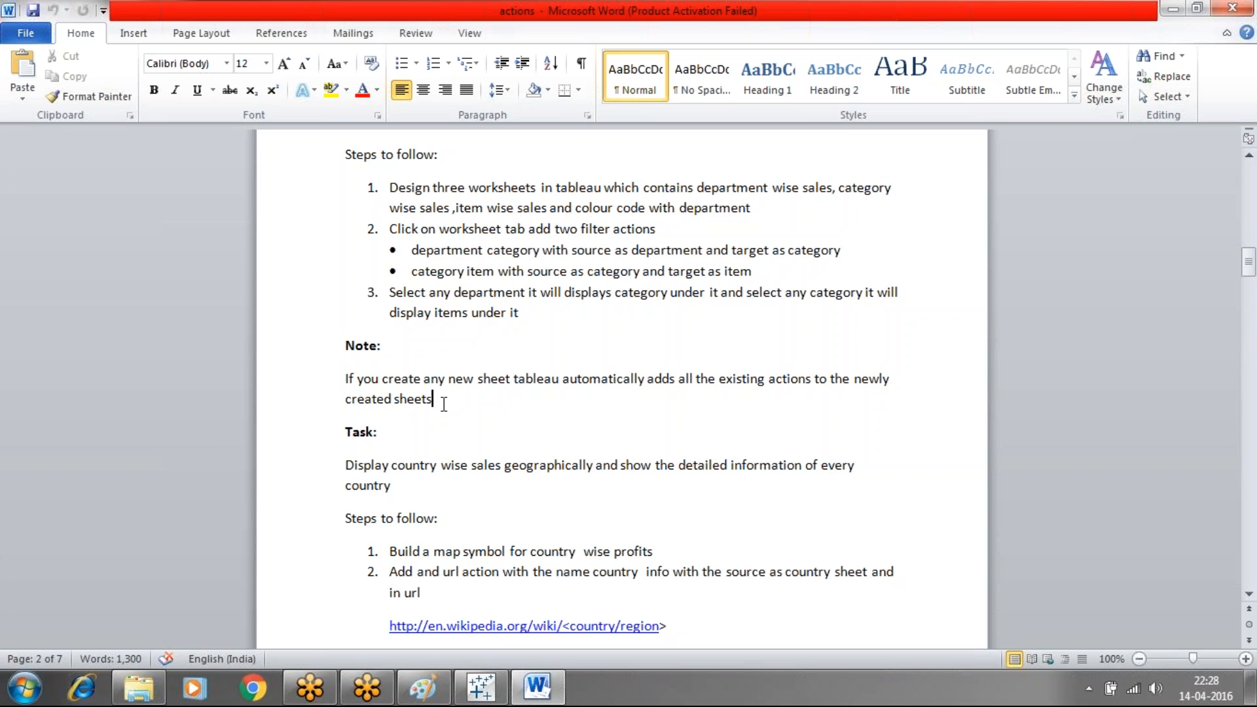
pyautogui.moveTo(441, 404); pyautogui.dragTo(350, 379)
pyautogui.click(540, 414)
# Back in Tableau, create Sheet 10 as a bar chart of SUM(Sales) by Category
pyautogui.click(475, 698)
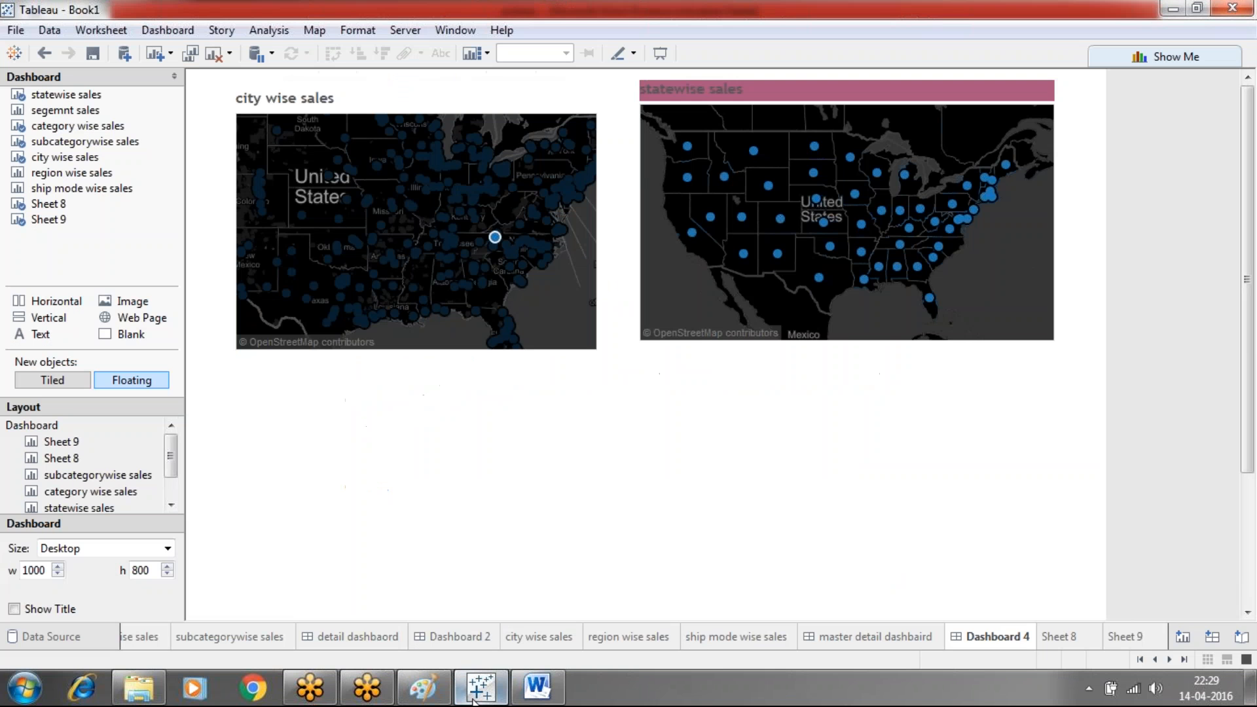
pyautogui.click(1126, 636)
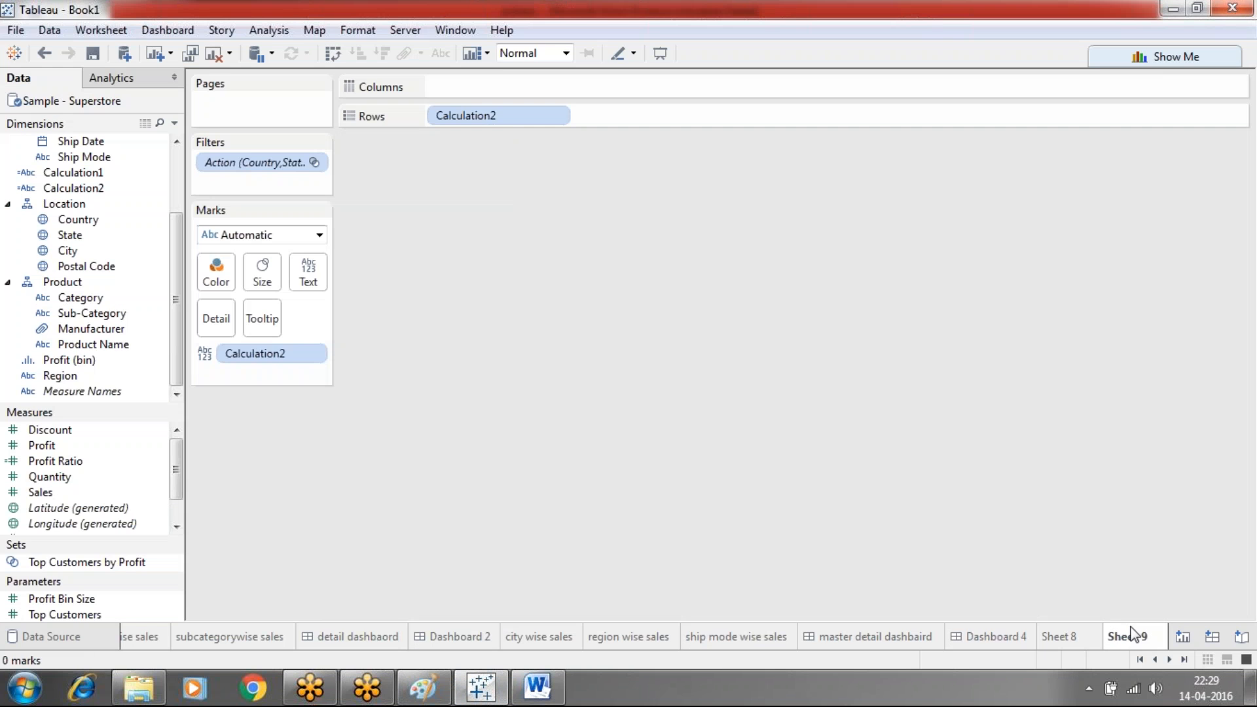
pyautogui.click(1182, 637)
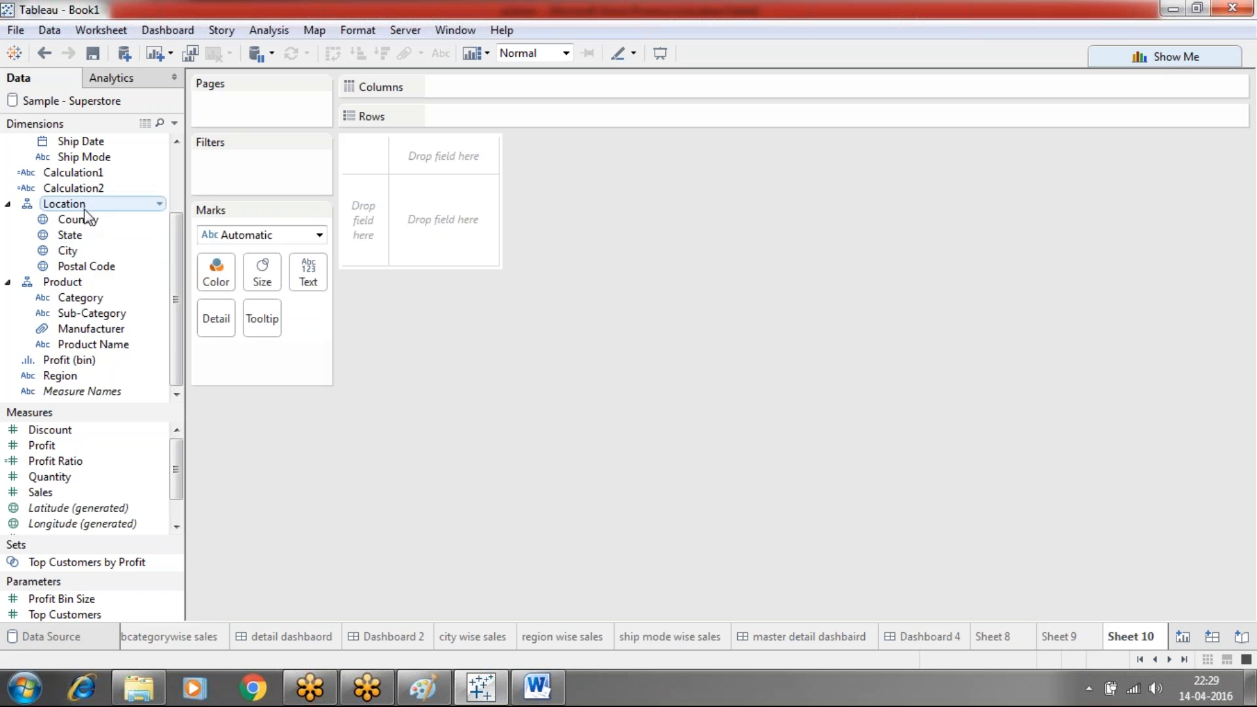
pyautogui.moveTo(105, 291); pyautogui.dragTo(478, 85)
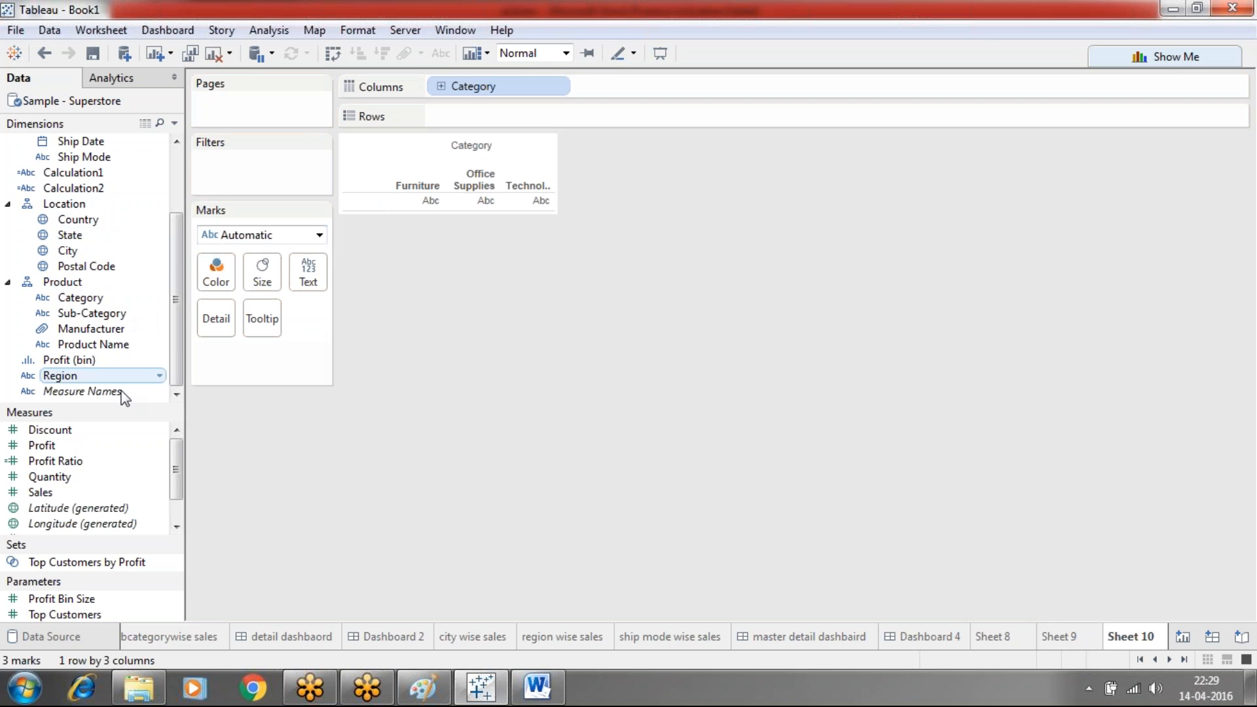
pyautogui.moveTo(68, 492); pyautogui.dragTo(504, 115)
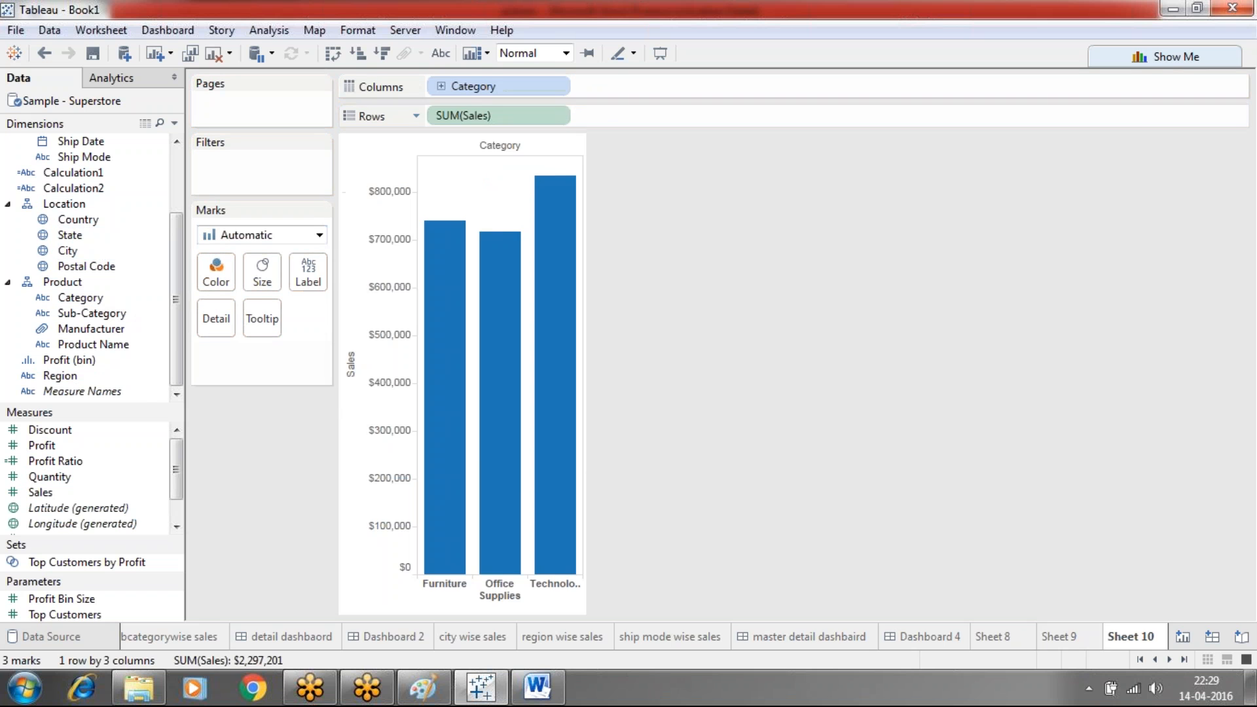
# Create Sheet 11 as a bar chart of SUM(Sales) by Sub-Category, then return to Sheet 10
pyautogui.click(1182, 638)
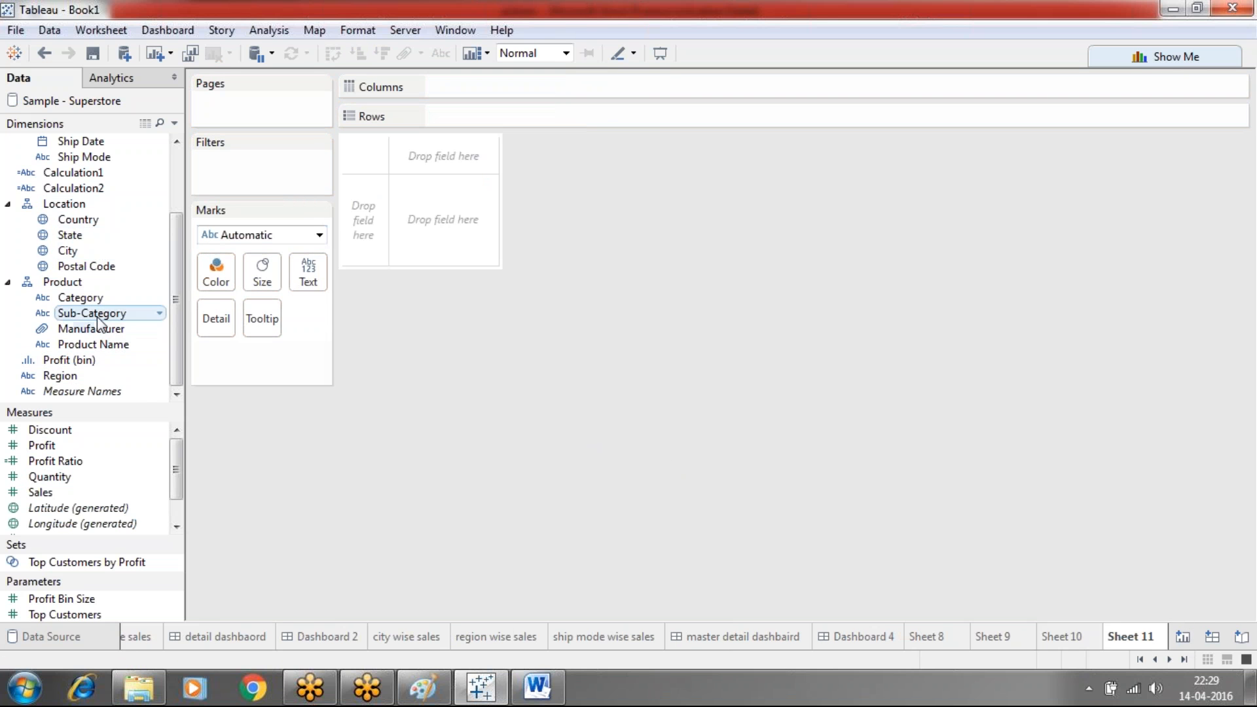
pyautogui.moveTo(103, 317); pyautogui.dragTo(452, 89)
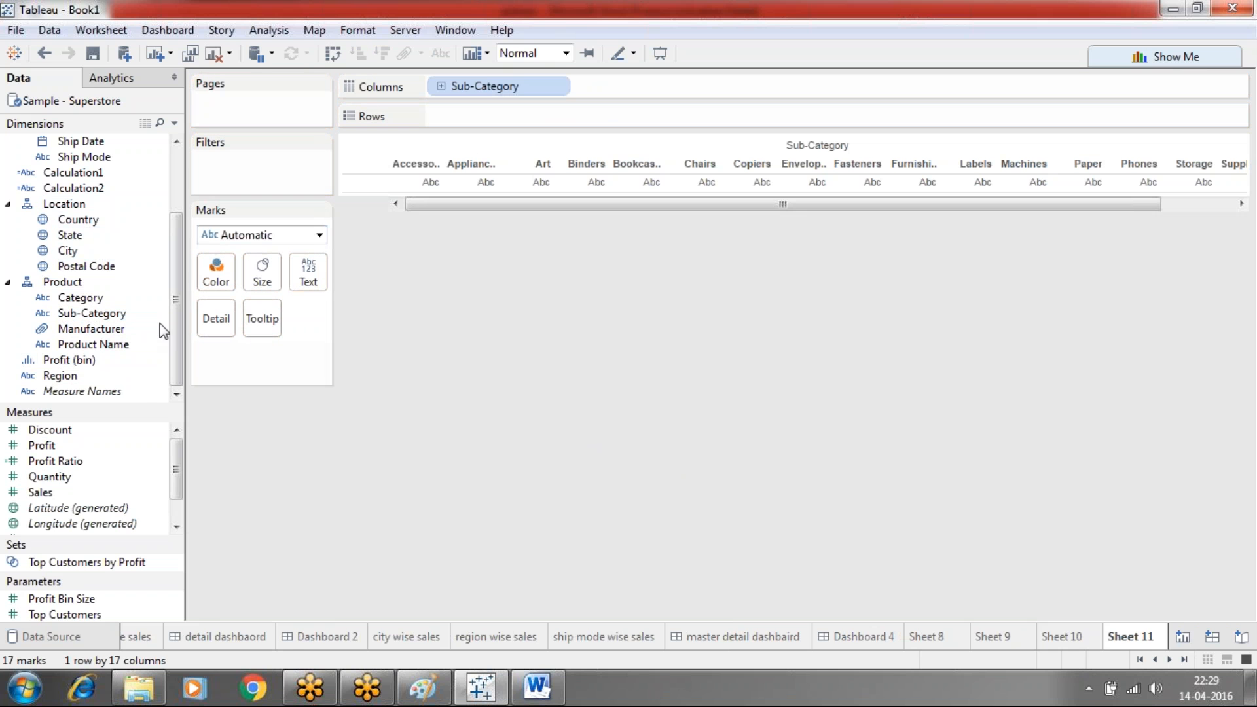
pyautogui.moveTo(49, 492); pyautogui.dragTo(466, 108)
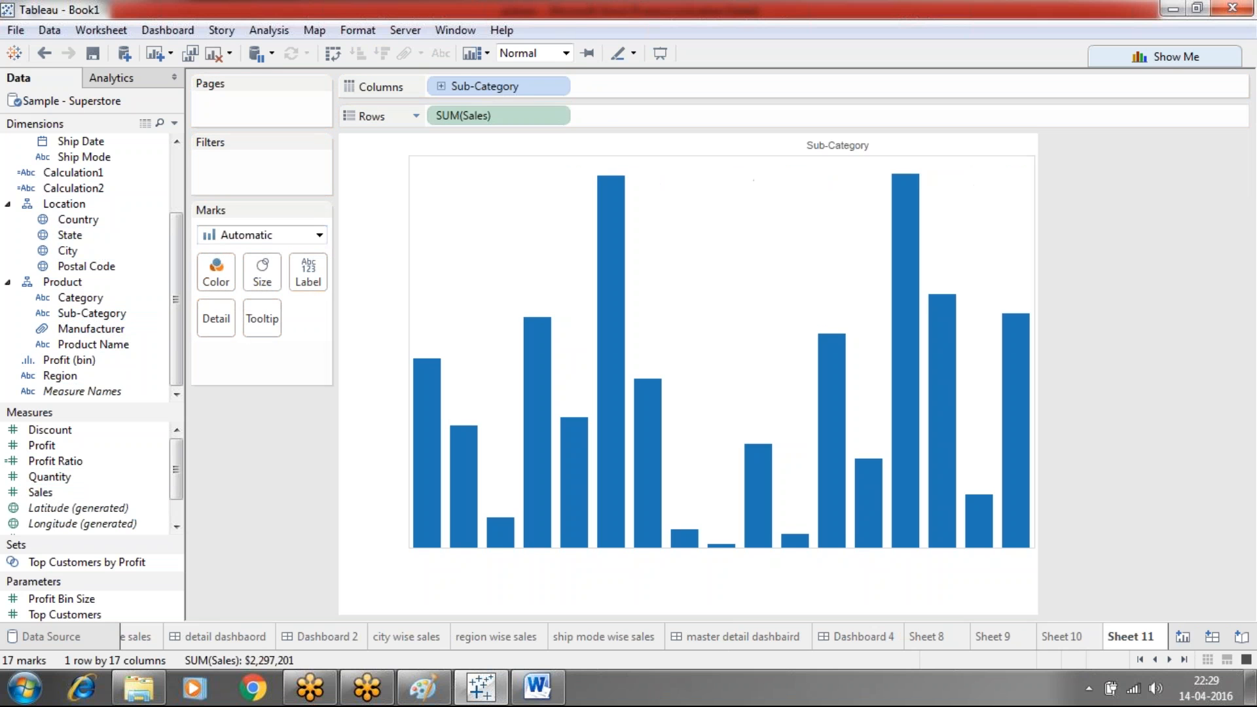
pyautogui.click(1062, 636)
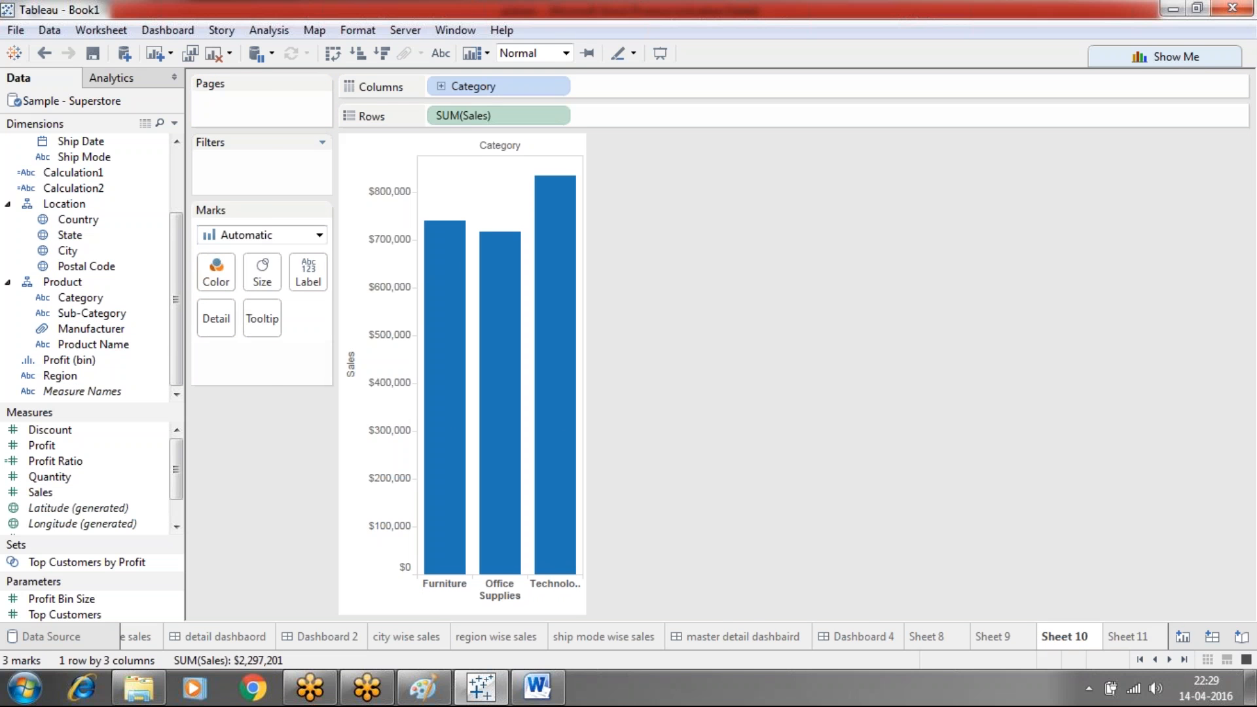
pyautogui.click(112, 31)
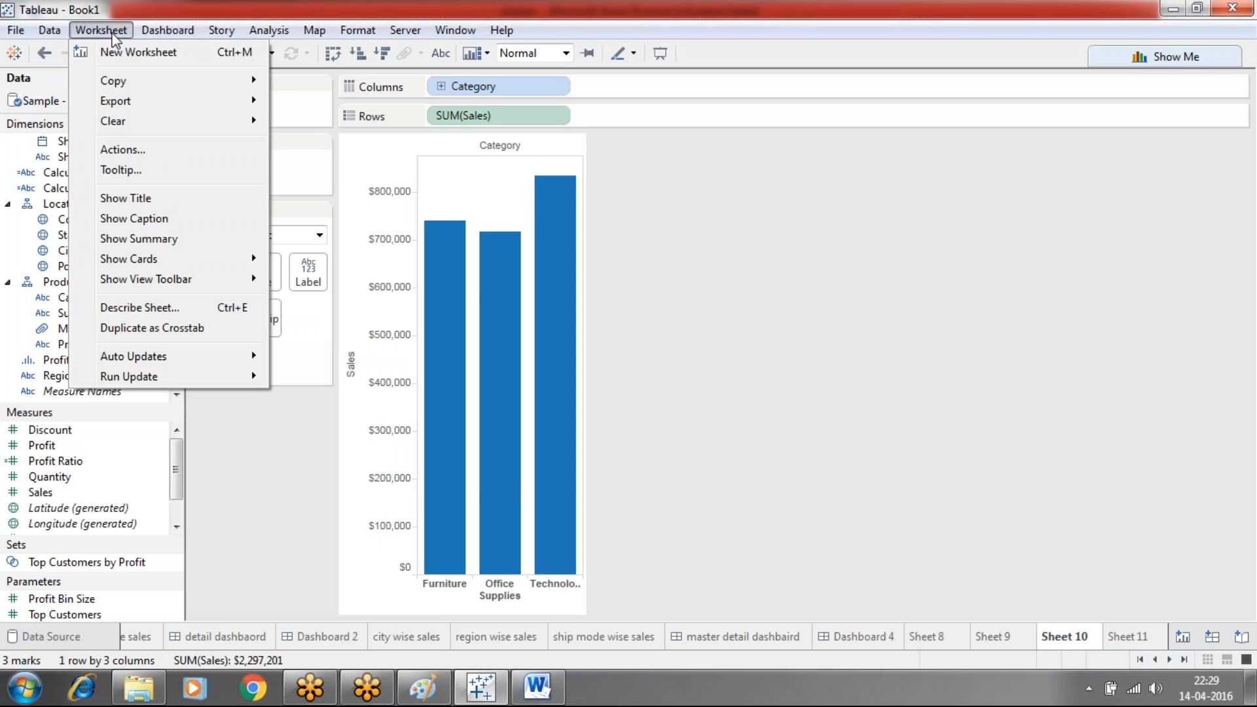
# Add filter action Filter3 from Sheet 10 to Sheet 11, run on menu, showing all values when cleared
pyautogui.click(125, 150)
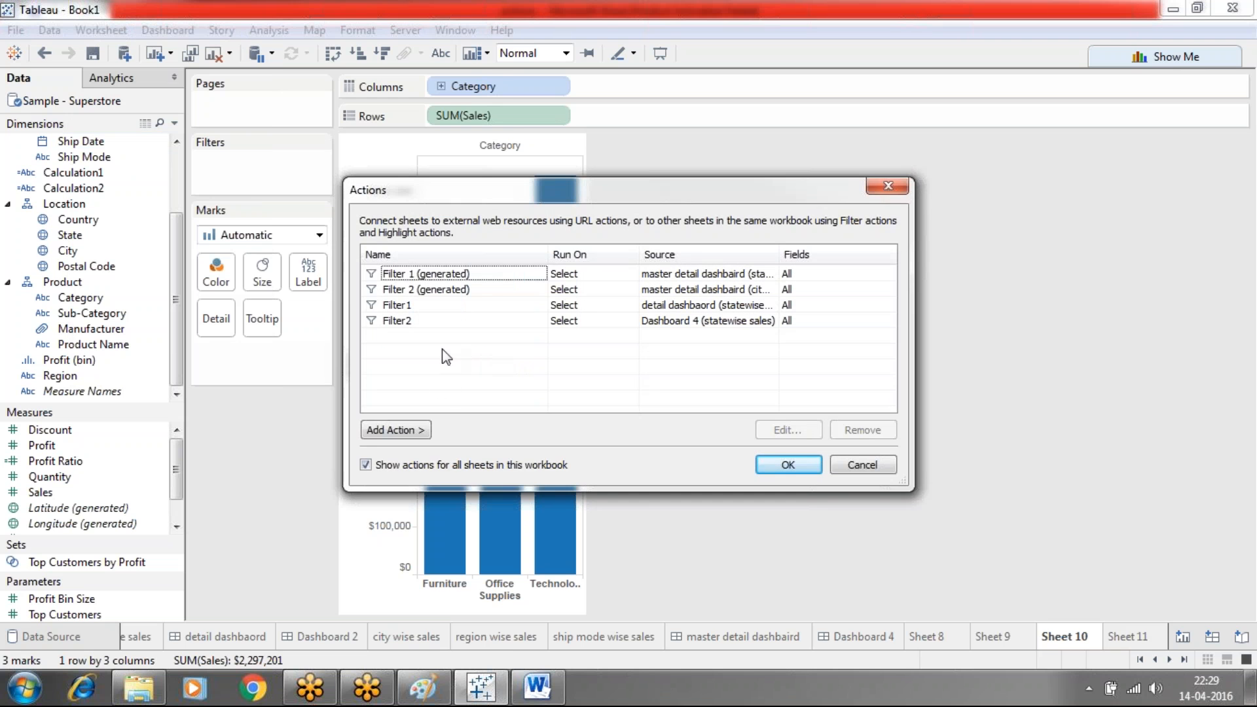
pyautogui.click(421, 430)
pyautogui.click(481, 431)
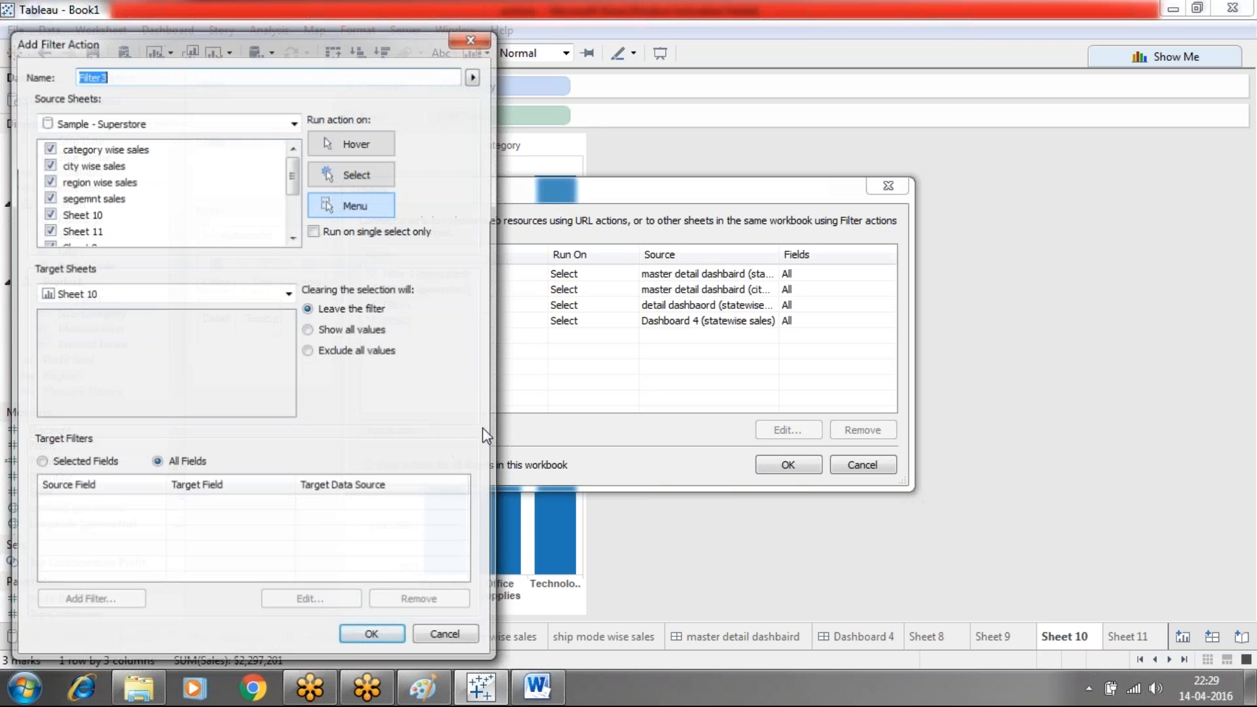
pyautogui.click(256, 124)
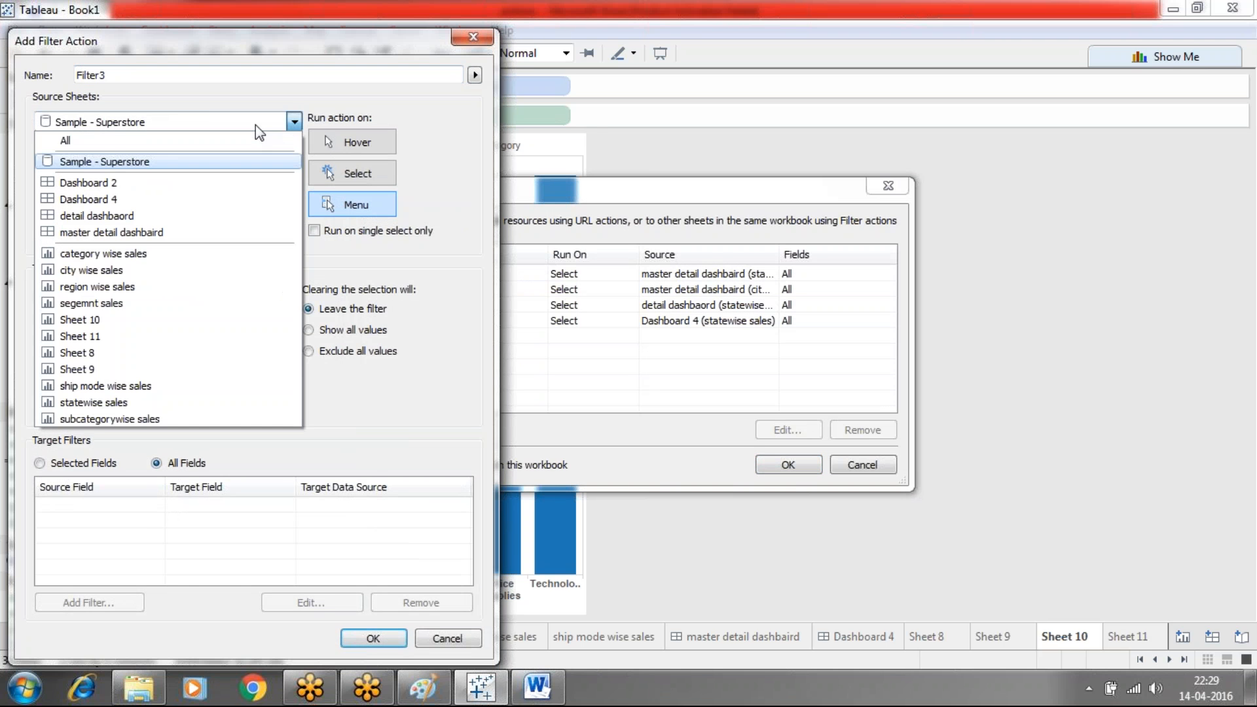
pyautogui.click(102, 328)
pyautogui.click(219, 296)
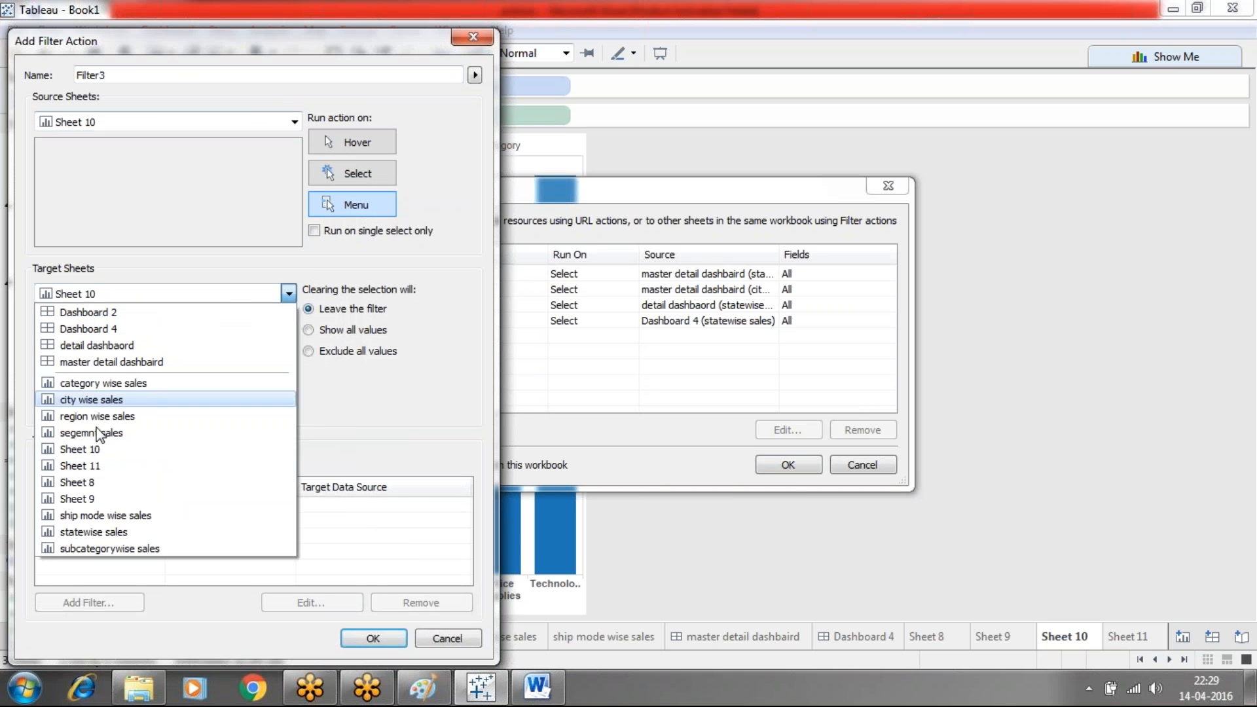
pyautogui.click(97, 466)
pyautogui.click(336, 167)
pyautogui.click(341, 327)
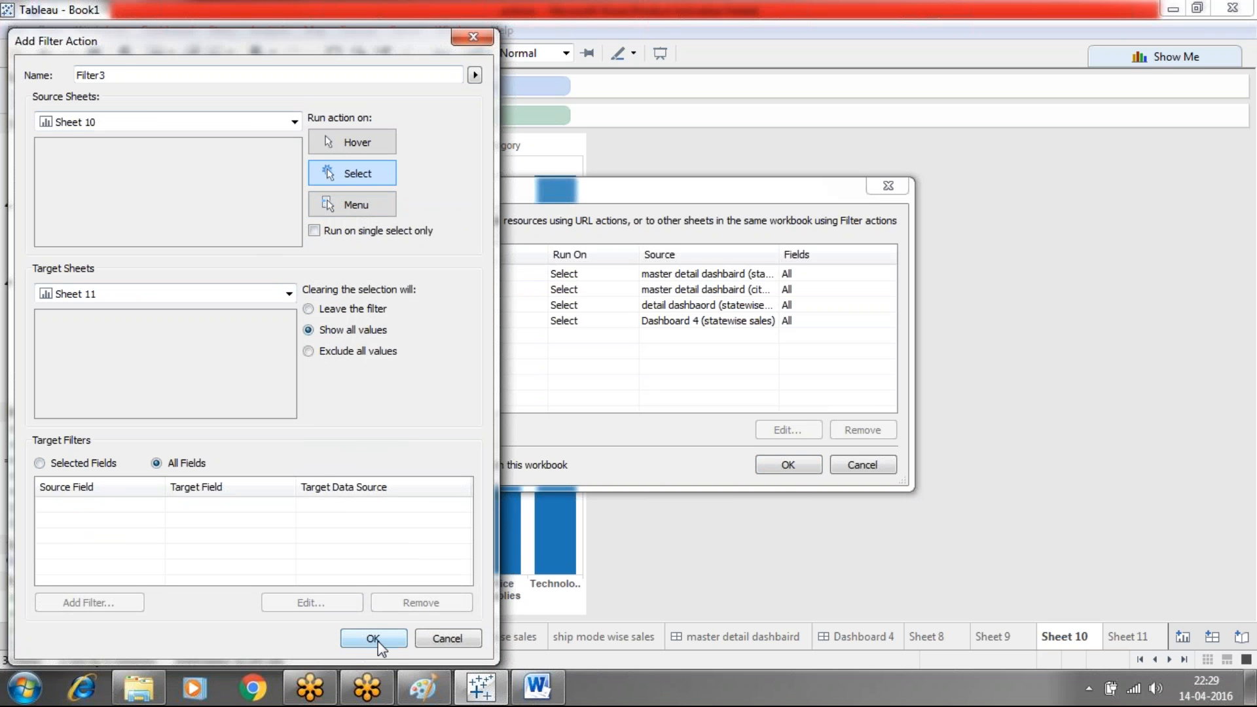
pyautogui.click(357, 206)
pyautogui.click(365, 640)
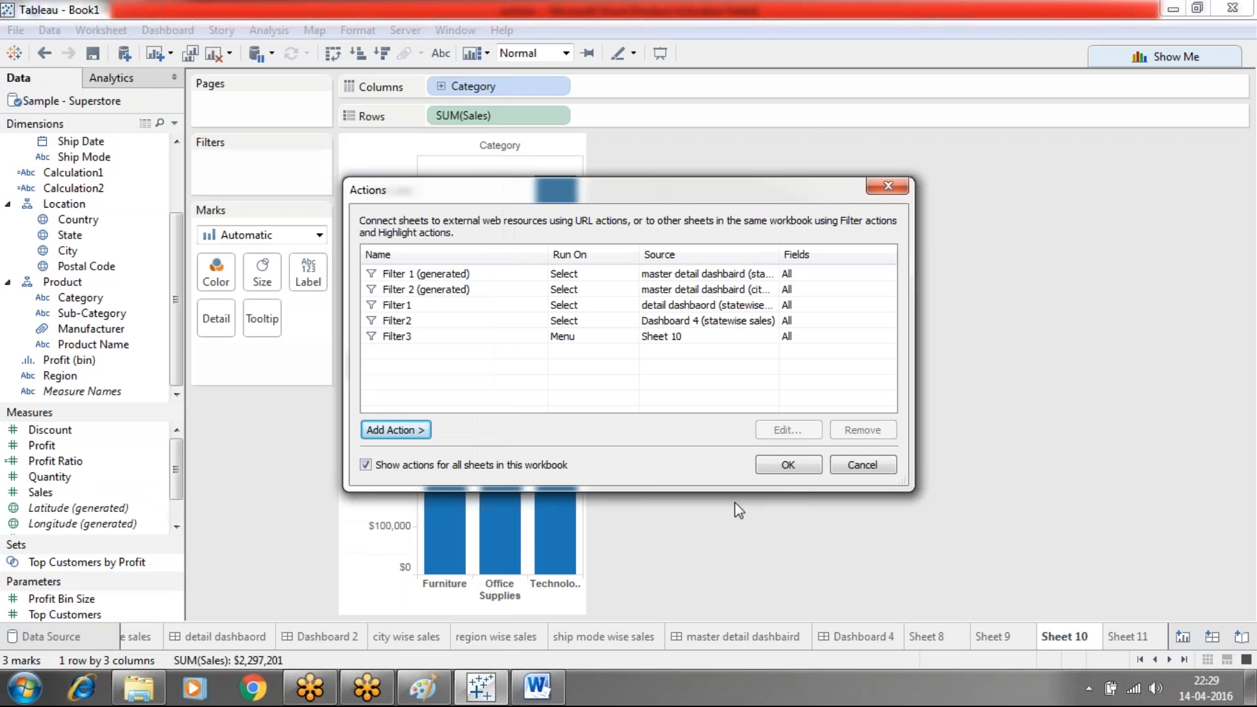
pyautogui.click(780, 469)
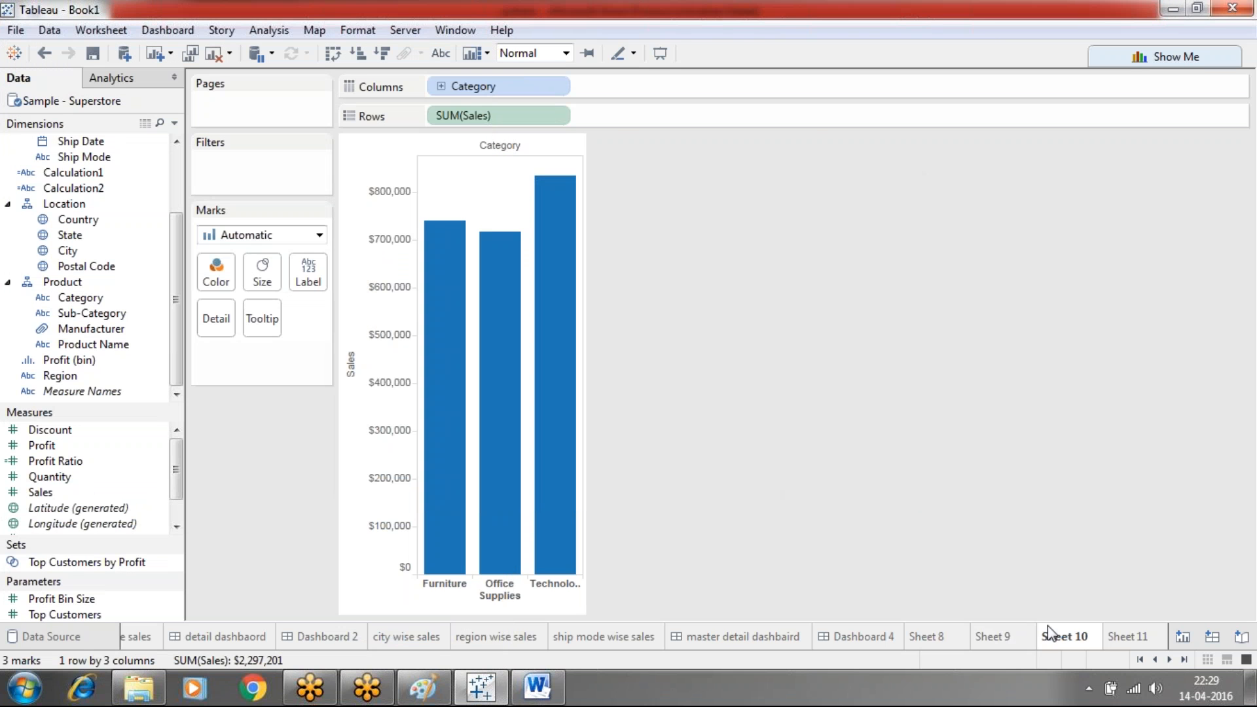
# Drill Office Supplies into Sheet 11 via Filter3, then create Sheet 12 charting SUM(Sales) by Region
pyautogui.click(502, 395)
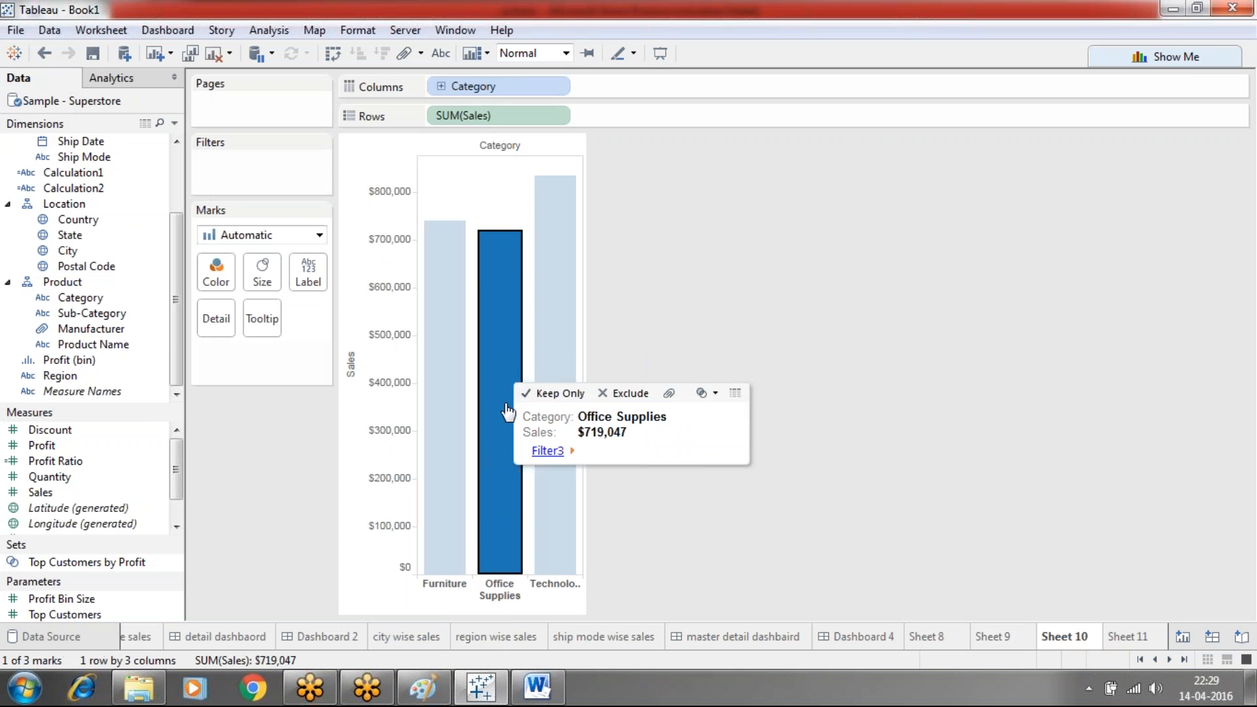
pyautogui.click(547, 451)
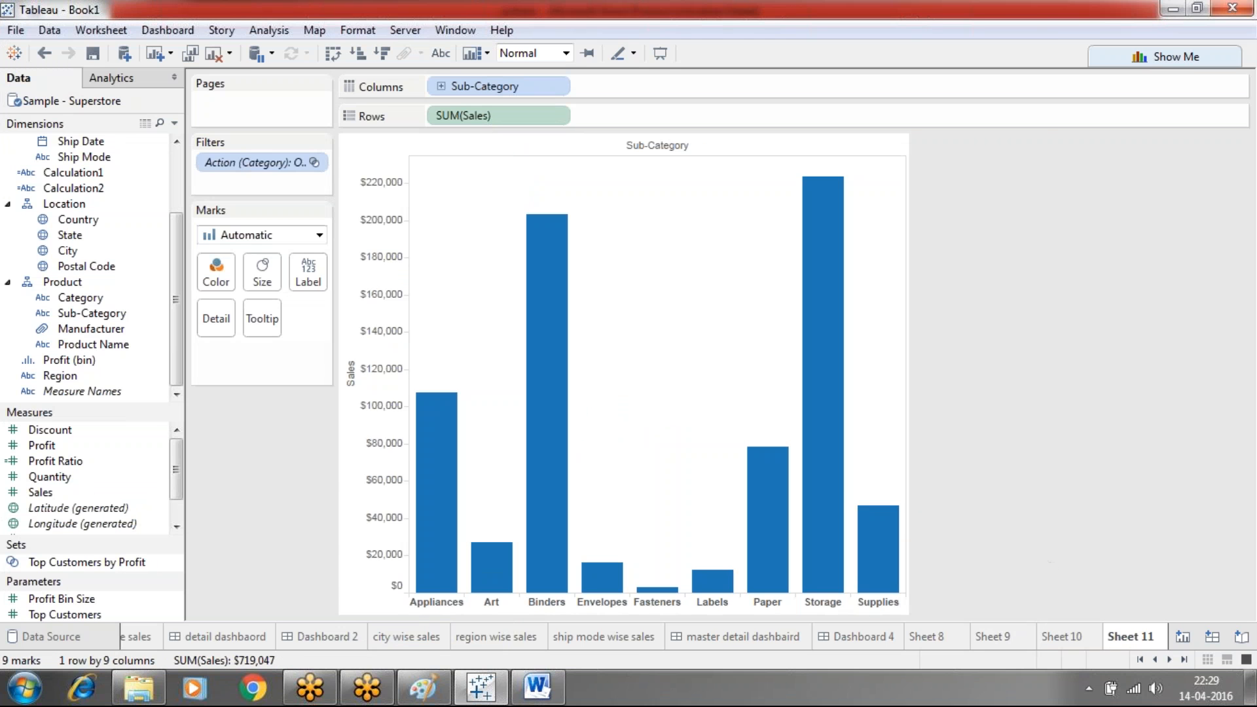
pyautogui.click(1181, 635)
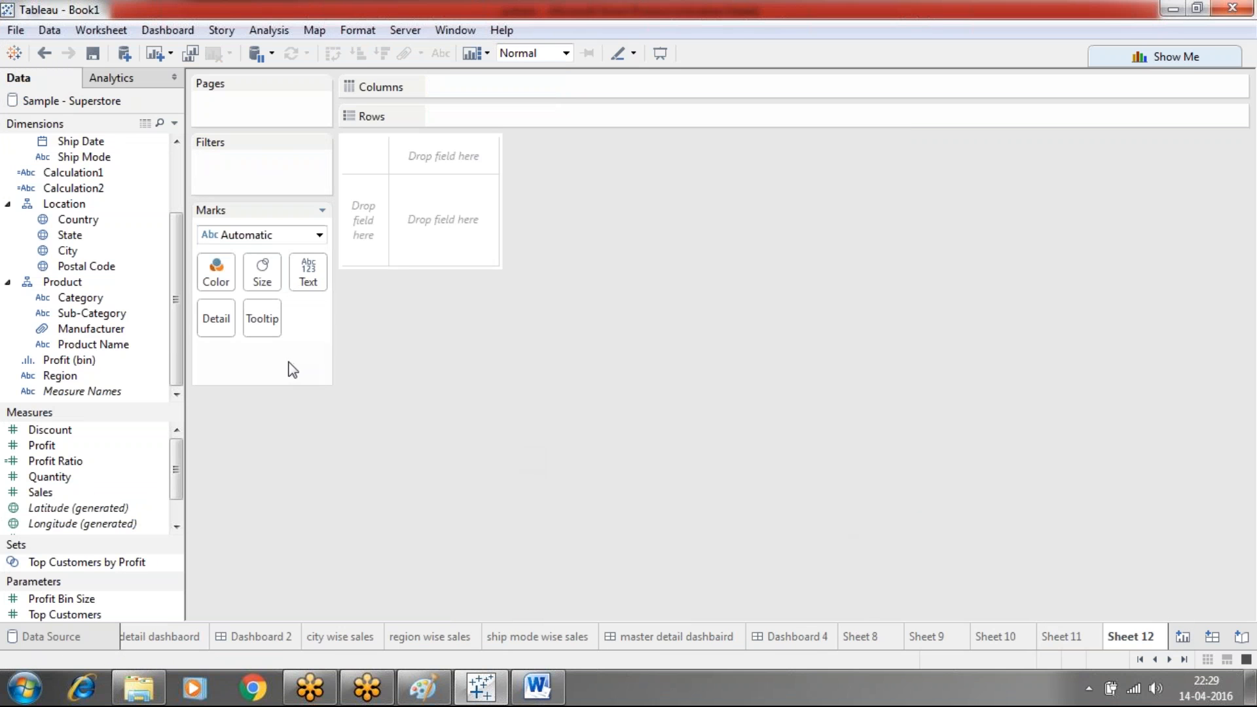
pyautogui.moveTo(87, 375); pyautogui.dragTo(458, 86)
pyautogui.moveTo(71, 495); pyautogui.dragTo(453, 108)
# Switch between the Sheet 11 and Sheet 10 charts, ending on the Sub-Category chart
pyautogui.click(1057, 636)
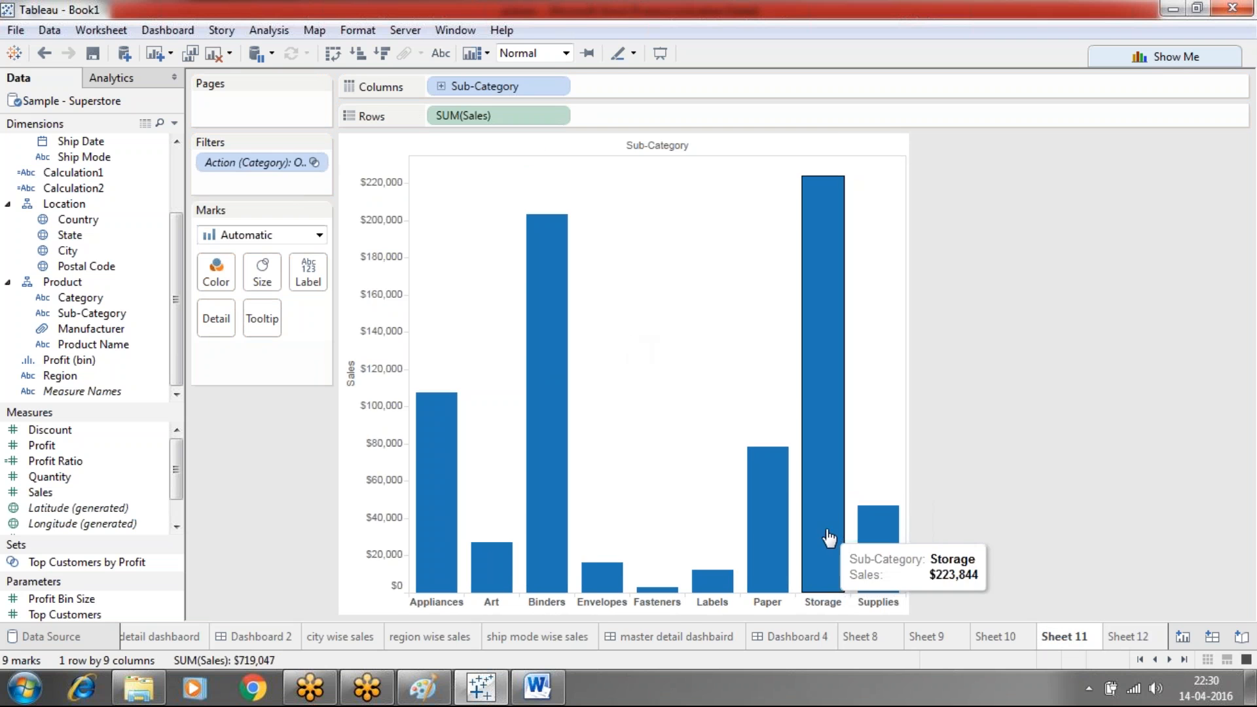
pyautogui.click(996, 635)
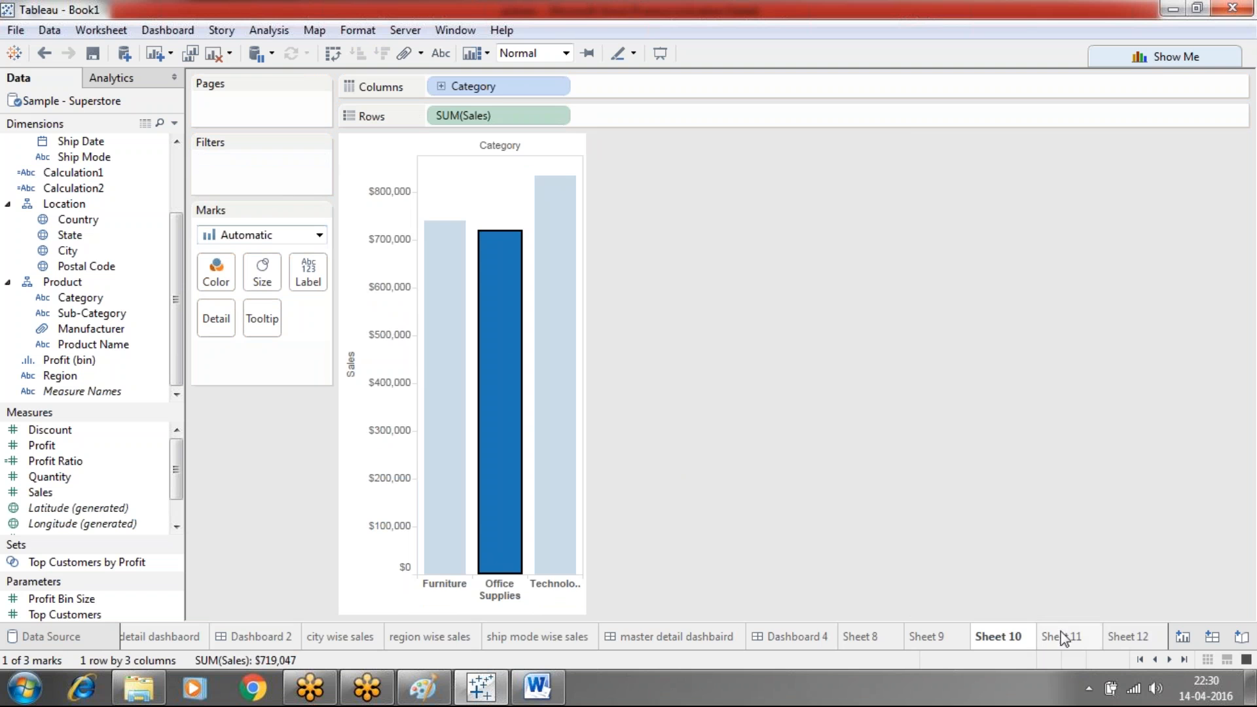
pyautogui.click(1078, 643)
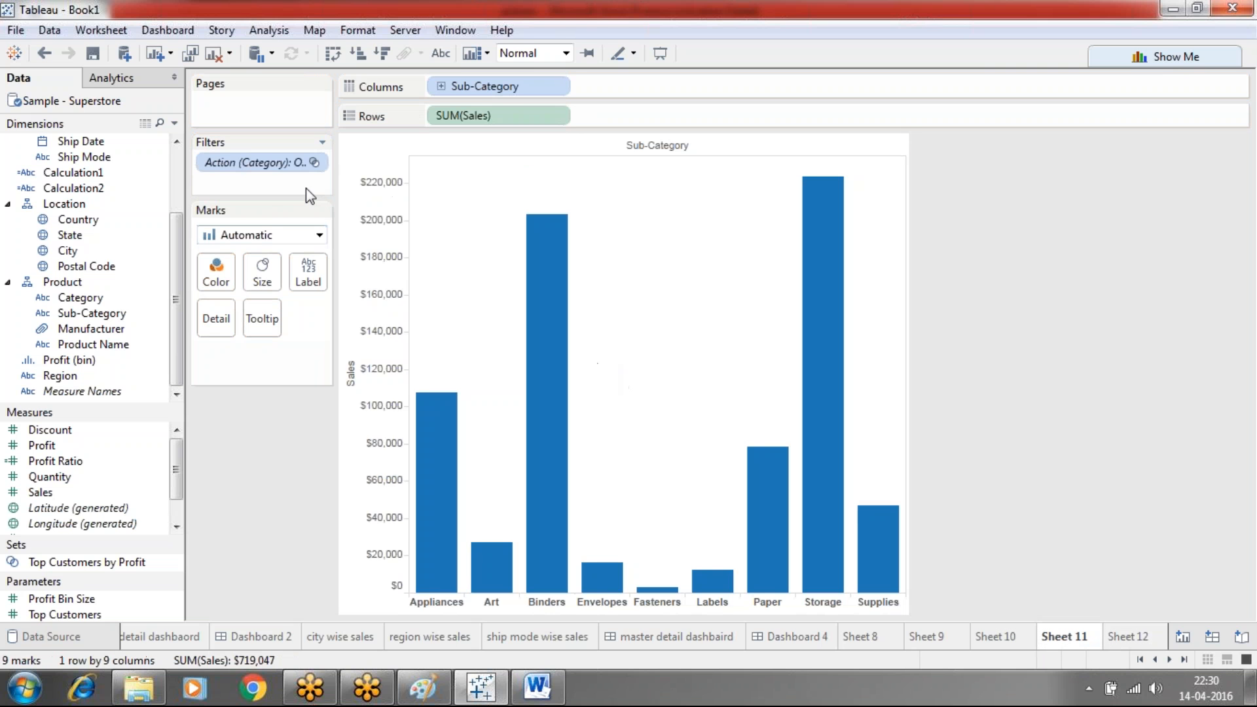
pyautogui.click(102, 30)
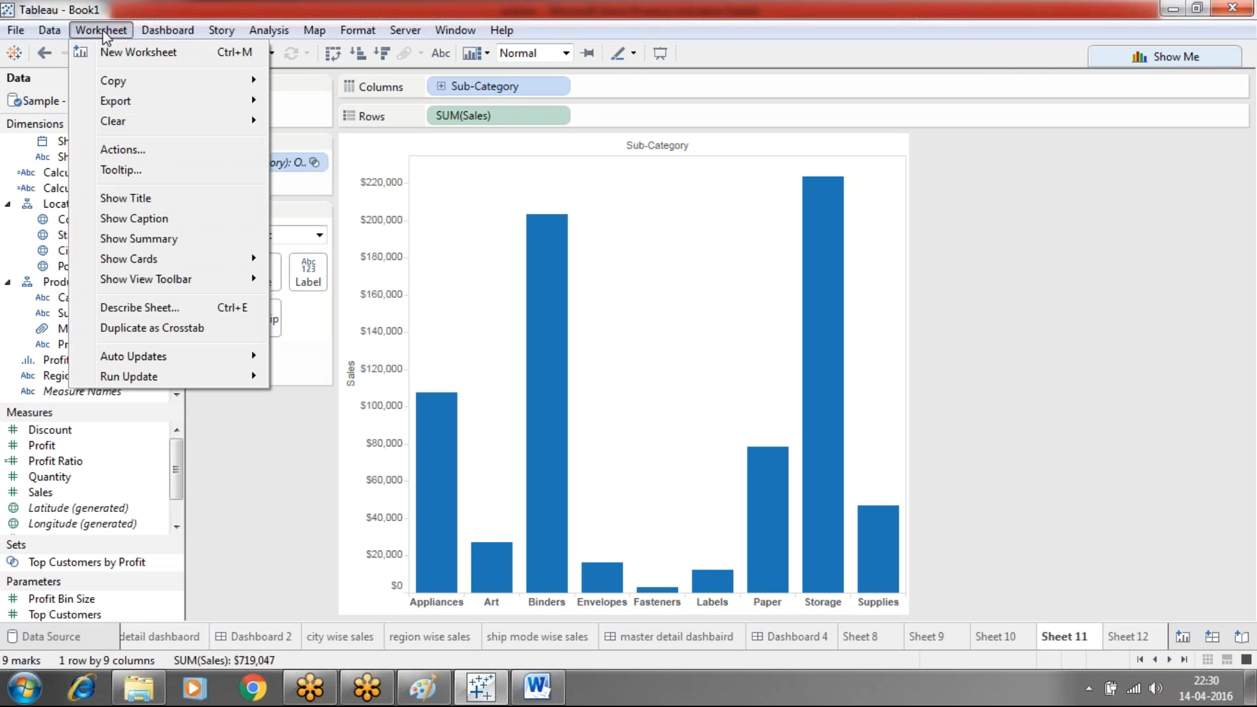
# Add filter action Filter4 from Sheet 11 to Sheet 12, running on select
pyautogui.click(120, 152)
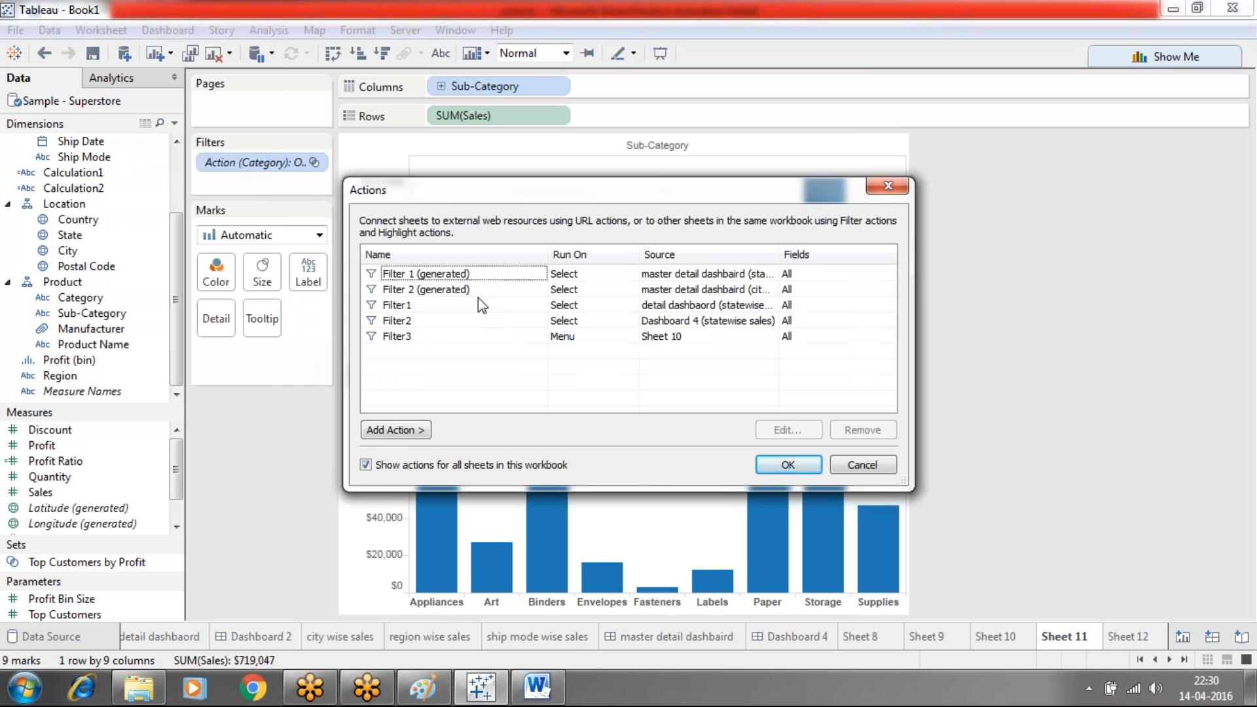
pyautogui.click(407, 436)
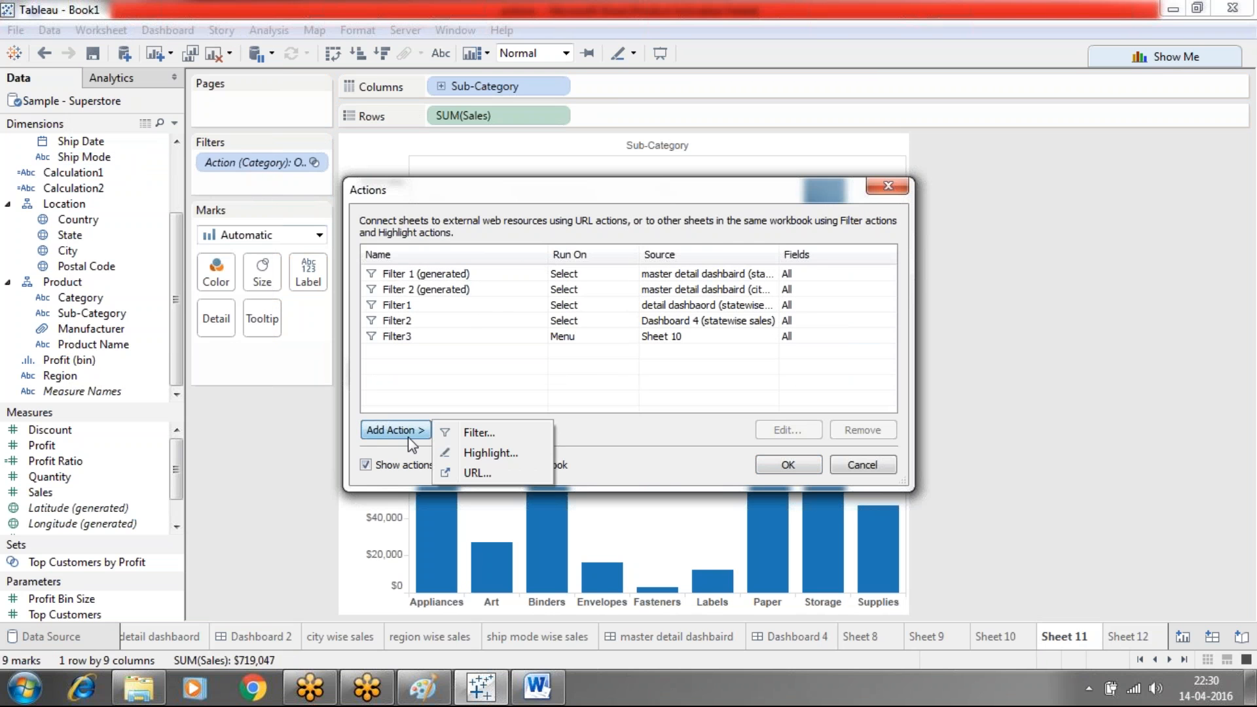
pyautogui.click(476, 435)
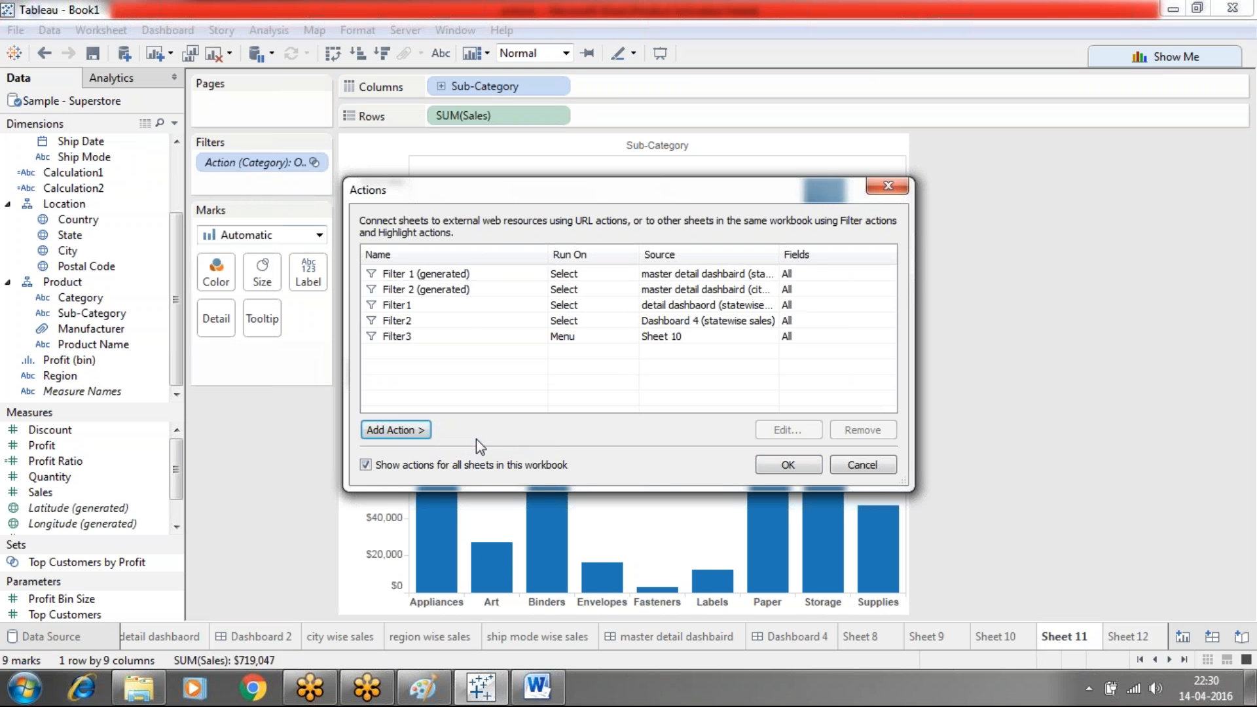
pyautogui.click(294, 122)
pyautogui.click(125, 336)
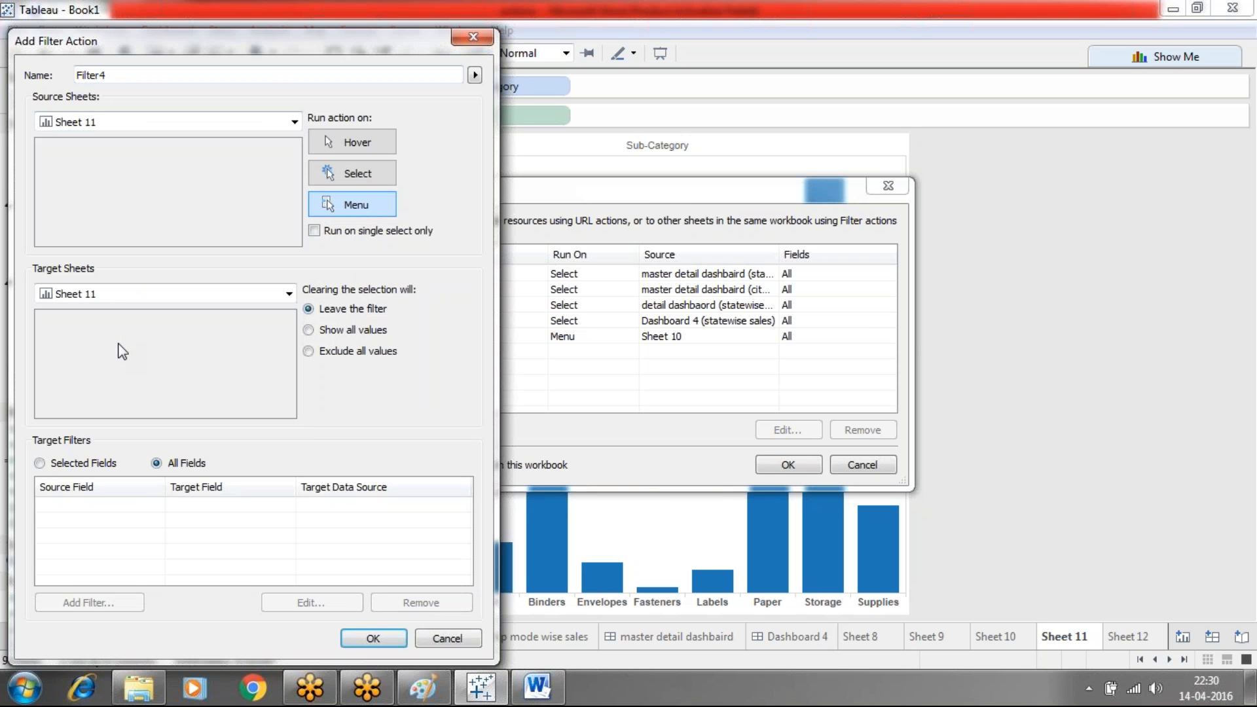
pyautogui.click(210, 290)
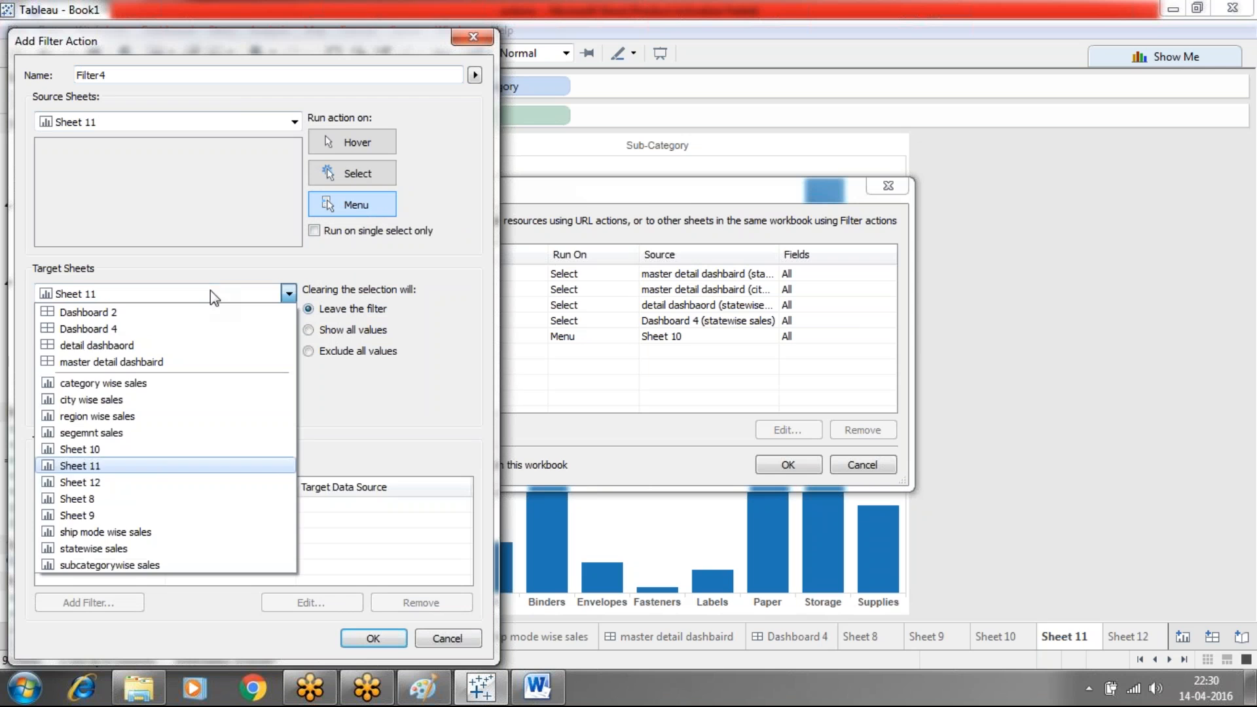
pyautogui.click(95, 482)
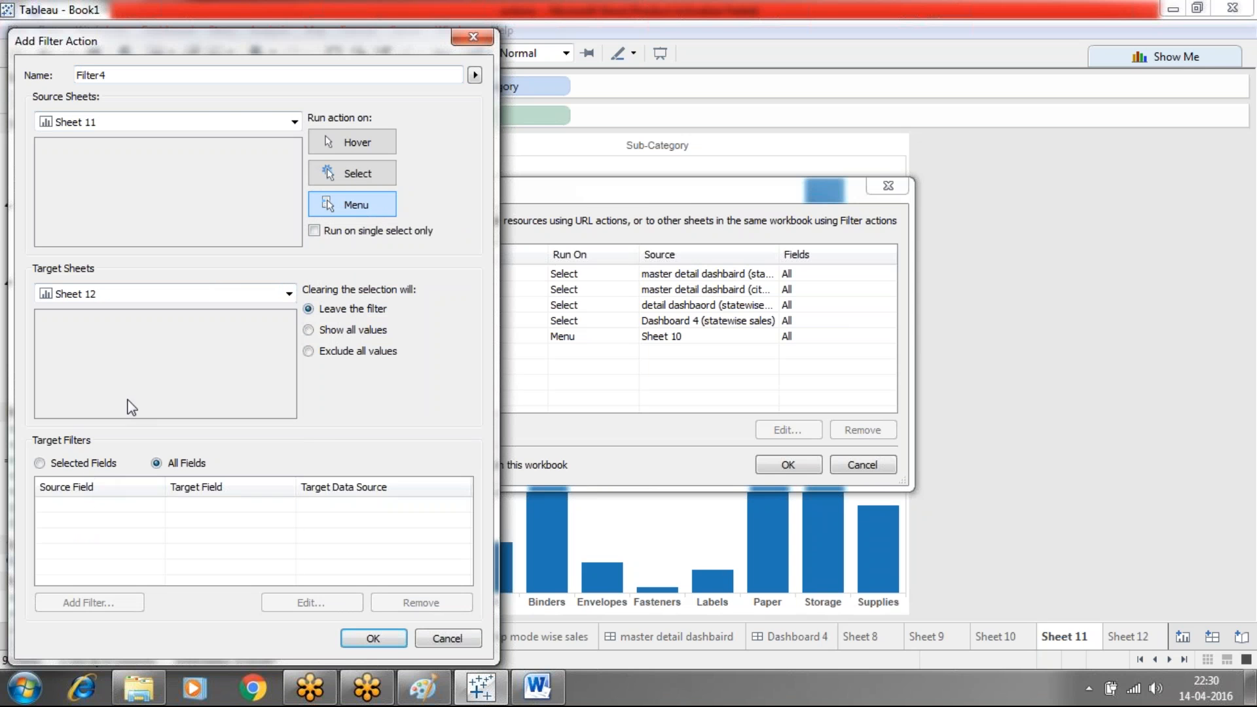
pyautogui.click(351, 172)
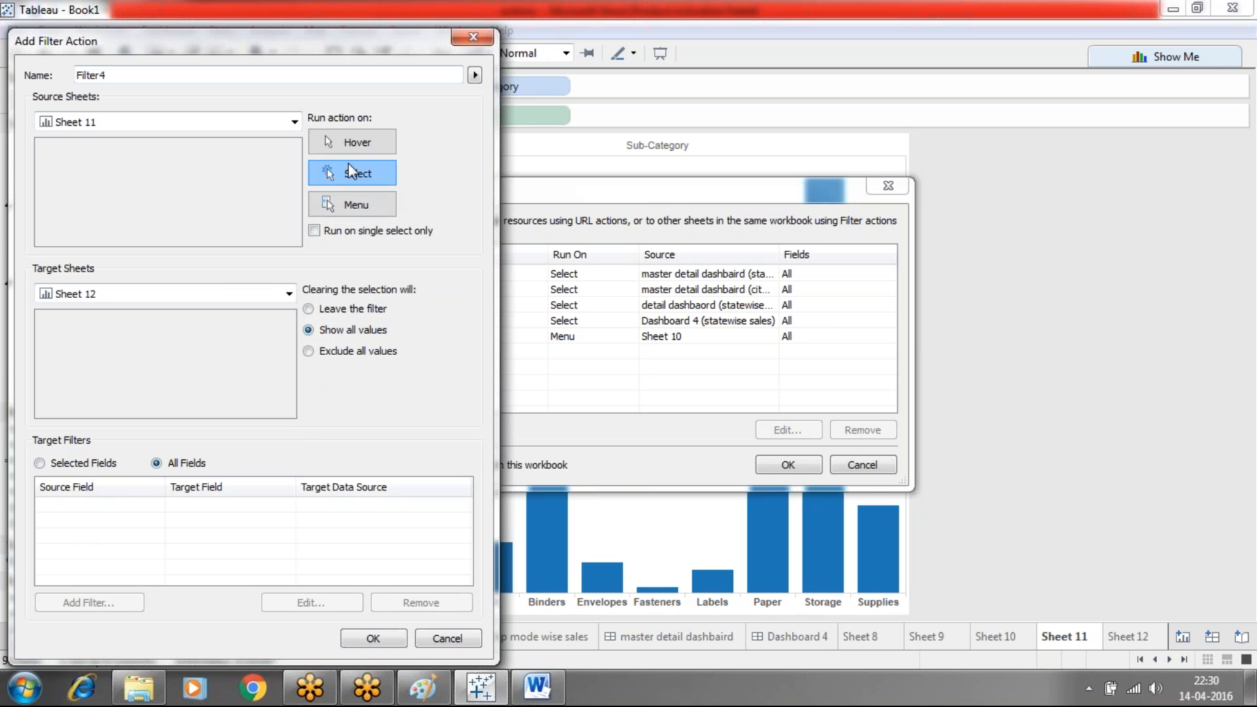
pyautogui.click(372, 638)
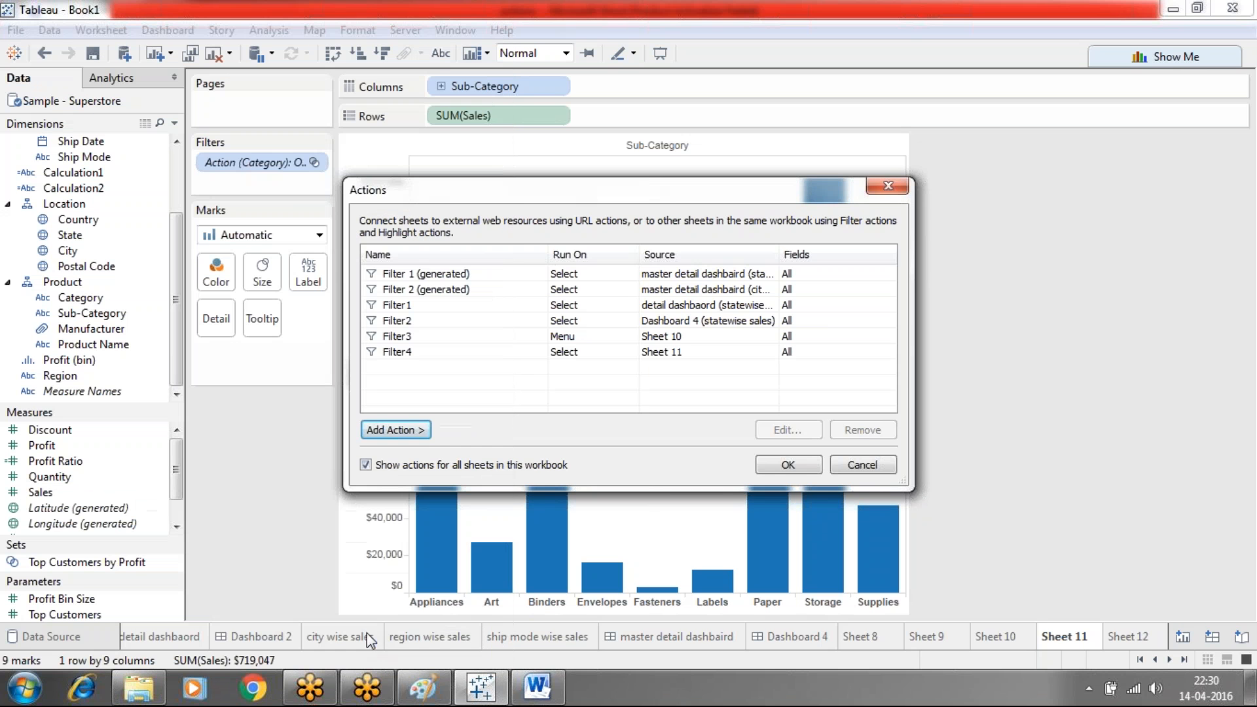
# Test Filter4 by alternately selecting Storage and Binders on Sheet 11, then return to Word
pyautogui.click(787, 465)
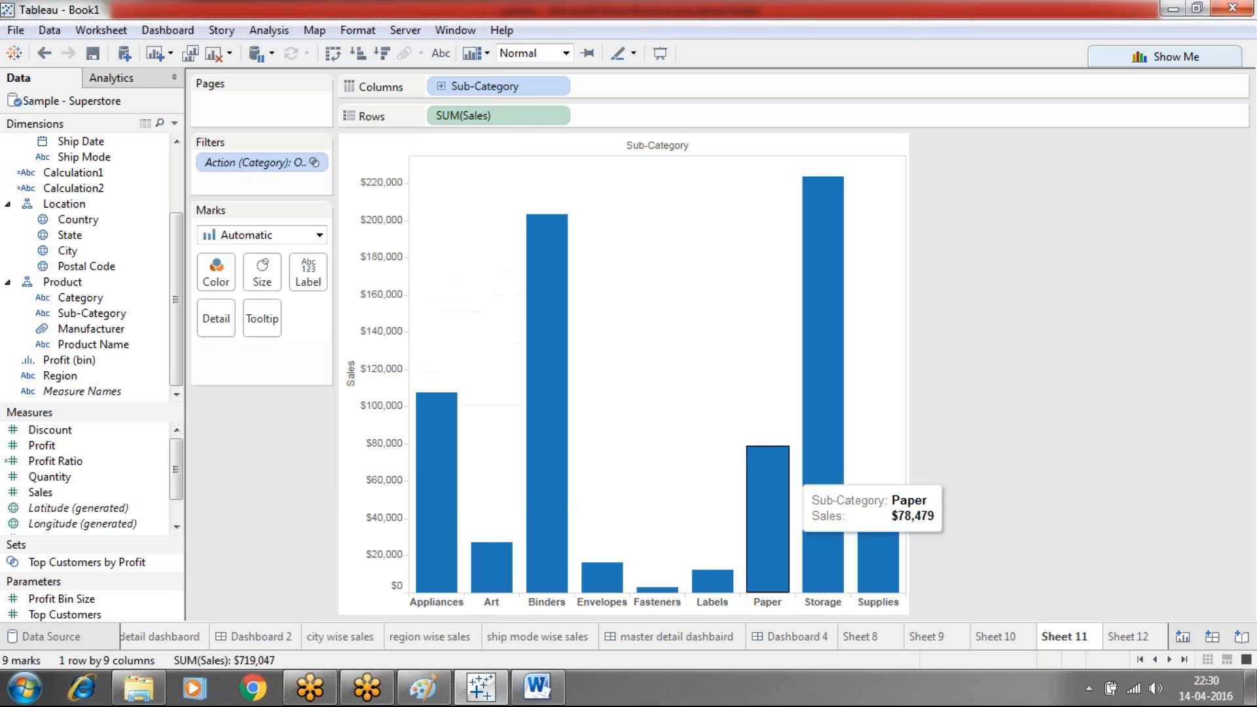
pyautogui.click(826, 524)
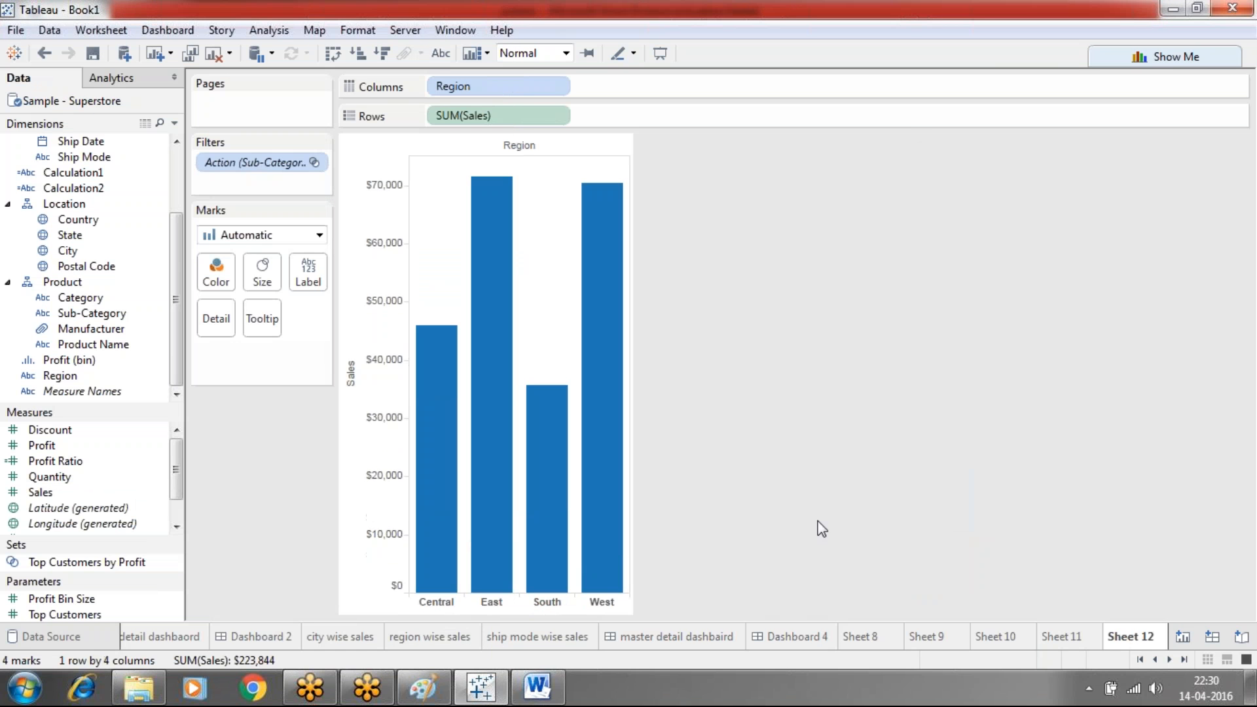
pyautogui.click(1045, 638)
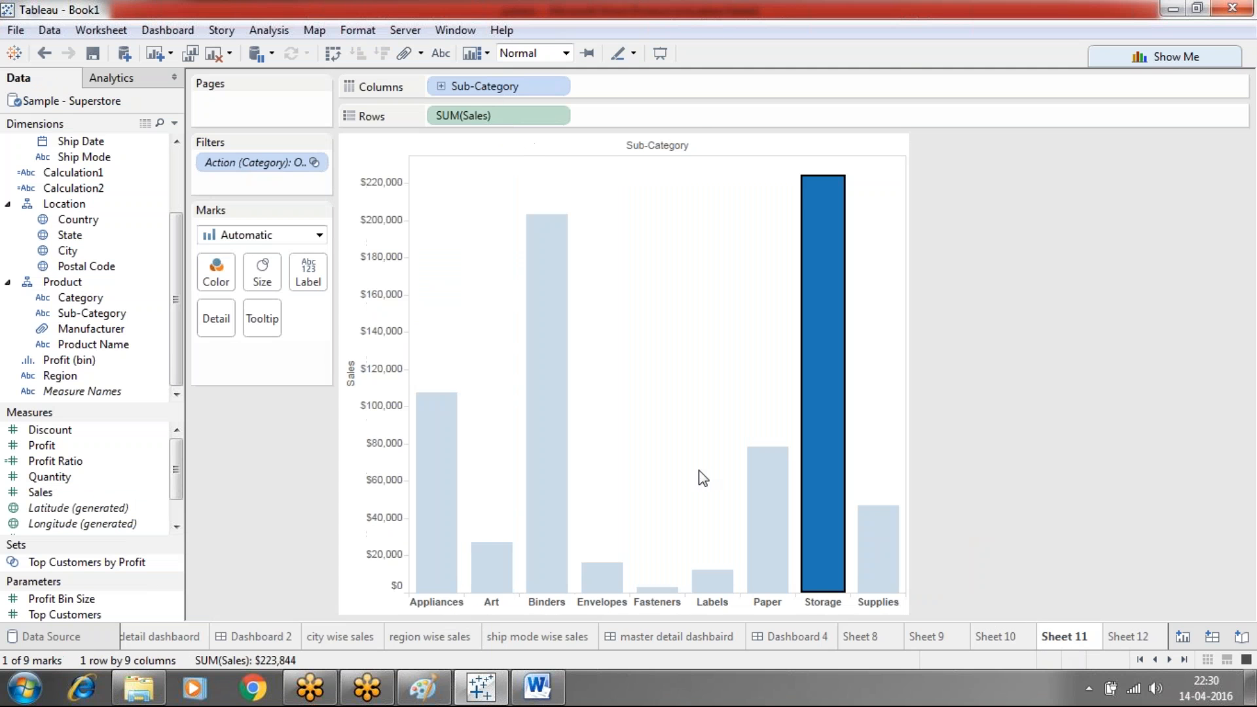
pyautogui.click(541, 415)
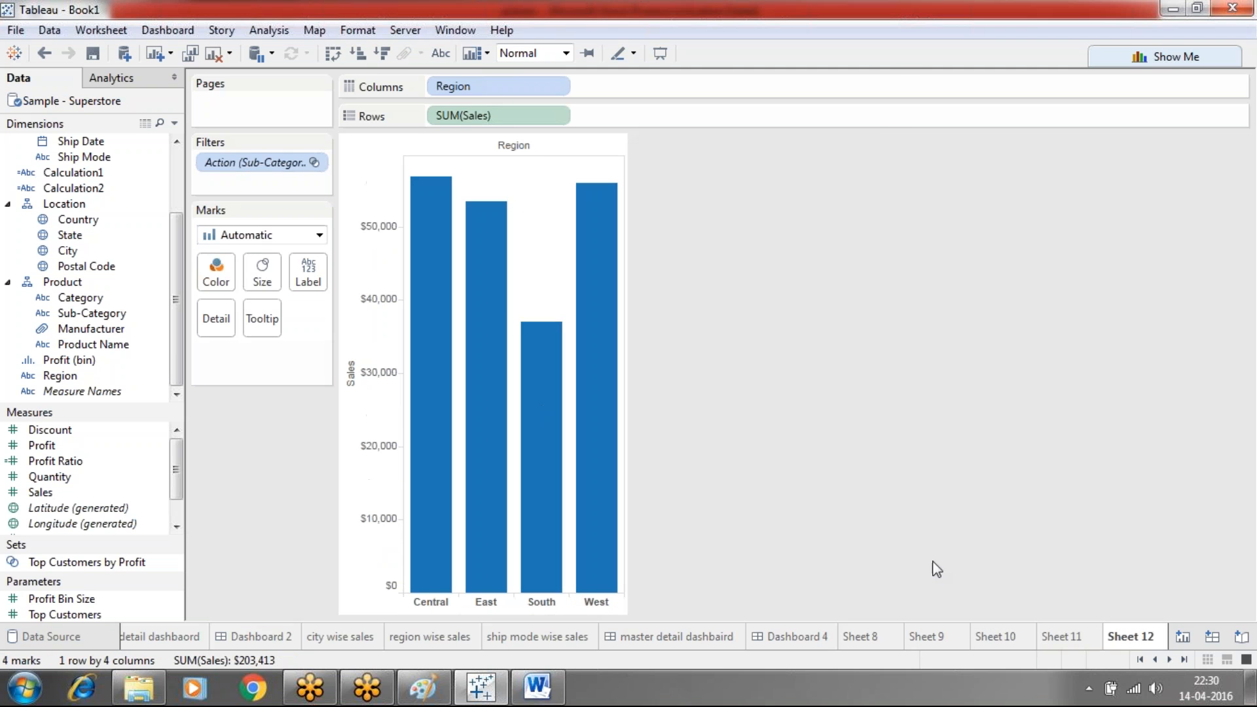
pyautogui.click(1046, 636)
pyautogui.click(809, 373)
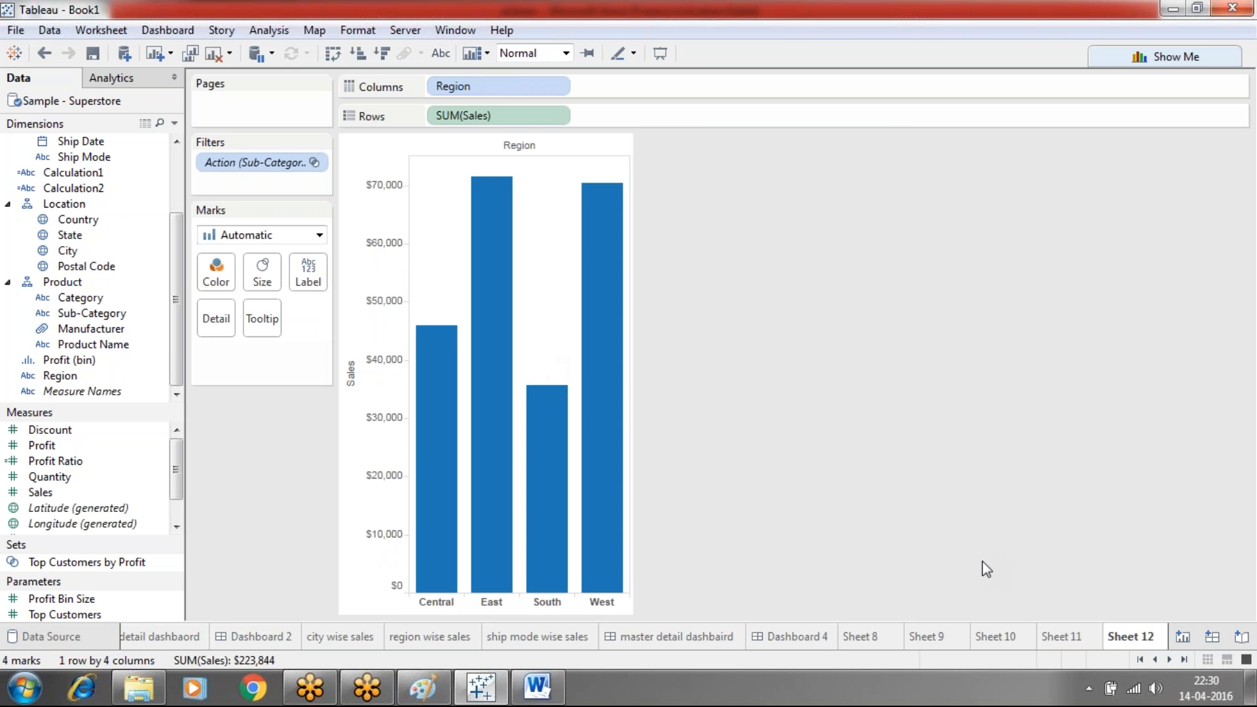
pyautogui.click(1063, 638)
pyautogui.click(557, 406)
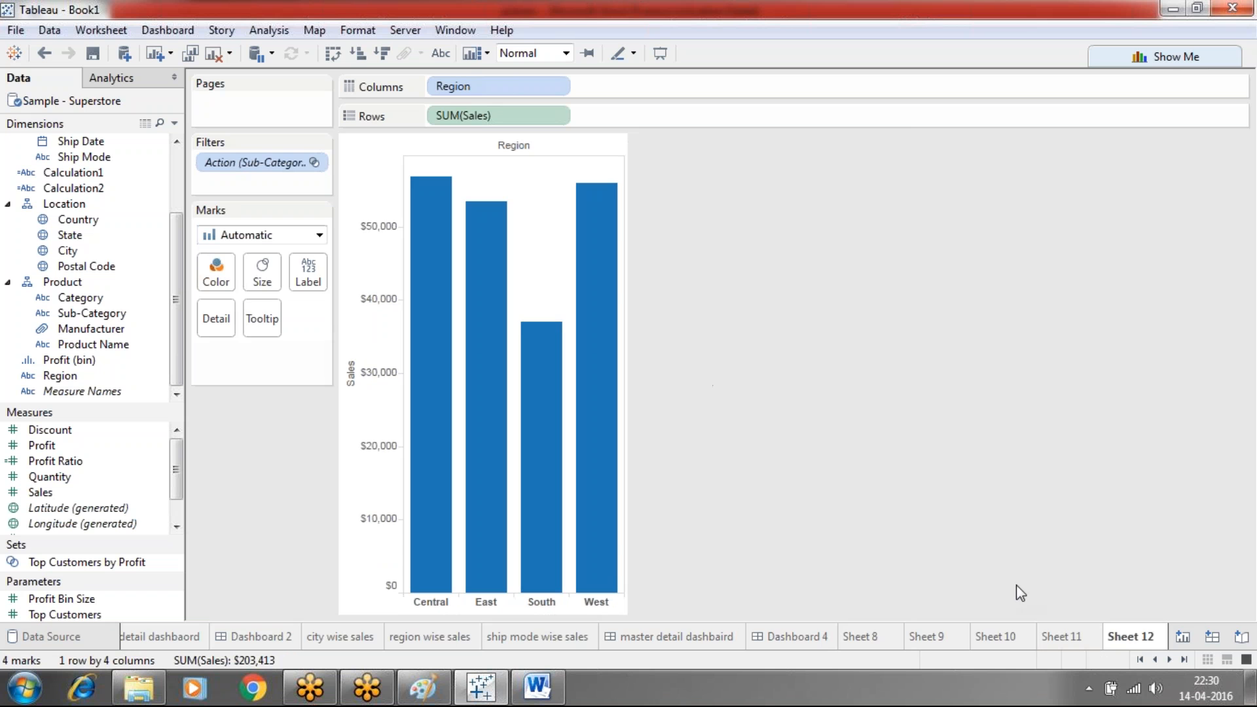
pyautogui.click(1050, 637)
pyautogui.click(828, 445)
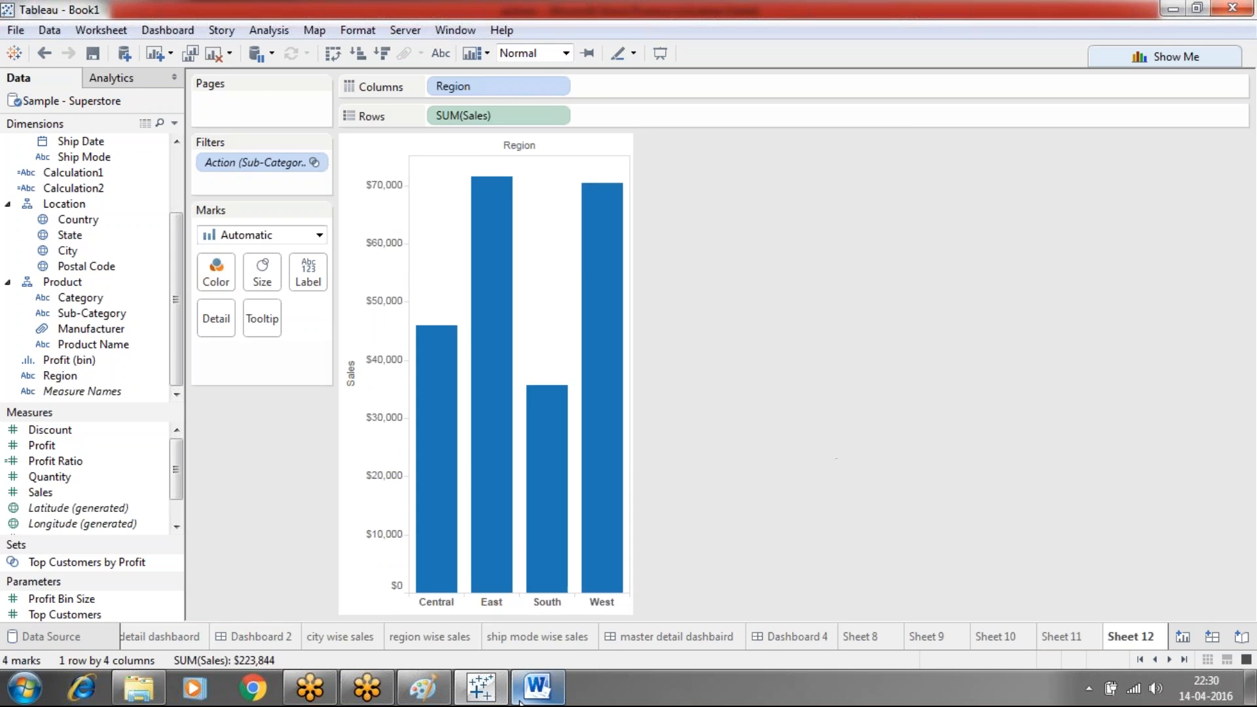
pyautogui.click(536, 687)
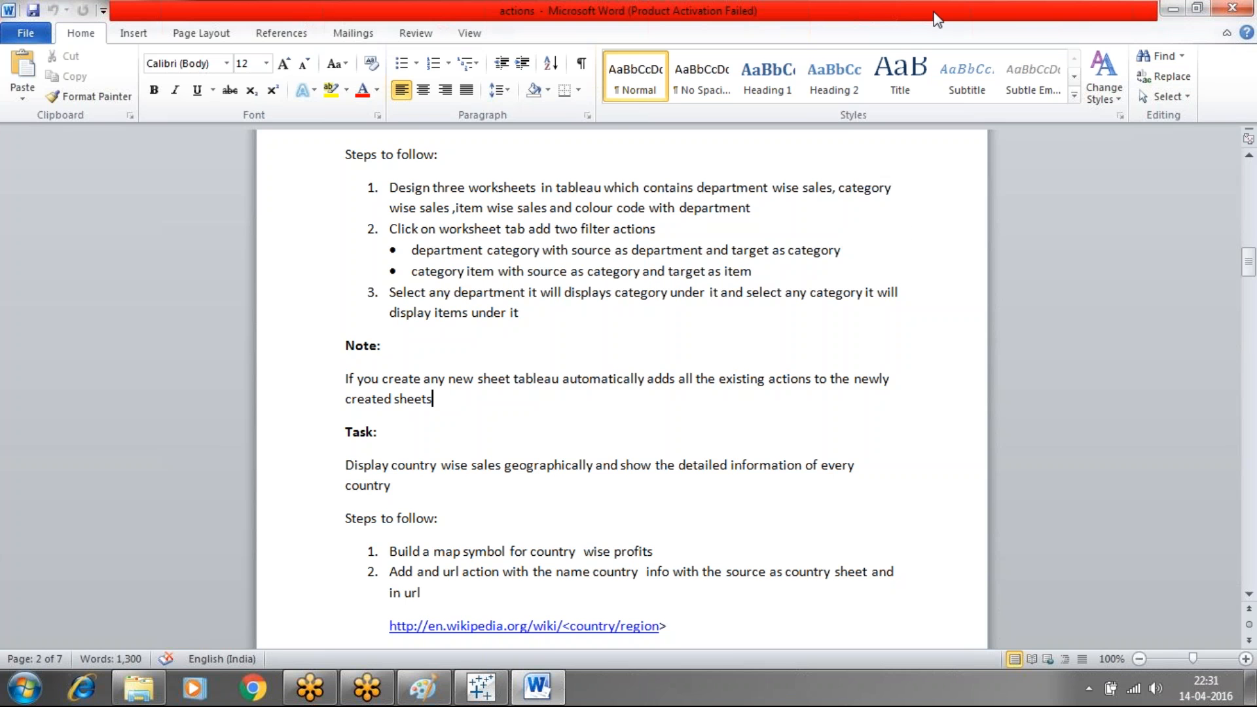
# Close the Word notes document to return to Tableau's Sheet 12 region sales chart
pyautogui.click(1232, 8)
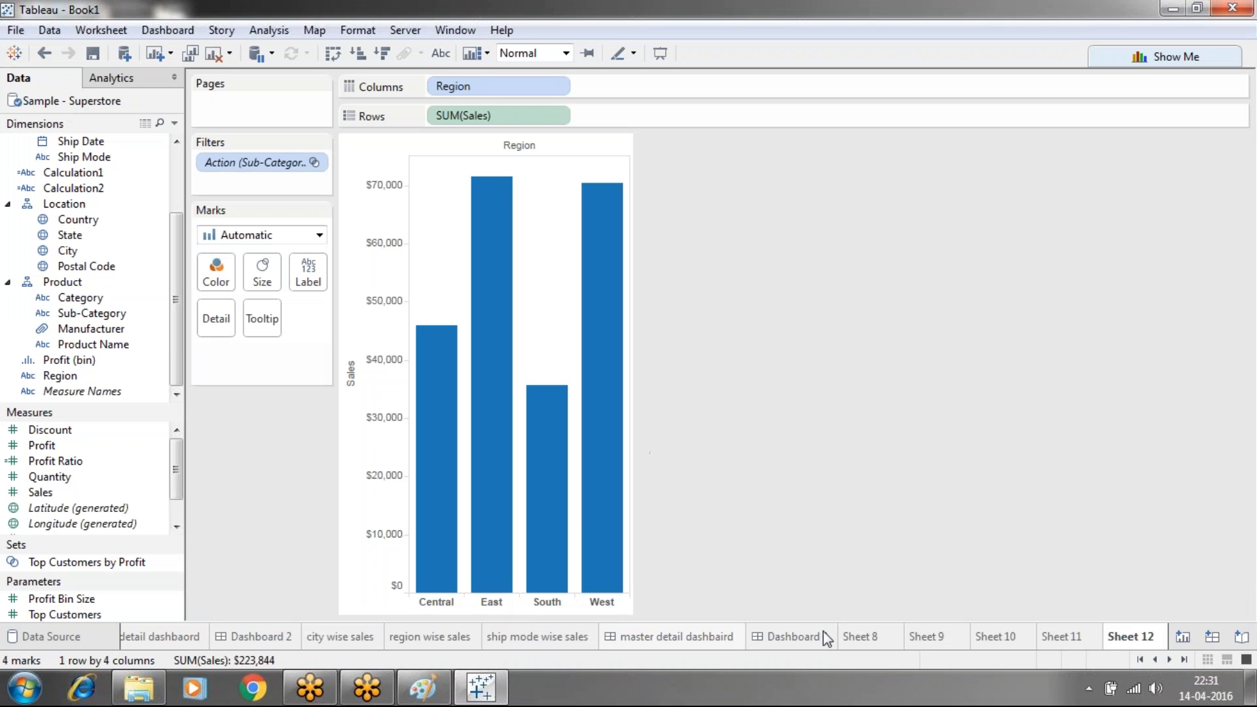
# On a new Sheet 13, create calculated field Calculation3 holding the text "detaildashbaord"
pyautogui.click(1191, 635)
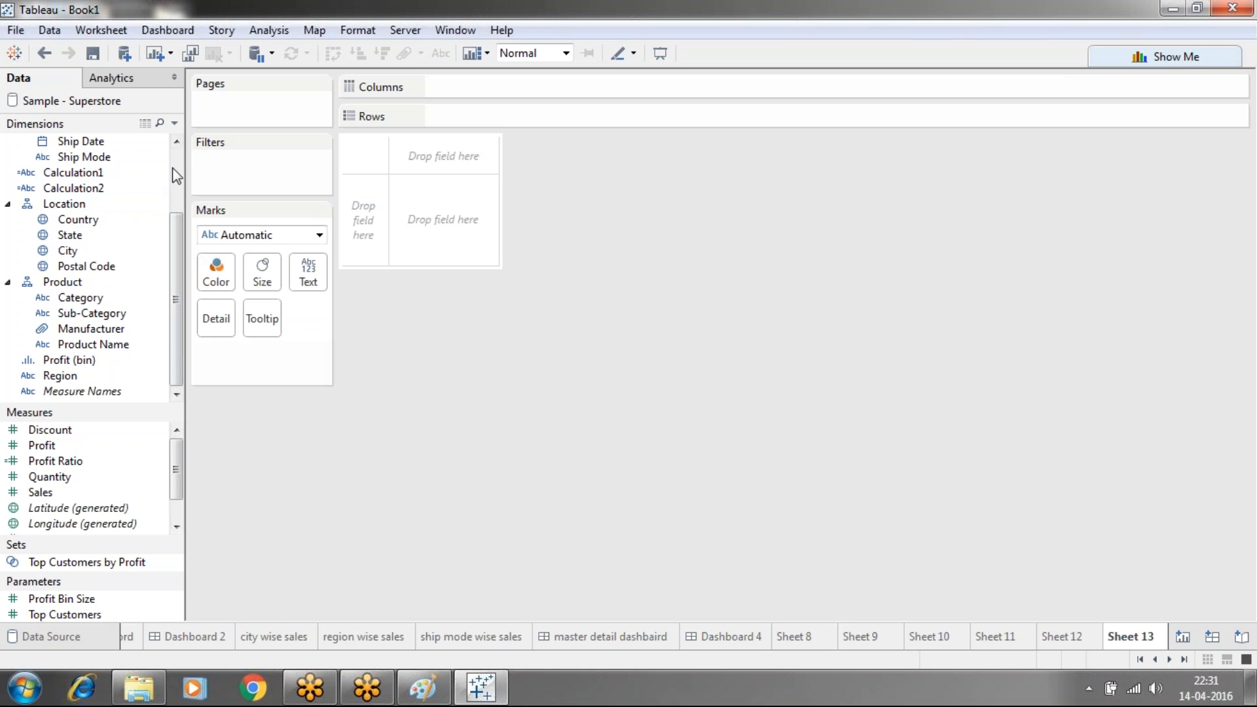
pyautogui.scroll(2, 176, 169)
pyautogui.click(175, 123)
pyautogui.click(110, 140)
pyautogui.click(397, 322)
pyautogui.write('"da')
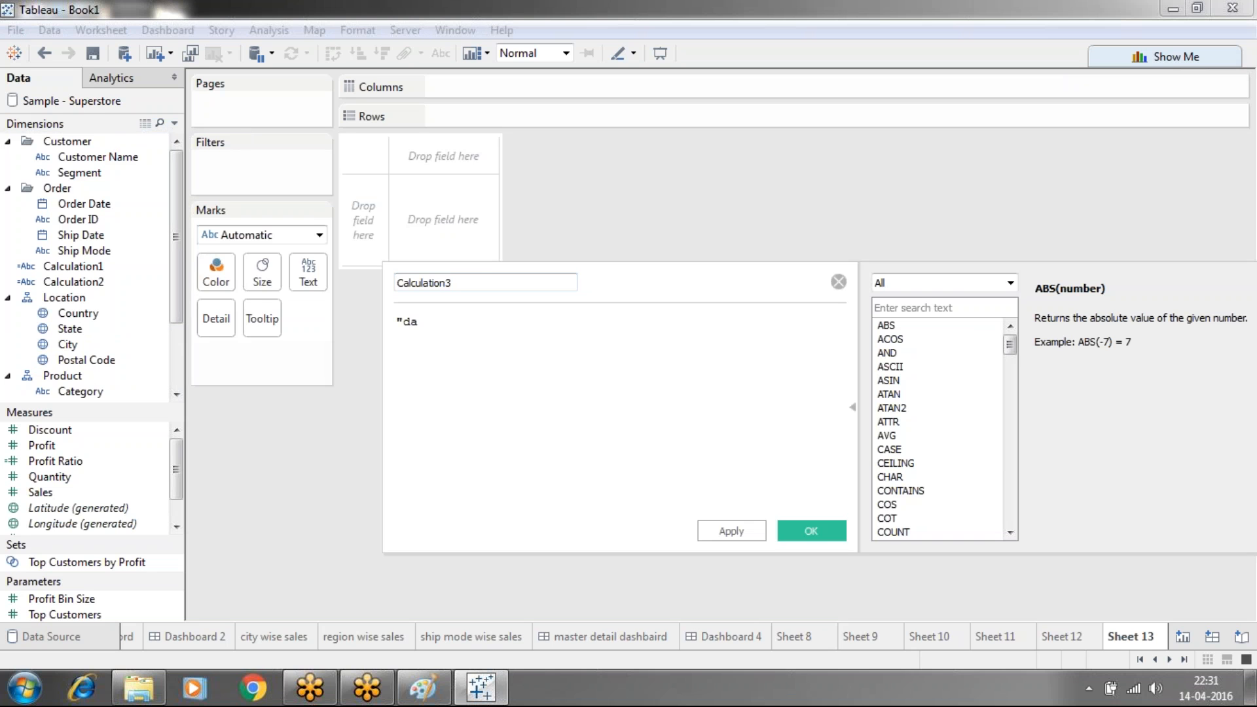
pyautogui.write('taildashbaord"')
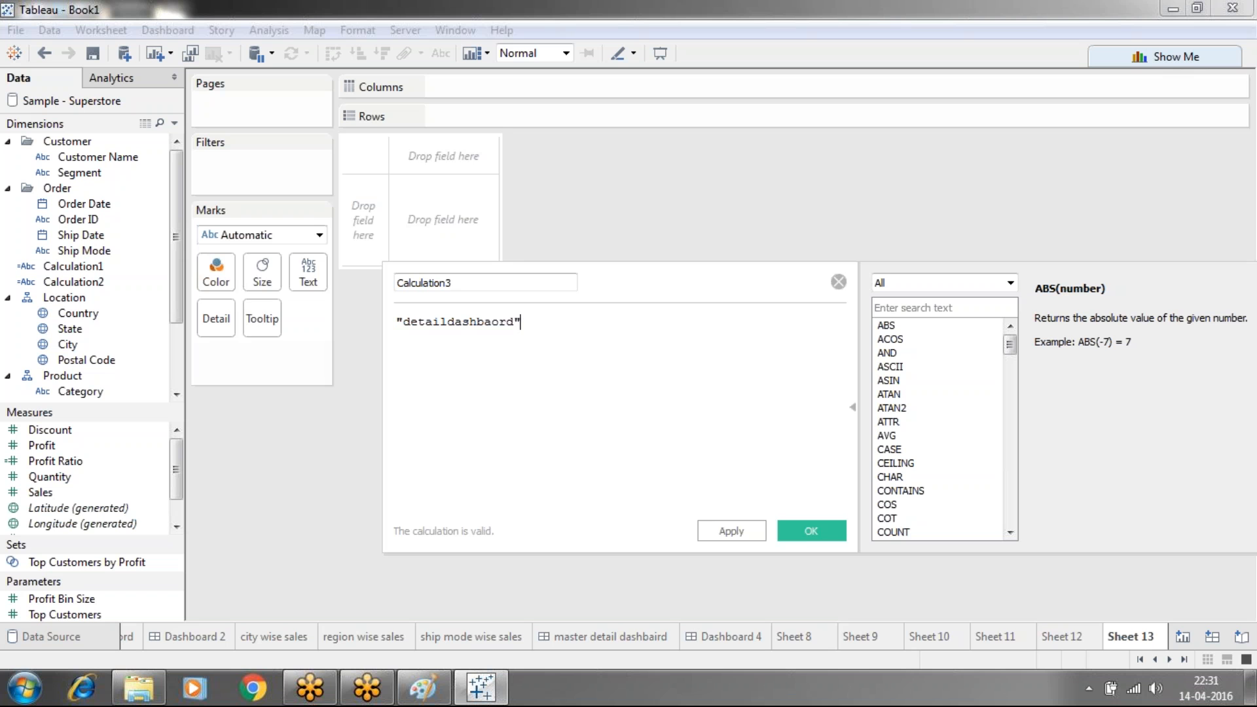
pyautogui.click(739, 530)
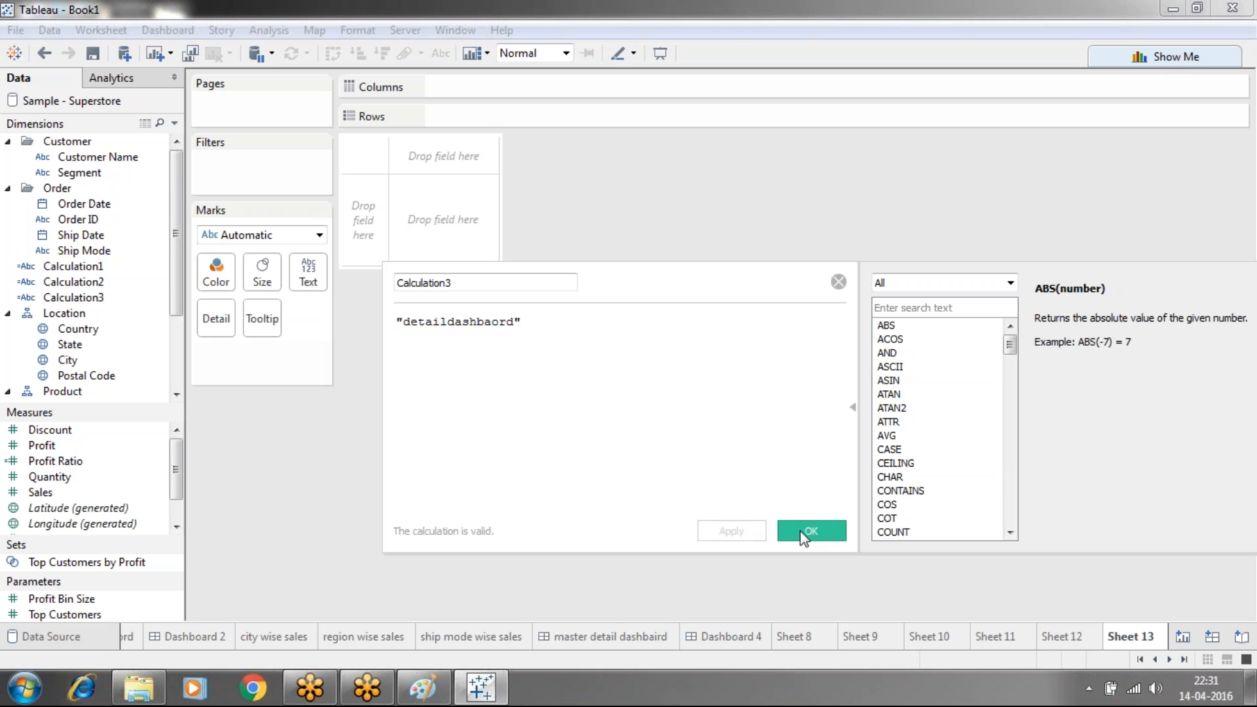
pyautogui.click(800, 531)
# Create calculated field Calculation4 holding the text "master detail dashboard"
pyautogui.click(174, 123)
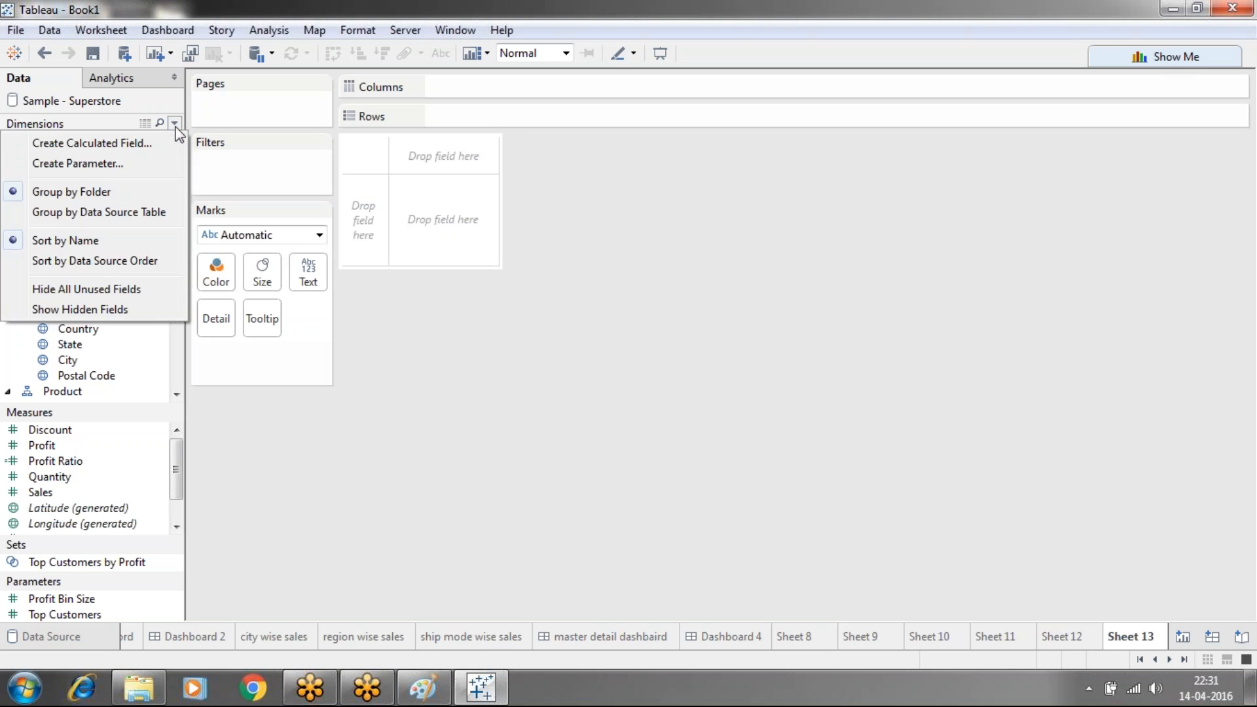
pyautogui.click(138, 141)
pyautogui.press('Tab')
pyautogui.write('"ma')
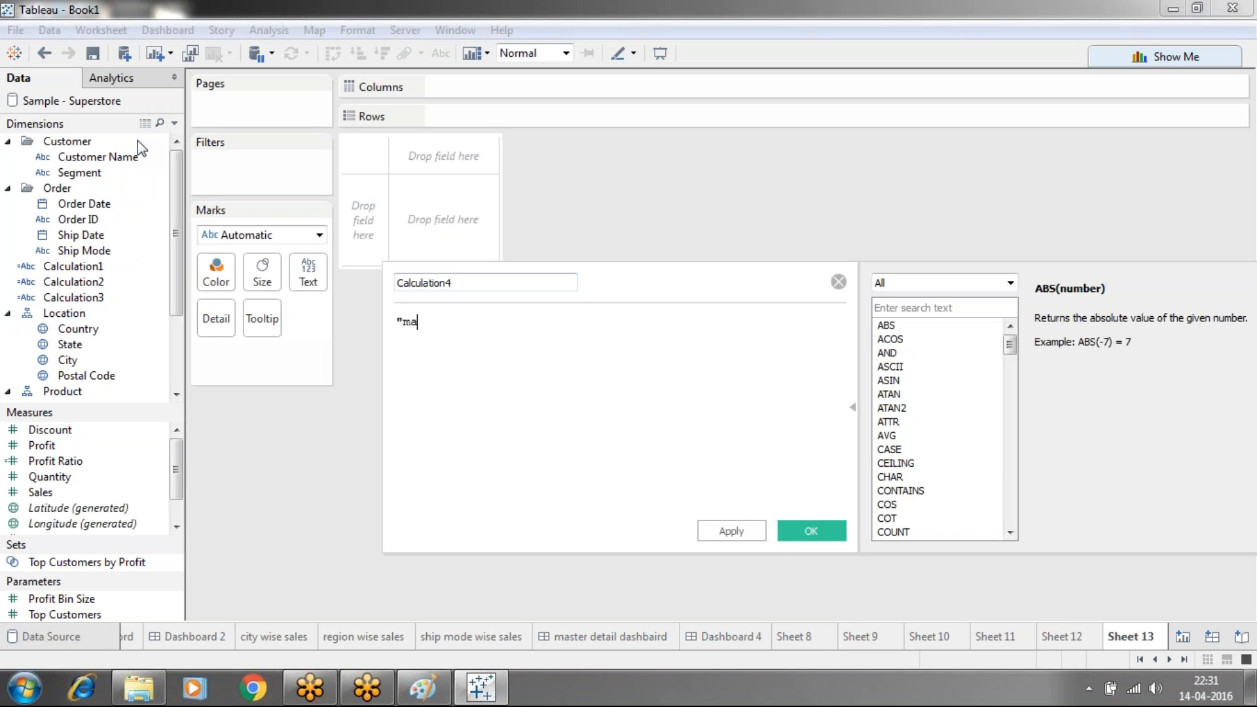
pyautogui.write('ster detail dashboard"')
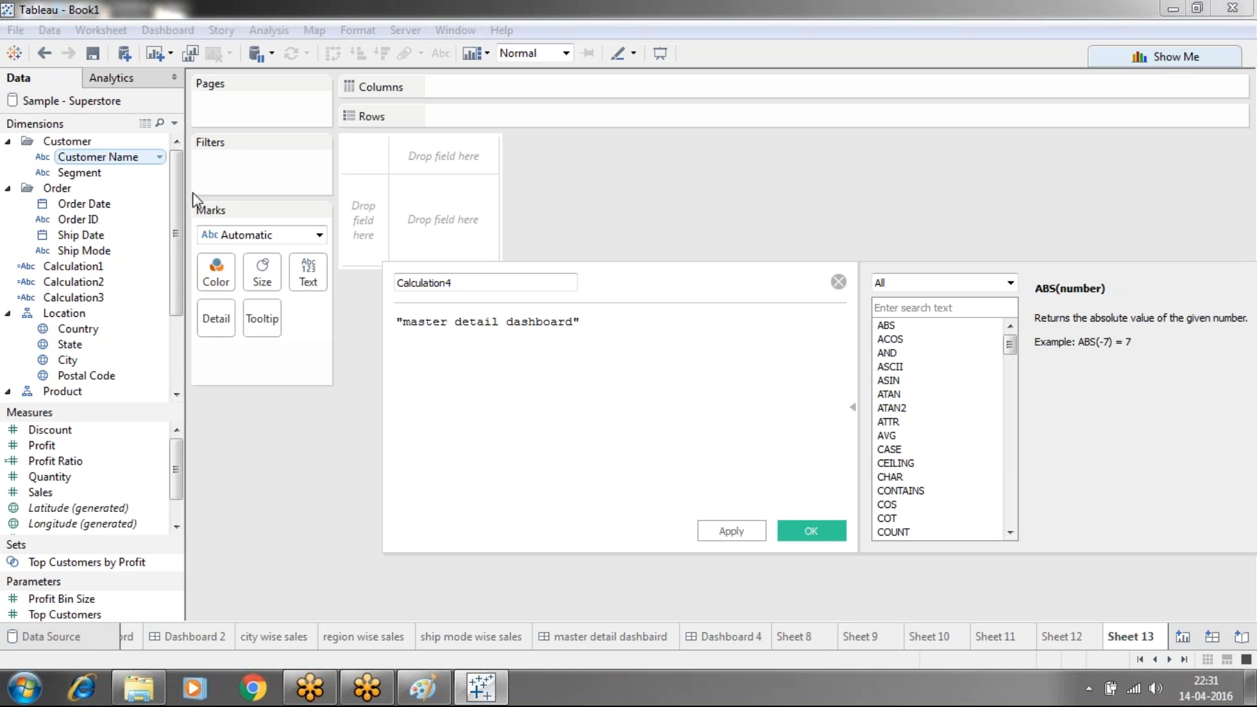
pyautogui.click(736, 533)
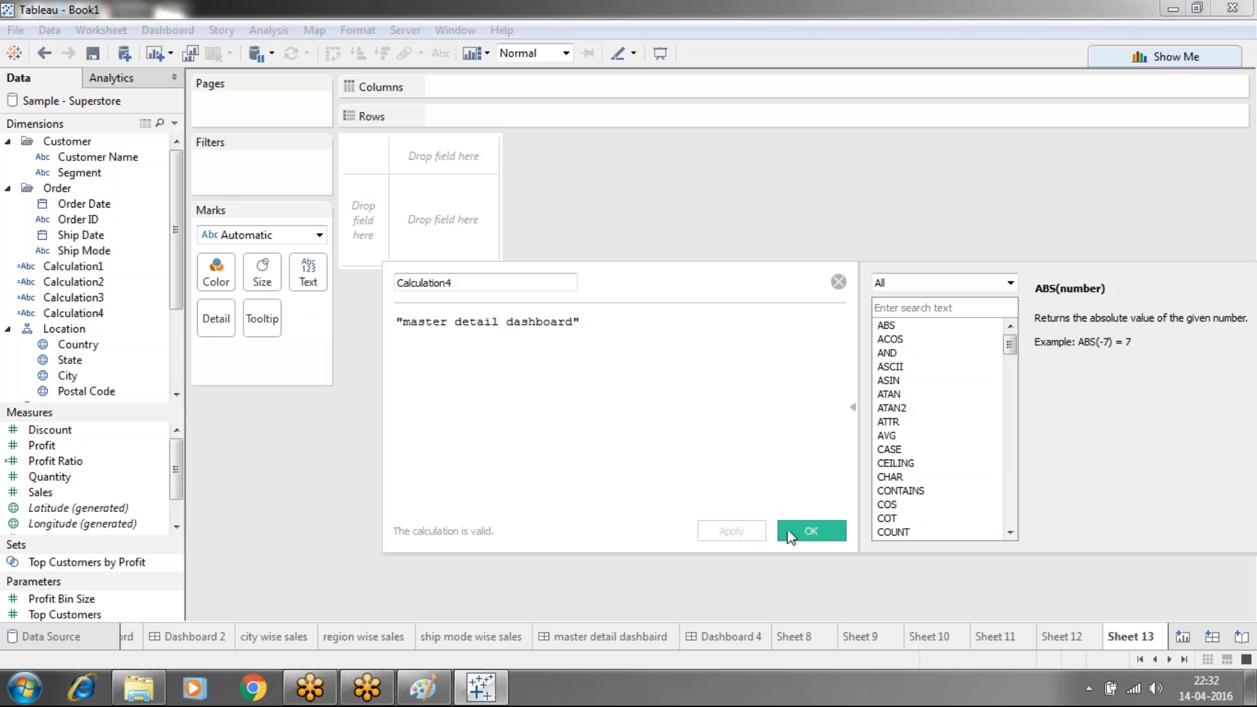
pyautogui.click(808, 531)
# Create Calculation5 with the text "multimaster dashboard", correcting a typo in the string
pyautogui.click(174, 123)
pyautogui.click(119, 158)
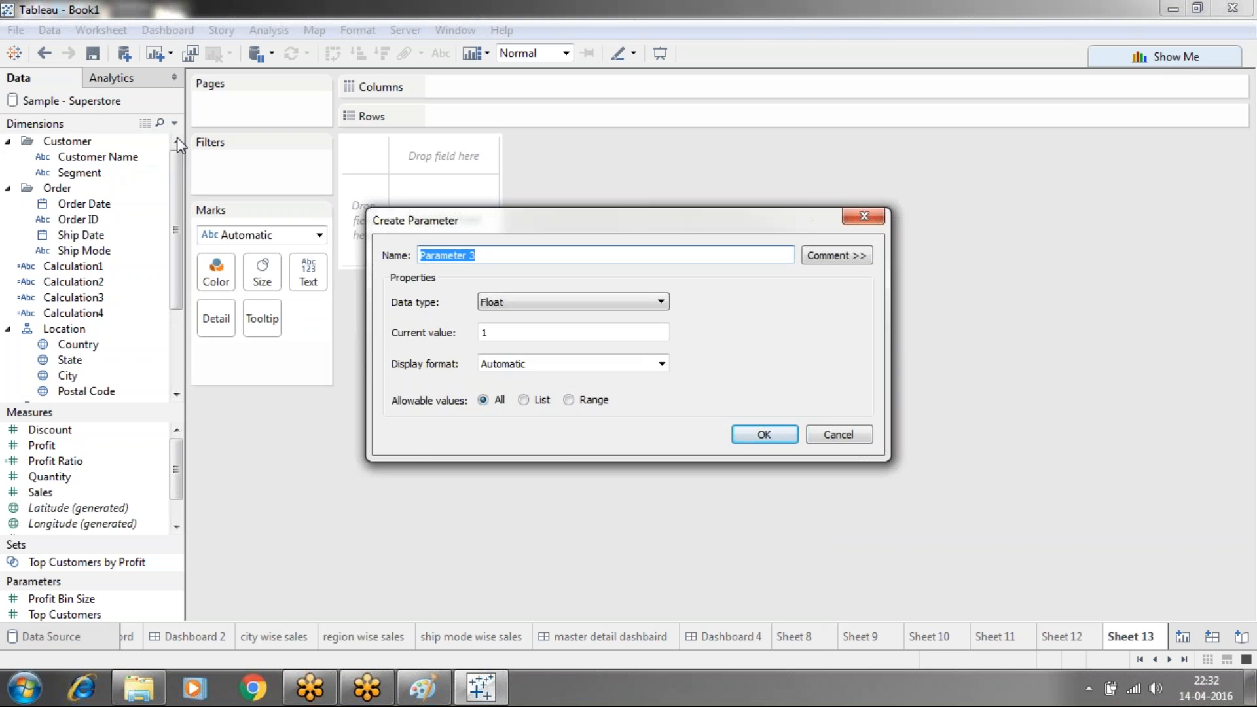
pyautogui.click(864, 216)
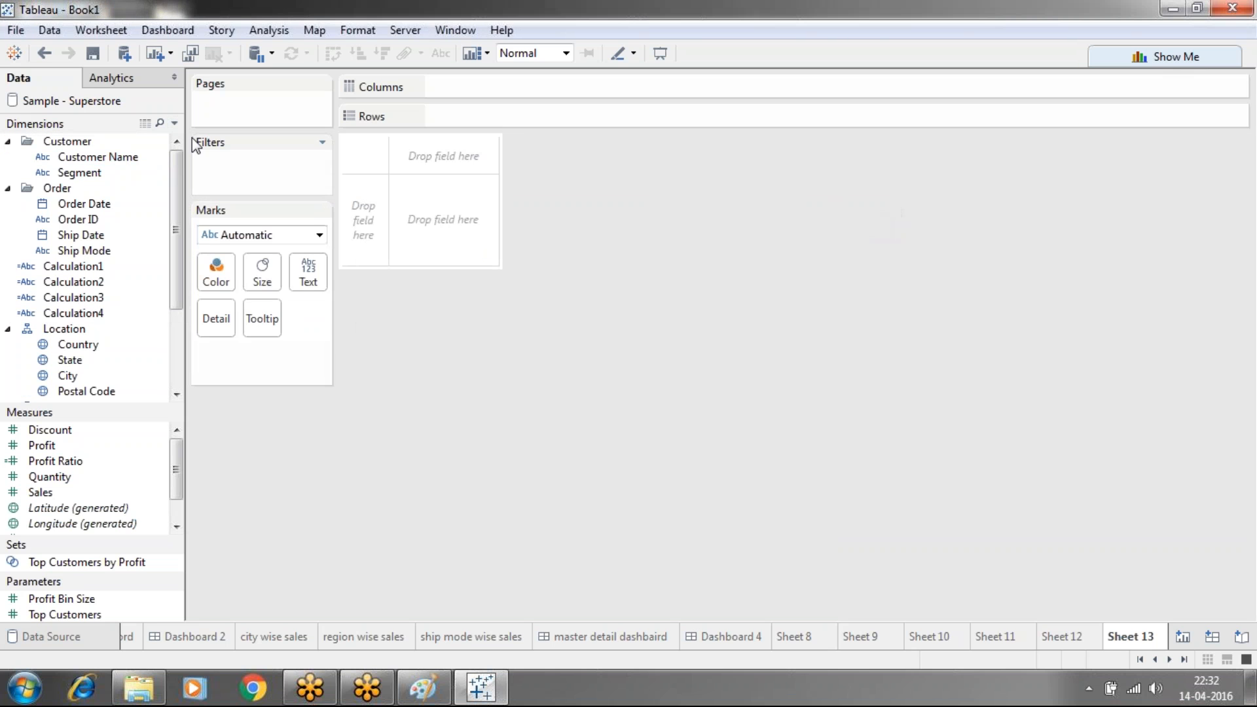
pyautogui.click(173, 124)
pyautogui.click(131, 143)
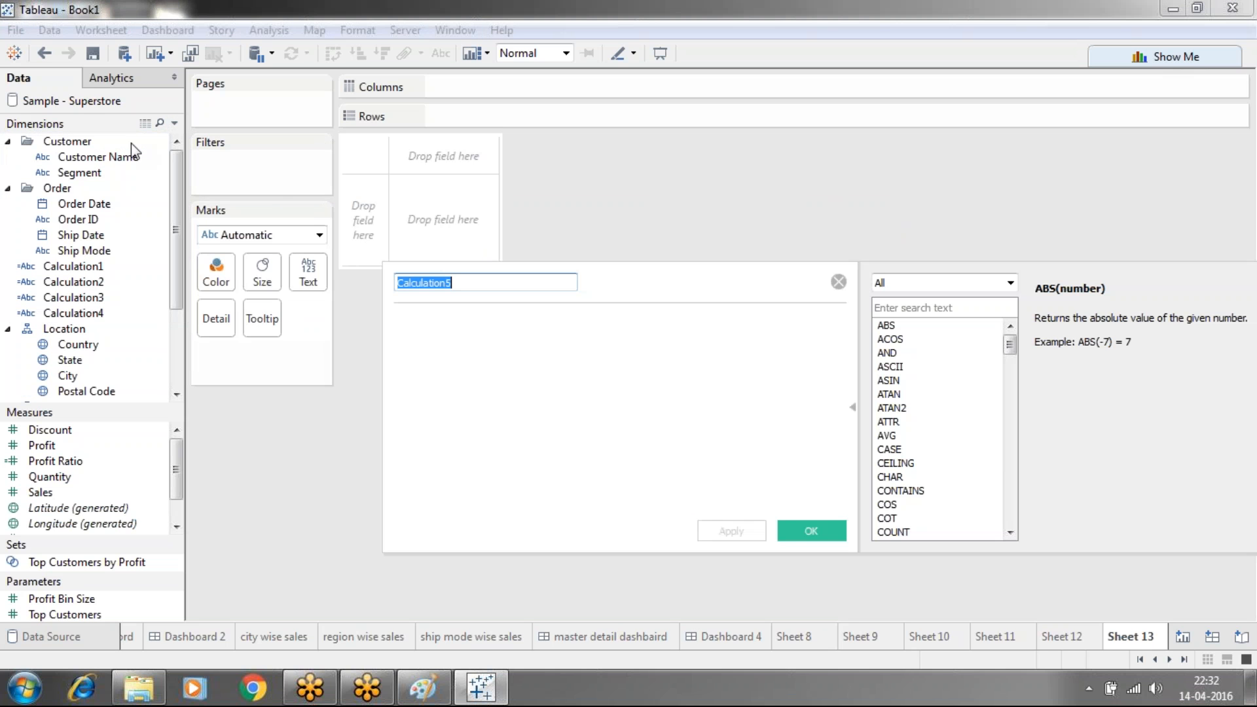
pyautogui.press('Tab')
pyautogui.write('"')
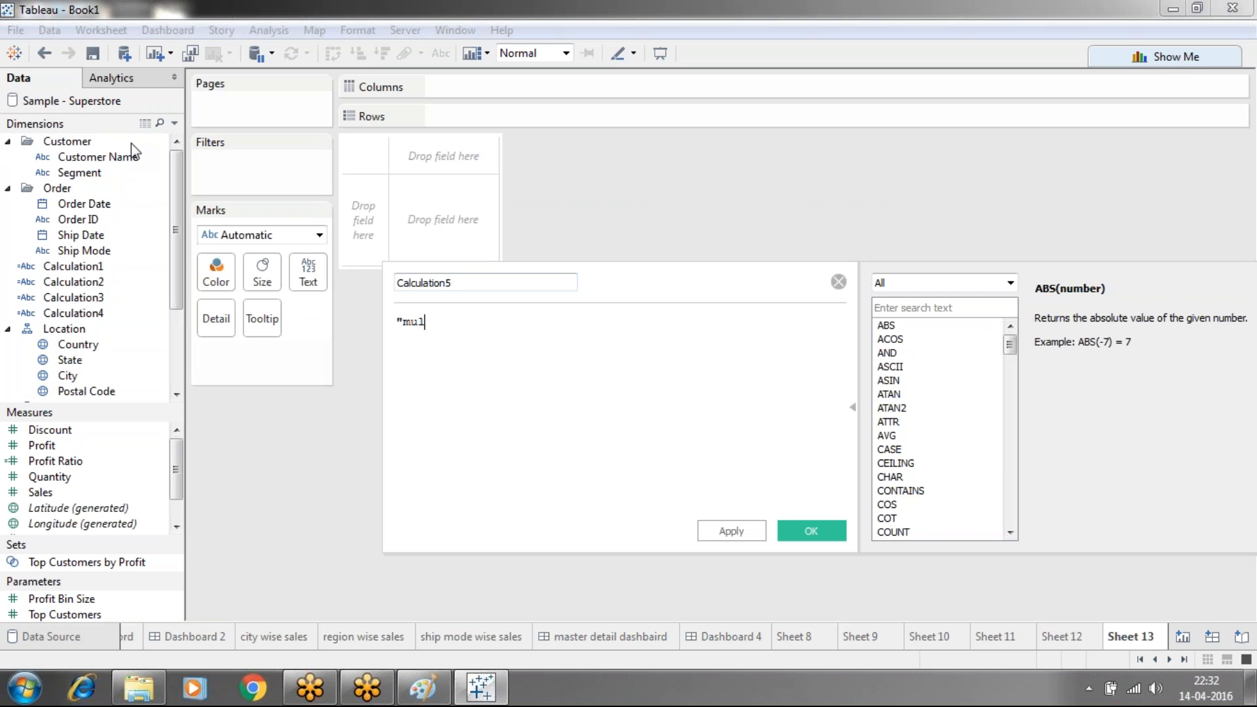
pyautogui.write('mulyimaster dashboard')
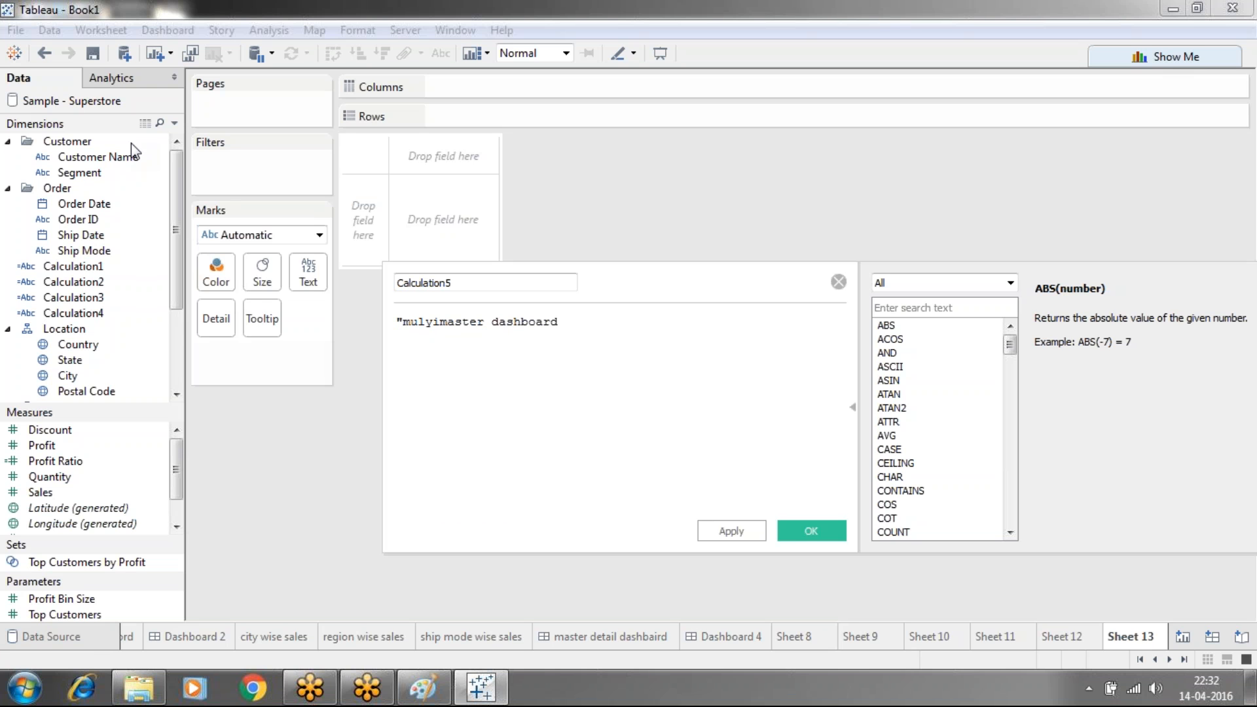
pyautogui.click(435, 327)
pyautogui.press('BackSpace')
pyautogui.write('t')
pyautogui.click(723, 534)
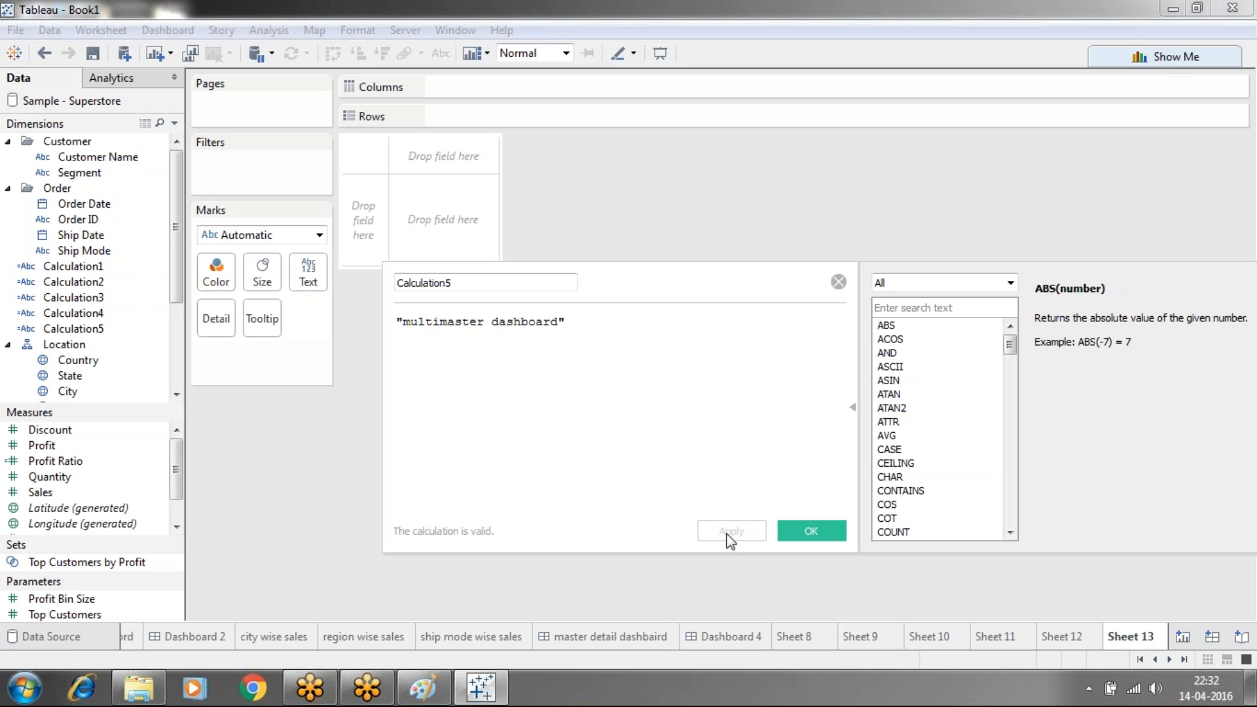
pyautogui.click(811, 531)
# Create Calculation6 with the text "hiding dashboard"
pyautogui.click(174, 124)
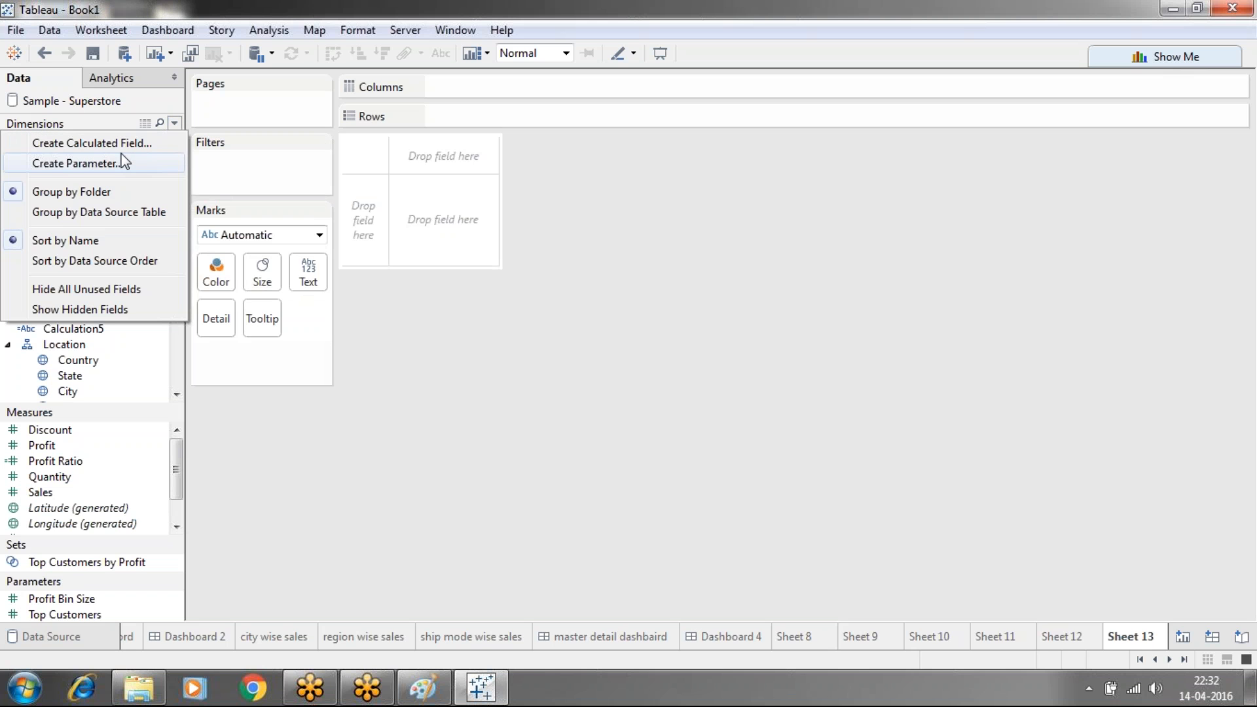
pyautogui.click(124, 162)
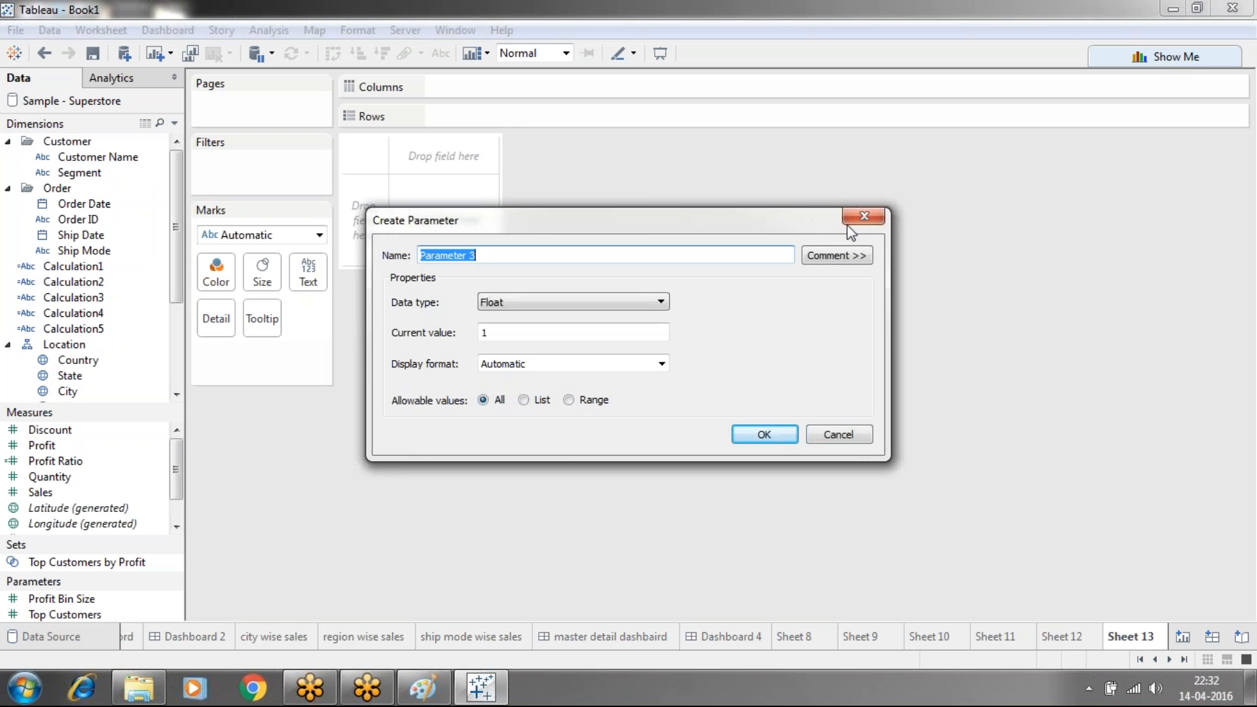
pyautogui.click(860, 217)
pyautogui.click(174, 125)
pyautogui.click(148, 143)
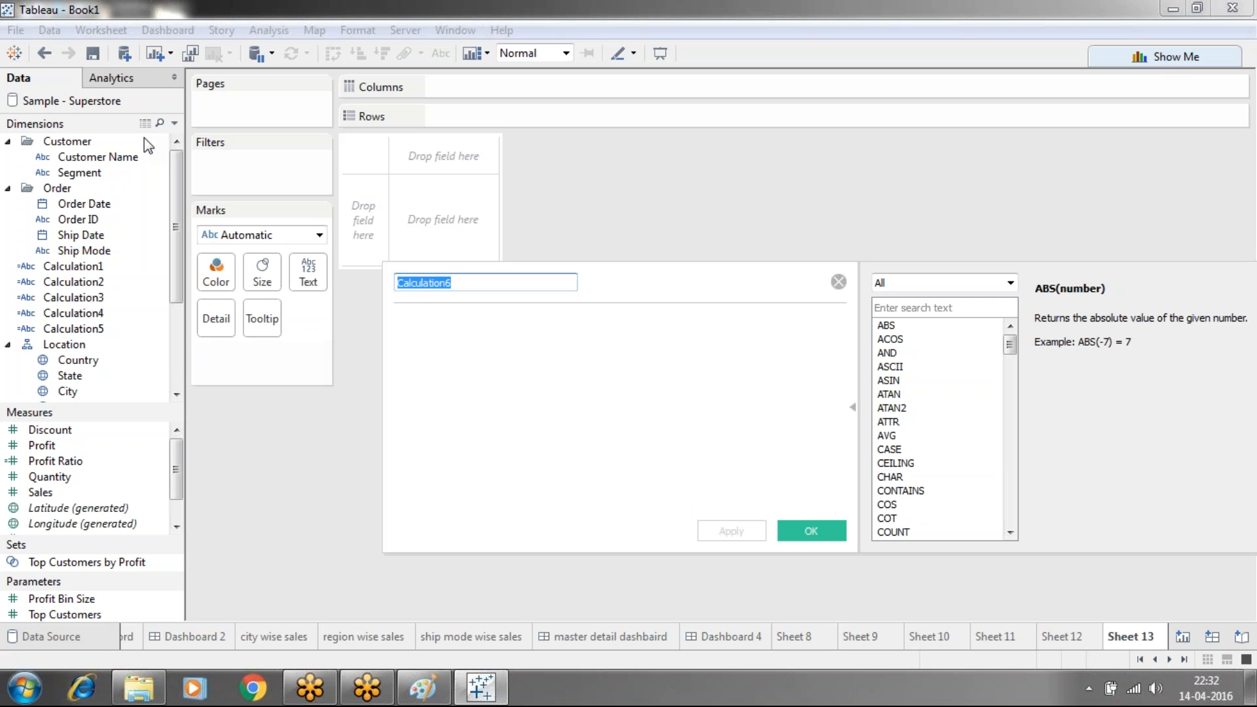
pyautogui.moveTo(383, 341); pyautogui.dragTo(437, 340)
pyautogui.click(464, 330)
pyautogui.write('"')
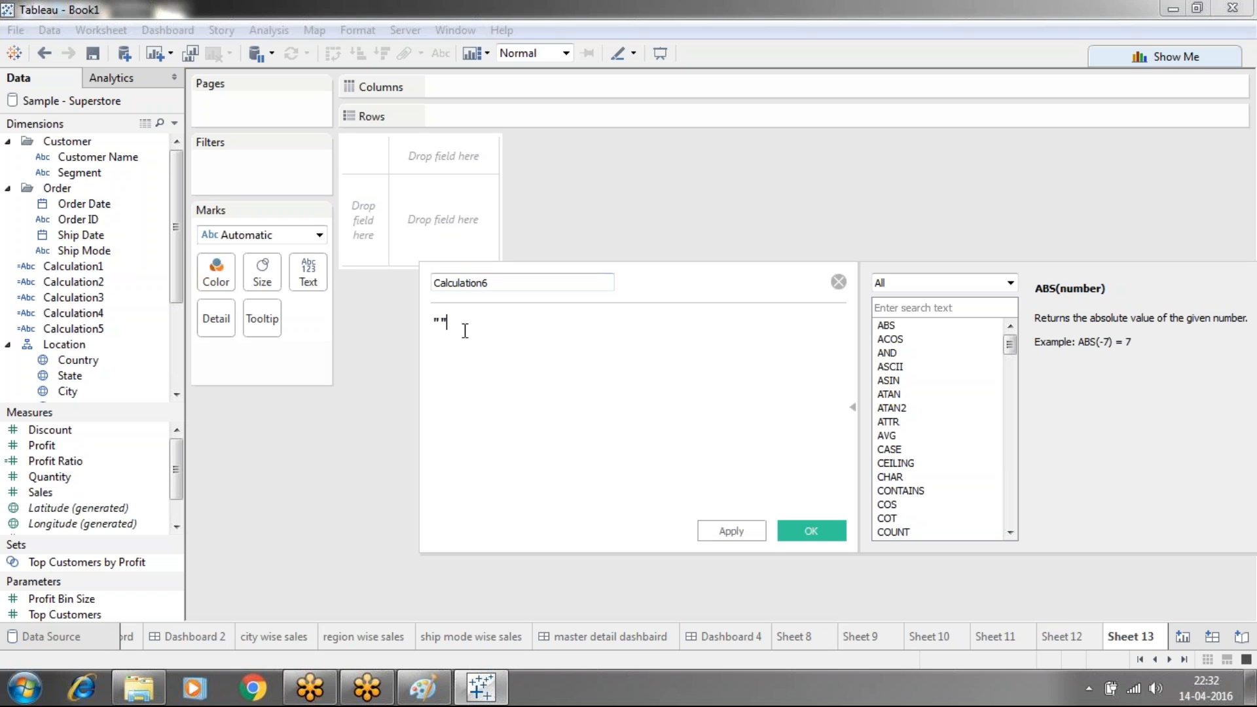
pyautogui.write('hiding dashboard')
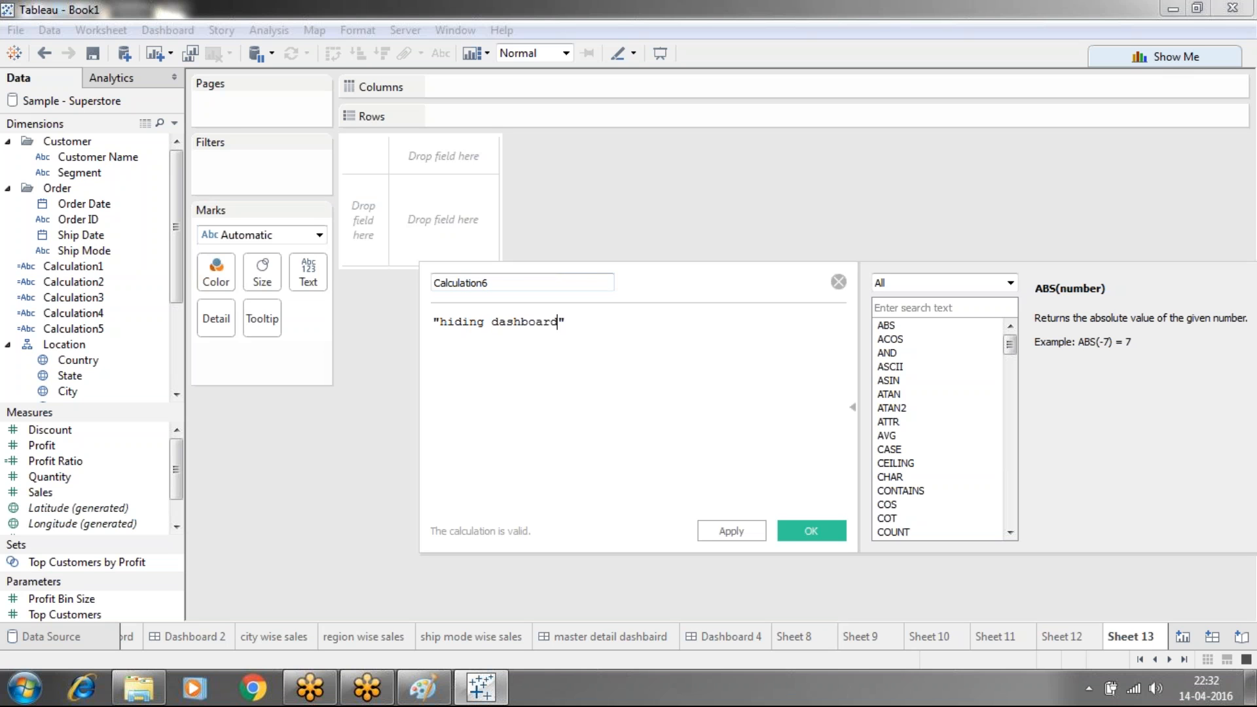
pyautogui.click(736, 530)
pyautogui.click(794, 531)
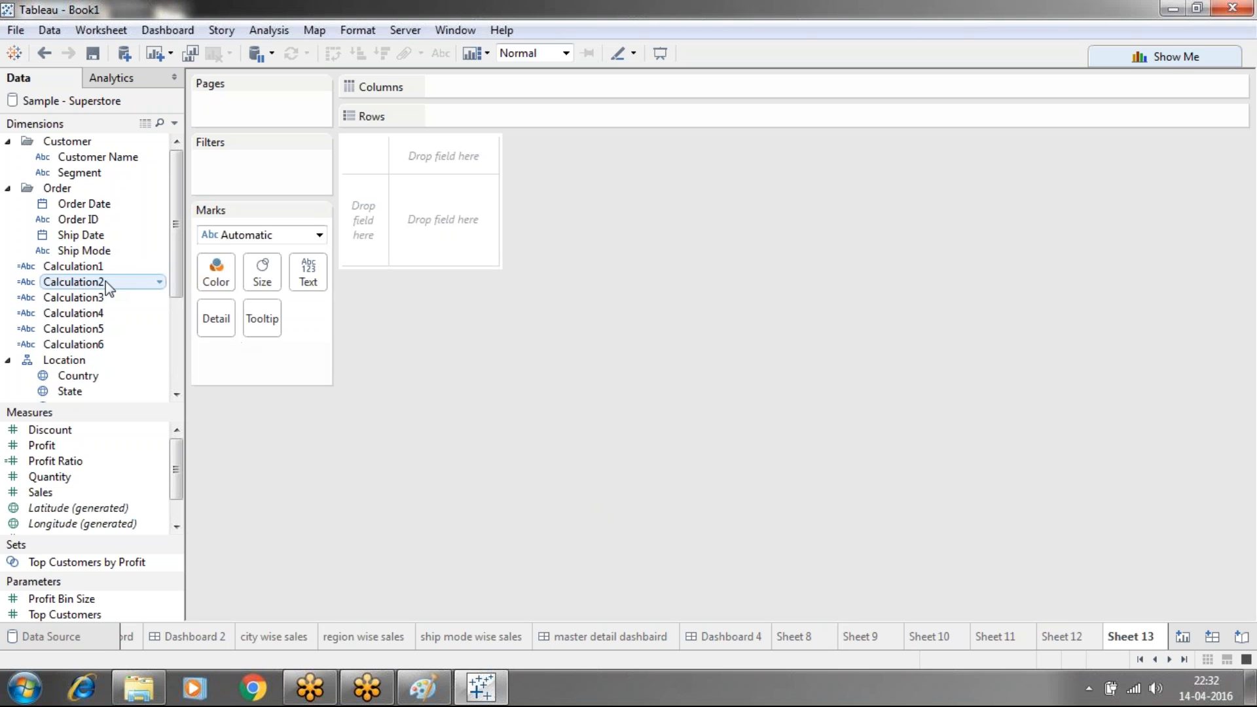
# Put Calculation3 on Rows and as the mark text, then blank out the mark label
pyautogui.moveTo(100, 297); pyautogui.dragTo(493, 115)
pyautogui.moveTo(140, 292); pyautogui.dragTo(307, 275)
pyautogui.click(316, 270)
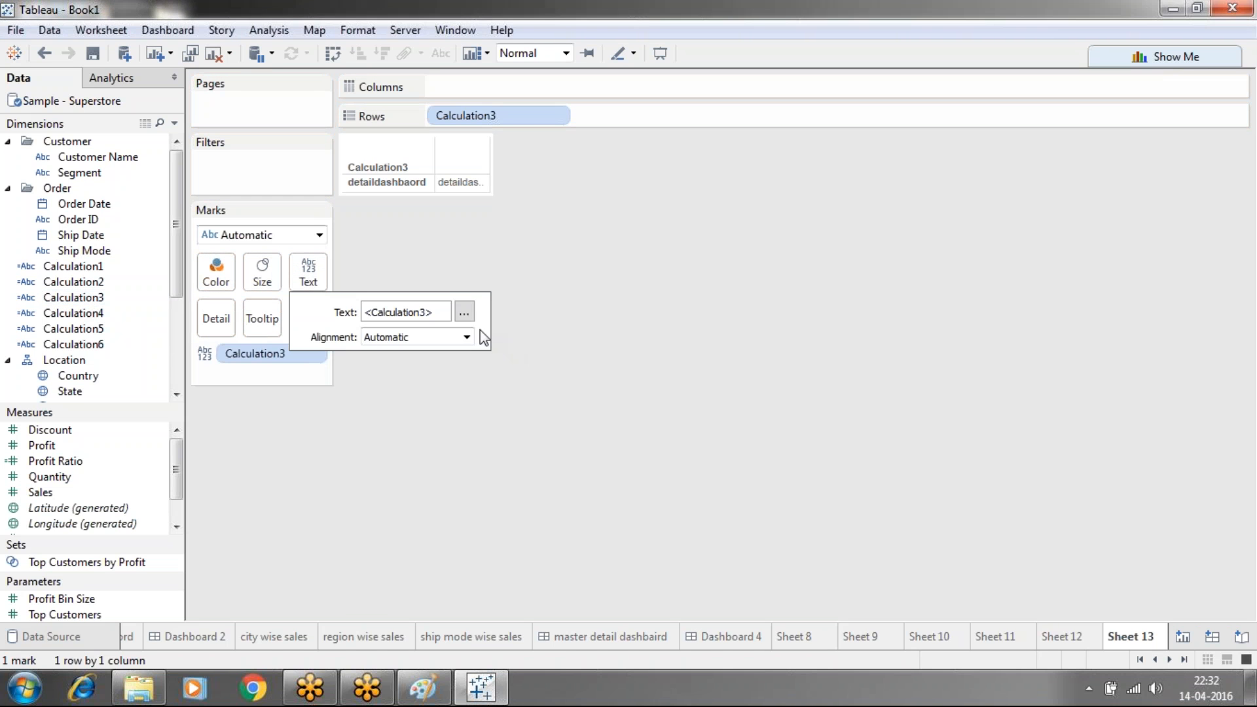
pyautogui.click(464, 312)
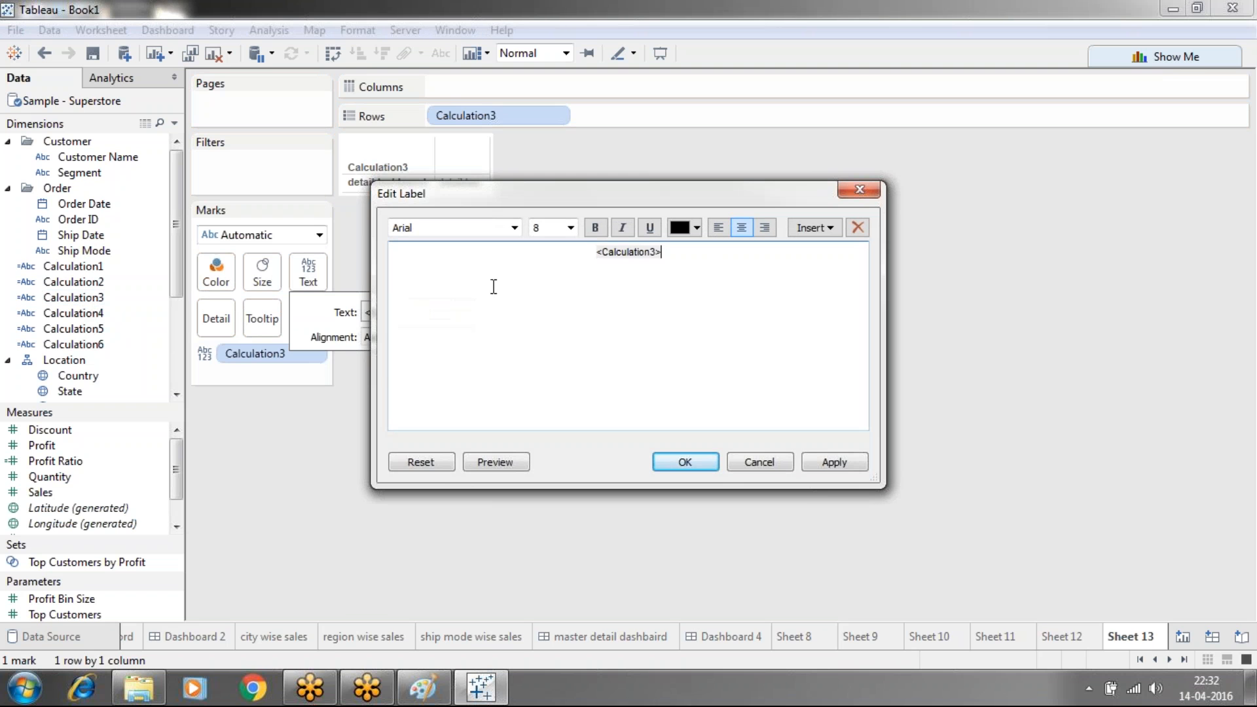
pyautogui.hotkey('ctrl', 'a')
pyautogui.press('BackSpace')
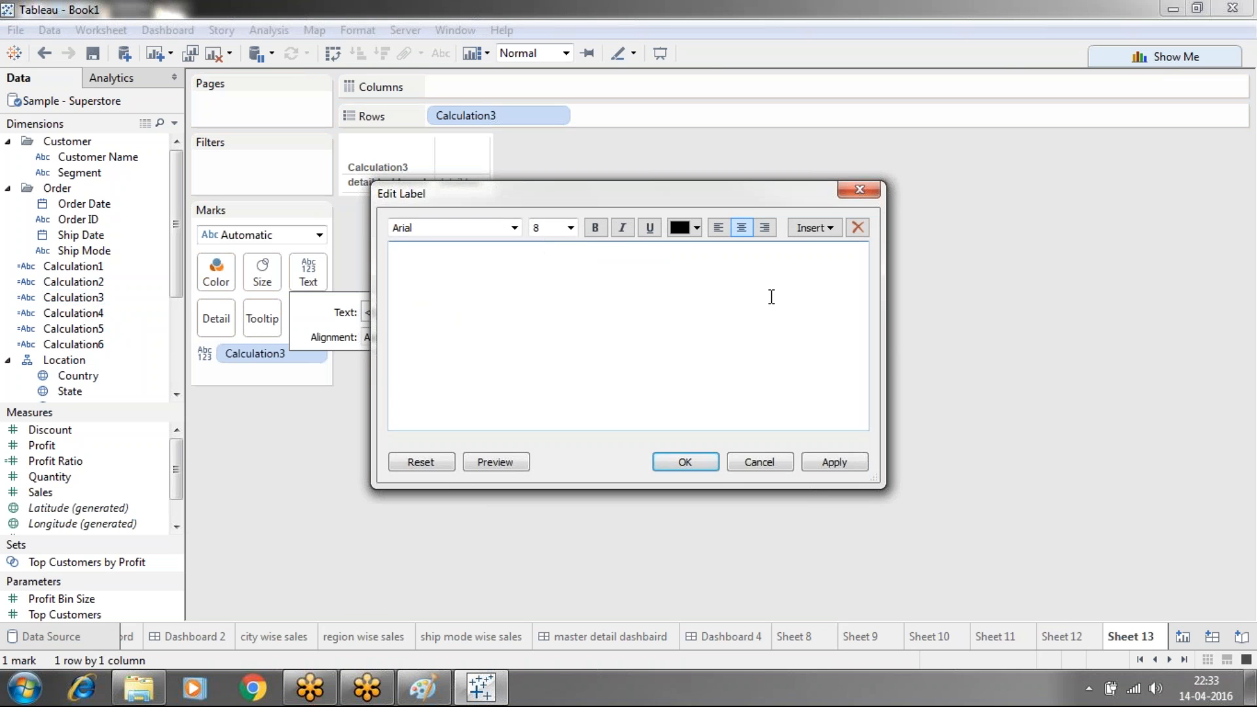
pyautogui.click(857, 464)
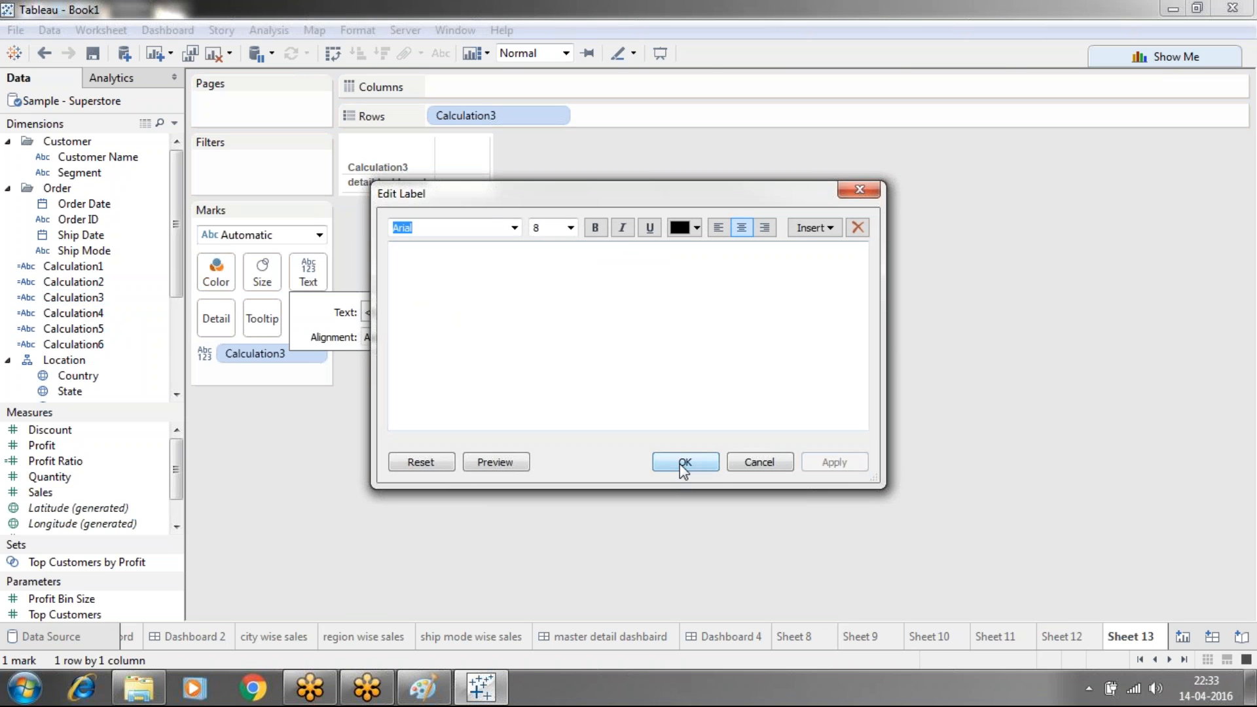
pyautogui.click(681, 469)
# Hide the Calculation3 field label for rows, leaving only the detaildashbaord header
pyautogui.click(394, 169)
pyautogui.rightClick(395, 169)
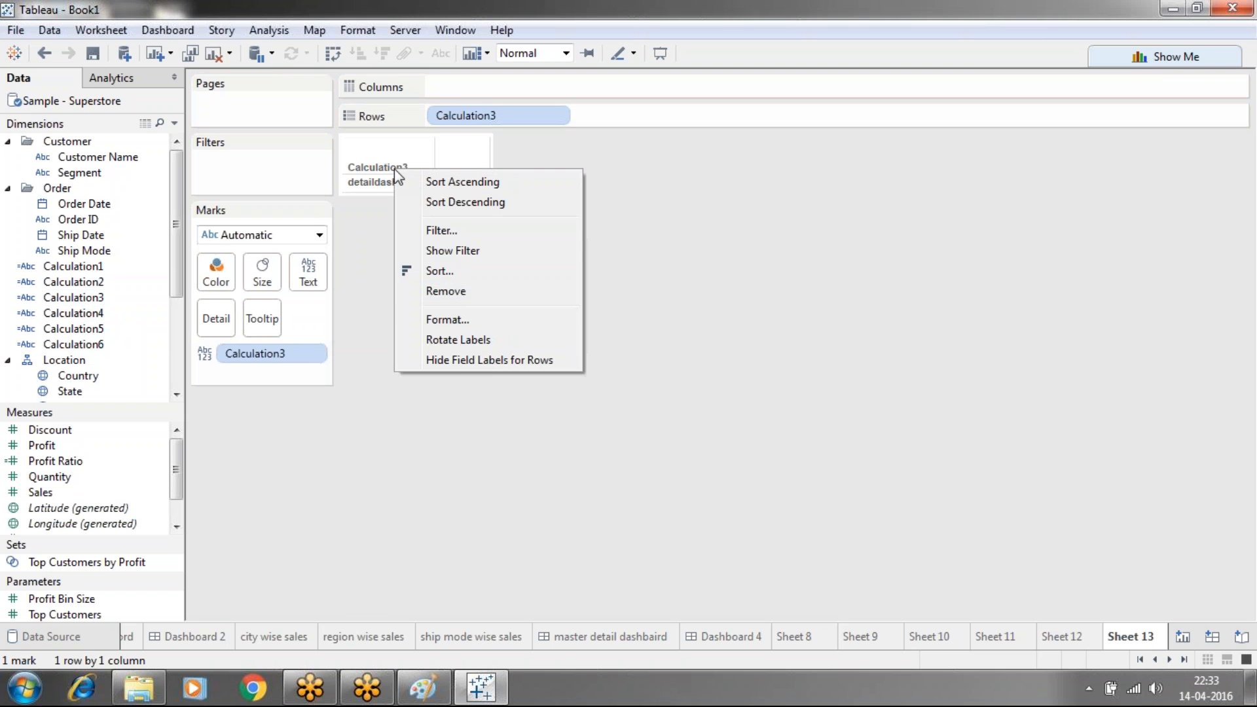
pyautogui.click(461, 359)
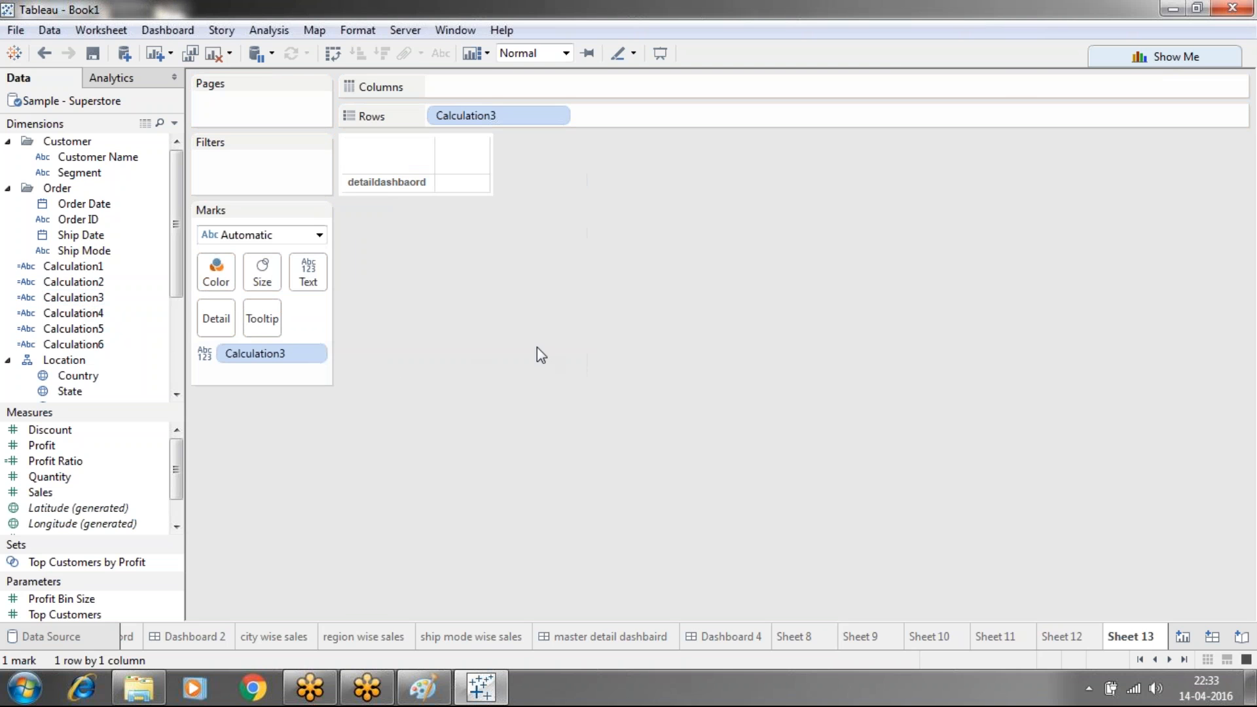
pyautogui.click(1182, 635)
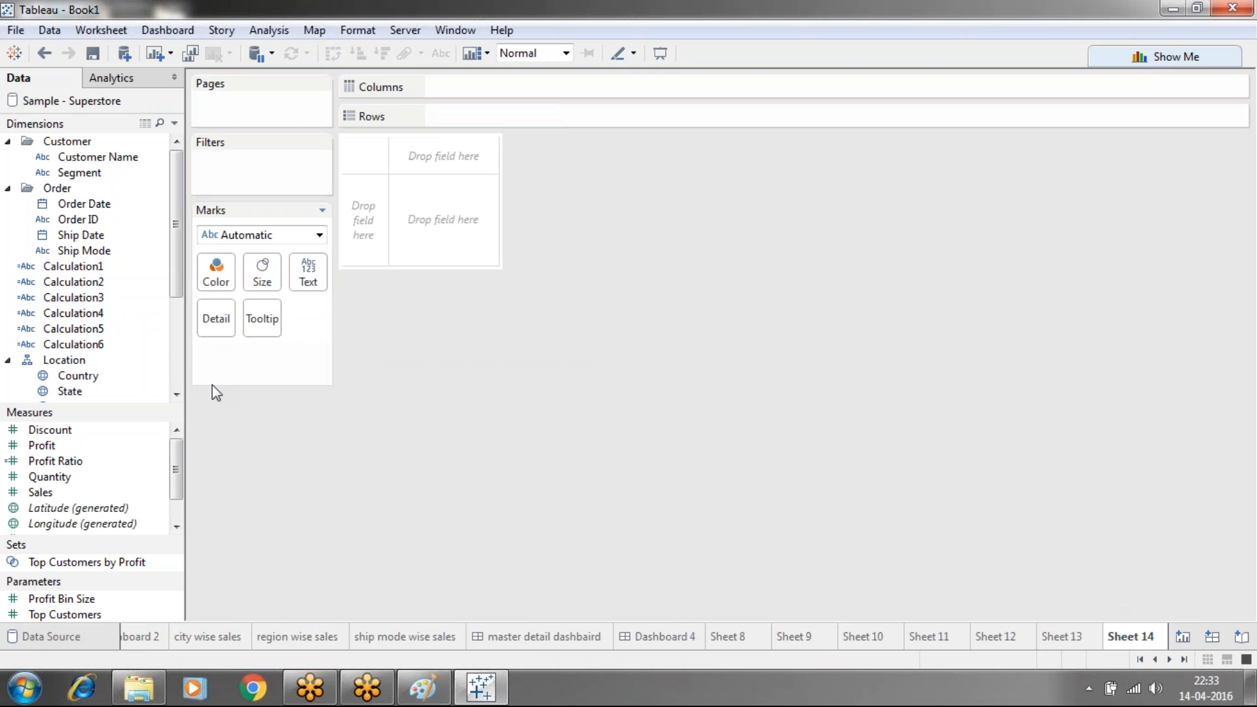
# Make Sheet 14 show Calculation4 as a 'master detail dashboard' row with blank label and no field label
pyautogui.moveTo(84, 314); pyautogui.dragTo(494, 112)
pyautogui.moveTo(84, 317); pyautogui.dragTo(307, 271)
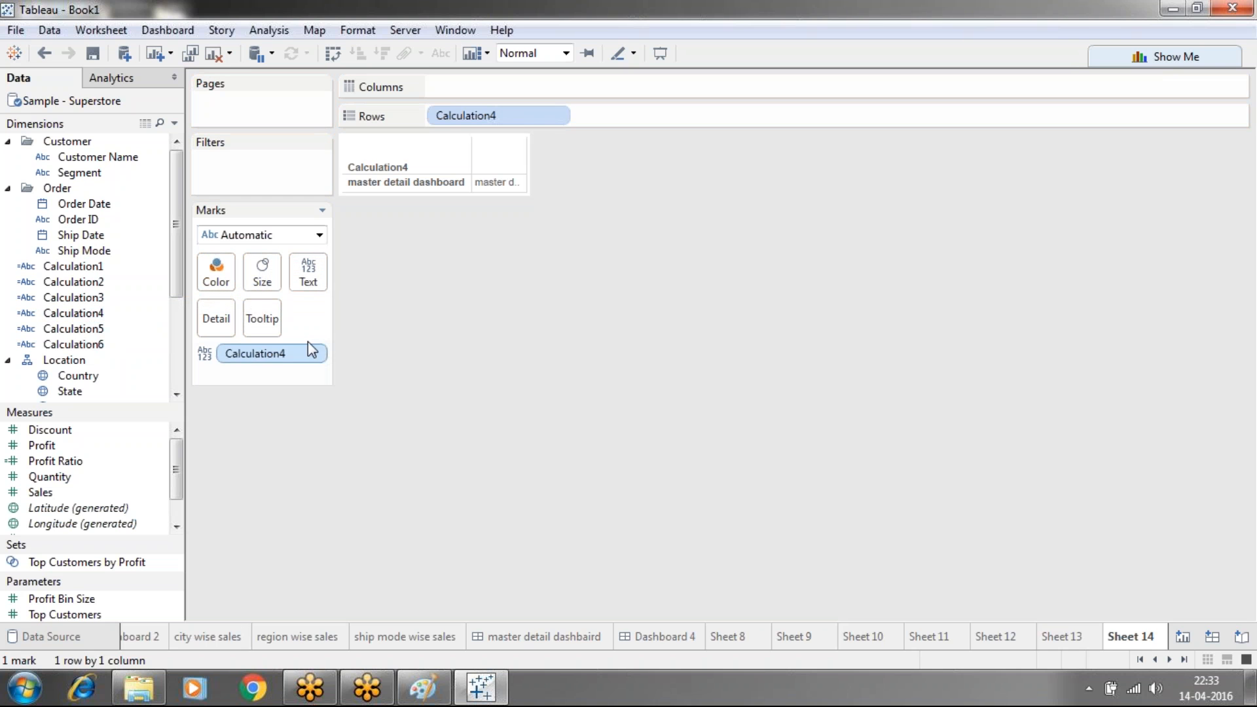
pyautogui.click(307, 288)
pyautogui.click(464, 314)
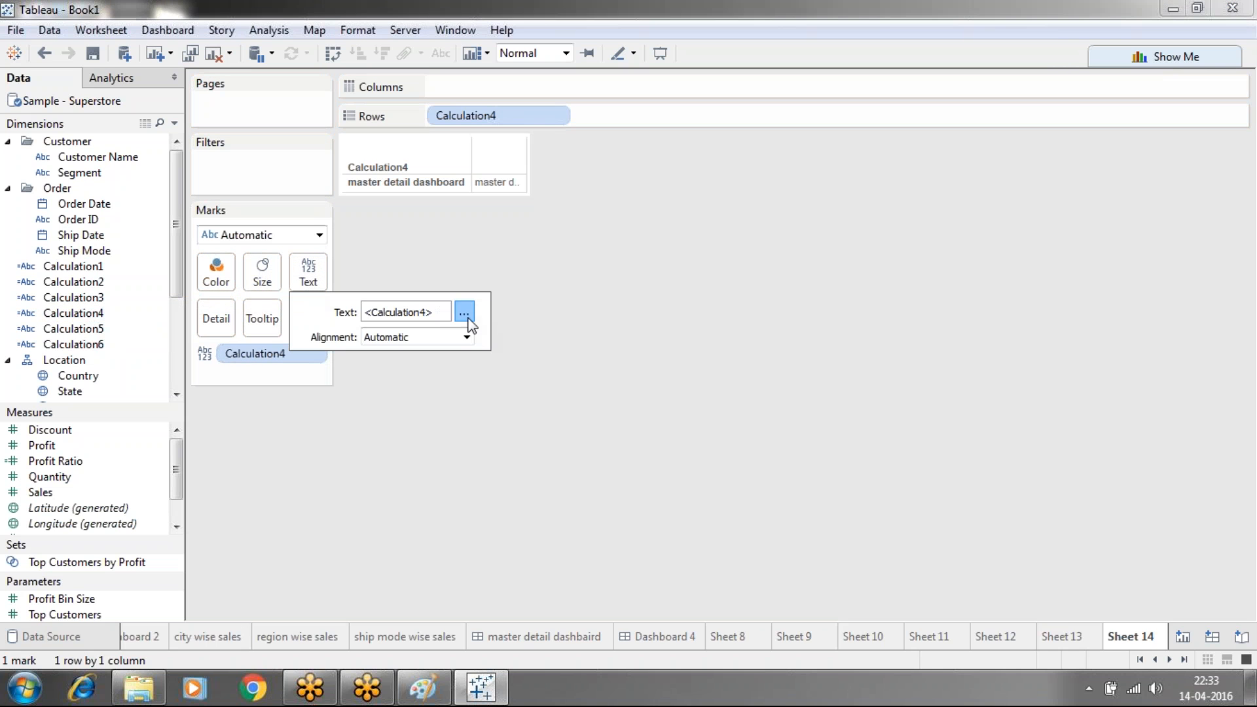
pyautogui.moveTo(687, 253); pyautogui.dragTo(567, 255)
pyautogui.press('BackSpace')
pyautogui.click(838, 467)
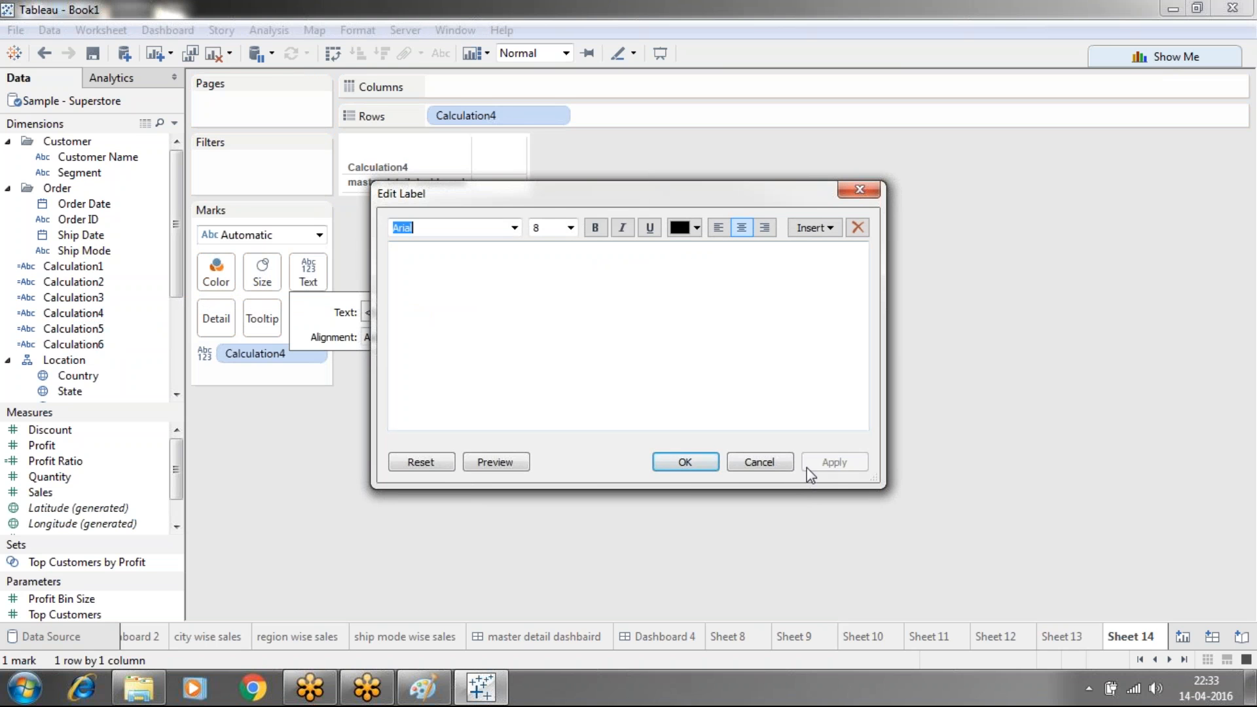
pyautogui.click(684, 462)
pyautogui.click(387, 171)
pyautogui.rightClick(387, 172)
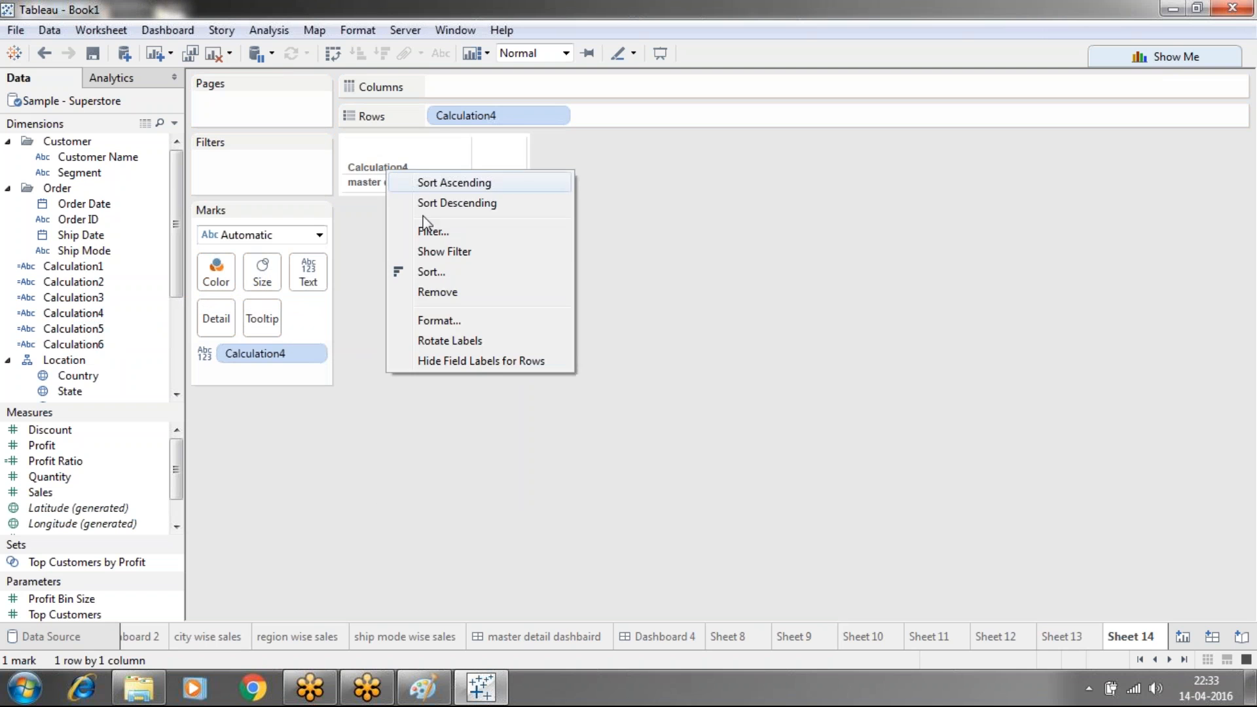
pyautogui.click(463, 364)
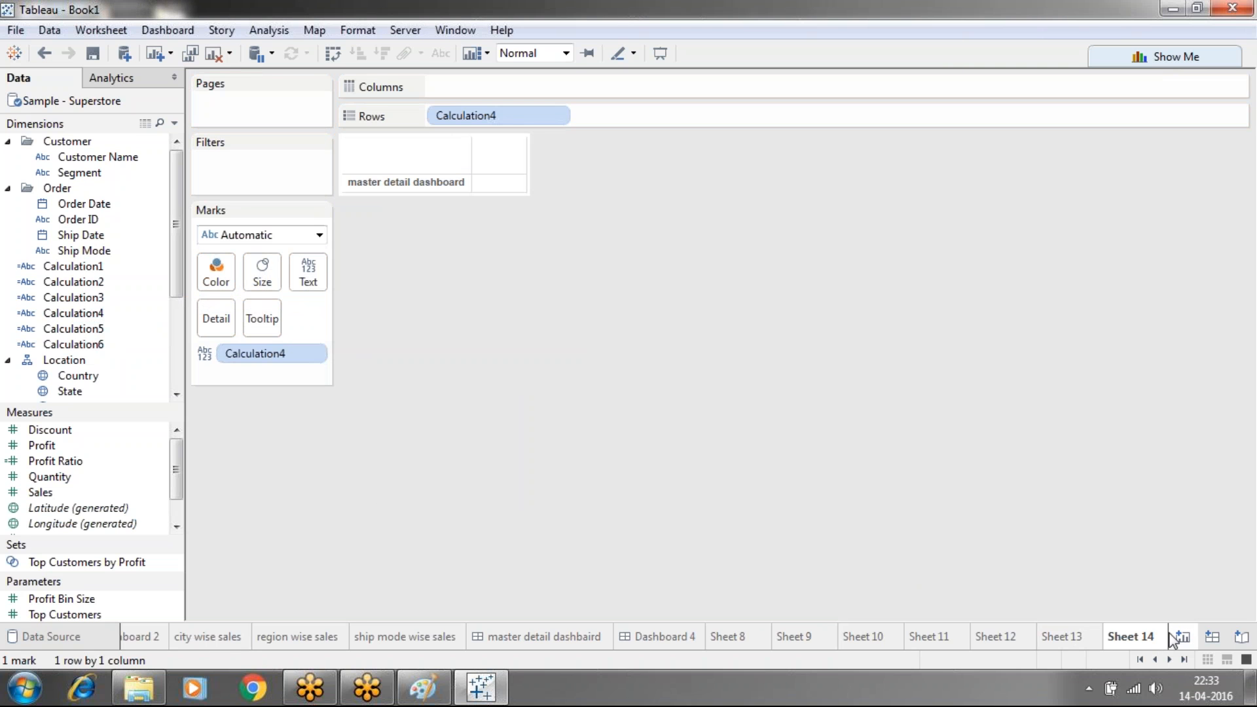
# On new Sheet 15, show Calculation5 as a 'multimaster dashboard' row with blank label and no field label
pyautogui.hotkey('ctrl', 'm')
pyautogui.moveTo(107, 328); pyautogui.dragTo(536, 116)
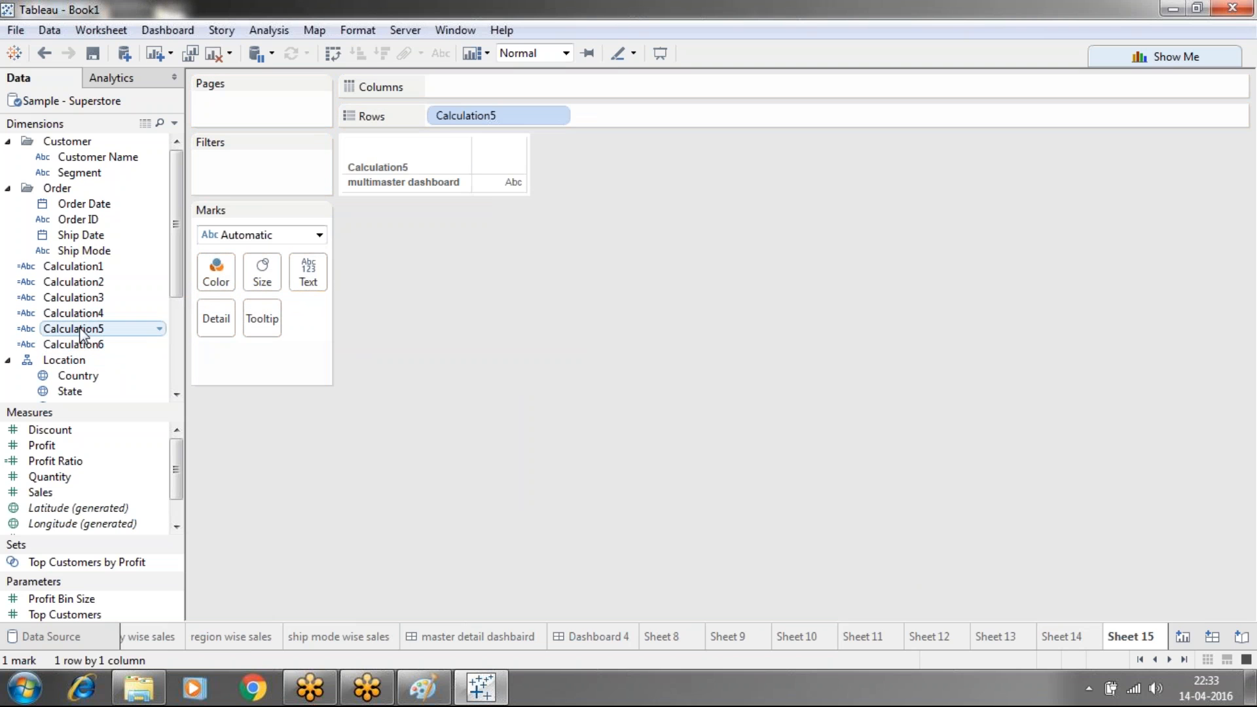
pyautogui.moveTo(78, 330); pyautogui.dragTo(309, 270)
pyautogui.click(308, 271)
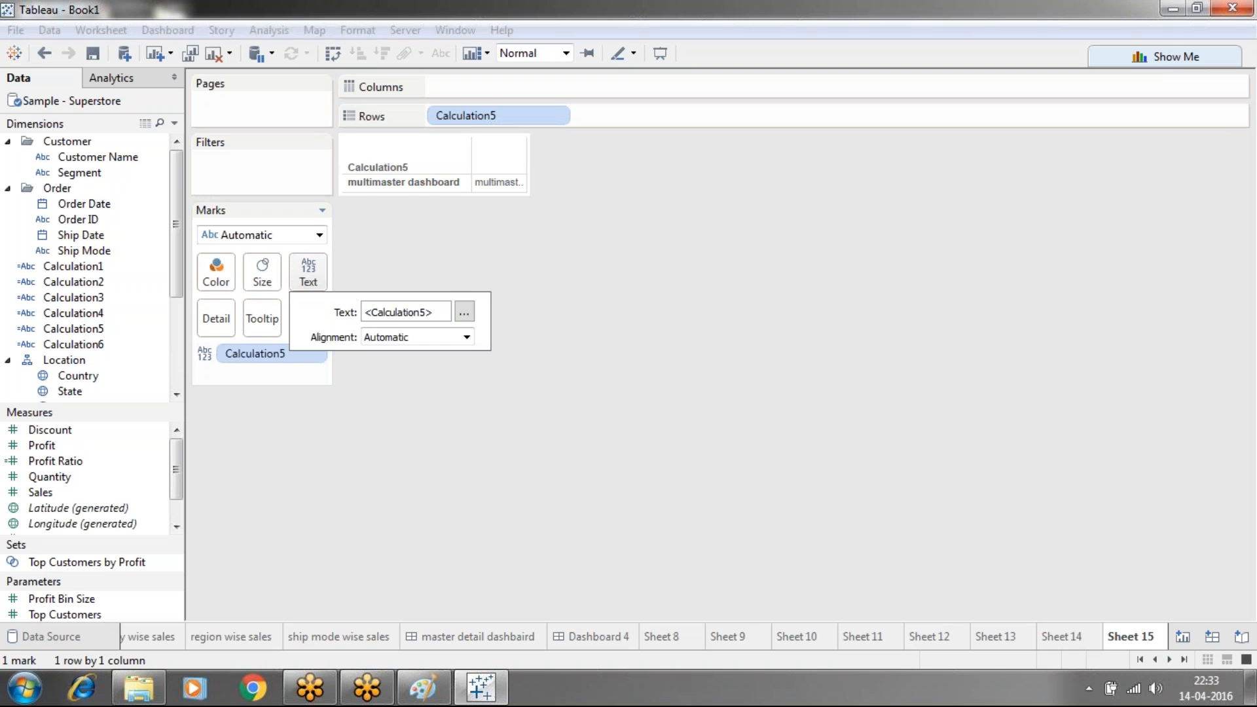
pyautogui.click(464, 312)
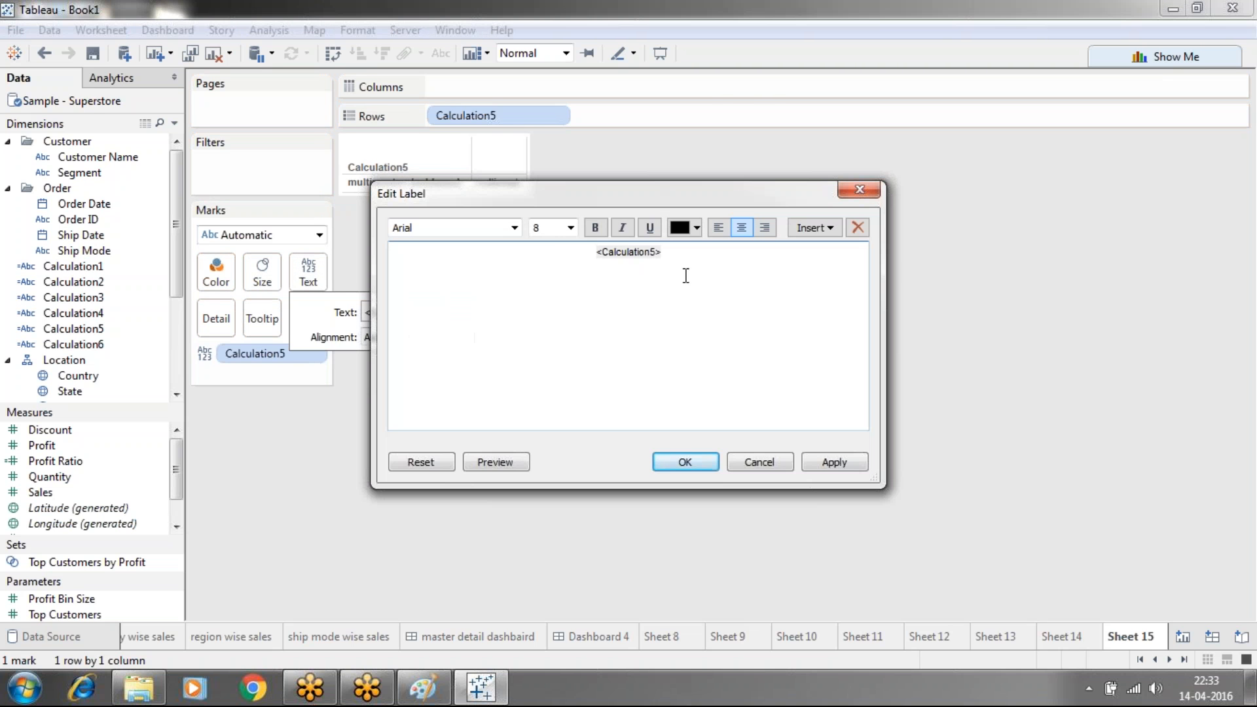
pyautogui.hotkey('ctrl', 'a')
pyautogui.press('BackSpace')
pyautogui.click(843, 462)
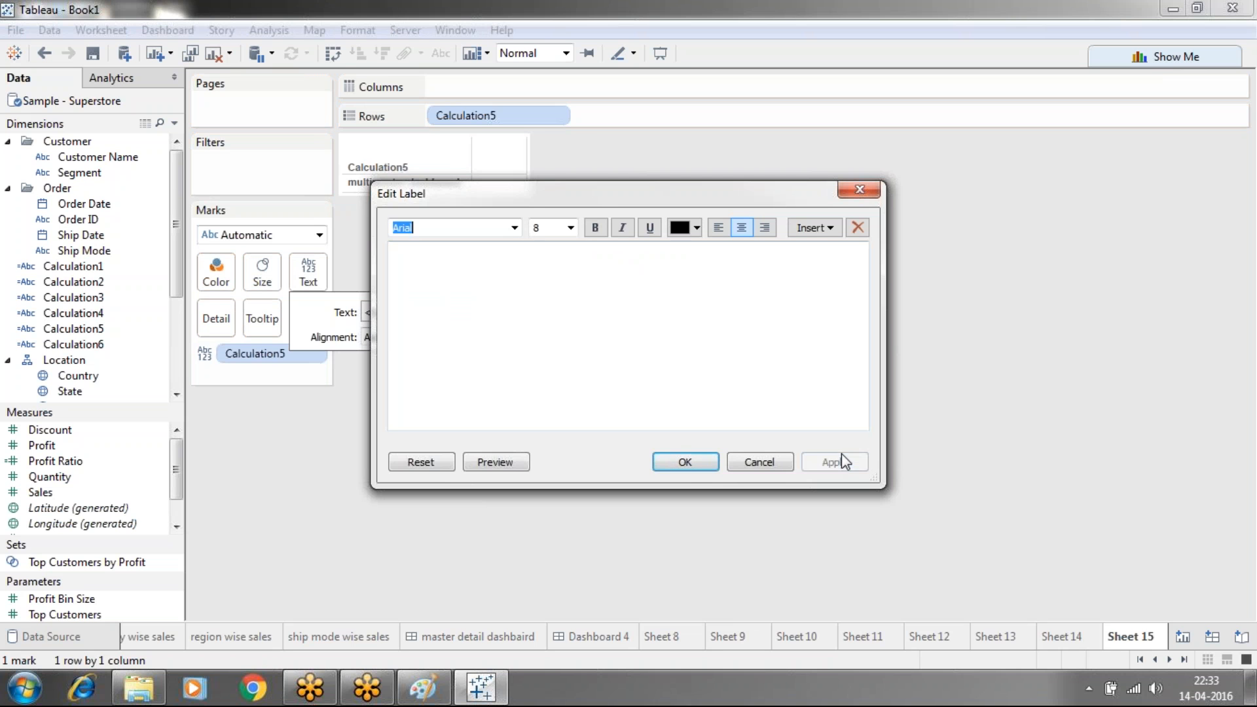
pyautogui.click(676, 462)
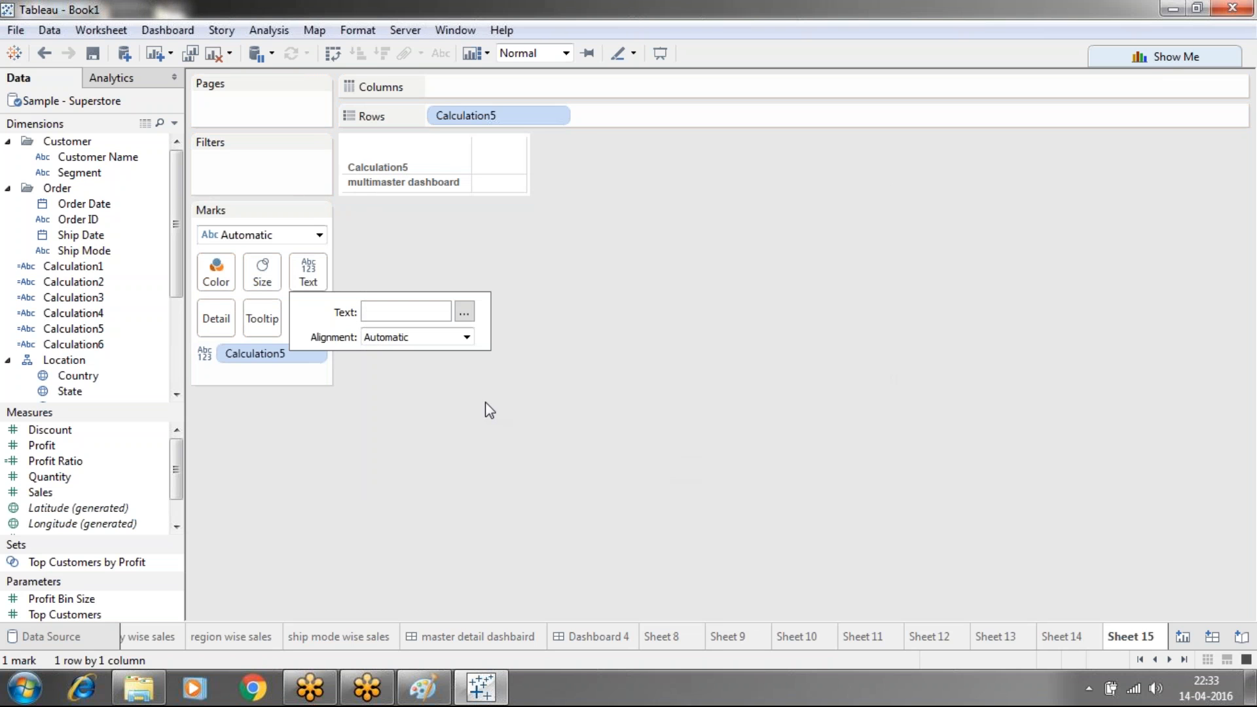
pyautogui.rightClick(364, 169)
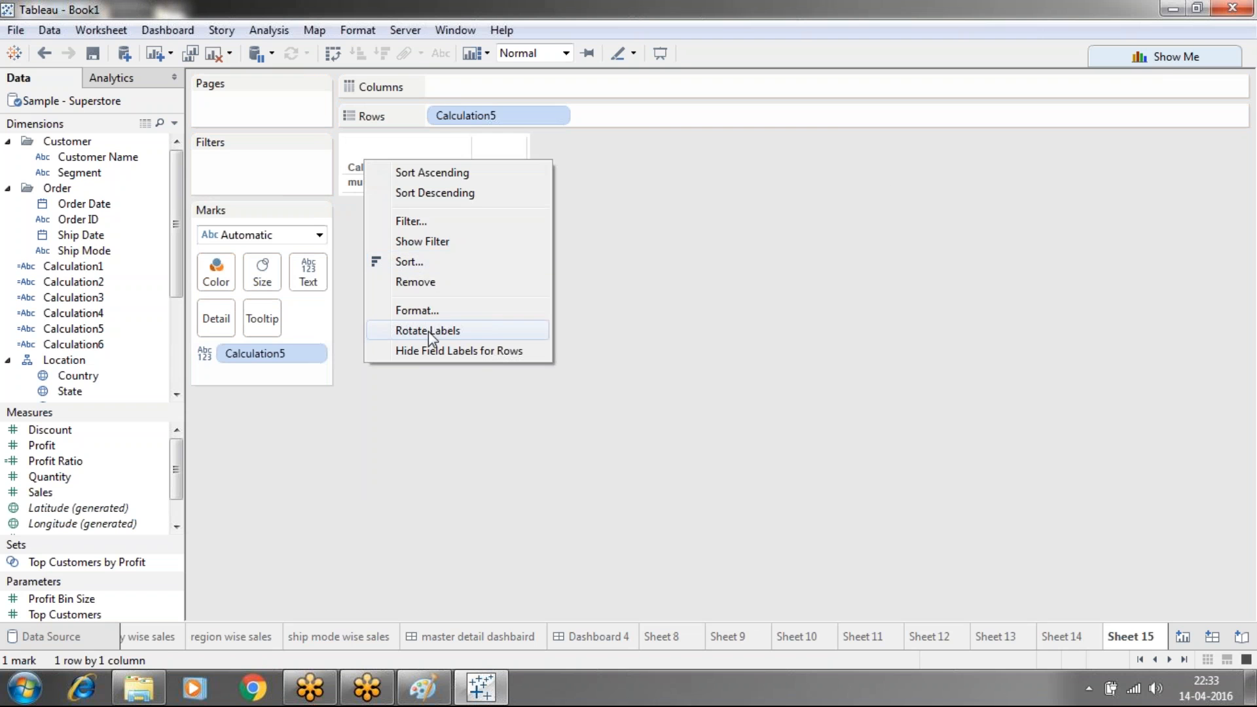
pyautogui.click(430, 349)
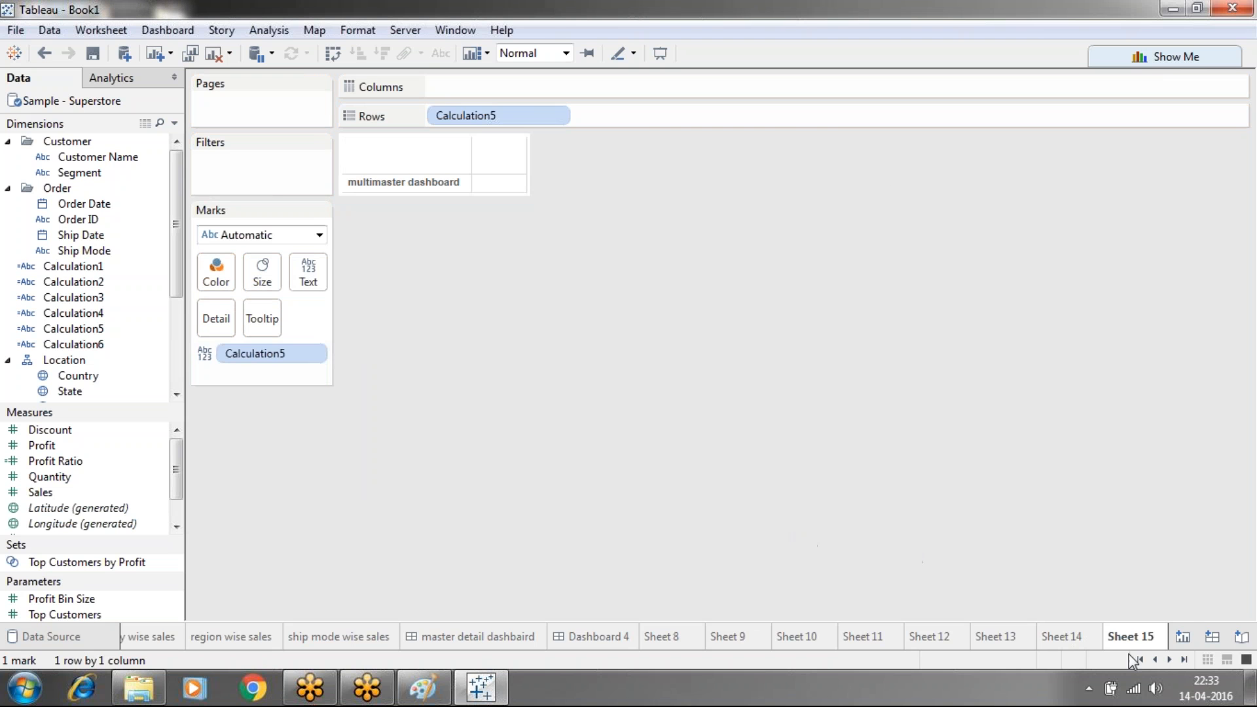
# On new Sheet 16, put Calculation6 on Rows and as mark text with an empty label
pyautogui.click(1183, 636)
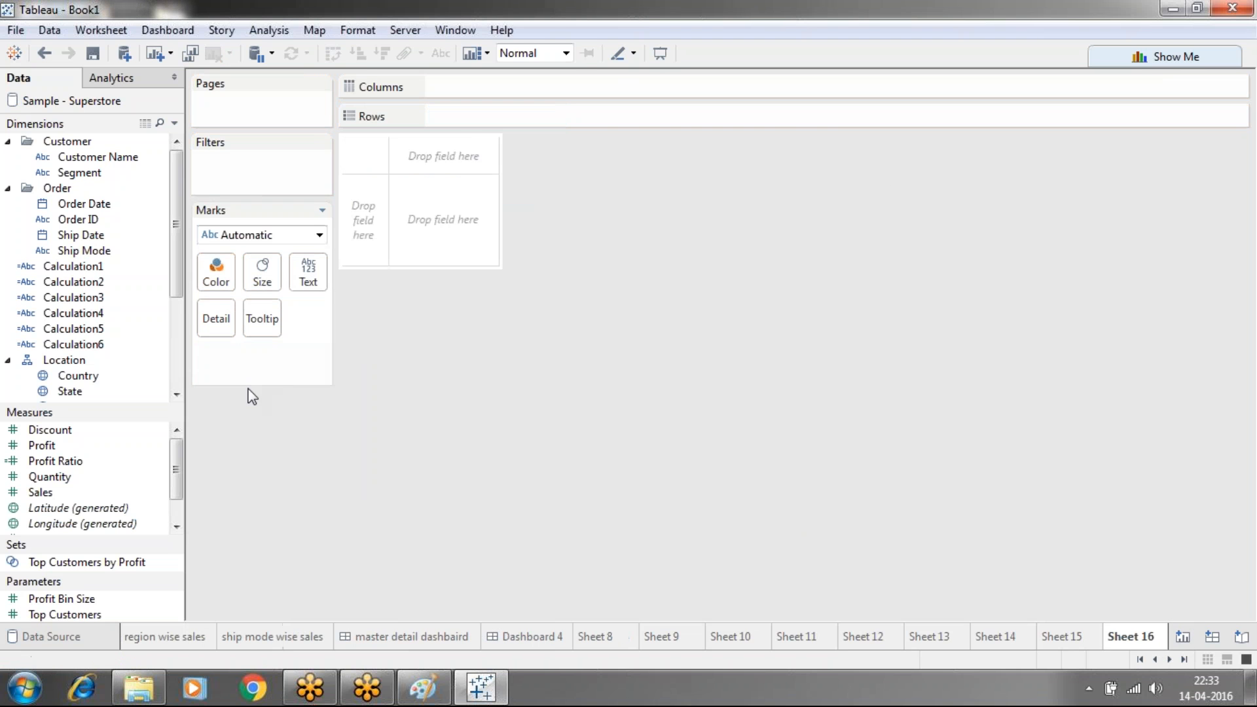
pyautogui.moveTo(84, 344); pyautogui.dragTo(475, 116)
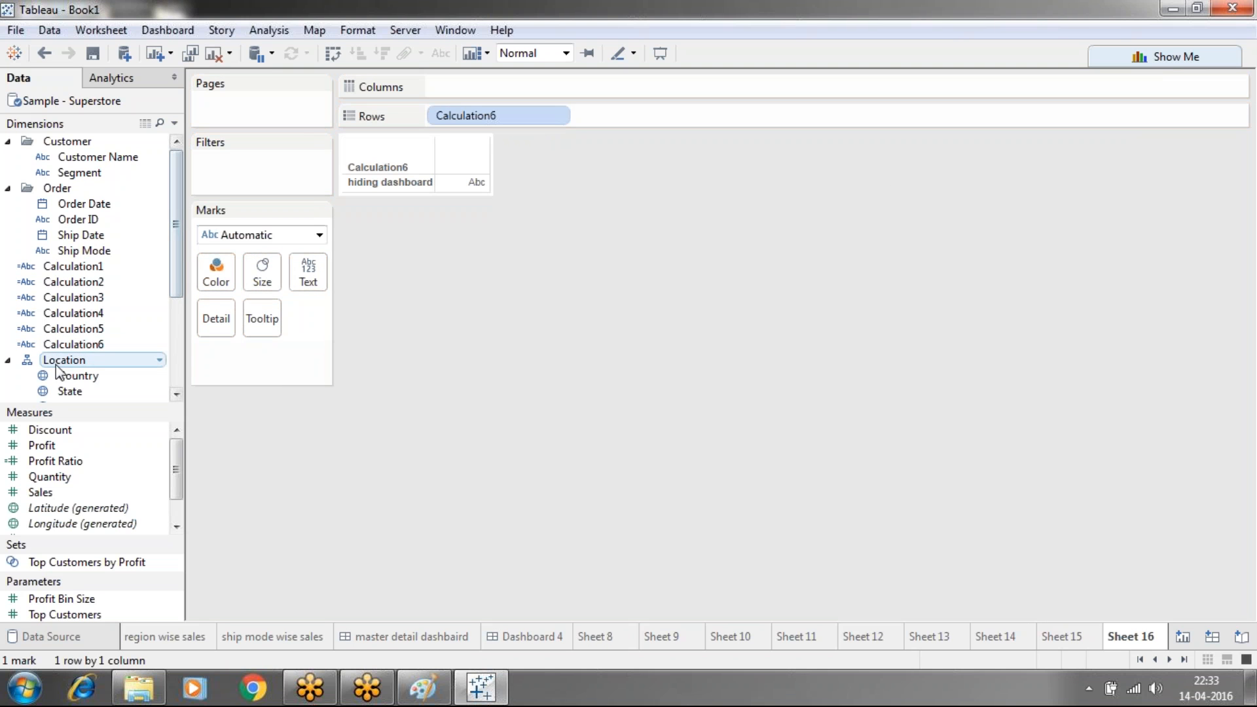
pyautogui.moveTo(78, 344); pyautogui.dragTo(294, 278)
pyautogui.click(305, 272)
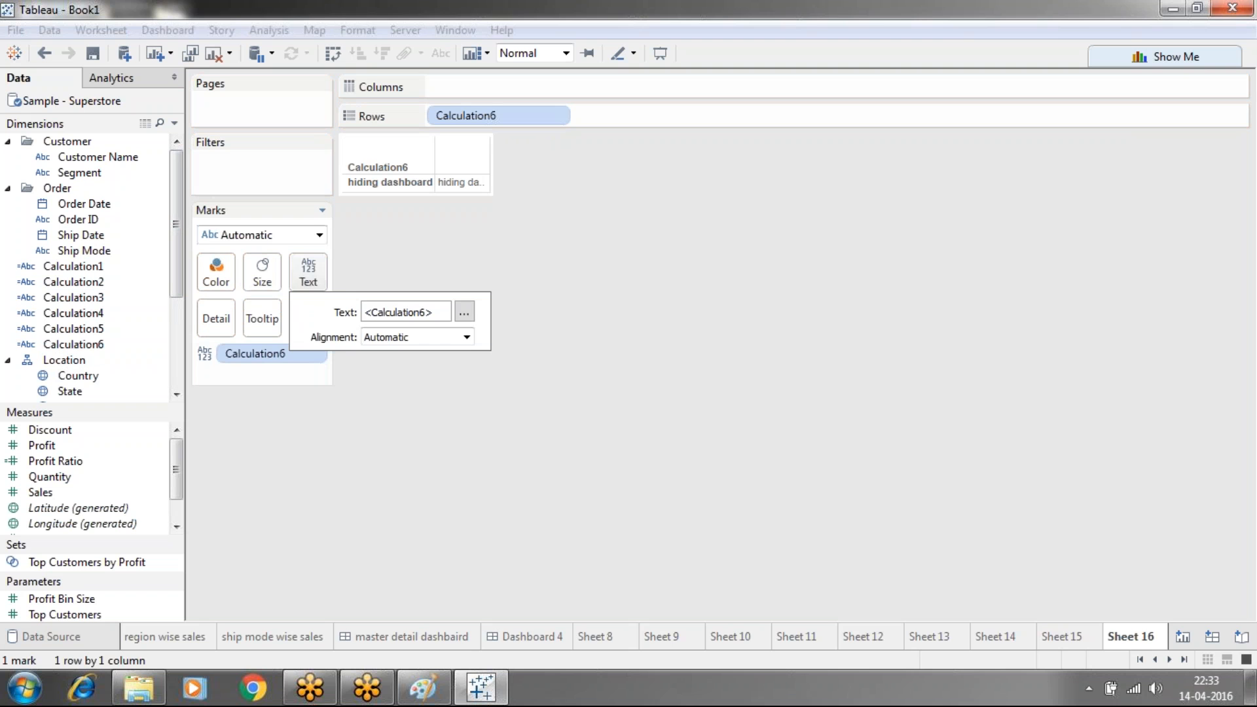
pyautogui.click(464, 312)
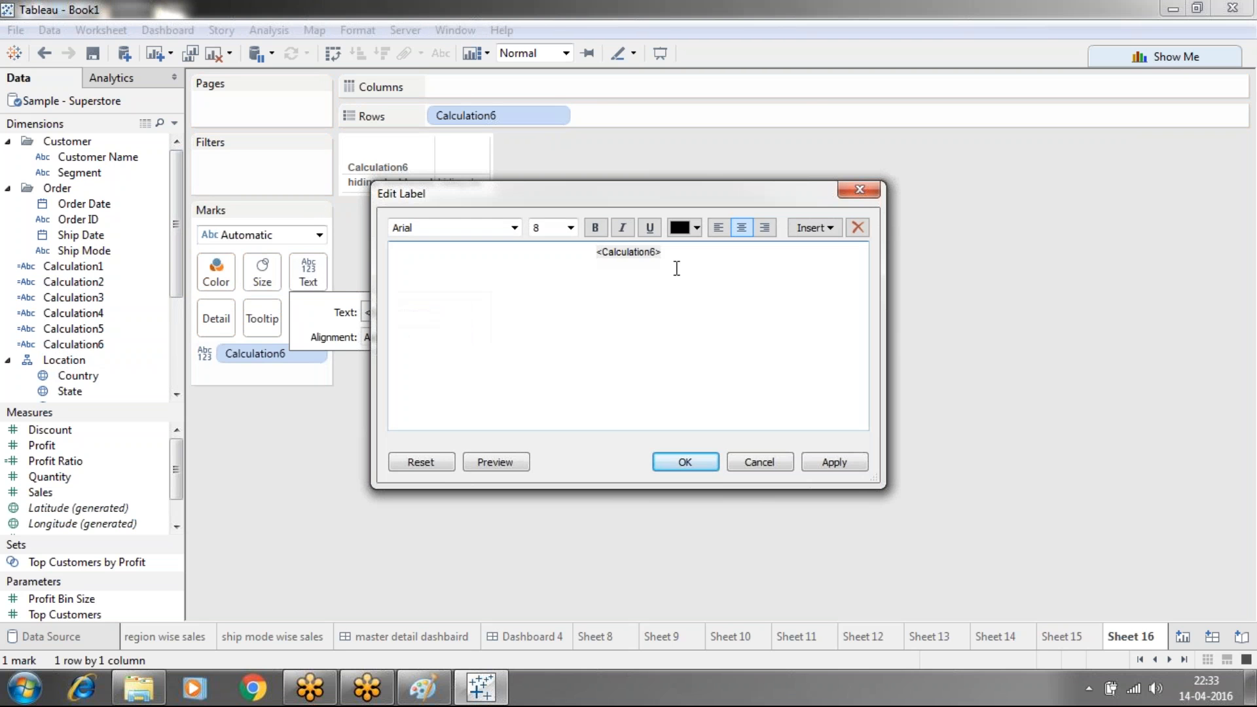
pyautogui.moveTo(672, 261); pyautogui.dragTo(558, 256)
pyautogui.click(547, 261)
pyautogui.press('BackSpace')
pyautogui.press('BackSpace')
pyautogui.press('BackSpace')
pyautogui.press('BackSpace')
pyautogui.press('BackSpace')
pyautogui.press('BackSpace')
pyautogui.press('BackSpace')
pyautogui.press('BackSpace')
pyautogui.press('BackSpace')
pyautogui.press('BackSpace')
pyautogui.press('BackSpace')
pyautogui.press('BackSpace')
pyautogui.press('BackSpace')
pyautogui.press('BackSpace')
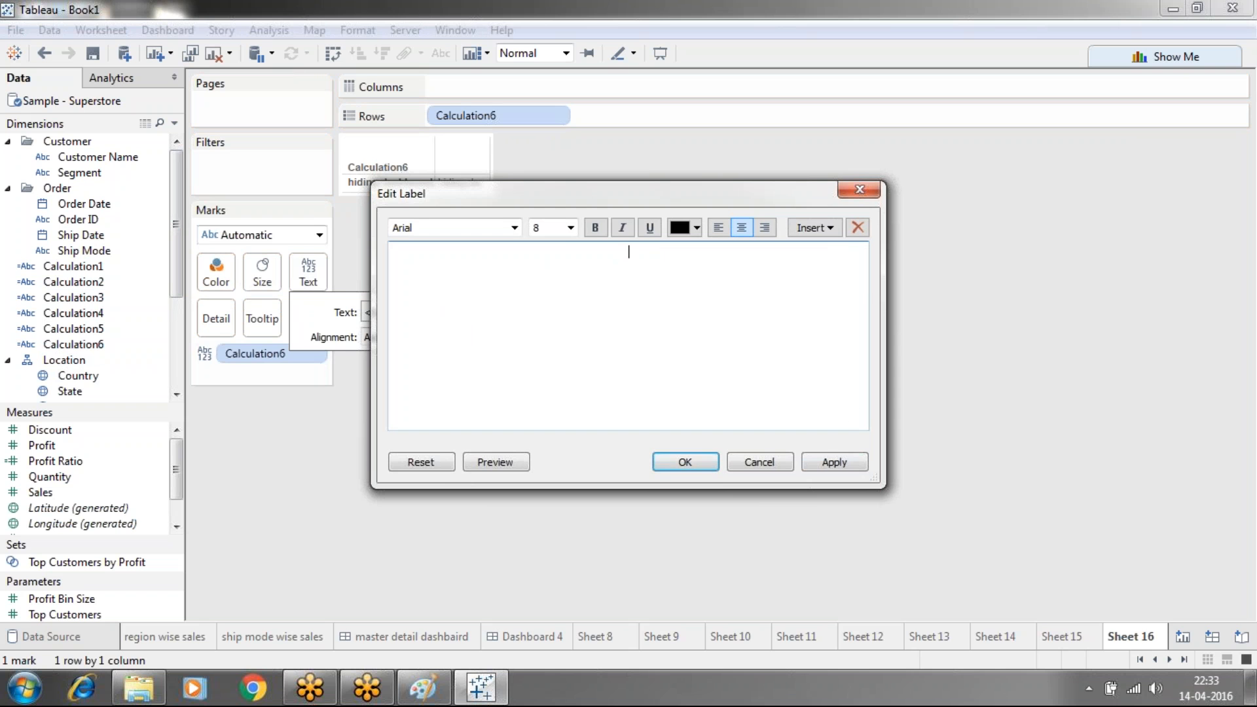
pyautogui.click(849, 461)
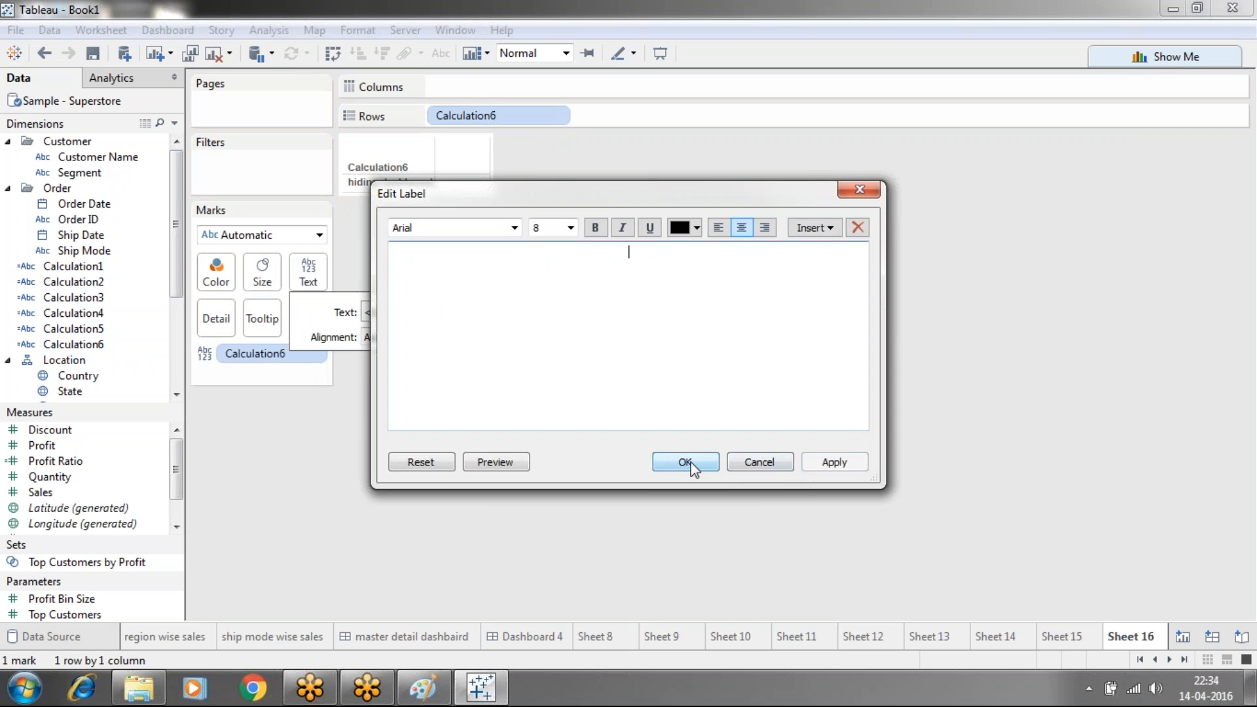
pyautogui.click(685, 462)
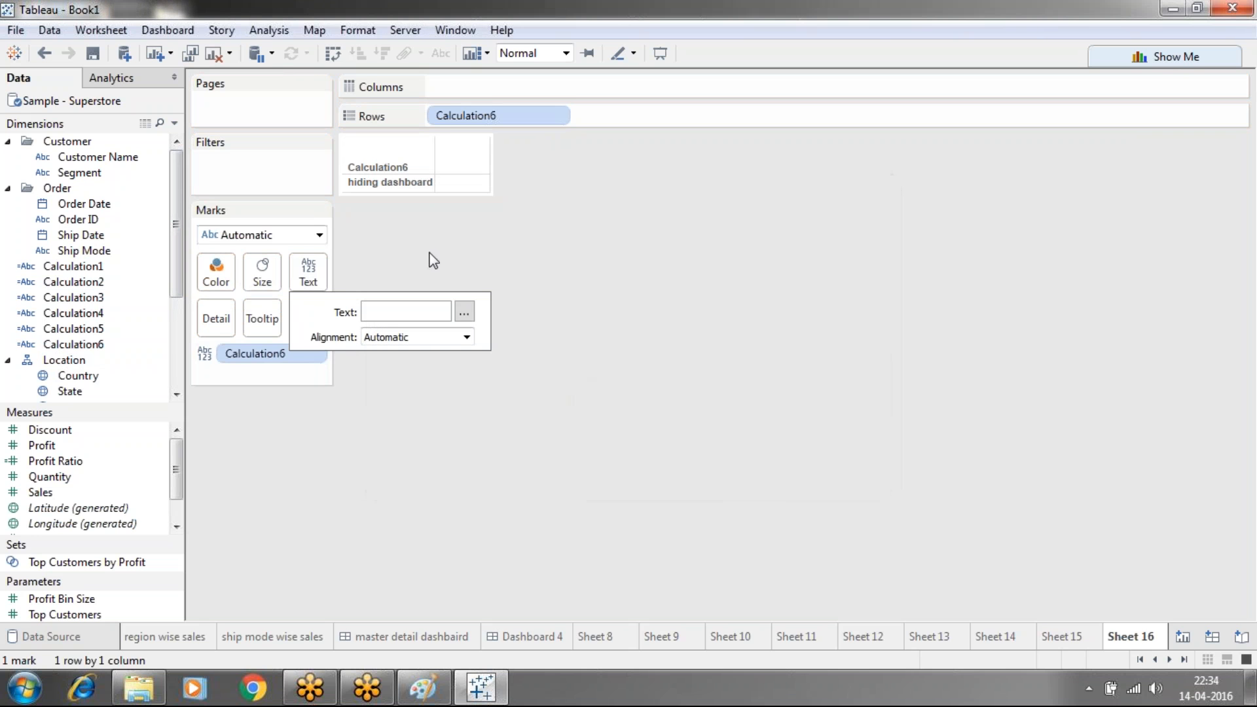
# Hide the Calculation6 field label for rows so only 'hiding dashboard' shows
pyautogui.rightClick(384, 171)
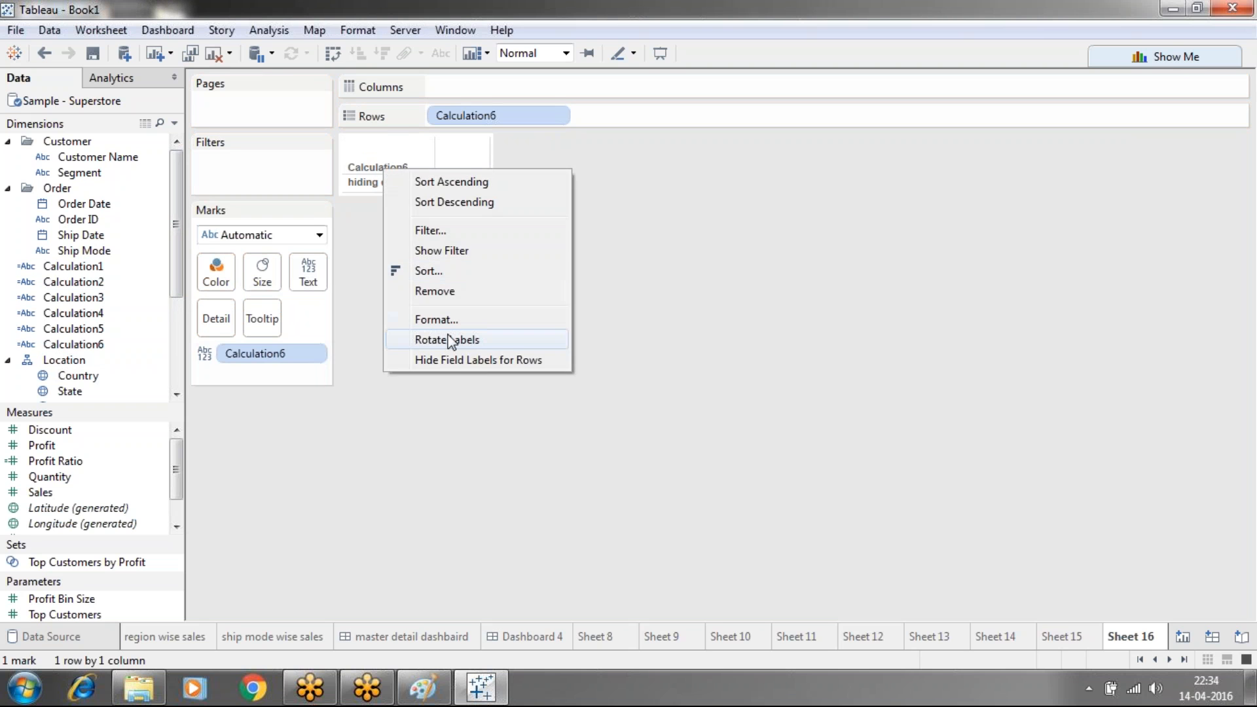
pyautogui.click(450, 360)
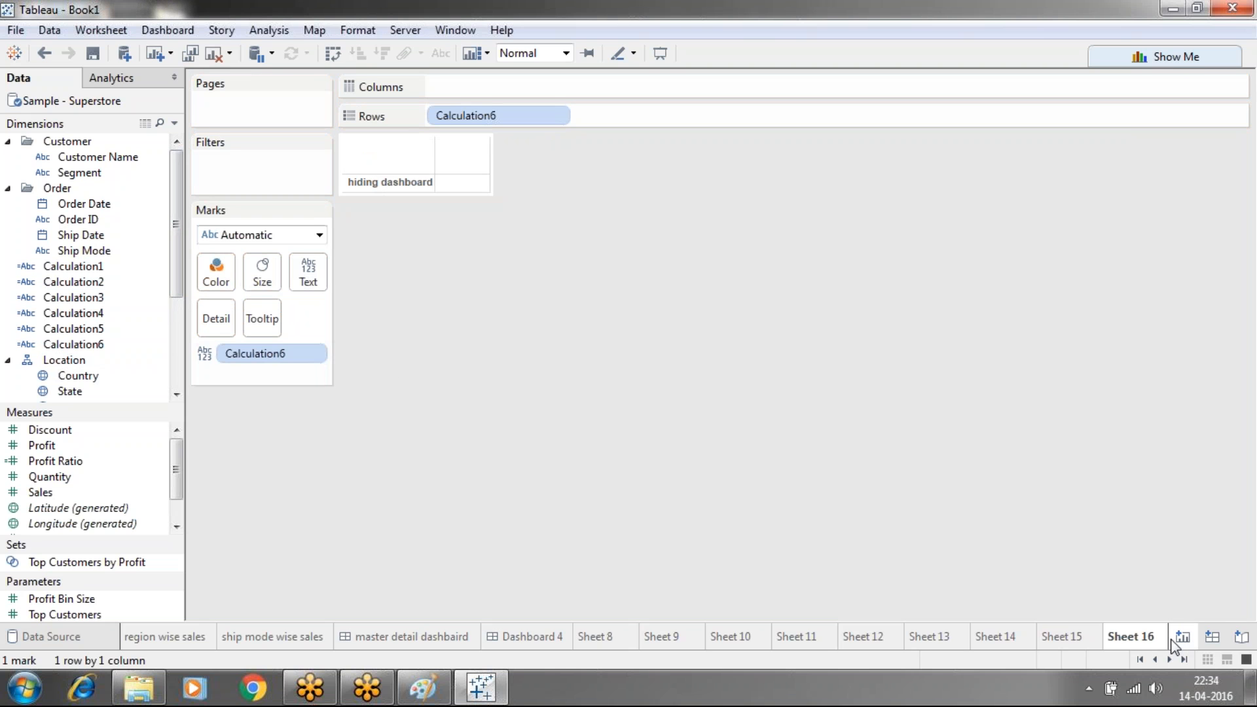
pyautogui.click(1213, 636)
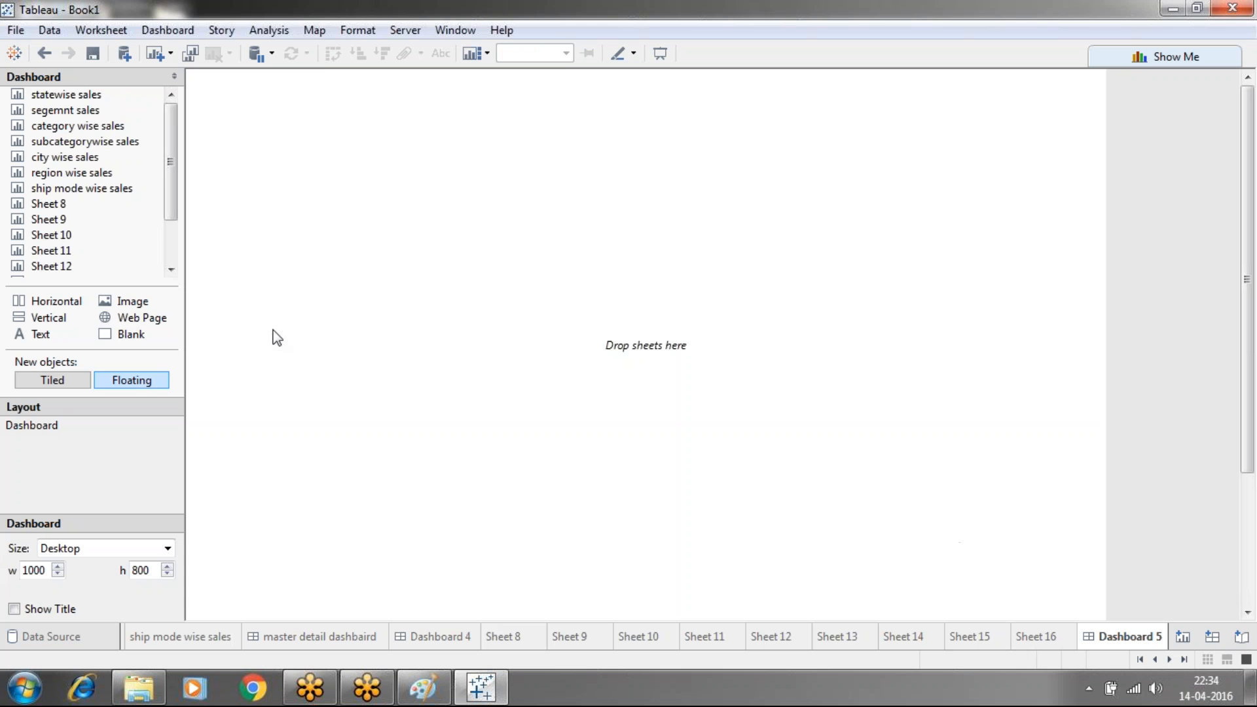
# Place Sheets 13, 14, 15 and 16 as floating items stacked top to bottom on Dashboard 5
pyautogui.scroll(-2, 167, 154)
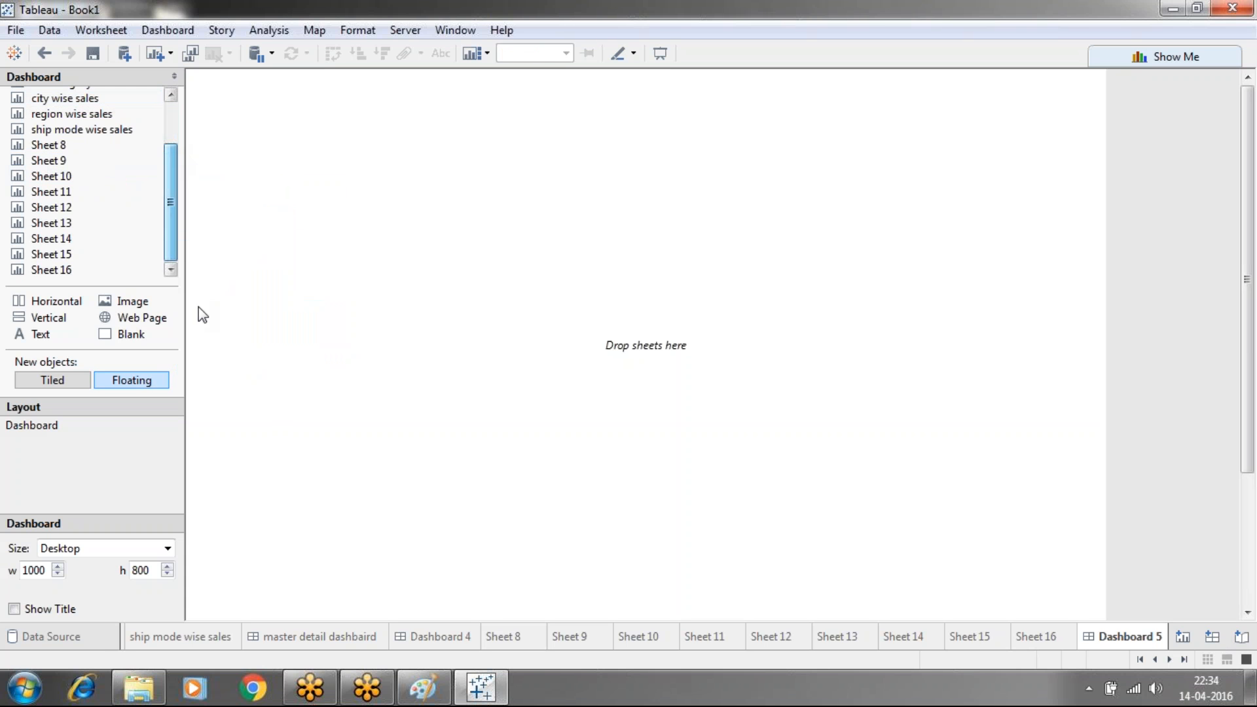
pyautogui.moveTo(151, 223); pyautogui.dragTo(442, 150)
pyautogui.moveTo(49, 238); pyautogui.dragTo(428, 219)
pyautogui.moveTo(52, 255); pyautogui.dragTo(469, 321)
pyautogui.moveTo(78, 274); pyautogui.dragTo(409, 402)
# Set Sheet 13's fit to Entire View
pyautogui.click(538, 181)
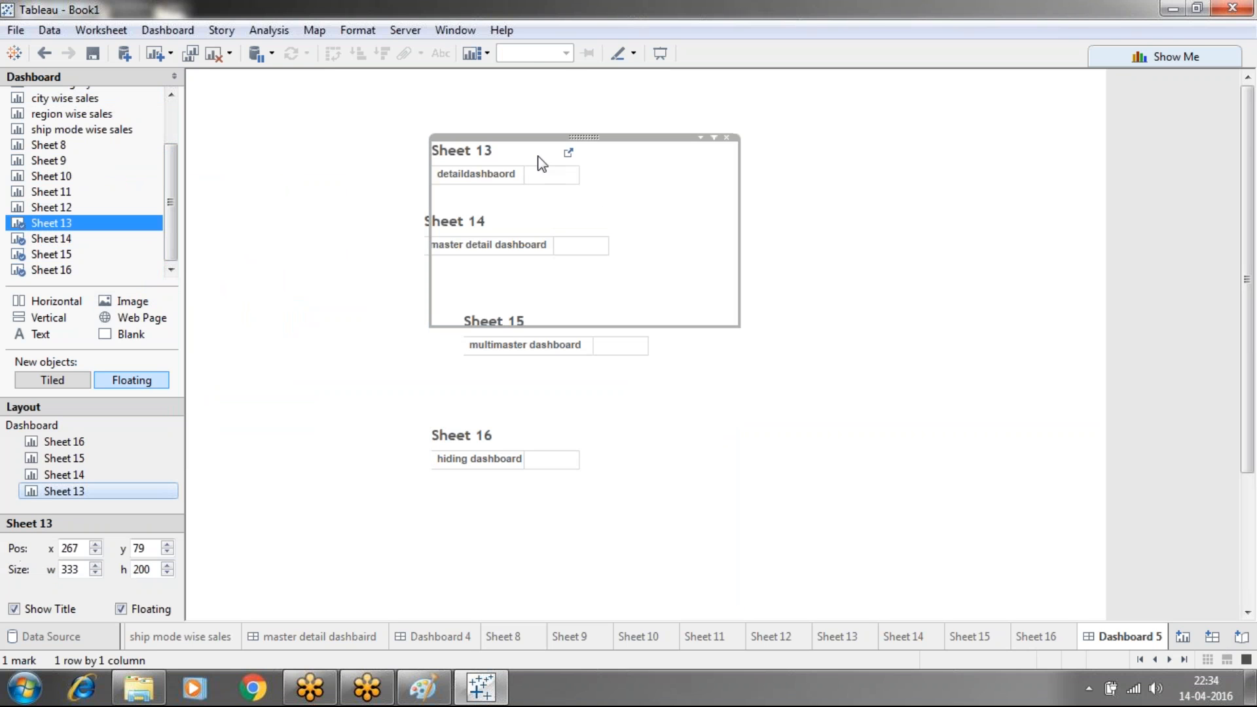
pyautogui.click(699, 138)
pyautogui.moveTo(791, 194)
pyautogui.click(924, 258)
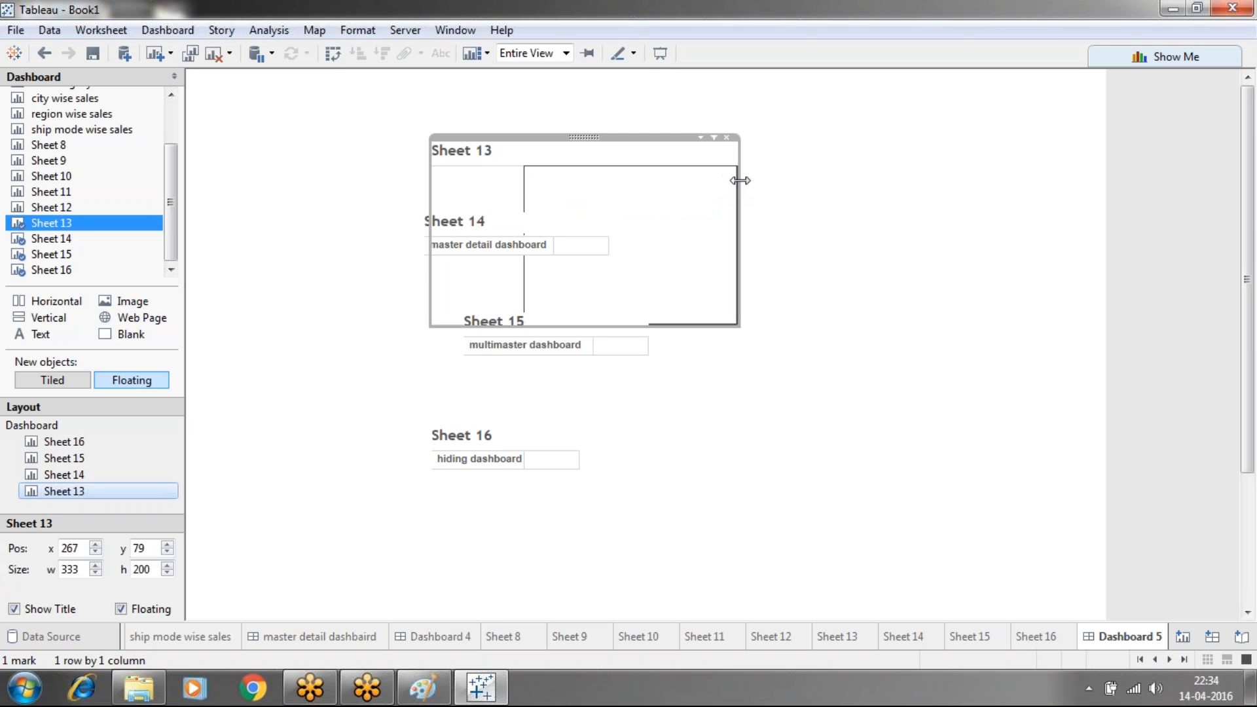
# Shrink Sheet 13 to about 122×39, hide its title, and move it near the top
pyautogui.moveTo(580, 198); pyautogui.dragTo(545, 198)
pyautogui.moveTo(474, 329); pyautogui.dragTo(480, 178)
pyautogui.rightClick(472, 148)
pyautogui.click(518, 202)
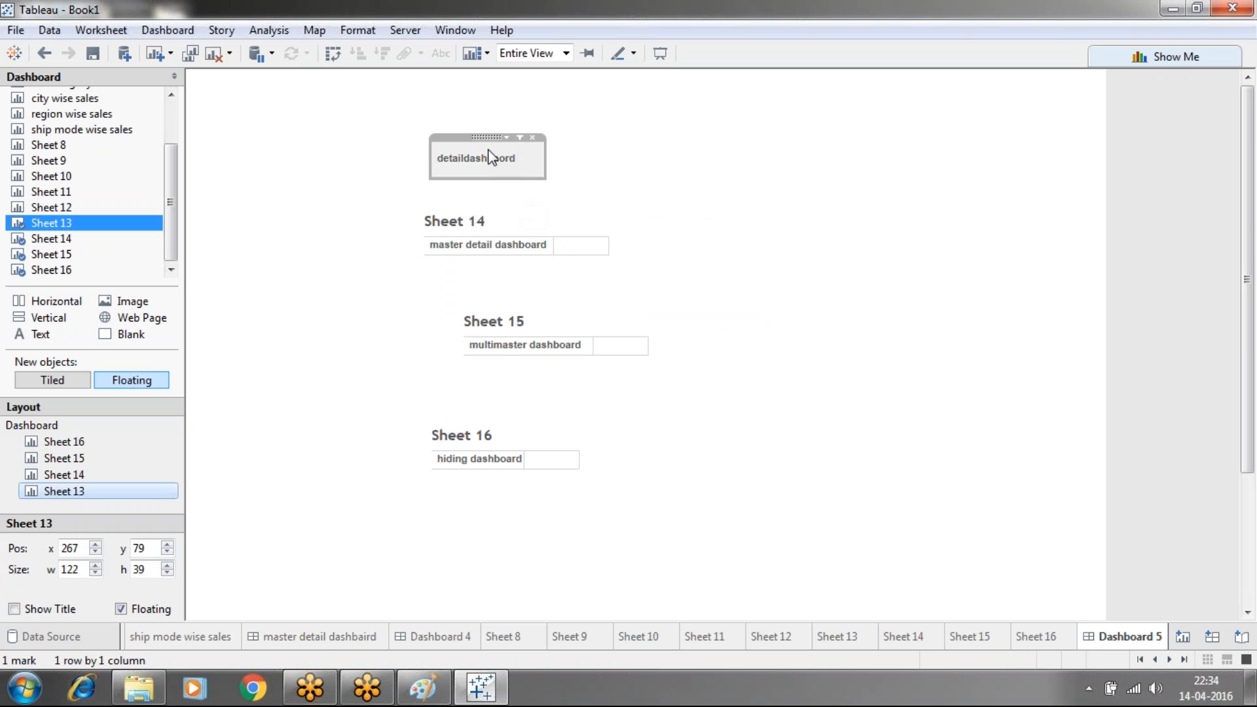
pyautogui.moveTo(483, 134); pyautogui.dragTo(539, 131)
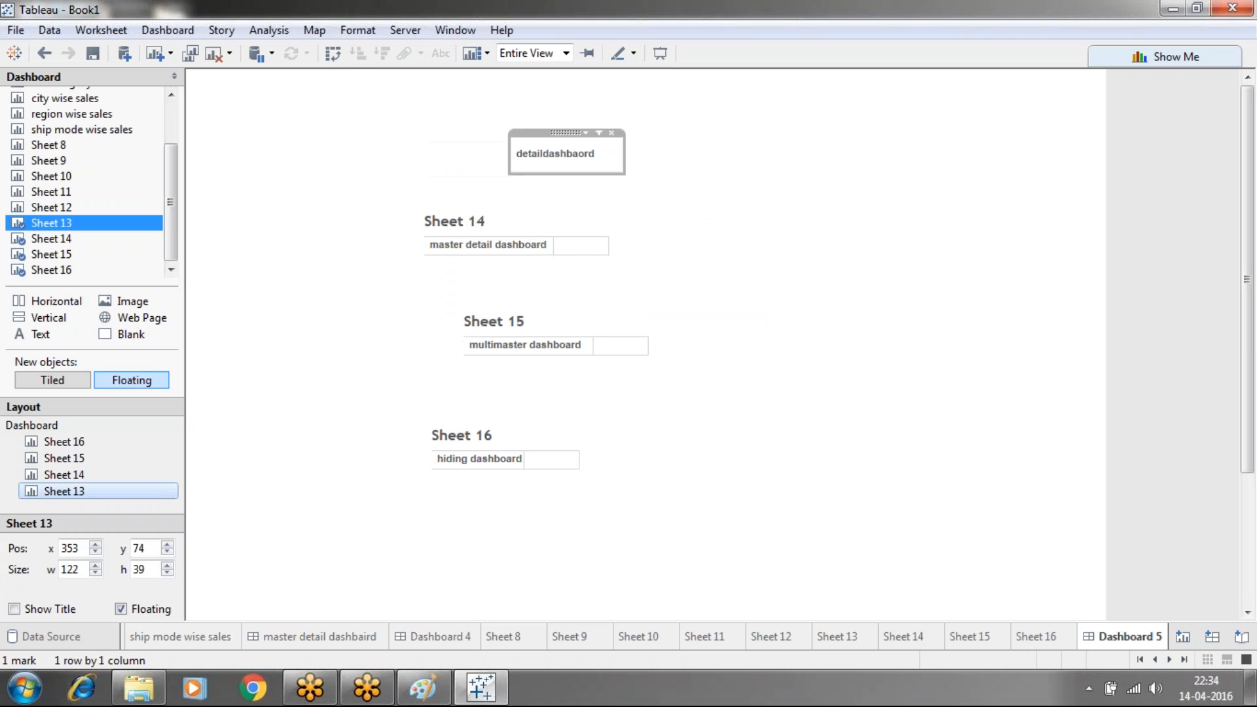
# Widen the detaildashbaord box to about 189 so its full label shows
pyautogui.click(620, 157)
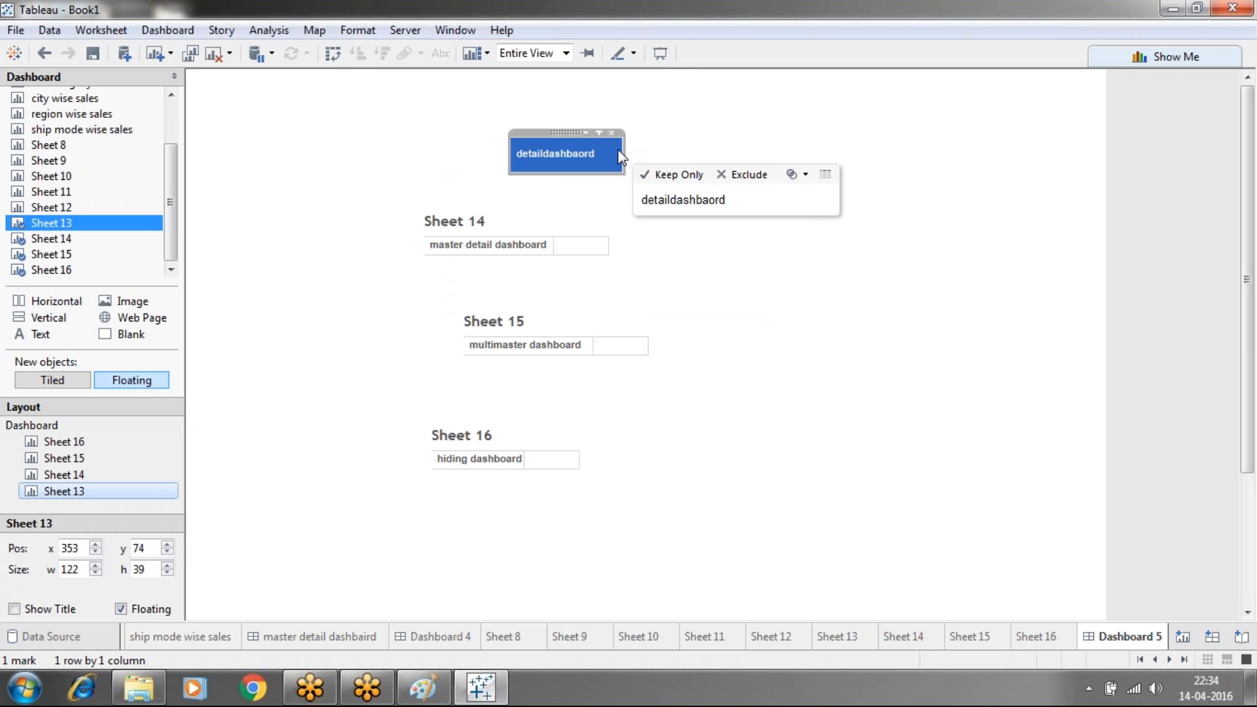
pyautogui.moveTo(625, 152); pyautogui.dragTo(685, 152)
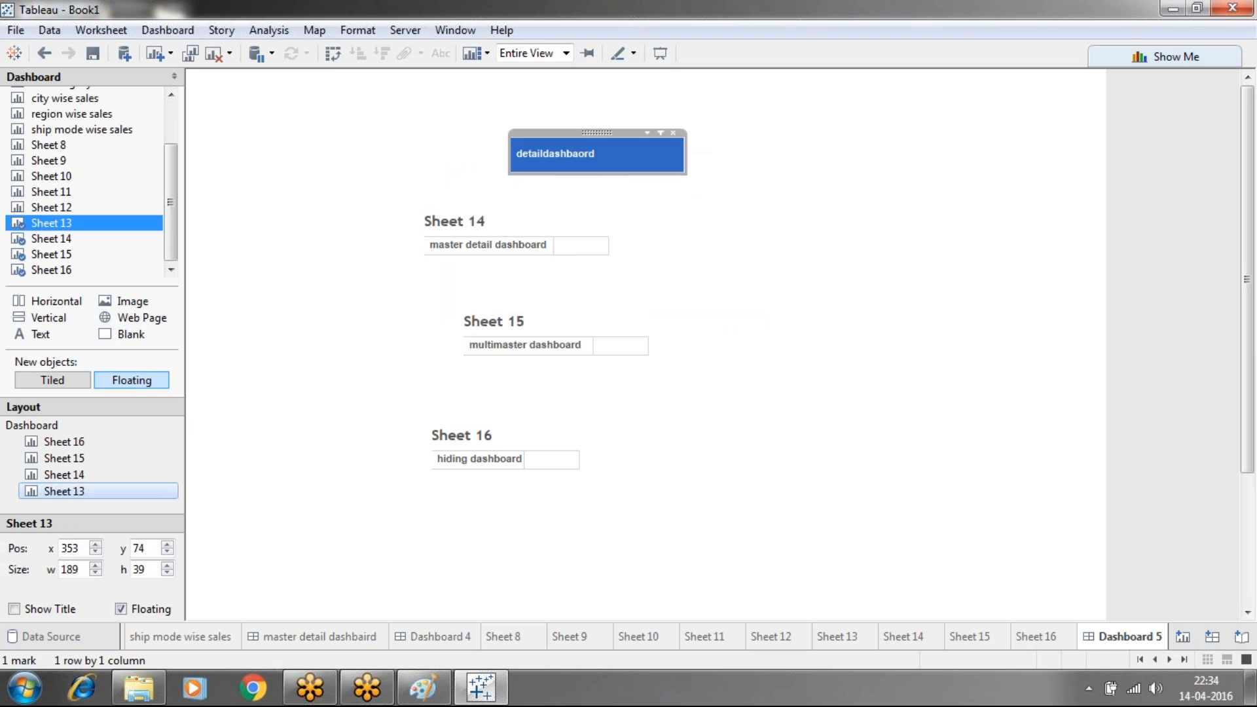
pyautogui.click(779, 283)
pyautogui.click(638, 167)
pyautogui.click(638, 167)
pyautogui.click(780, 167)
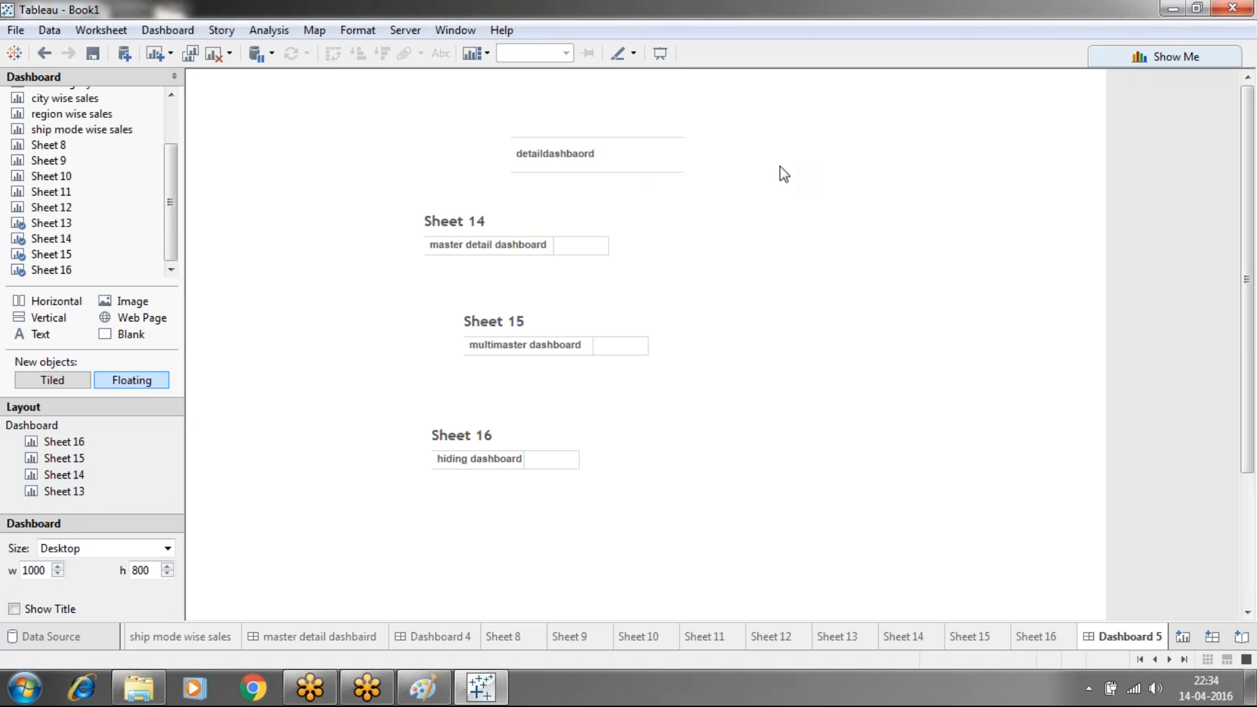
# Set Sheet 14 to Entire View and shrink its zone to button size
pyautogui.click(493, 229)
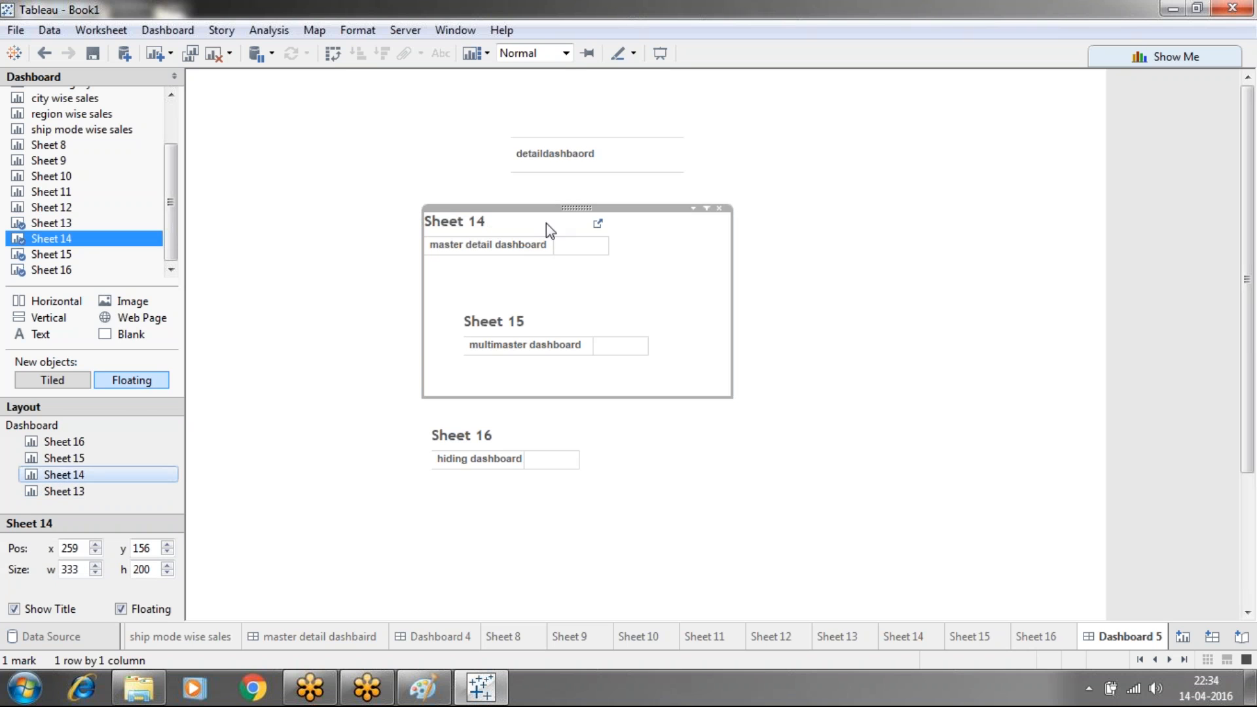
pyautogui.click(693, 207)
pyautogui.moveTo(811, 266)
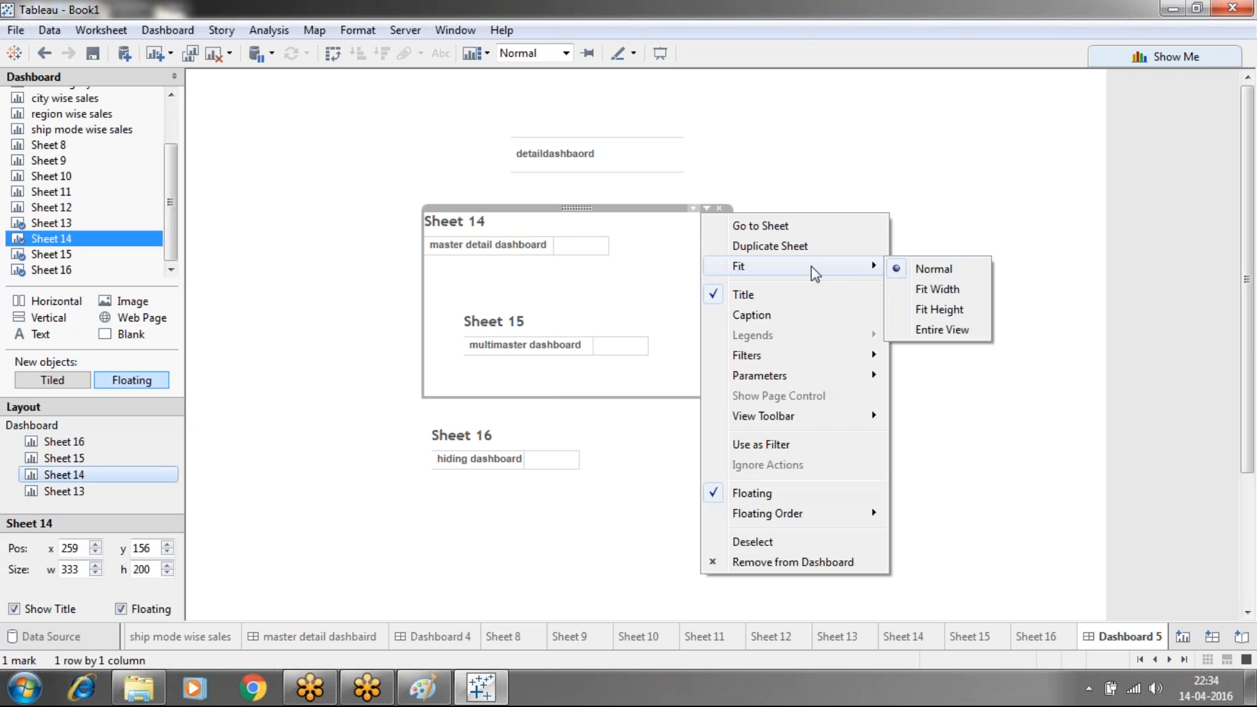
pyautogui.click(936, 329)
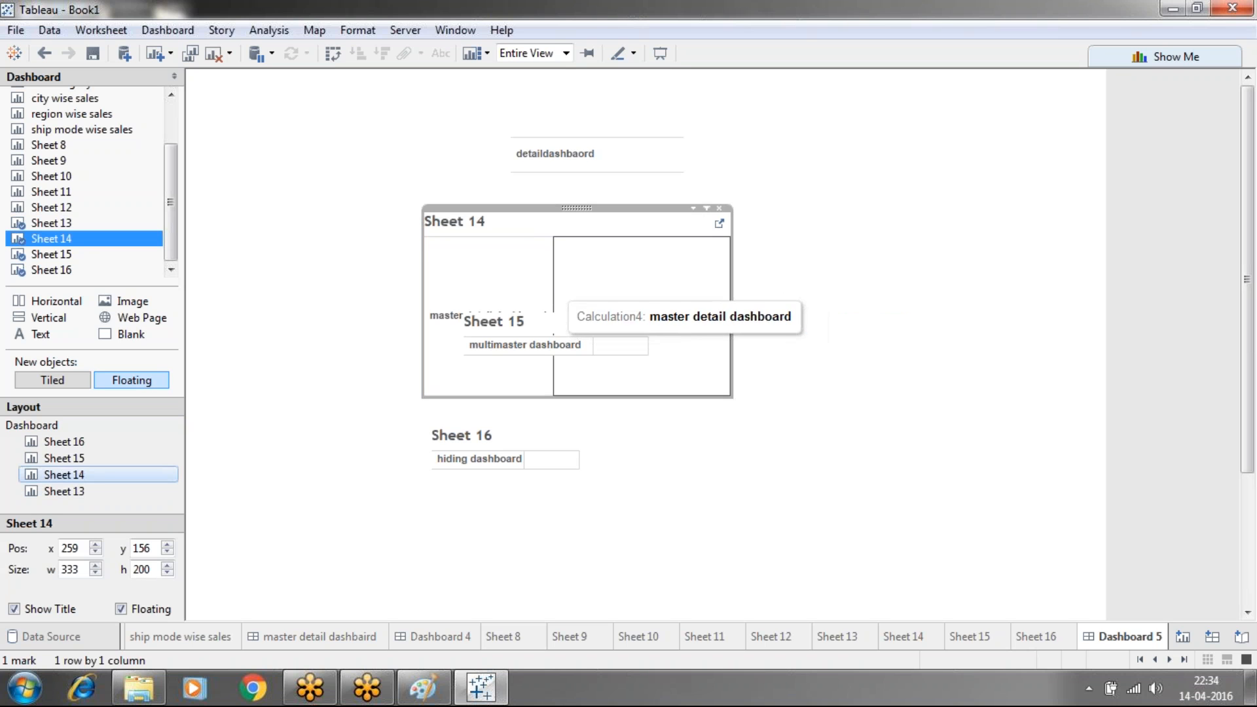
pyautogui.moveTo(739, 284); pyautogui.dragTo(528, 286)
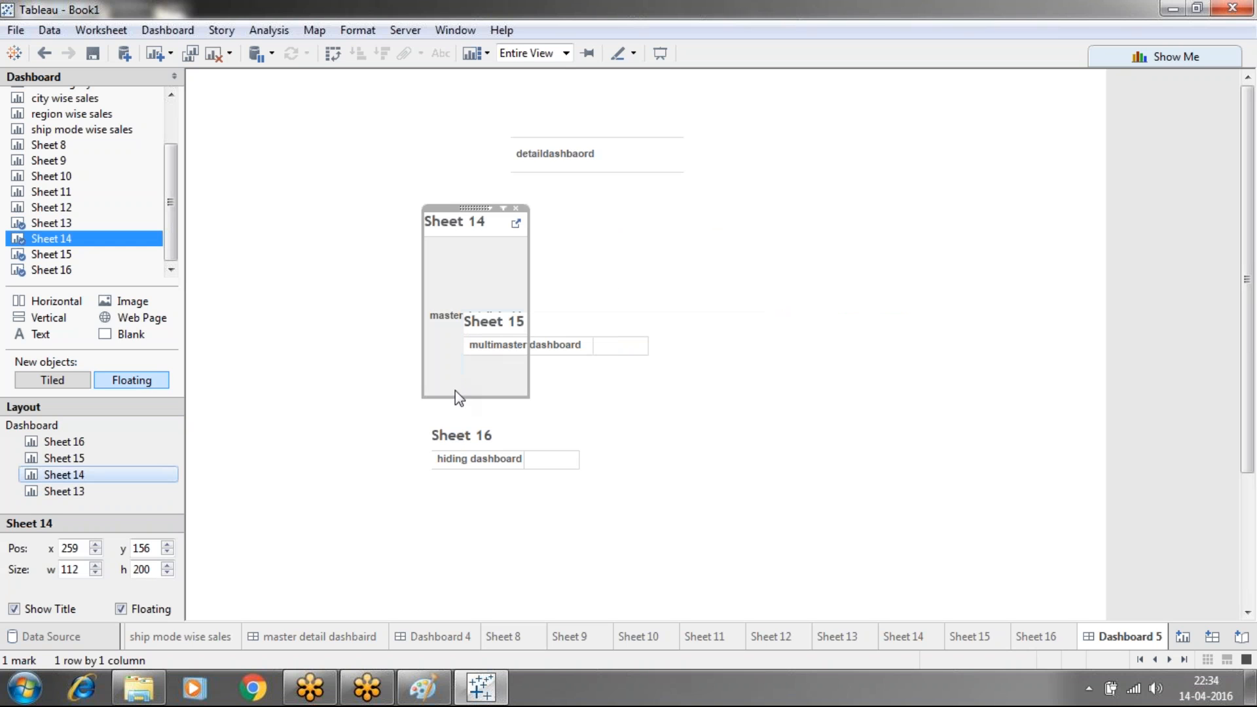
pyautogui.moveTo(455, 397); pyautogui.dragTo(449, 274)
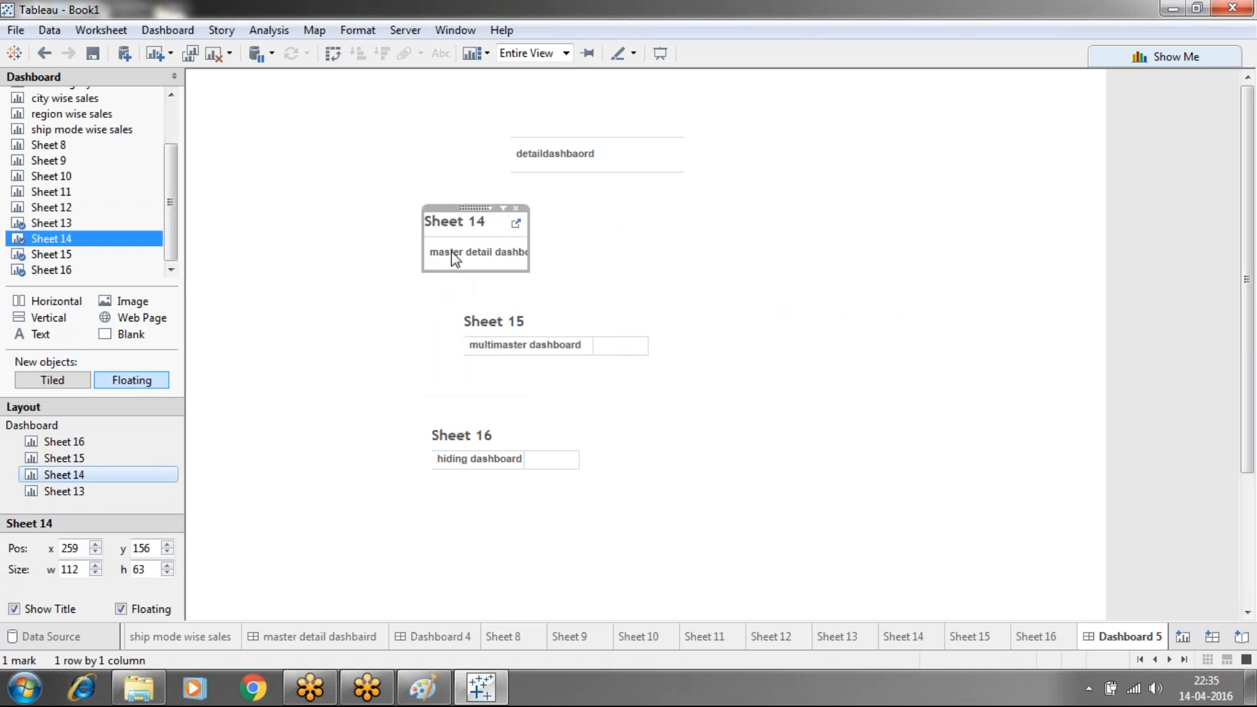
# Hide Sheet 14's title, widen it to fit its label, and place it below detaildashbaord
pyautogui.rightClick(454, 225)
pyautogui.click(495, 274)
pyautogui.moveTo(526, 246); pyautogui.dragTo(593, 239)
pyautogui.moveTo(513, 209); pyautogui.dragTo(600, 192)
pyautogui.click(736, 220)
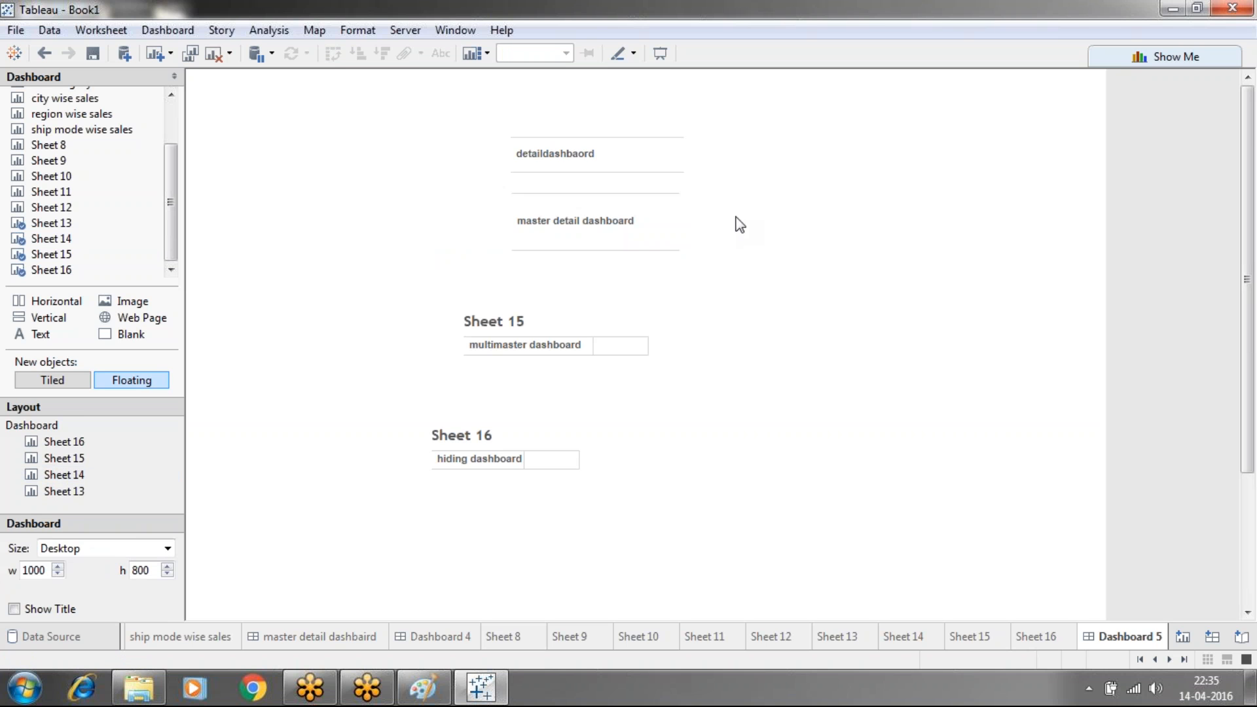
# Set Sheet 15 to Entire View and shrink its zone to button height
pyautogui.click(662, 341)
pyautogui.click(738, 311)
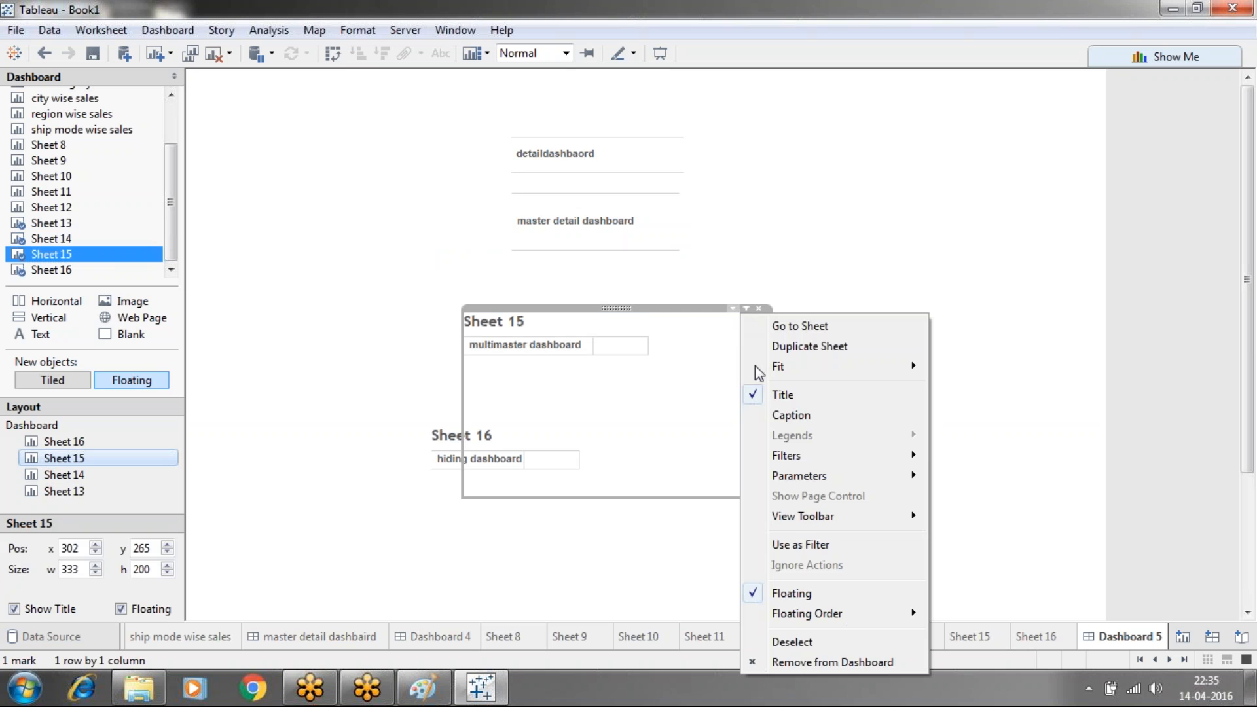
pyautogui.moveTo(792, 475)
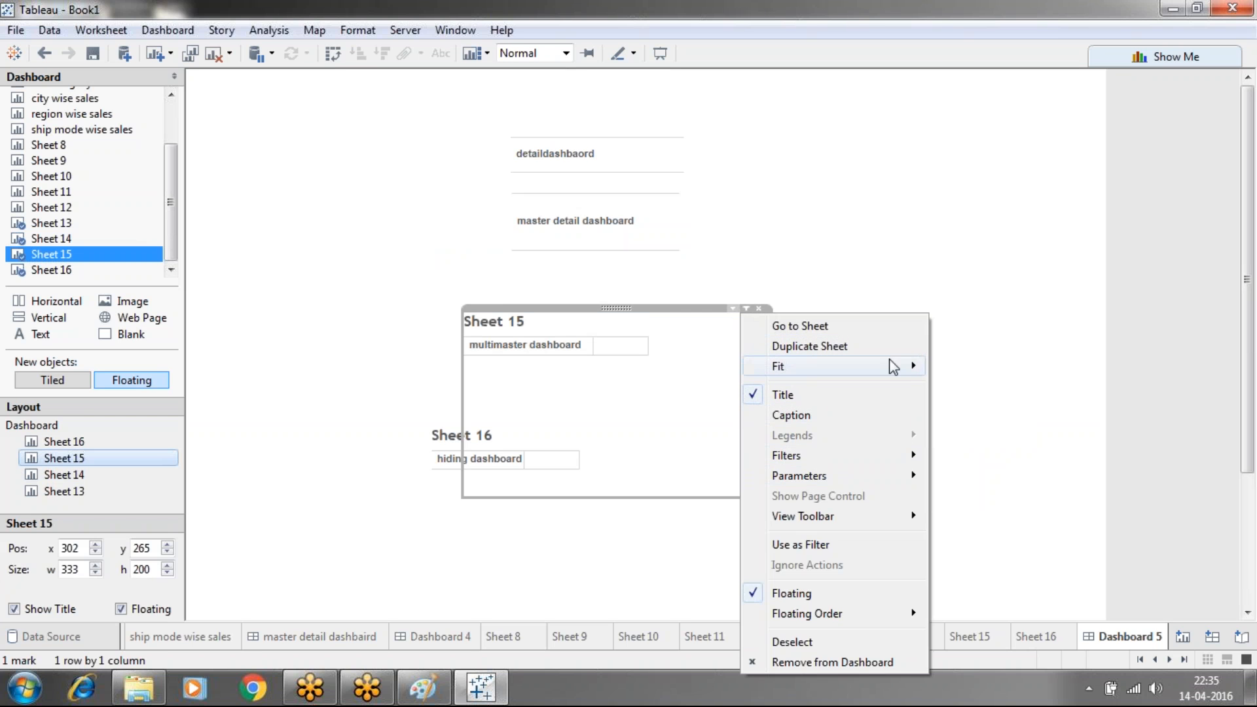
pyautogui.moveTo(900, 364)
pyautogui.click(967, 435)
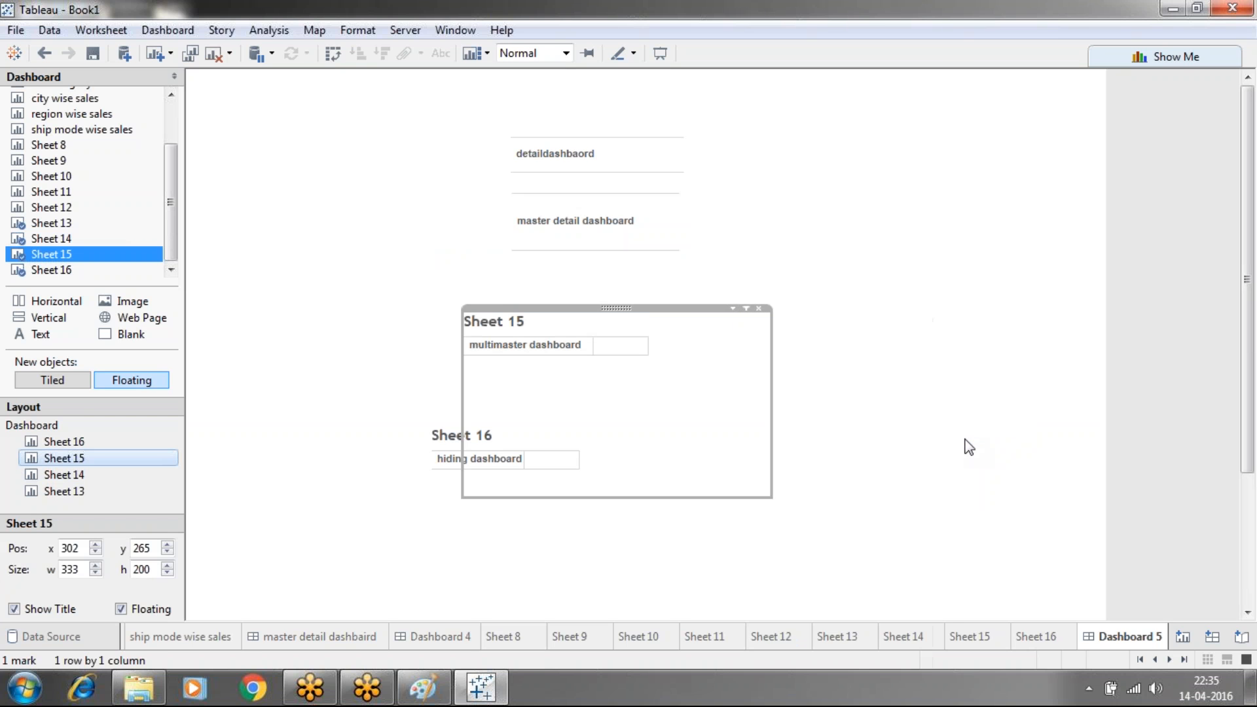
pyautogui.moveTo(620, 375)
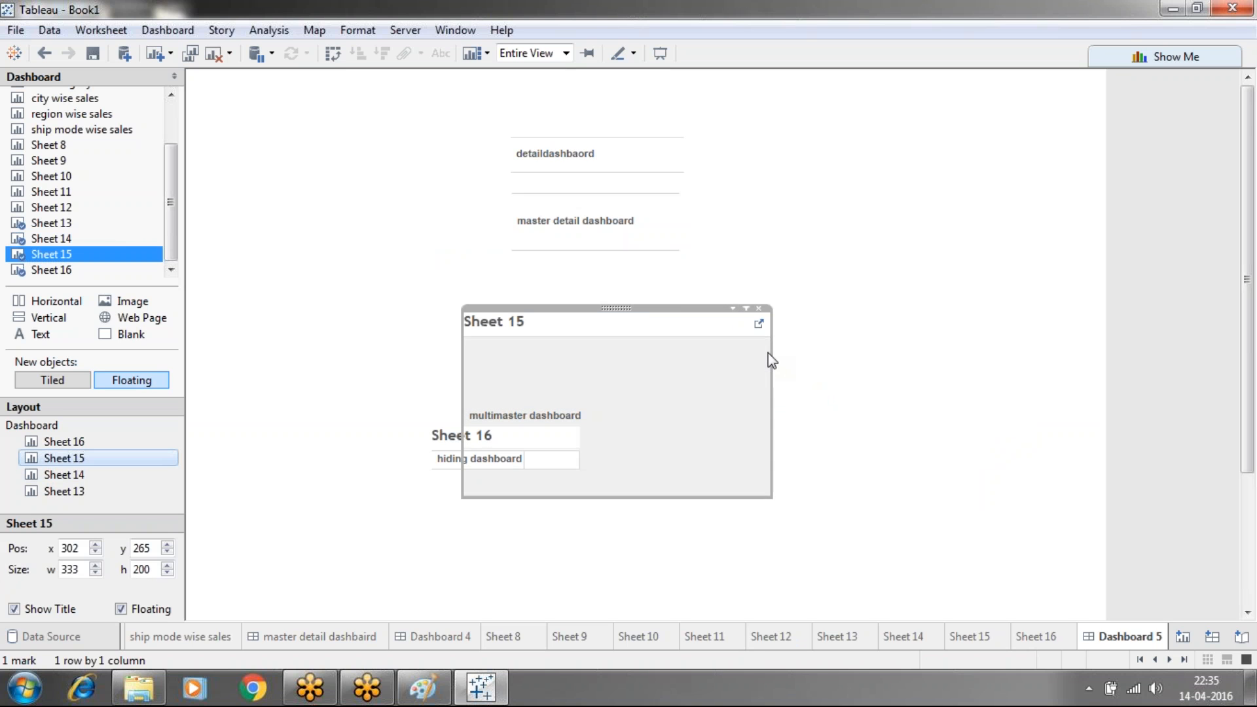
pyautogui.moveTo(771, 370); pyautogui.dragTo(579, 369)
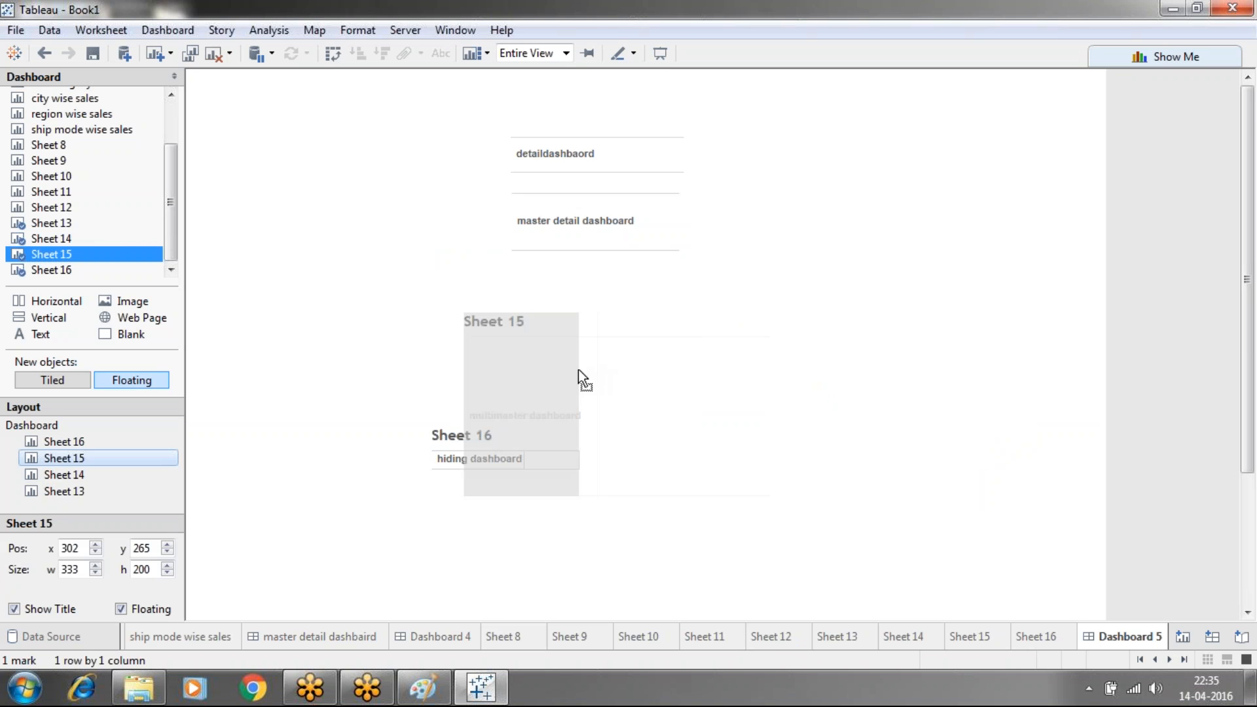
pyautogui.click(535, 504)
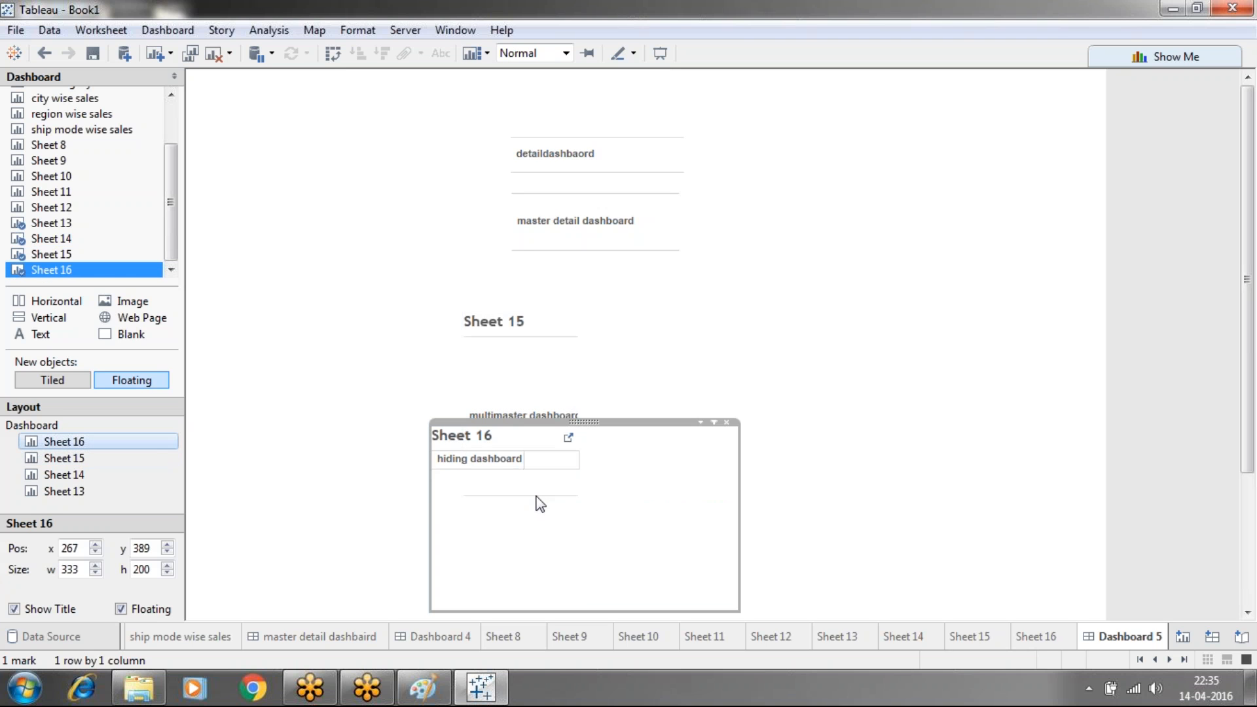
pyautogui.click(520, 363)
pyautogui.click(519, 363)
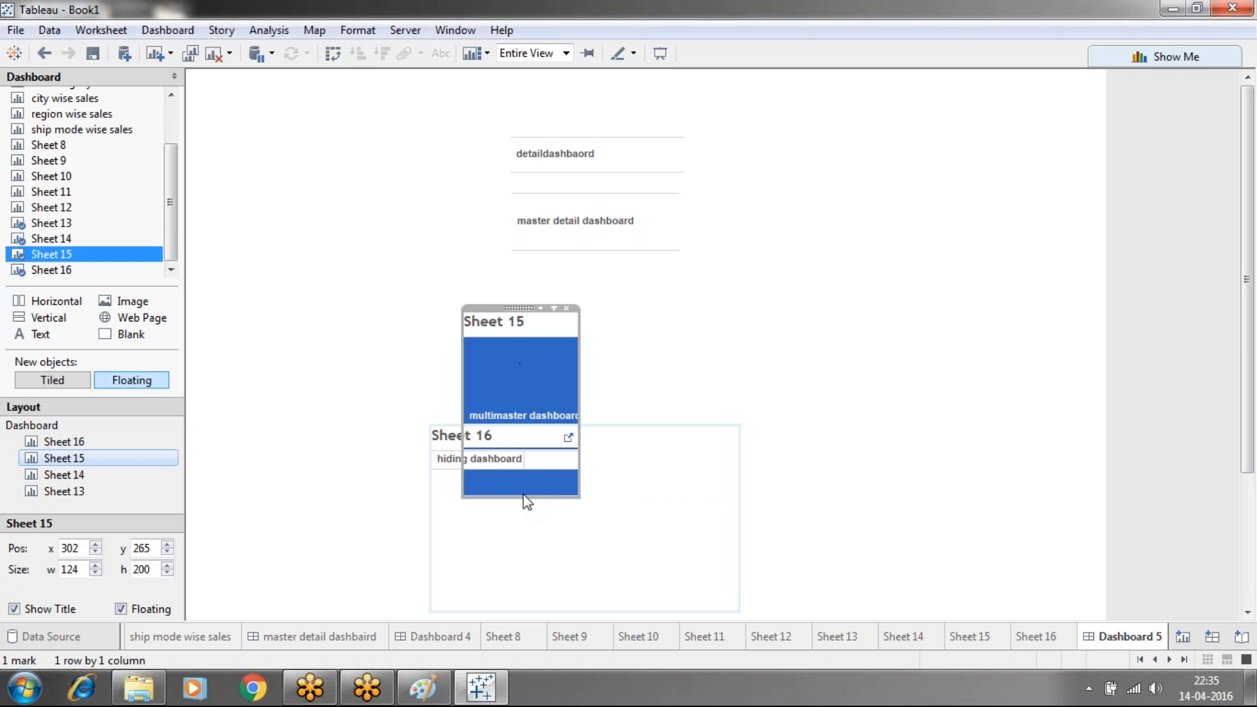
pyautogui.moveTo(528, 499); pyautogui.dragTo(511, 371)
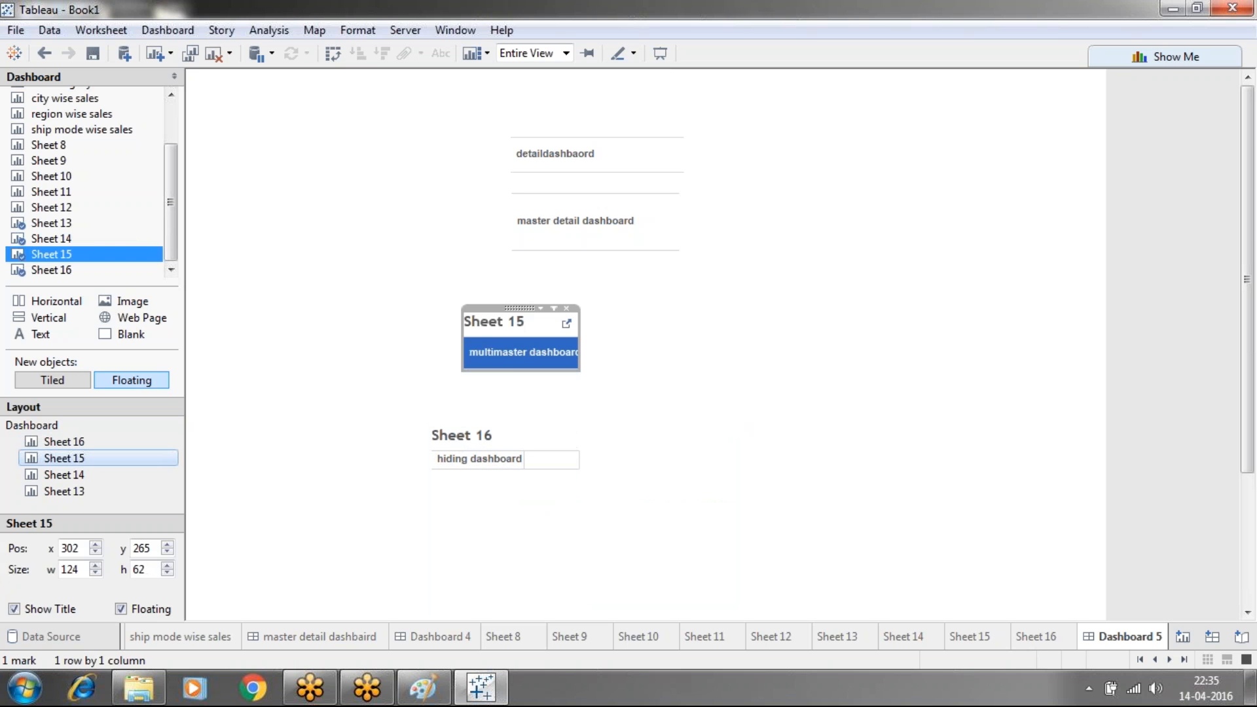
# Hide Sheet 15's title, widen it to 144, and place it below master detail dashboard
pyautogui.rightClick(501, 320)
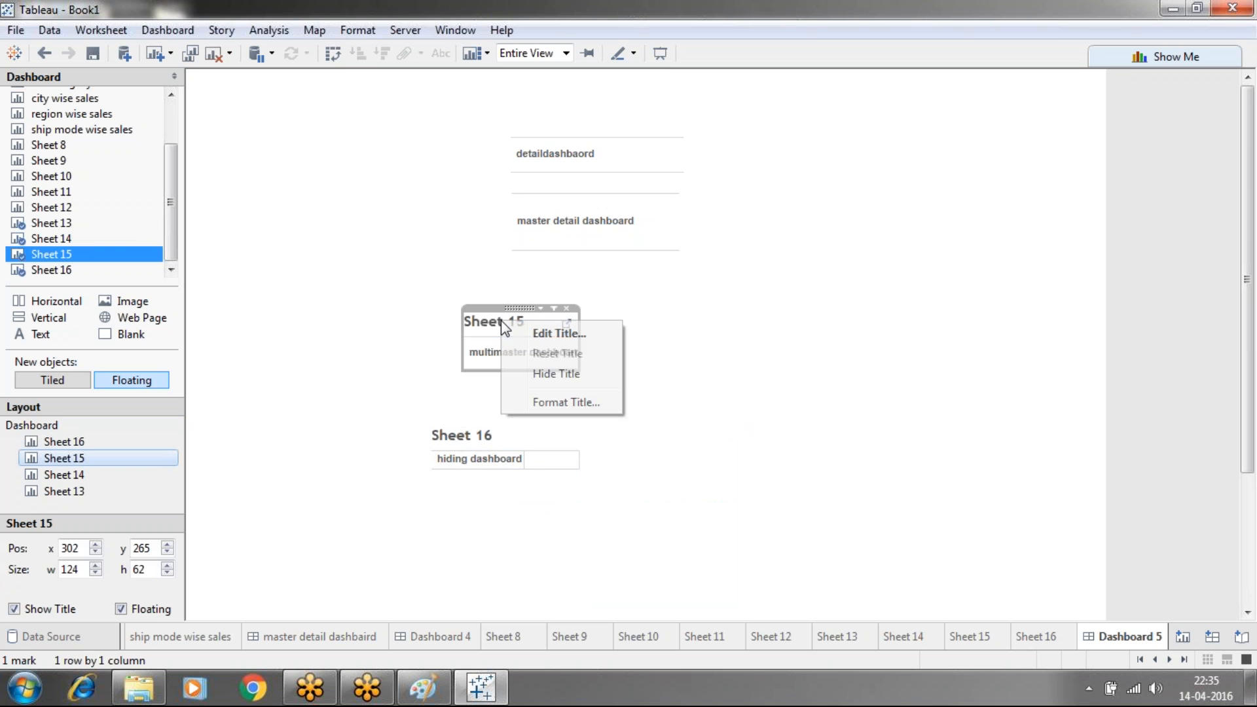
pyautogui.click(540, 372)
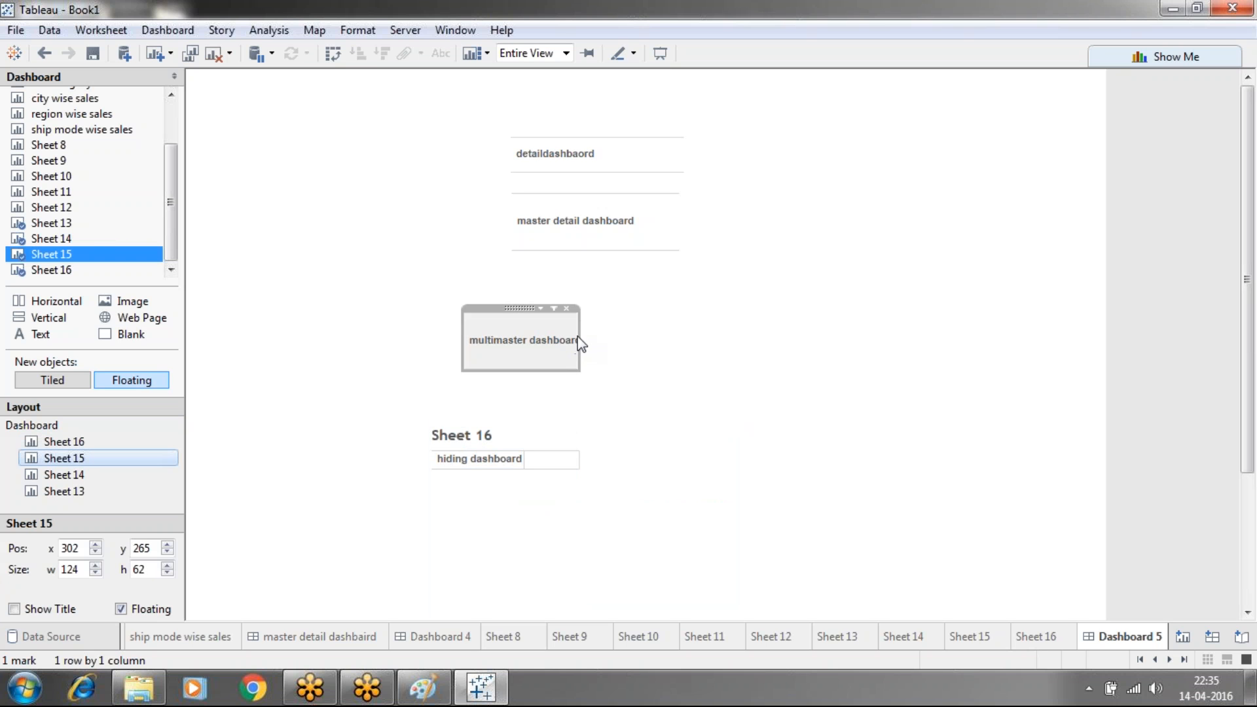
pyautogui.moveTo(580, 338); pyautogui.dragTo(597, 334)
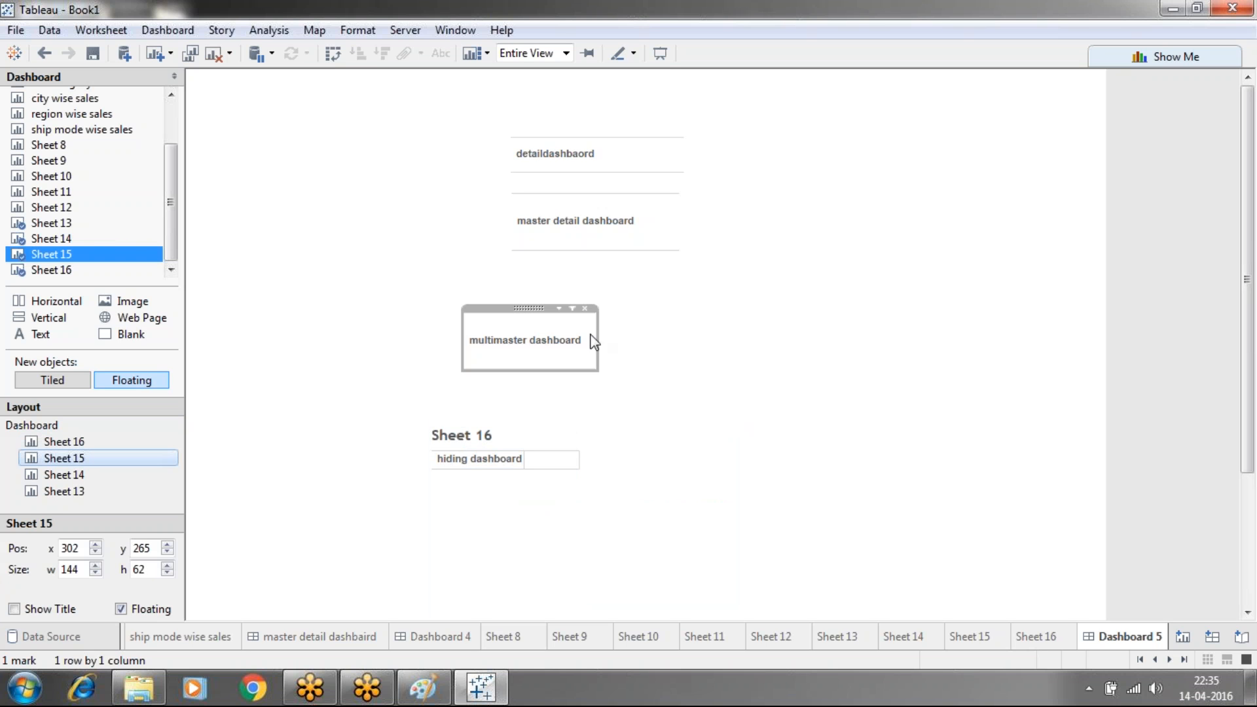
pyautogui.moveTo(529, 308); pyautogui.dragTo(586, 275)
pyautogui.click(737, 283)
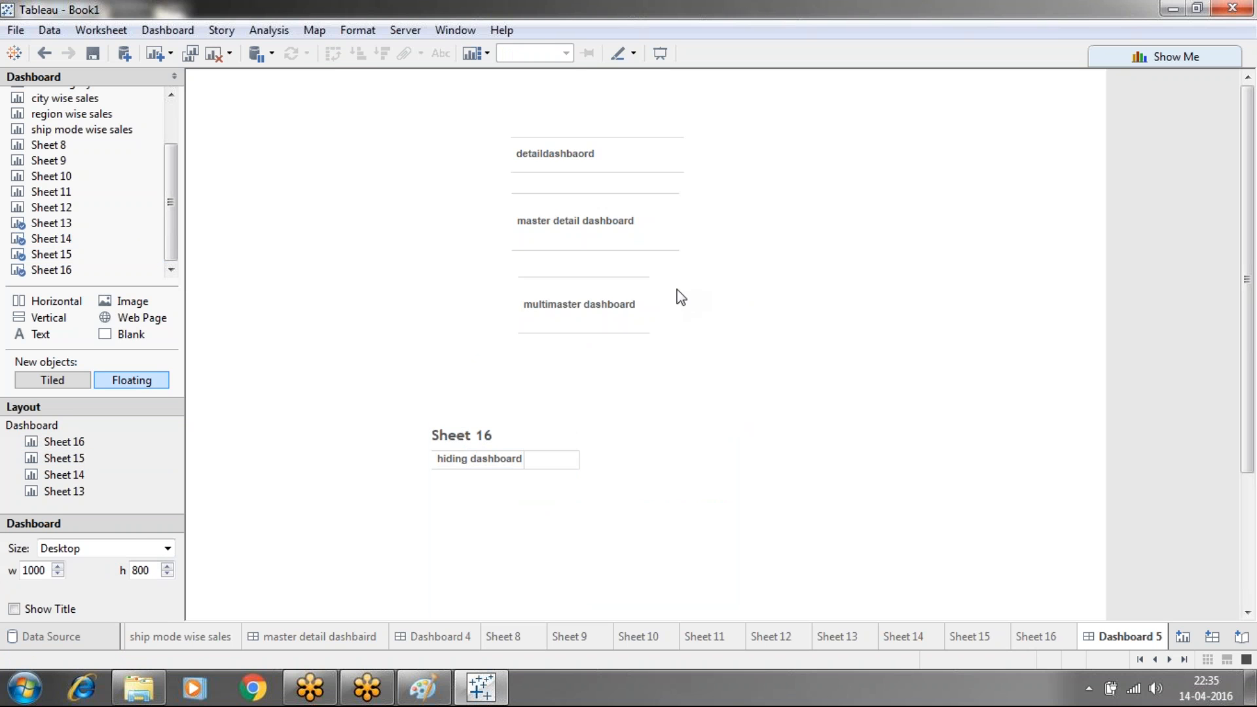
# Make Sheet 16 fill its entire zone and resize it to button height
pyautogui.click(499, 460)
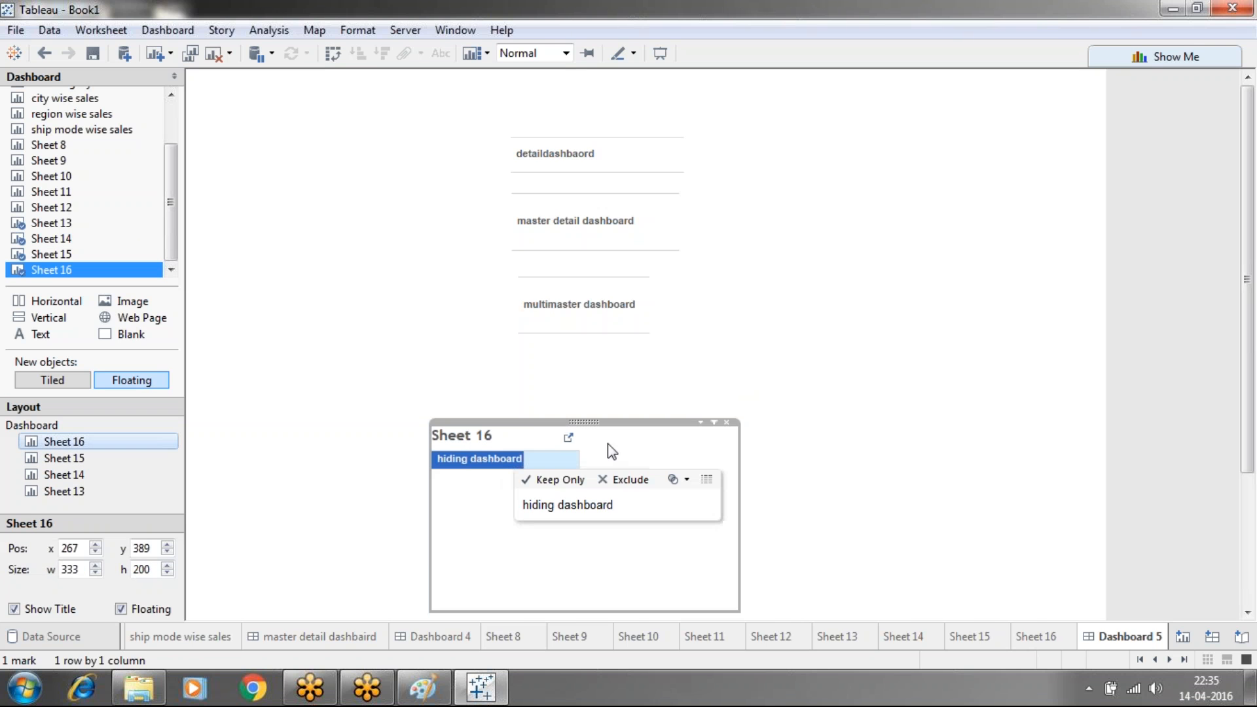
pyautogui.click(699, 423)
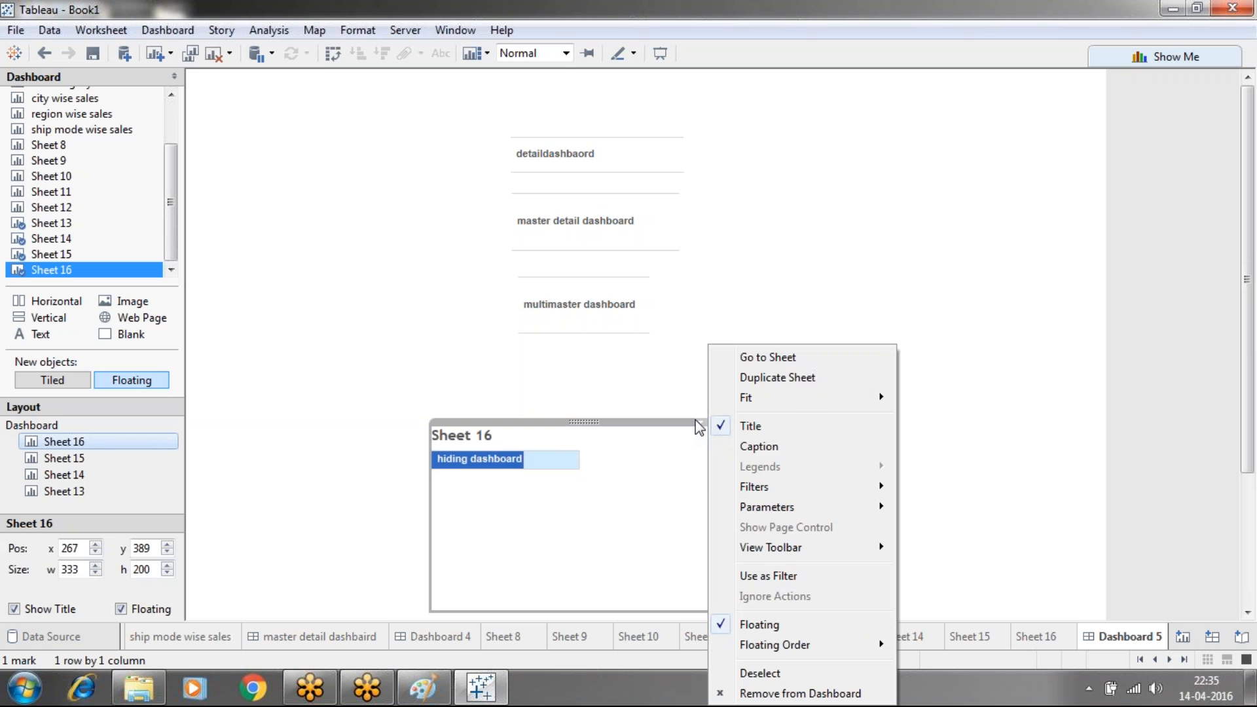
pyautogui.moveTo(821, 403)
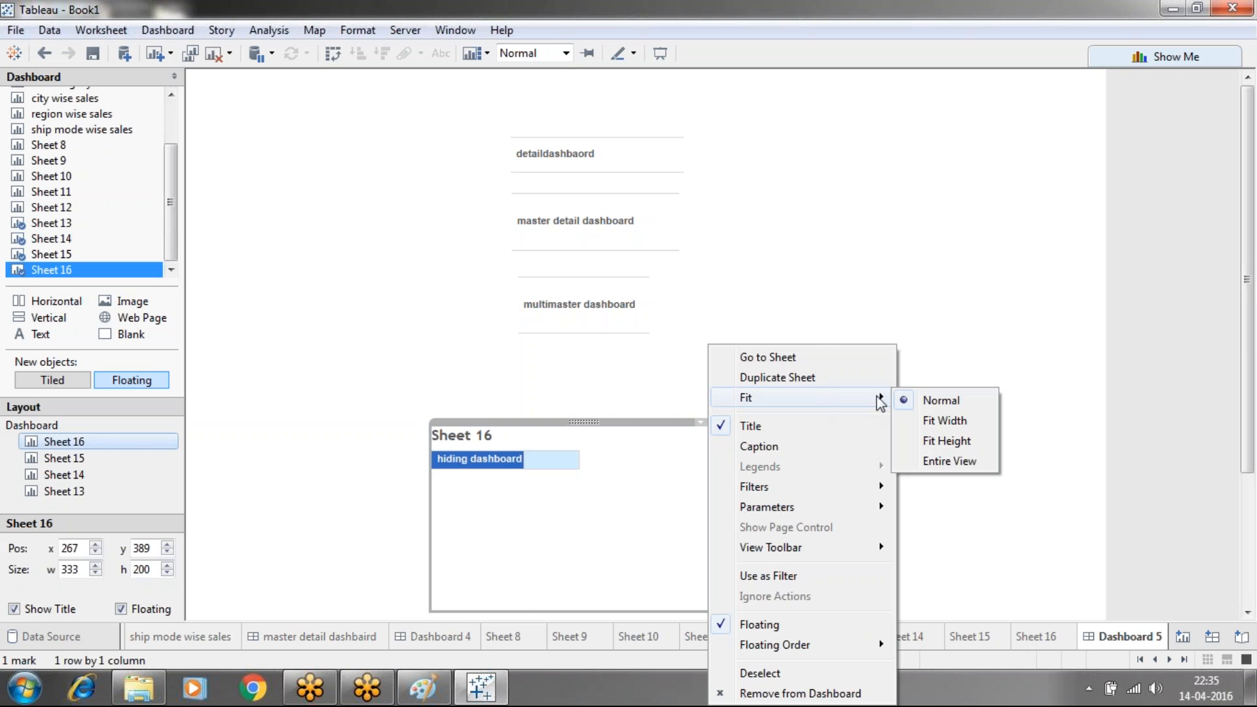
pyautogui.click(929, 461)
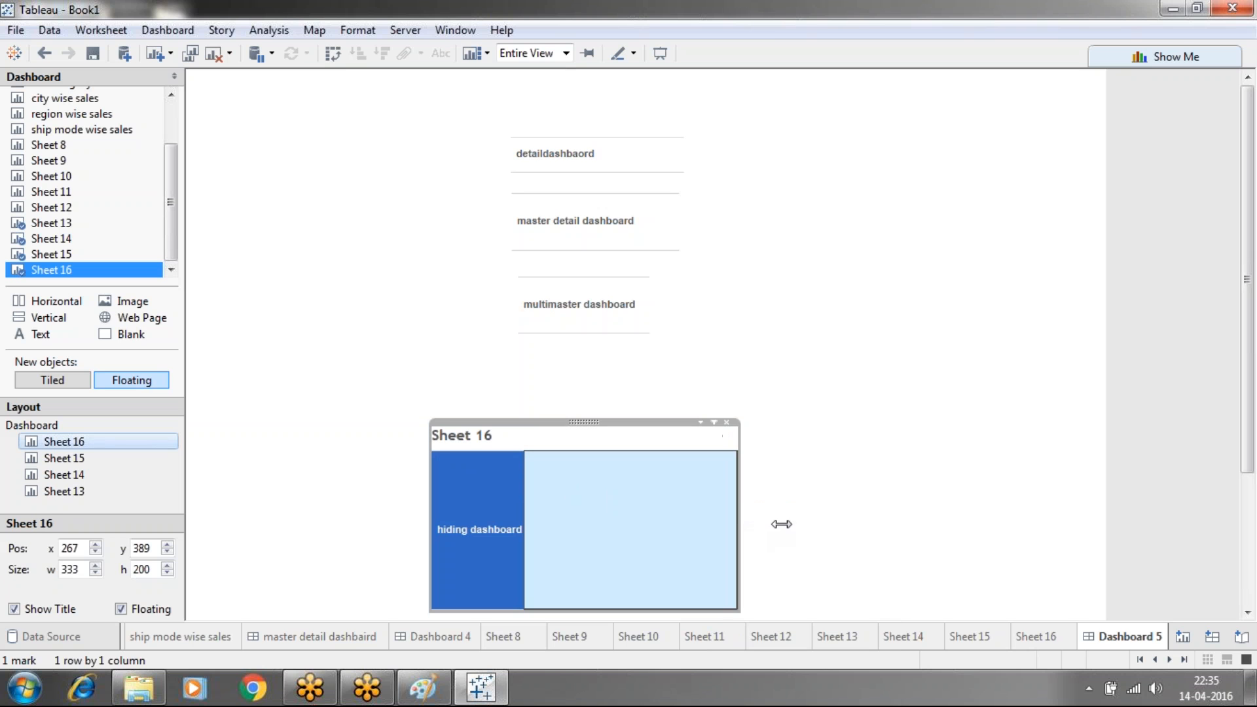
pyautogui.moveTo(737, 495); pyautogui.dragTo(560, 496)
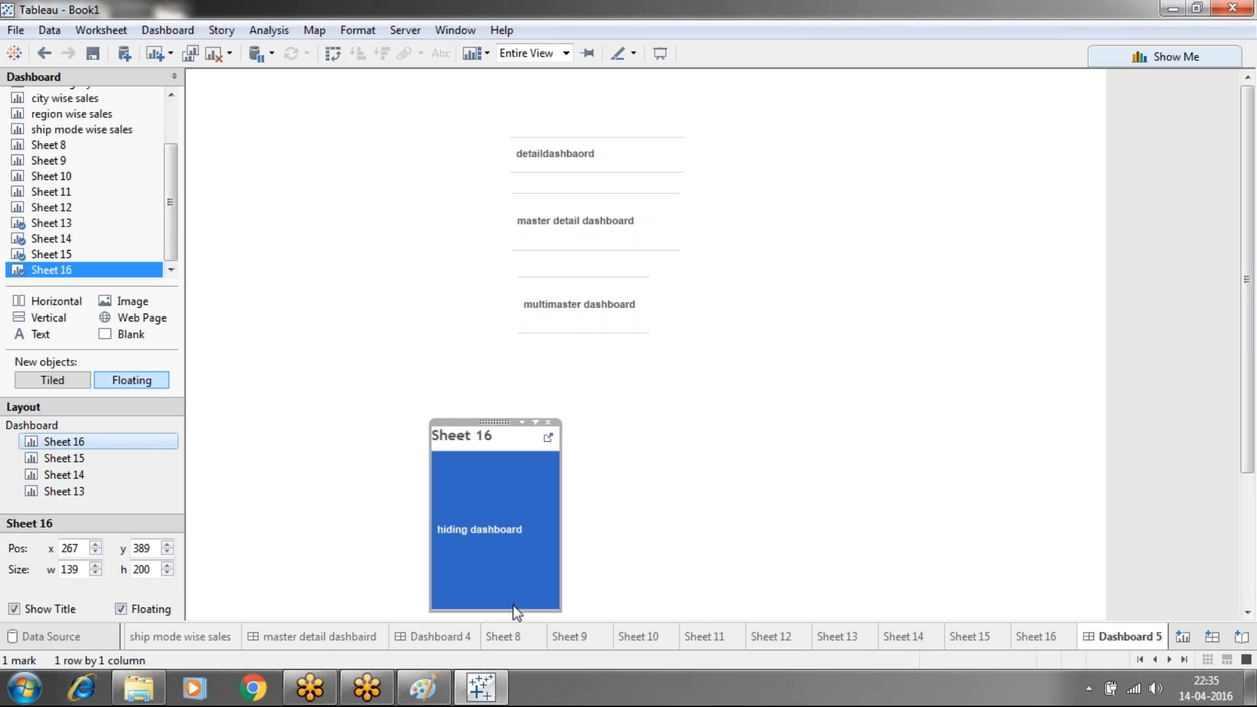
pyautogui.moveTo(513, 605); pyautogui.dragTo(479, 451)
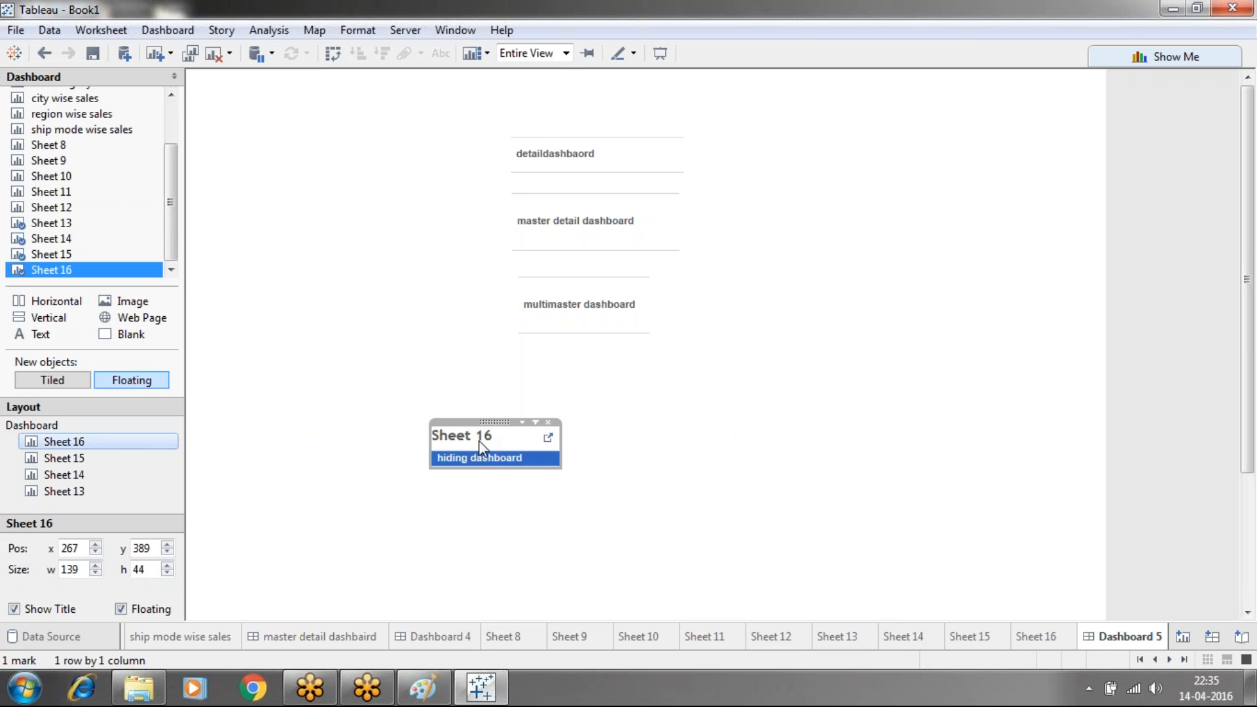
# Hide the Sheet 16 title and move the button below multimaster dashboard
pyautogui.rightClick(479, 447)
pyautogui.click(523, 496)
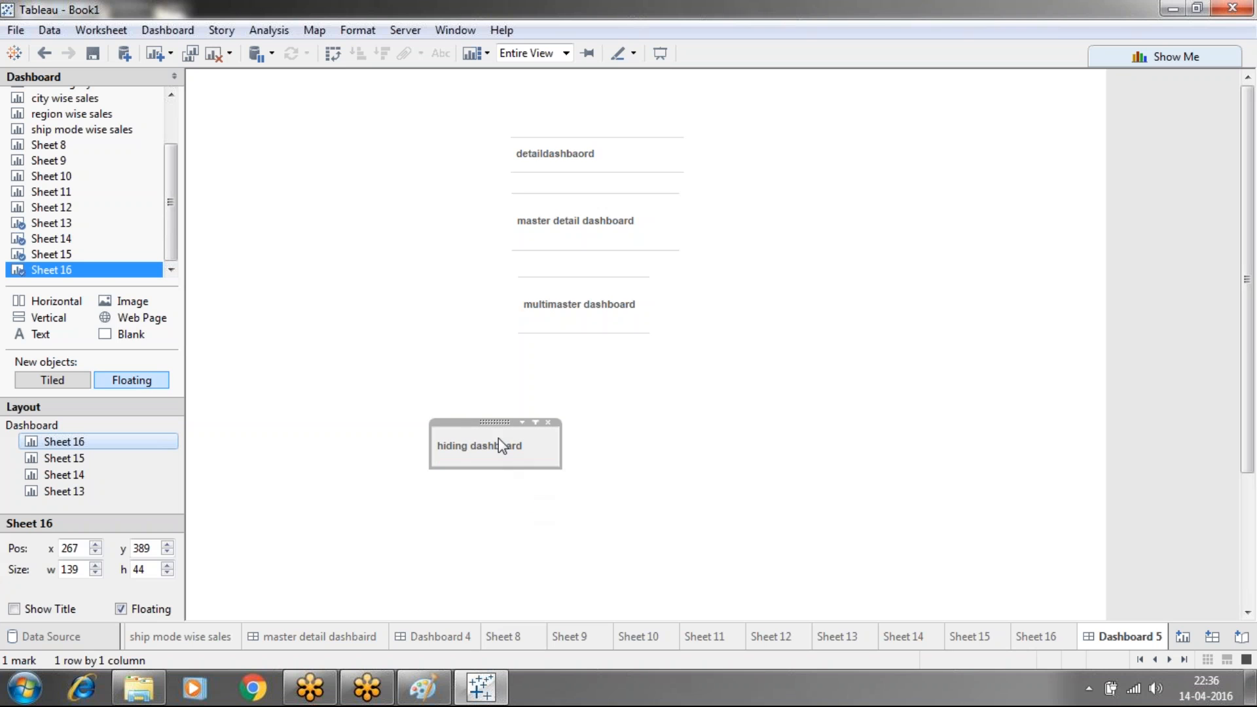
pyautogui.moveTo(496, 423); pyautogui.dragTo(588, 374)
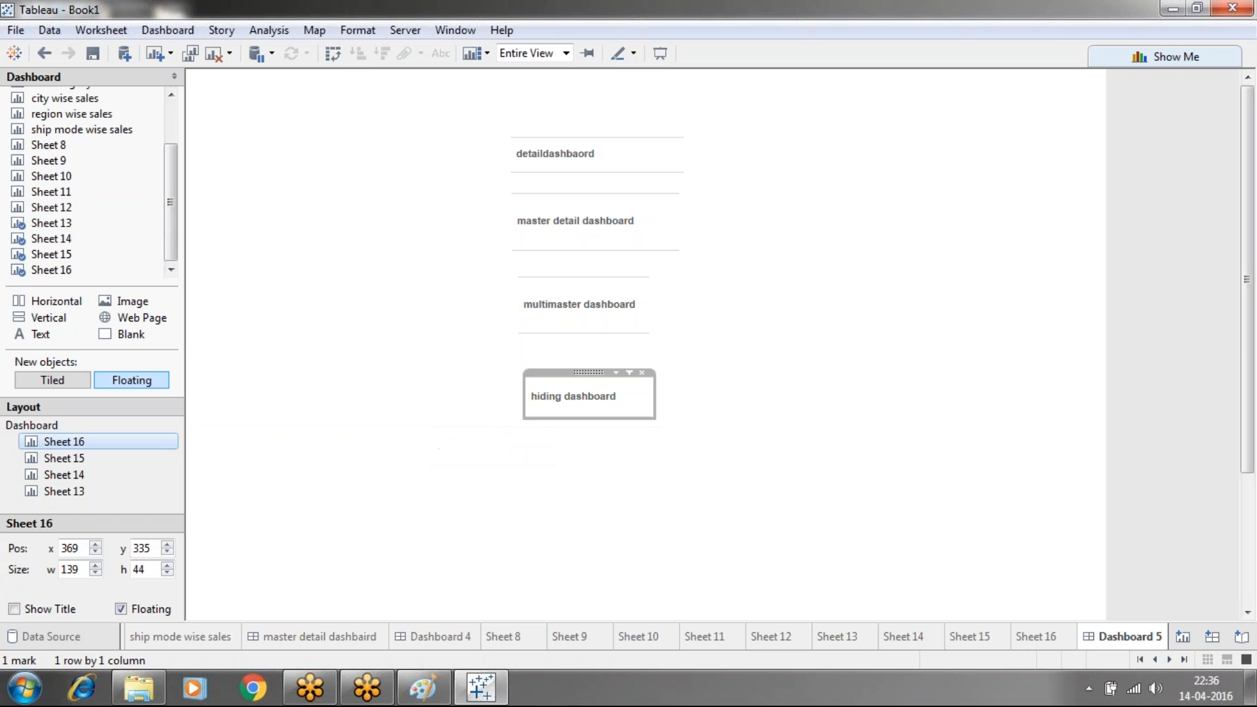
pyautogui.click(722, 410)
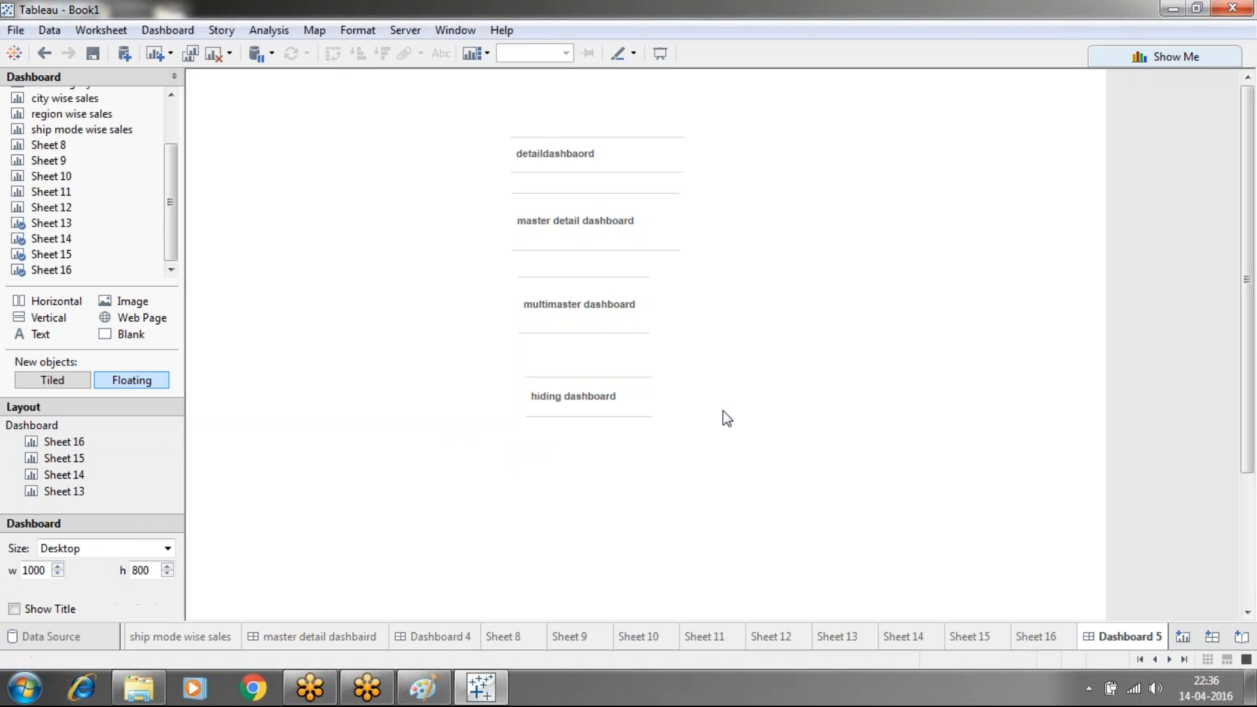
# Set the hiding dashboard header's shading to dark red in the Format pane
pyautogui.rightClick(626, 381)
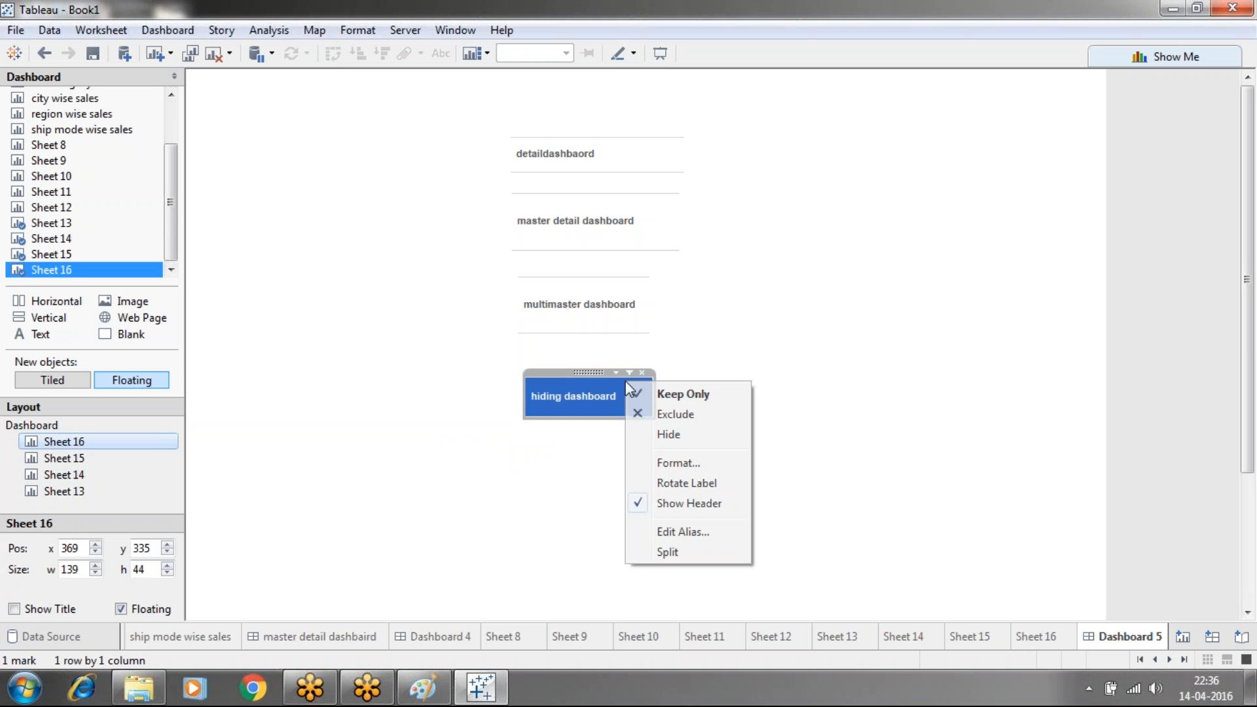
pyautogui.click(674, 462)
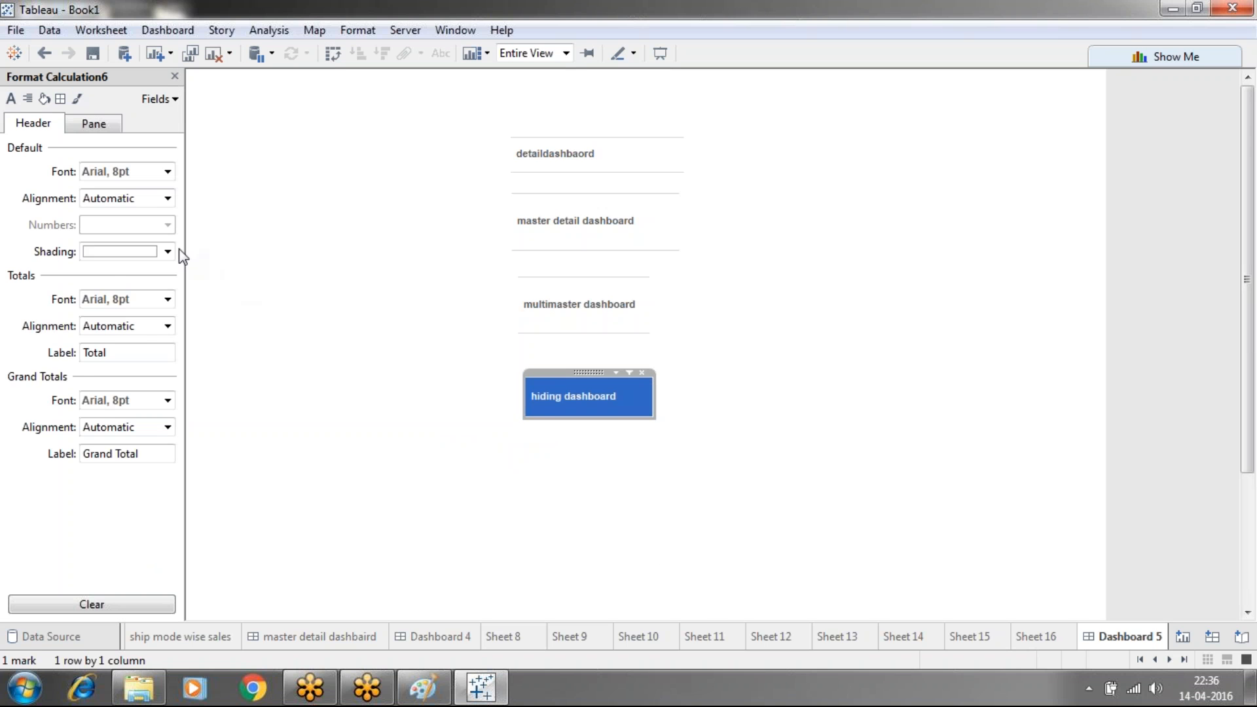
pyautogui.click(168, 252)
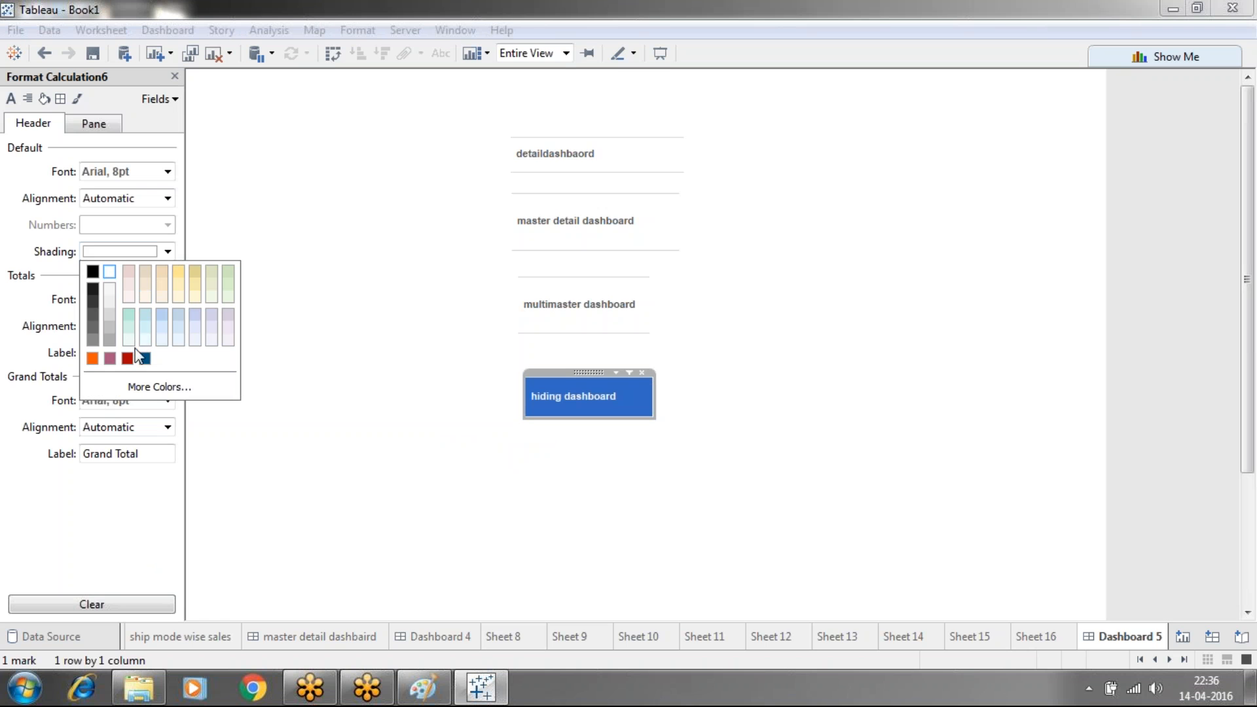
pyautogui.click(129, 358)
pyautogui.click(375, 445)
# Confirm the red shading on the hiding dashboard button and close the Format pane
pyautogui.click(632, 408)
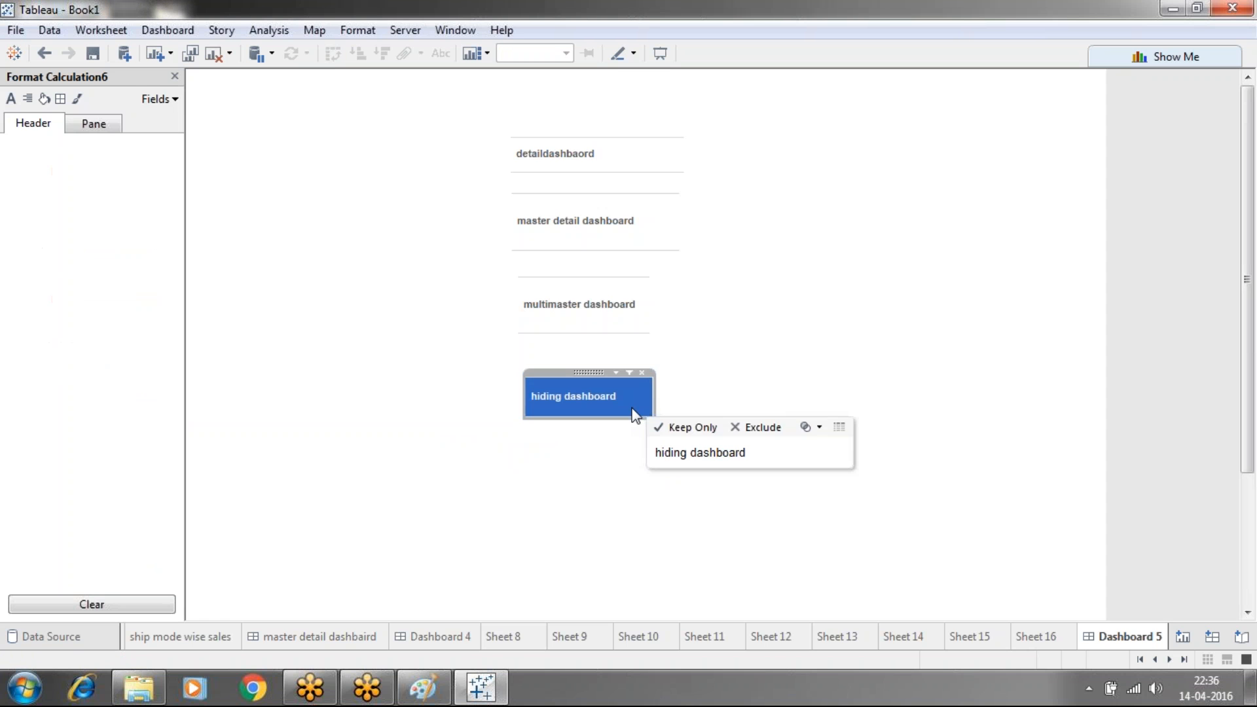
pyautogui.click(646, 485)
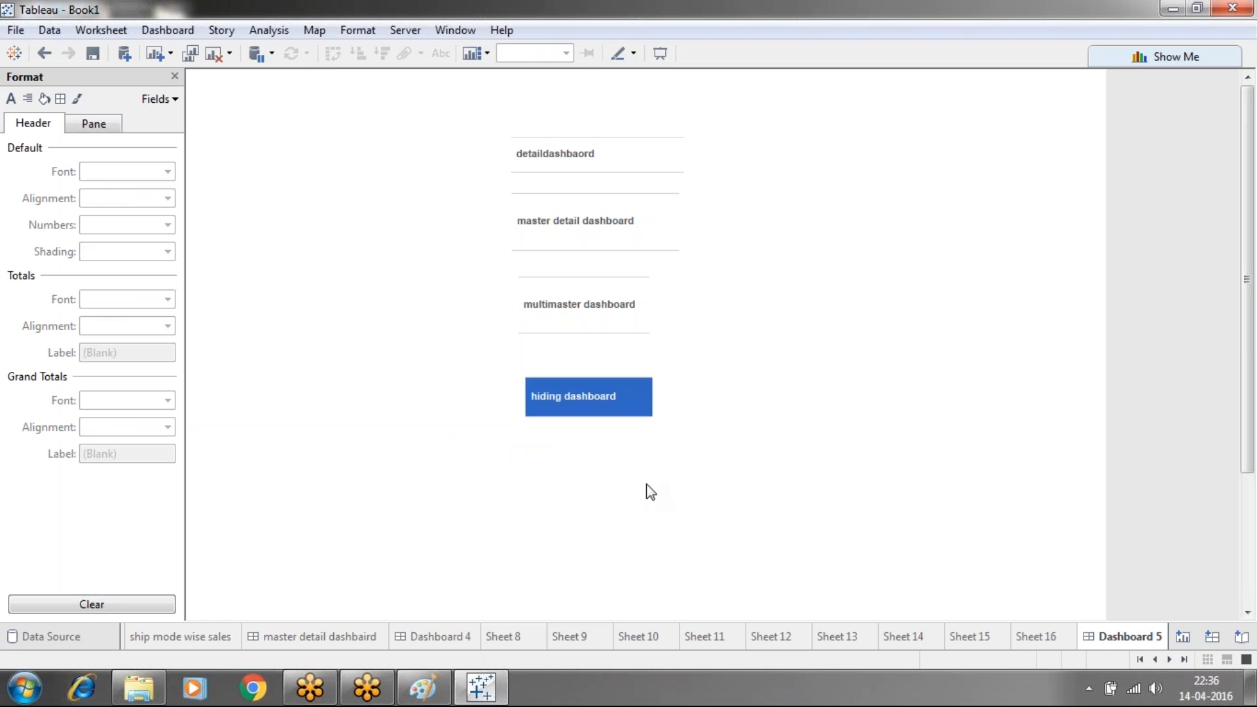
pyautogui.click(626, 402)
pyautogui.click(625, 402)
pyautogui.rightClick(625, 401)
pyautogui.click(672, 486)
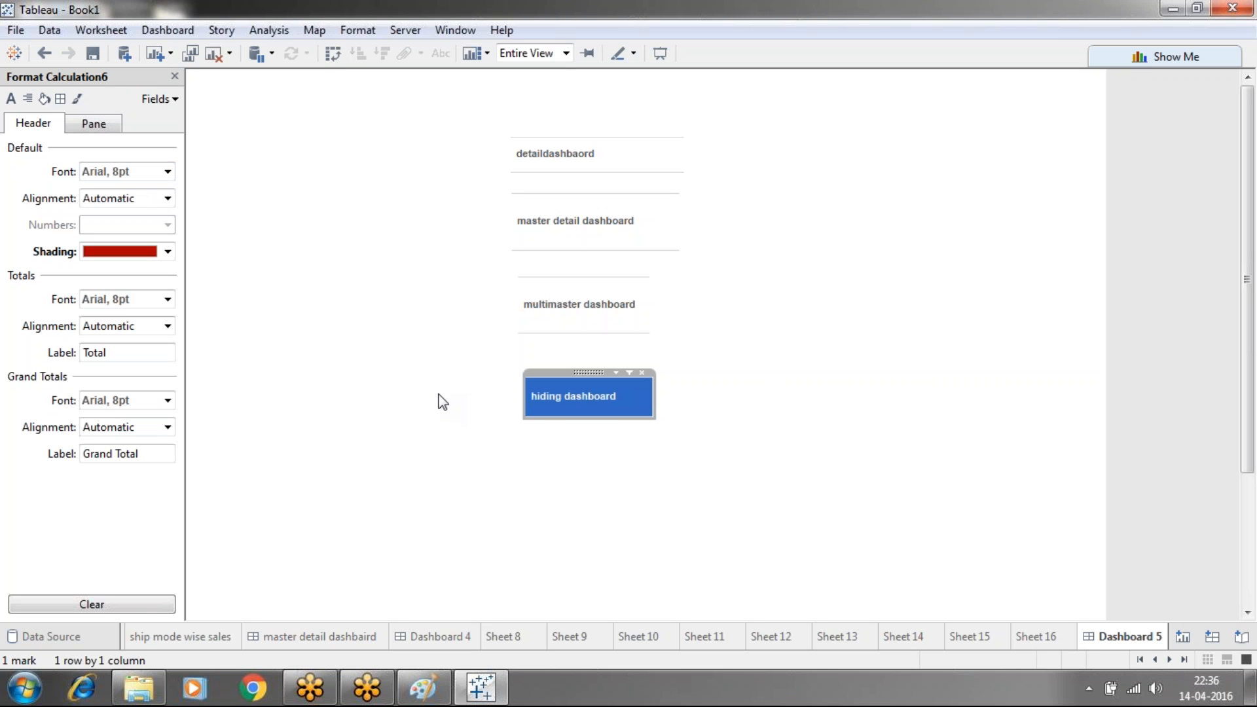
pyautogui.click(615, 419)
pyautogui.click(617, 411)
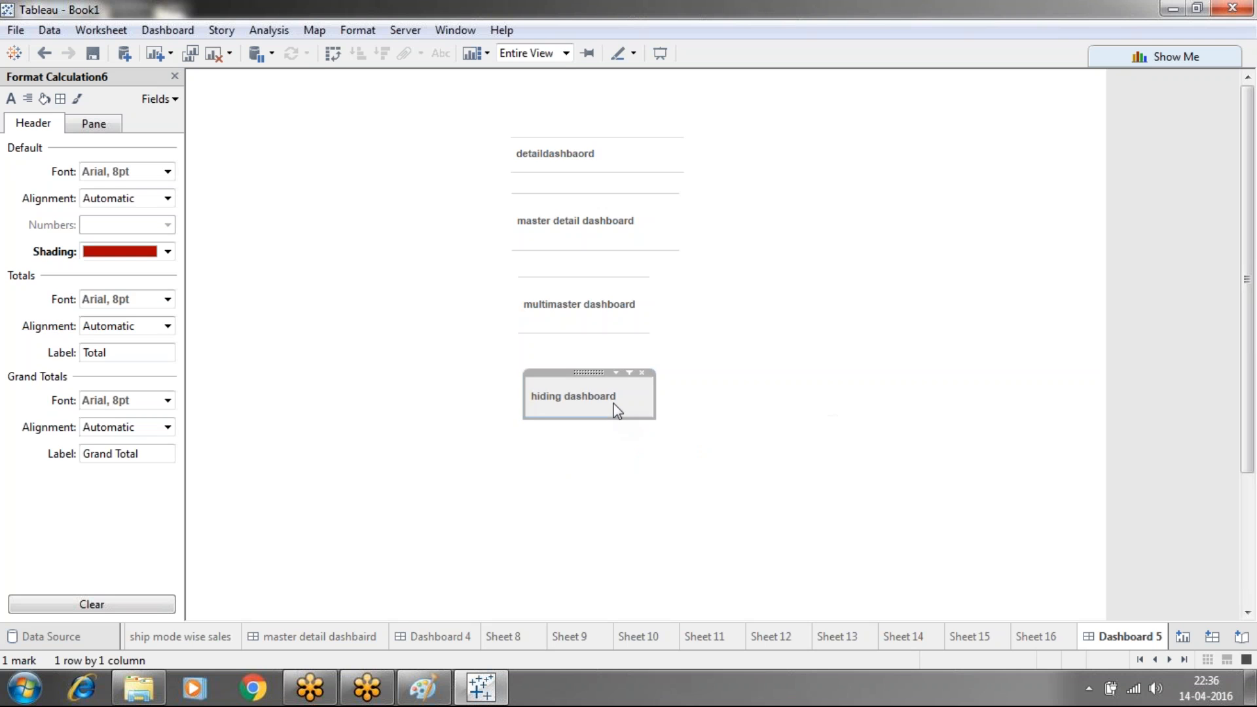
pyautogui.click(616, 407)
pyautogui.click(638, 400)
pyautogui.click(693, 410)
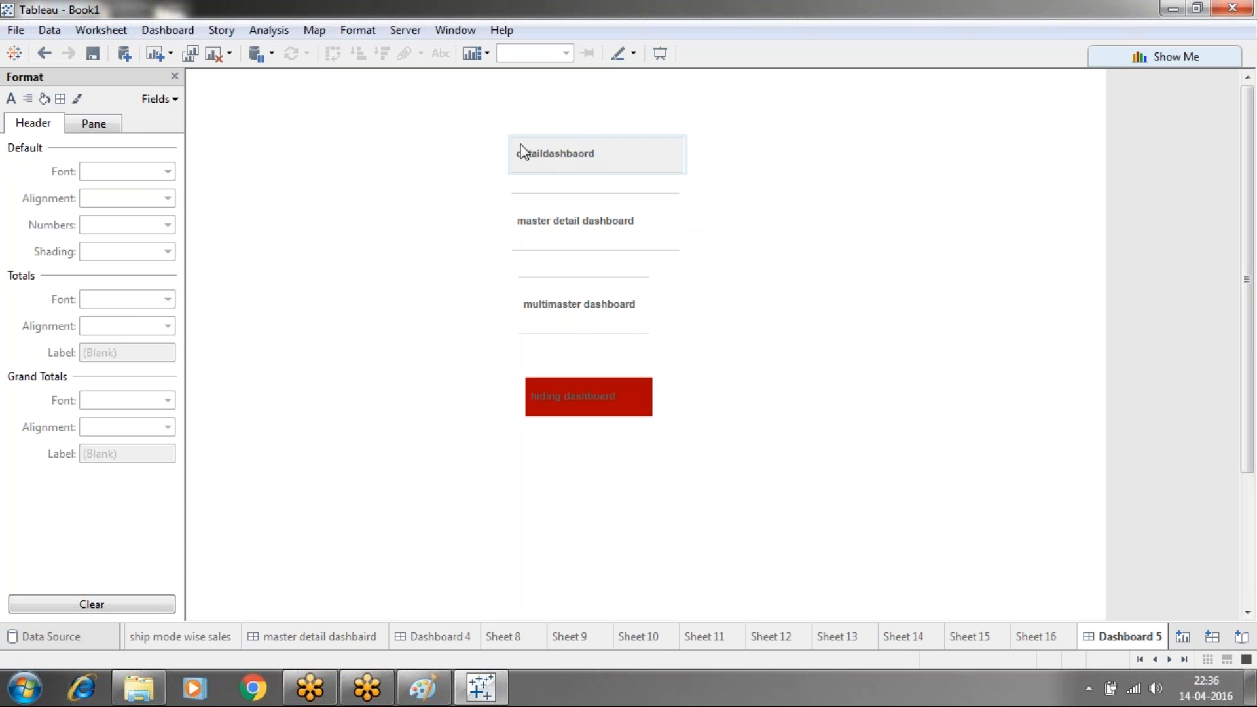
pyautogui.click(174, 76)
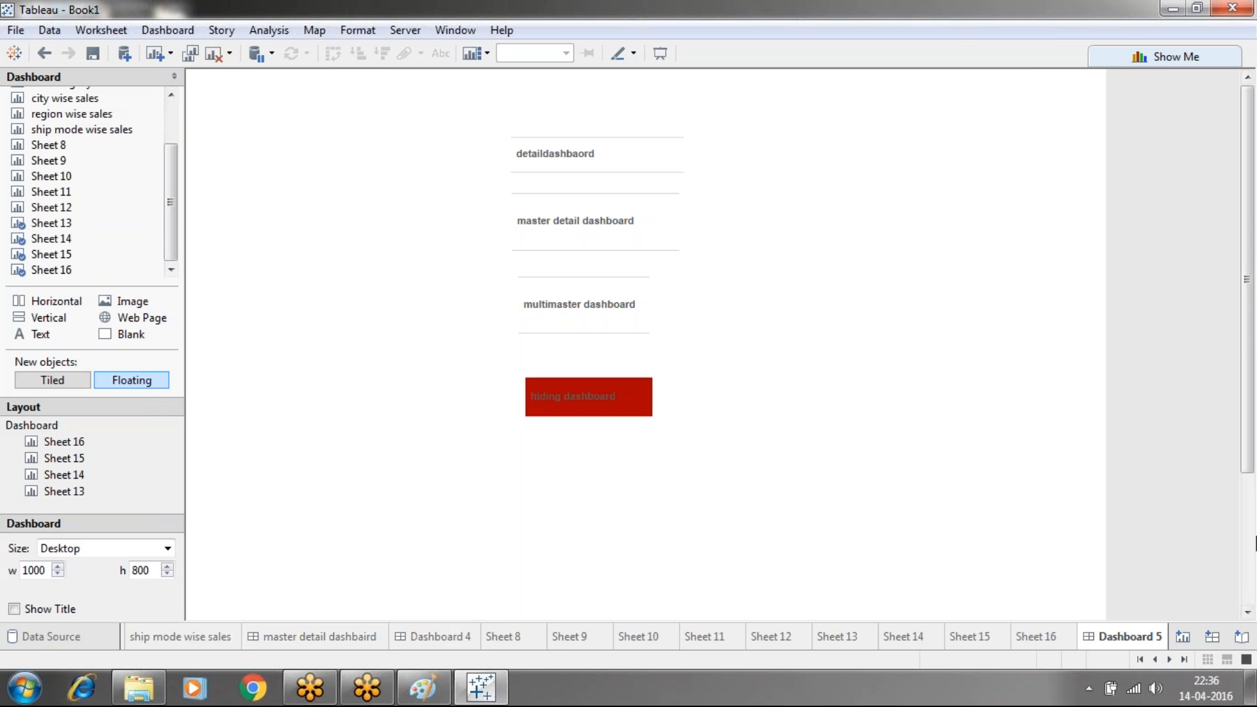
# Browse the sheet tabs back to Dashboard 5 and open the Dashboard menu
pyautogui.scroll(-3, 1250, 550)
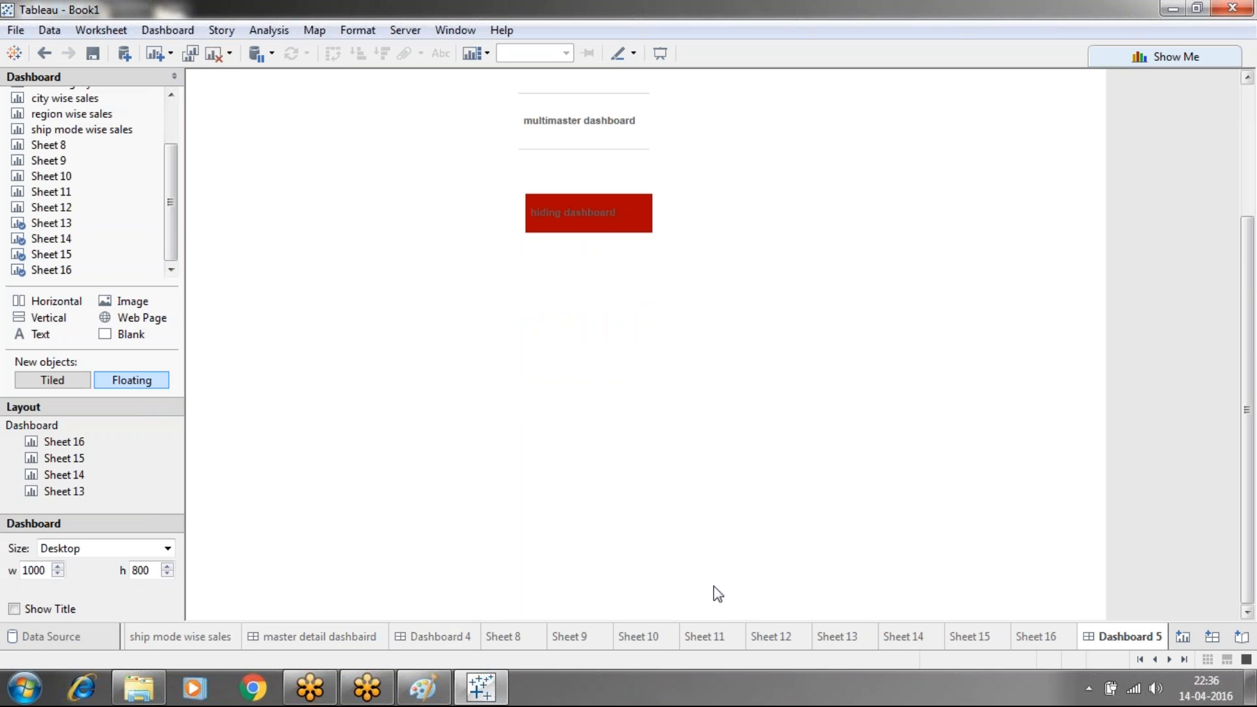
pyautogui.click(1140, 662)
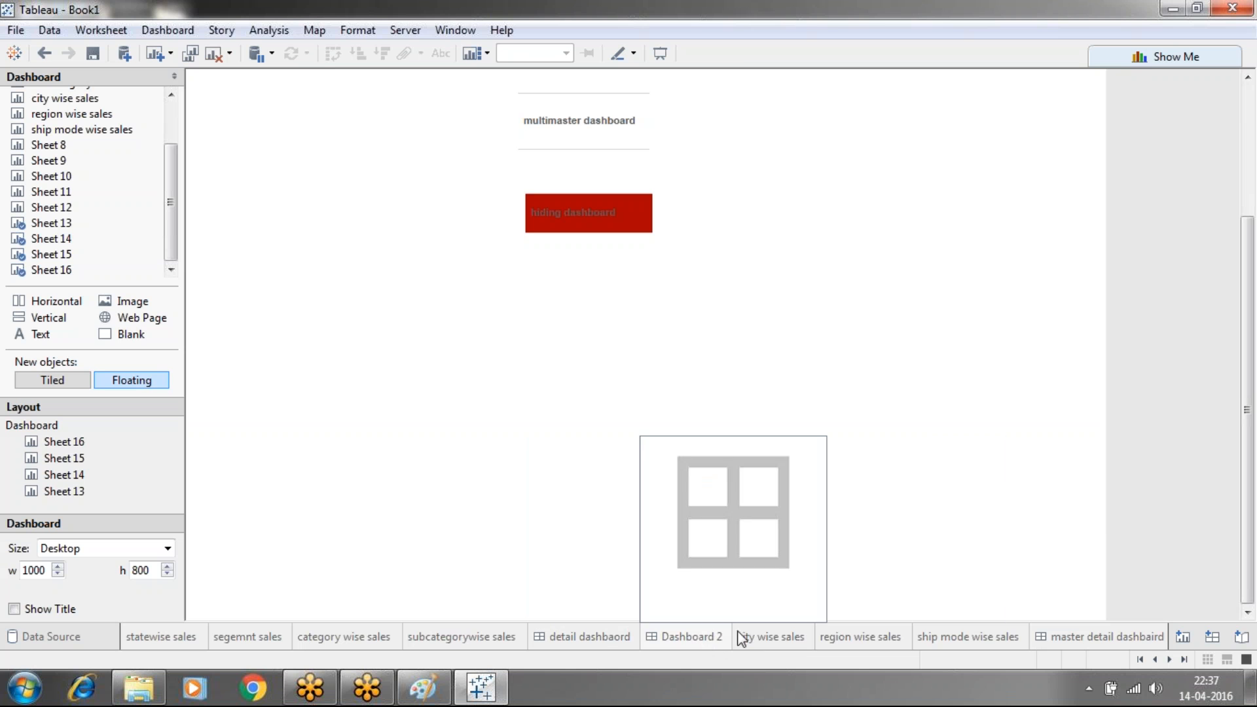
pyautogui.moveTo(1054, 648)
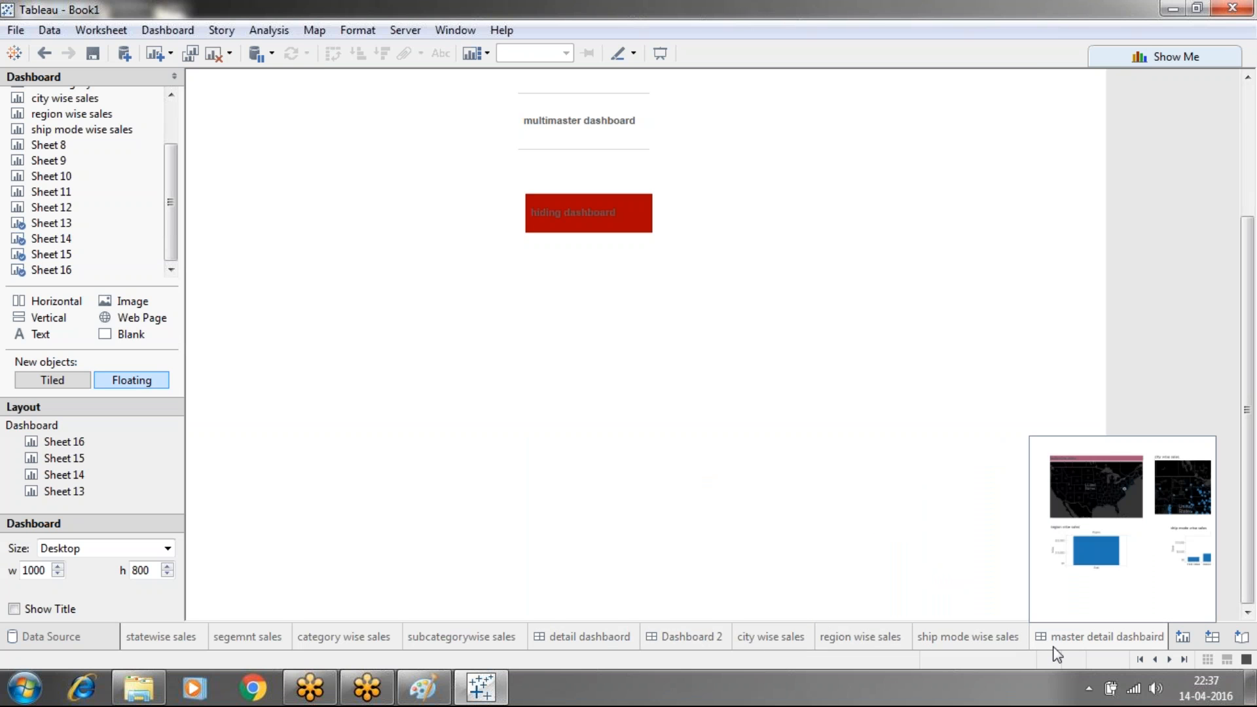
pyautogui.click(1189, 657)
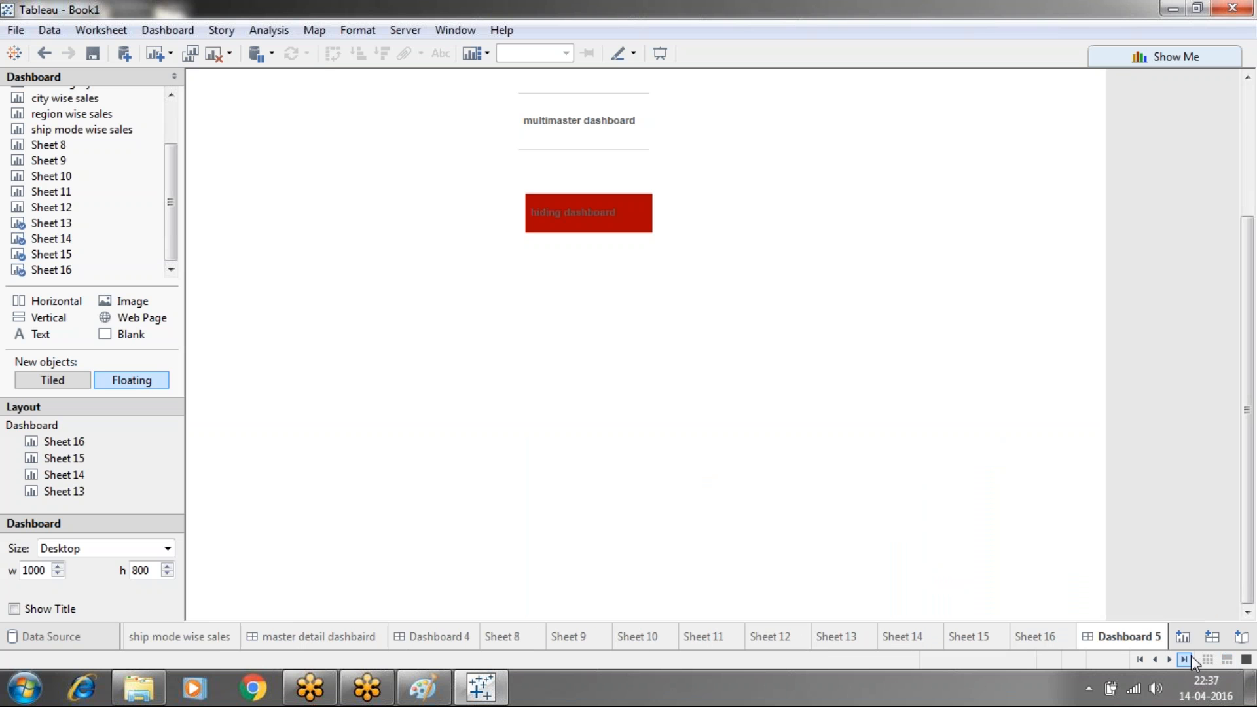
pyautogui.click(1249, 126)
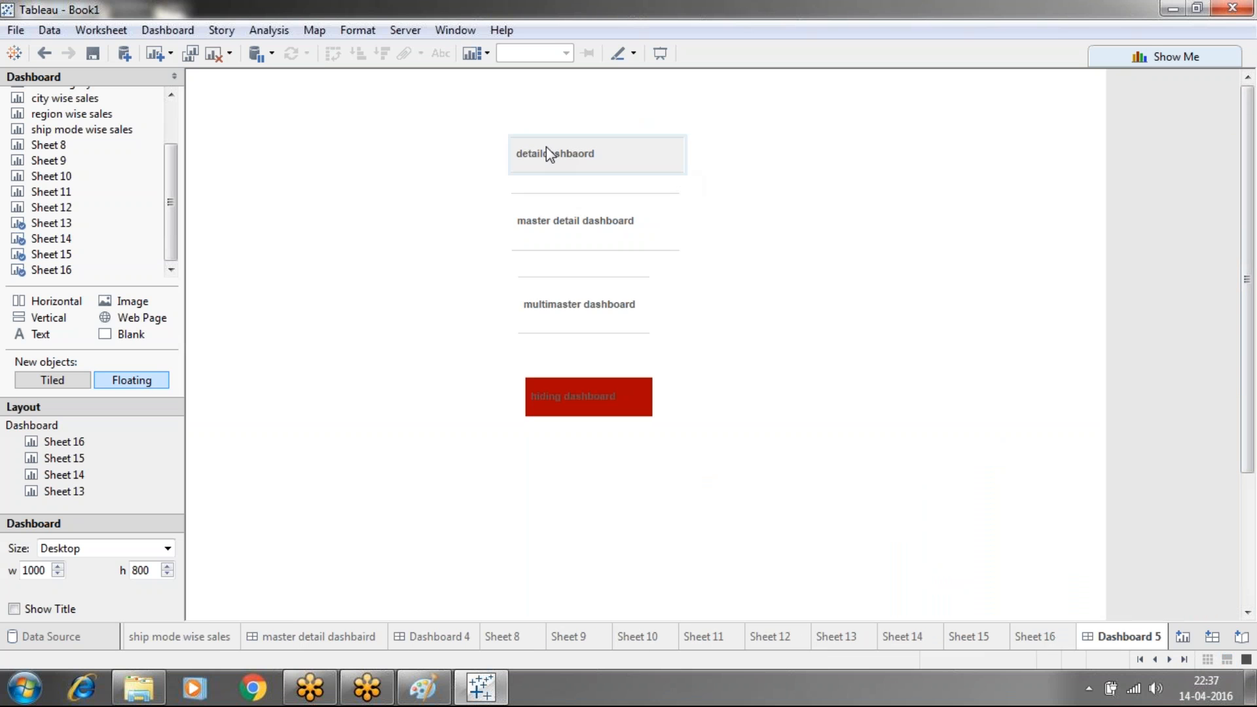
pyautogui.click(167, 31)
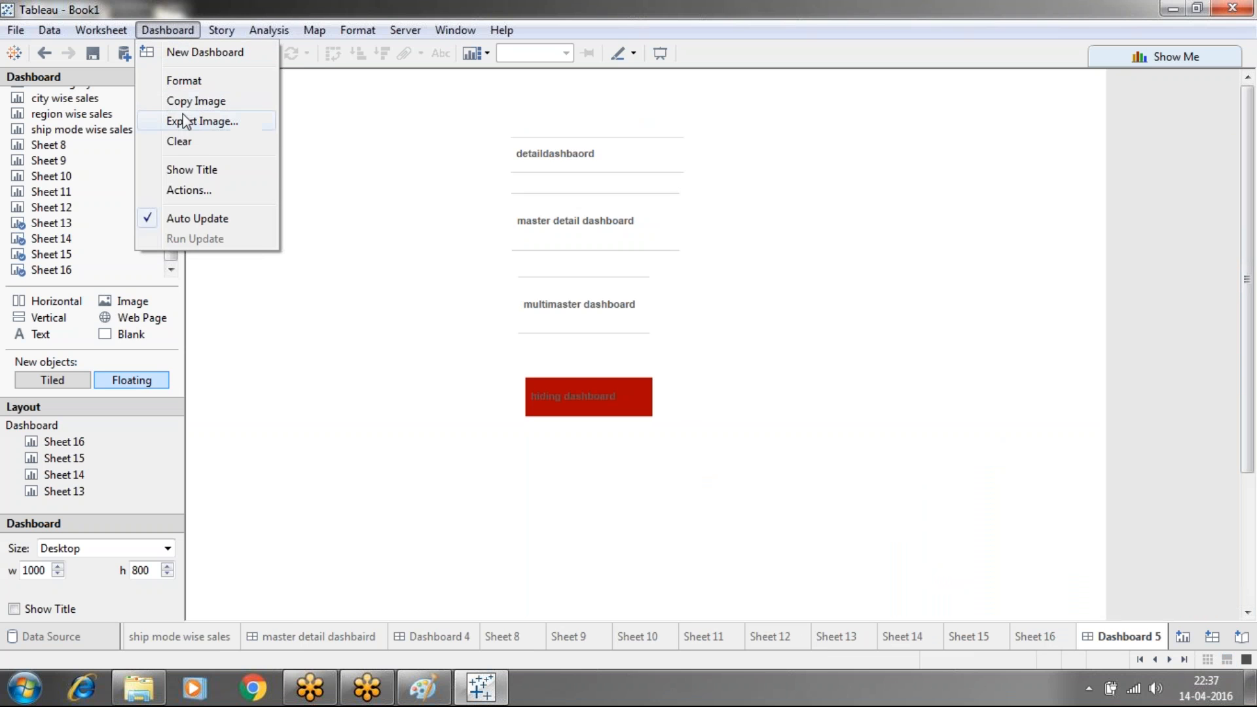
# Start a new filter action with Sheet 13 as its only source
pyautogui.click(186, 188)
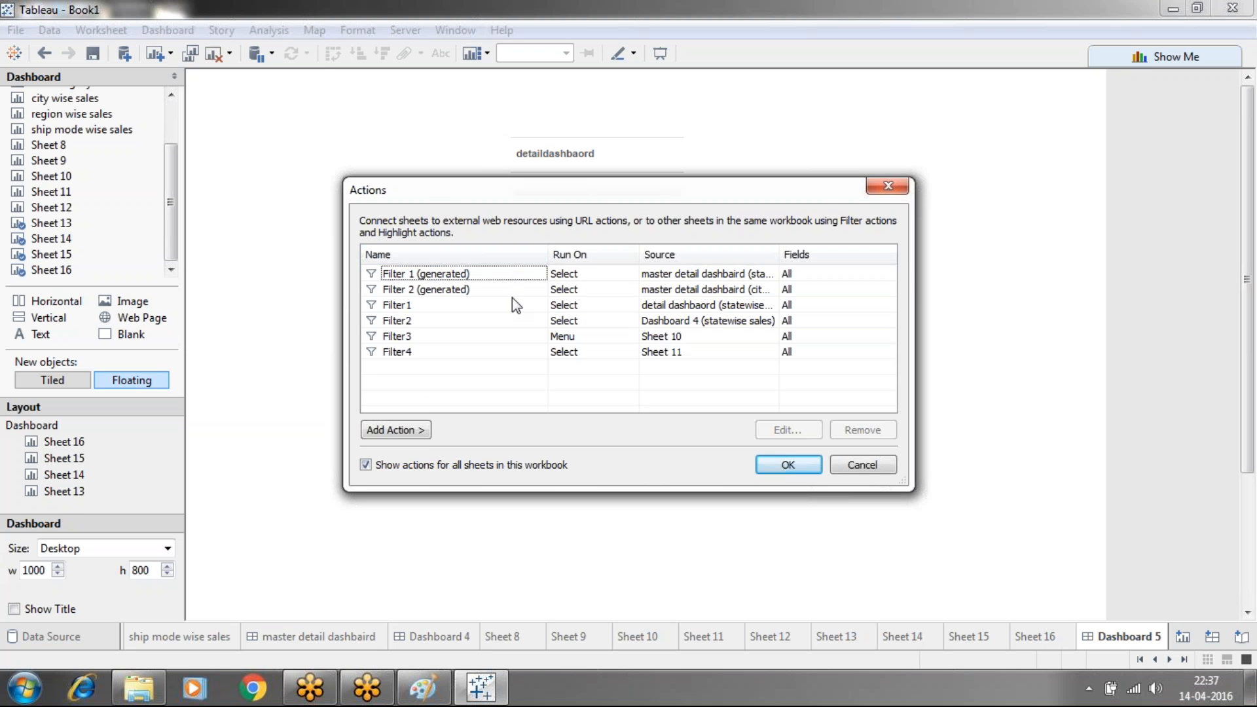
pyautogui.click(426, 431)
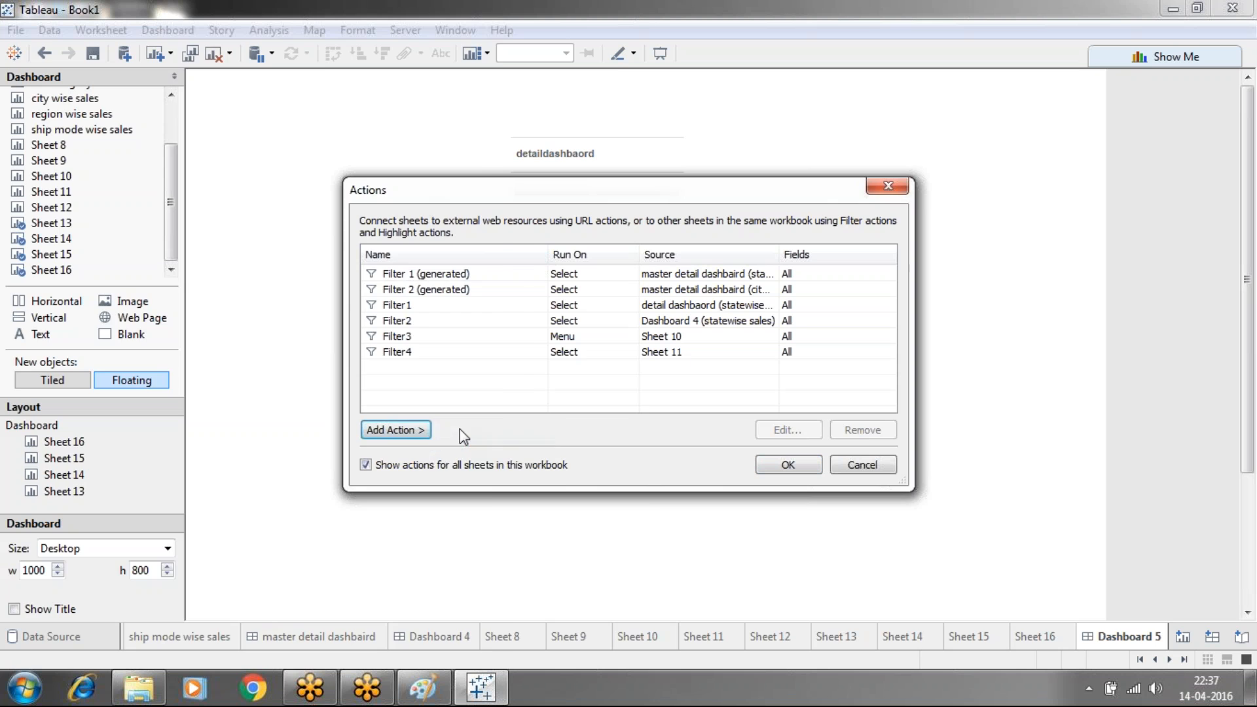
pyautogui.click(463, 433)
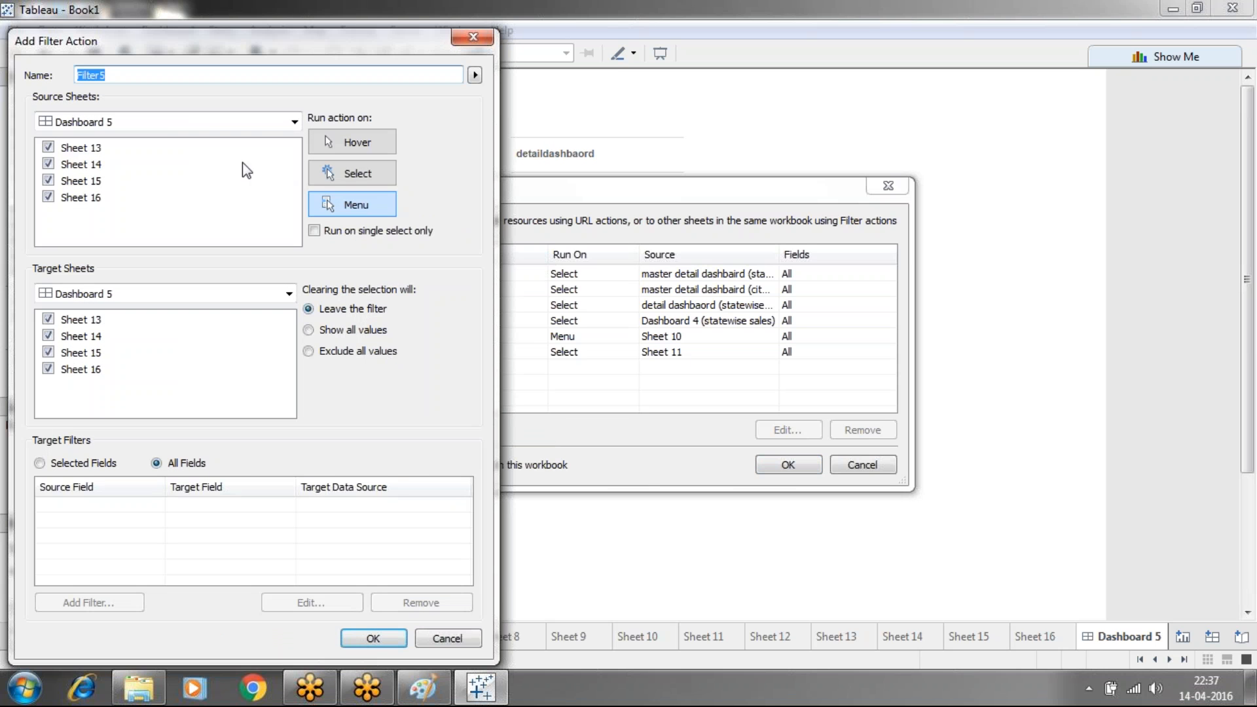
pyautogui.click(47, 164)
pyautogui.click(49, 181)
pyautogui.click(78, 197)
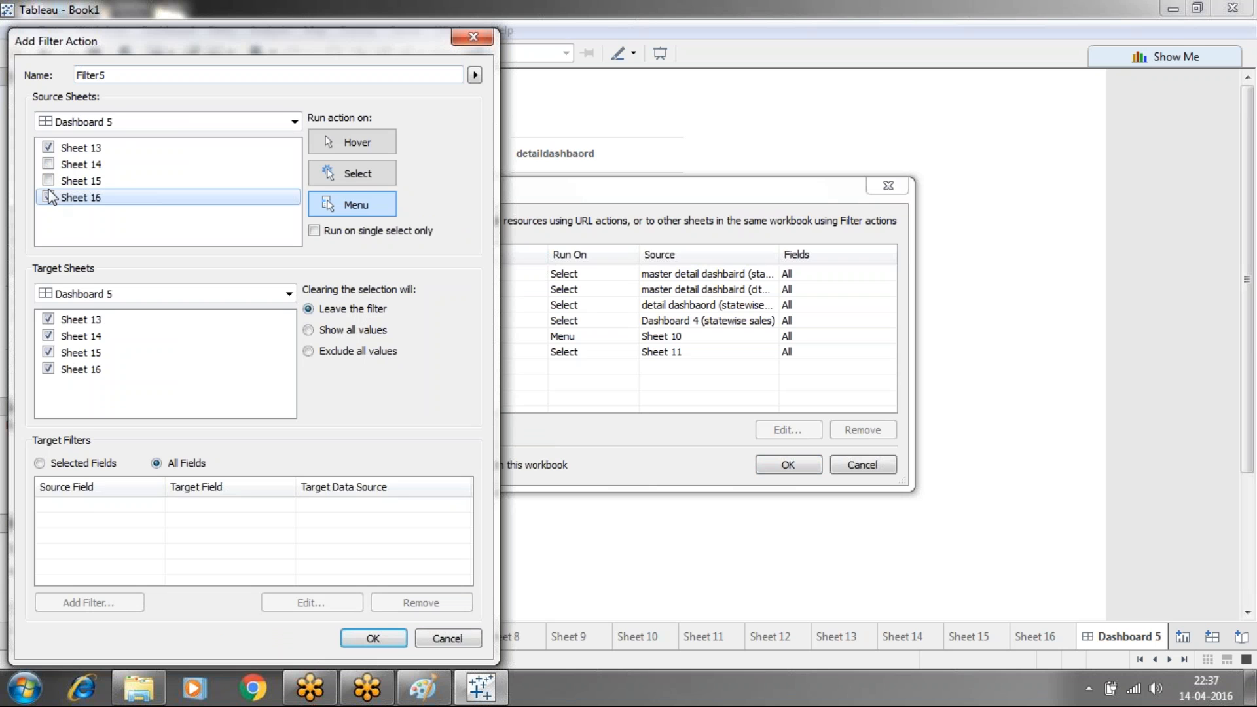
pyautogui.click(48, 197)
# Target Dashboard 2, run on Select, show all values, and save Filter5
pyautogui.click(288, 295)
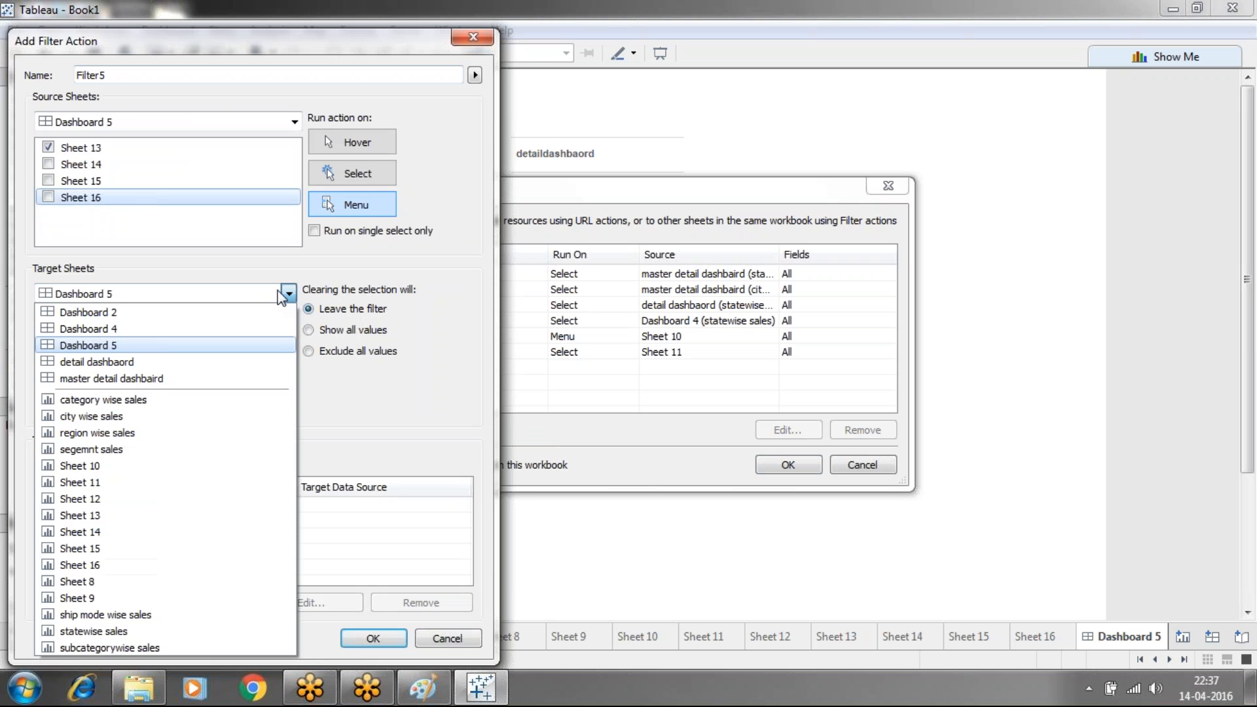
pyautogui.click(94, 314)
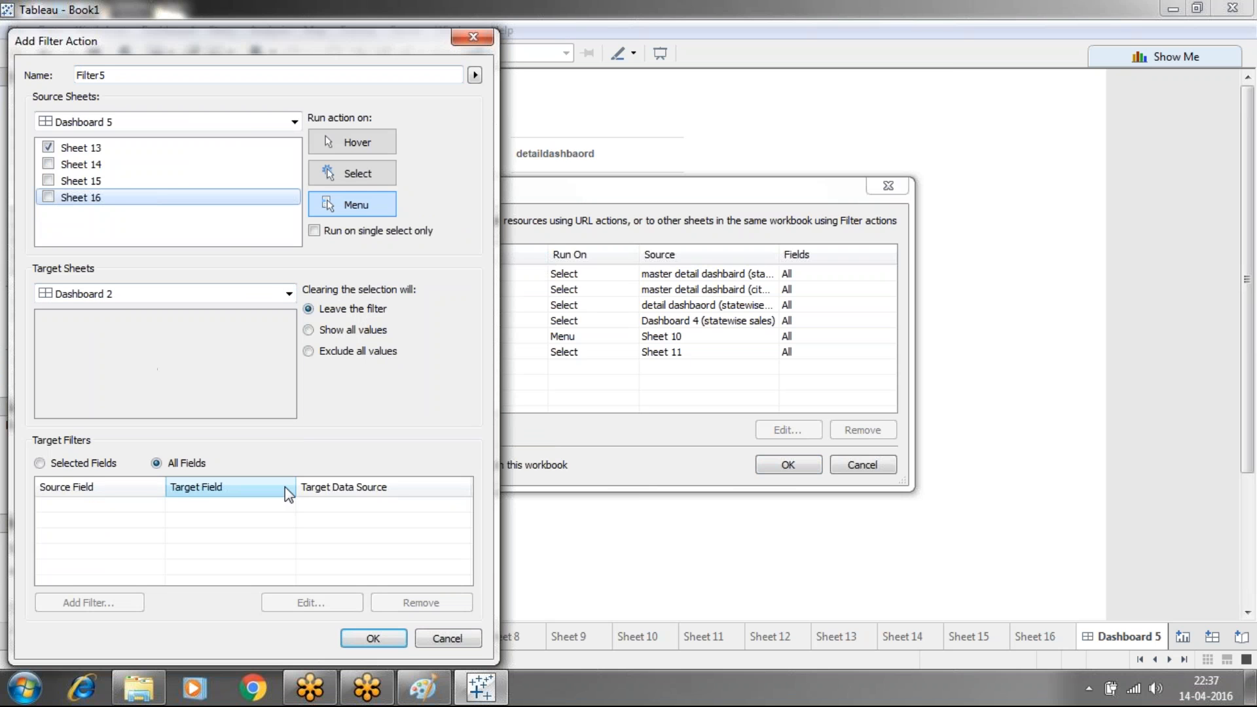
pyautogui.click(335, 167)
pyautogui.click(314, 230)
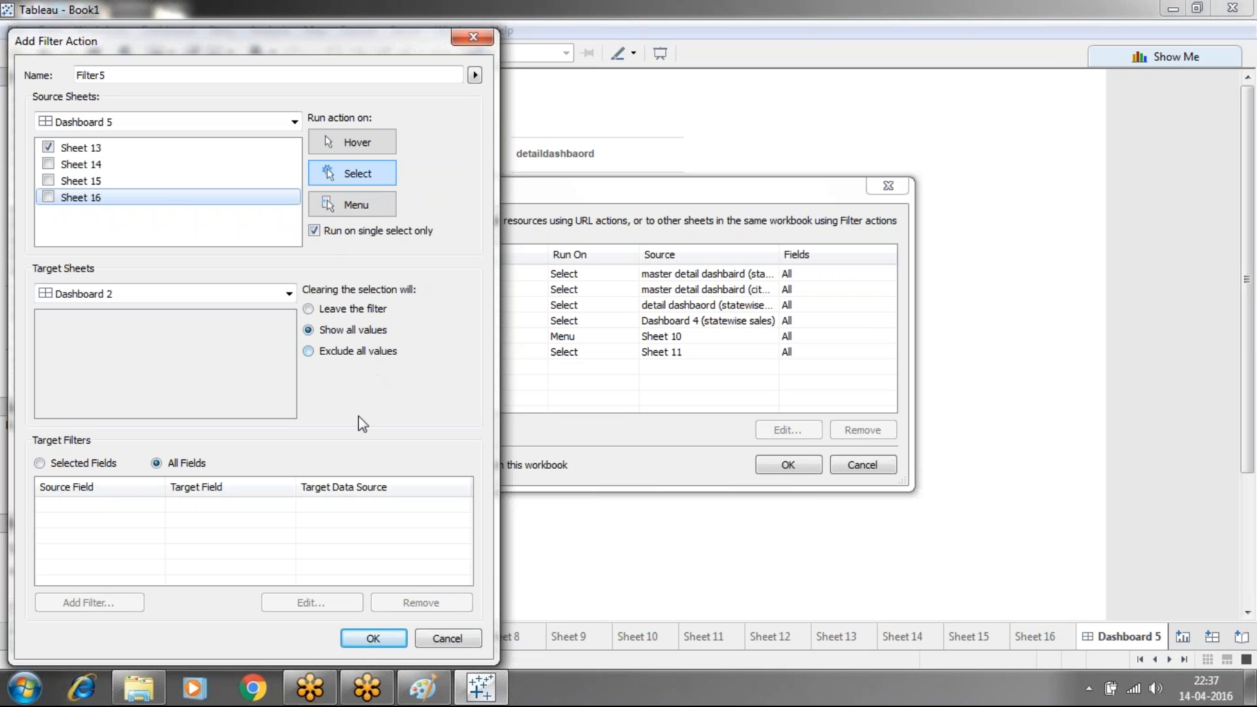
pyautogui.click(383, 634)
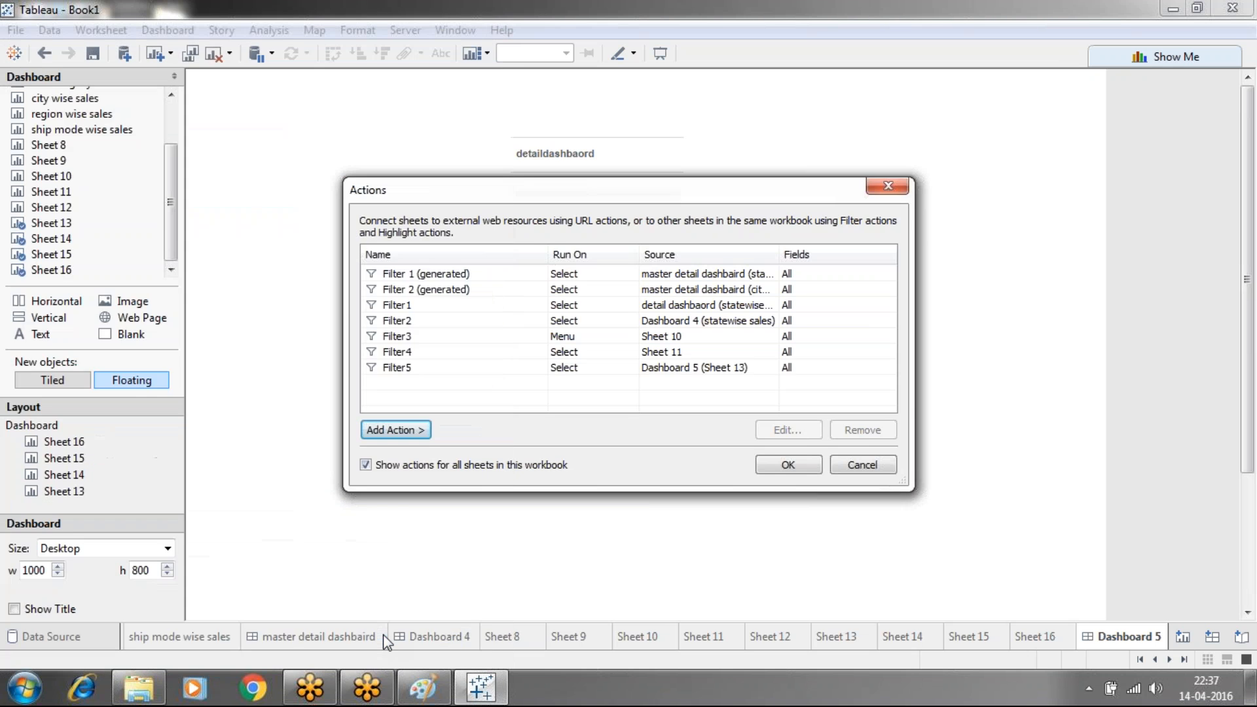
pyautogui.click(787, 465)
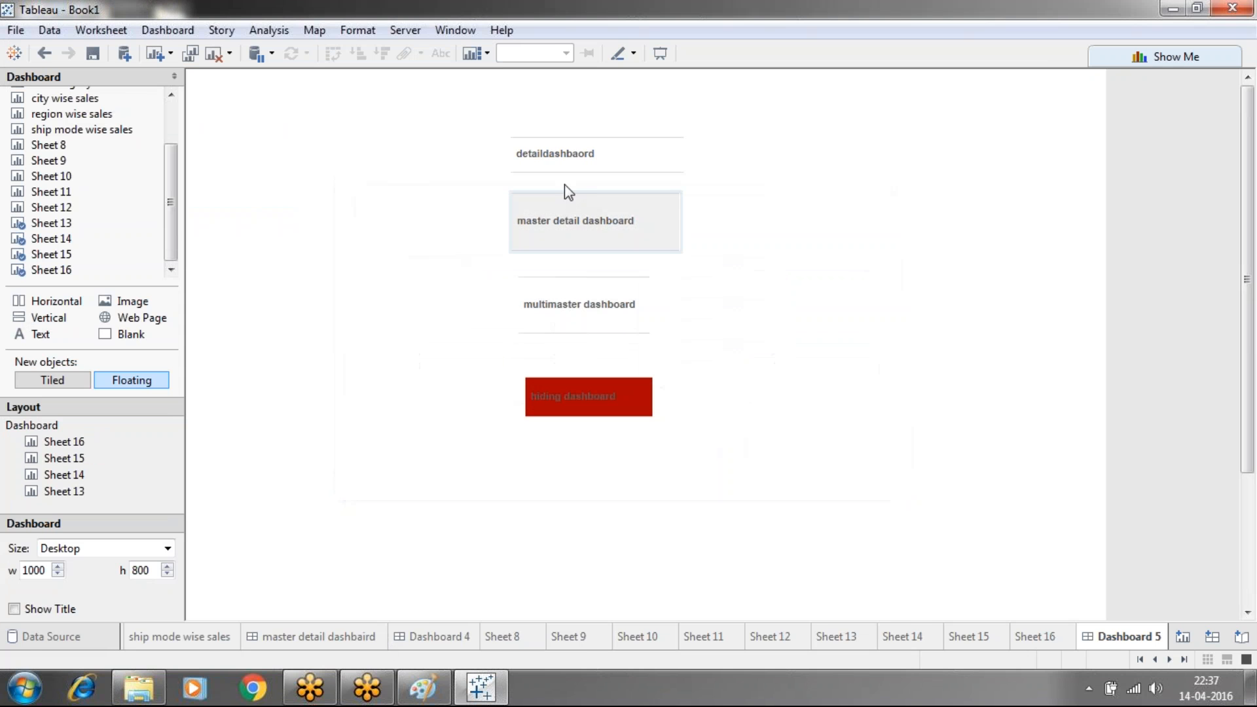
pyautogui.click(559, 167)
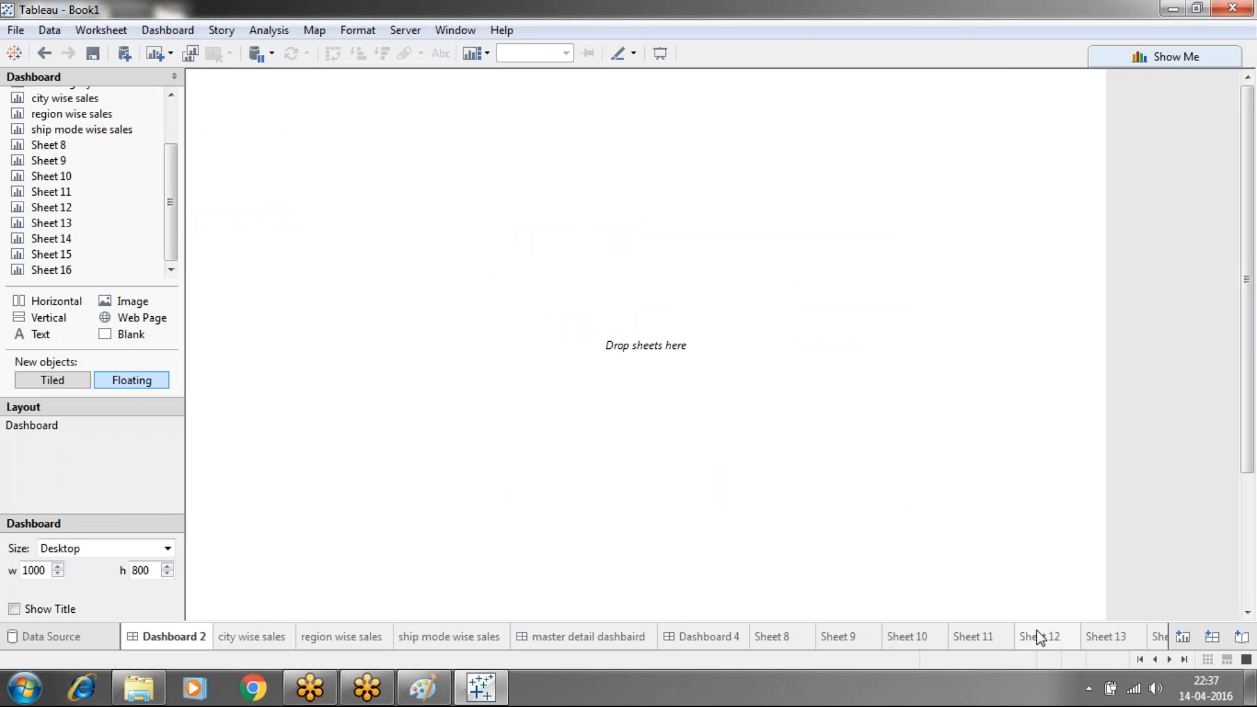
pyautogui.click(1182, 659)
pyautogui.click(1126, 642)
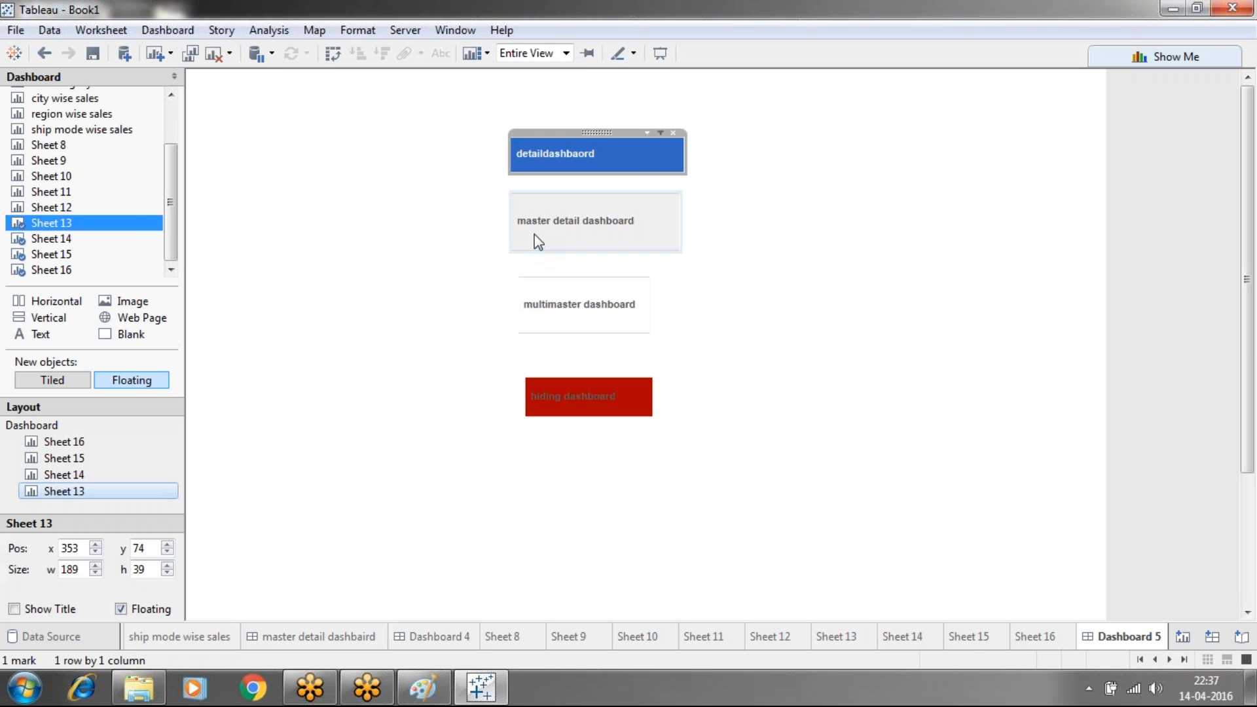
pyautogui.click(153, 33)
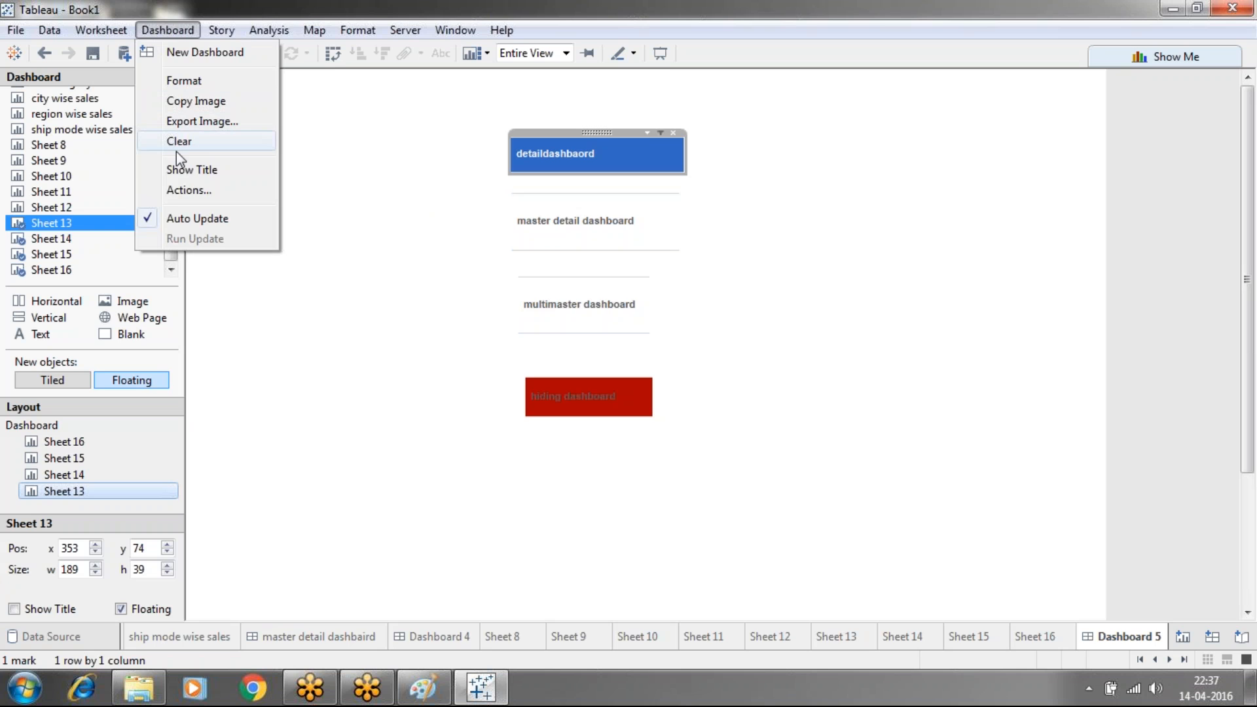
# Create Filter6 from Sheet 14 to Dashboard 4, run on Menu, single select only
pyautogui.click(178, 189)
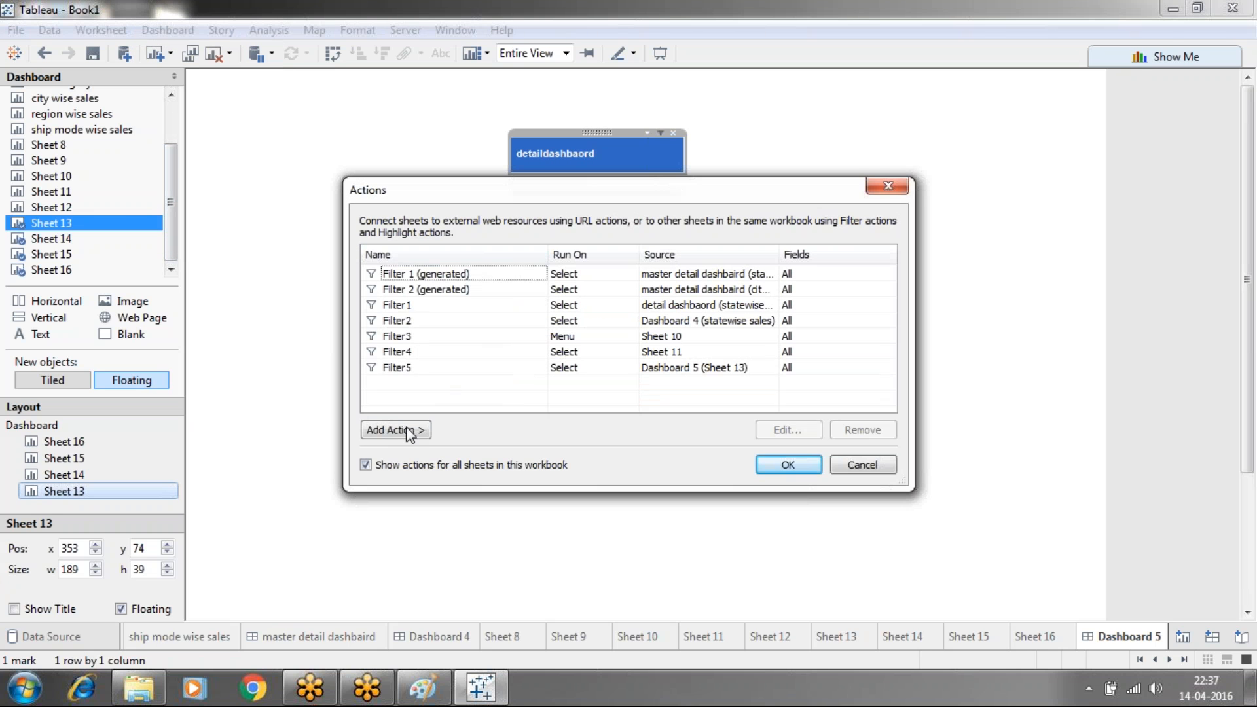
pyautogui.click(401, 432)
pyautogui.click(477, 433)
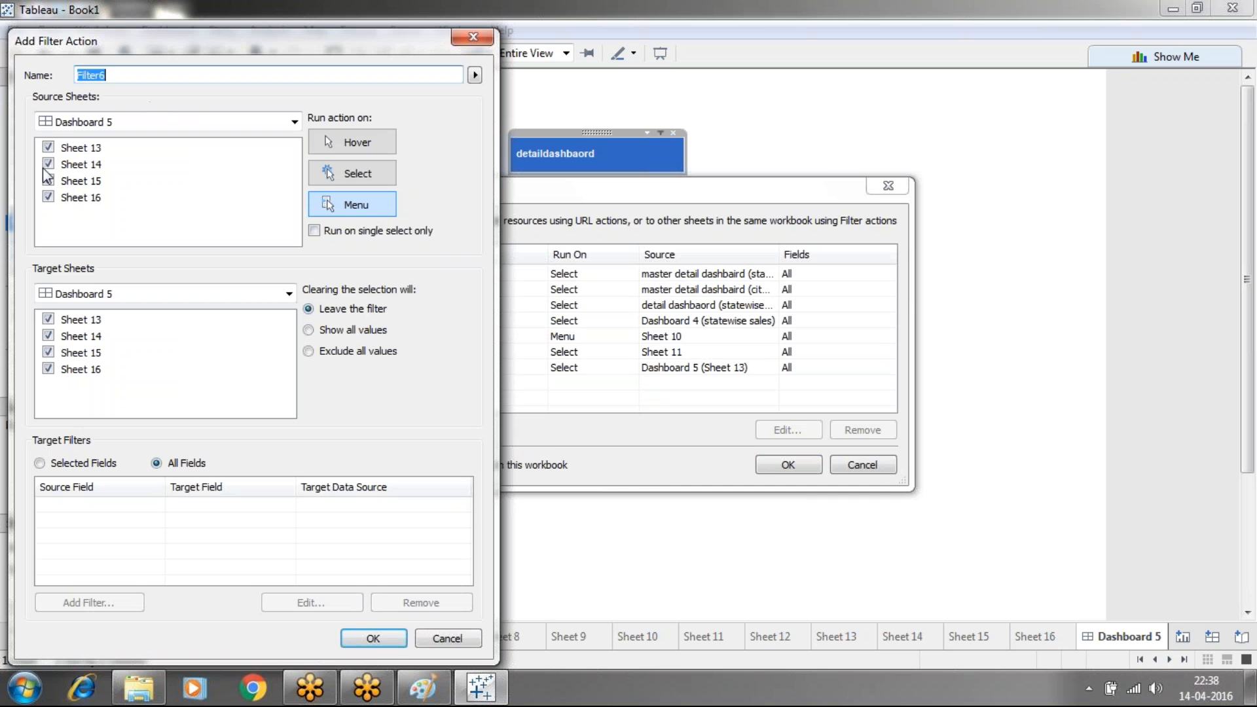
pyautogui.click(47, 149)
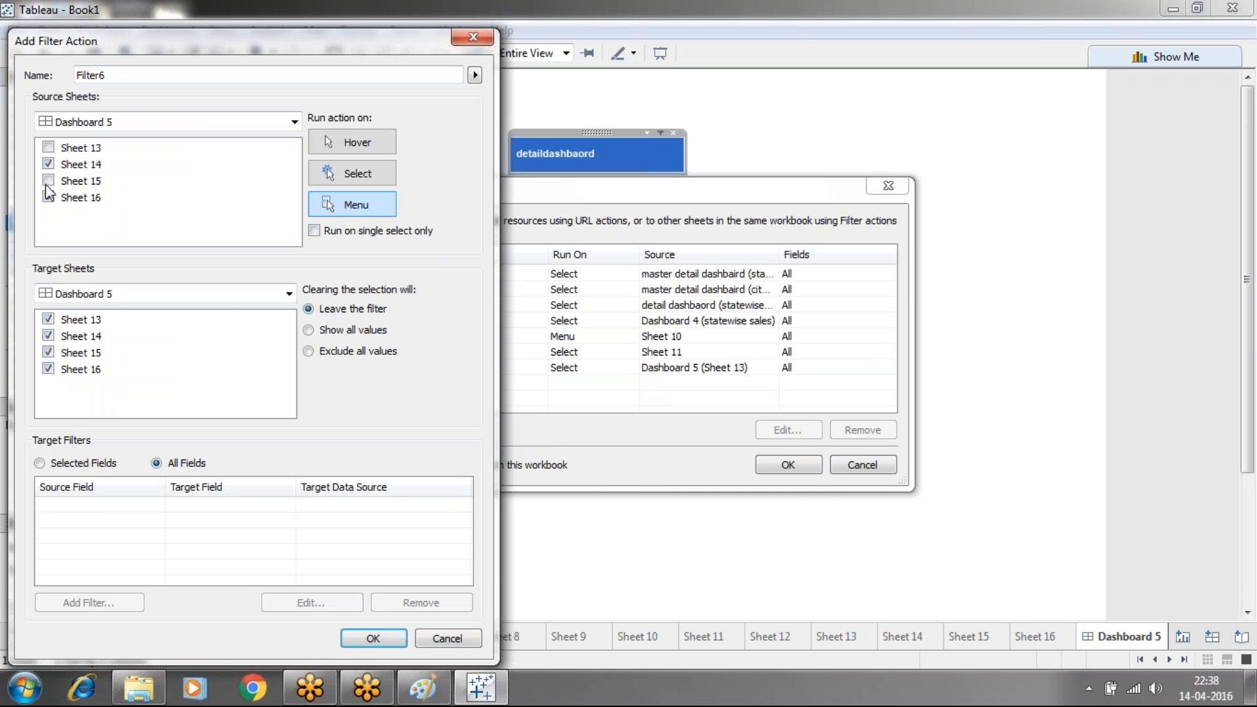
pyautogui.click(289, 293)
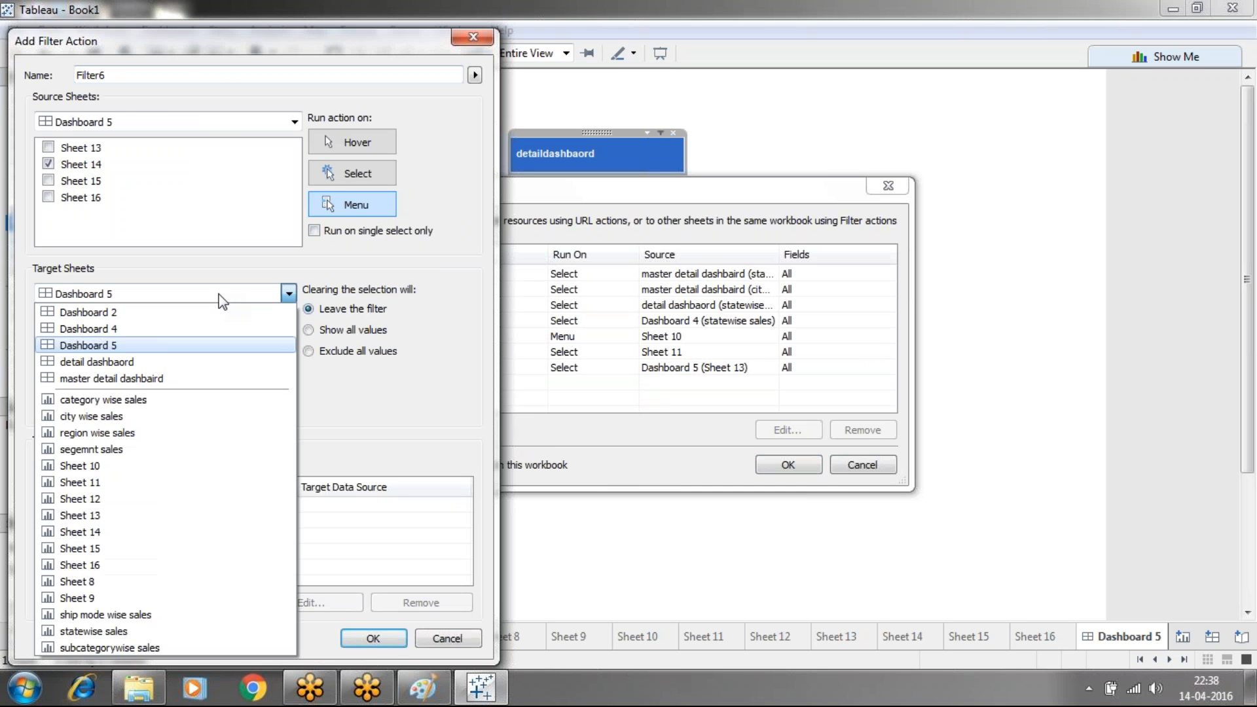
pyautogui.click(114, 330)
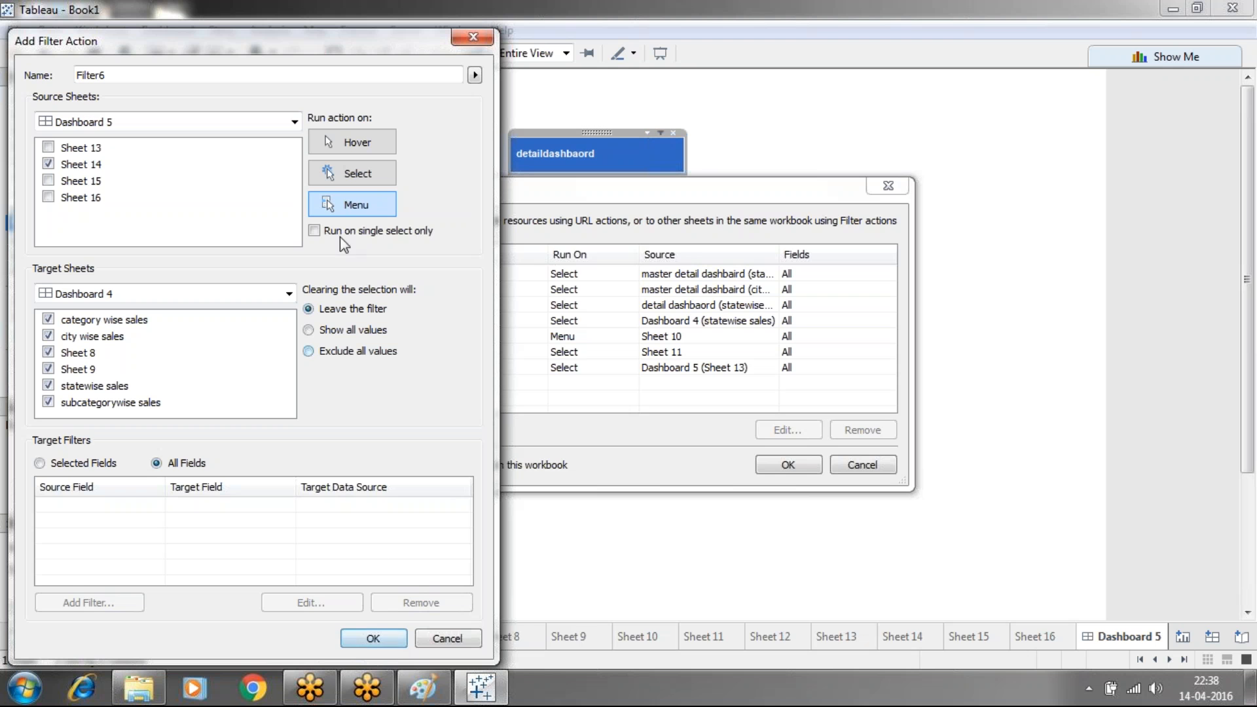
pyautogui.click(318, 232)
pyautogui.click(378, 635)
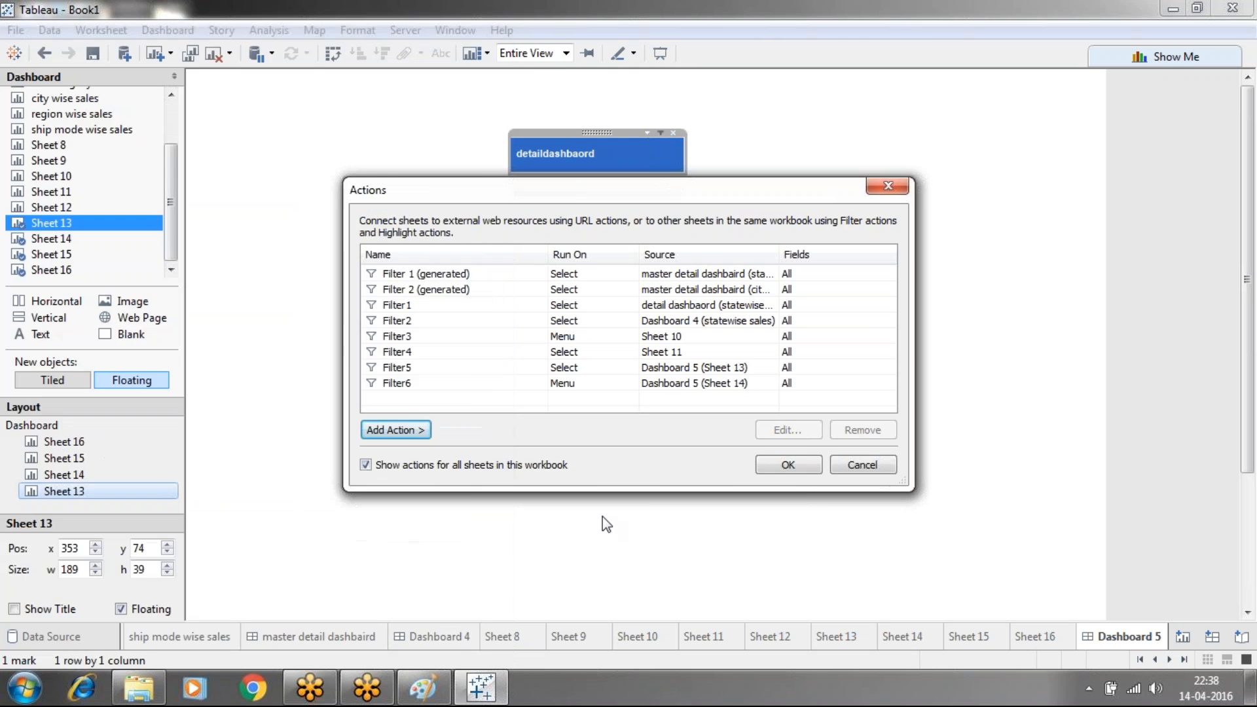
pyautogui.click(756, 466)
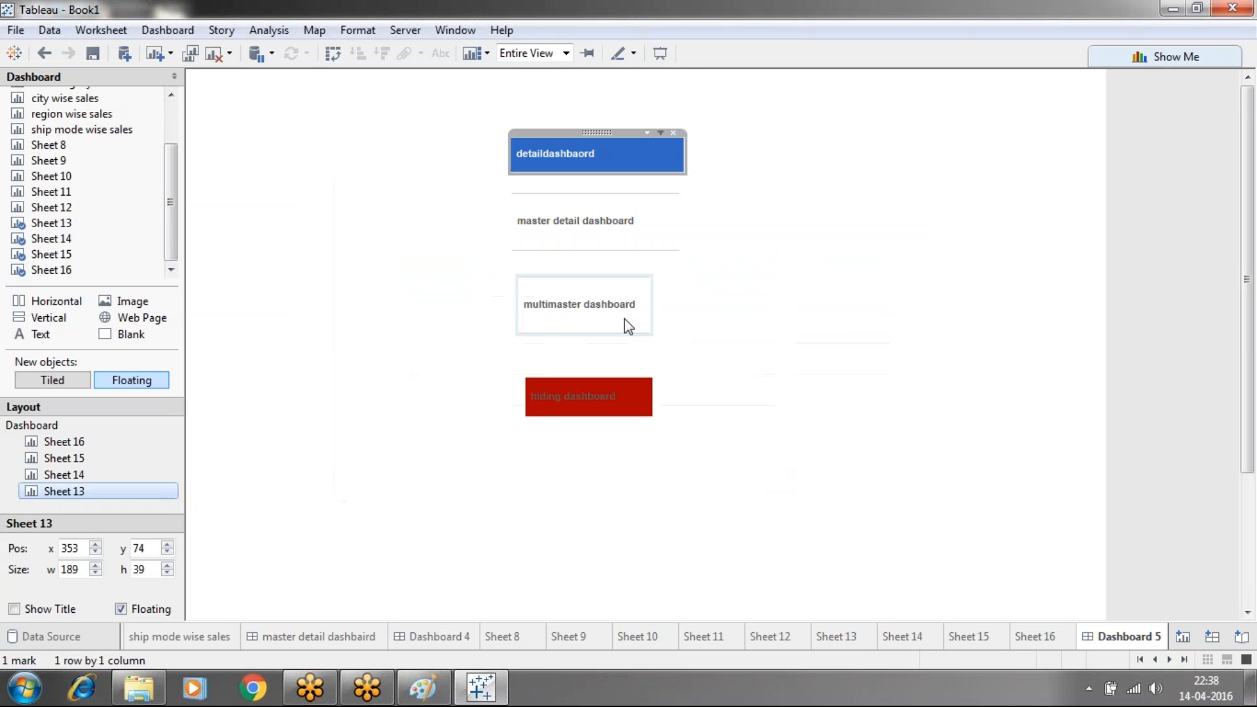
pyautogui.click(565, 228)
pyautogui.click(566, 231)
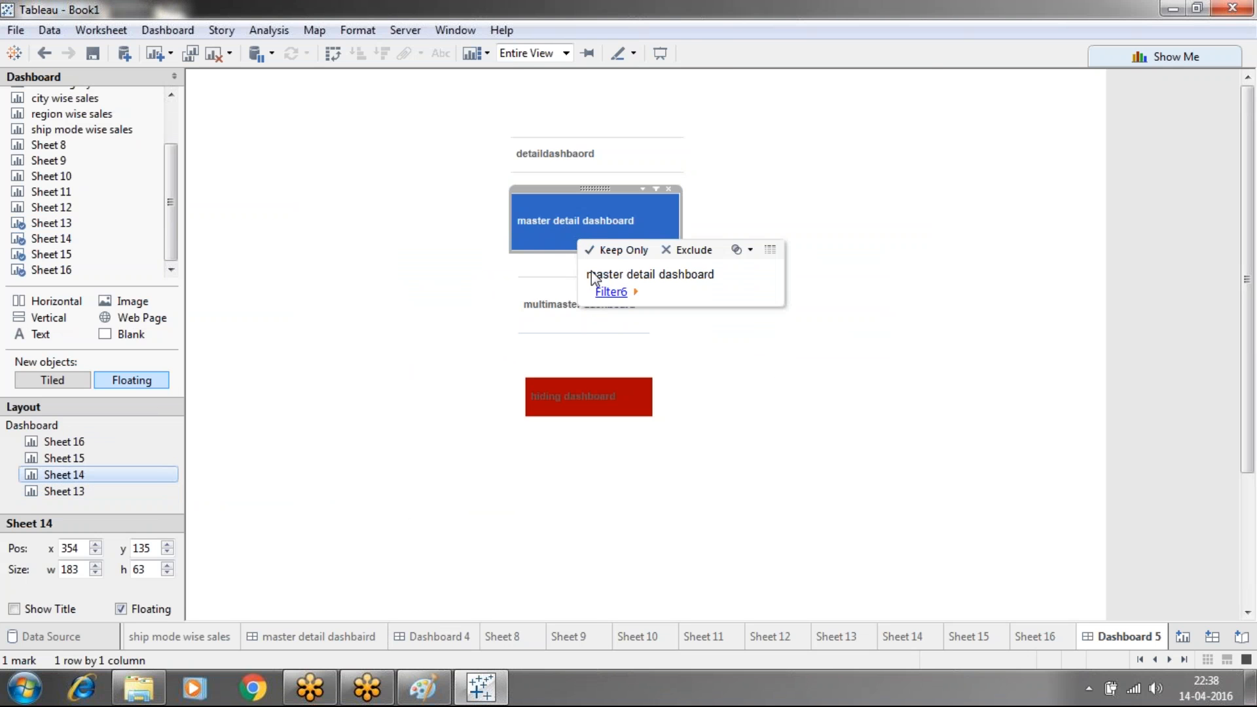
pyautogui.click(610, 292)
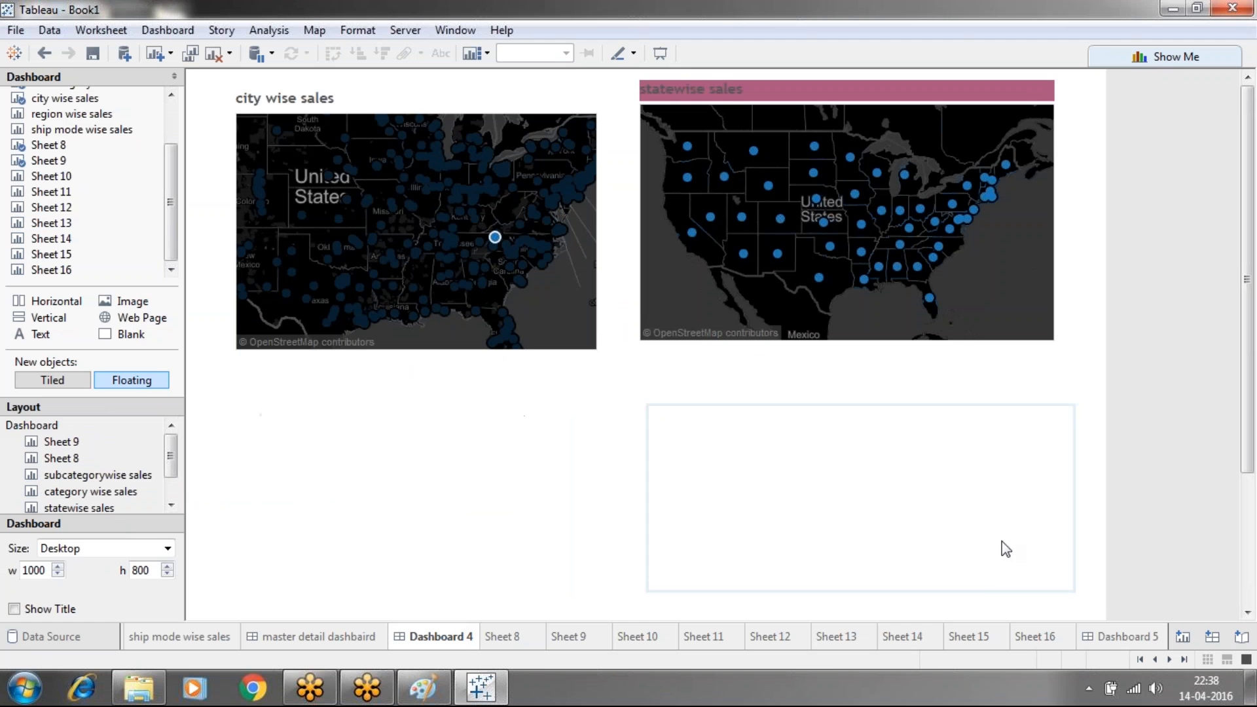
pyautogui.click(1124, 636)
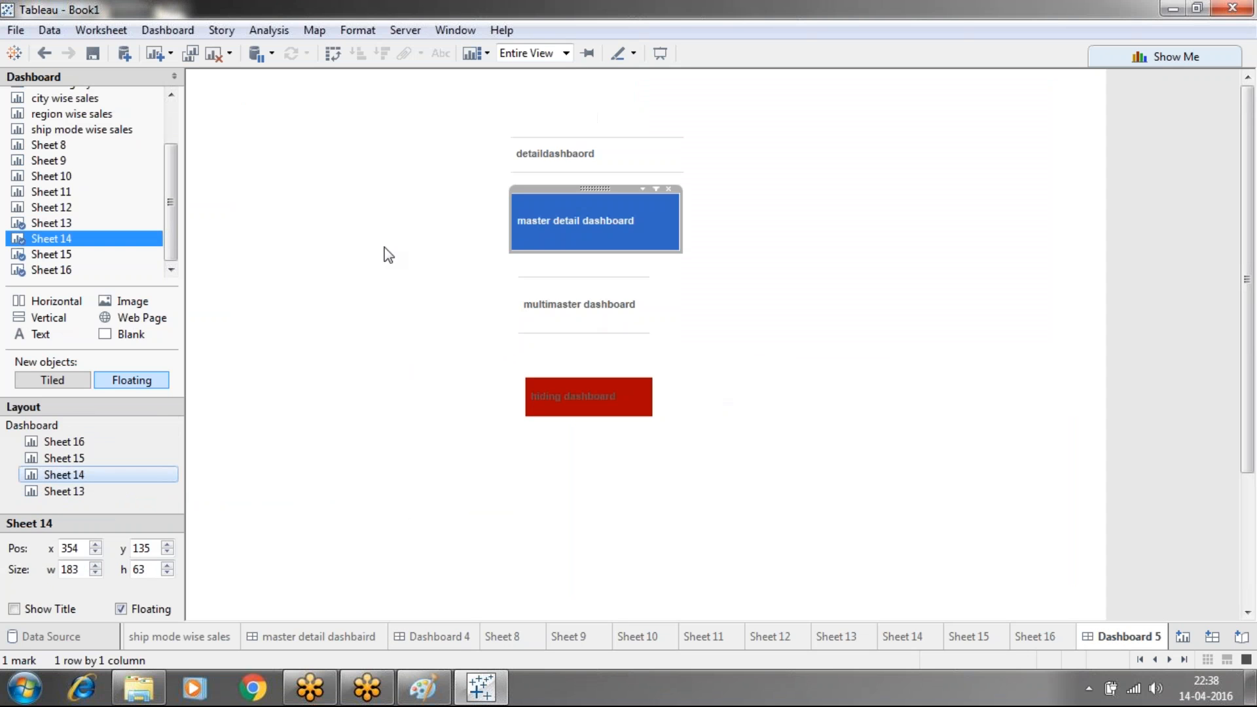
pyautogui.click(114, 33)
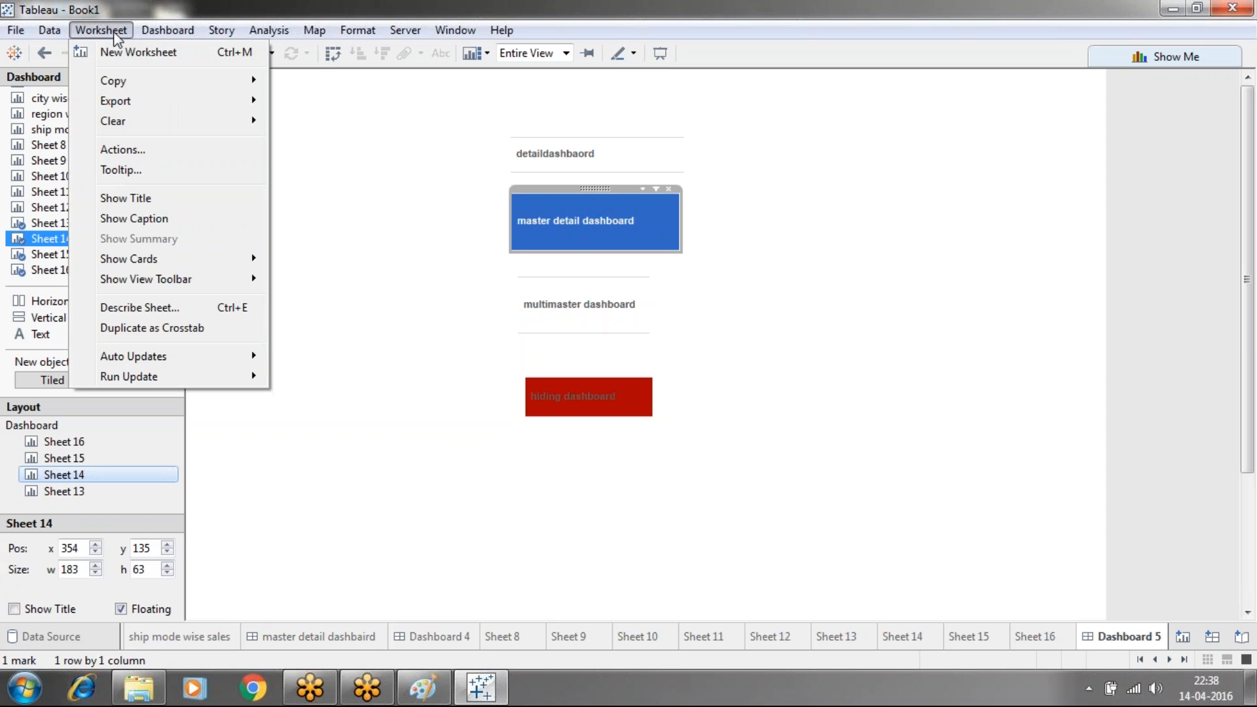
# Start a new filter action with Sheet 15 as its only source
pyautogui.click(170, 29)
pyautogui.click(170, 30)
pyautogui.click(183, 191)
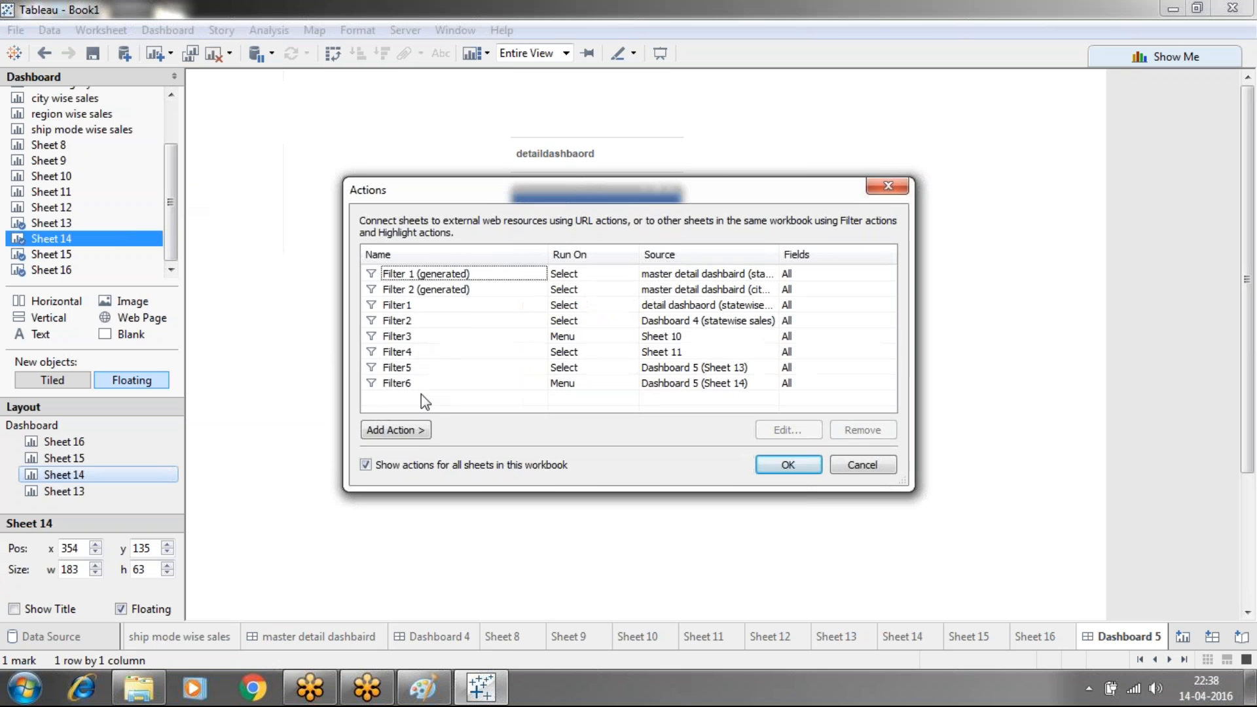
pyautogui.click(417, 431)
pyautogui.click(461, 435)
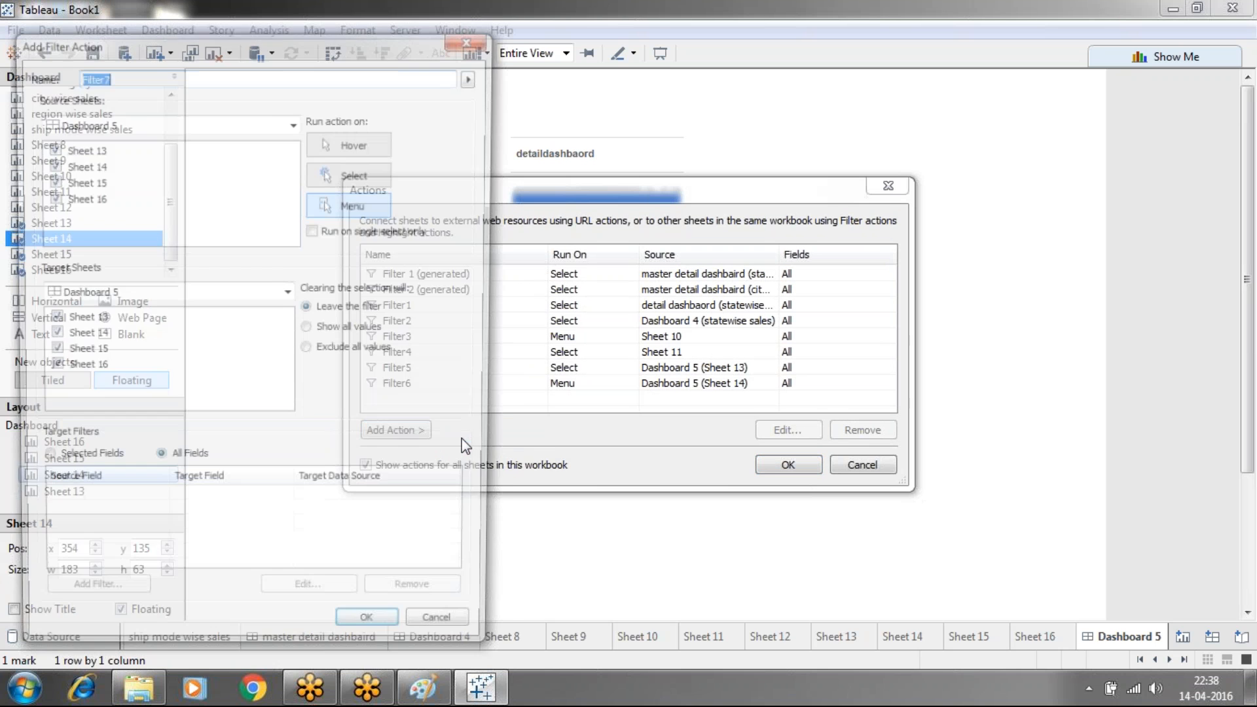
pyautogui.click(49, 164)
pyautogui.click(51, 194)
# Target master detail dashbaird on Select, single select only, save Filter7, and test it
pyautogui.click(191, 300)
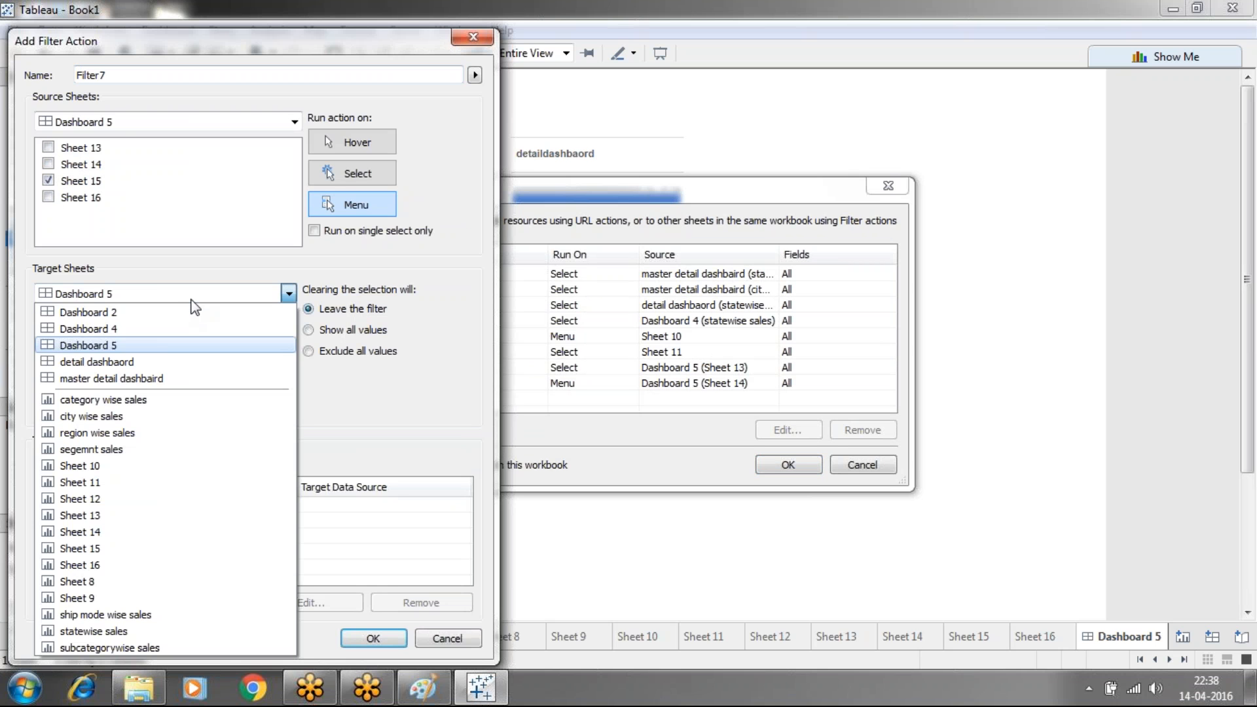
pyautogui.click(124, 383)
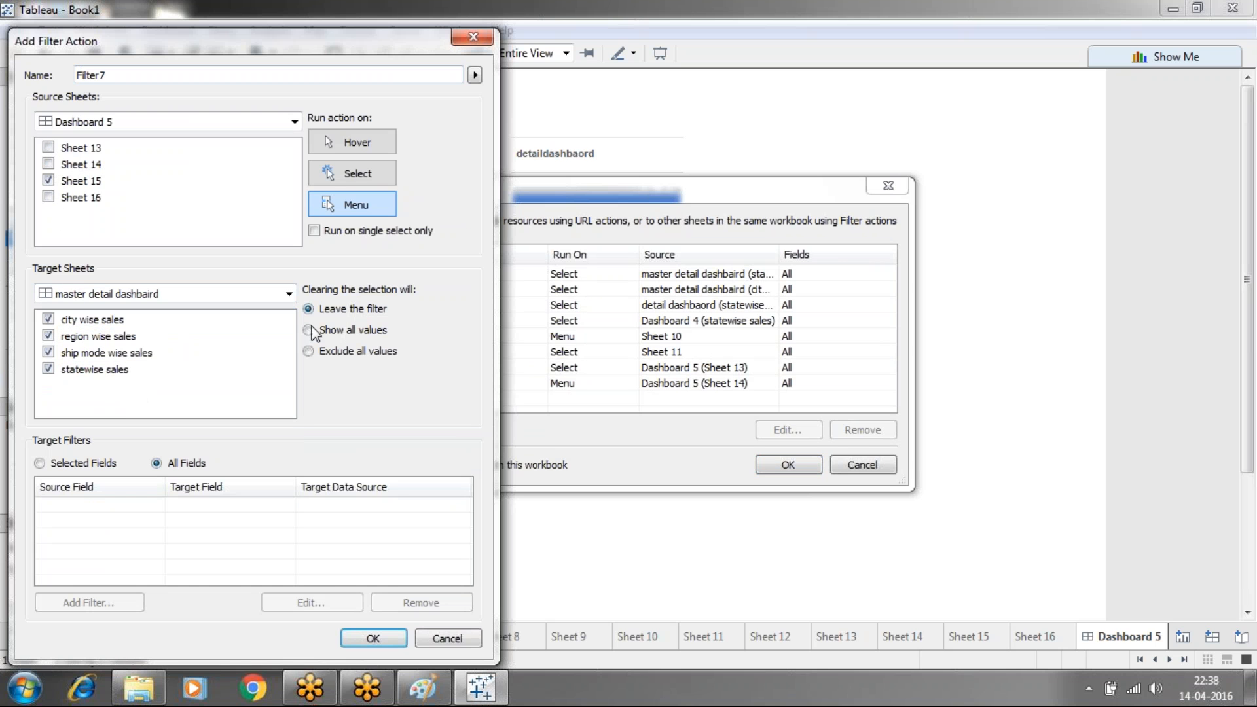
pyautogui.click(347, 176)
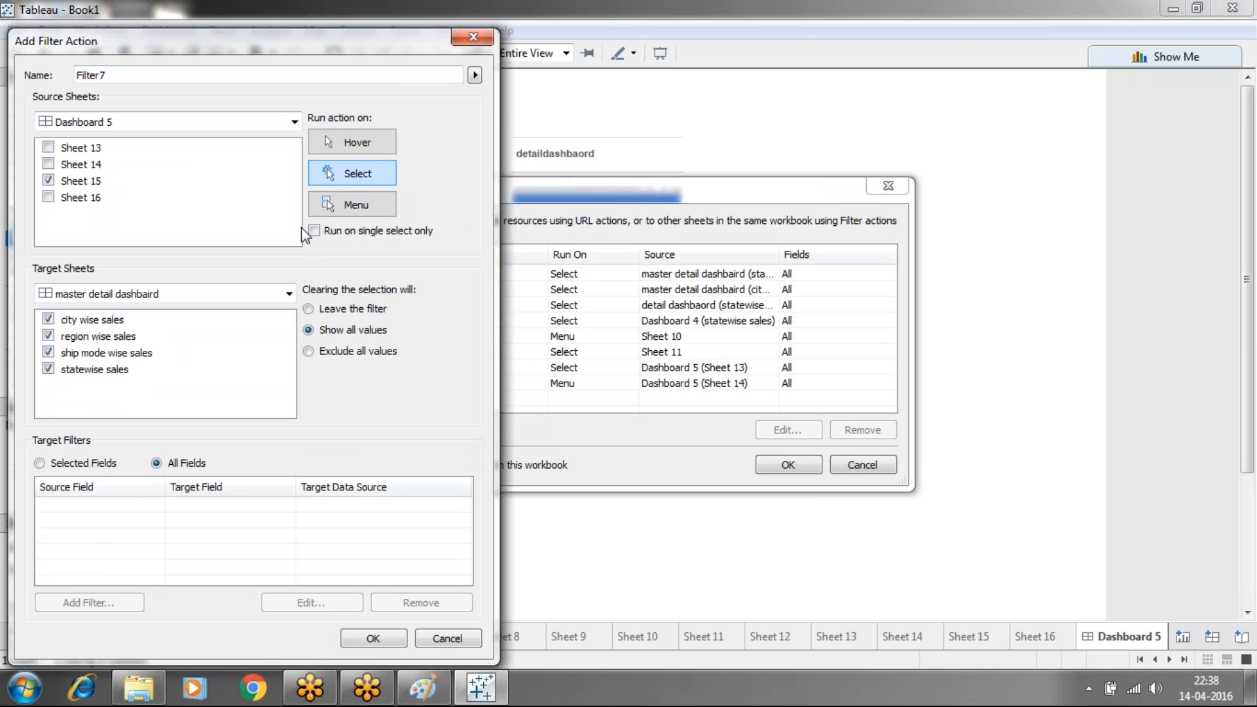
pyautogui.click(315, 232)
pyautogui.click(370, 637)
pyautogui.click(771, 466)
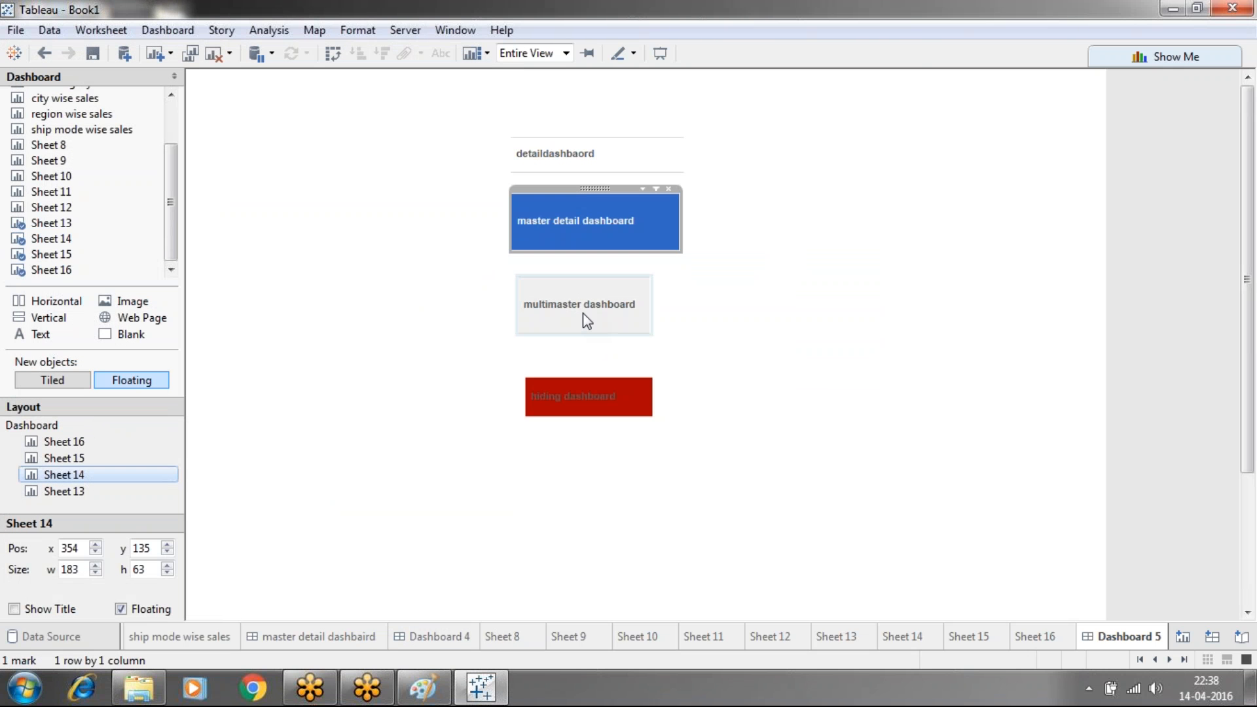
pyautogui.click(586, 321)
pyautogui.click(573, 308)
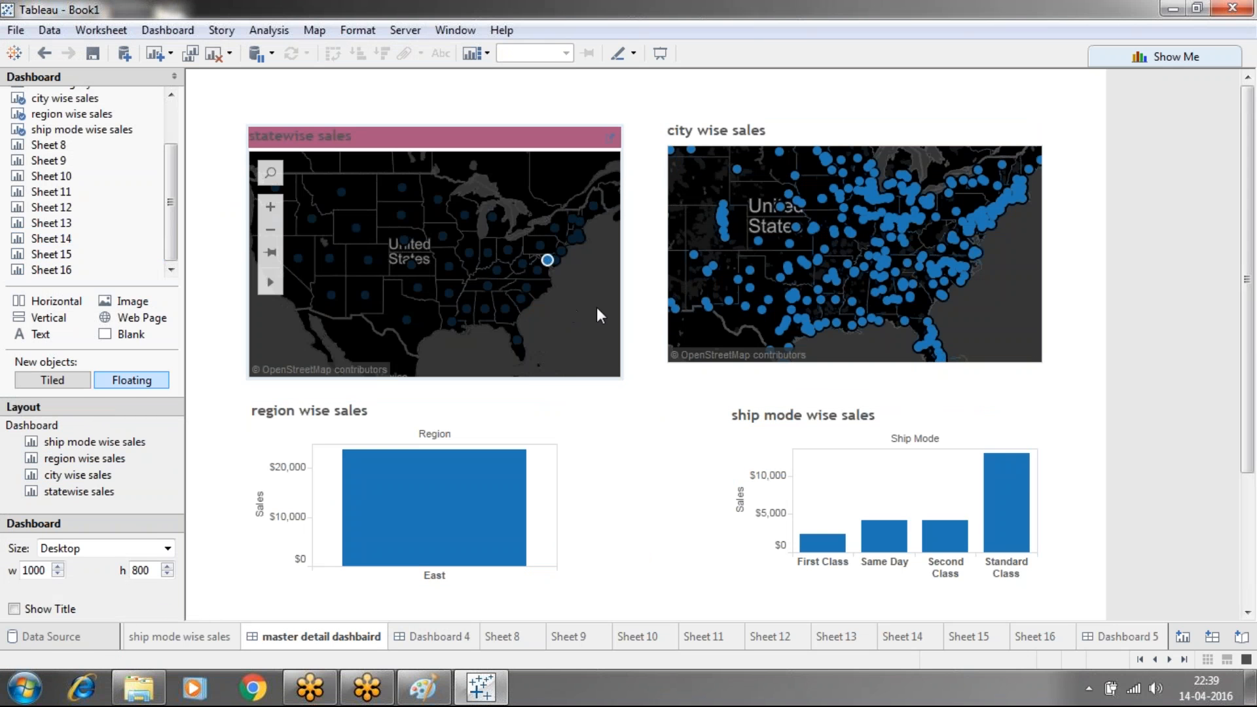
# Return to the Dashboard 5 tab from the master detail dashbaird
pyautogui.click(1145, 642)
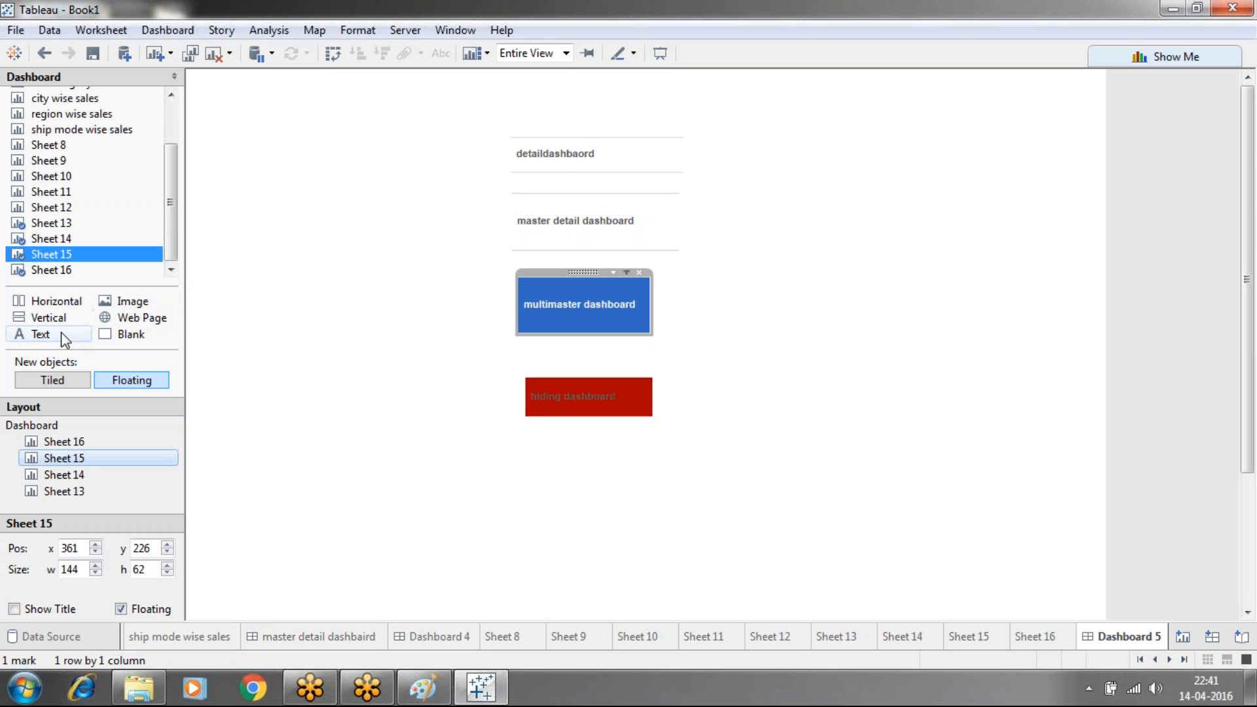
pyautogui.moveTo(60, 332); pyautogui.dragTo(736, 110)
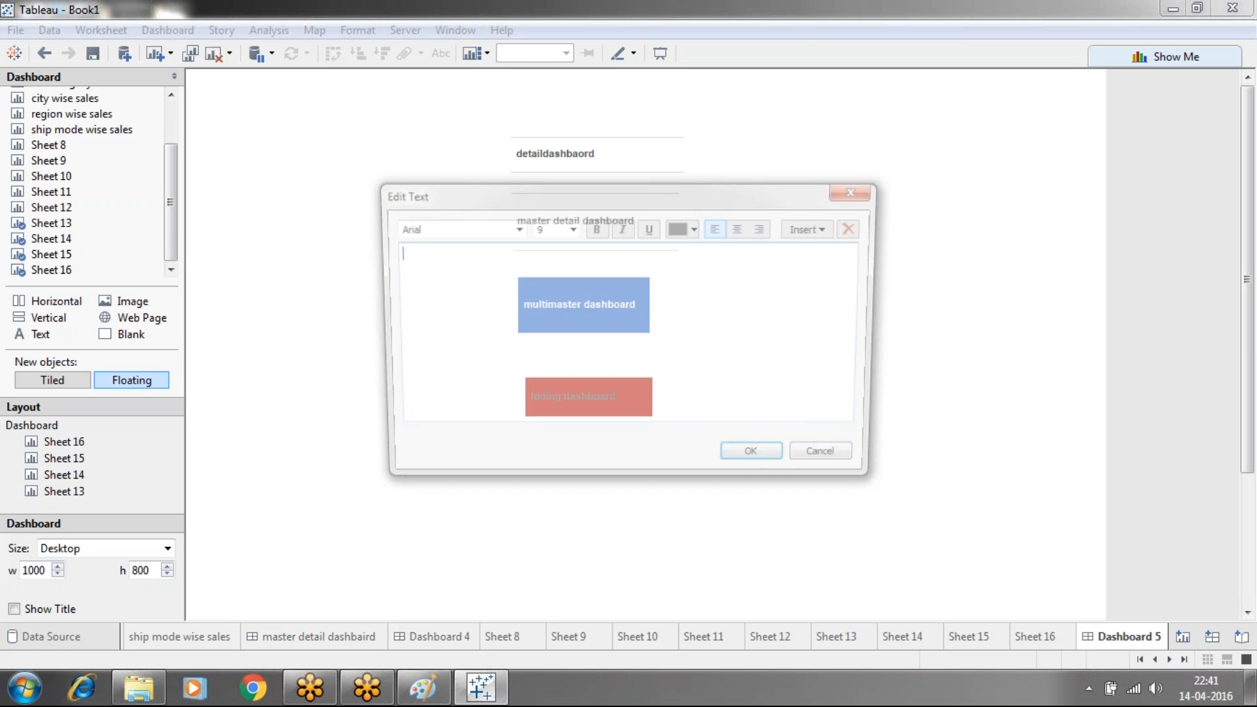
pyautogui.write('in sheet')
pyautogui.press('BackSpace')
pyautogui.press('BackSpace')
pyautogui.press('BackSpace')
pyautogui.press('BackSpace')
pyautogui.write('detail dashboard its totally relte')
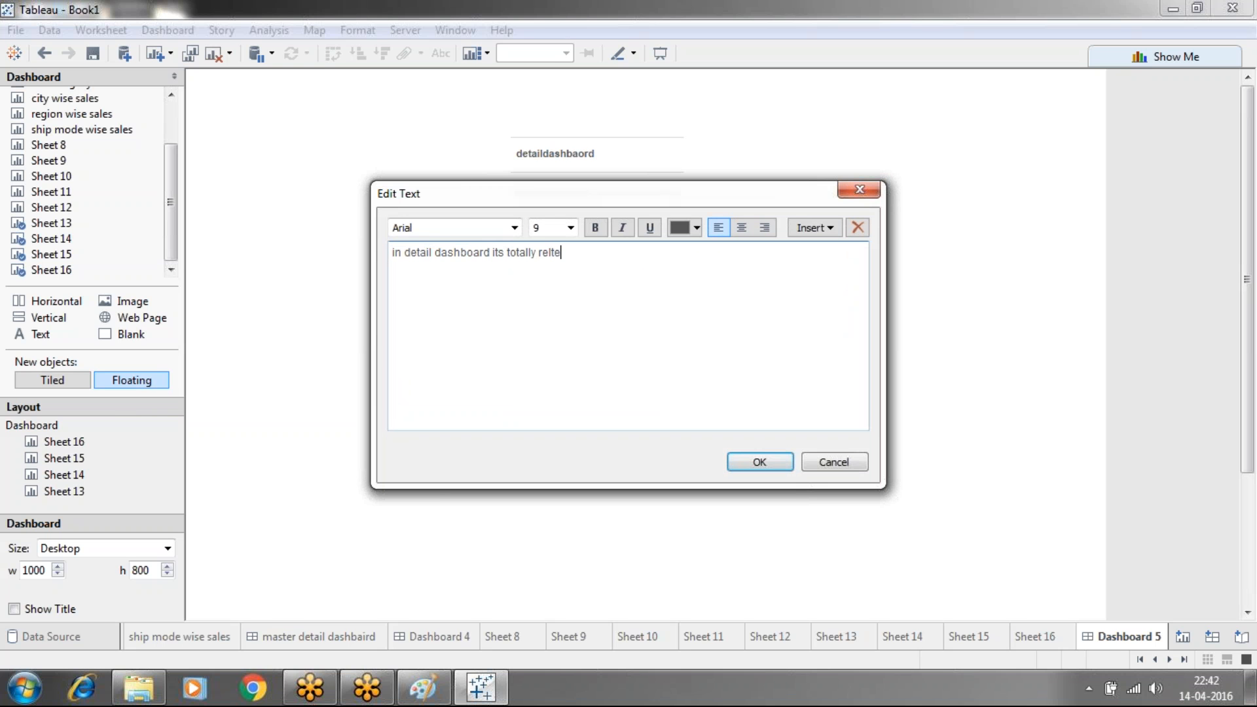
pyautogui.press('BackSpace')
pyautogui.press('BackSpace')
pyautogui.write('ated to')
pyautogui.write('...')
pyautogui.click(759, 462)
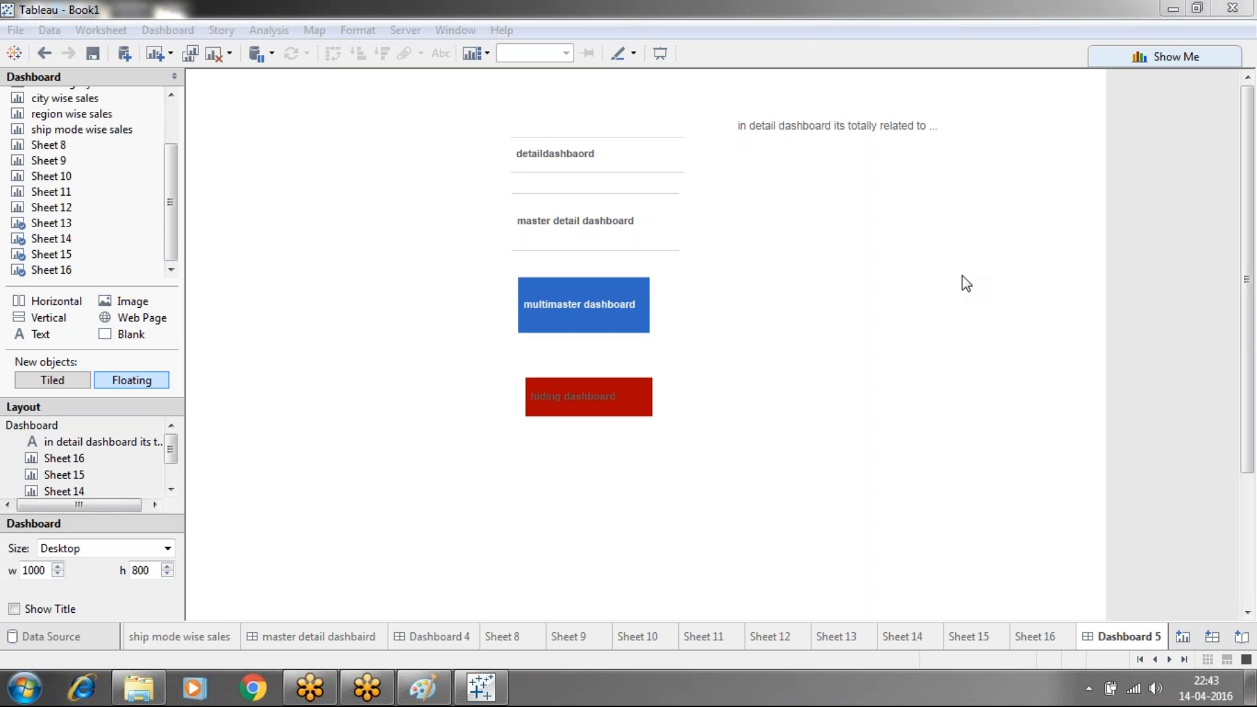
pyautogui.click(1249, 42)
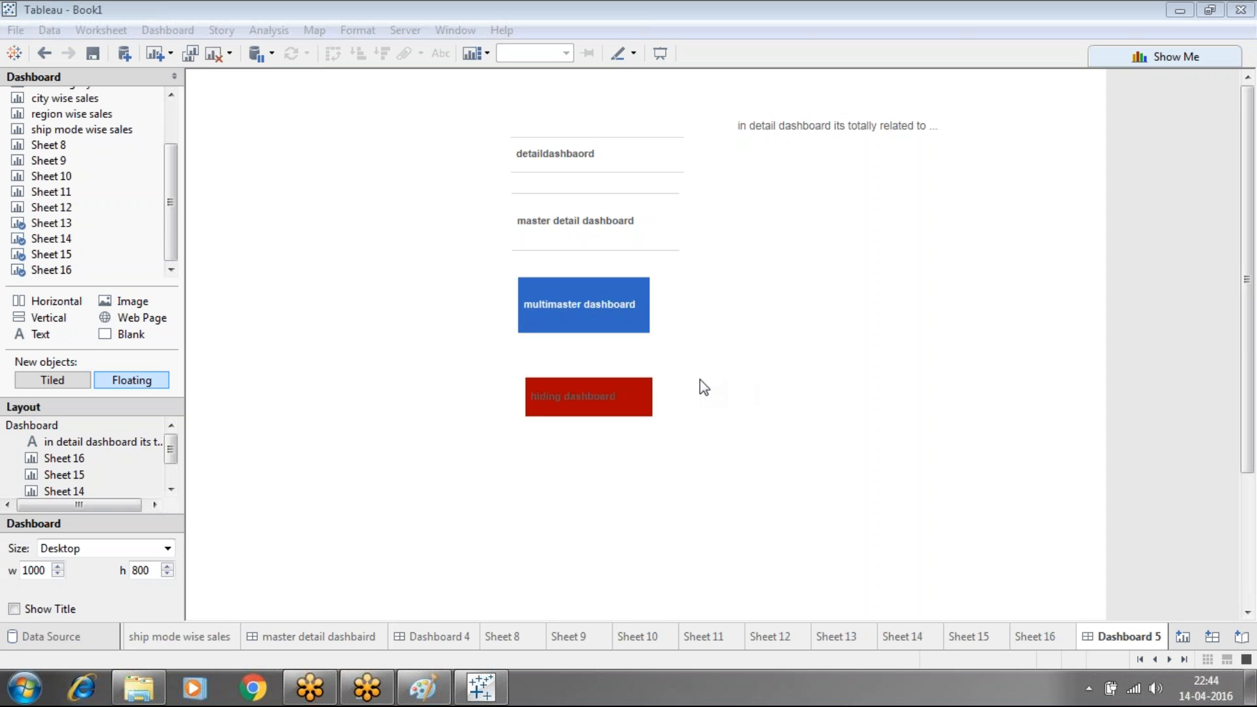